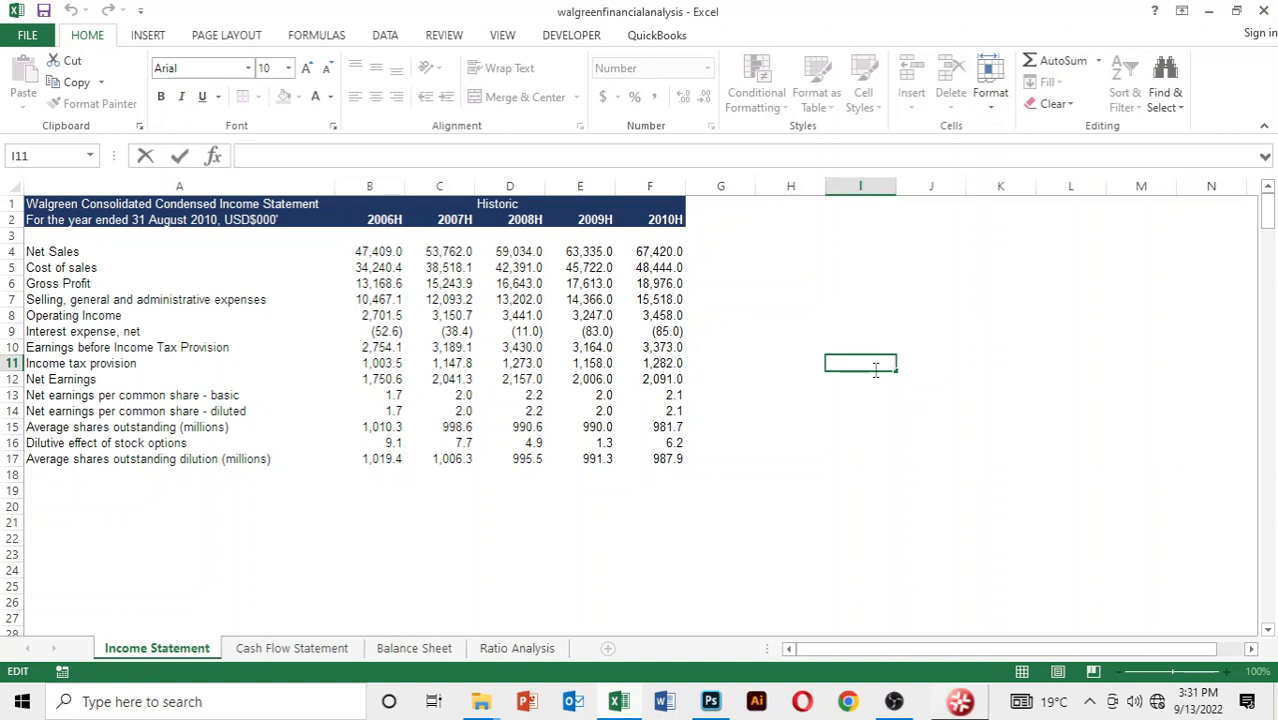
Review the figures on the Income Statement, Cash Flow Statement and Balance Sheet worksheets
{"action": "left_click", "coordinate": [228, 379]}
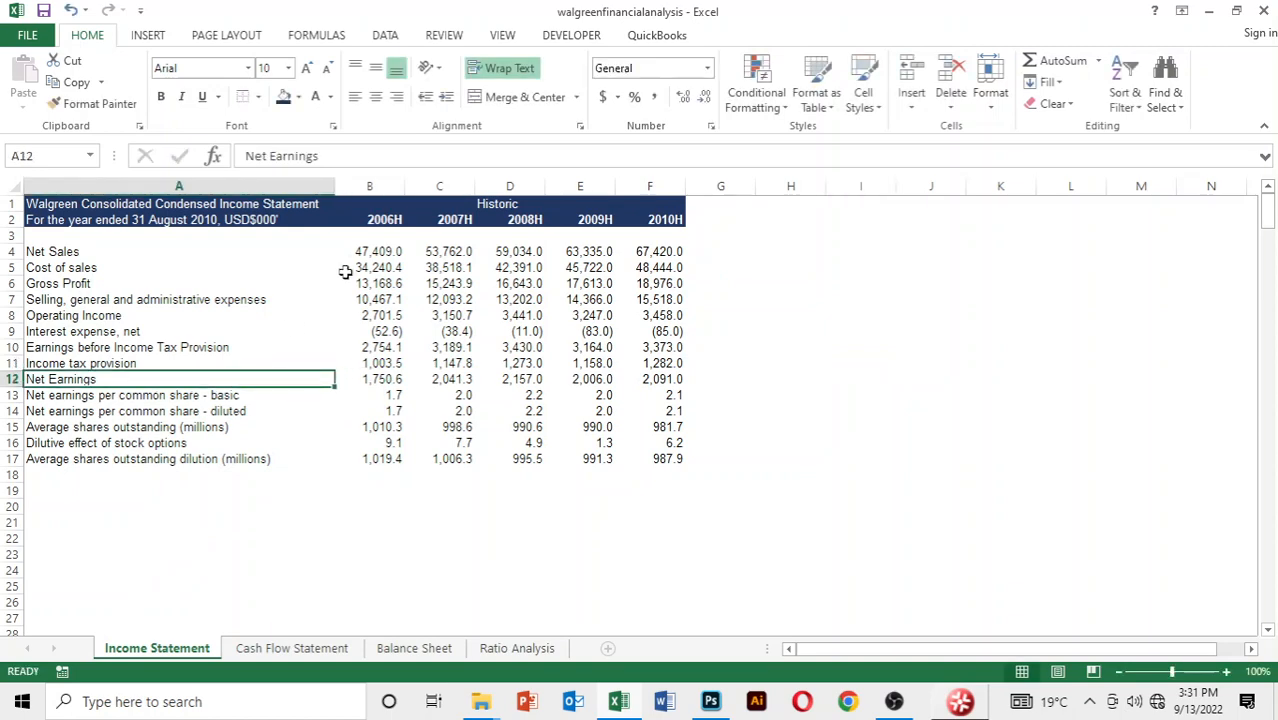
{"action": "left_click", "coordinate": [346, 270]}
{"action": "left_click", "coordinate": [276, 652]}
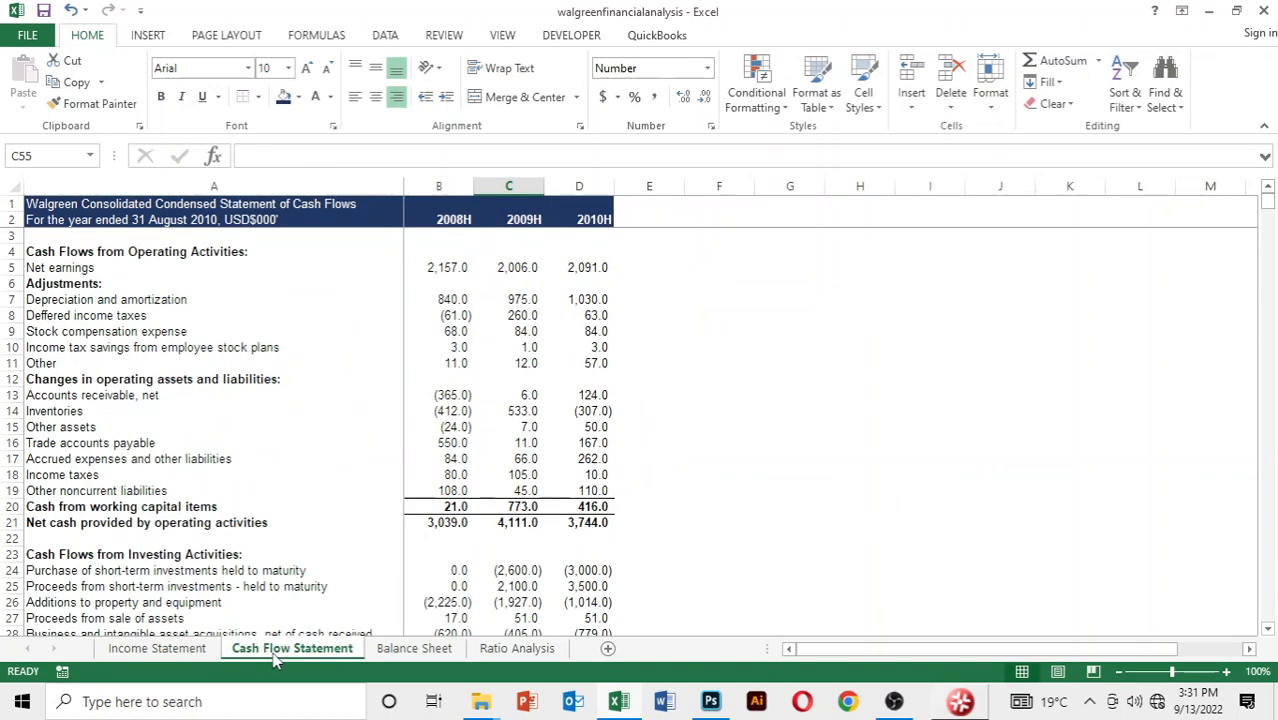
{"action": "scroll", "coordinate": [365, 326], "scroll_direction": "down", "scroll_amount": 4}
{"action": "scroll", "coordinate": [366, 329], "scroll_direction": "up", "scroll_amount": 4}
{"action": "scroll", "coordinate": [366, 329], "scroll_direction": "down", "scroll_amount": 1}
{"action": "left_click", "coordinate": [405, 650]}
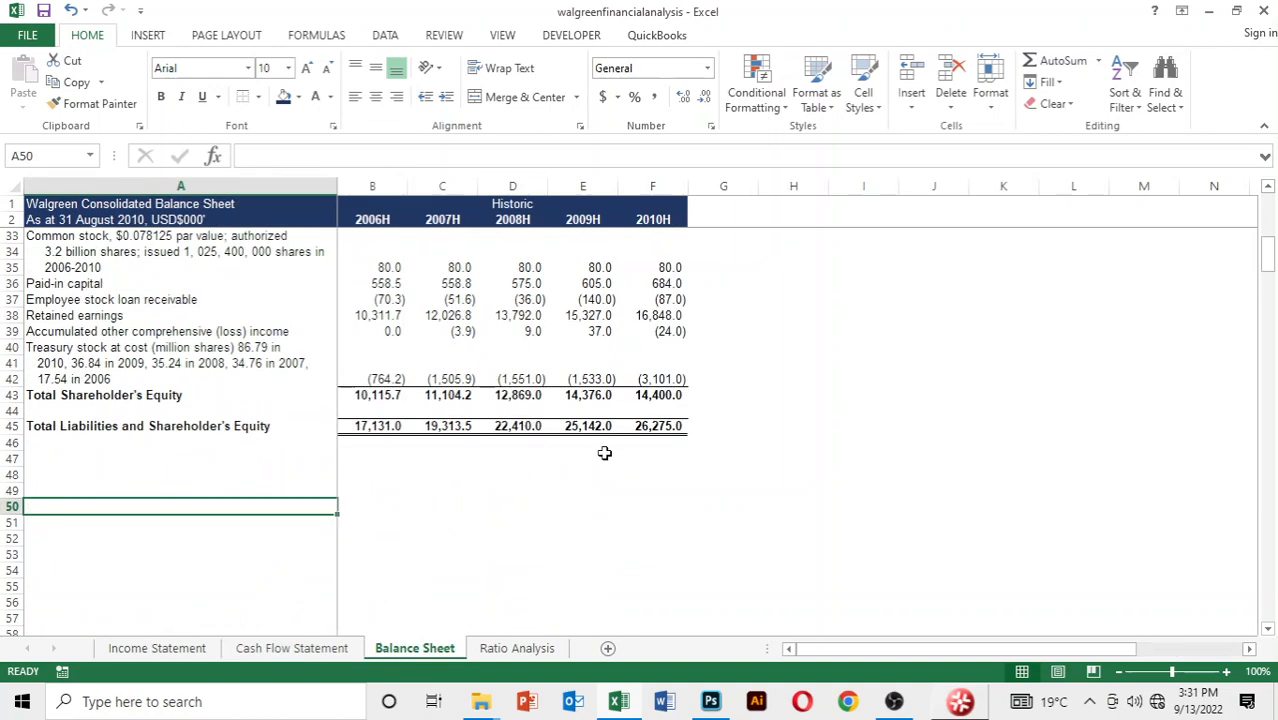
{"action": "scroll", "coordinate": [604, 453], "scroll_direction": "up", "scroll_amount": 10}
Look over the Ratio Analysis worksheet from the internal liquidity ratios down to the Dupont analysis
{"action": "left_click", "coordinate": [515, 648]}
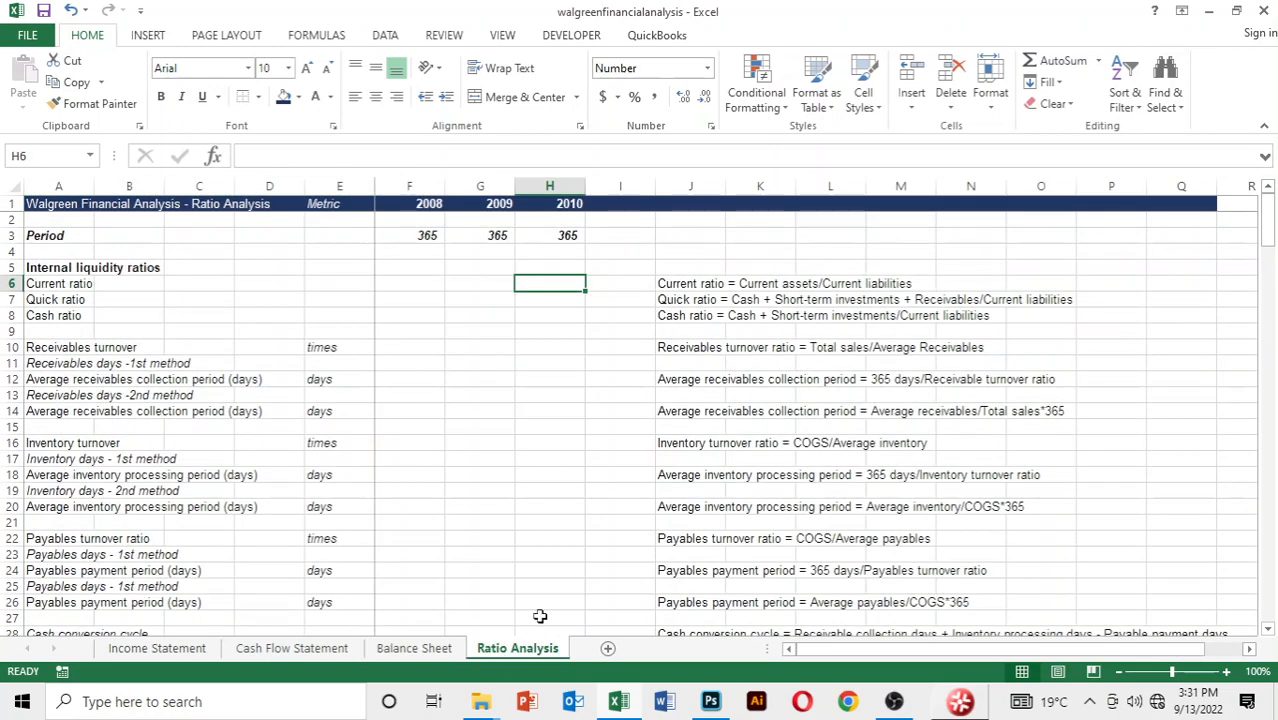
{"action": "scroll", "coordinate": [531, 411], "scroll_direction": "down", "scroll_amount": 1}
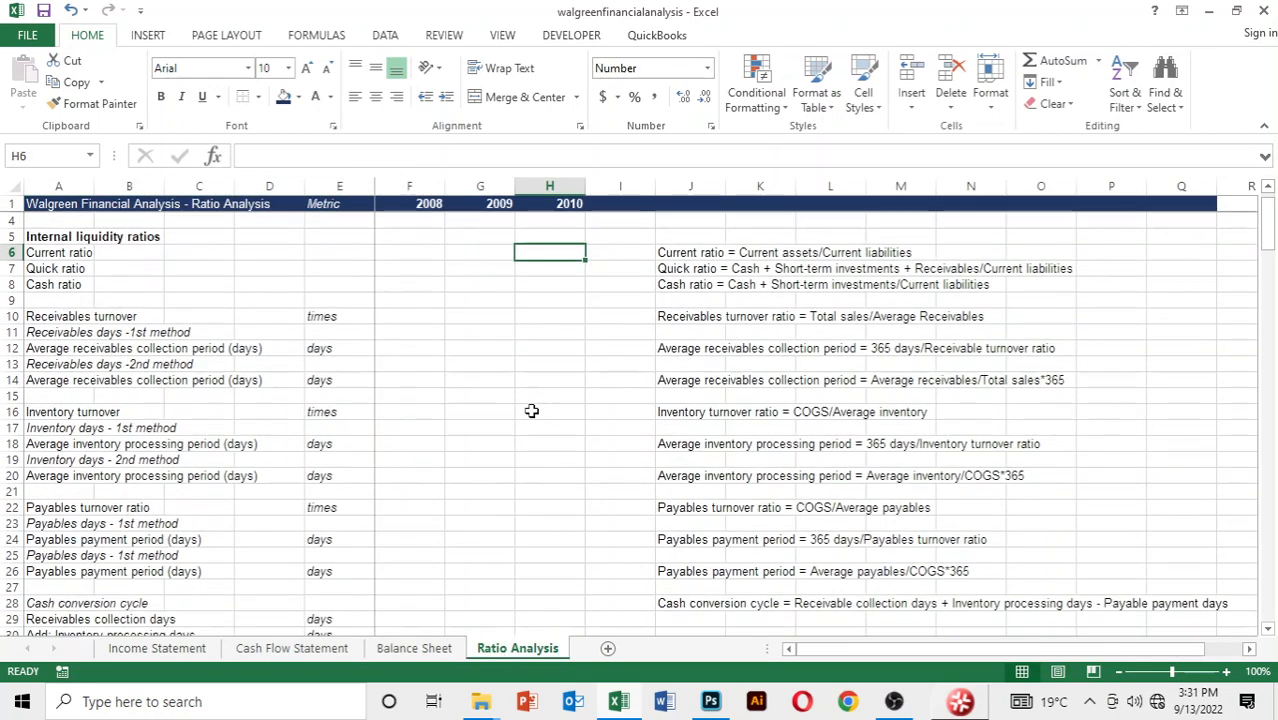
{"action": "scroll", "coordinate": [531, 411], "scroll_direction": "down", "scroll_amount": 3}
{"action": "scroll", "coordinate": [531, 411], "scroll_direction": "up", "scroll_amount": 4}
{"action": "scroll", "coordinate": [535, 410], "scroll_direction": "down", "scroll_amount": 10}
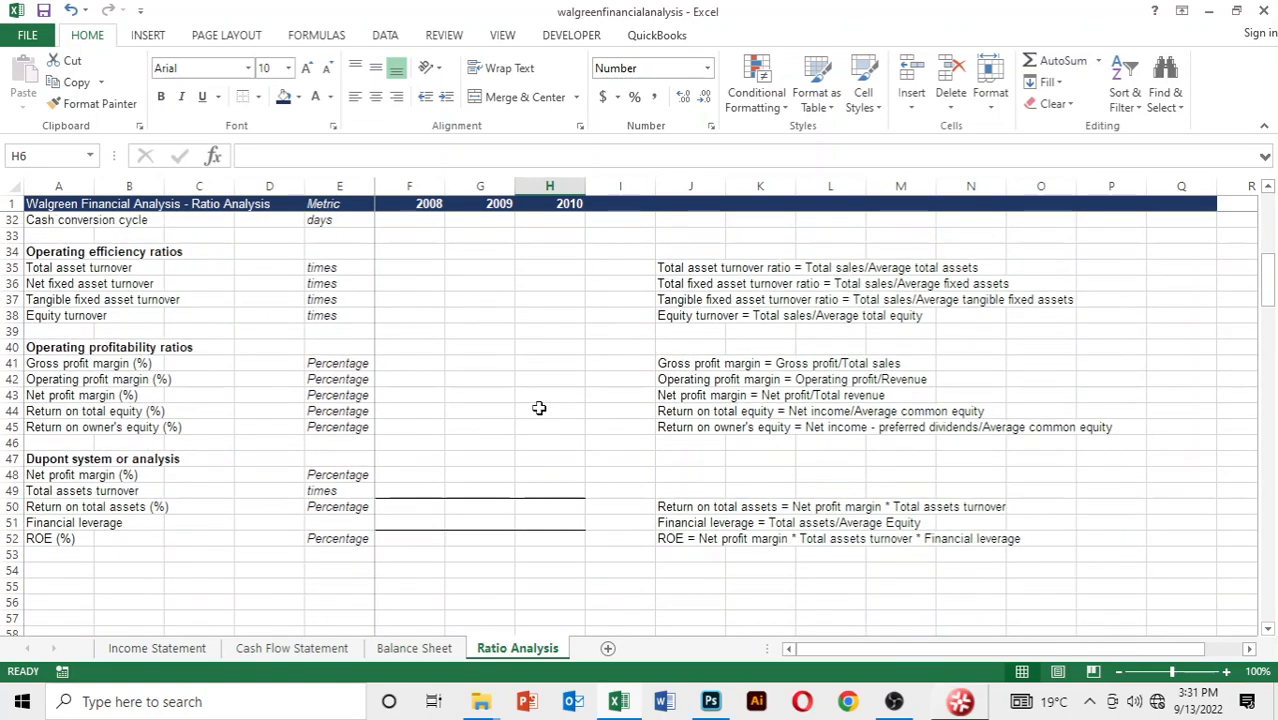
{"action": "scroll", "coordinate": [540, 405], "scroll_direction": "up", "scroll_amount": 10}
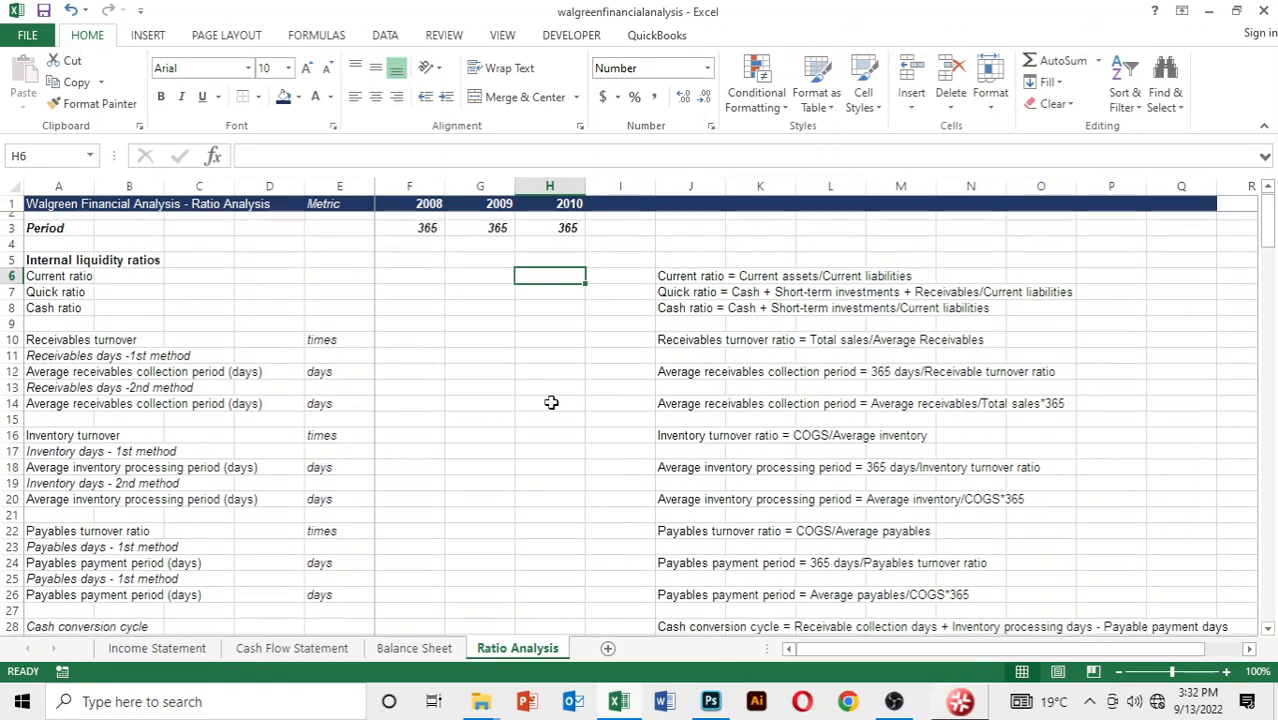
{"action": "scroll", "coordinate": [551, 402], "scroll_direction": "up", "scroll_amount": 1}
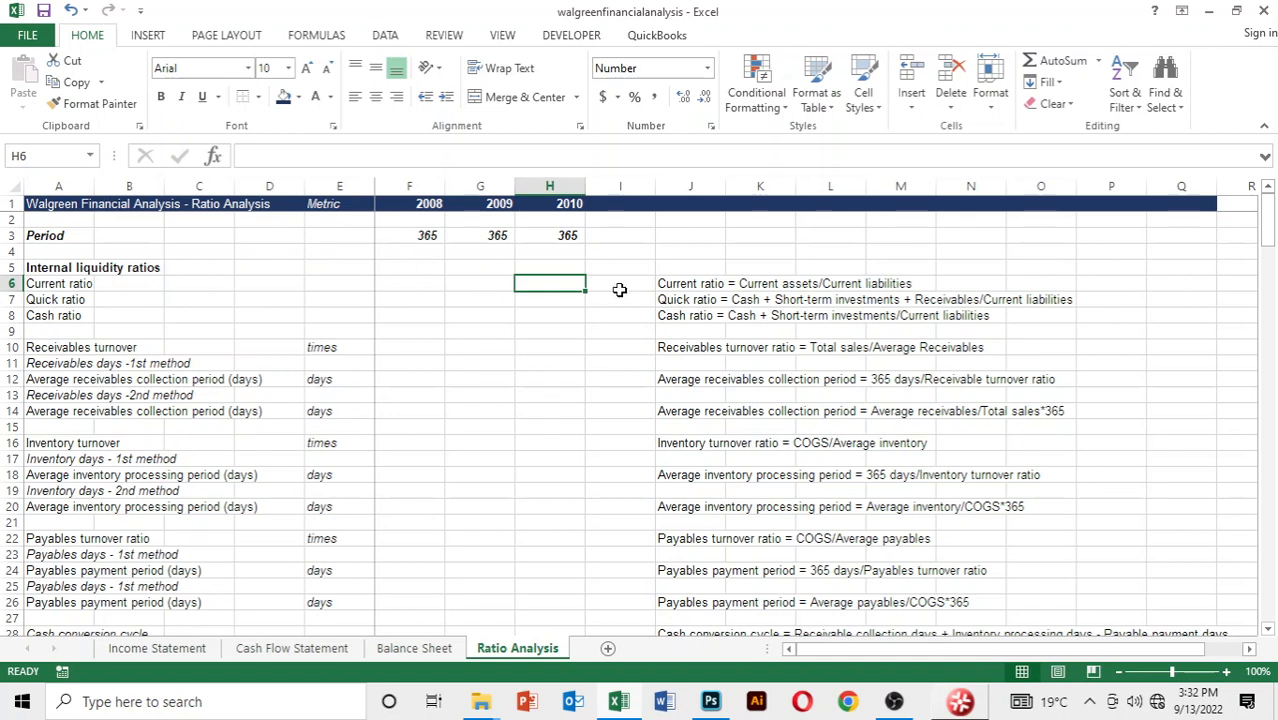
Examine the Metric column and the written ratio definitions in column J, from the current ratio down to ROE
{"action": "left_click", "coordinate": [334, 206]}
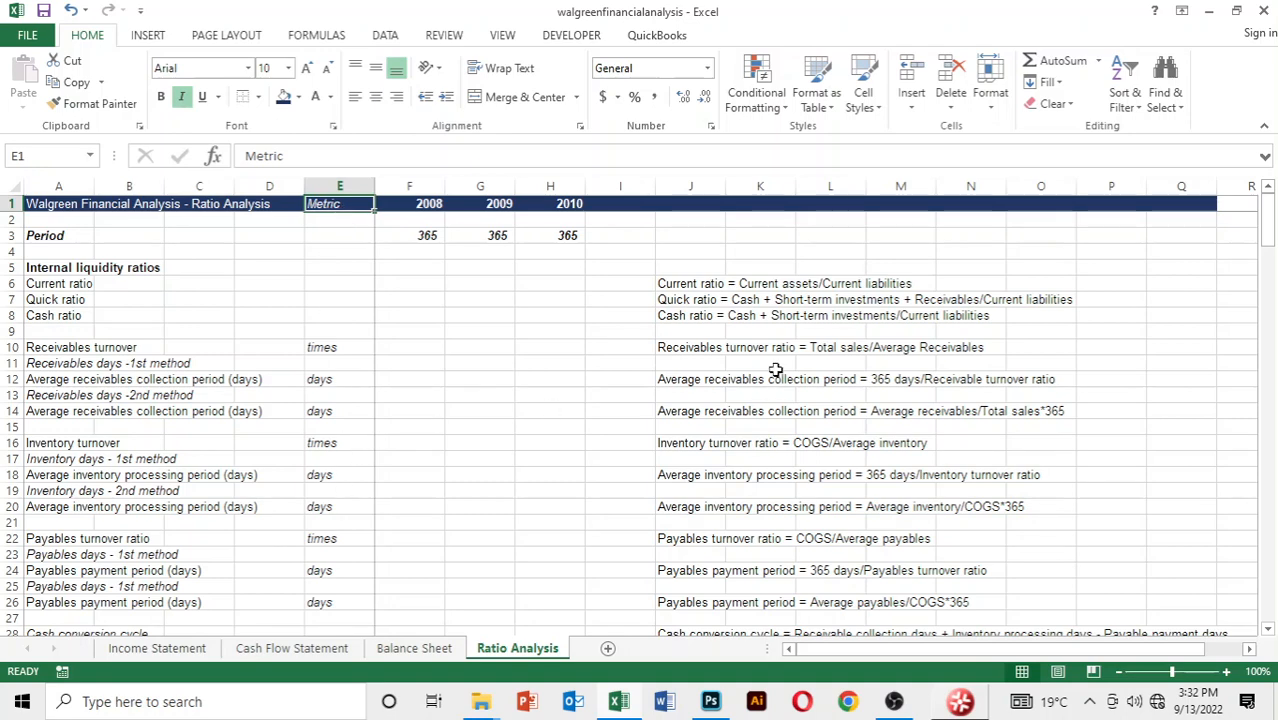
{"action": "left_click", "coordinate": [667, 285]}
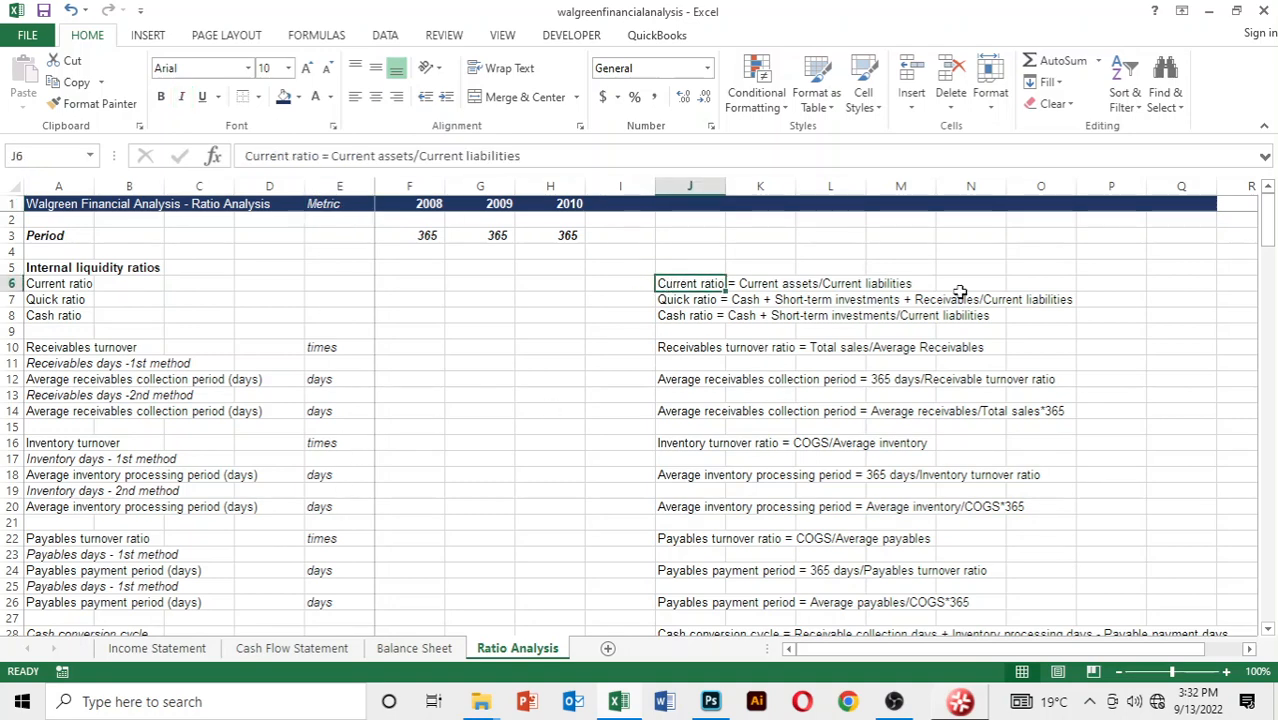
{"action": "scroll", "coordinate": [785, 347], "scroll_direction": "down", "scroll_amount": 2}
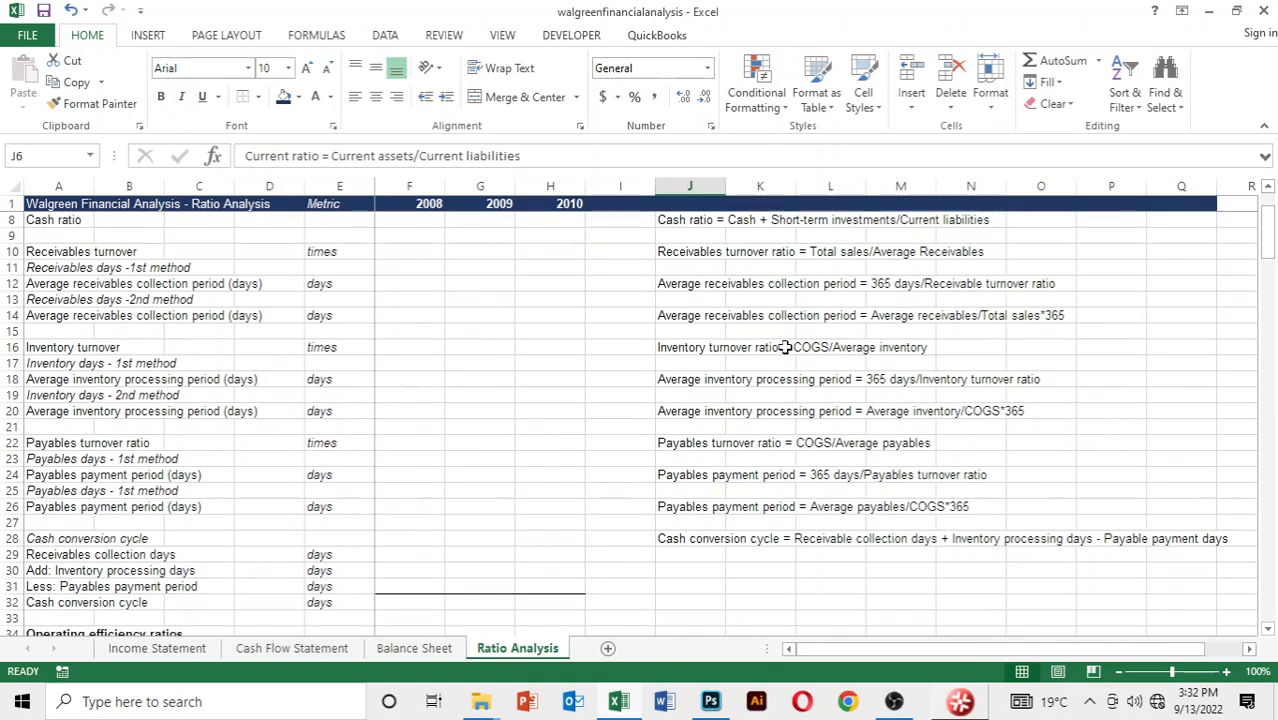
{"action": "scroll", "coordinate": [785, 347], "scroll_direction": "down", "scroll_amount": 2}
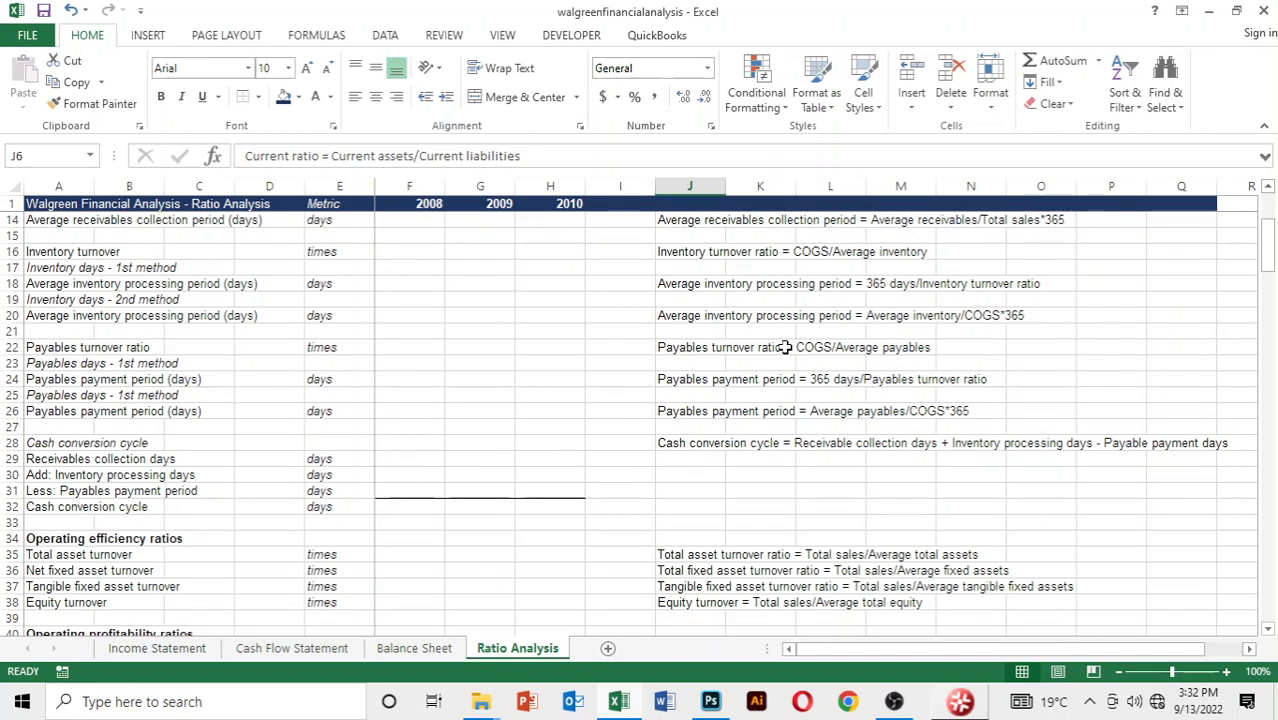
{"action": "scroll", "coordinate": [785, 347], "scroll_direction": "down", "scroll_amount": 3}
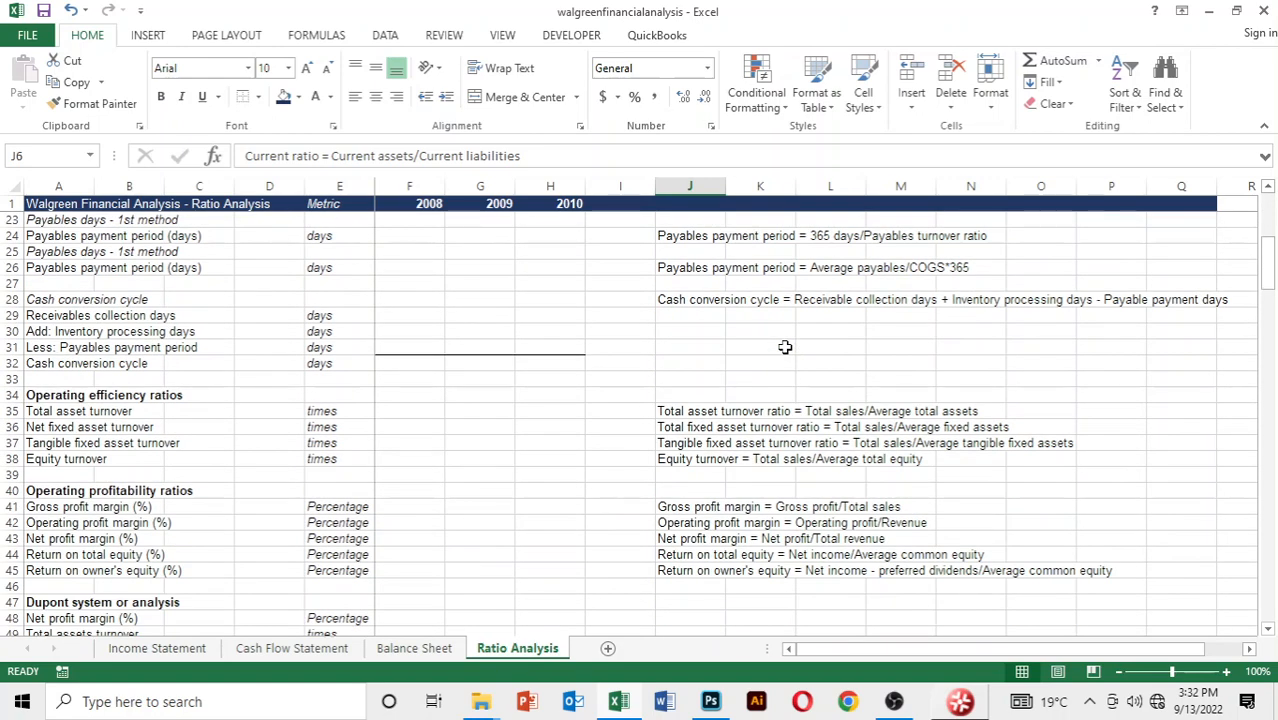
{"action": "scroll", "coordinate": [785, 347], "scroll_direction": "down", "scroll_amount": 2}
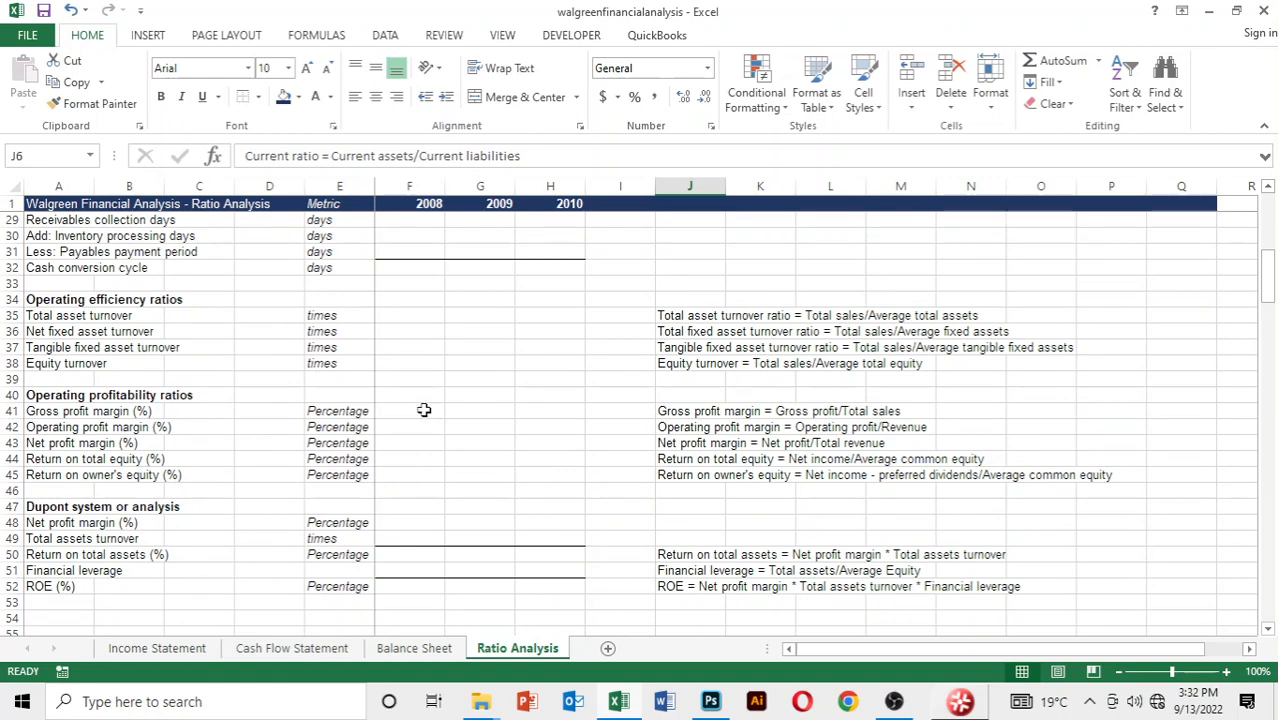
Revisit the Cash Flow Statement, Income Statement and Balance Sheet as the source data for the ratios
{"action": "left_click", "coordinate": [291, 649]}
{"action": "scroll", "coordinate": [725, 352], "scroll_direction": "up", "scroll_amount": 1}
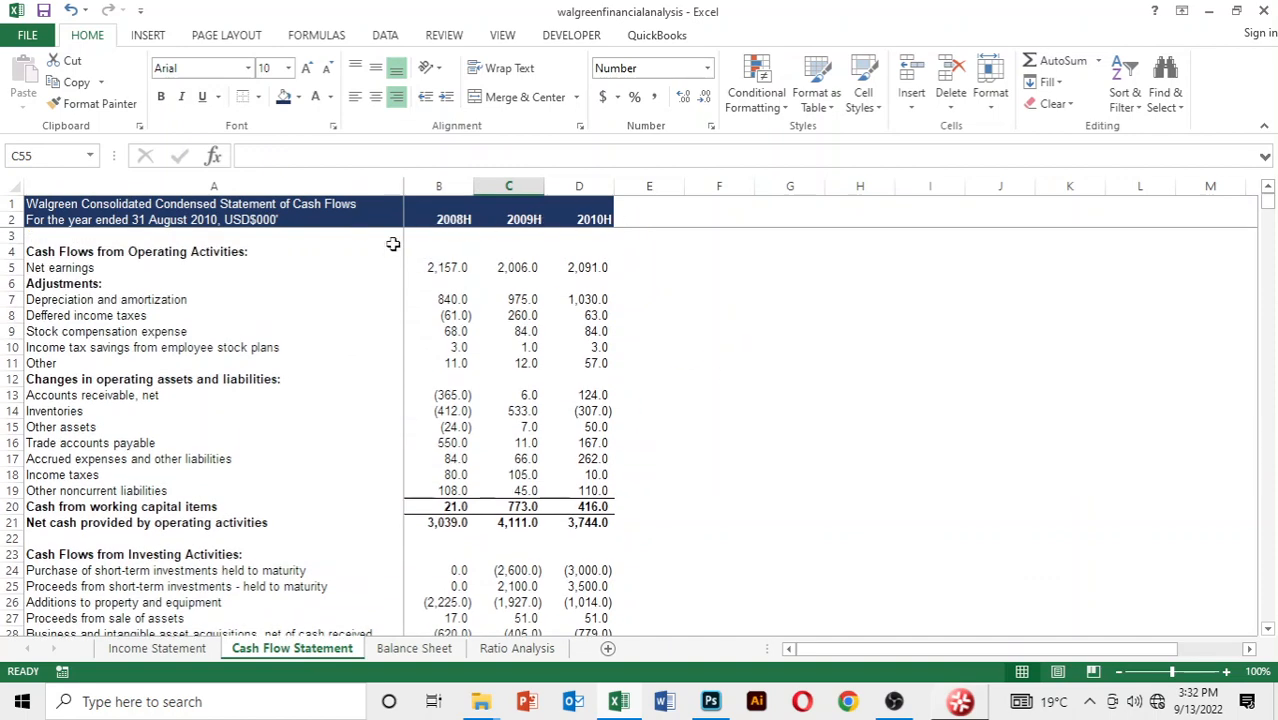
{"action": "scroll", "coordinate": [452, 337], "scroll_direction": "down", "scroll_amount": 1}
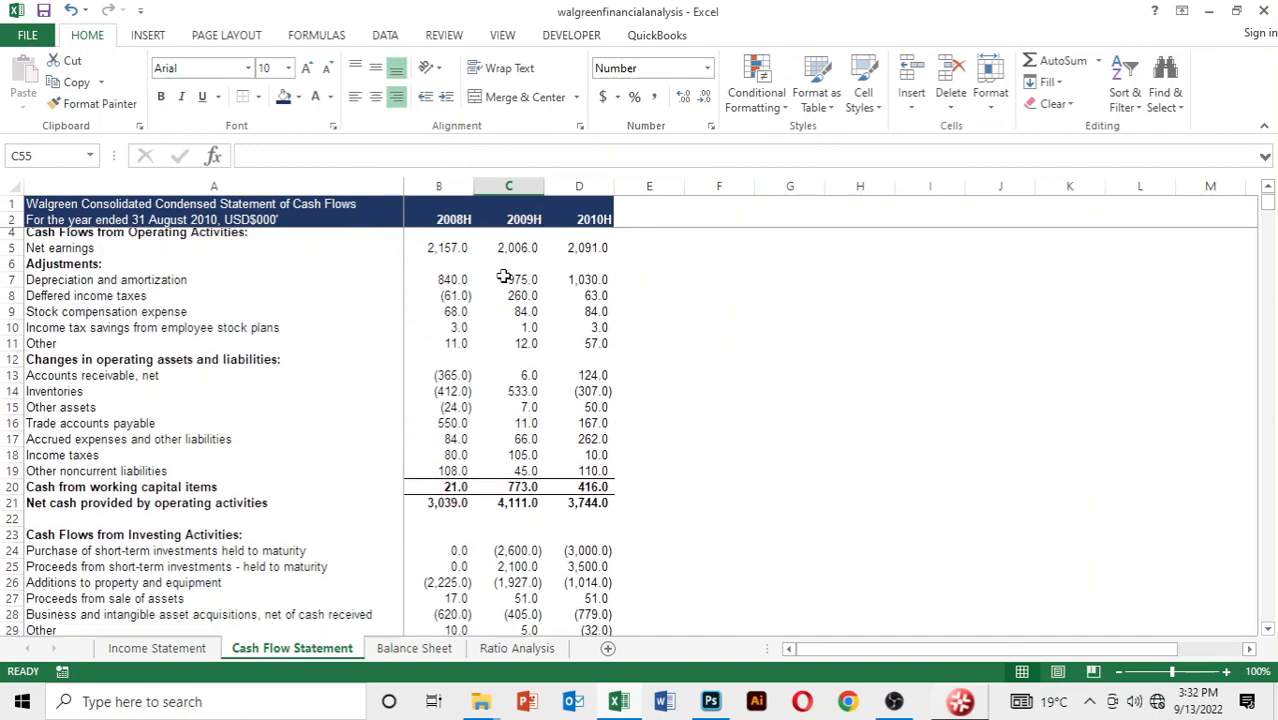
{"action": "left_click", "coordinate": [172, 650]}
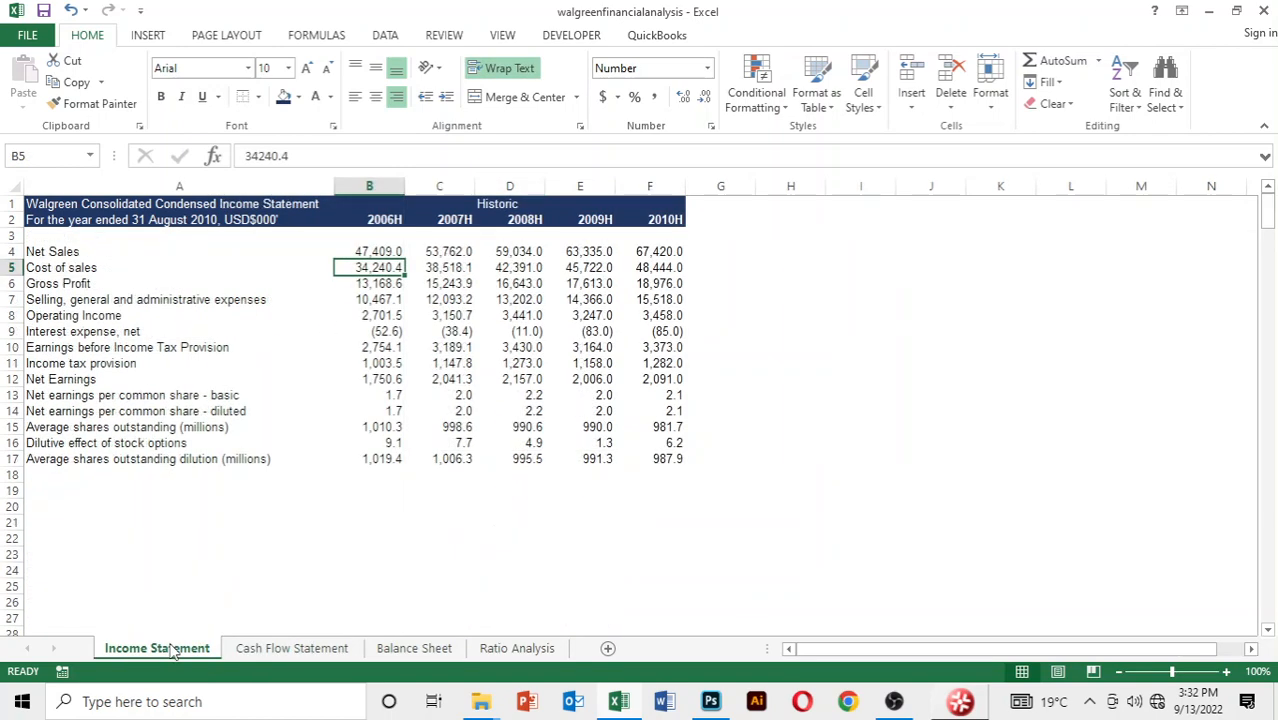
{"action": "left_click", "coordinate": [338, 521]}
{"action": "left_click", "coordinate": [428, 650]}
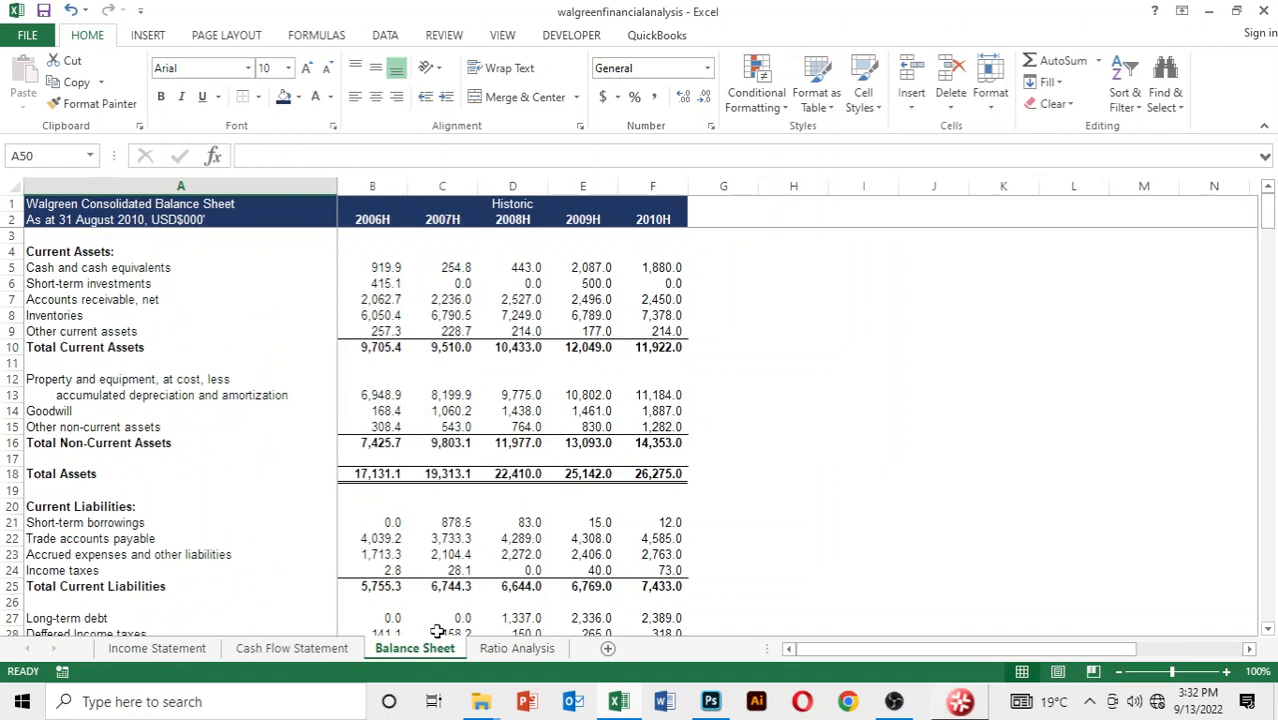
{"action": "left_click", "coordinate": [767, 502]}
Examine the liquidity, operating efficiency, profitability and Dupont sections on the Ratio Analysis worksheet, along with the rows in each
{"action": "left_click", "coordinate": [517, 648]}
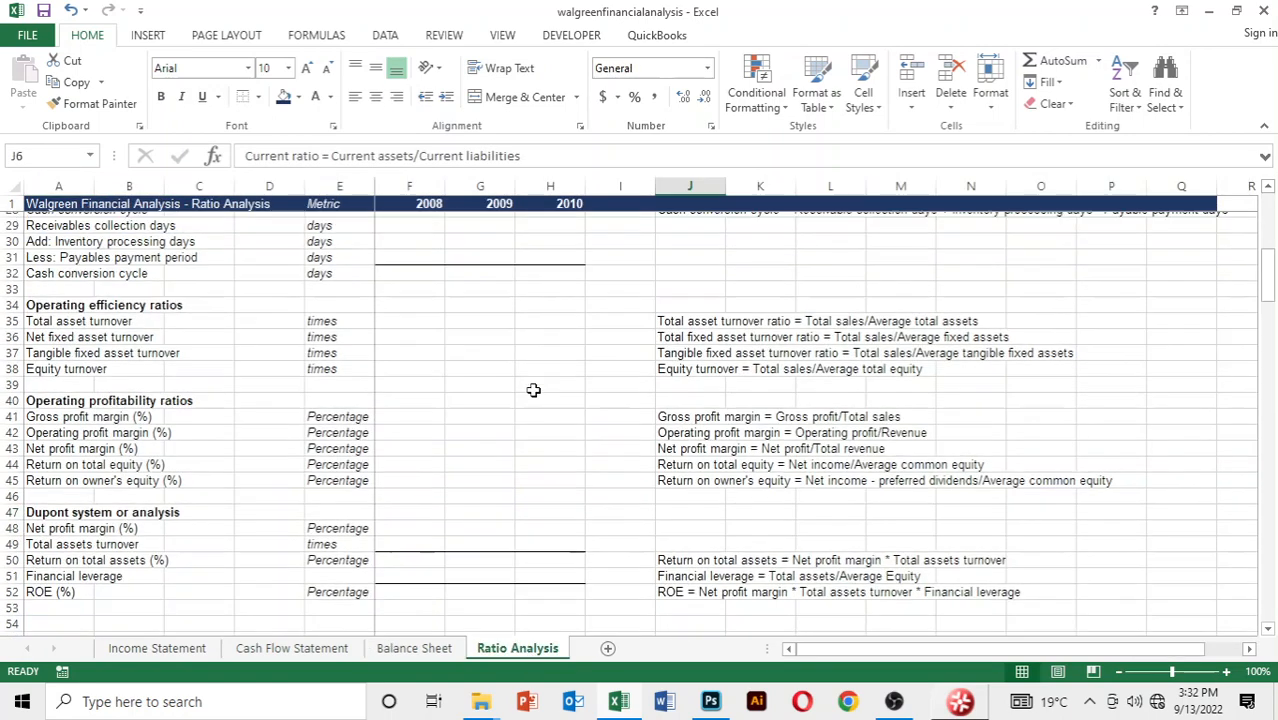
{"action": "scroll", "coordinate": [532, 389], "scroll_direction": "up", "scroll_amount": 4}
{"action": "scroll", "coordinate": [533, 389], "scroll_direction": "up", "scroll_amount": 5}
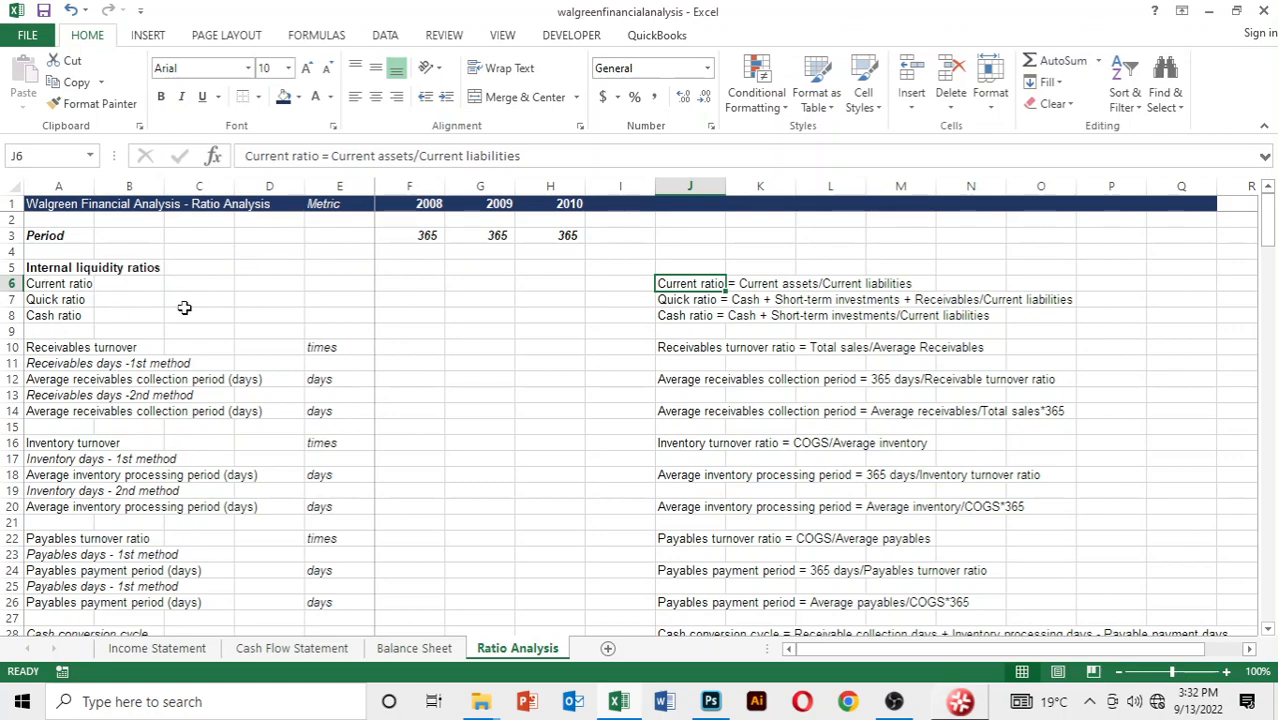
{"action": "scroll", "coordinate": [185, 306], "scroll_direction": "down", "scroll_amount": 5}
{"action": "scroll", "coordinate": [185, 306], "scroll_direction": "down", "scroll_amount": 1}
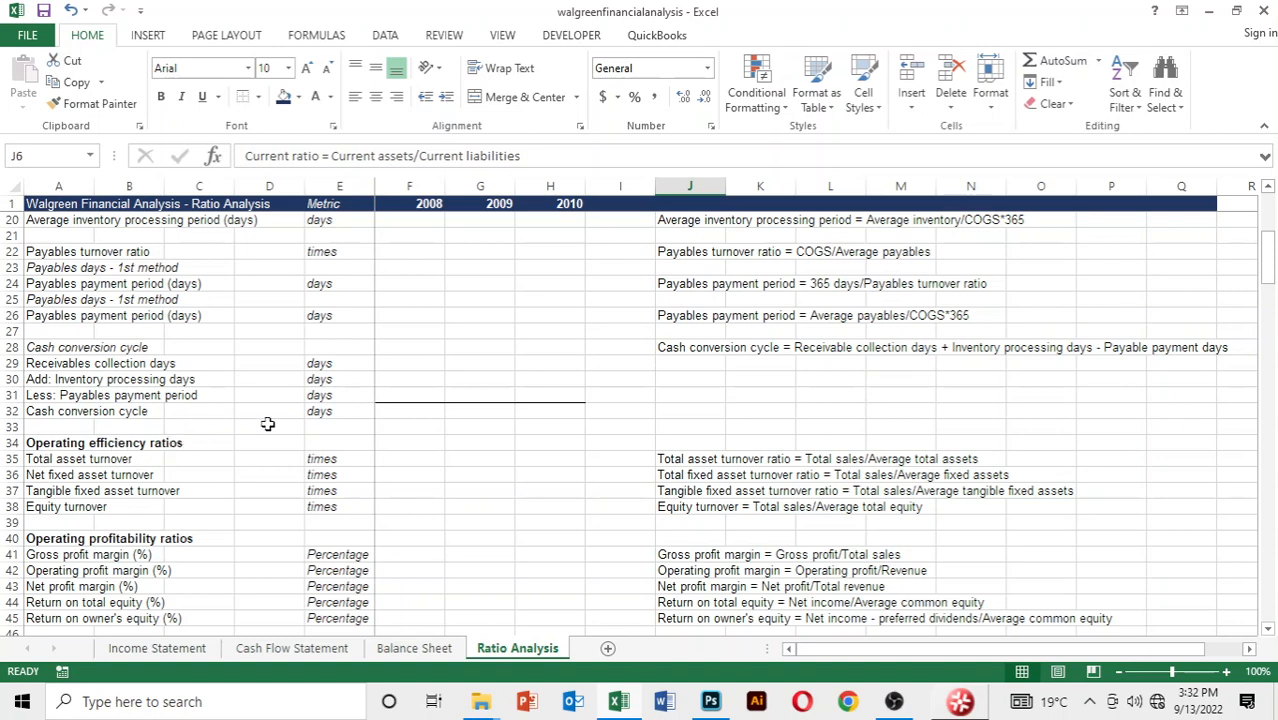
{"action": "scroll", "coordinate": [262, 425], "scroll_direction": "down", "scroll_amount": 2}
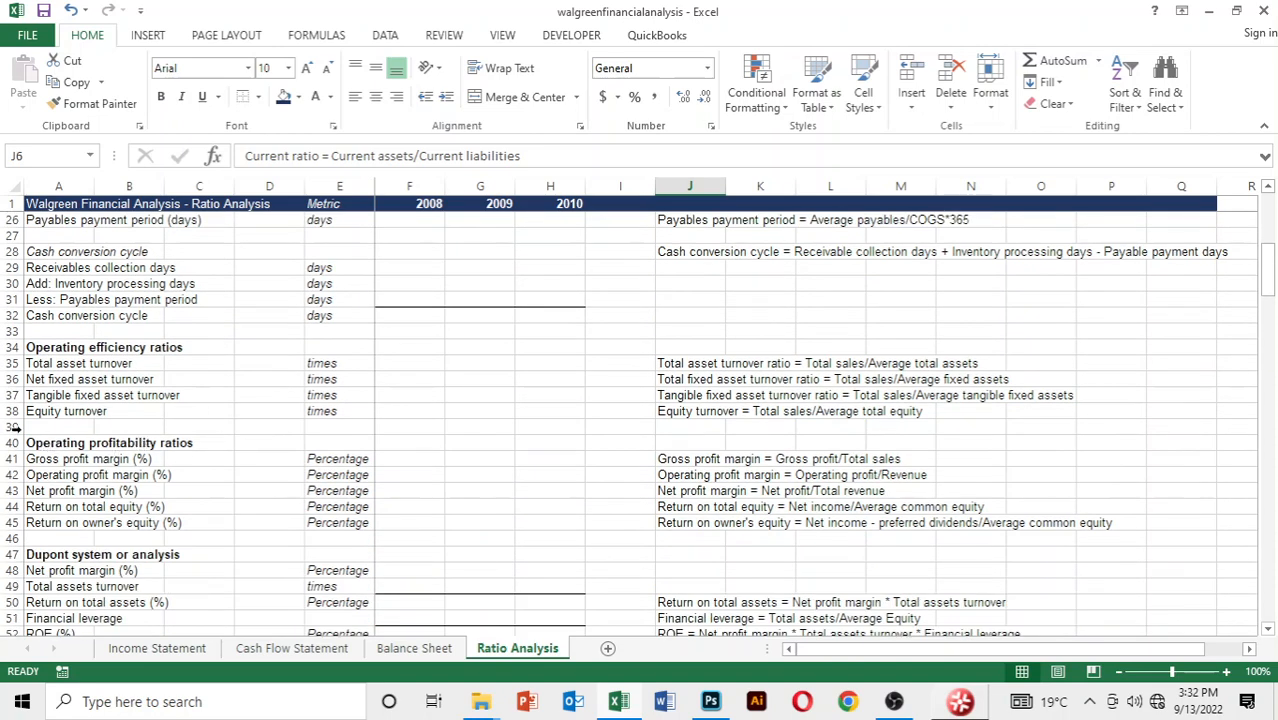
{"action": "scroll", "coordinate": [255, 440], "scroll_direction": "down", "scroll_amount": 2}
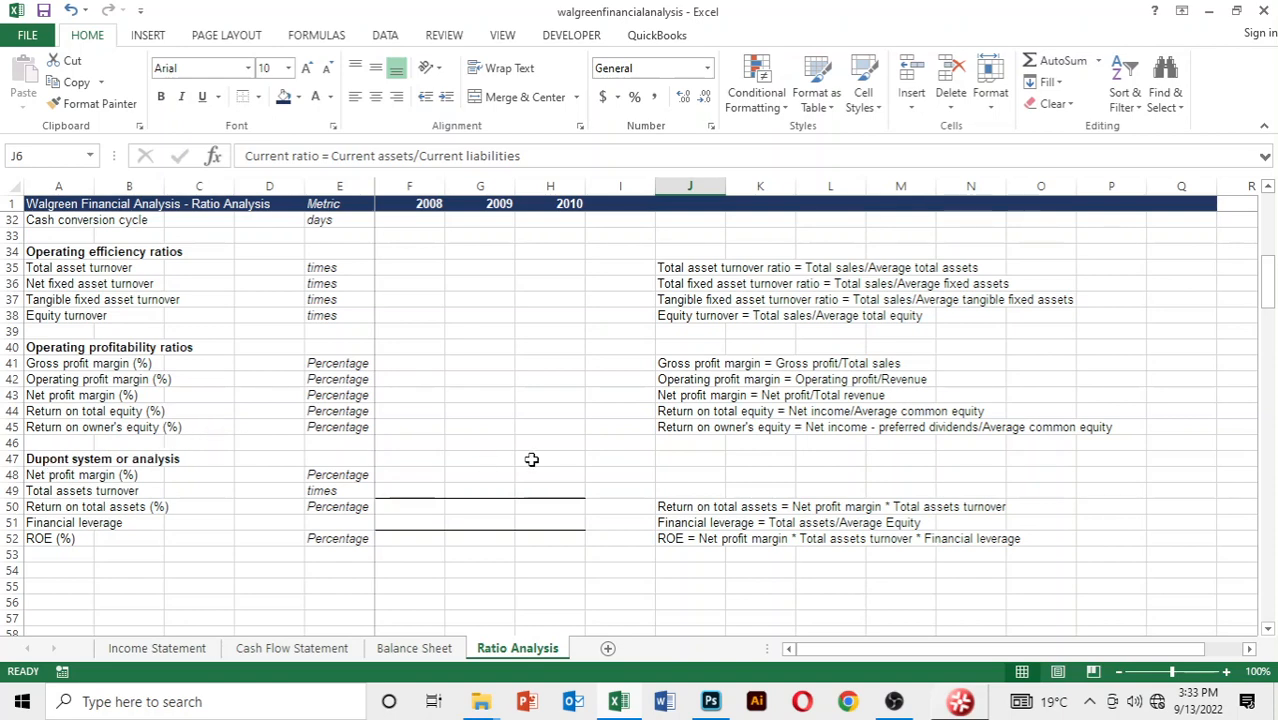
{"action": "scroll", "coordinate": [531, 459], "scroll_direction": "down", "scroll_amount": 2}
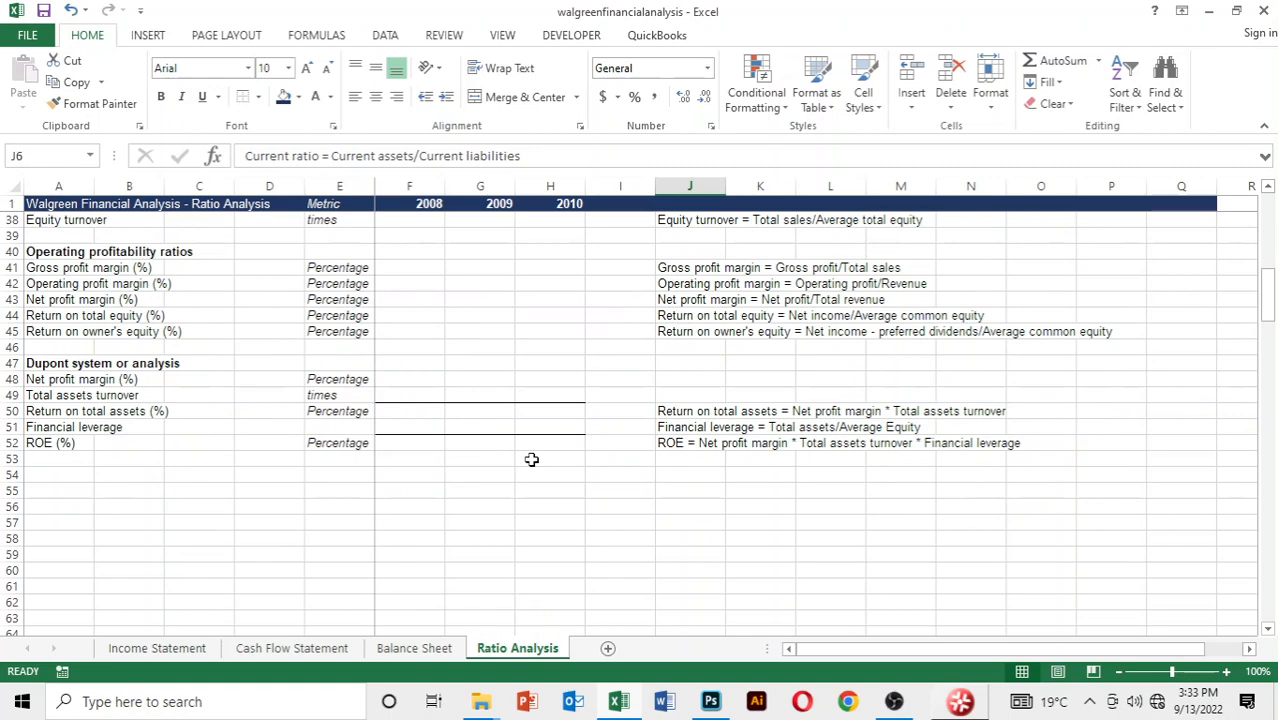
{"action": "scroll", "coordinate": [531, 459], "scroll_direction": "up", "scroll_amount": 7}
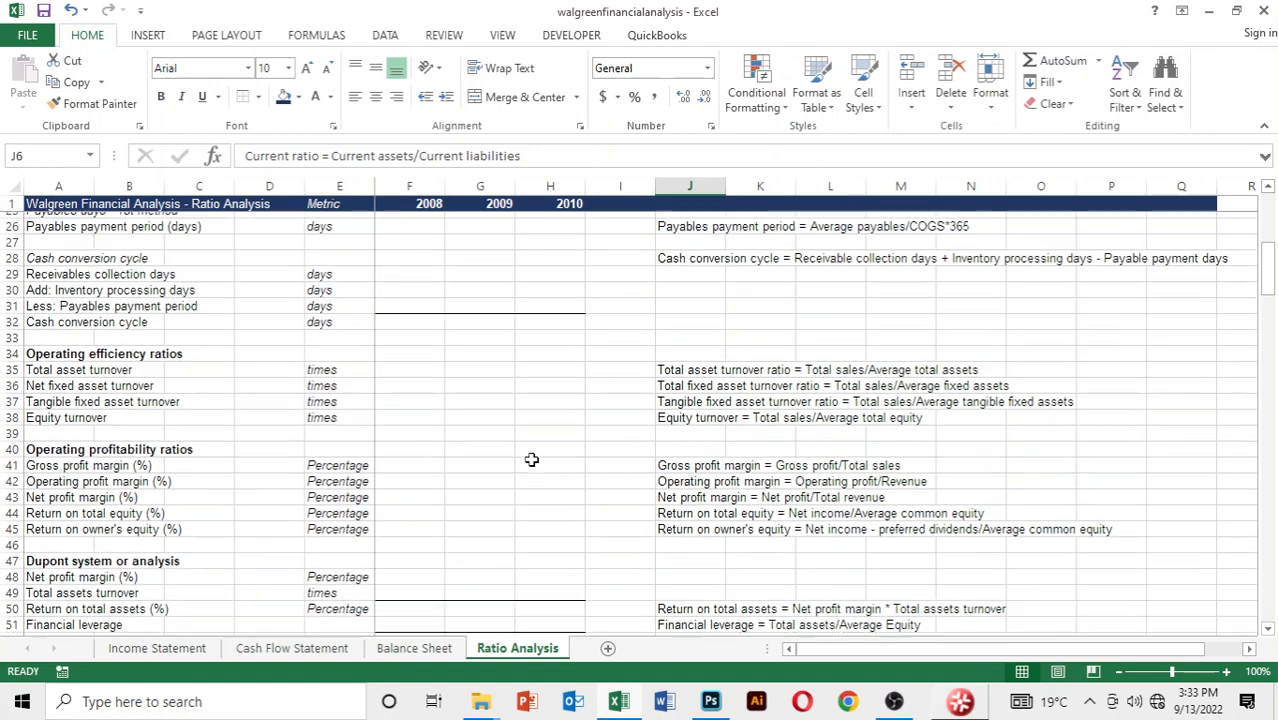
{"action": "scroll", "coordinate": [531, 459], "scroll_direction": "up", "scroll_amount": 5}
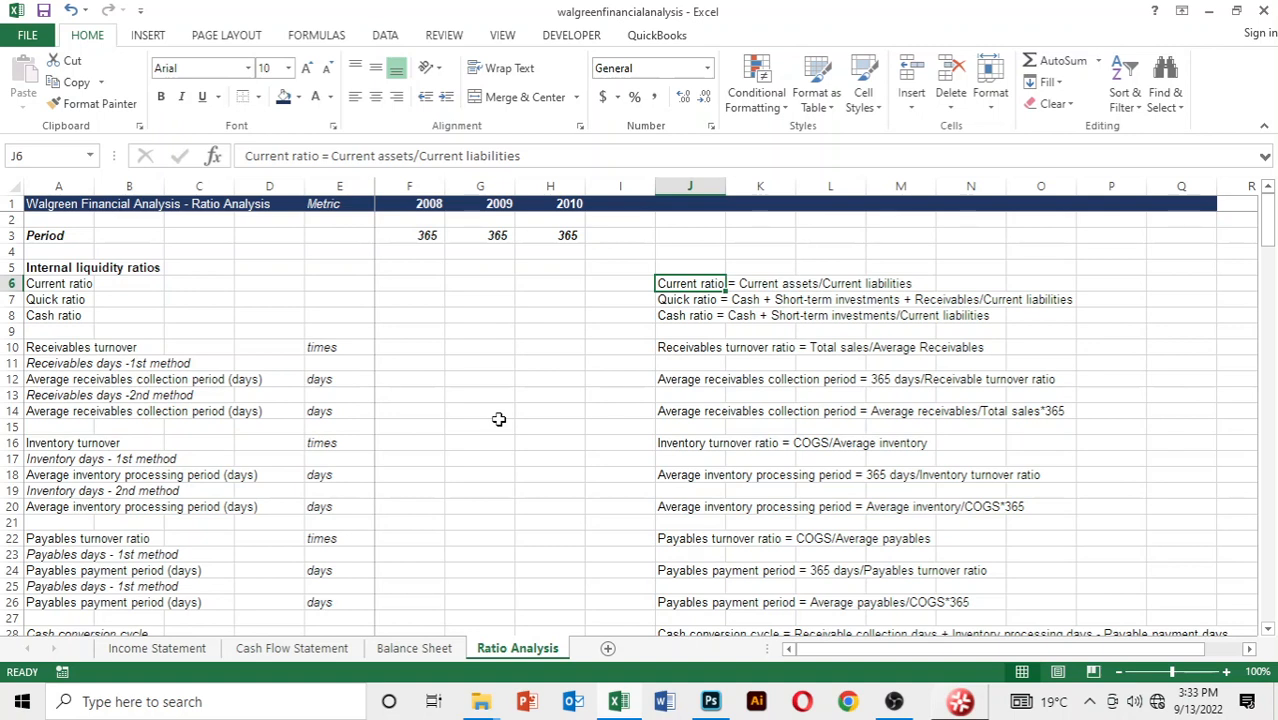
{"action": "left_click", "coordinate": [499, 421]}
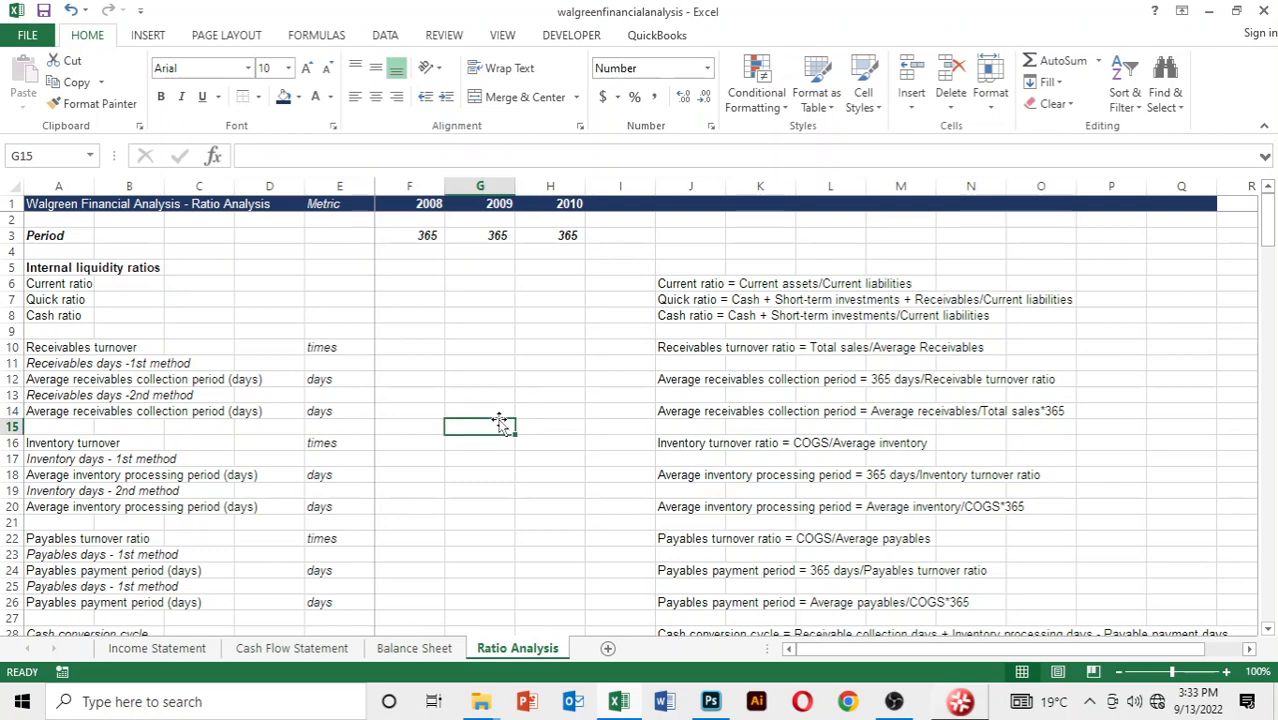
{"action": "scroll", "coordinate": [499, 421], "scroll_direction": "down", "scroll_amount": 3}
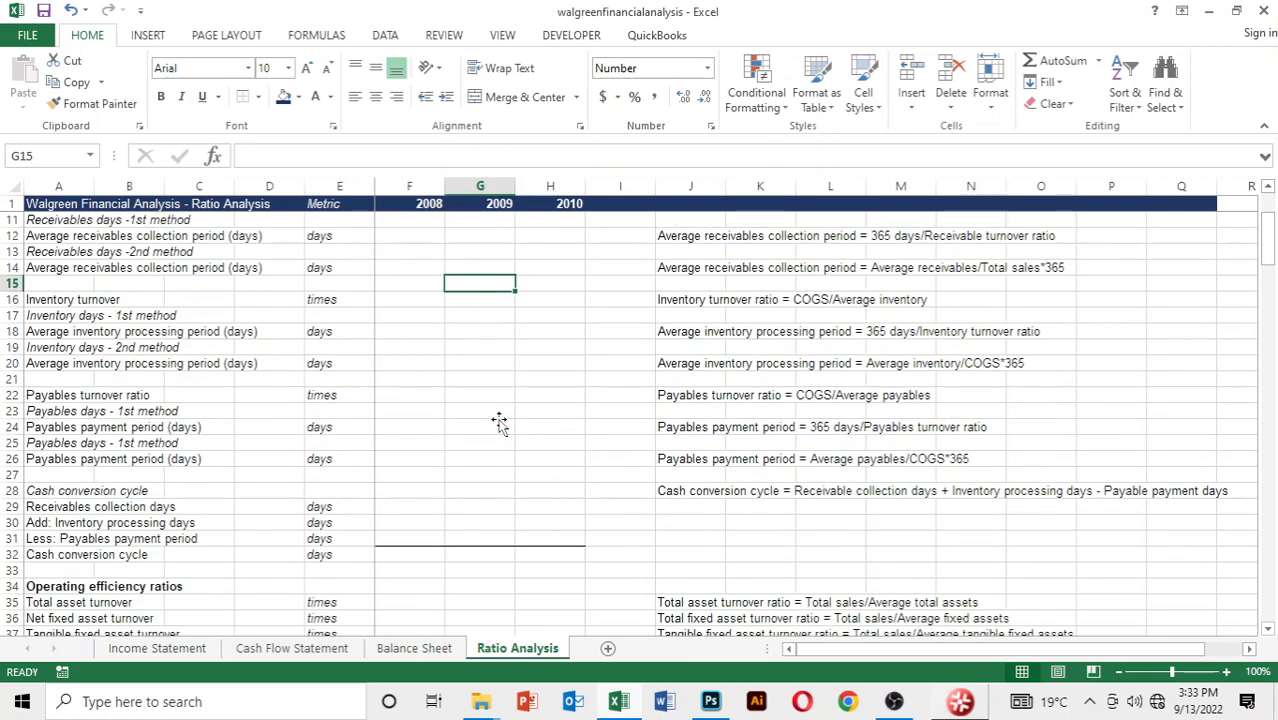
{"action": "scroll", "coordinate": [499, 421], "scroll_direction": "up", "scroll_amount": 4}
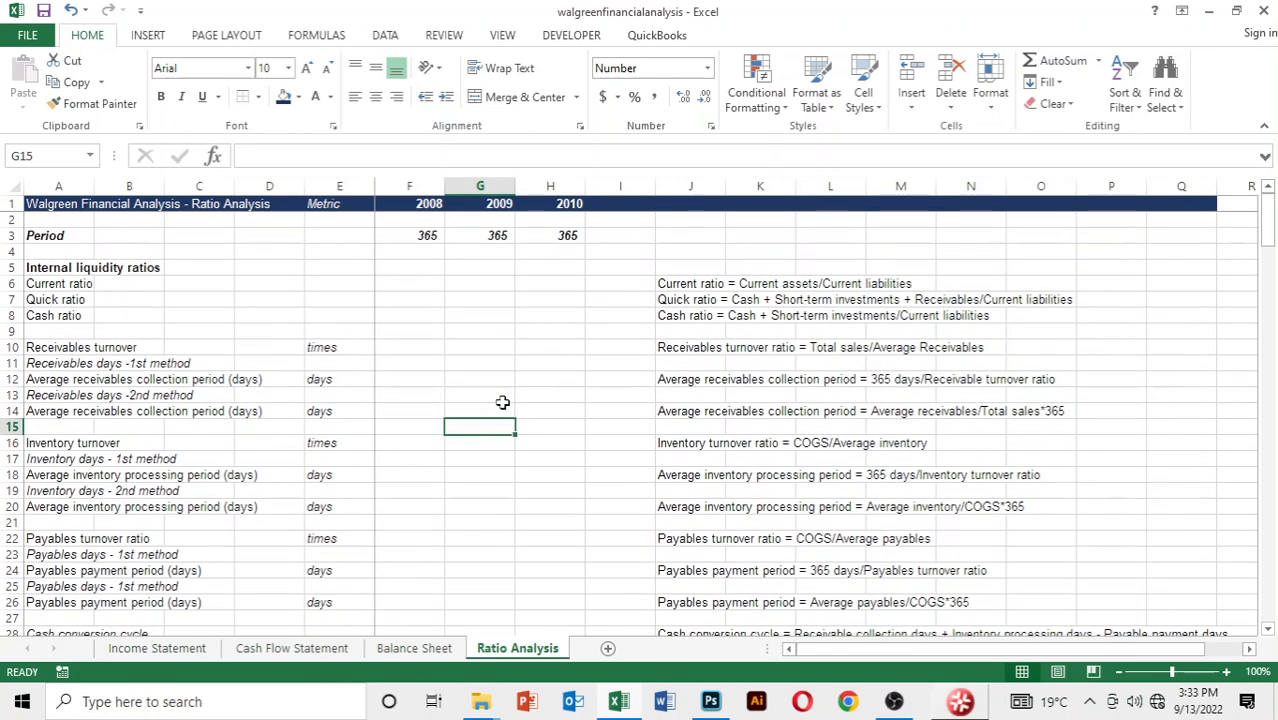
{"action": "left_click", "coordinate": [495, 393]}
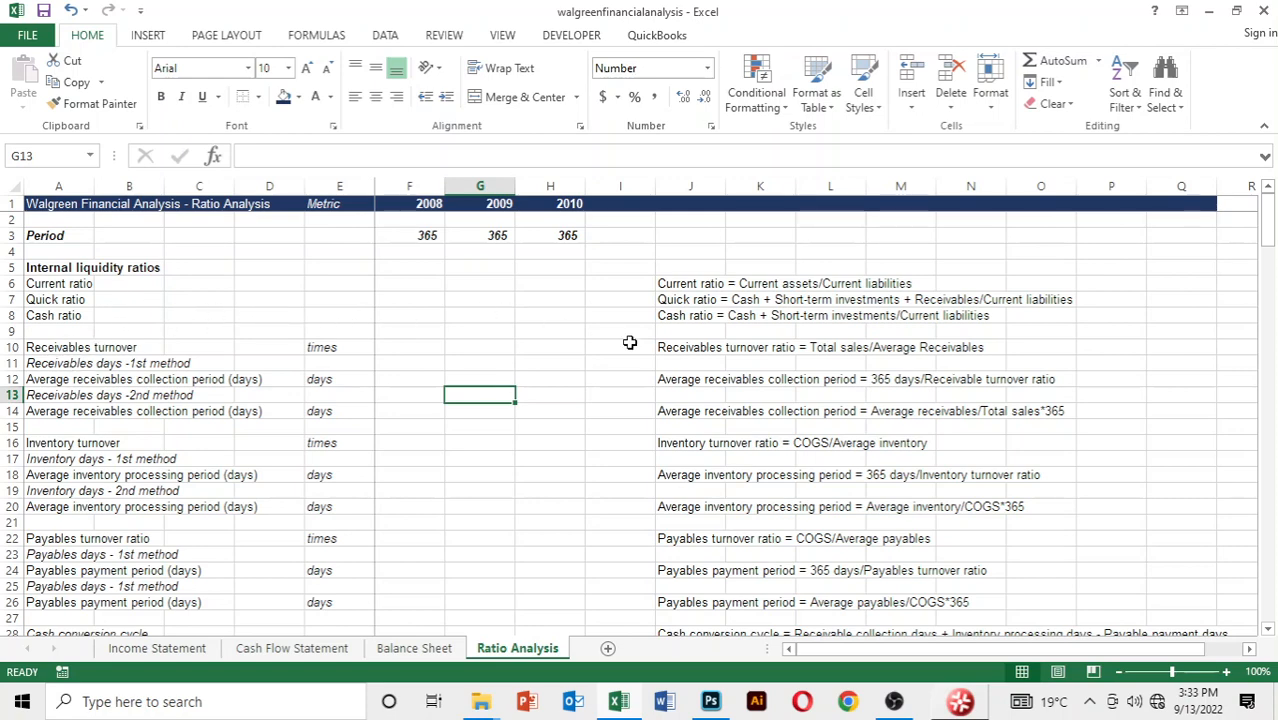
{"action": "scroll", "coordinate": [631, 340], "scroll_direction": "down", "scroll_amount": 1}
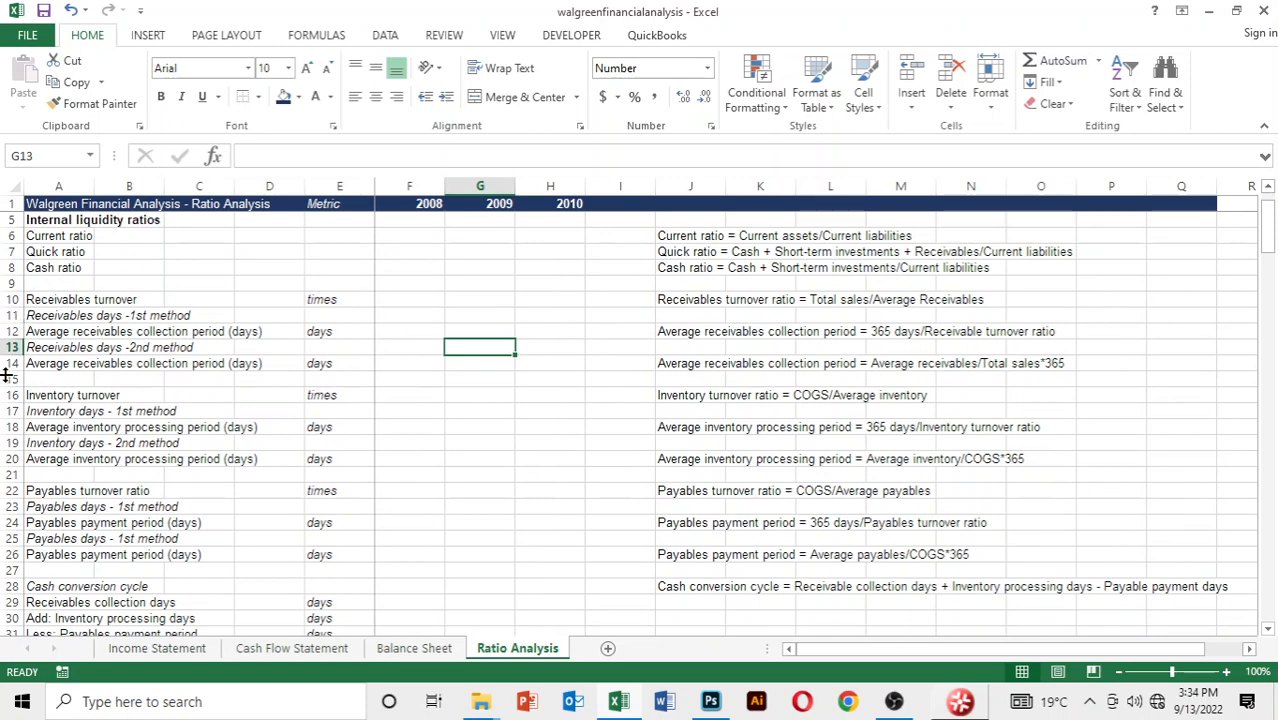
{"action": "scroll", "coordinate": [467, 352], "scroll_direction": "up", "scroll_amount": 1}
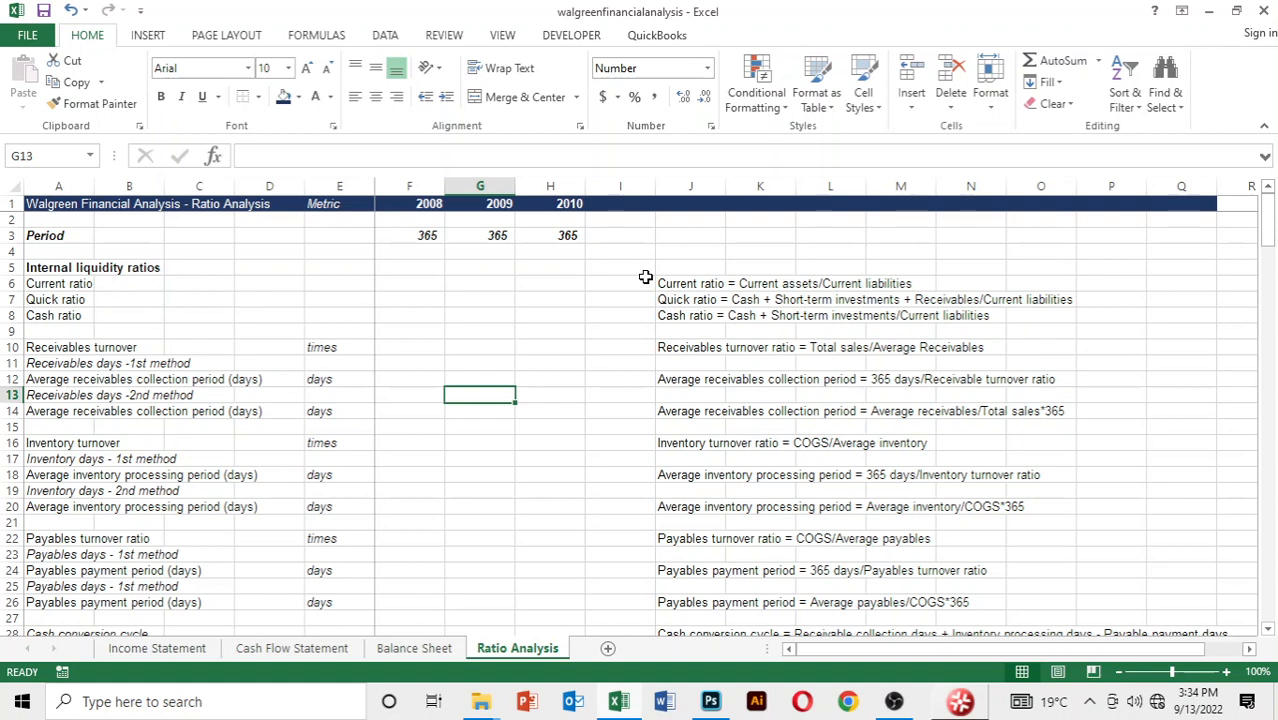
Start the 2008 current ratio formula in F6 with a reference to 2008 Total Current Assets, cell D10 of the Balance Sheet
{"action": "left_click", "coordinate": [404, 289]}
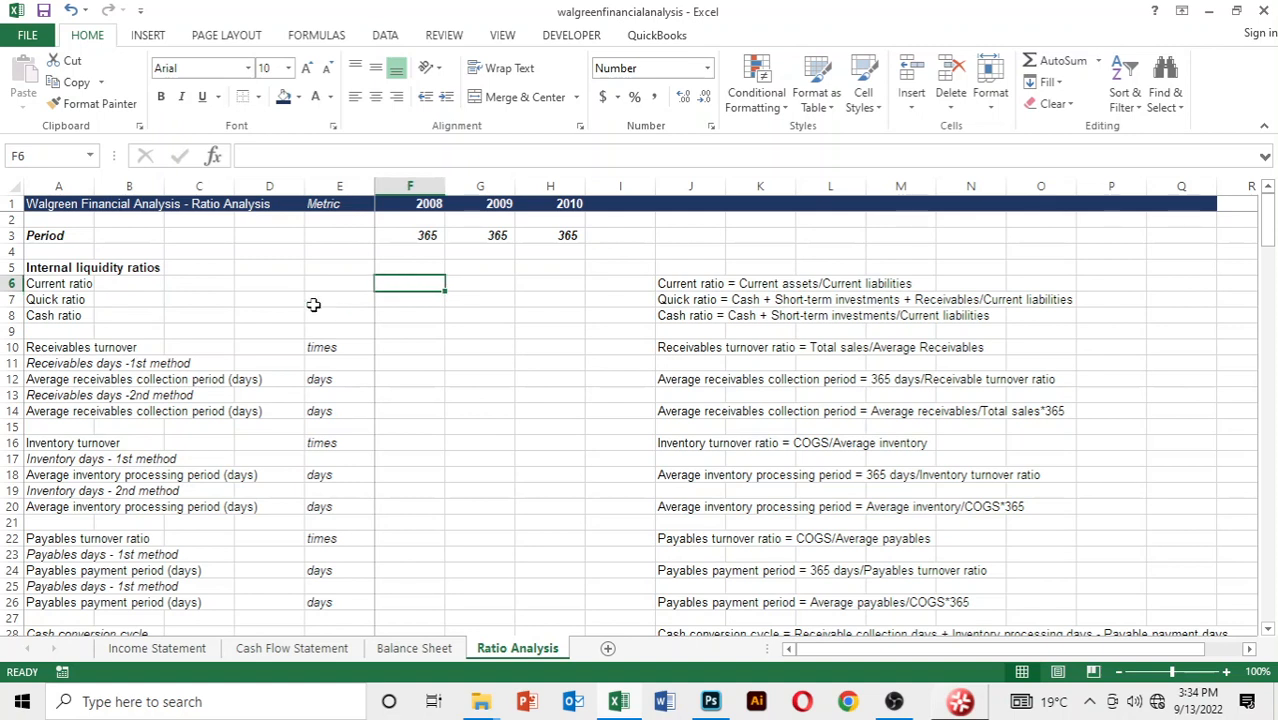
{"action": "type", "text": "="}
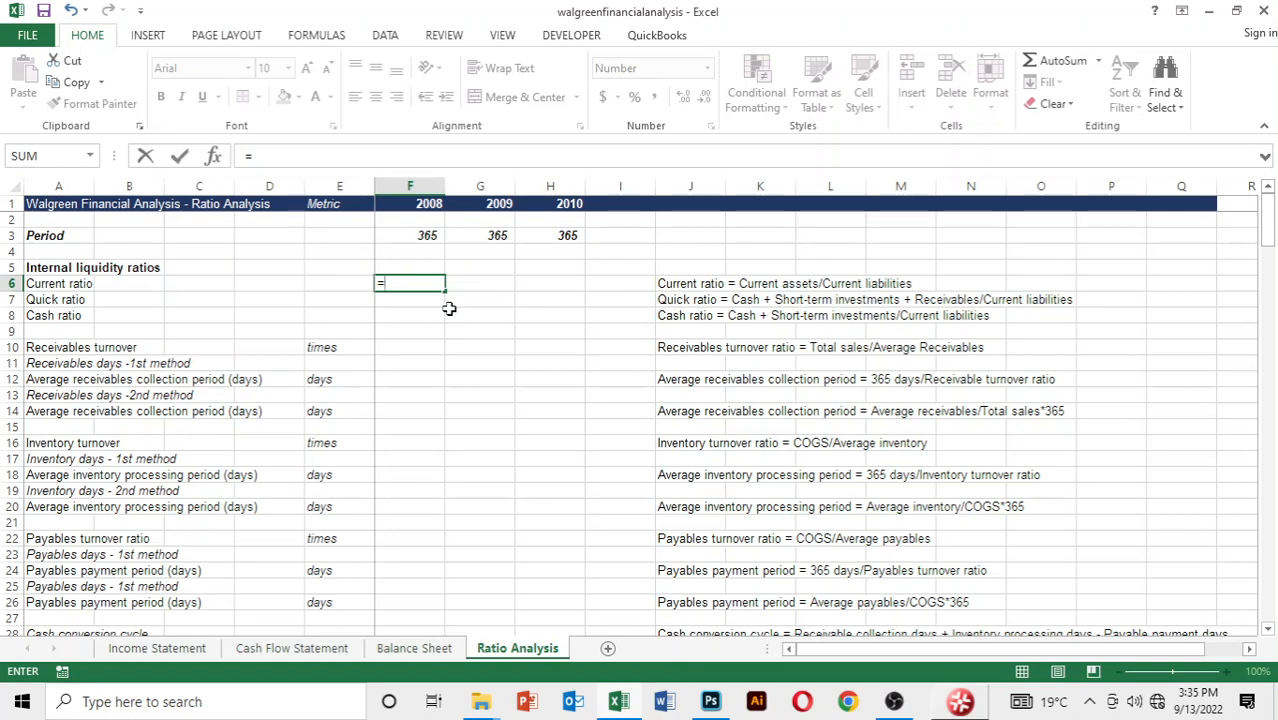
{"action": "key", "text": "ctrl+Page_Up"}
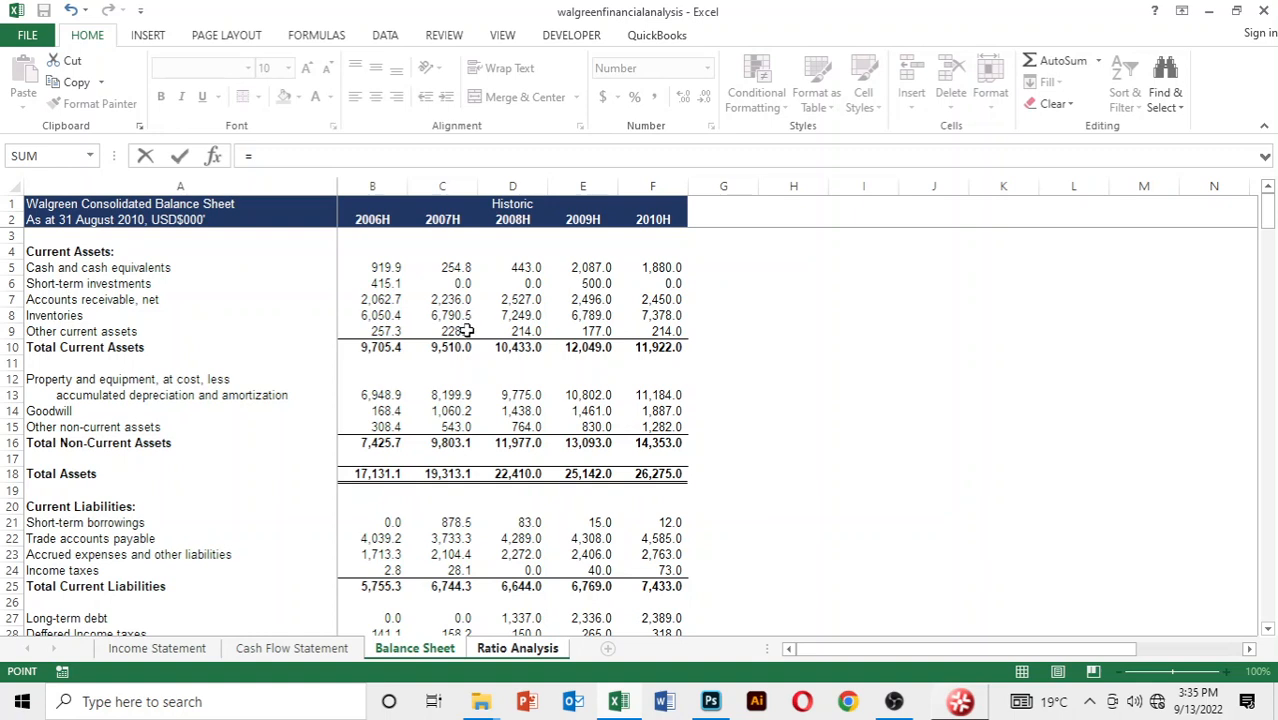
{"action": "key", "text": "Down"}
{"action": "key", "text": "Down"}
{"action": "key", "text": "Down"}
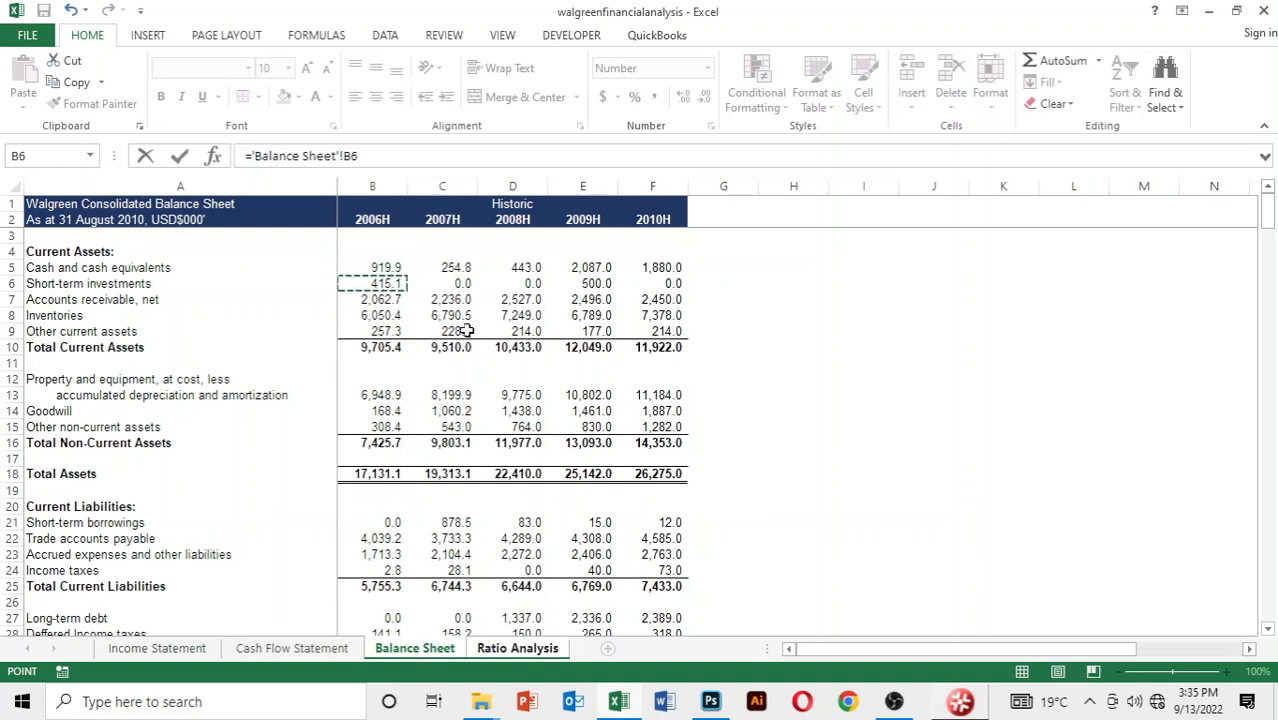
{"action": "key", "text": "Down"}
{"action": "key", "text": "Down"}
{"action": "key", "text": "Down"}
{"action": "key", "text": "Down"}
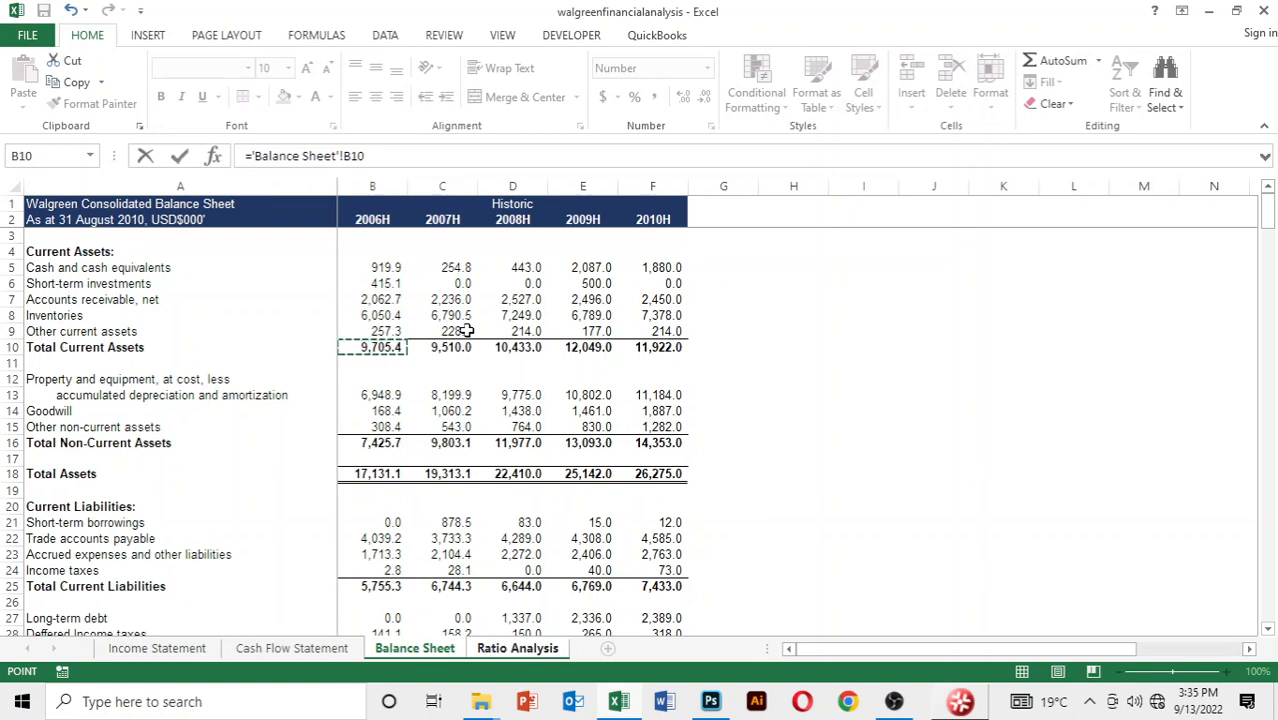
{"action": "key", "text": "Right"}
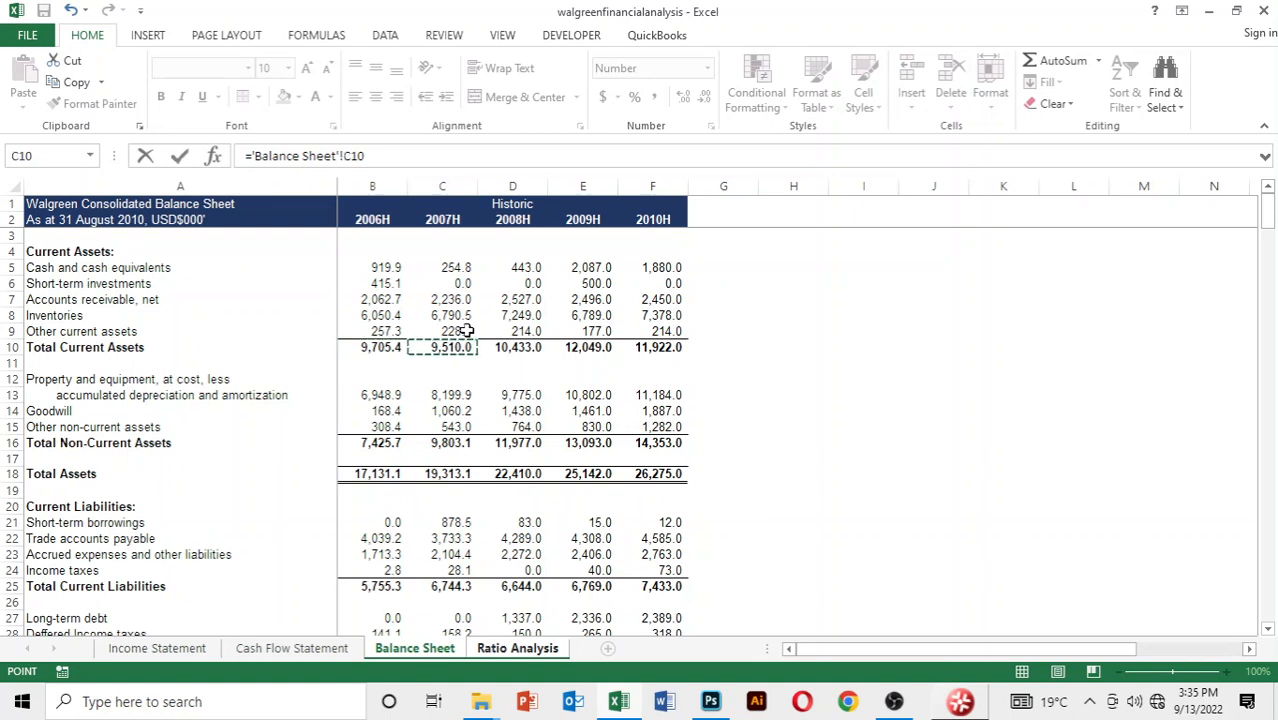
{"action": "key", "text": "Right"}
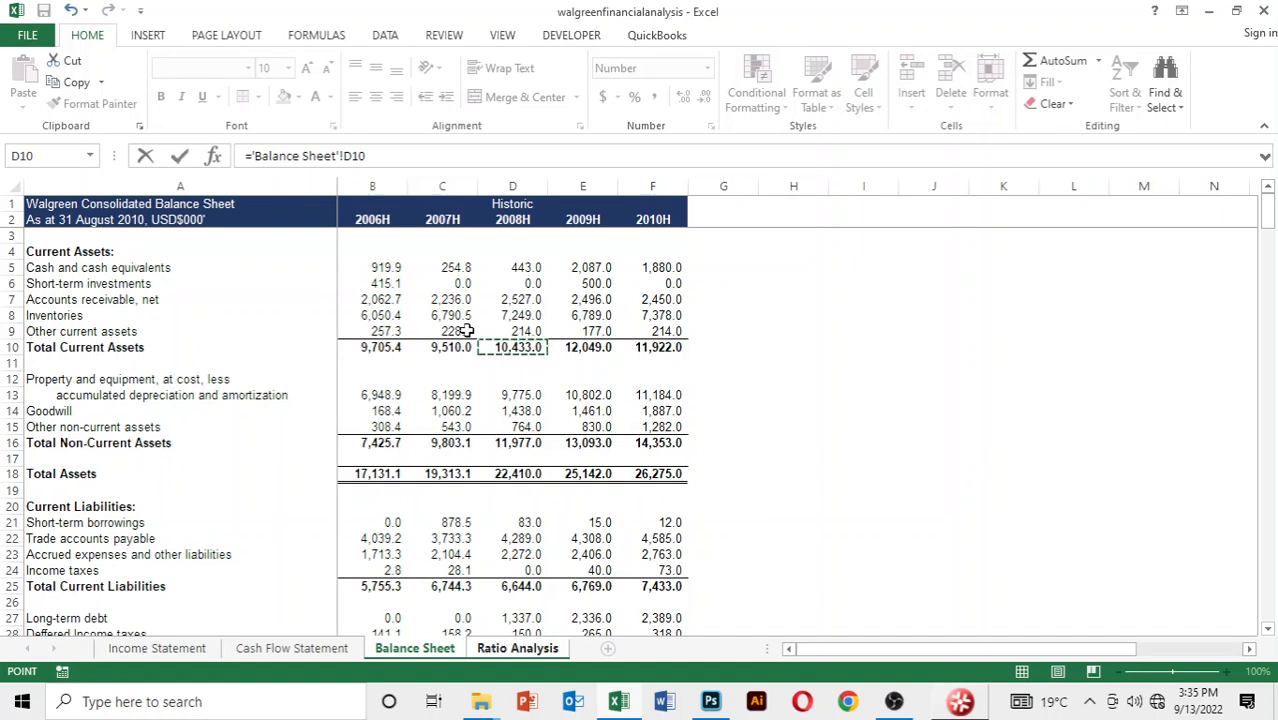
Complete the 2008 current ratio by dividing by 2008 Total Current Liabilities, cell D25 of the Balance Sheet
{"action": "type", "text": "/"}
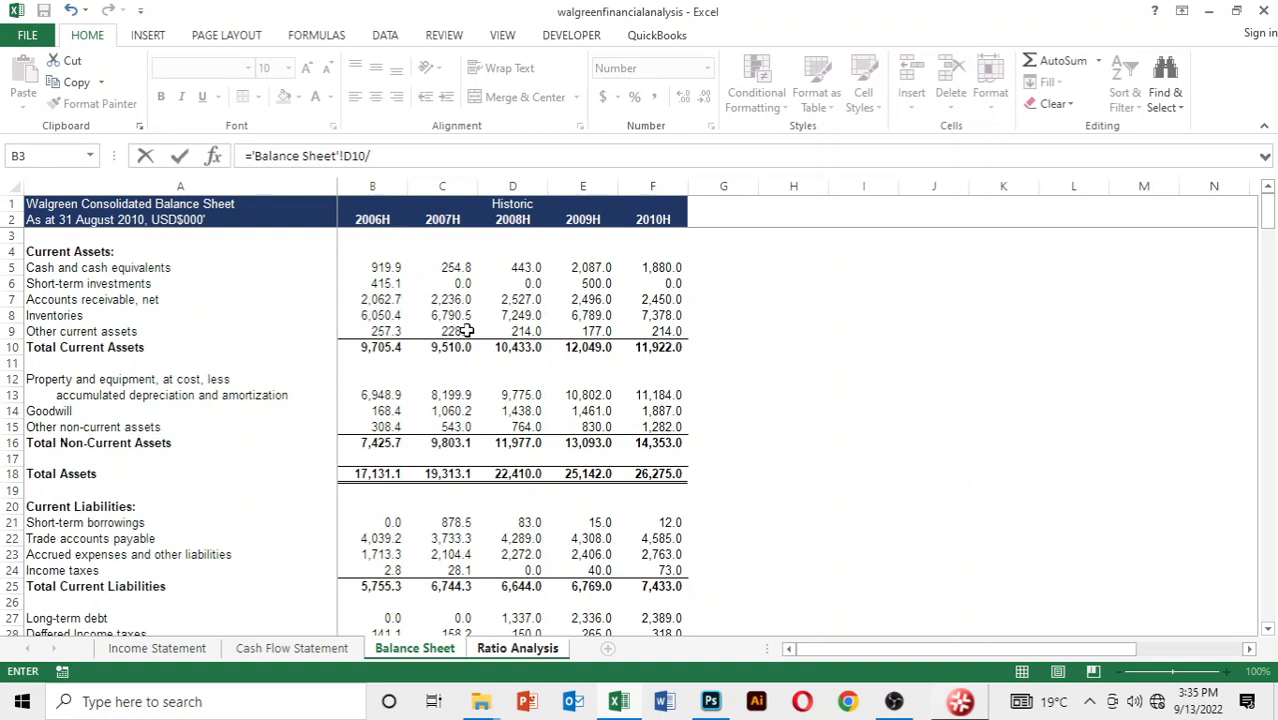
{"action": "key", "text": "Down"}
{"action": "key", "text": "Down"}
{"action": "key", "text": "Down"}
{"action": "key", "text": "Down"}
{"action": "key", "text": "Down"}
{"action": "key", "text": "Down"}
{"action": "key", "text": "Right"}
{"action": "key", "text": "Right"}
{"action": "key", "text": "Right"}
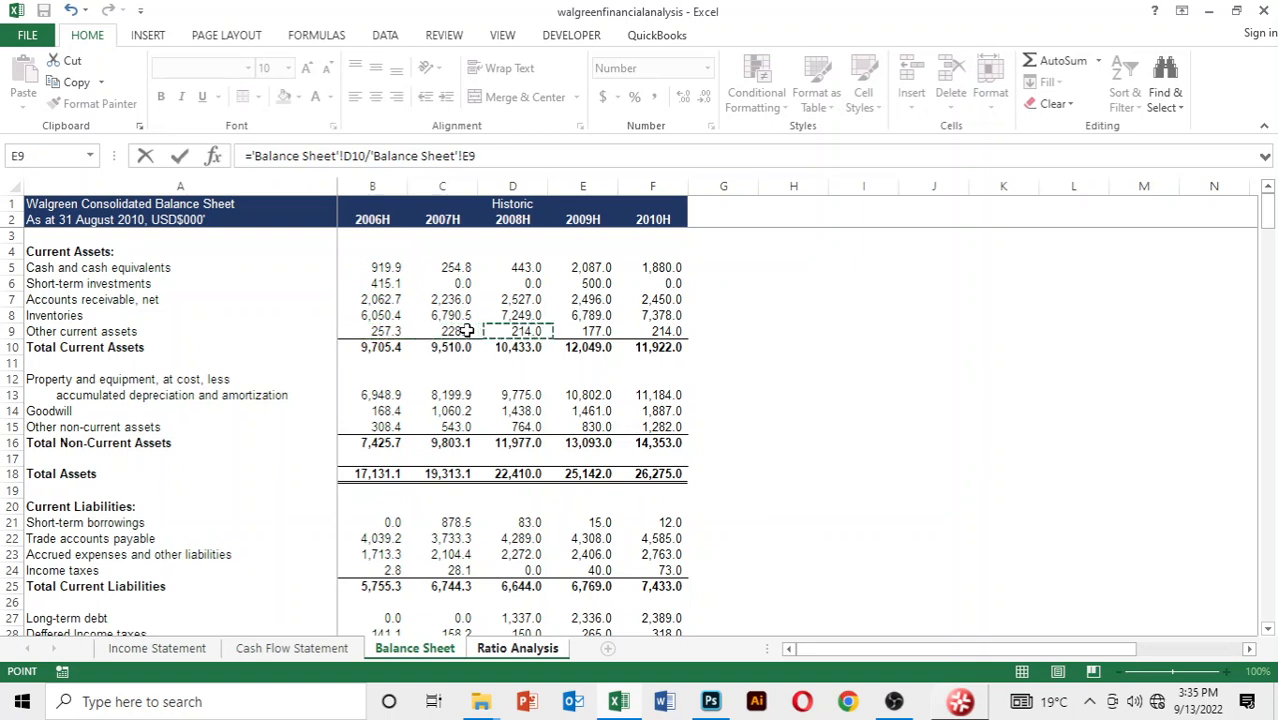
{"action": "key", "text": "Left"}
{"action": "key", "text": "Down"}
{"action": "key", "text": "Down"}
{"action": "key", "text": "Down"}
{"action": "key", "text": "Down"}
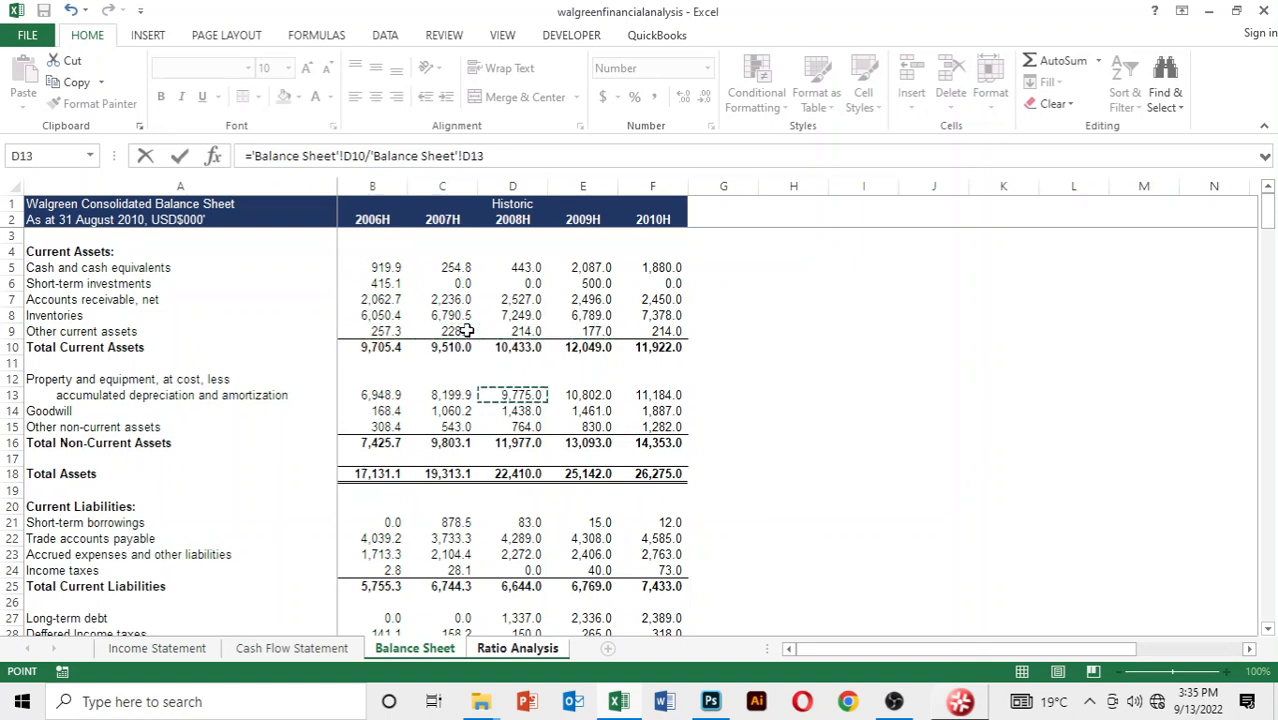
{"action": "key", "text": "Down"}
{"action": "key", "text": "Down"}
{"action": "key", "text": "Down"}
{"action": "key", "text": "Down"}
{"action": "key", "text": "Down"}
{"action": "key", "text": "Down"}
{"action": "key", "text": "Down"}
{"action": "key", "text": "Down"}
{"action": "key", "text": "Down"}
{"action": "key", "text": "Down"}
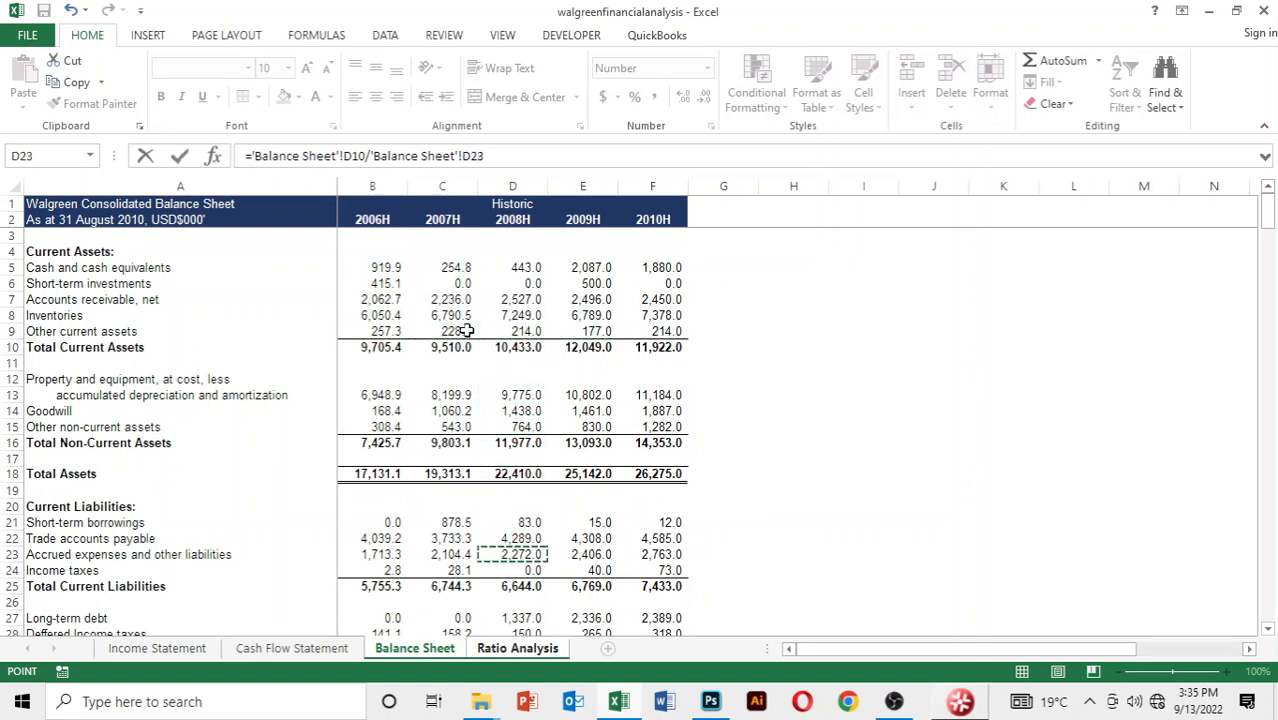
{"action": "key", "text": "Down"}
{"action": "key", "text": "Down"}
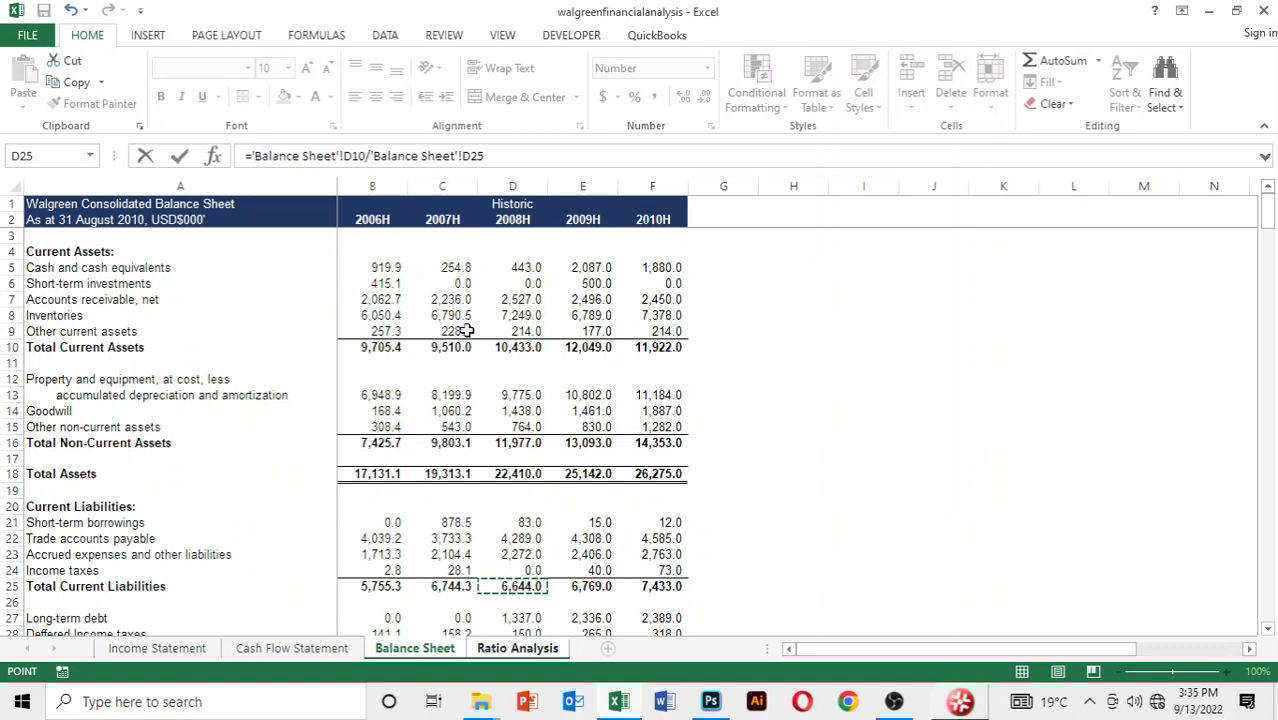
{"action": "key", "text": "Return"}
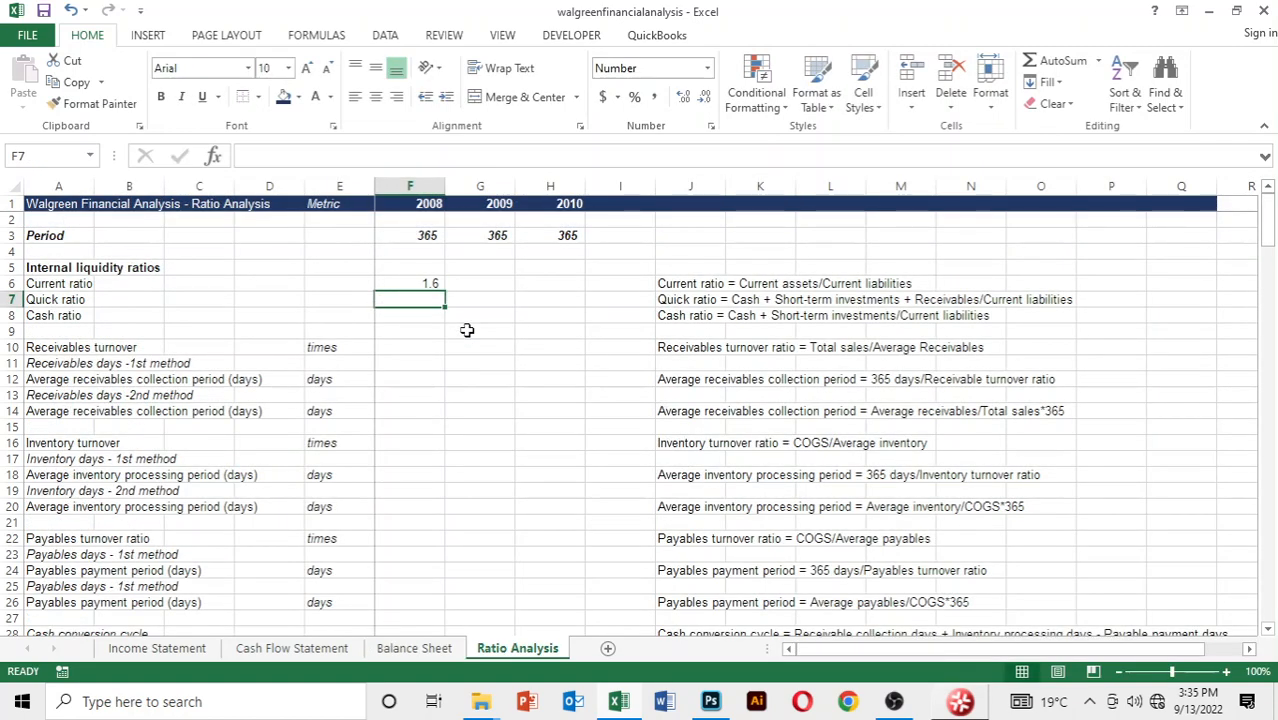
Copy the 2008 current ratio formula across to 2009 and 2010
{"action": "key", "text": "Up"}
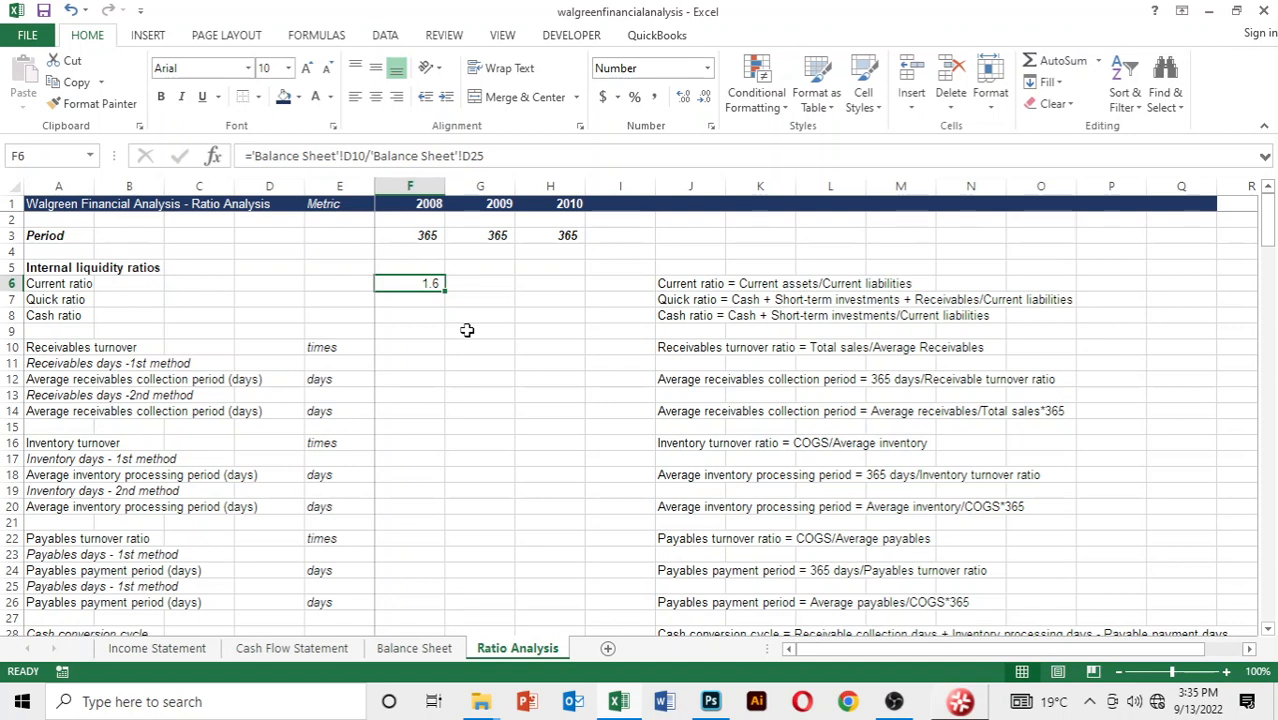
{"action": "key", "text": "shift+Right"}
{"action": "key", "text": "shift+Right"}
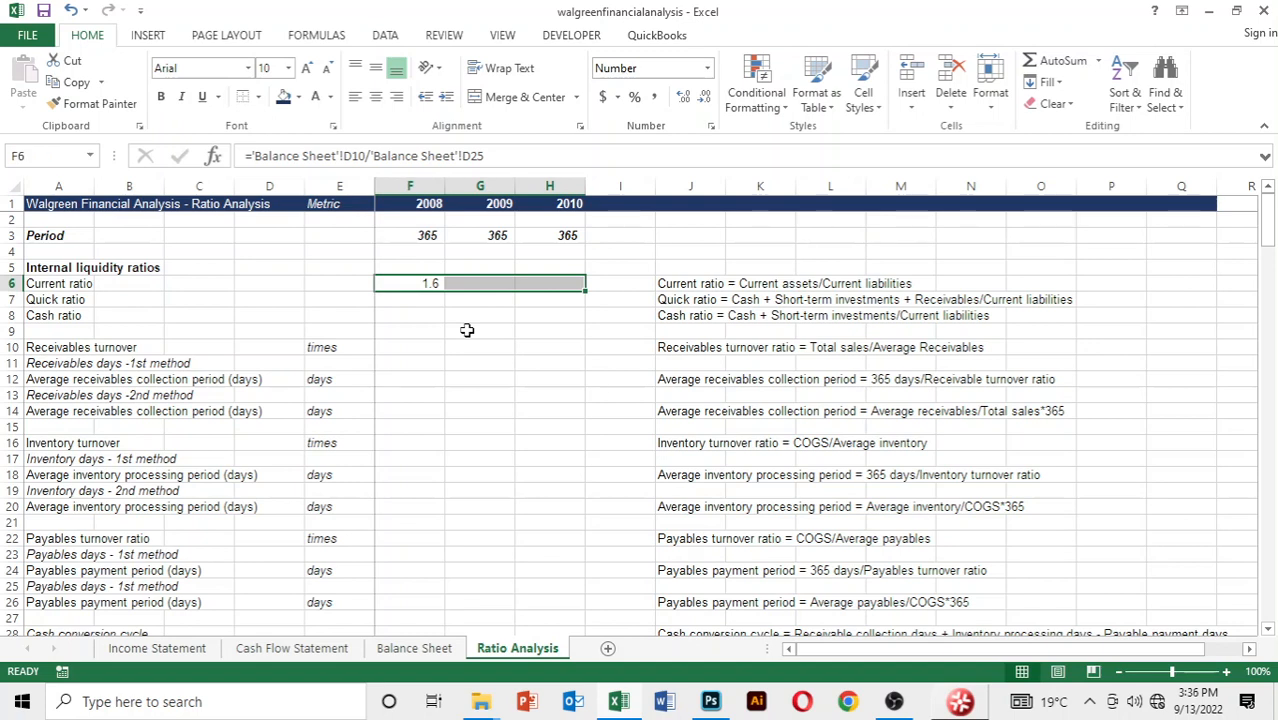
{"action": "key", "text": "ctrl+r"}
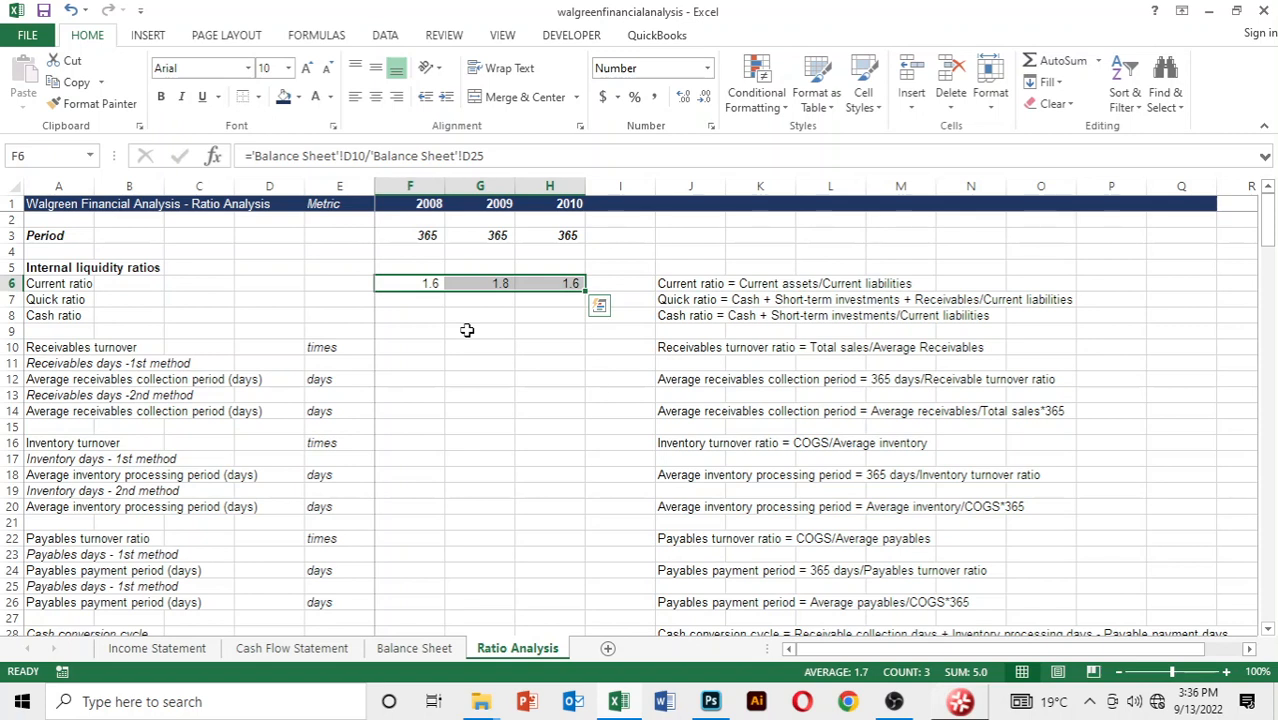
Show the current ratios for 2008 to 2010 with two decimal places
{"action": "key", "text": "alt"}
{"action": "key", "text": "h"}
{"action": "key", "text": "0"}
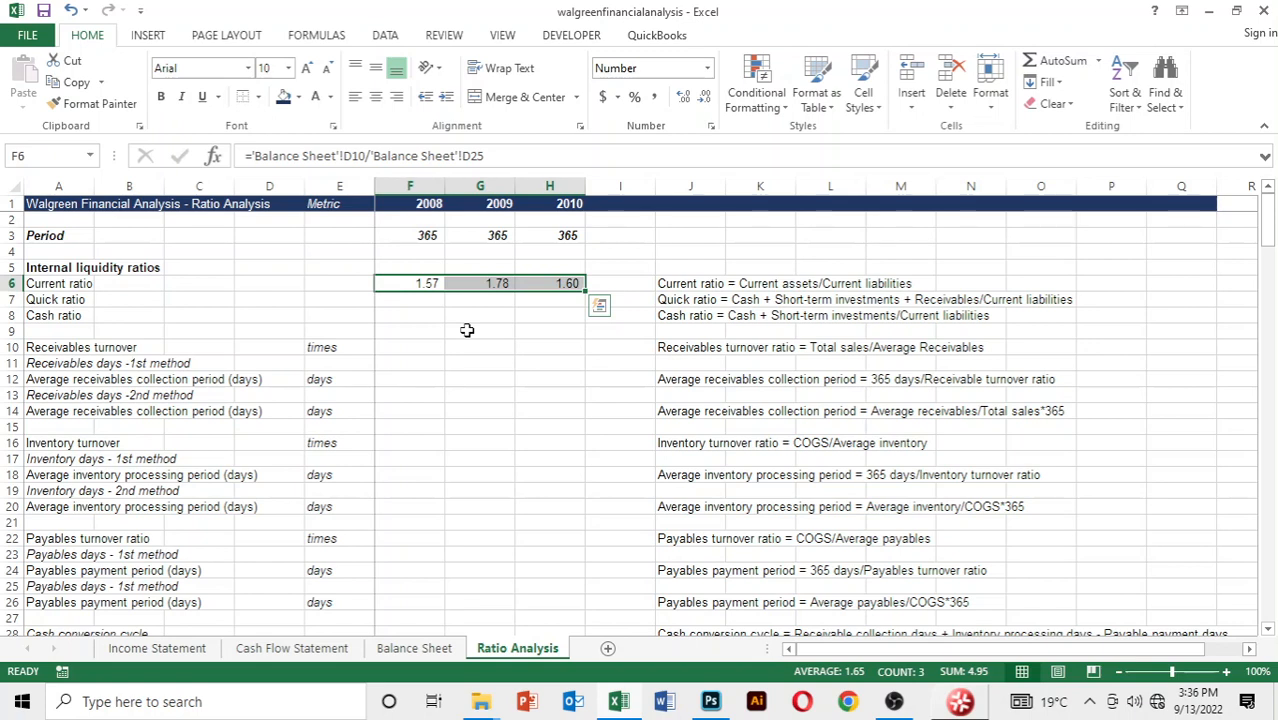
{"action": "key", "text": "Down"}
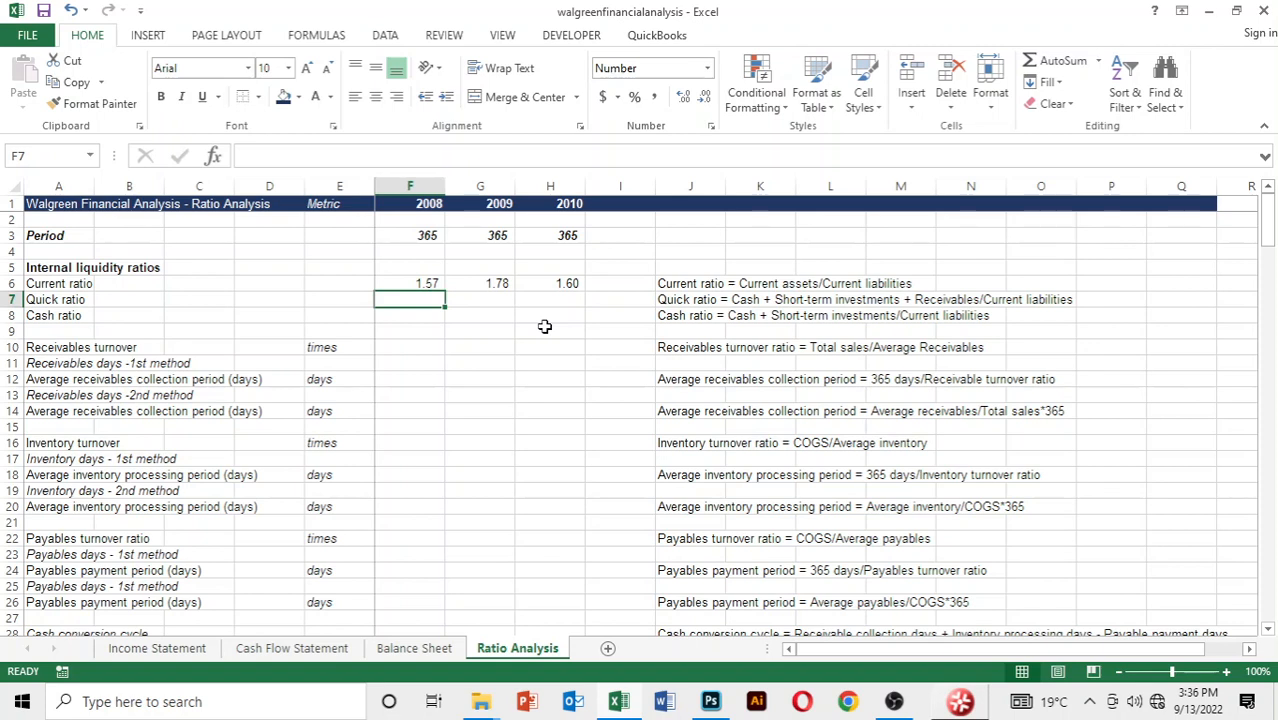
{"action": "key", "text": "Up"}
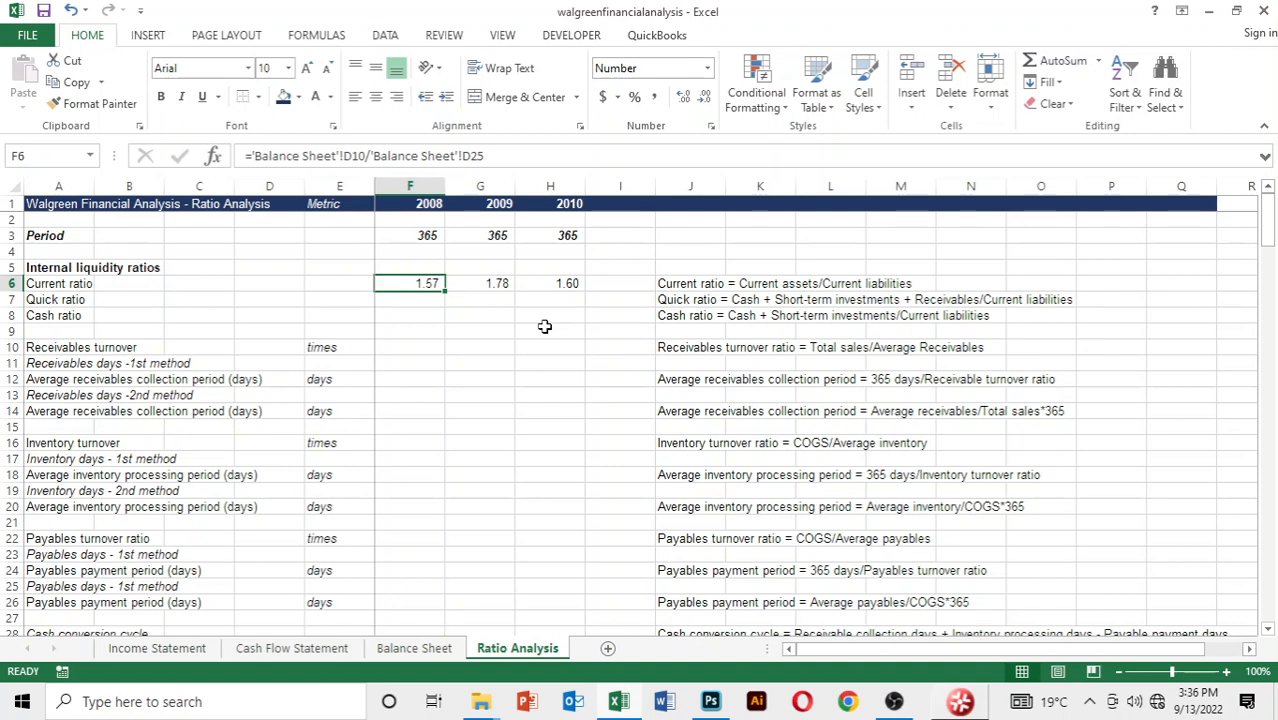
Start the 2008 quick ratio formula in F7 with 2008 cash and cash equivalents, cell D5 of the Balance Sheet
{"action": "key", "text": "Down"}
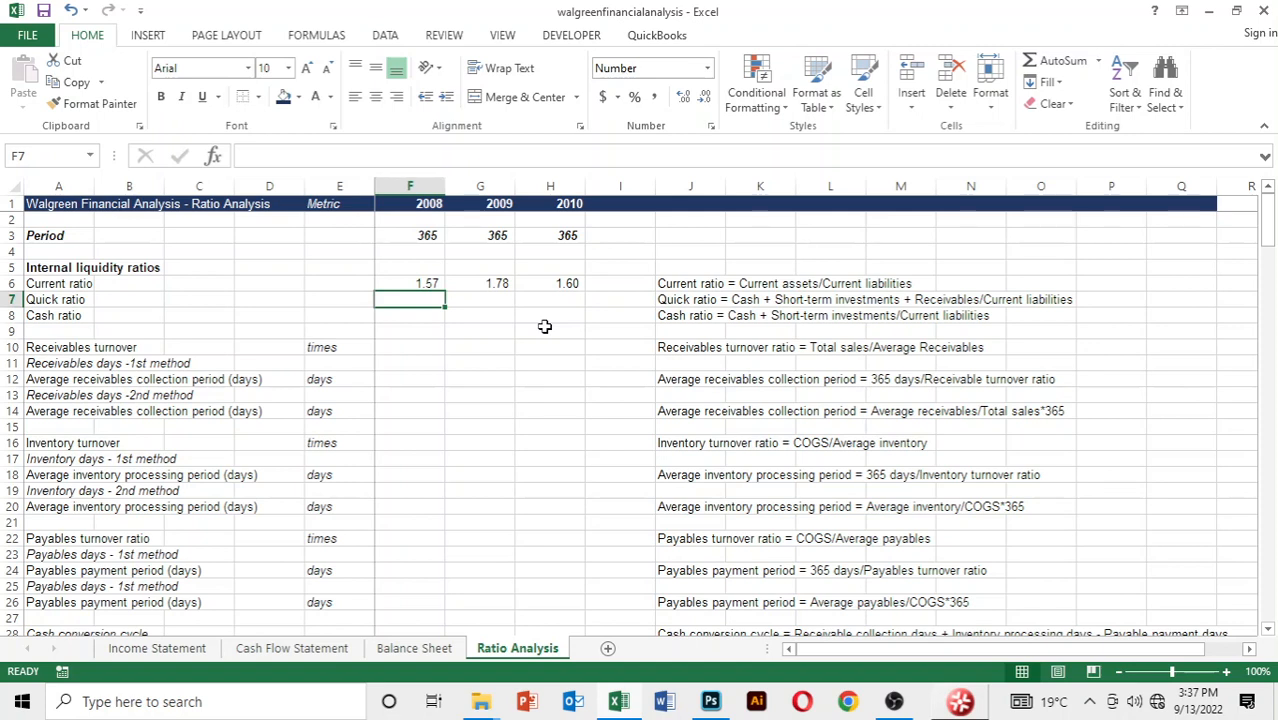
{"action": "type", "text": "="}
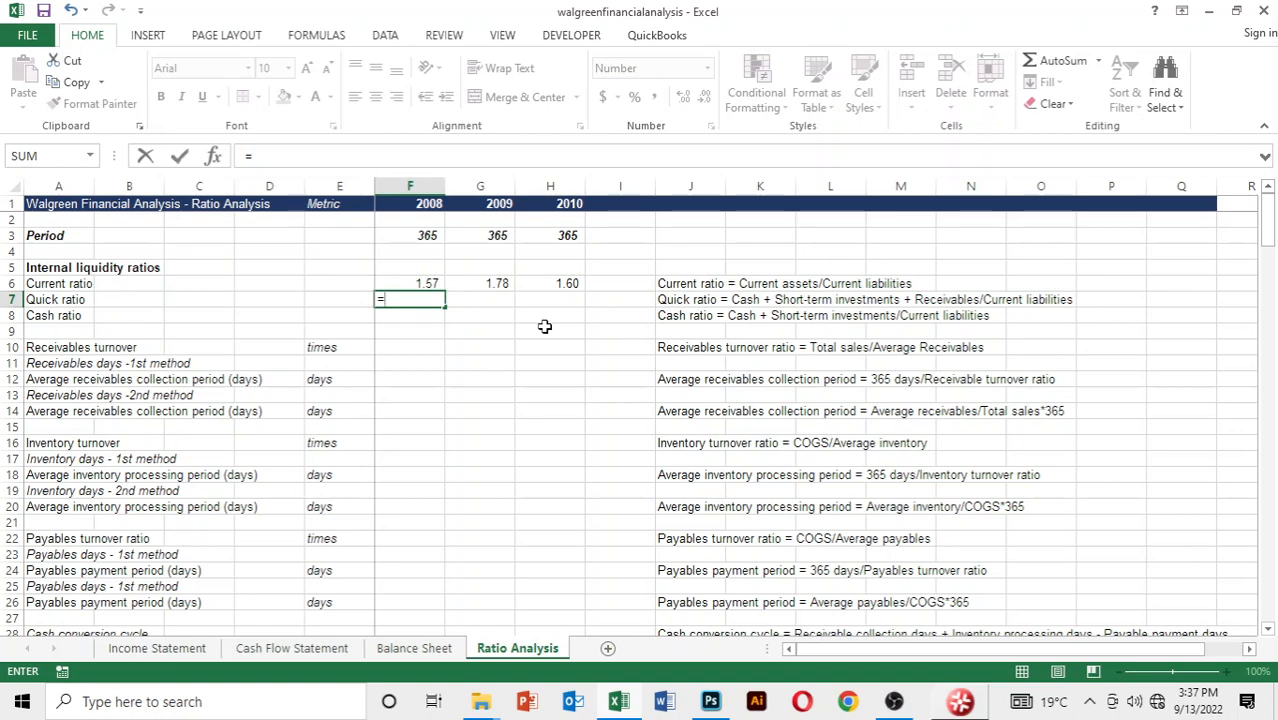
{"action": "key", "text": "ctrl+Page_Up"}
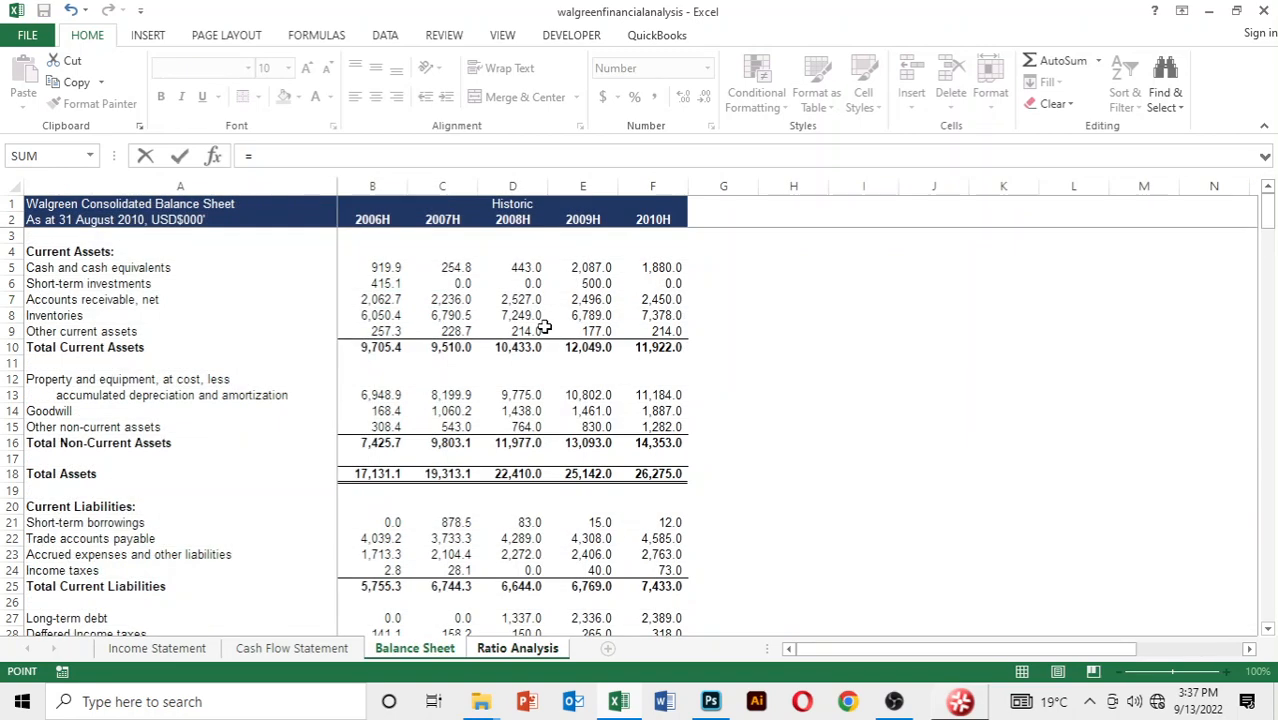
{"action": "key", "text": "Down"}
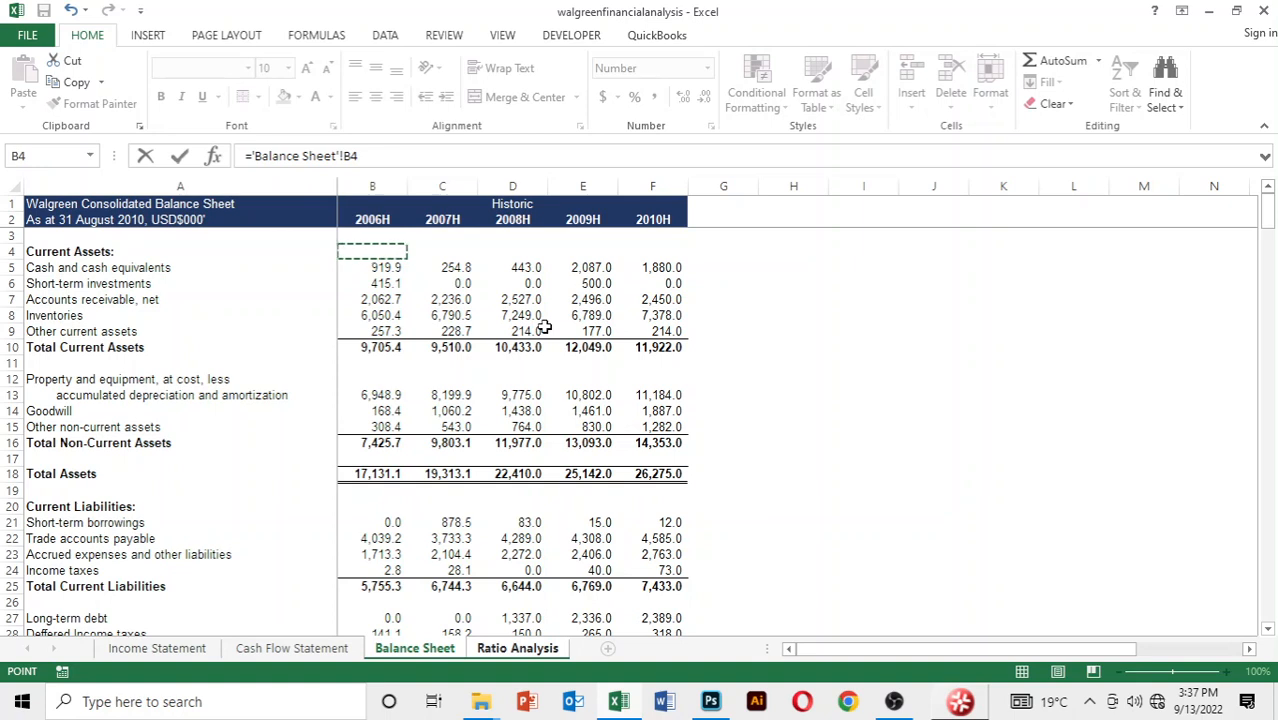
{"action": "key", "text": "Down"}
{"action": "key", "text": "Right"}
{"action": "key", "text": "Right"}
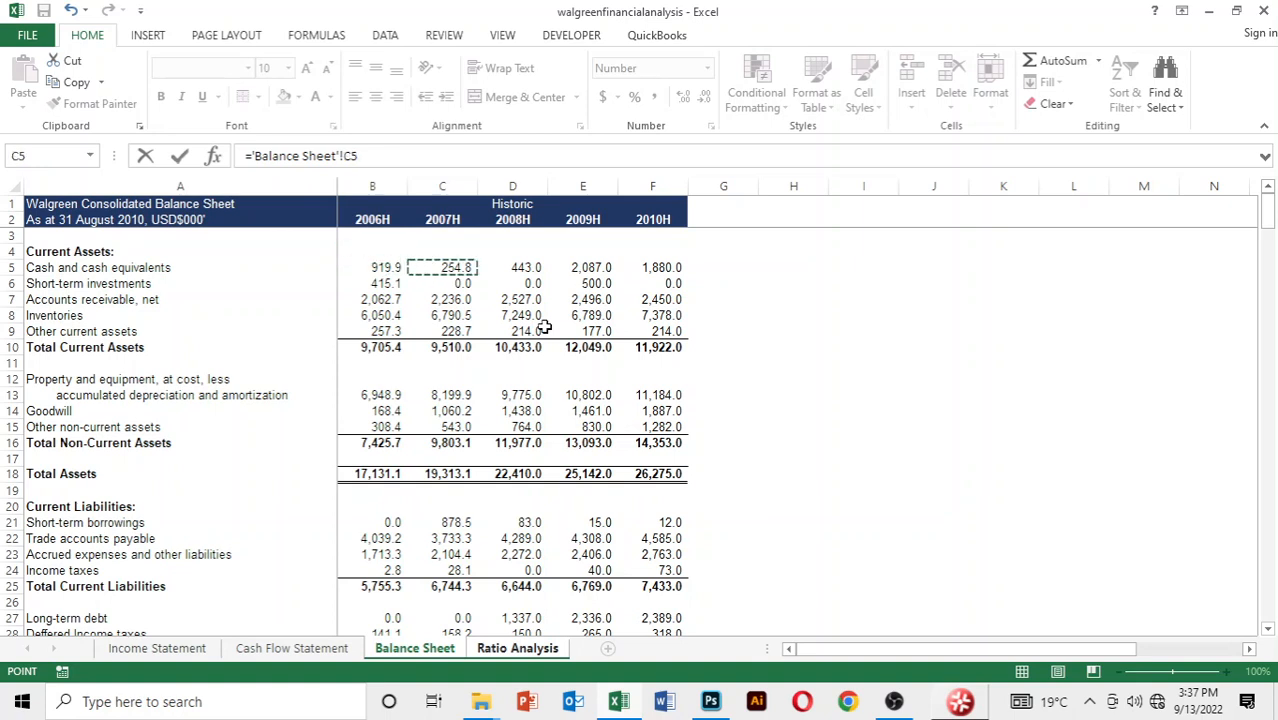
Add 2008 short-term investments (D6) and net accounts receivable (D7) from the Balance Sheet to the quick ratio formula
{"action": "type", "text": "+"}
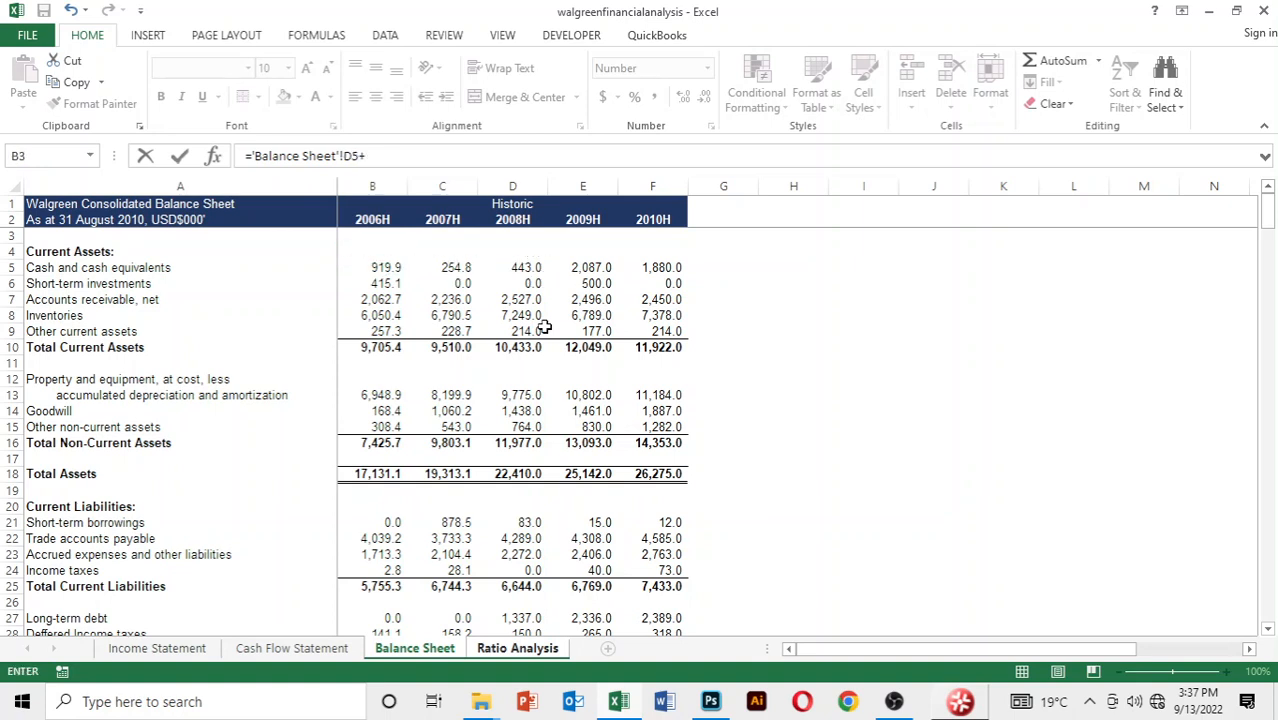
{"action": "key", "text": "Down"}
{"action": "key", "text": "Down"}
{"action": "key", "text": "Down"}
{"action": "key", "text": "Right"}
{"action": "key", "text": "Right"}
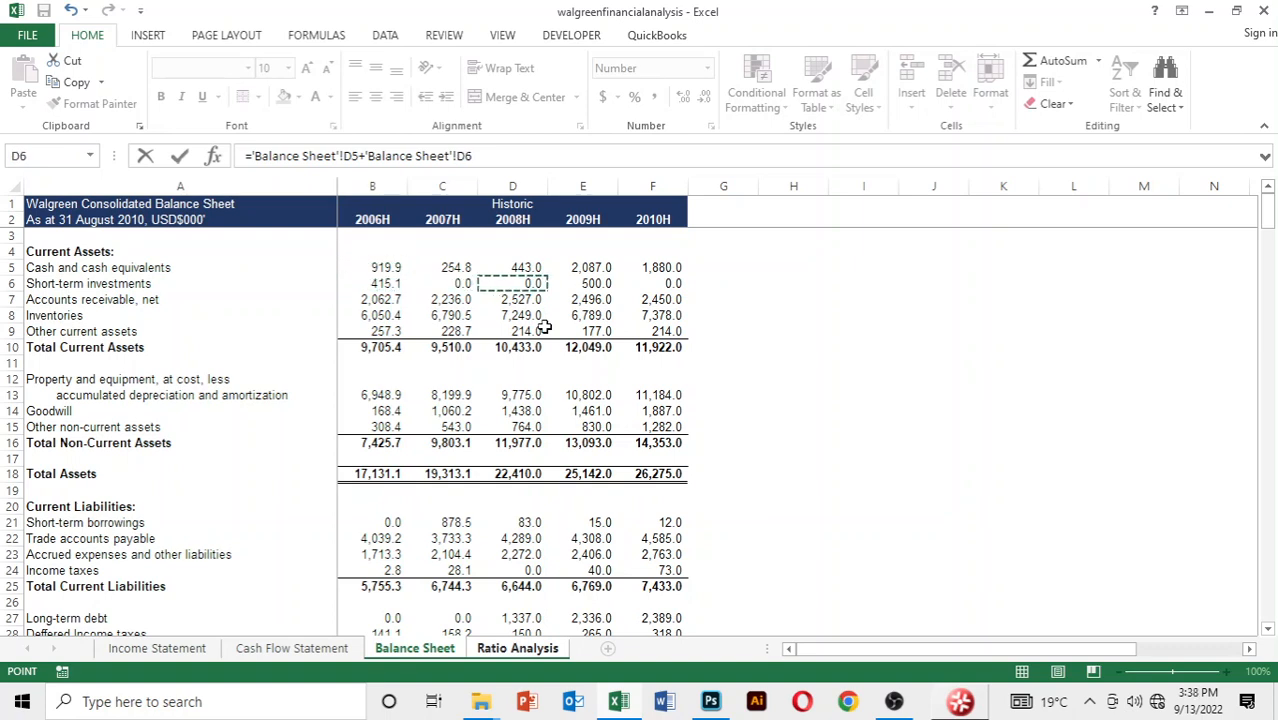
{"action": "type", "text": "+"}
{"action": "key", "text": "Down"}
{"action": "key", "text": "Down"}
{"action": "key", "text": "Down"}
{"action": "key", "text": "Down"}
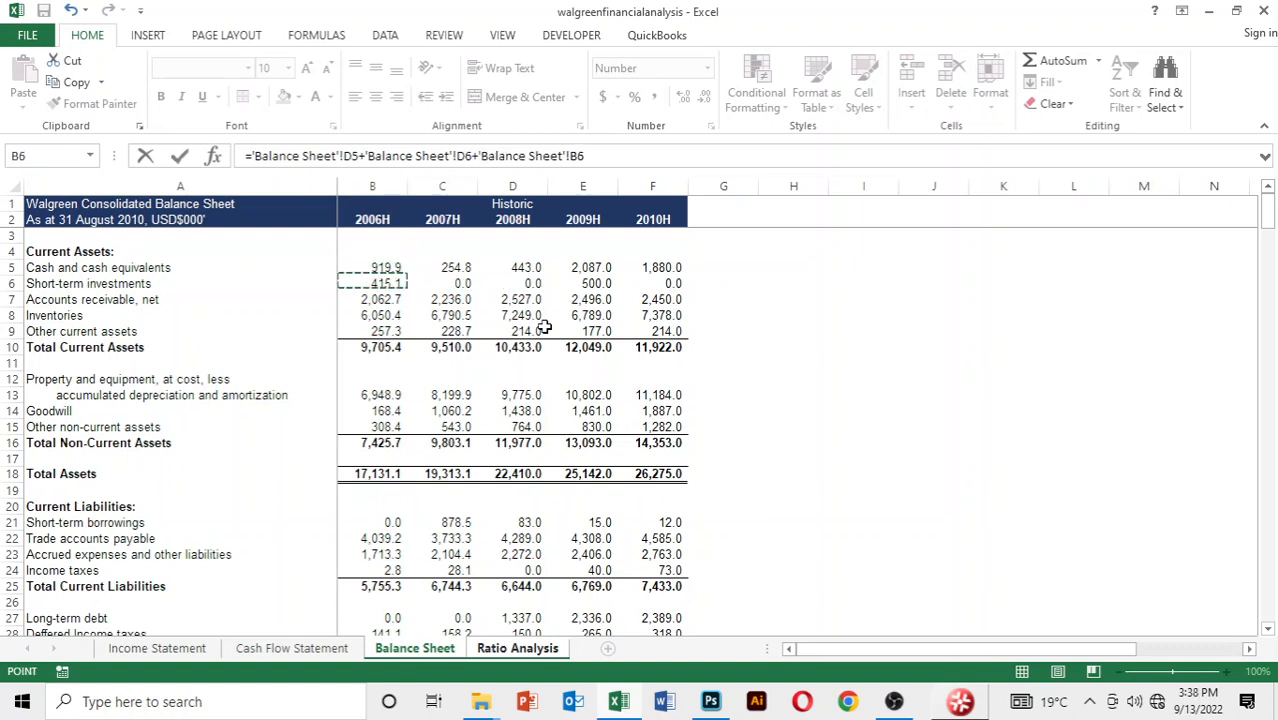
{"action": "key", "text": "Right"}
{"action": "key", "text": "Right"}
Finish the 2008 quick ratio formula with a division by 2008 Total Current Liabilities, cell D25, without adding parentheses
{"action": "type", "text": "/"}
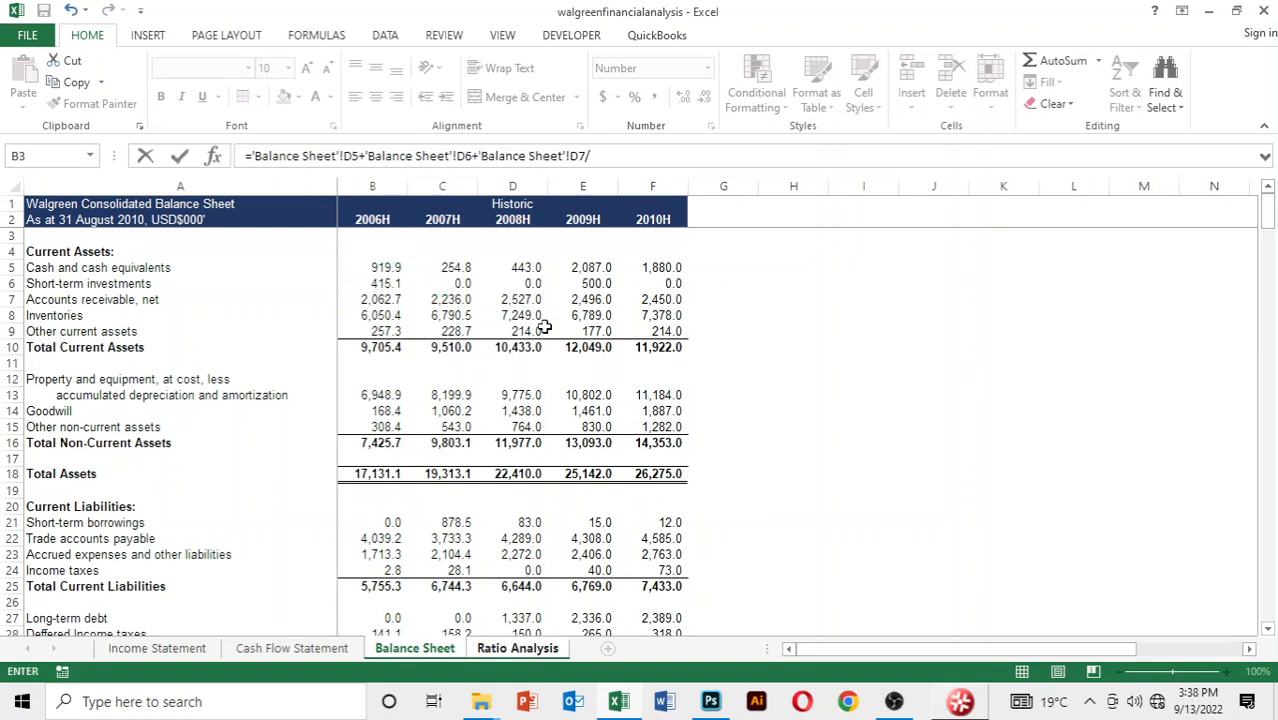
{"action": "key", "text": "Down"}
{"action": "key", "text": "Down"}
{"action": "key", "text": "Down"}
{"action": "key", "text": "Down"}
{"action": "key", "text": "Down"}
{"action": "key", "text": "Down"}
{"action": "key", "text": "Down"}
{"action": "key", "text": "Down"}
{"action": "key", "text": "Down"}
{"action": "key", "text": "Down"}
{"action": "key", "text": "Down"}
{"action": "key", "text": "Down"}
{"action": "key", "text": "Down"}
{"action": "key", "text": "Down"}
{"action": "key", "text": "Down"}
{"action": "key", "text": "Down"}
{"action": "key", "text": "Down"}
{"action": "key", "text": "Down"}
{"action": "key", "text": "Down"}
{"action": "key", "text": "Down"}
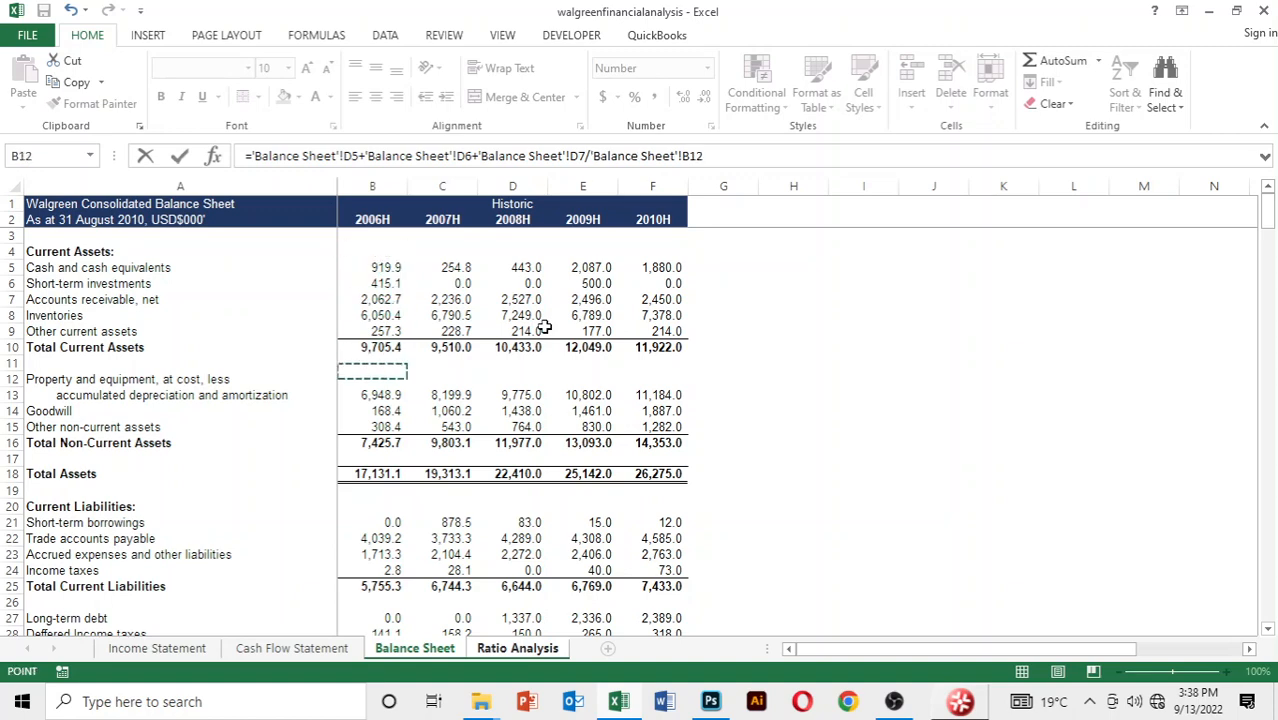
{"action": "key", "text": "Down"}
{"action": "key", "text": "Right"}
{"action": "key", "text": "Right"}
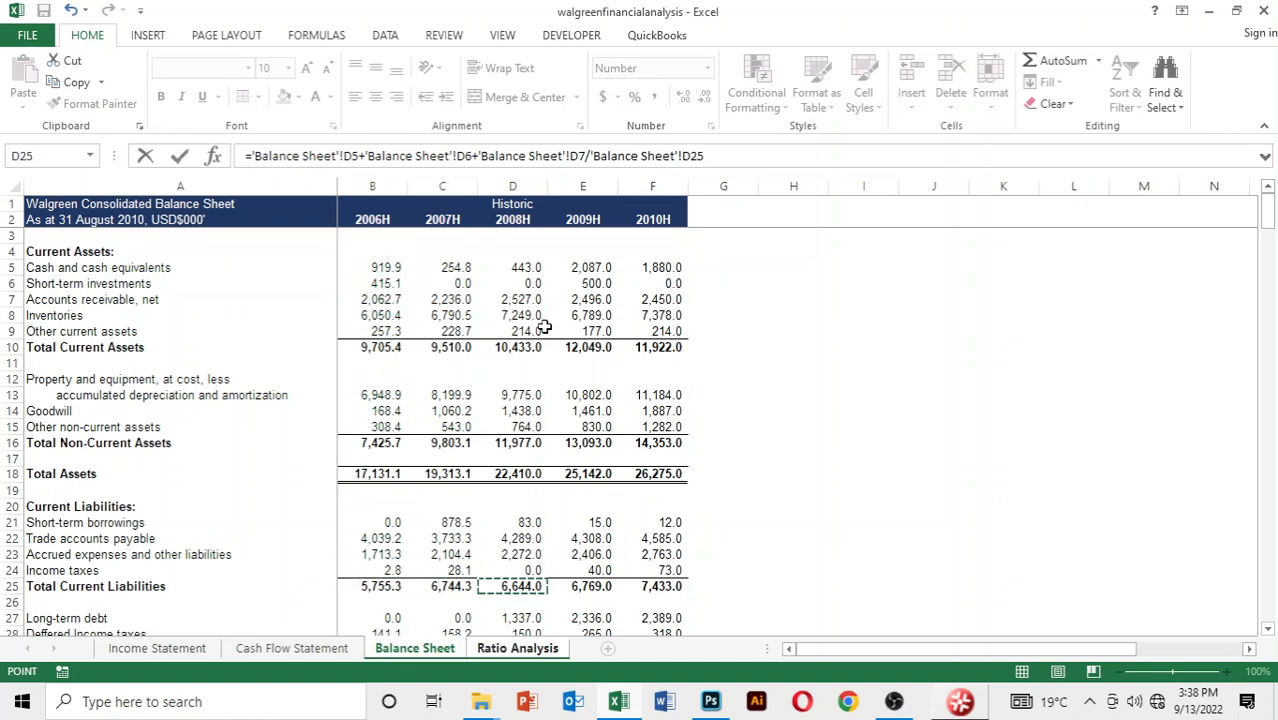
{"action": "key", "text": "Return"}
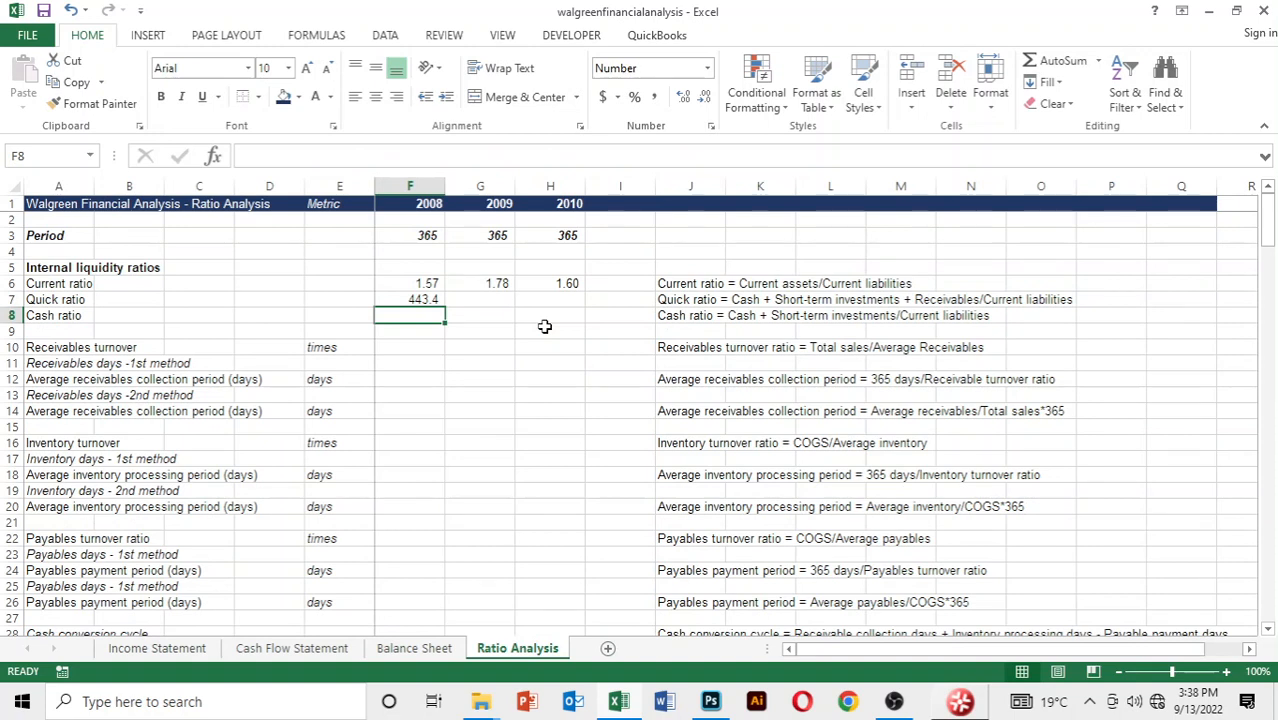
Copy the 2008 quick ratio formula across to 2009 and 2010, ending on the 2008 cash ratio cell
{"action": "key", "text": "Up"}
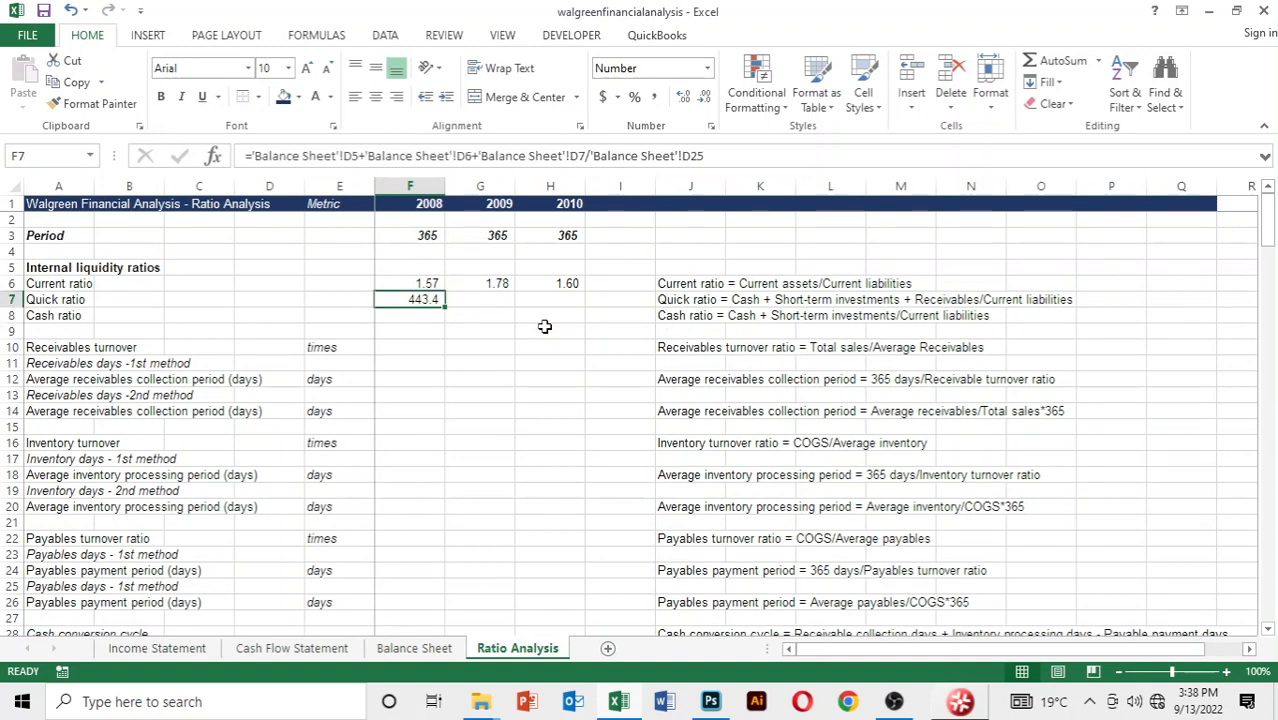
{"action": "key", "text": "shift+Right"}
{"action": "key", "text": "shift+Right"}
{"action": "key", "text": "ctrl+r"}
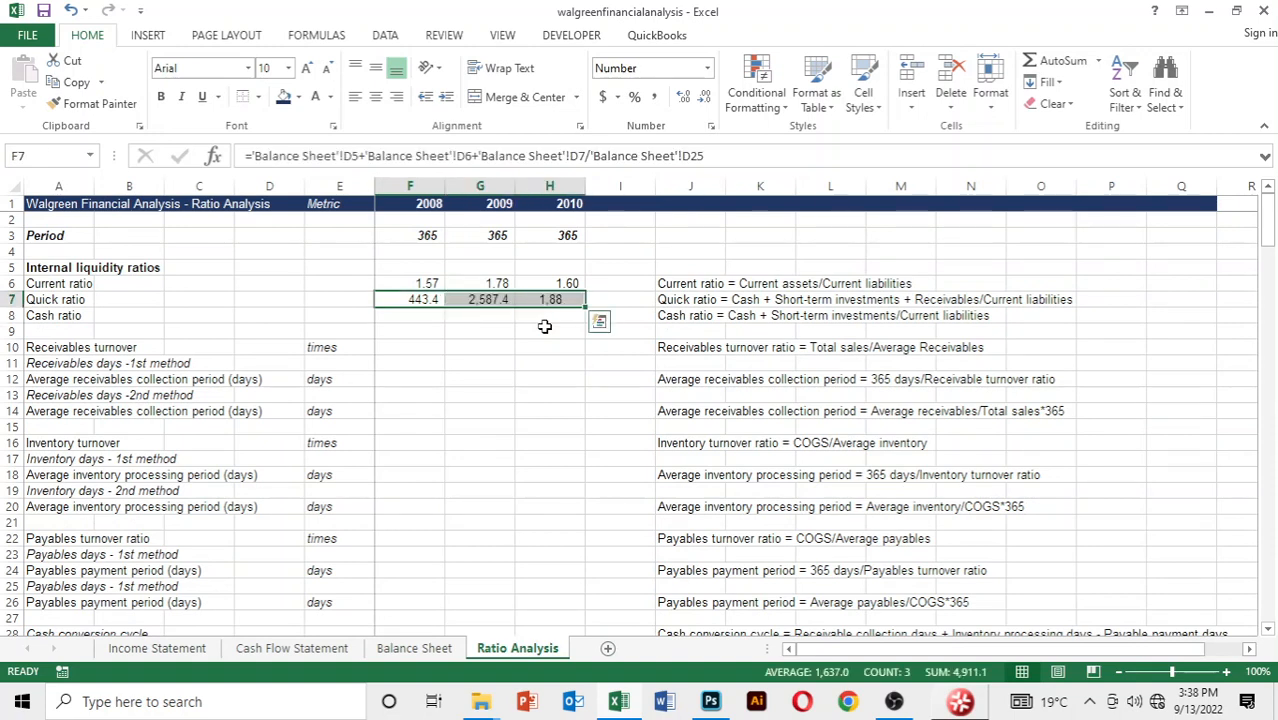
{"action": "key", "text": "Down"}
{"action": "key", "text": "Up"}
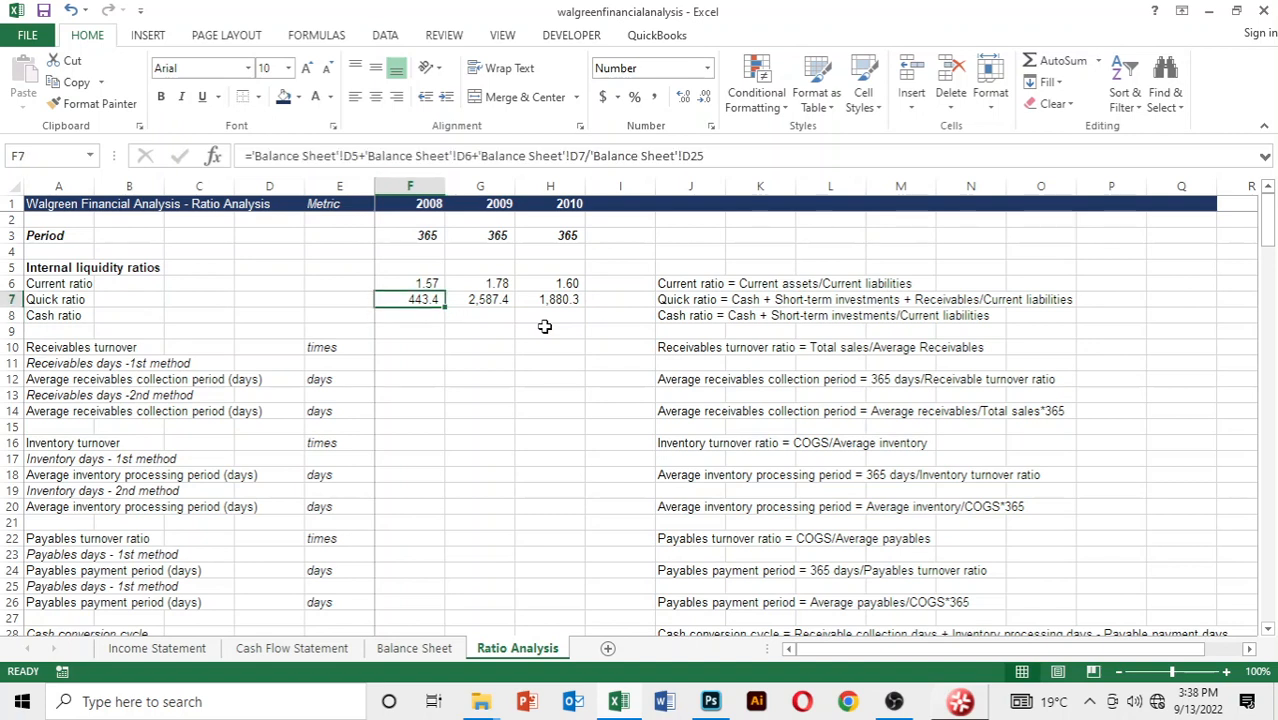
{"action": "key", "text": "Down"}
{"action": "key", "text": "Up"}
{"action": "key", "text": "Down"}
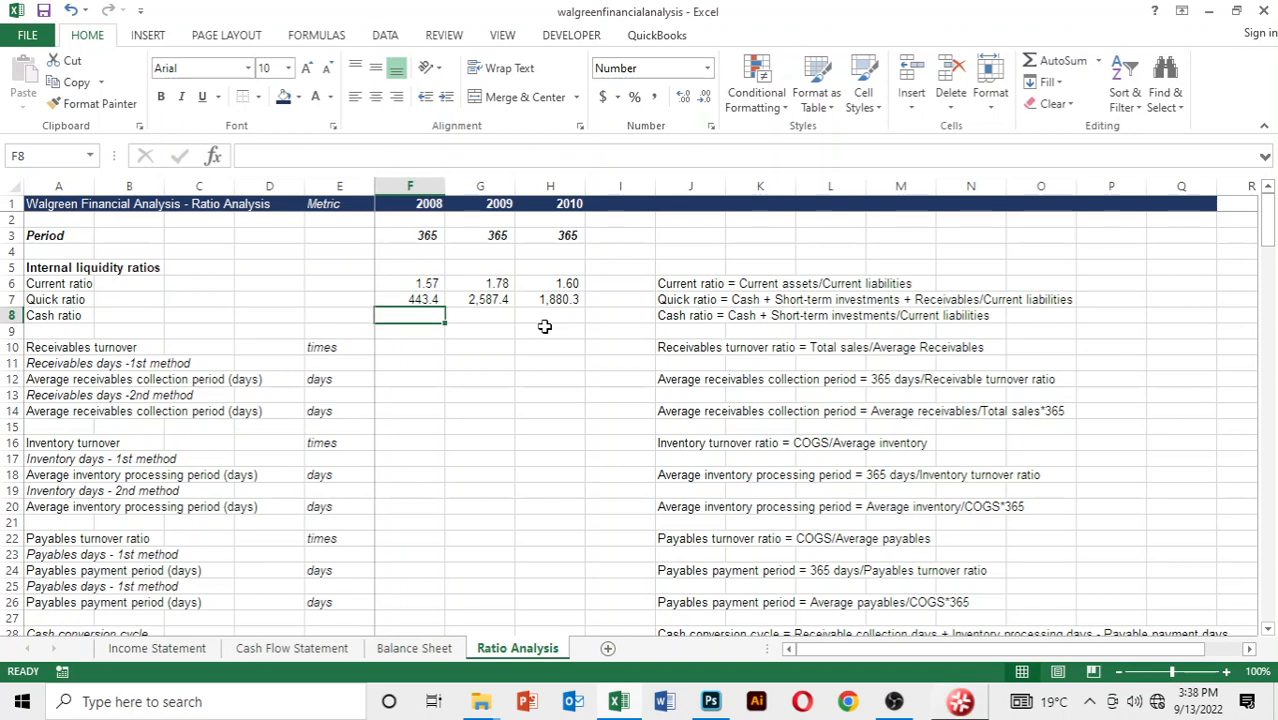
Clear the 2008 to 2010 quick ratio formulas in F7:H7 on the Ratio Analysis sheet
{"action": "key", "text": "Up"}
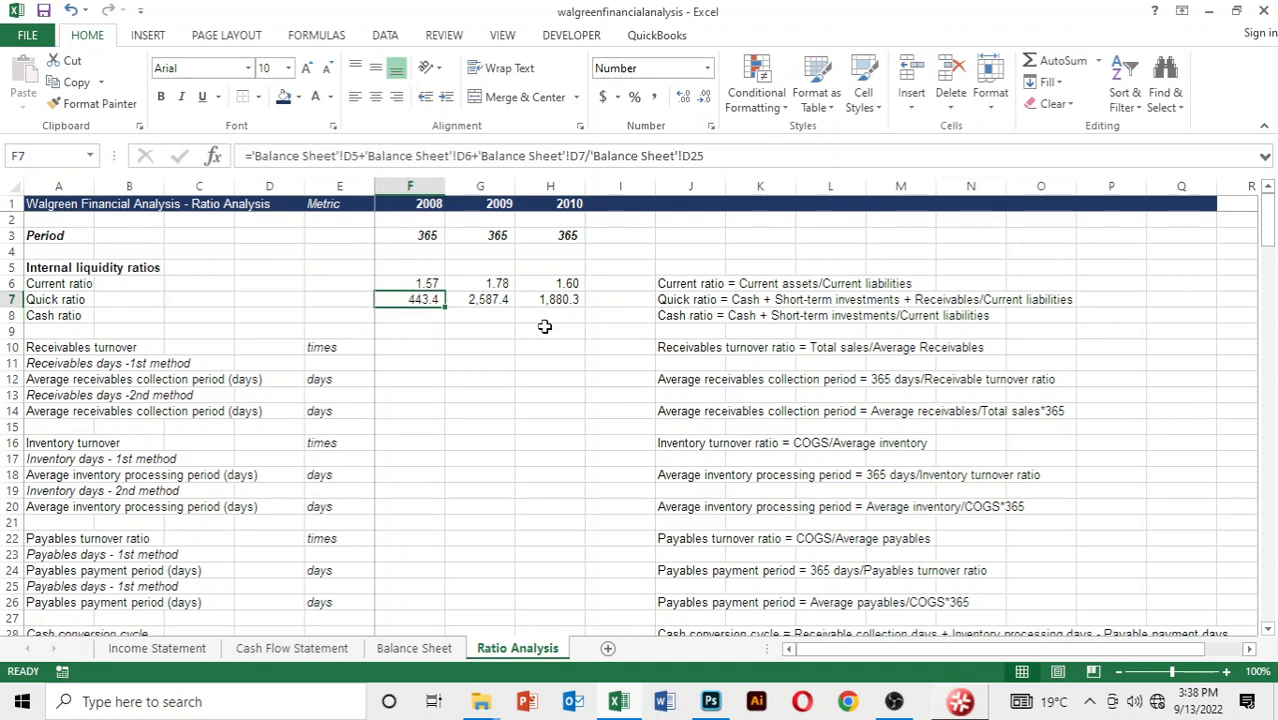
{"action": "key", "text": "shift+Right"}
{"action": "key", "text": "shift+Right"}
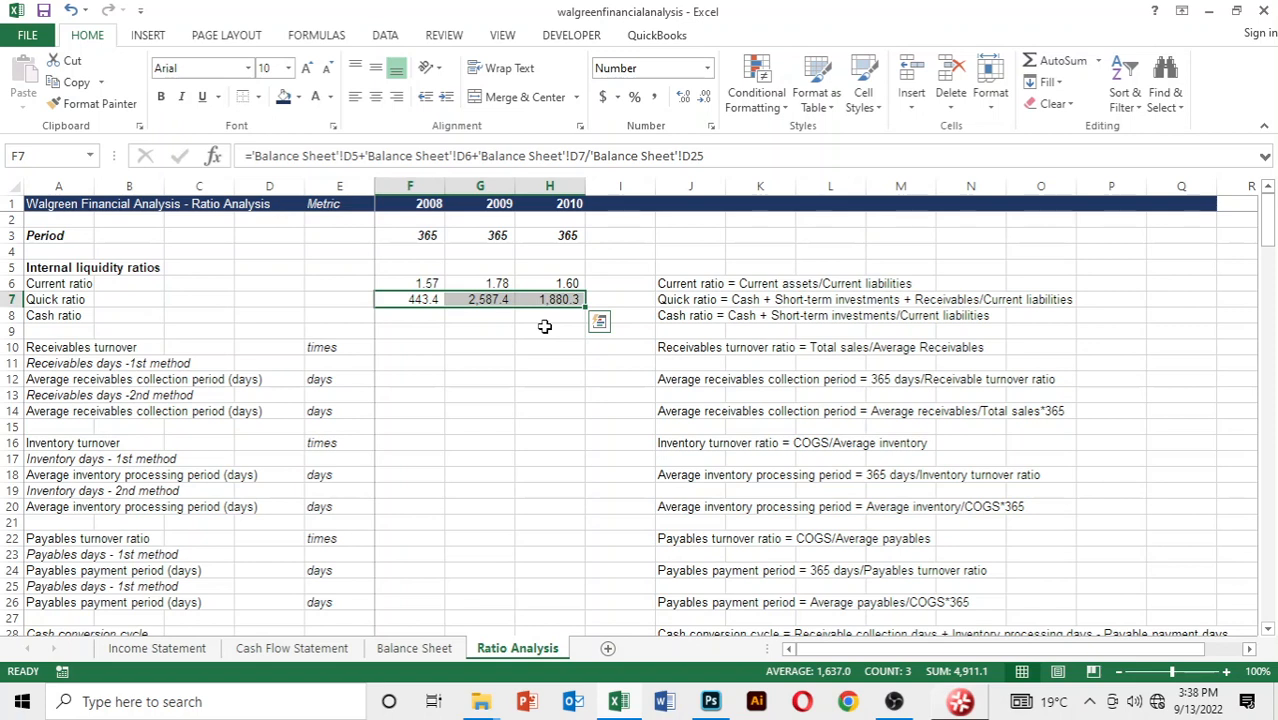
{"action": "key", "text": "Delete"}
{"action": "key", "text": "shift+Left"}
{"action": "key", "text": "shift+Left"}
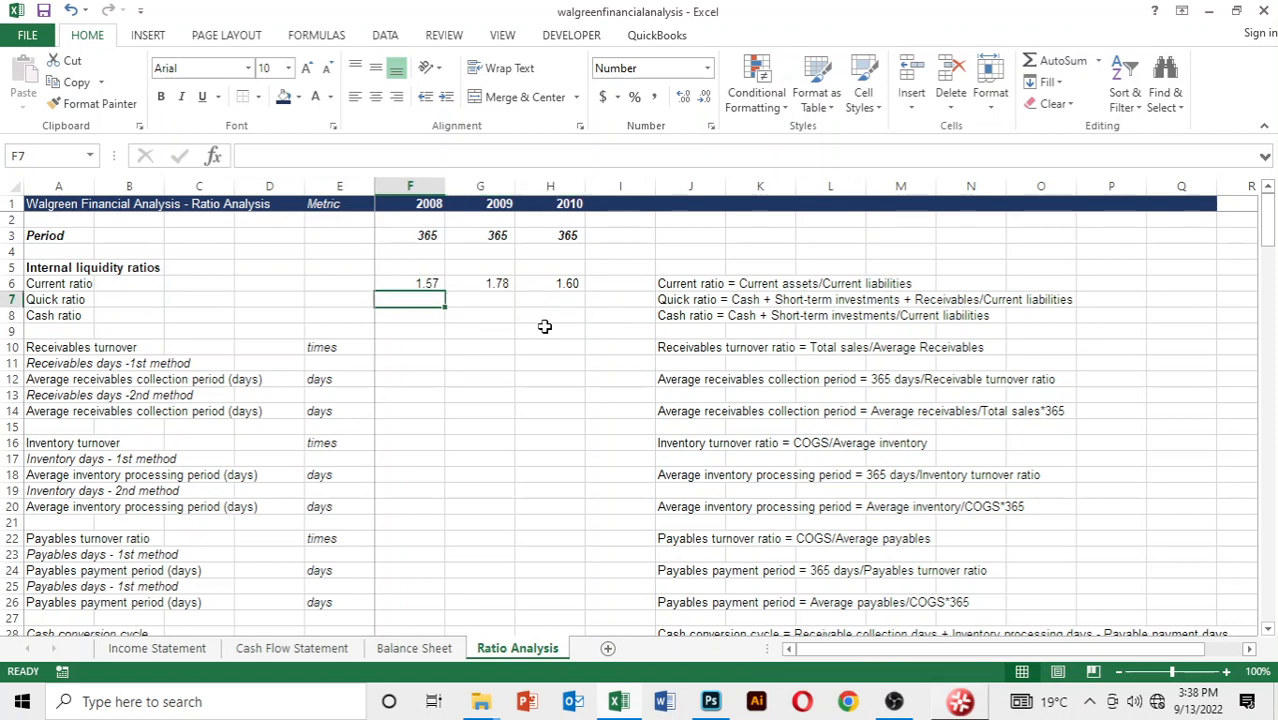
Start a new 2008 quick ratio formula in F7 with an opening parenthesis and 2008 cash and cash equivalents, cell D5 of the Balance Sheet
{"action": "type", "text": "="}
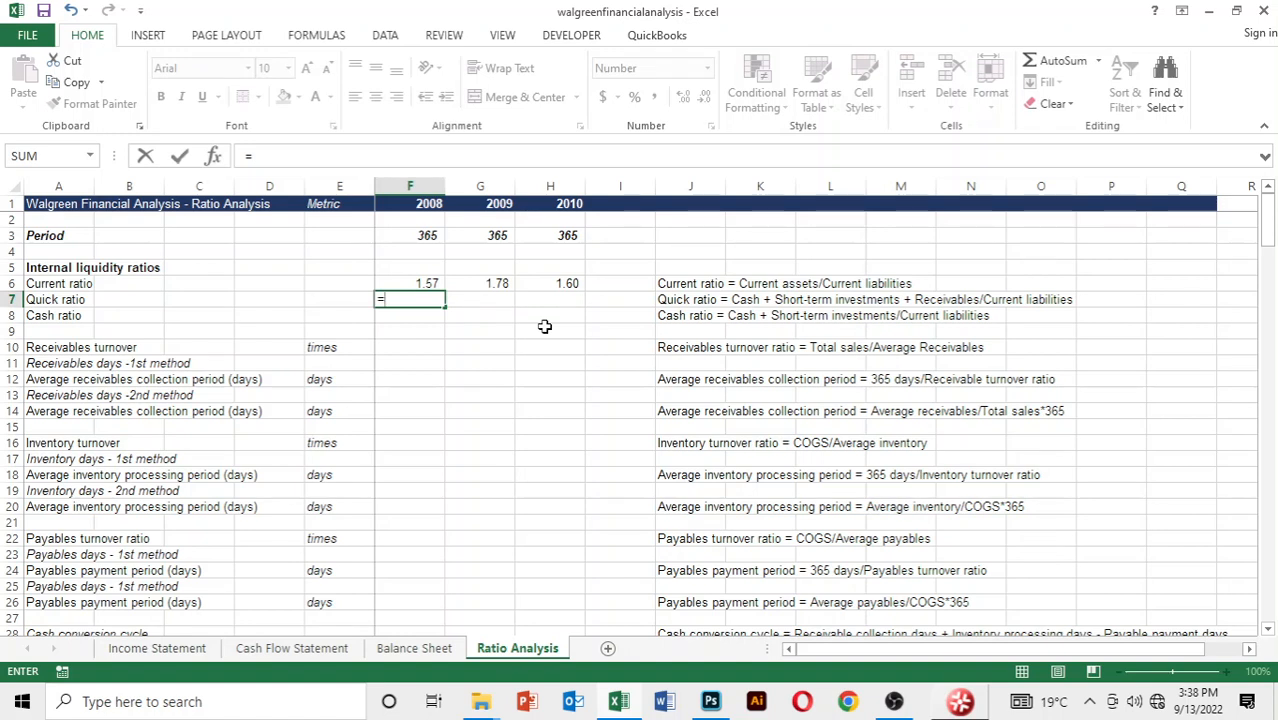
{"action": "type", "text": "("}
{"action": "key", "text": "ctrl+Page_Up"}
{"action": "key", "text": "Down"}
{"action": "key", "text": "Down"}
{"action": "key", "text": "Down"}
{"action": "key", "text": "Down"}
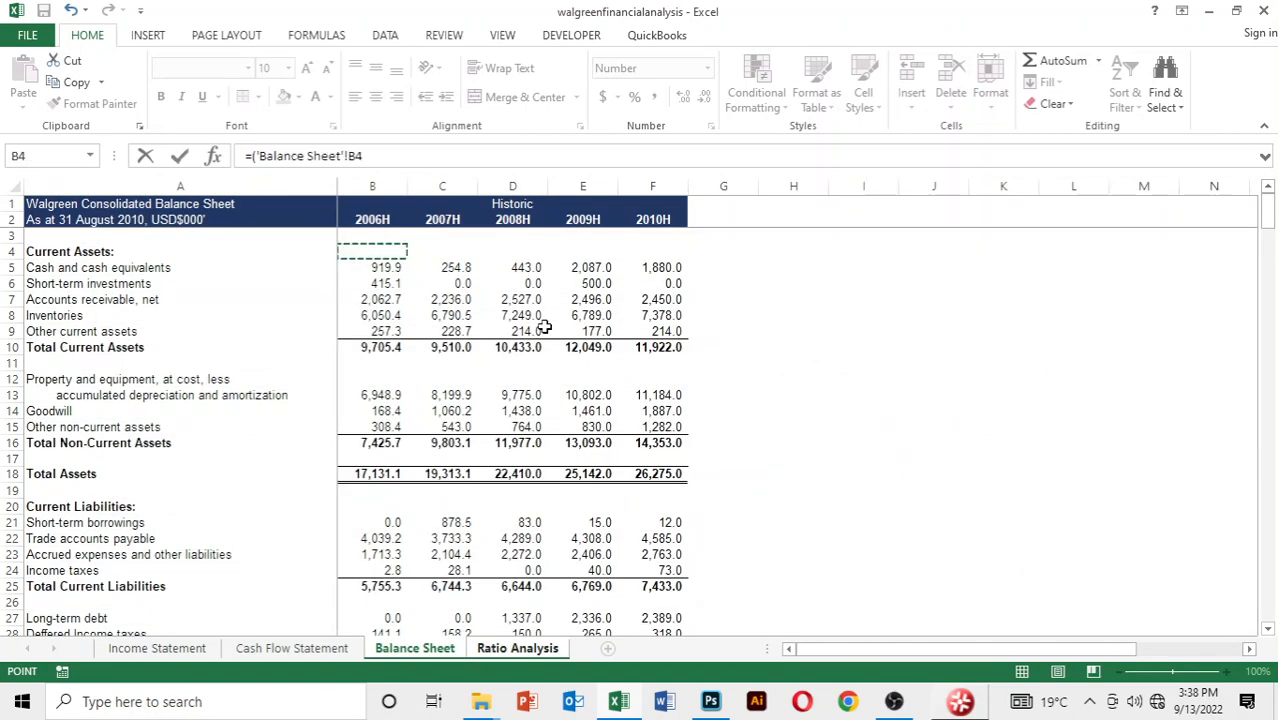
{"action": "key", "text": "Up"}
{"action": "key", "text": "Up"}
{"action": "key", "text": "Right"}
{"action": "key", "text": "Right"}
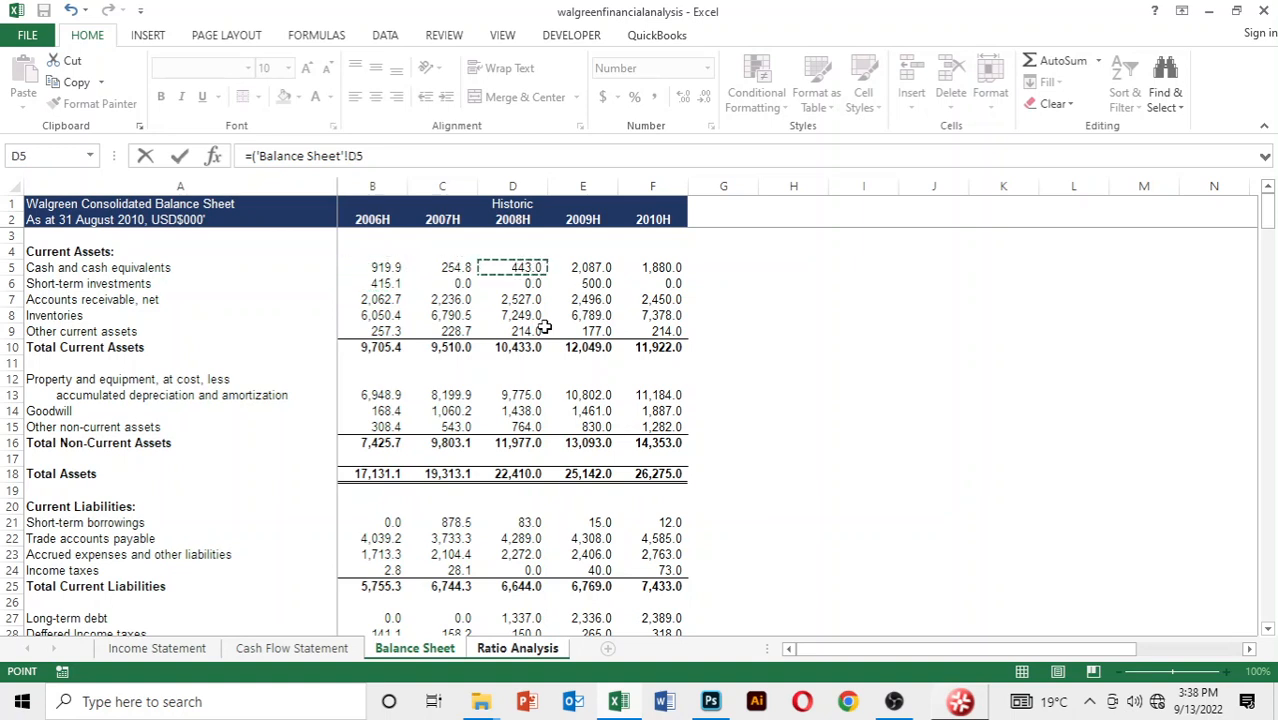
Add 2008 short-term investments, cell D6 of the Balance Sheet, to the quick ratio formula
{"action": "type", "text": "+"}
{"action": "key", "text": "Down"}
{"action": "key", "text": "Down"}
{"action": "key", "text": "Down"}
{"action": "key", "text": "Right"}
{"action": "key", "text": "Right"}
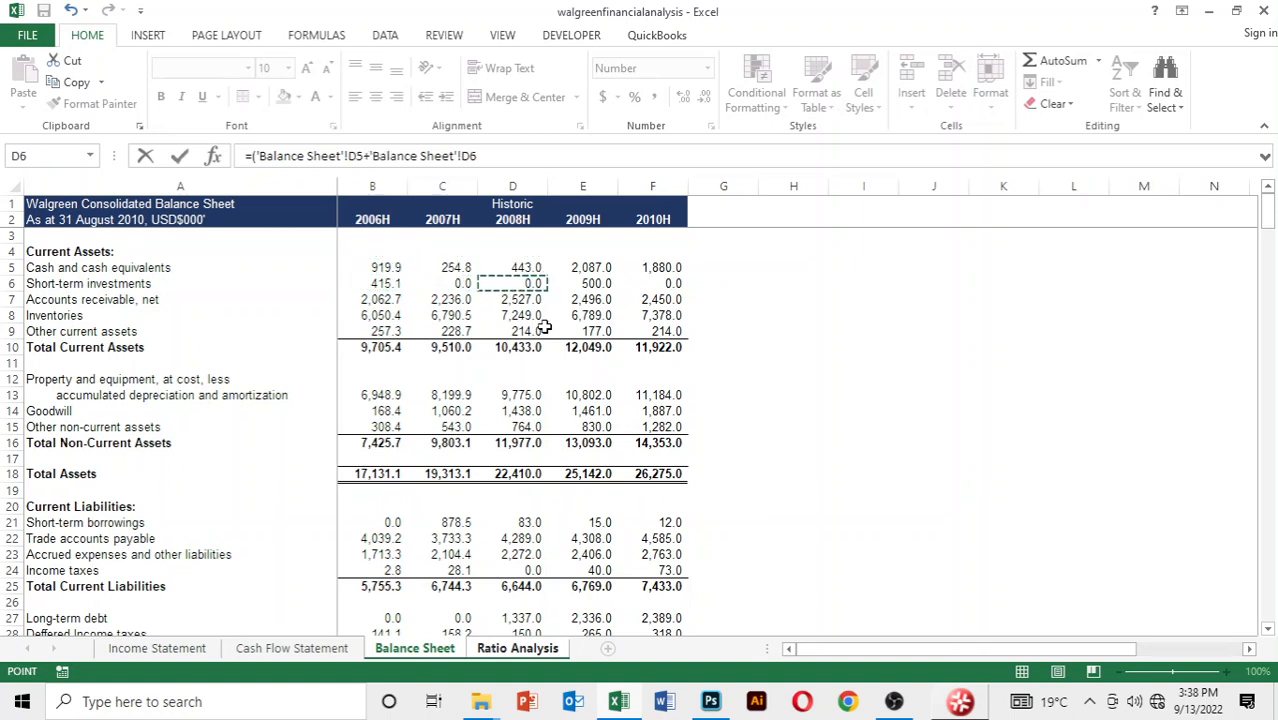
Add 2008 net accounts receivable, cell D7 of the Balance Sheet, to the quick ratio formula
{"action": "type", "text": "+"}
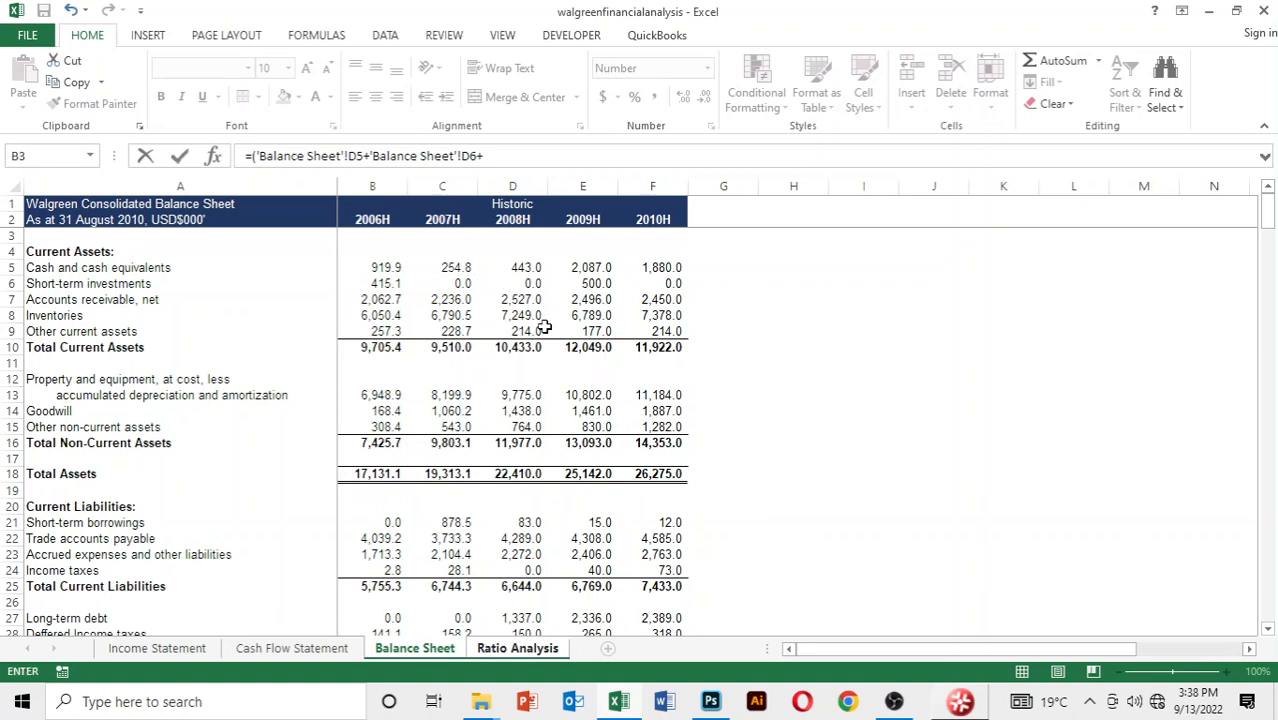
{"action": "key", "text": "Down"}
{"action": "key", "text": "Down"}
{"action": "key", "text": "Down"}
{"action": "key", "text": "Down"}
{"action": "key", "text": "Right"}
{"action": "key", "text": "Right"}
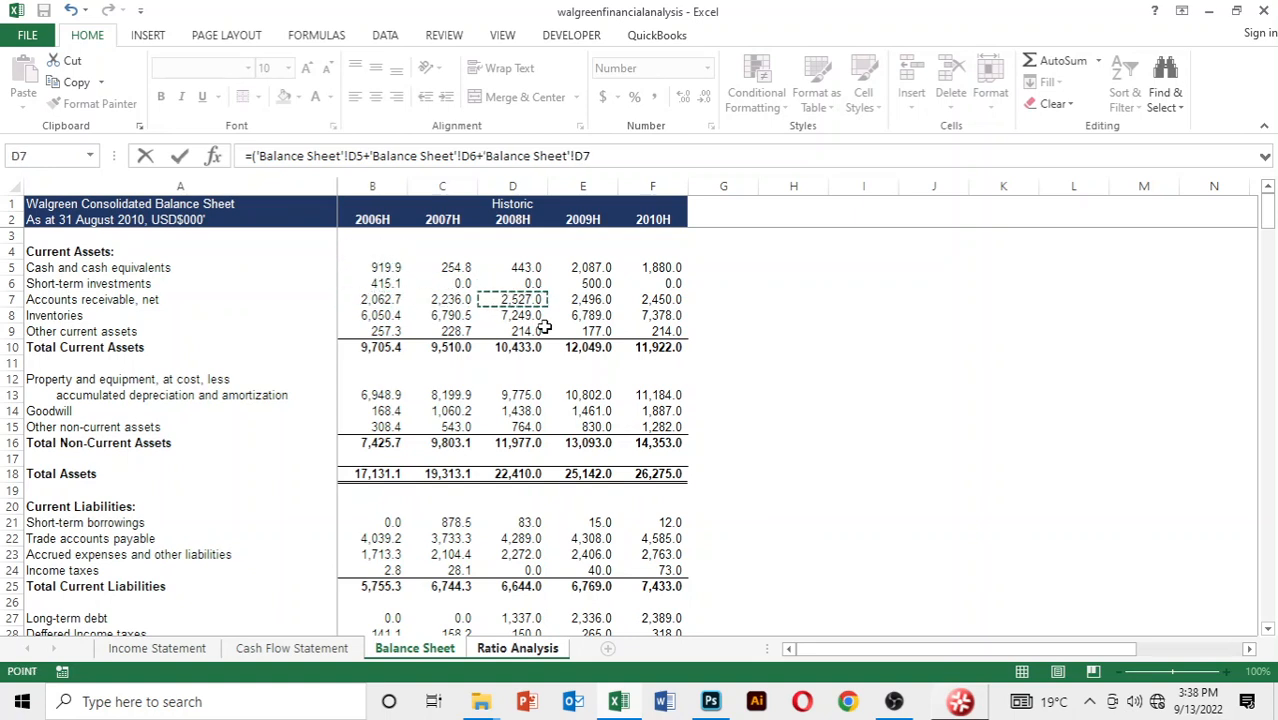
Close the parenthesis and finish the 2008 quick ratio formula with a division by 2008 Total Current Liabilities, cell D25
{"action": "type", "text": ")/"}
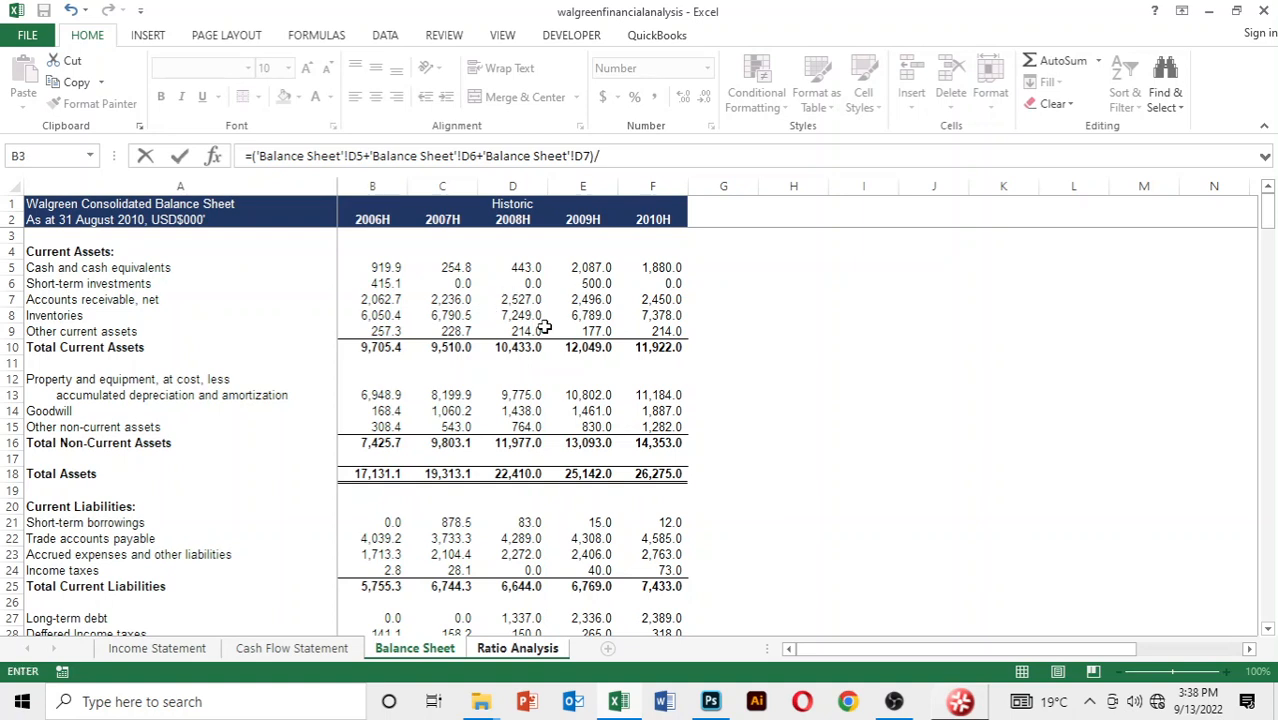
{"action": "key", "text": "Down"}
{"action": "key", "text": "Down"}
{"action": "key", "text": "Down"}
{"action": "key", "text": "Down"}
{"action": "key", "text": "Down"}
{"action": "key", "text": "Down"}
{"action": "key", "text": "Down"}
{"action": "key", "text": "Down"}
{"action": "key", "text": "Down"}
{"action": "key", "text": "Down"}
{"action": "key", "text": "Down"}
{"action": "key", "text": "Down"}
{"action": "key", "text": "Down"}
{"action": "key", "text": "Down"}
{"action": "key", "text": "Down"}
{"action": "key", "text": "Down"}
{"action": "key", "text": "Down"}
{"action": "key", "text": "Down"}
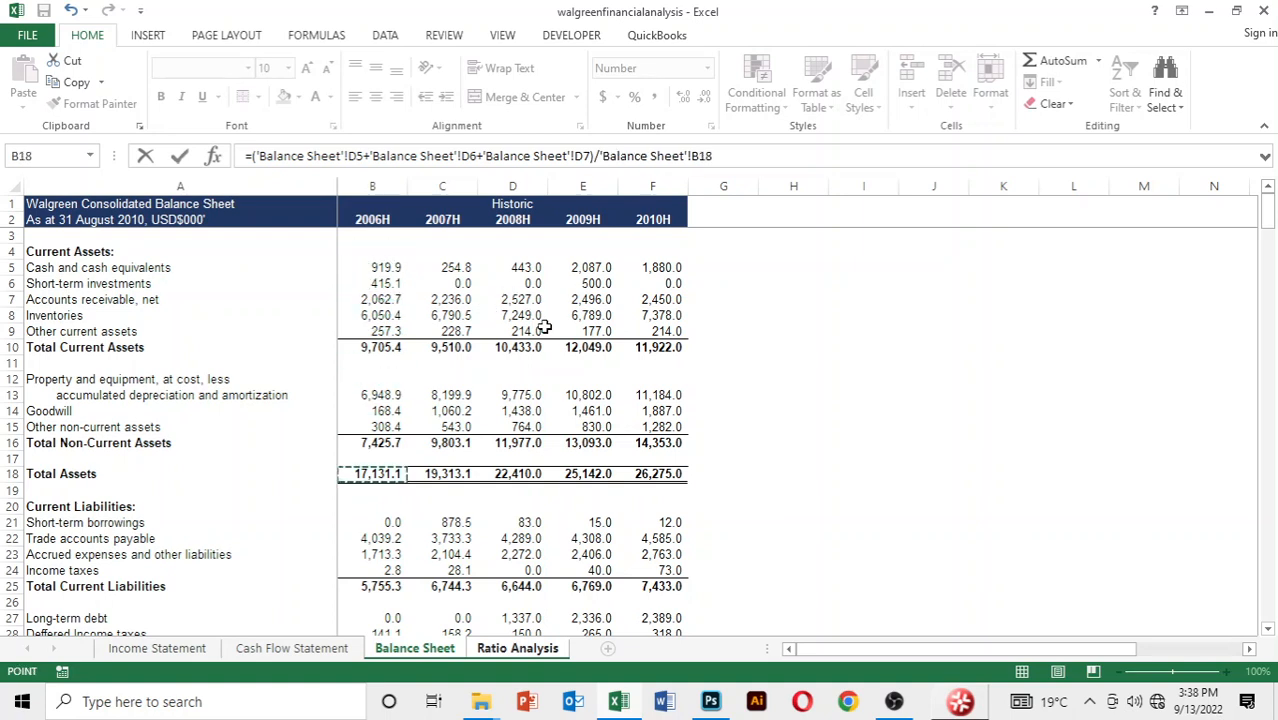
{"action": "key", "text": "Down"}
{"action": "key", "text": "Down"}
{"action": "key", "text": "Down"}
{"action": "key", "text": "Down"}
{"action": "key", "text": "Right"}
{"action": "key", "text": "Right"}
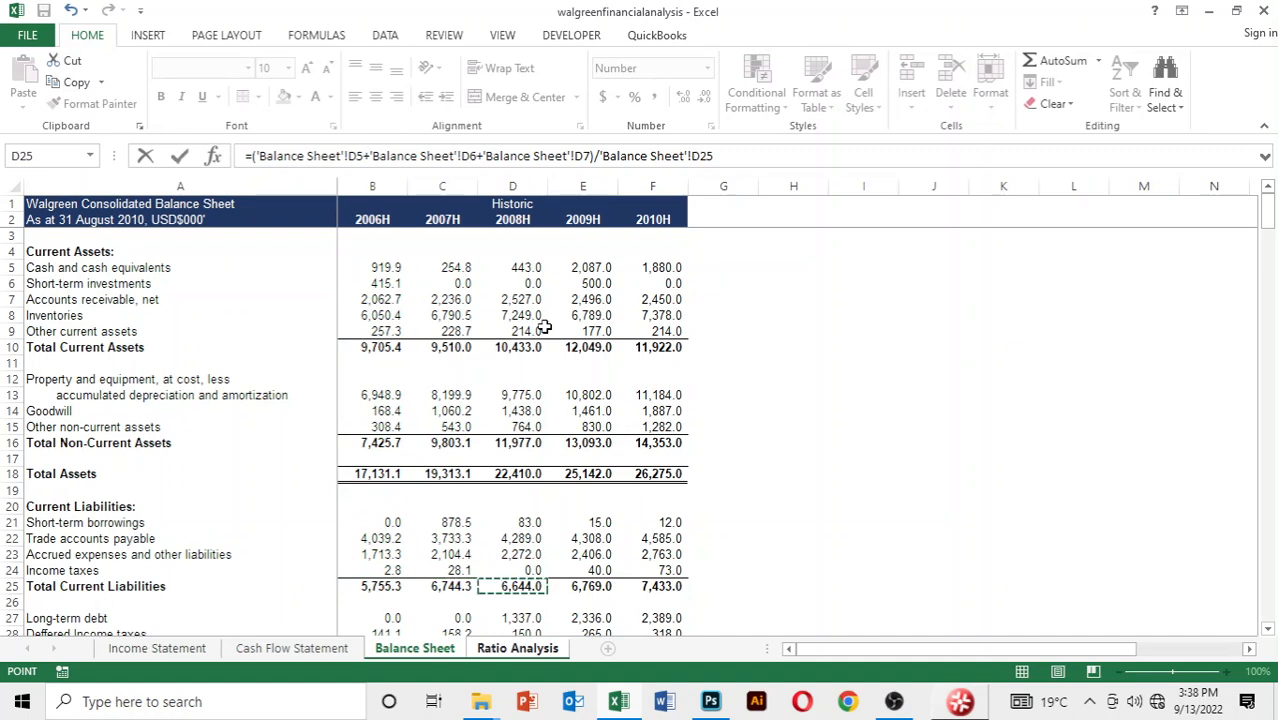
{"action": "key", "text": "Return"}
Copy the corrected 2008 quick ratio formula across to 2009 and 2010
{"action": "key", "text": "Up"}
{"action": "key", "text": "shift+Right"}
{"action": "key", "text": "shift+Right"}
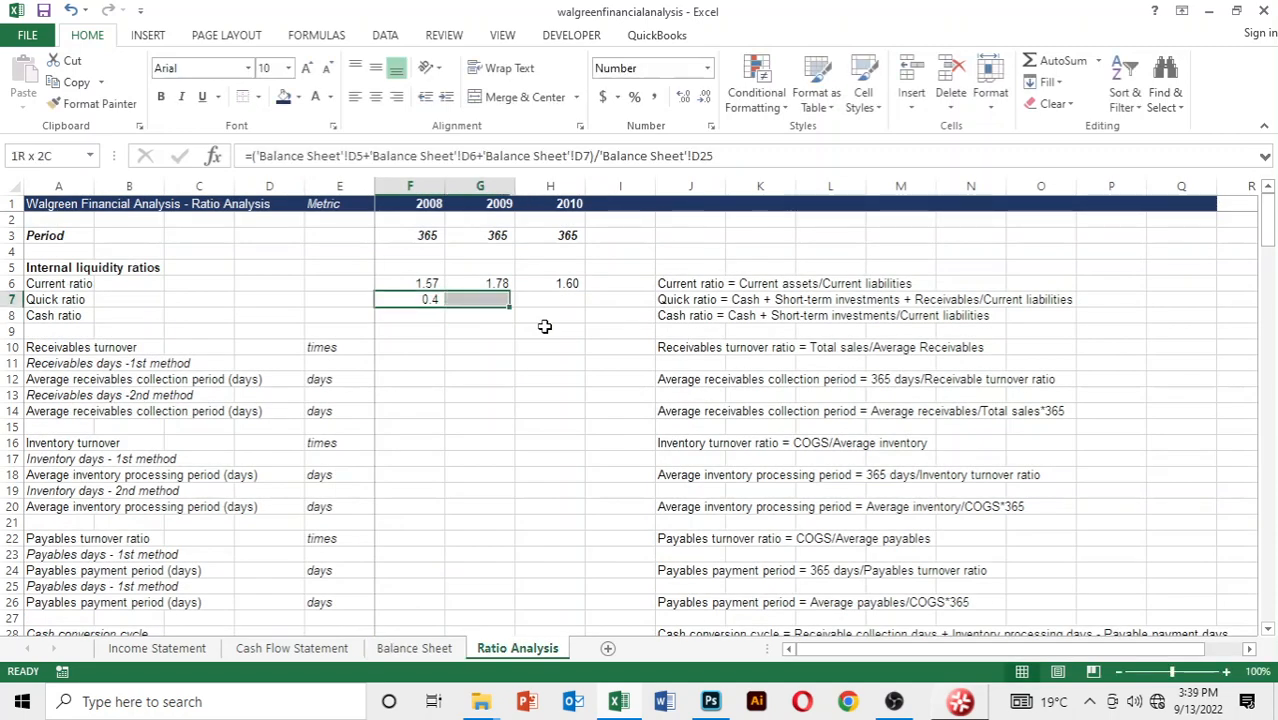
{"action": "key", "text": "ctrl+r"}
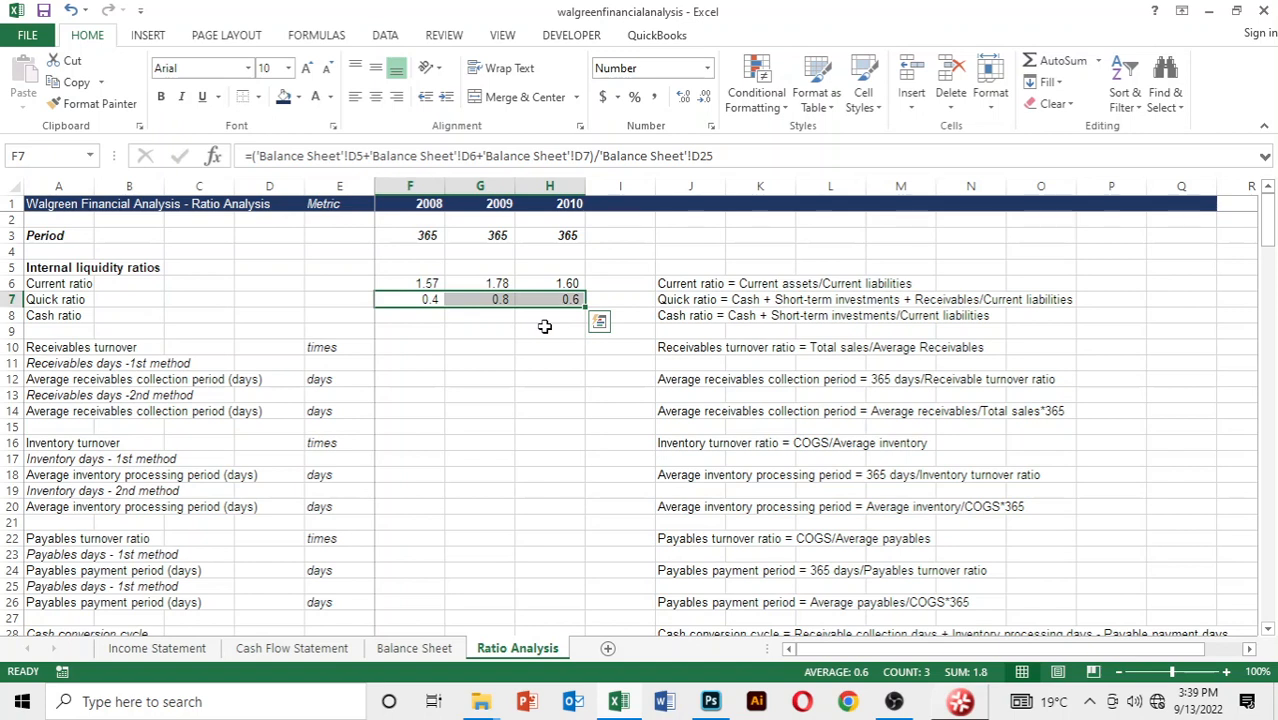
Format the 2008 to 2010 quick ratios in F7:H7 with two decimal places
{"action": "key", "text": "Up"}
{"action": "key", "text": "Down"}
{"action": "key", "text": "shift+Right"}
{"action": "key", "text": "shift+Right"}
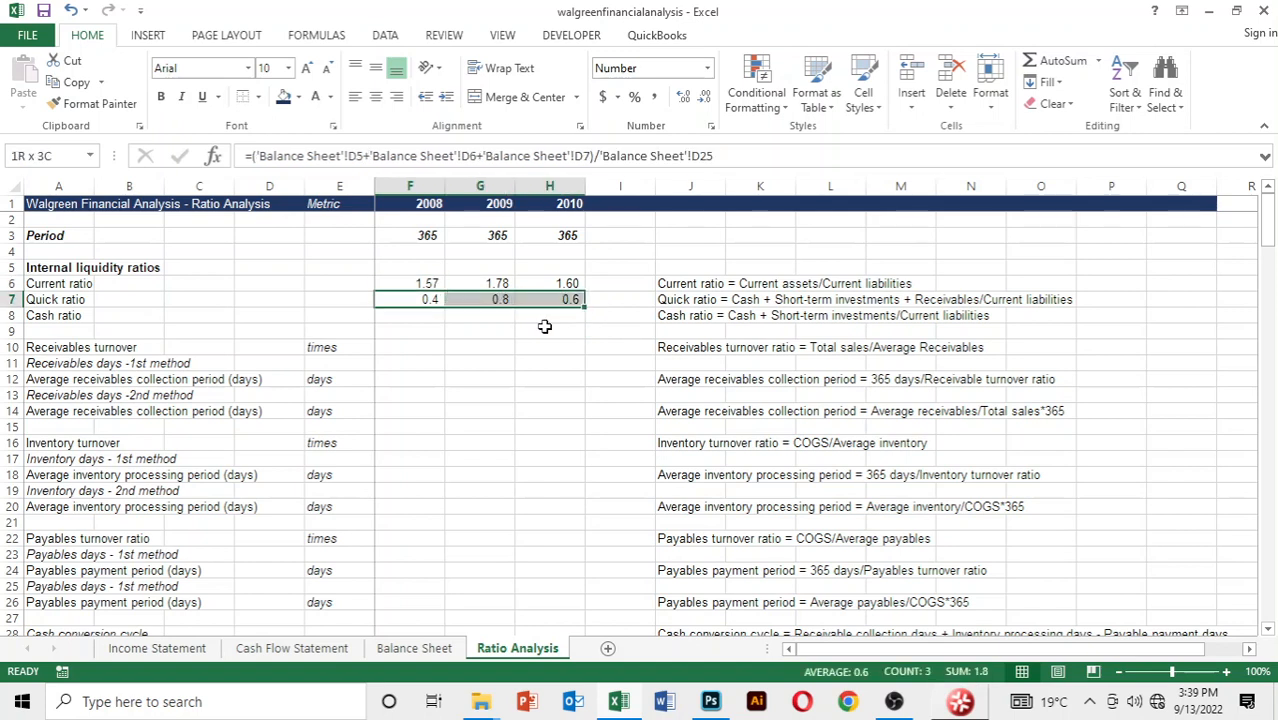
{"action": "key", "text": "ctrl+r"}
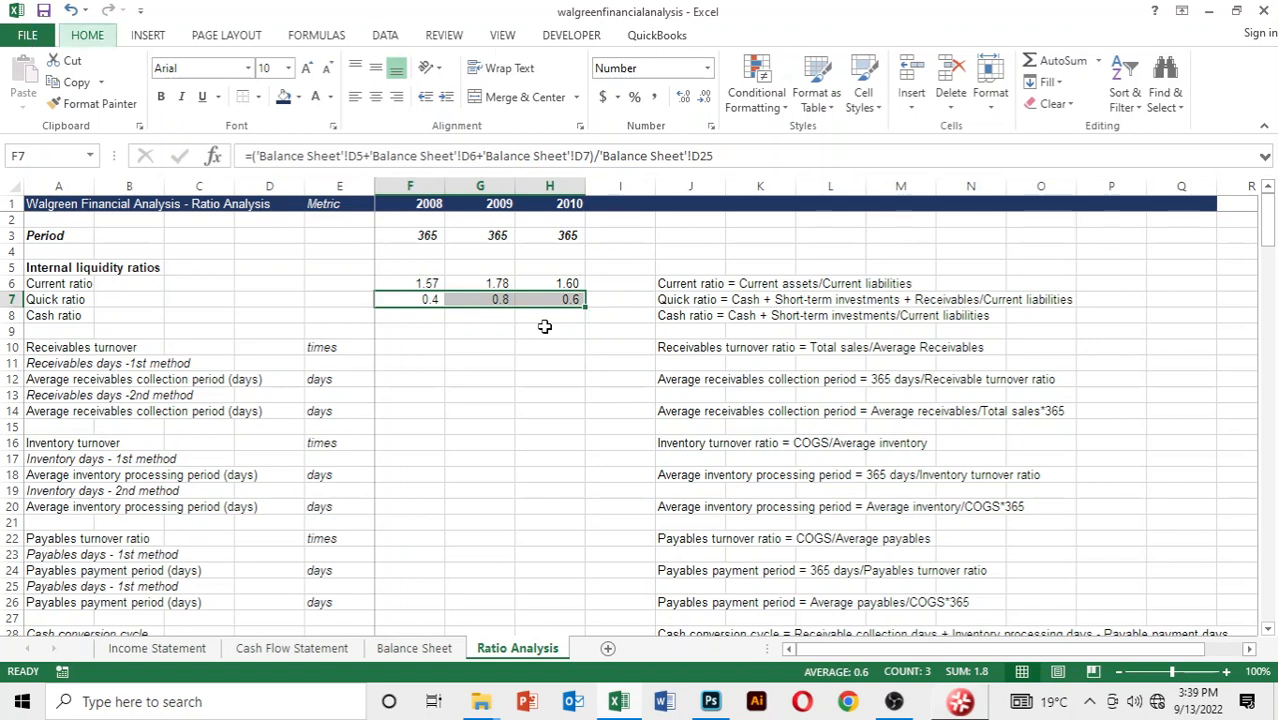
{"action": "key", "text": "alt"}
{"action": "key", "text": "0"}
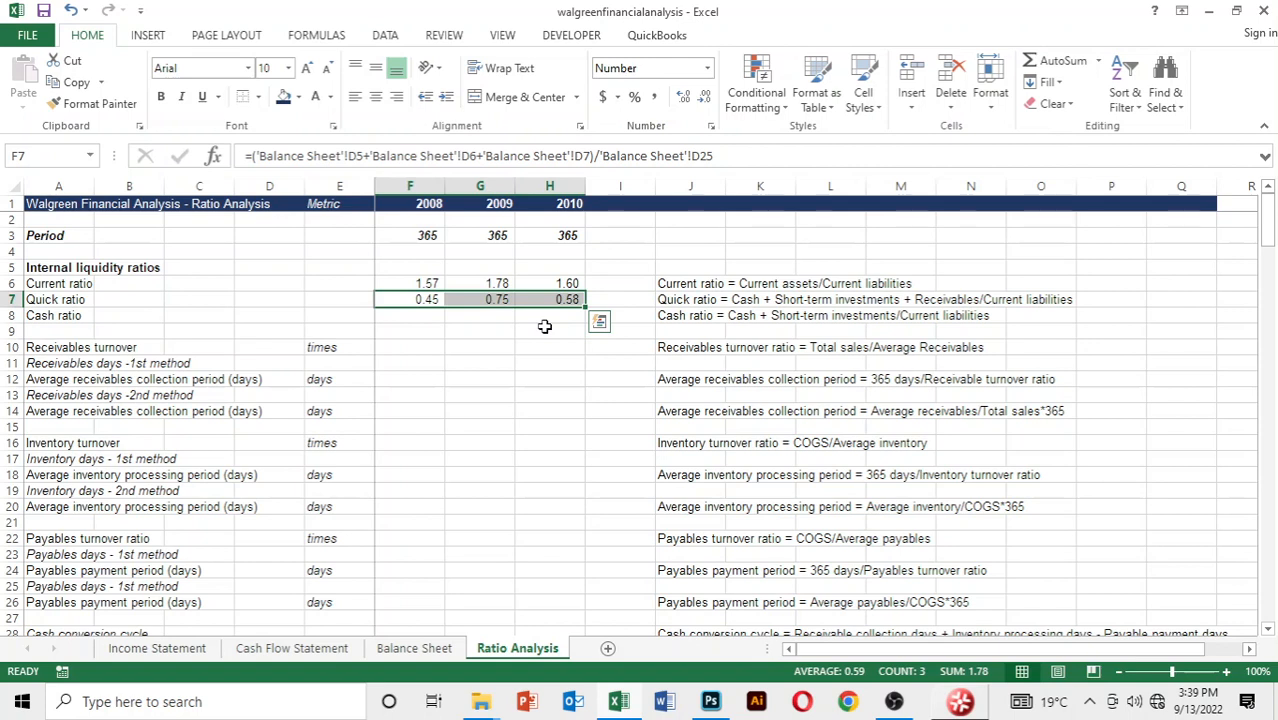
Begin a formula in the 2008 cash ratio cell, F8
{"action": "key", "text": "Down"}
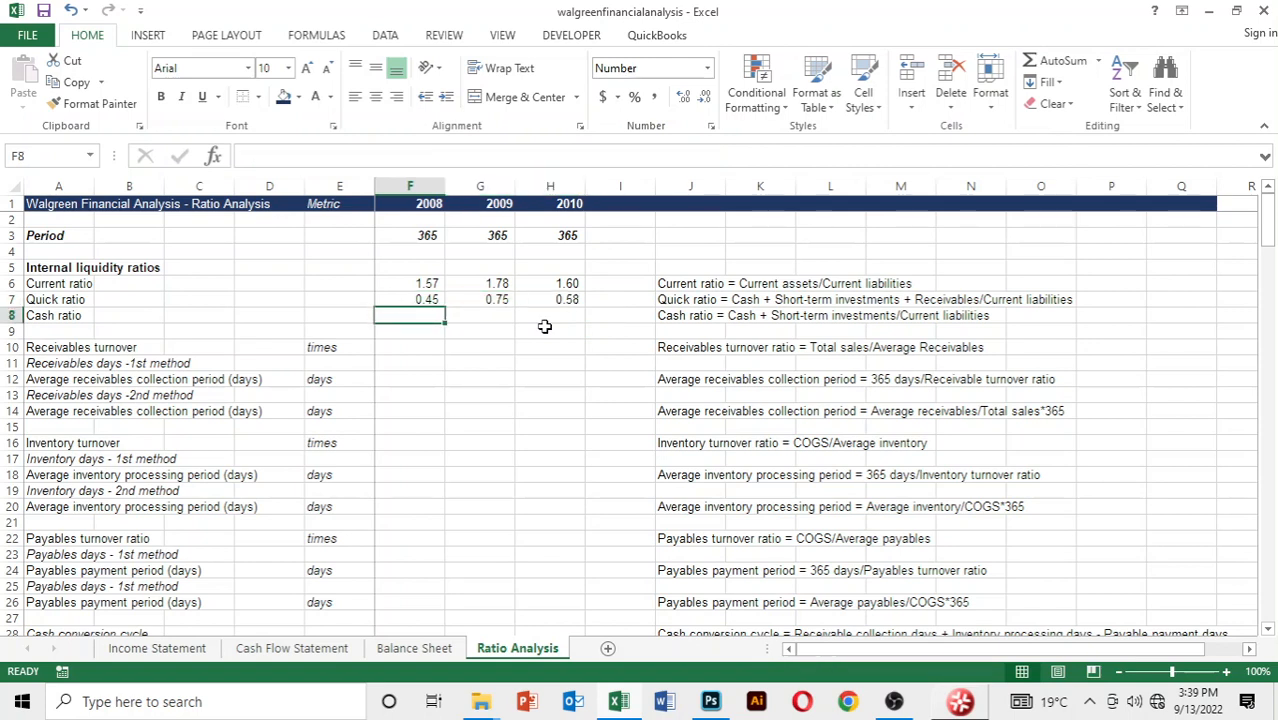
{"action": "key", "text": "Down"}
{"action": "key", "text": "Up"}
{"action": "key", "text": "Up"}
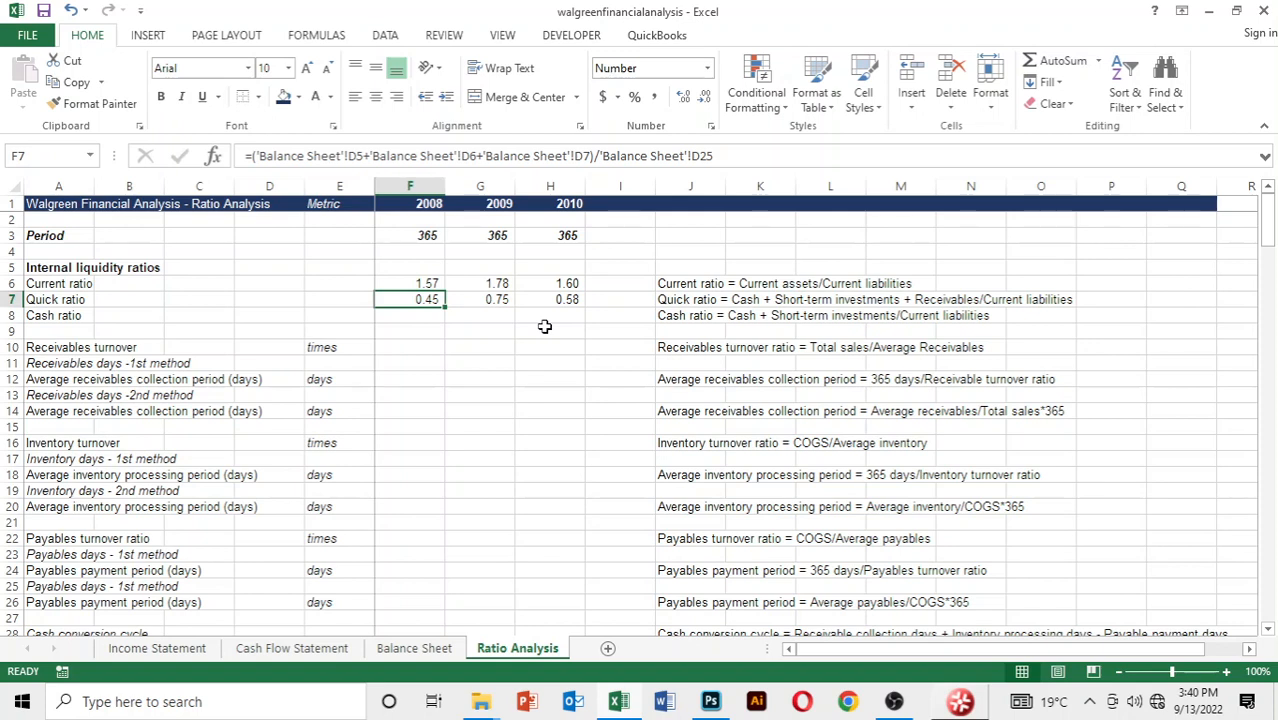
{"action": "key", "text": "Down"}
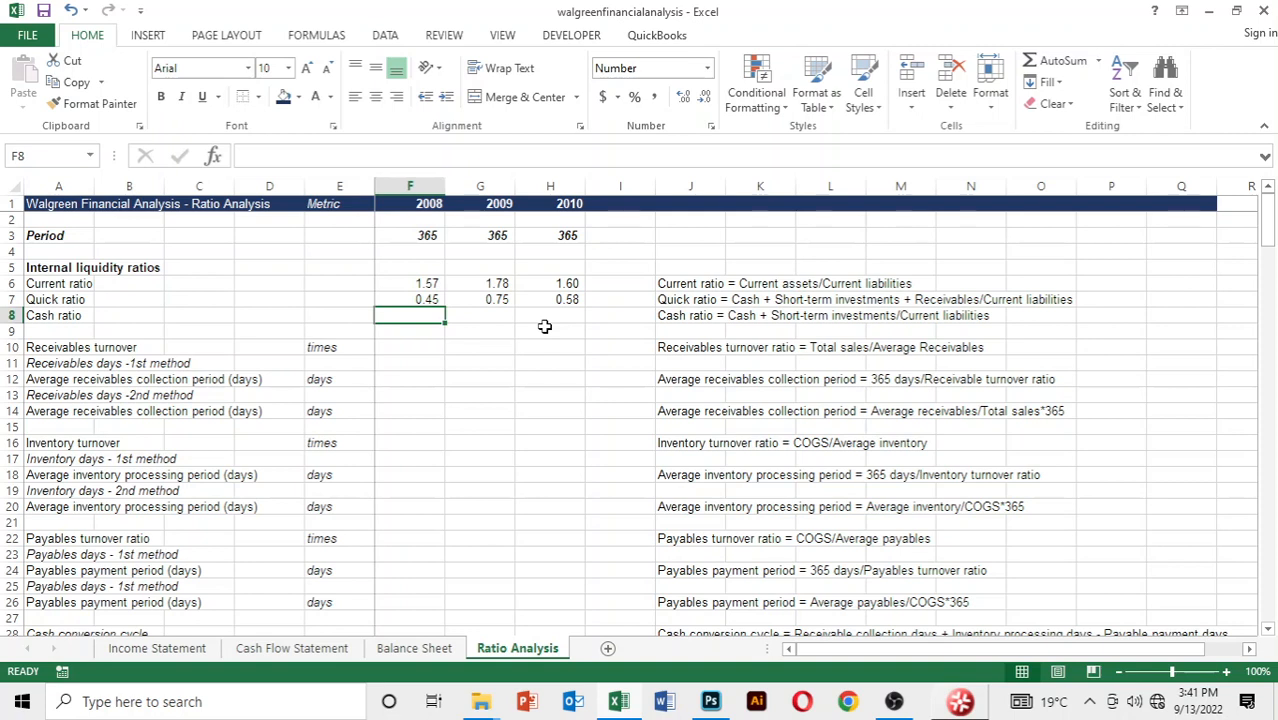
{"action": "type", "text": "="}
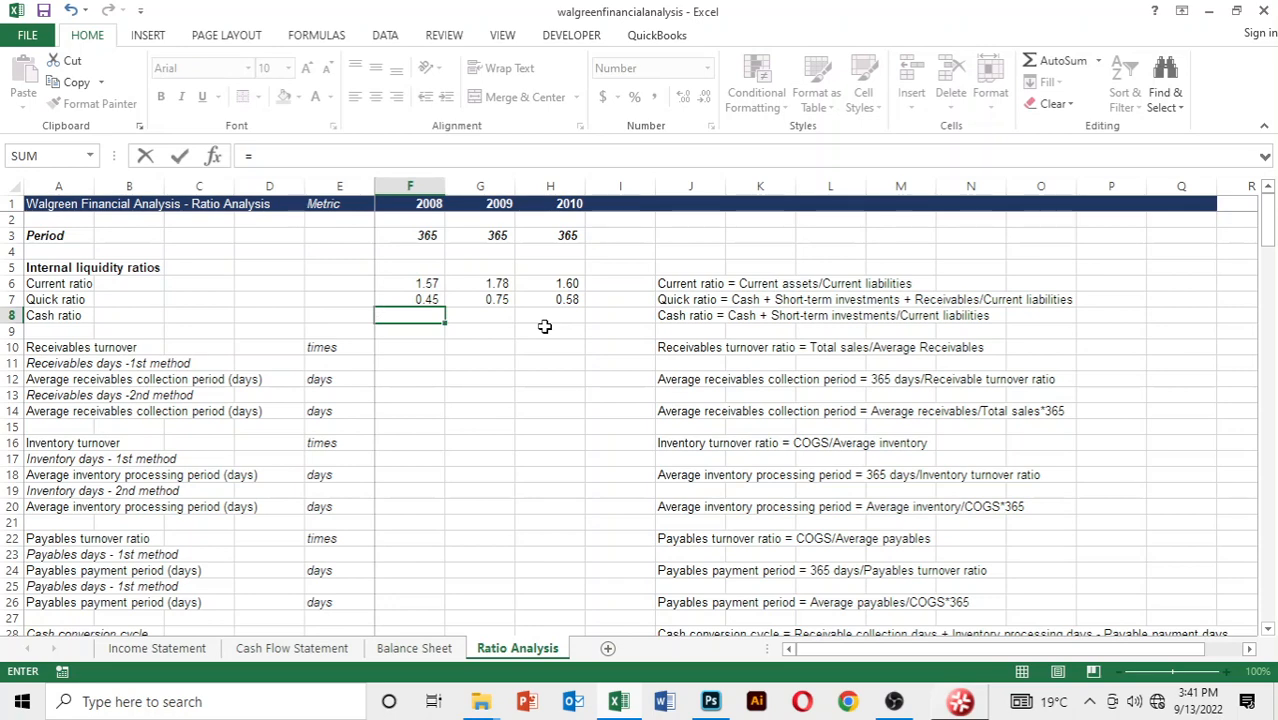
{"action": "key", "text": "ctrl+Page_Up"}
{"action": "key", "text": "Down"}
{"action": "key", "text": "Down"}
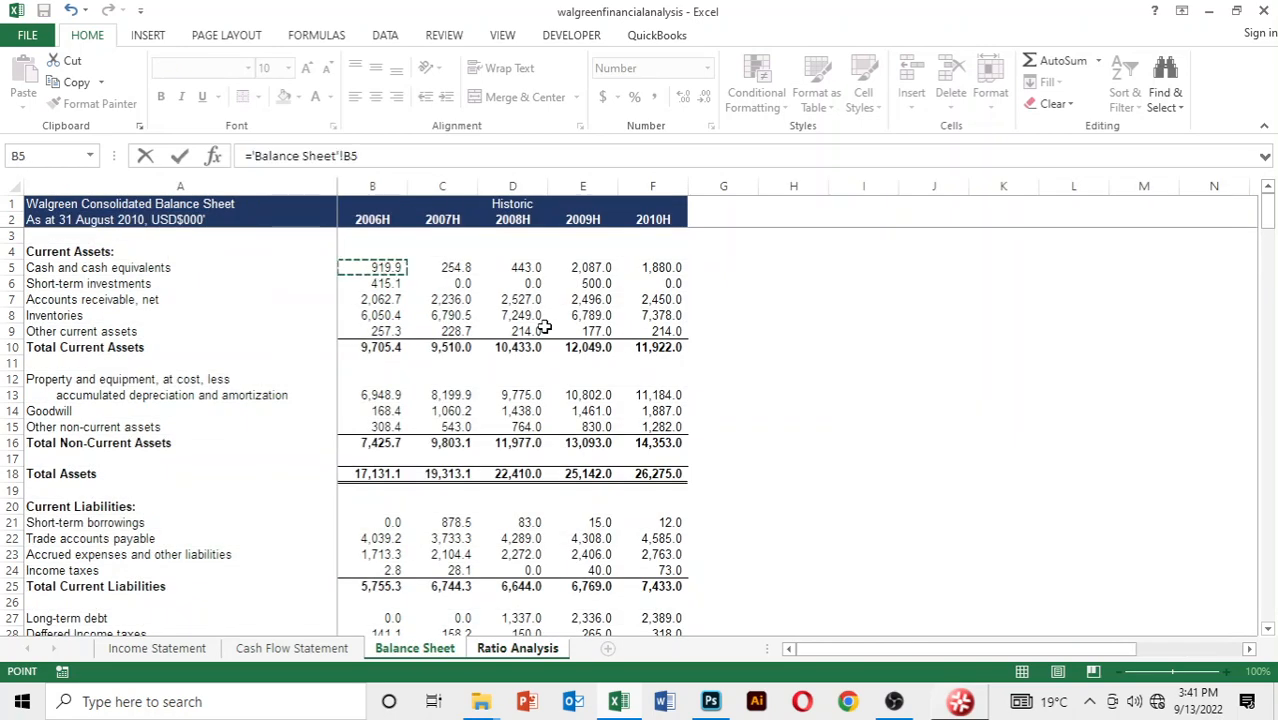
{"action": "key", "text": "Up"}
{"action": "key", "text": "Up"}
{"action": "key", "text": "Up"}
{"action": "key", "text": "Up"}
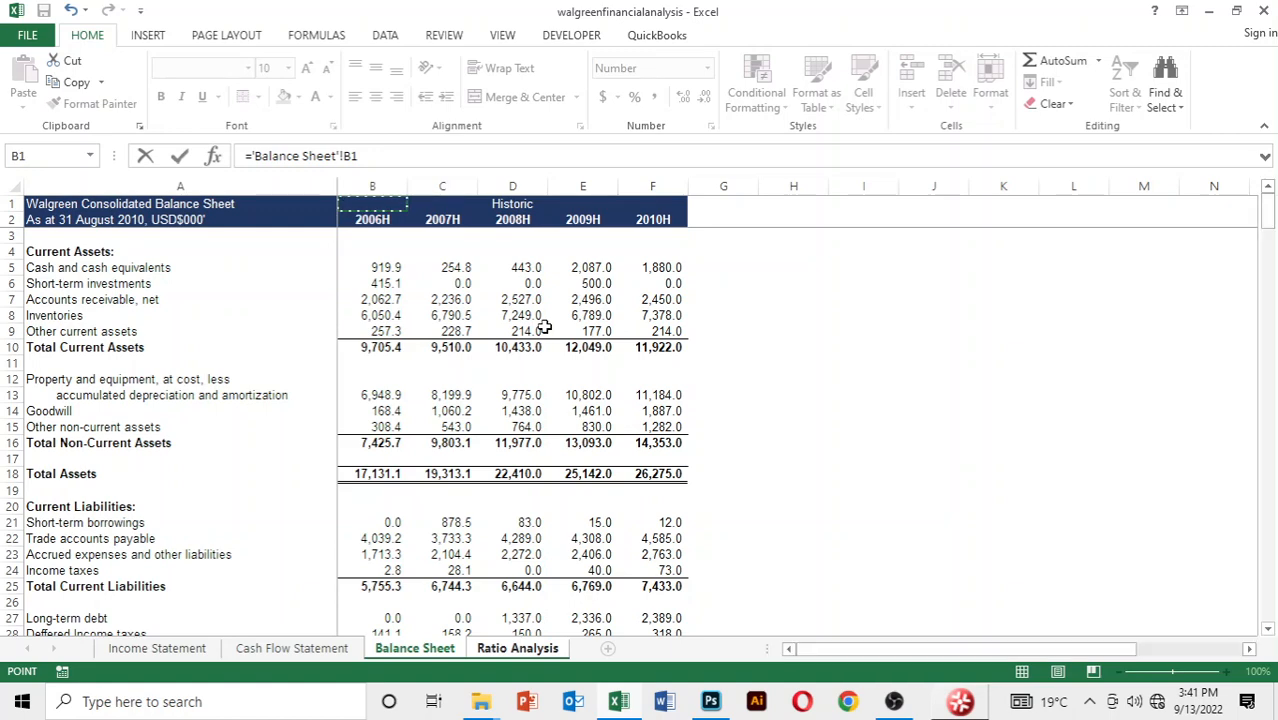
{"action": "key", "text": "ctrl+Page_Down"}
{"action": "key", "text": "BackSpace"}
{"action": "key", "text": "BackSpace"}
{"action": "key", "text": "BackSpace"}
{"action": "key", "text": "BackSpace"}
{"action": "key", "text": "BackSpace"}
{"action": "key", "text": "BackSpace"}
{"action": "key", "text": "BackSpace"}
{"action": "key", "text": "BackSpace"}
{"action": "key", "text": "BackSpace"}
{"action": "key", "text": "BackSpace"}
{"action": "key", "text": "BackSpace"}
{"action": "key", "text": "BackSpace"}
{"action": "key", "text": "BackSpace"}
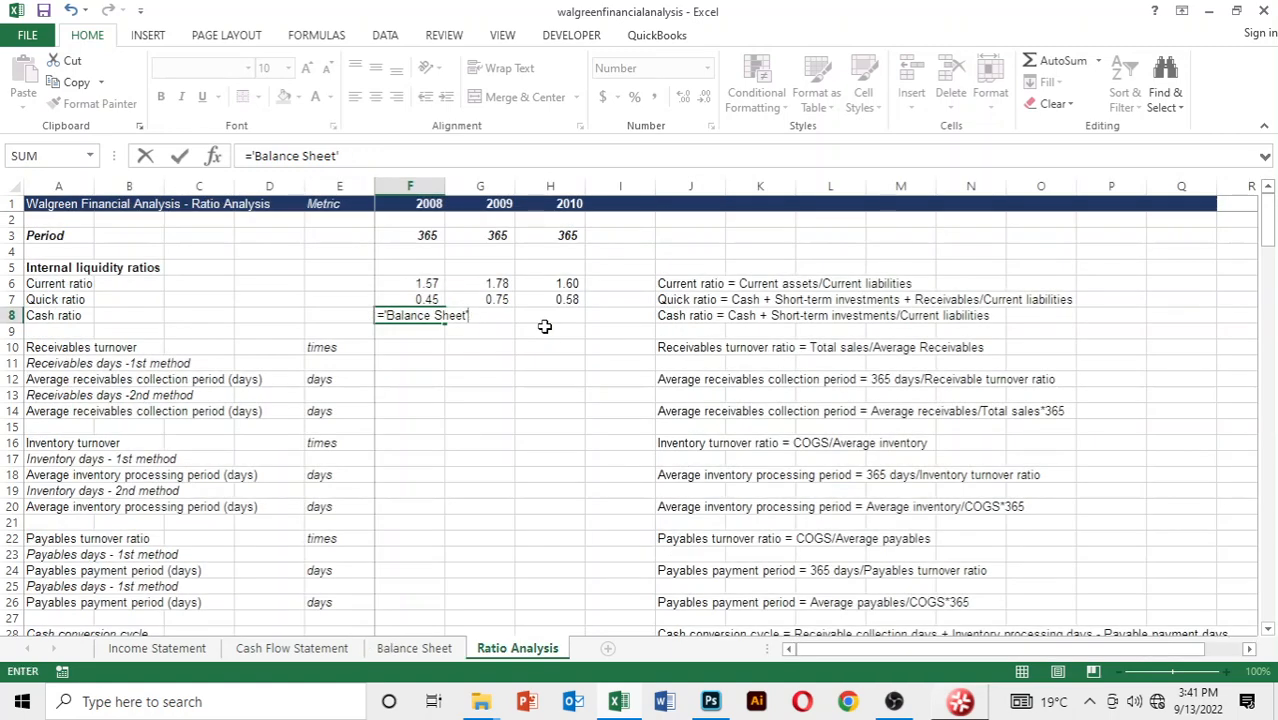
{"action": "key", "text": "BackSpace"}
{"action": "key", "text": "BackSpace"}
{"action": "key", "text": "BackSpace"}
{"action": "key", "text": "BackSpace"}
{"action": "key", "text": "BackSpace"}
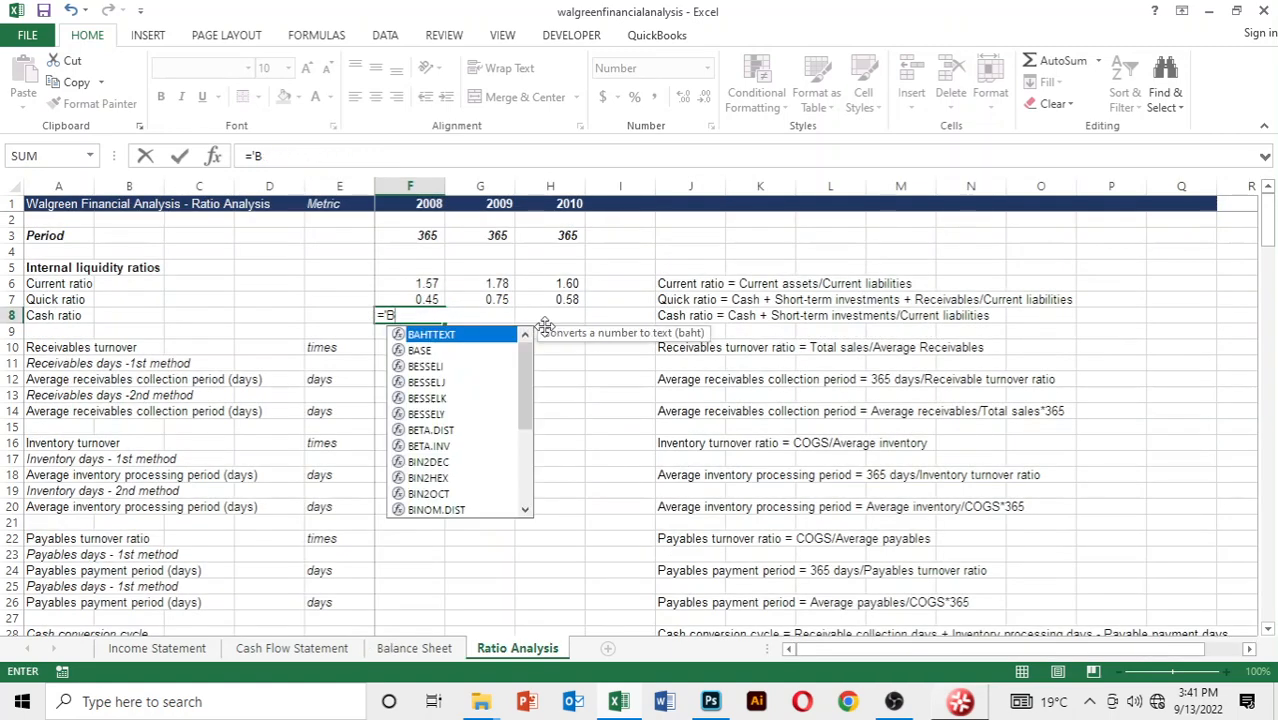
Open a parenthesis in the cash ratio formula and reference 2008 cash and cash equivalents, cell D5 of the Balance Sheet
{"action": "type", "text": "("}
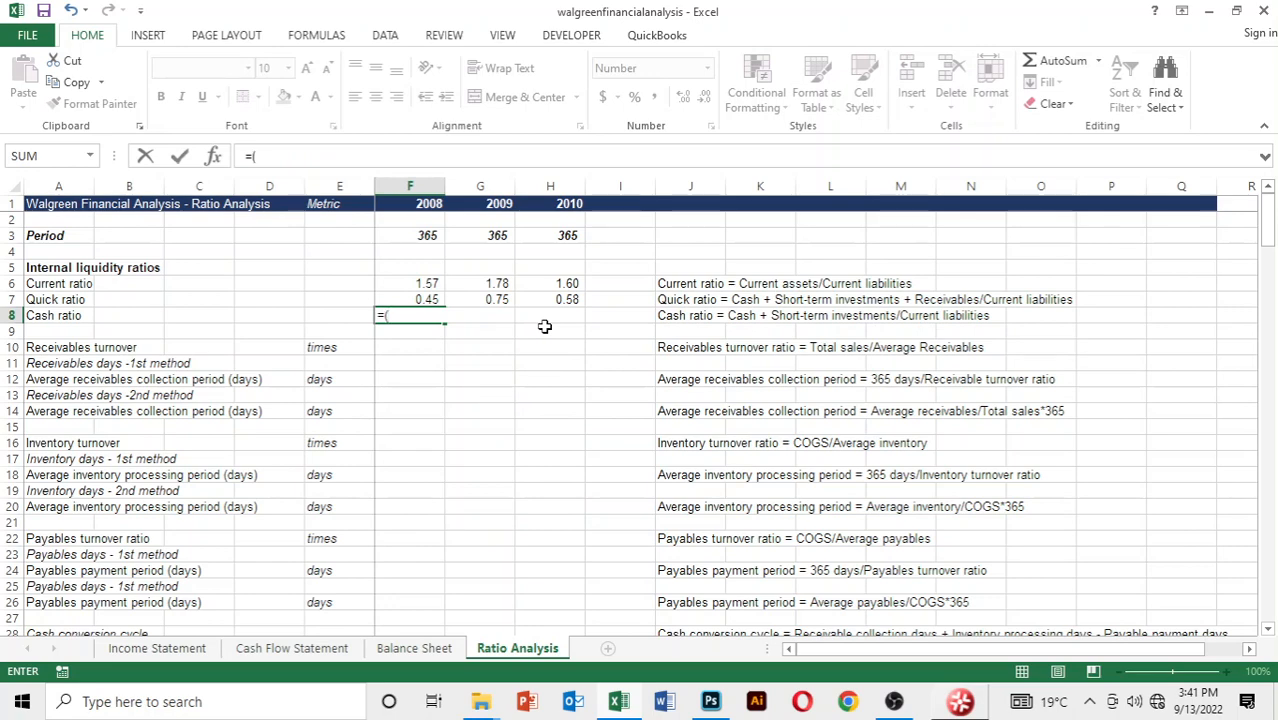
{"action": "key", "text": "ctrl+Page_Up"}
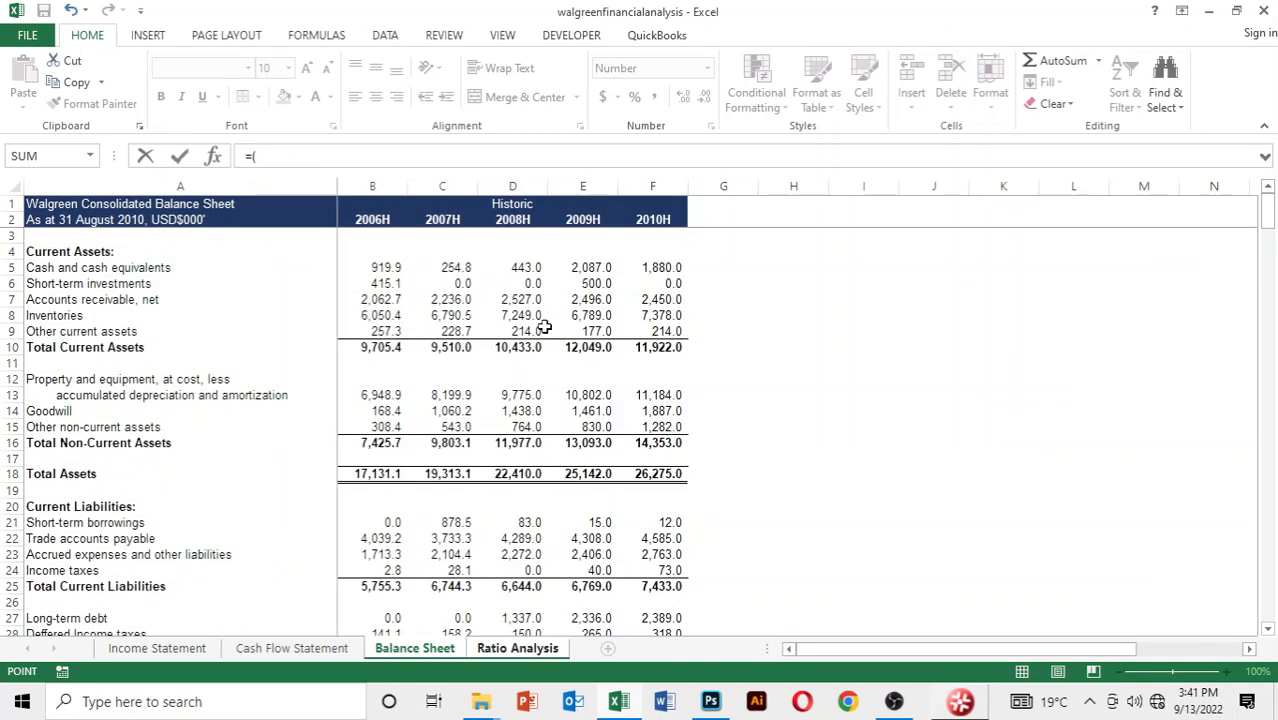
{"action": "key", "text": "Down"}
{"action": "key", "text": "Down"}
{"action": "key", "text": "Right"}
{"action": "key", "text": "Right"}
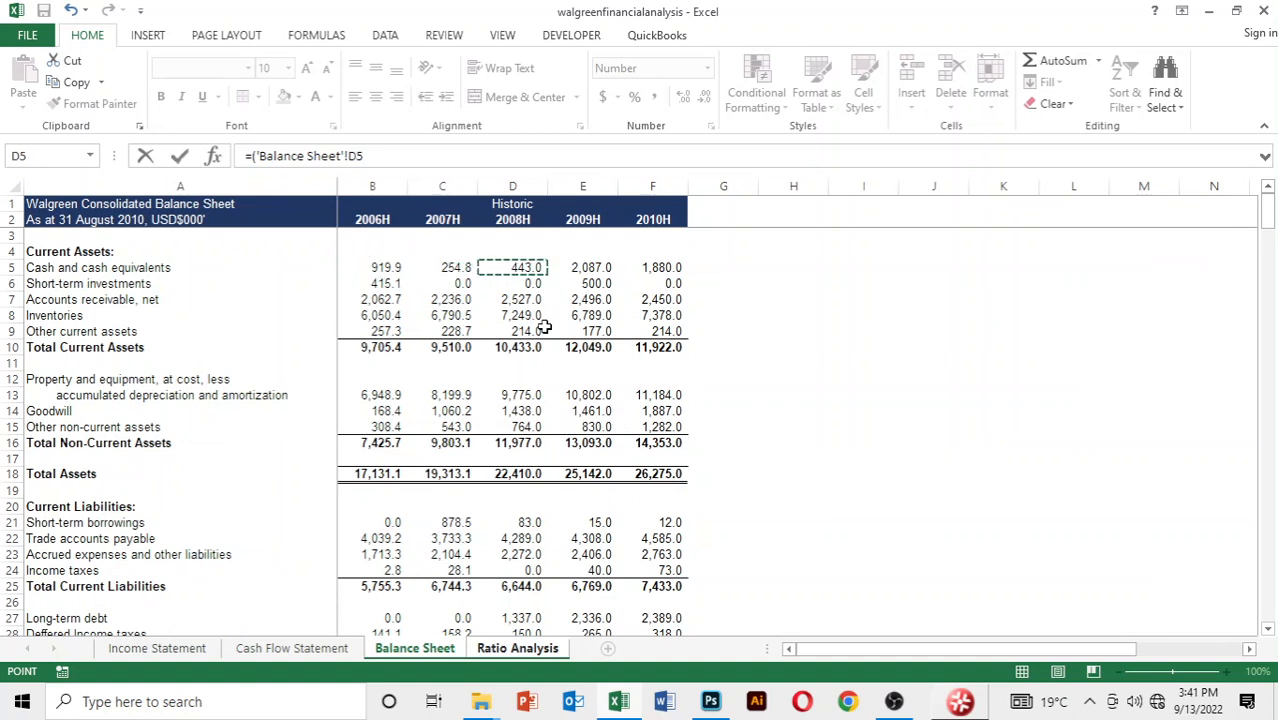
Add 2008 short-term investments, cell D6 of the Balance Sheet, to the cash ratio formula and close the parenthesis
{"action": "type", "text": "+"}
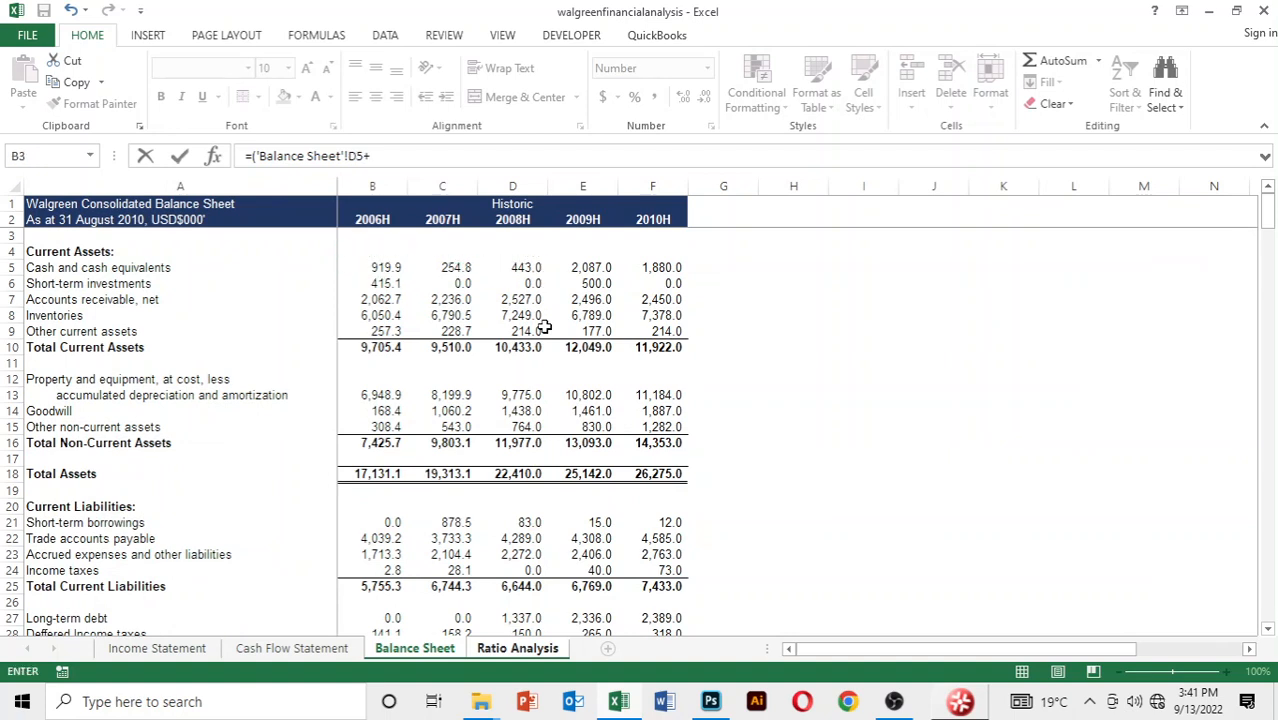
{"action": "key", "text": "Down"}
{"action": "key", "text": "Down"}
{"action": "key", "text": "Down"}
{"action": "key", "text": "Down"}
{"action": "key", "text": "Up"}
{"action": "key", "text": "Right"}
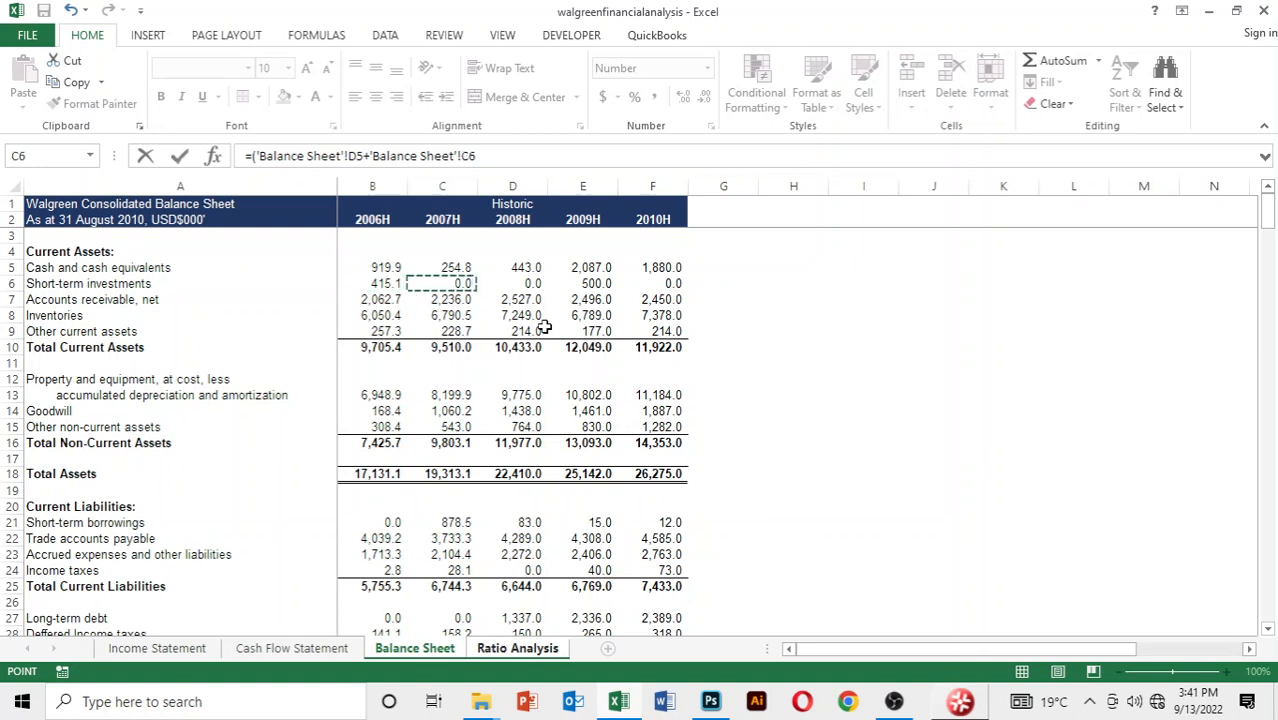
{"action": "key", "text": "Right"}
{"action": "type", "text": ")"}
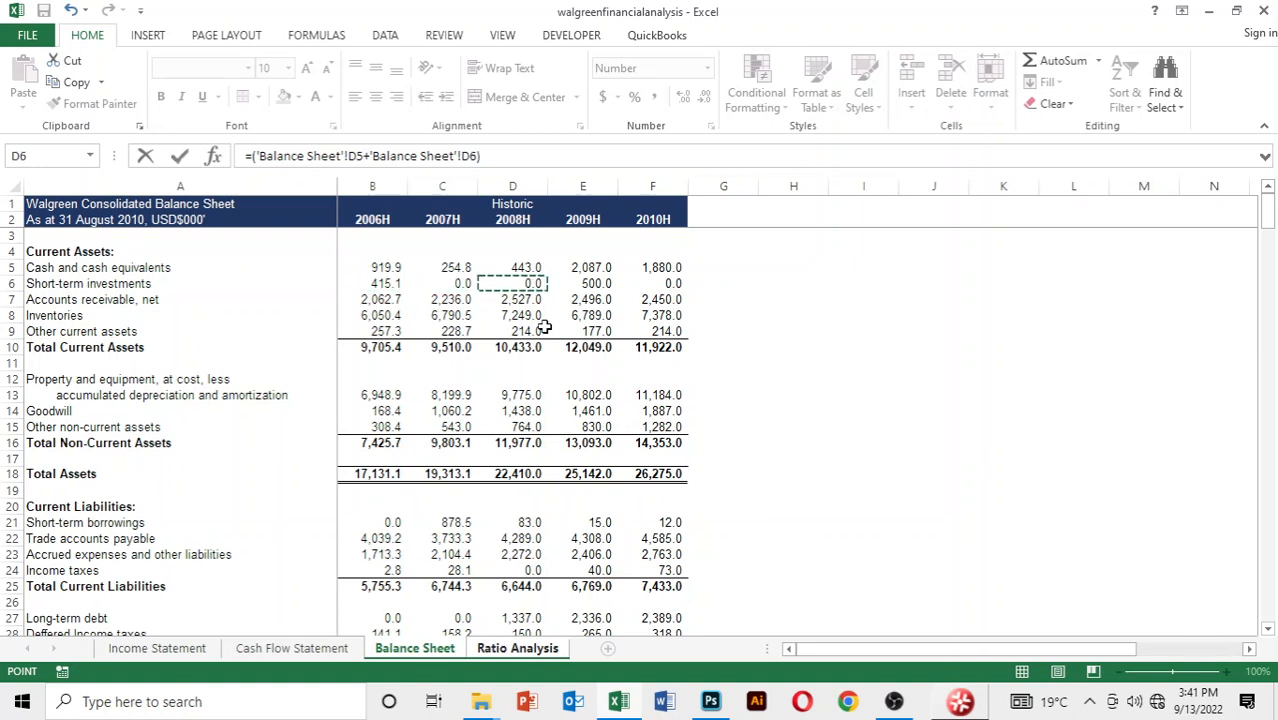
{"action": "type", "text": "/"}
Finish the 2008 cash ratio formula with a division by 2008 Total Current Liabilities, cell D25 of the Balance Sheet
{"action": "key", "text": "Down"}
{"action": "key", "text": "Down"}
{"action": "key", "text": "Down"}
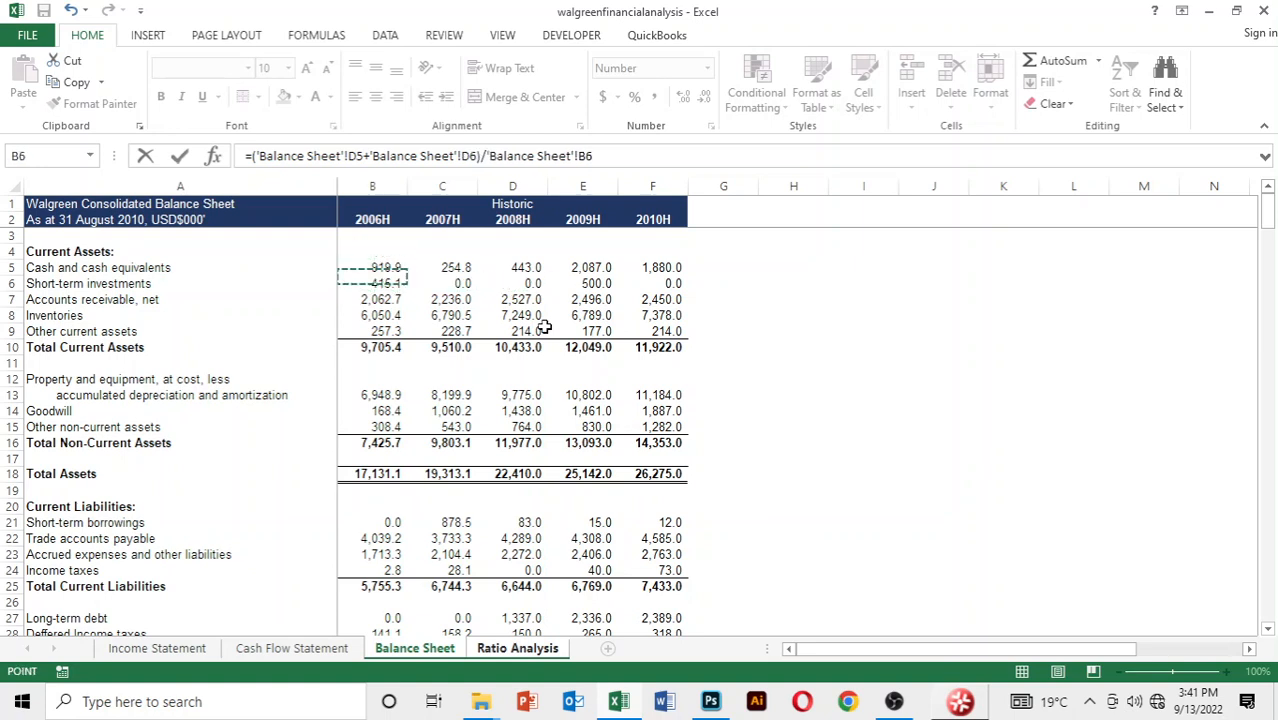
{"action": "key", "text": "Down"}
{"action": "key", "text": "Down"}
{"action": "key", "text": "Down"}
{"action": "key", "text": "Down"}
{"action": "key", "text": "Down"}
{"action": "key", "text": "Down"}
{"action": "key", "text": "Down"}
{"action": "key", "text": "Down"}
{"action": "key", "text": "Down"}
{"action": "key", "text": "Down"}
{"action": "key", "text": "Down"}
{"action": "key", "text": "Down"}
{"action": "key", "text": "Down"}
{"action": "key", "text": "Down"}
{"action": "key", "text": "Down"}
{"action": "key", "text": "Down"}
{"action": "key", "text": "Down"}
{"action": "key", "text": "Down"}
{"action": "key", "text": "Down"}
{"action": "key", "text": "Right"}
{"action": "key", "text": "Right"}
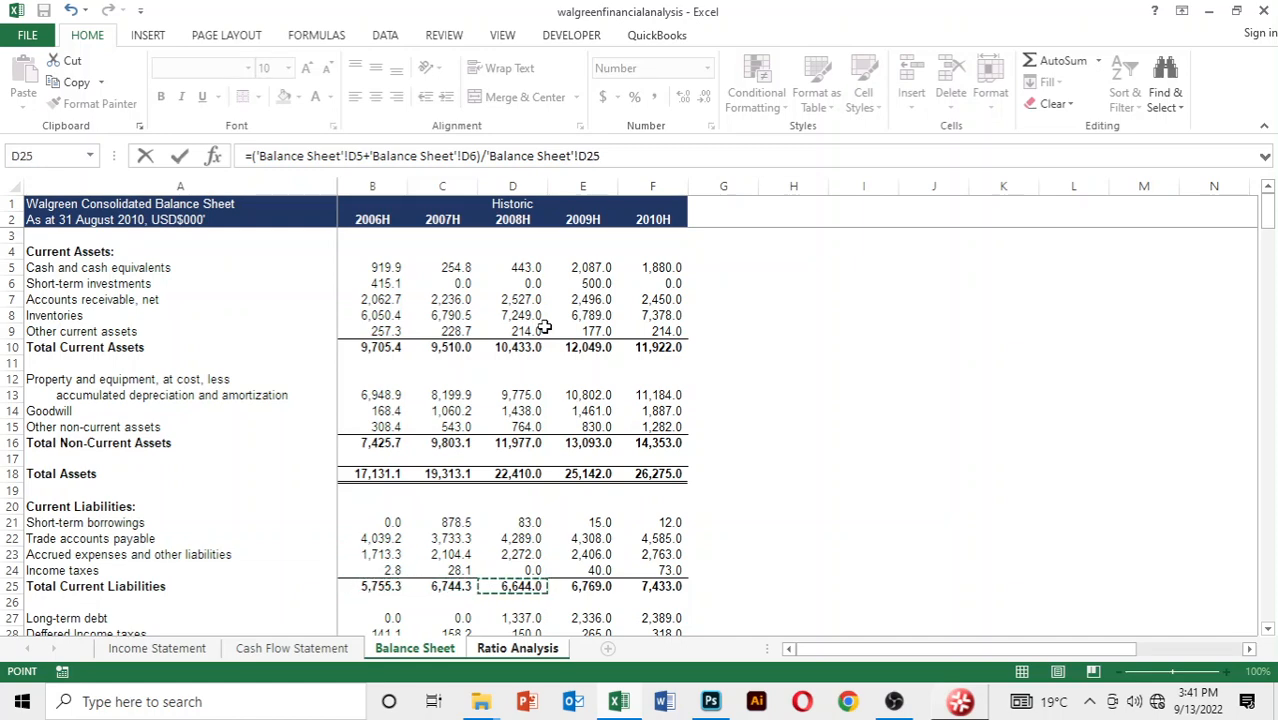
{"action": "key", "text": "Return"}
Copy the 2008 cash ratio formula across to 2009 and 2010
{"action": "key", "text": "Up"}
{"action": "key", "text": "shift+Right"}
{"action": "key", "text": "shift+Right"}
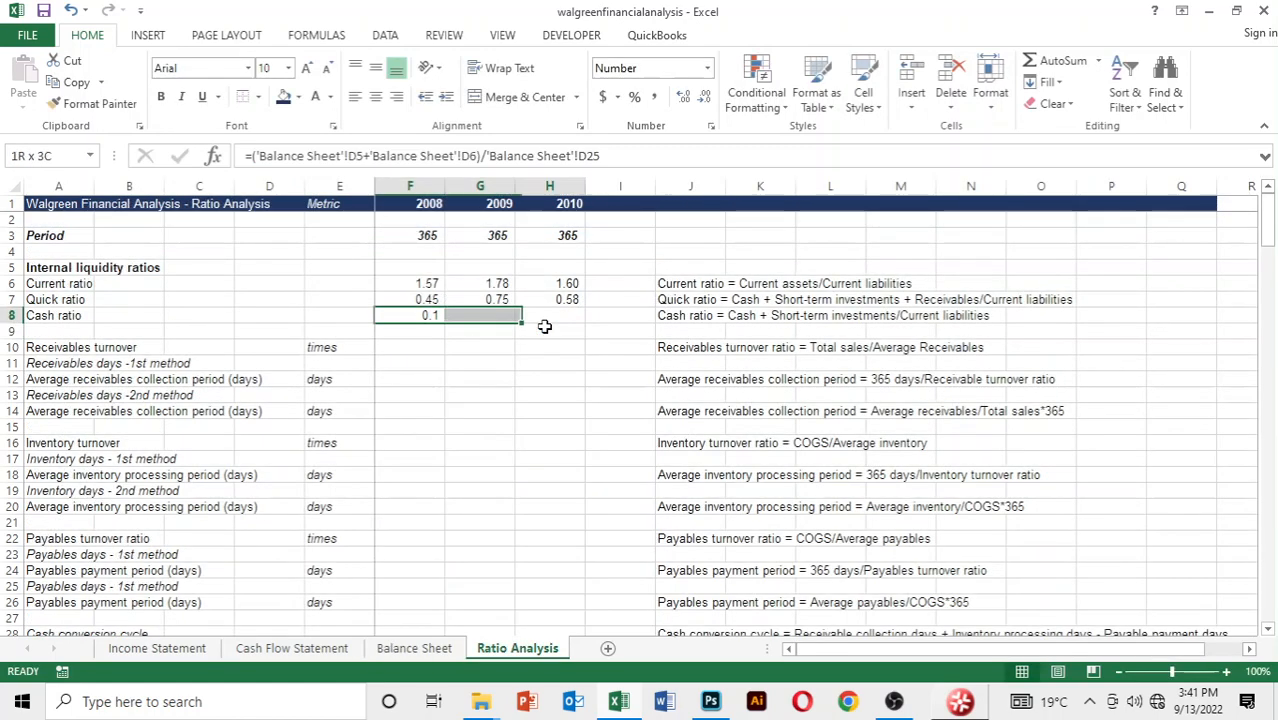
{"action": "key", "text": "ctrl+r"}
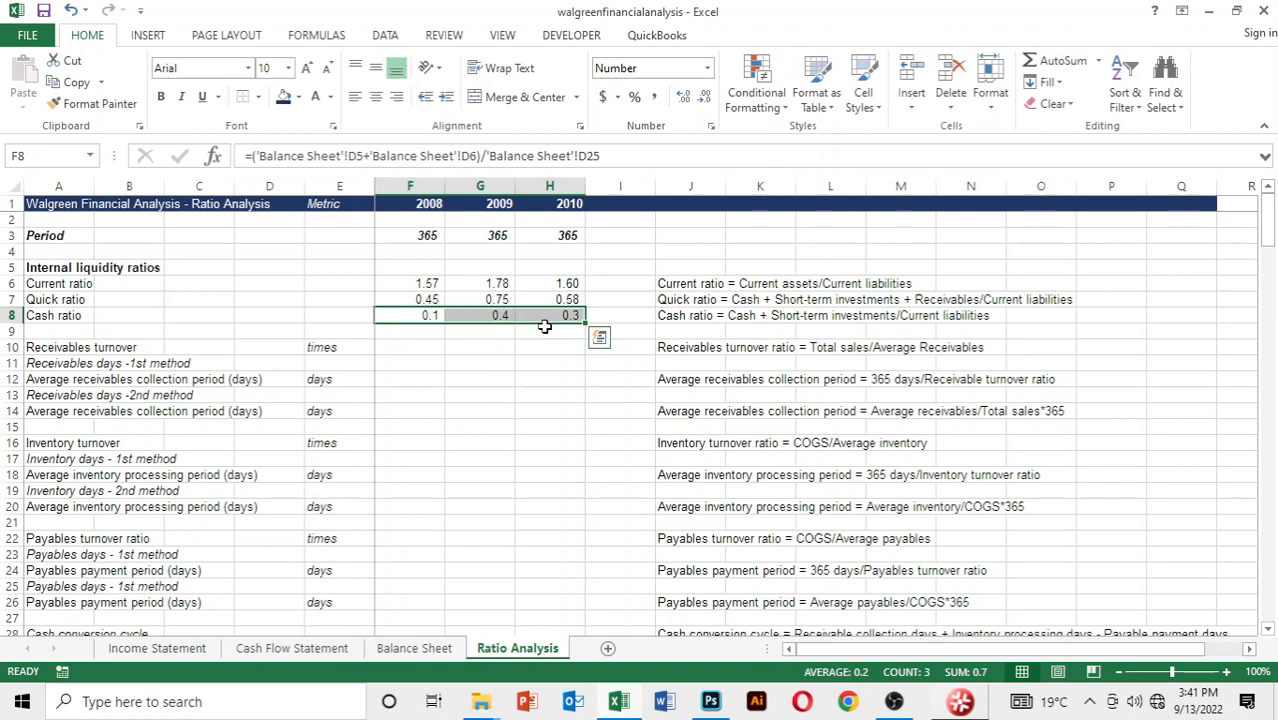
Format the cash ratio values for 2008 to 2010 with two decimal places
{"action": "key", "text": "alt"}
{"action": "key", "text": "h"}
{"action": "key", "text": "alt"}
{"action": "key", "text": "h"}
{"action": "key", "text": "0"}
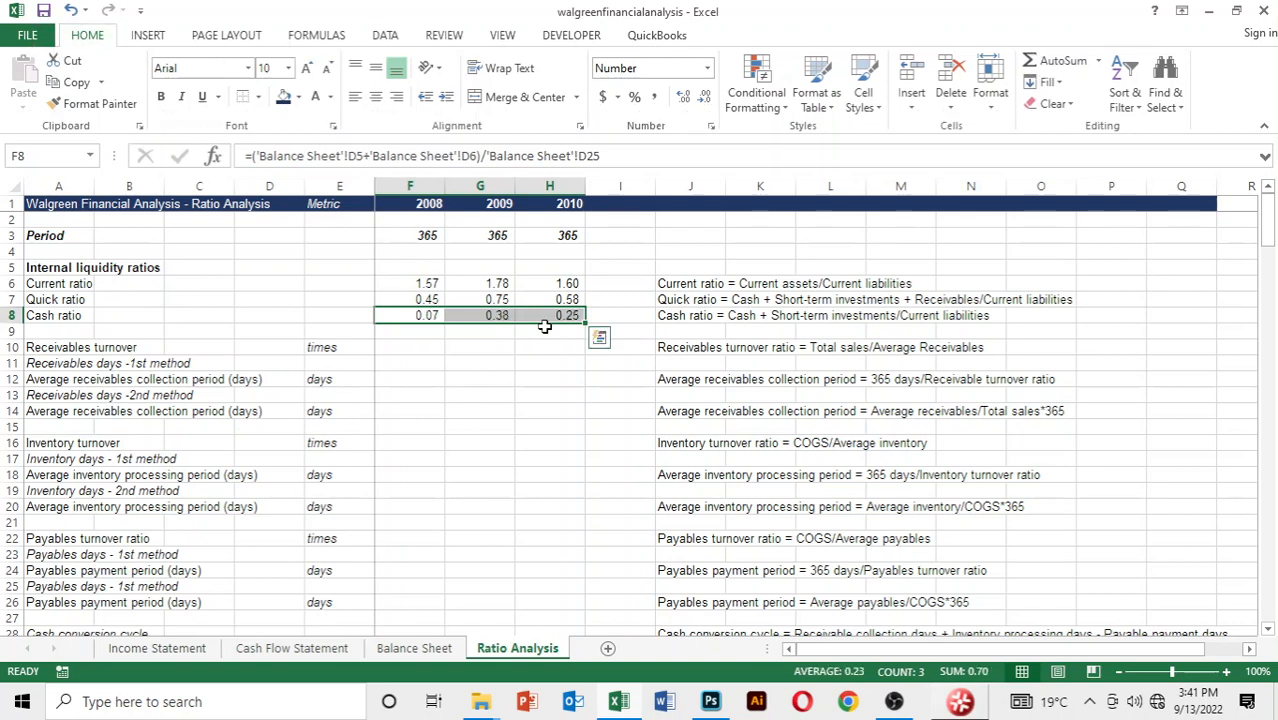
Start the 2008 receivables turnover formula in F10 with a reference to 2008 Net Sales, cell D4 of the Income Statement
{"action": "key", "text": "Down"}
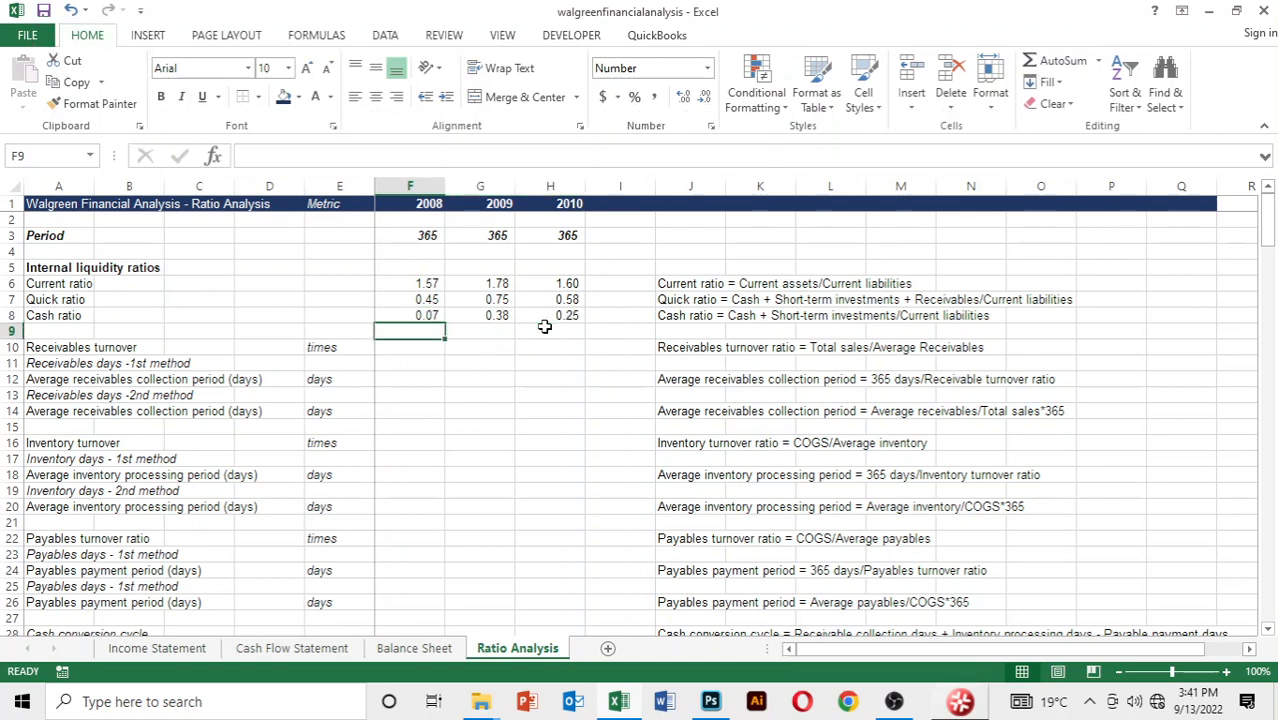
{"action": "key", "text": "Down"}
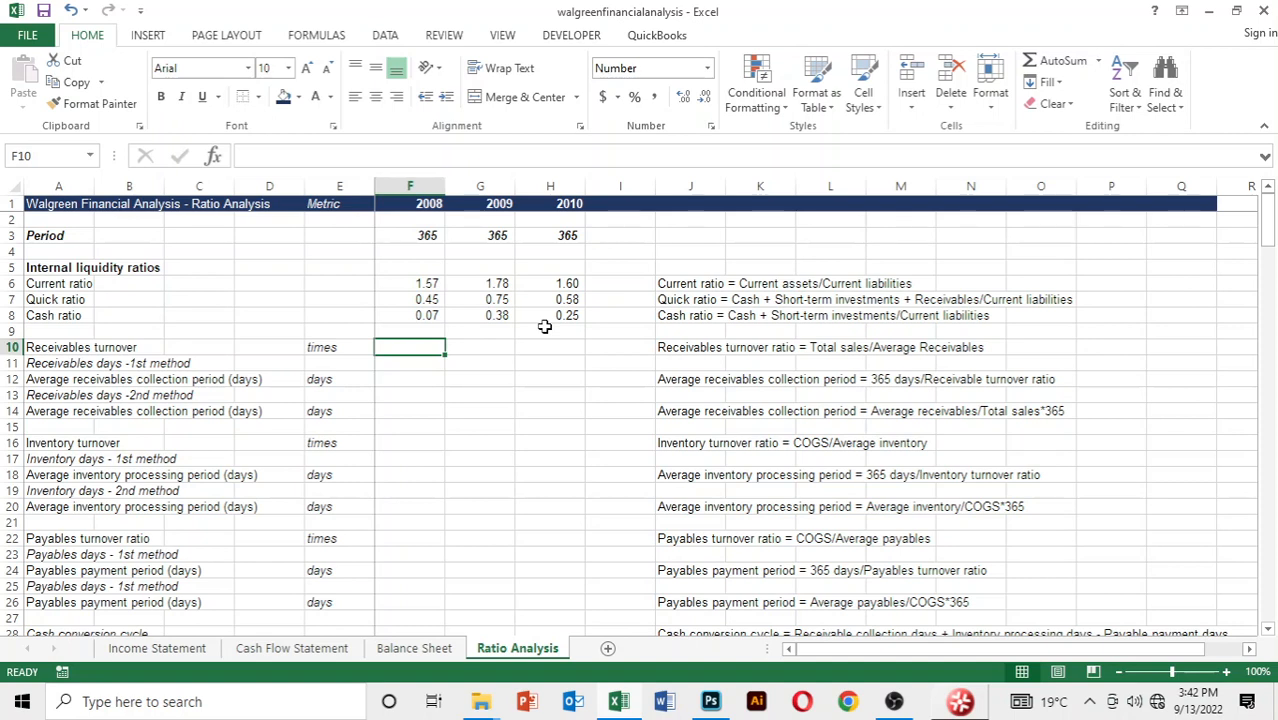
{"action": "type", "text": "="}
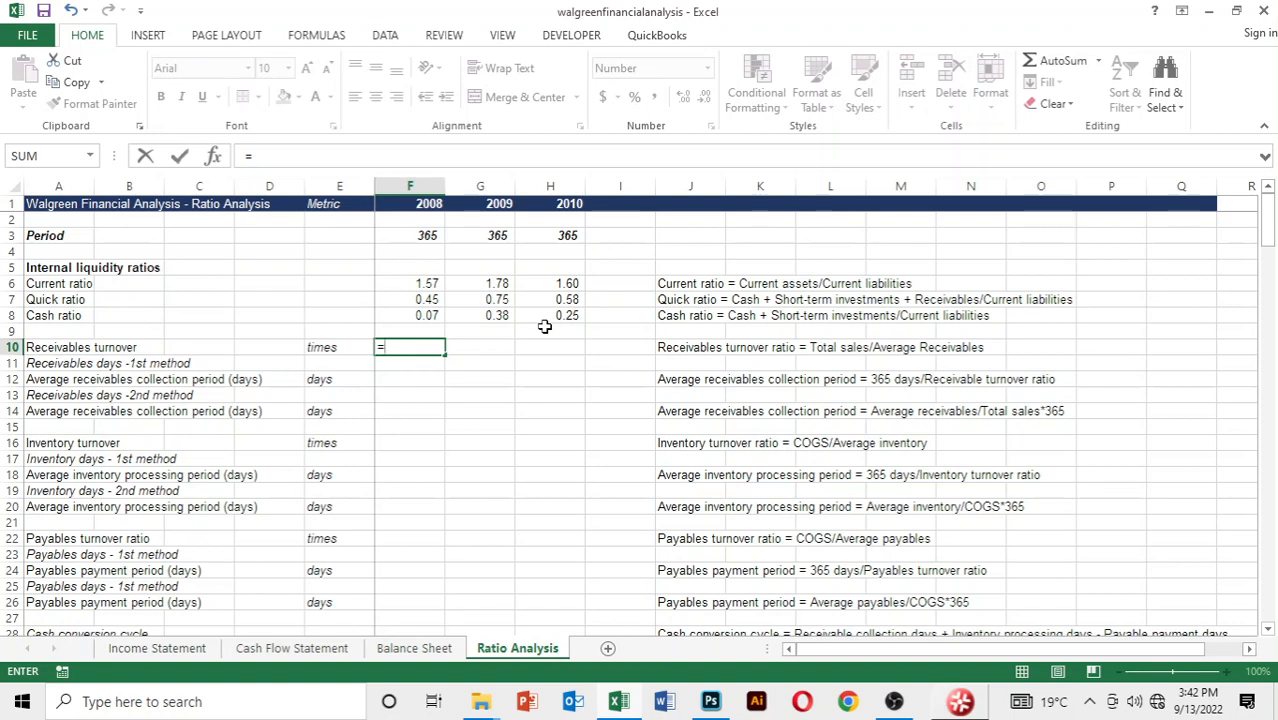
{"action": "key", "text": "ctrl+Page_Up"}
{"action": "key", "text": "ctrl+Page_Up"}
{"action": "key", "text": "ctrl+Page_Up"}
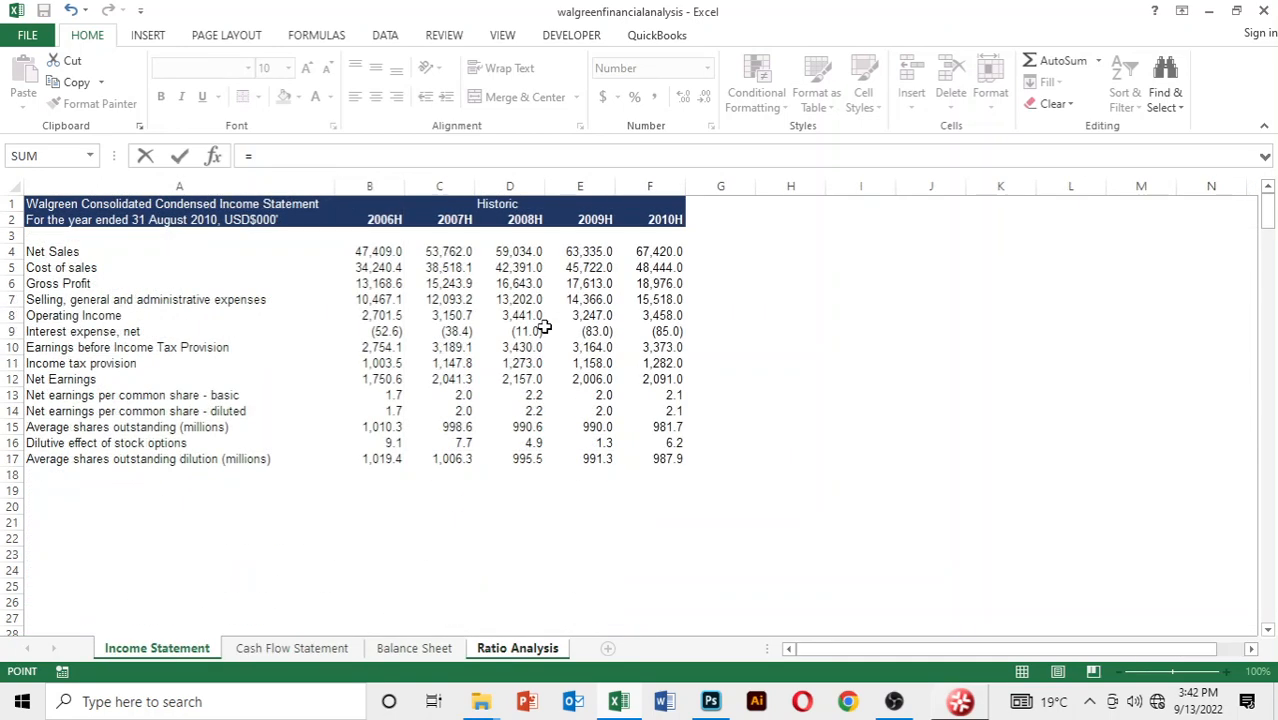
{"action": "key", "text": "Down"}
{"action": "key", "text": "Down"}
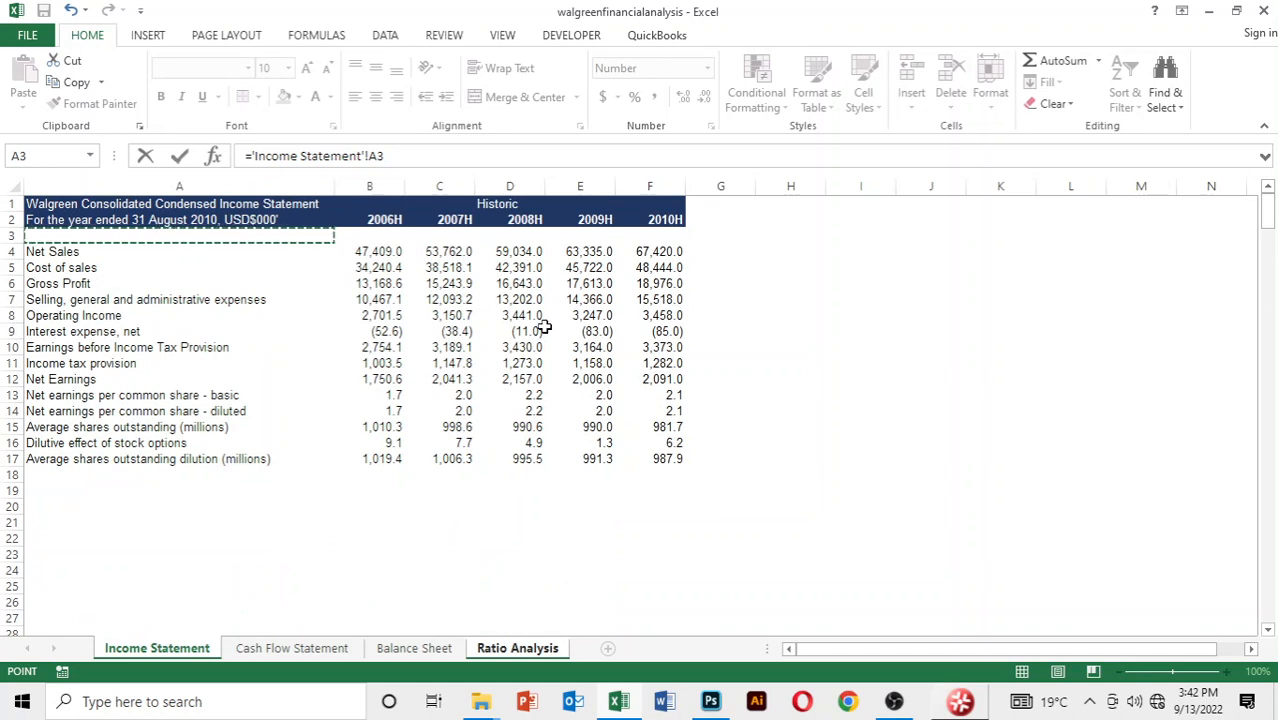
{"action": "key", "text": "Down"}
{"action": "key", "text": "Right"}
{"action": "key", "text": "Right"}
{"action": "key", "text": "Right"}
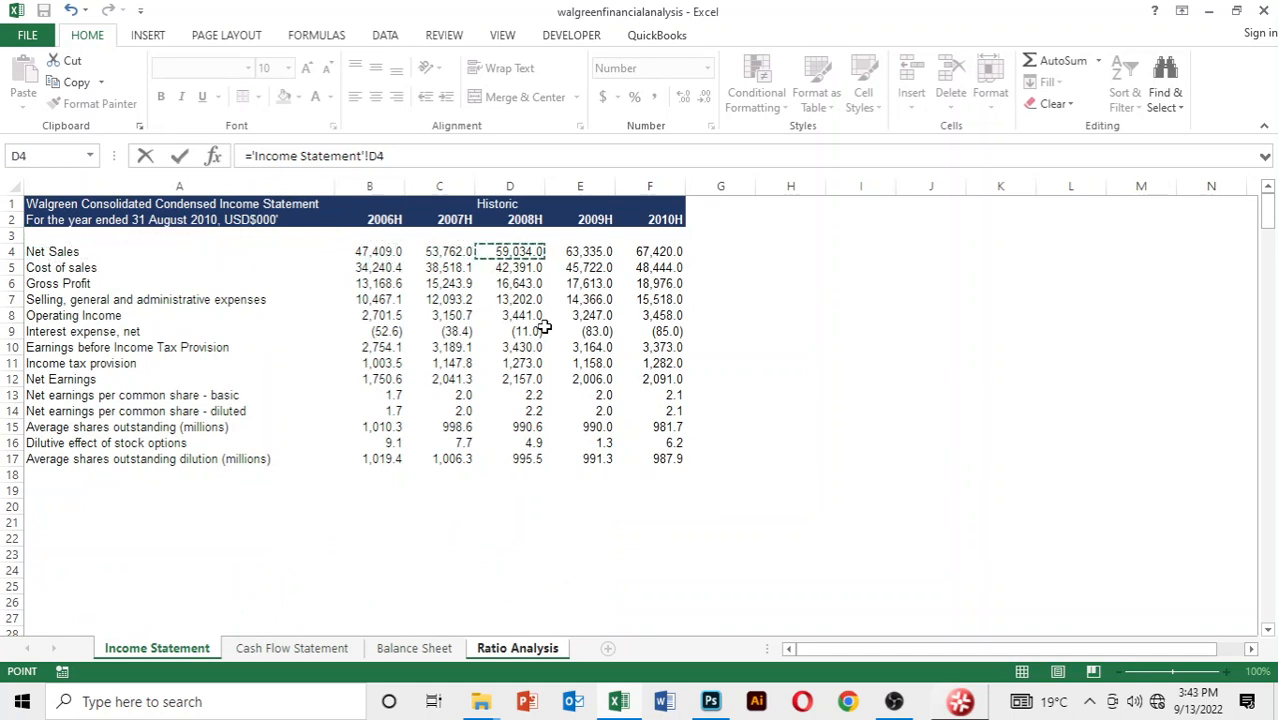
Divide by an AVERAGE function whose first argument is 2007 accounts receivable, cell C7 of the Balance Sheet
{"action": "type", "text": "/"}
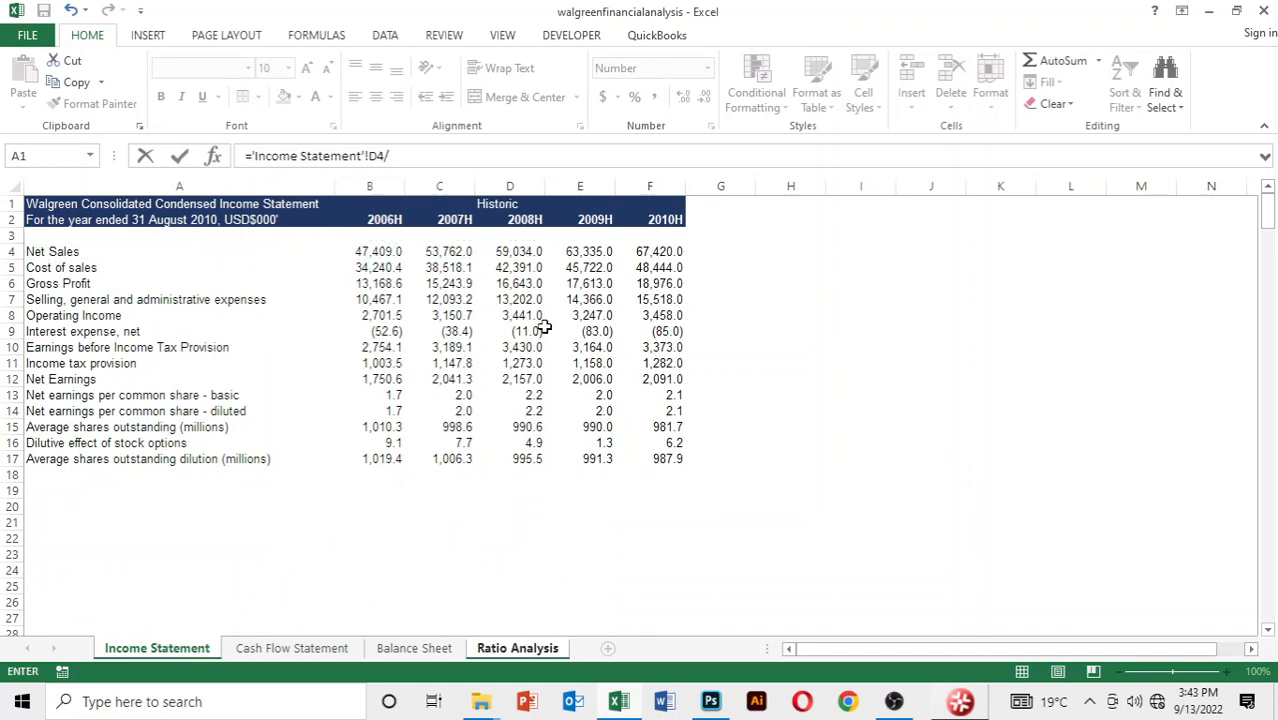
{"action": "type", "text": "average("}
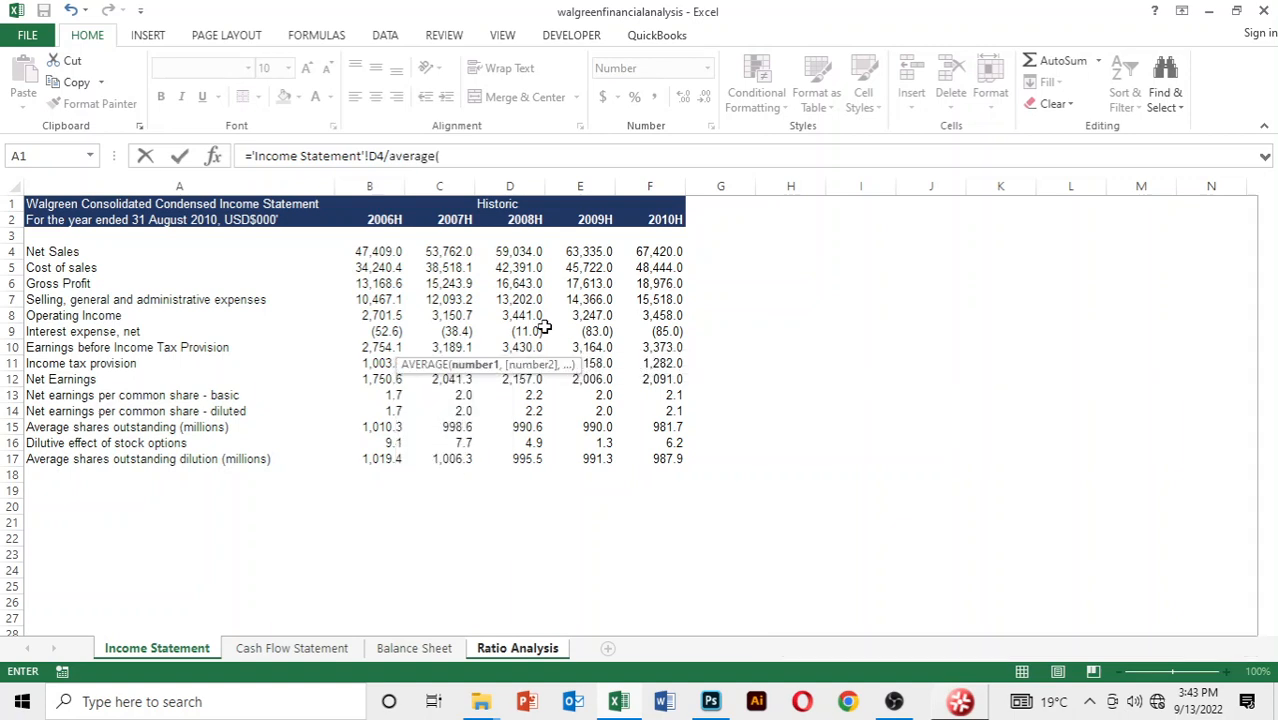
{"action": "key", "text": "ctrl+Page_Down"}
{"action": "key", "text": "ctrl+Page_Down"}
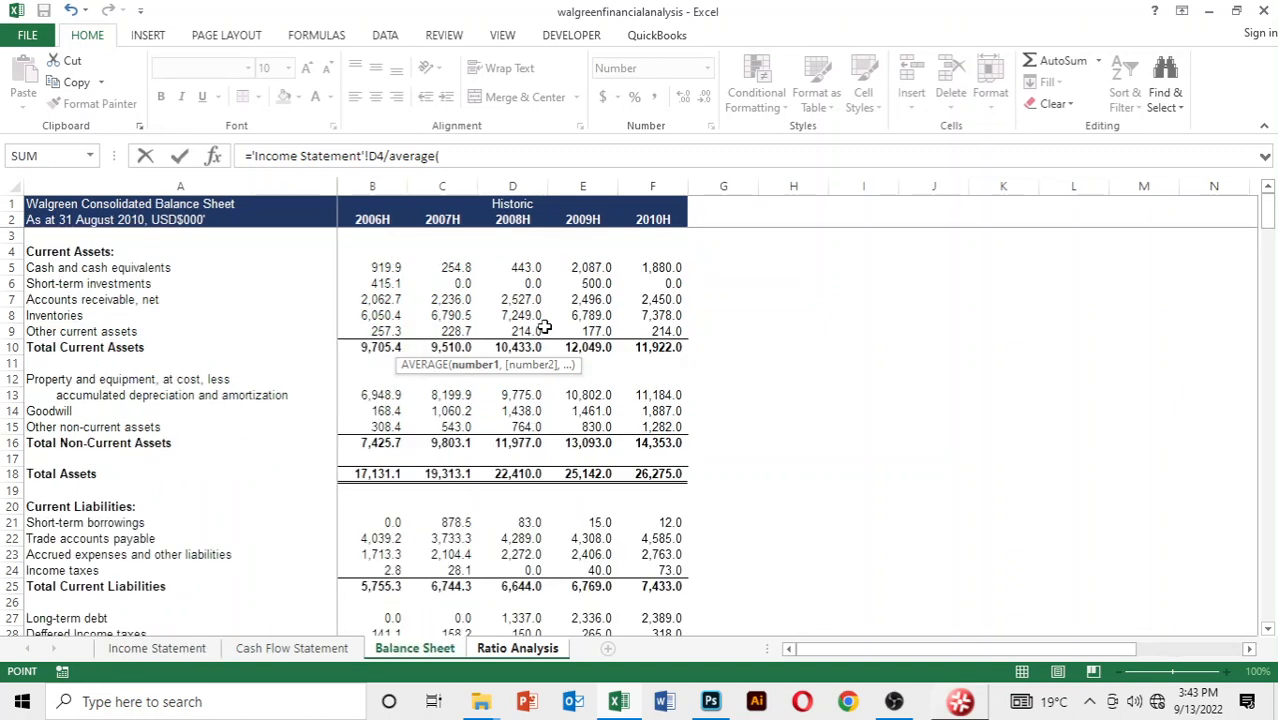
{"action": "key", "text": "Down"}
{"action": "key", "text": "Down"}
{"action": "key", "text": "Down"}
{"action": "key", "text": "Down"}
{"action": "key", "text": "Down"}
{"action": "key", "text": "Down"}
{"action": "key", "text": "Down"}
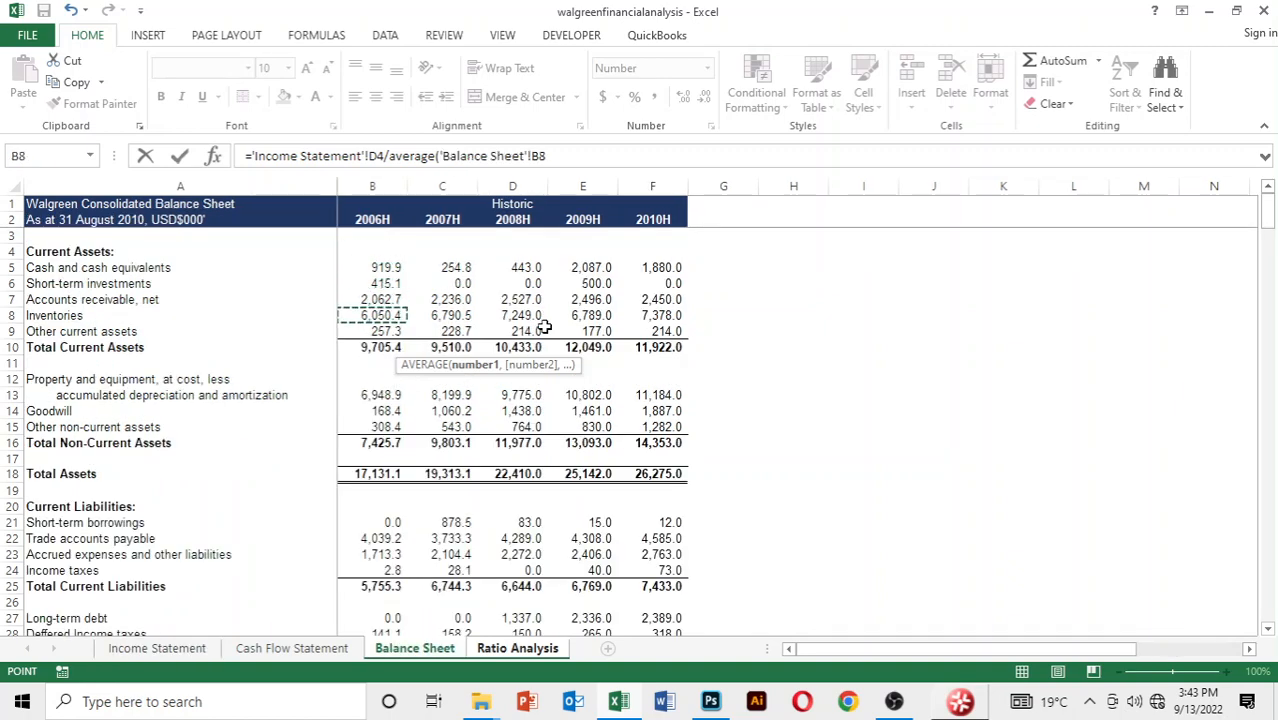
{"action": "key", "text": "Up"}
{"action": "key", "text": "Up"}
{"action": "key", "text": "Up"}
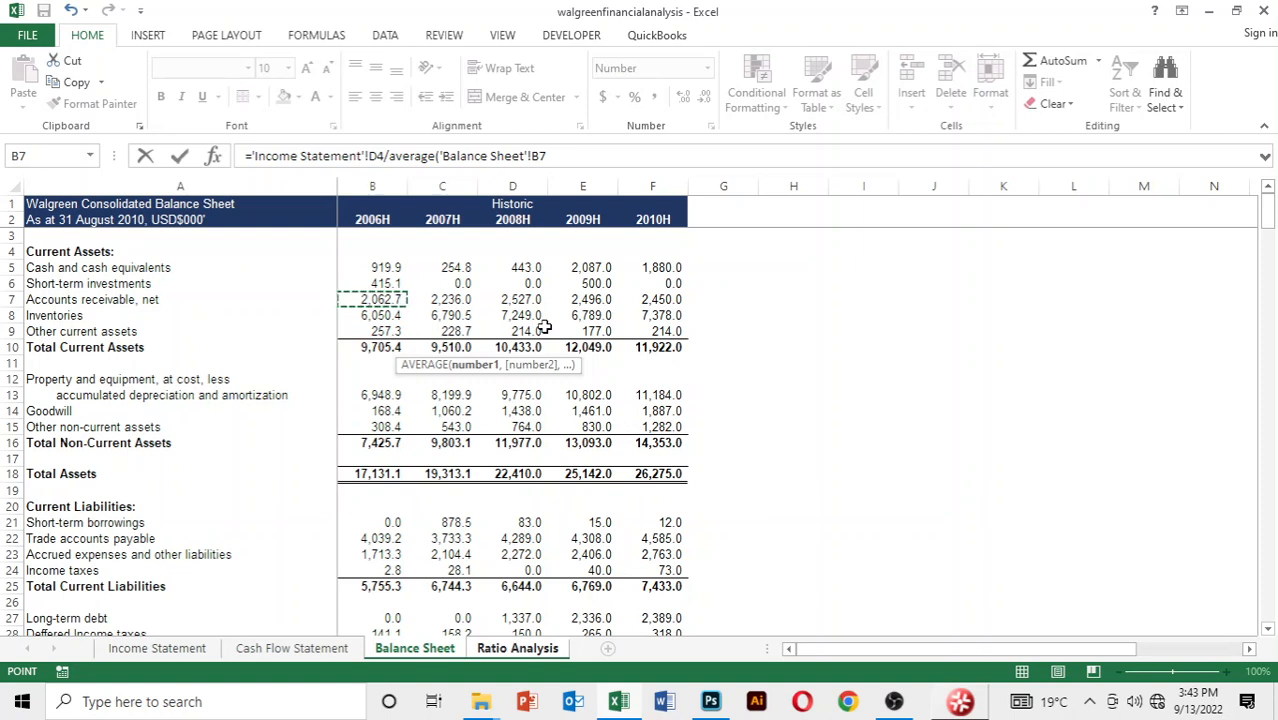
{"action": "key", "text": "Right"}
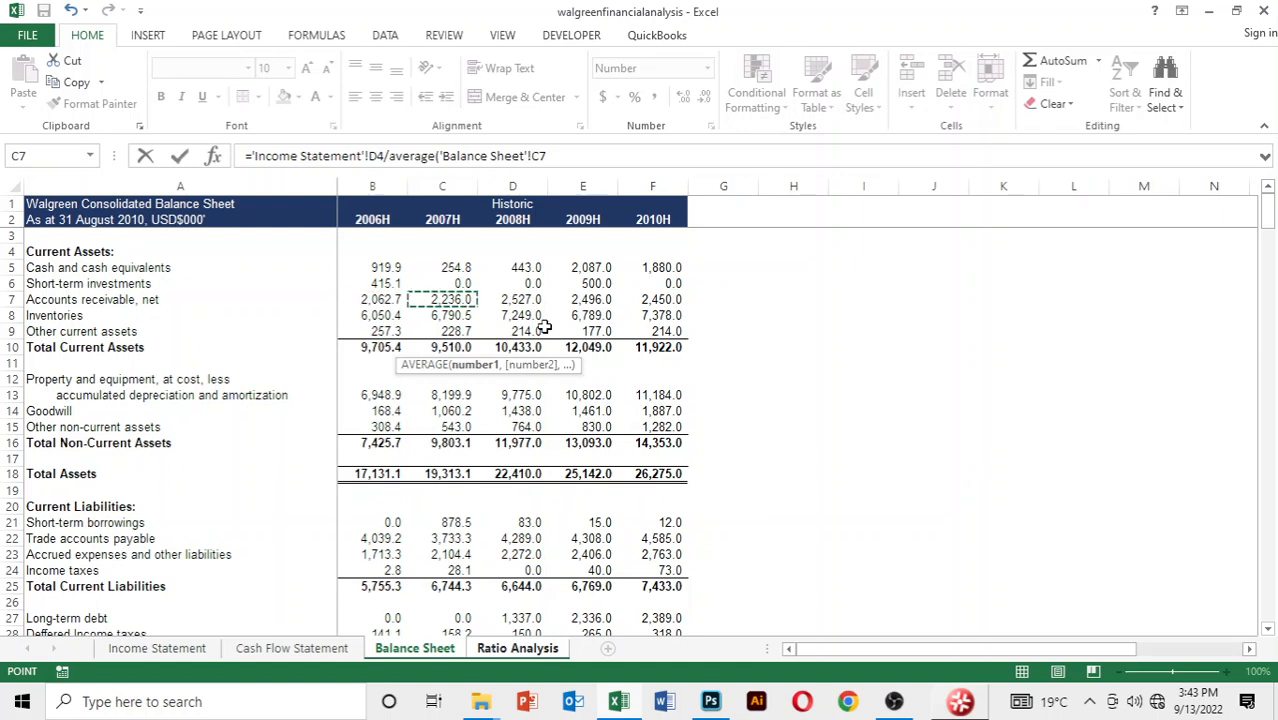
Add 2008 accounts receivable, cell D7 of the Balance Sheet, as the second AVERAGE argument and complete the receivables turnover formula
{"action": "type", "text": ","}
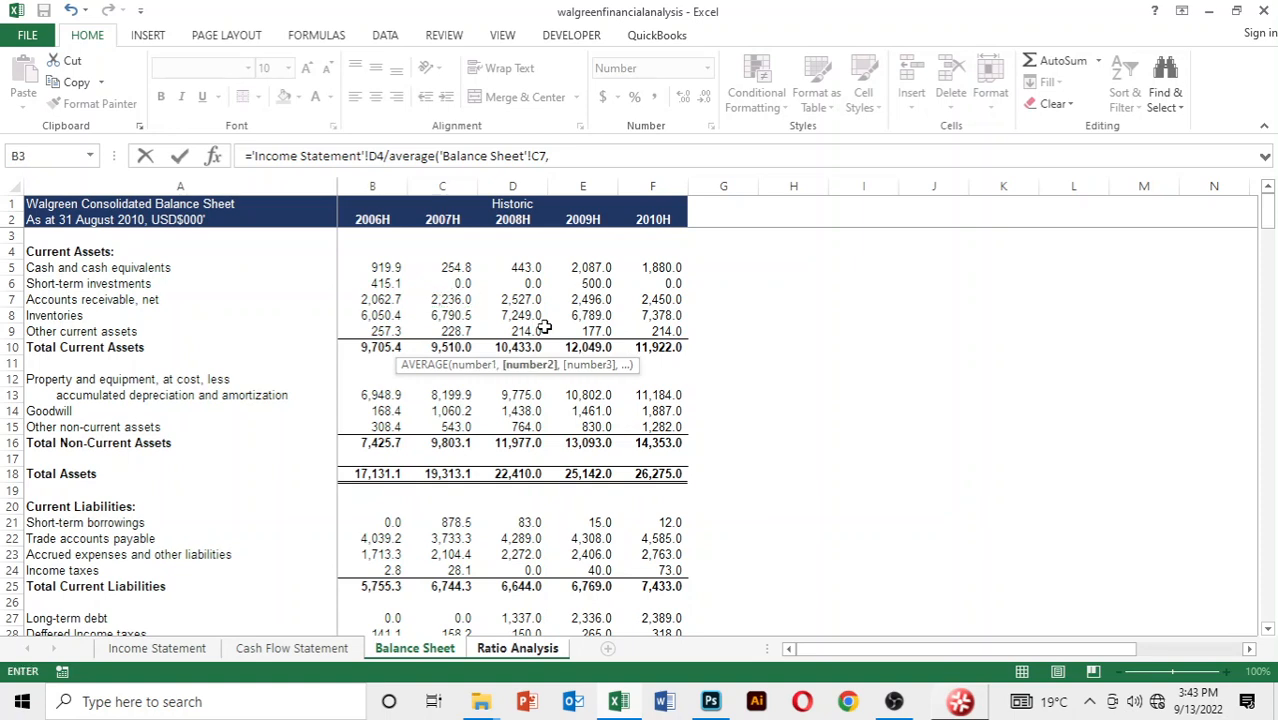
{"action": "key", "text": "Down"}
{"action": "key", "text": "Down"}
{"action": "key", "text": "Down"}
{"action": "key", "text": "Down"}
{"action": "key", "text": "Right"}
{"action": "key", "text": "Right"}
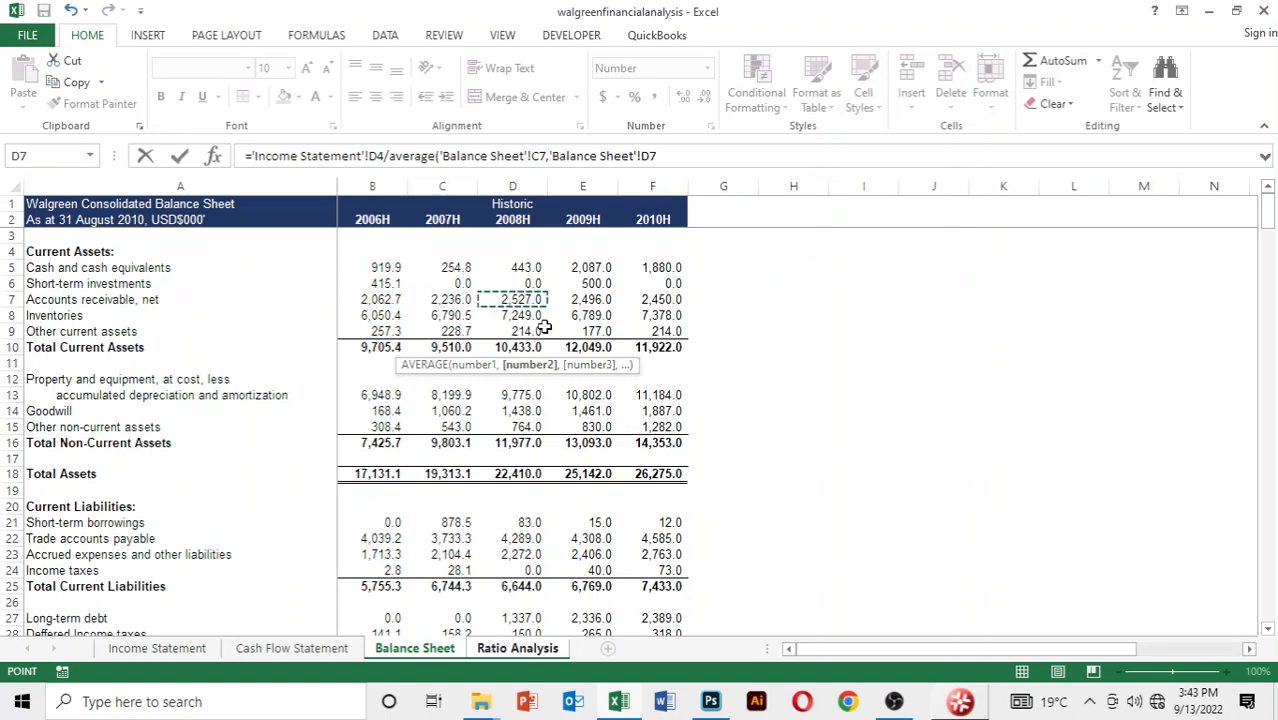
{"action": "type", "text": ")"}
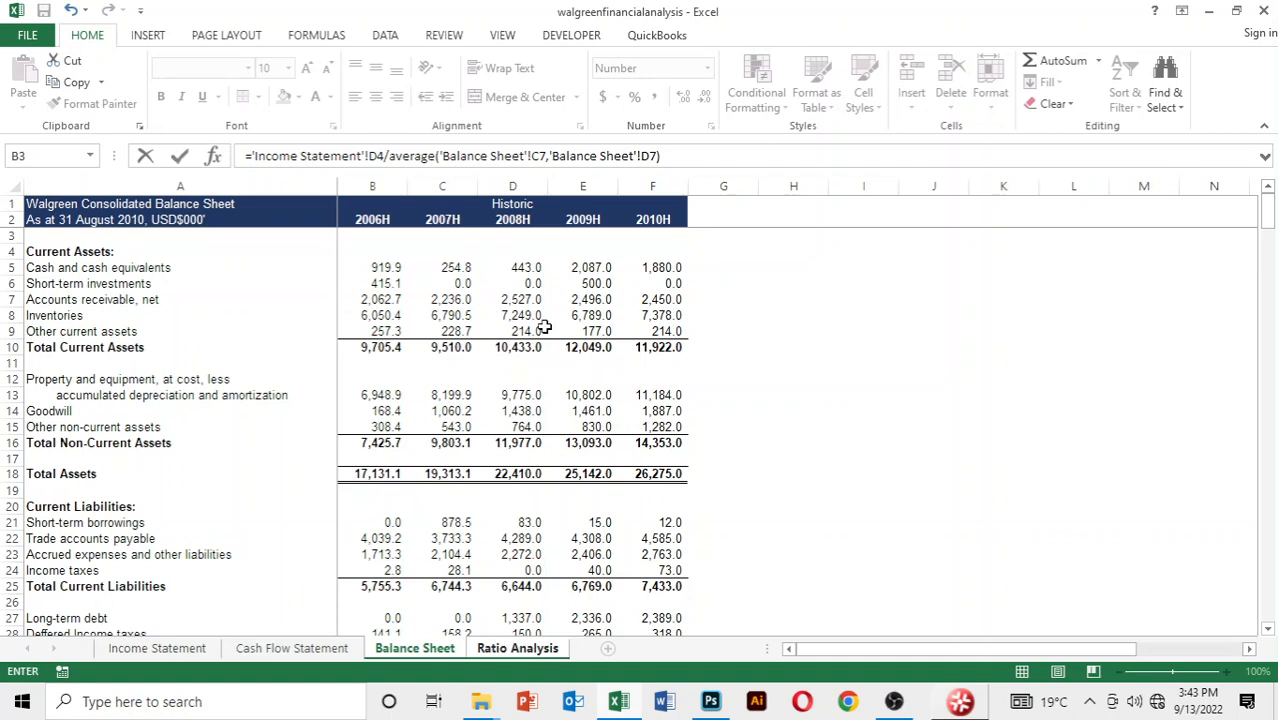
{"action": "key", "text": "Return"}
Copy the 2008 receivables turnover formula across to 2009 and 2010
{"action": "key", "text": "Up"}
{"action": "key", "text": "shift+Right"}
{"action": "key", "text": "shift+Right"}
{"action": "key", "text": "shift+Right"}
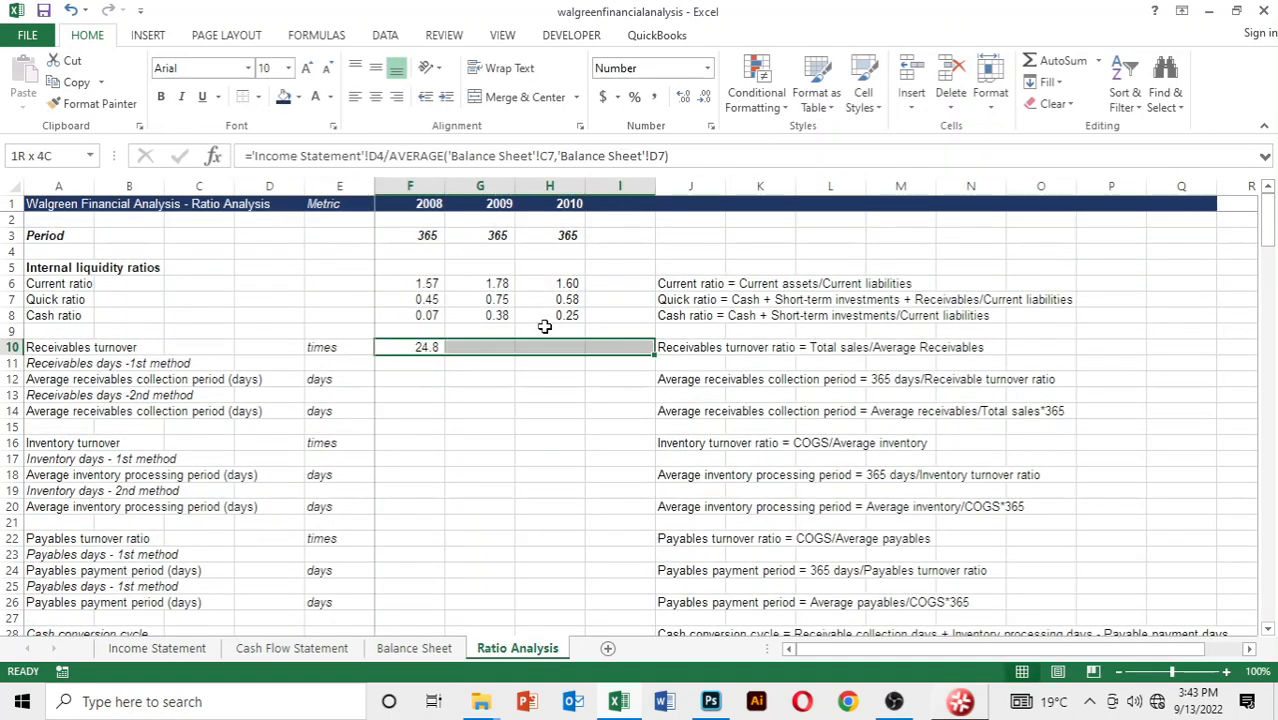
{"action": "key", "text": "shift+Left"}
{"action": "key", "text": "ctrl+r"}
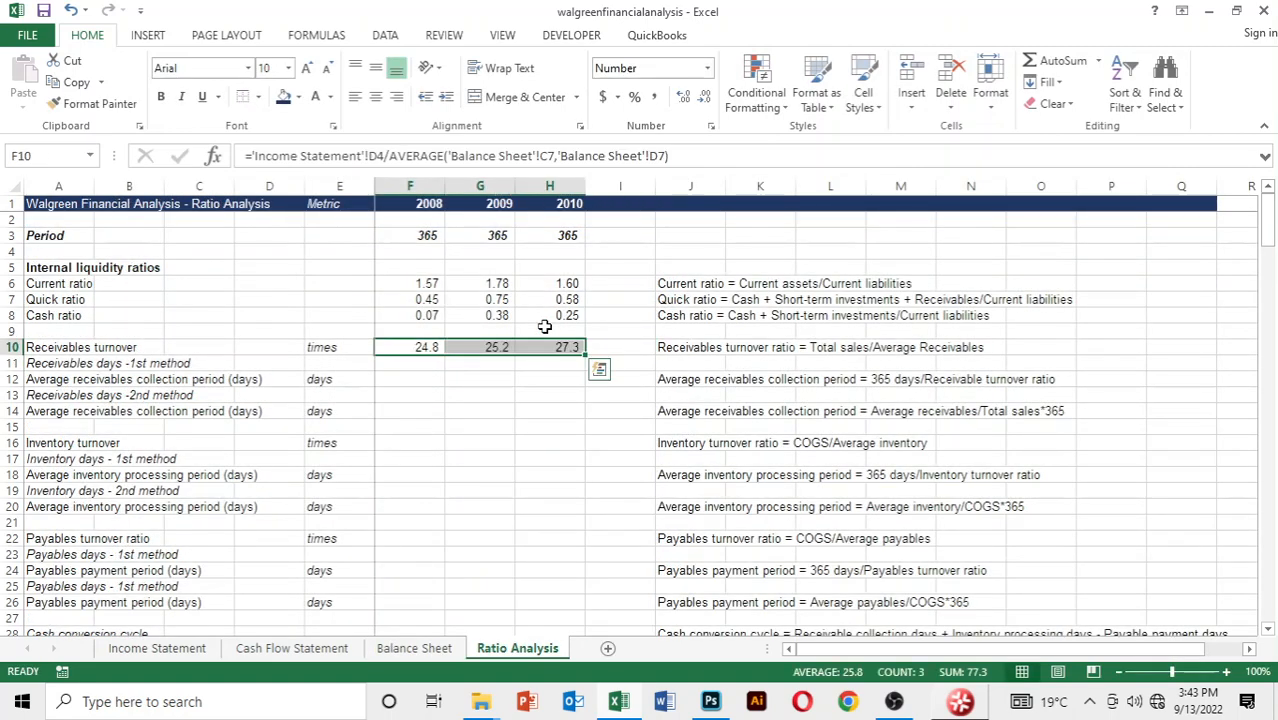
Format the receivables turnover values for 2008 to 2010 with two decimal places
{"action": "key", "text": "Down"}
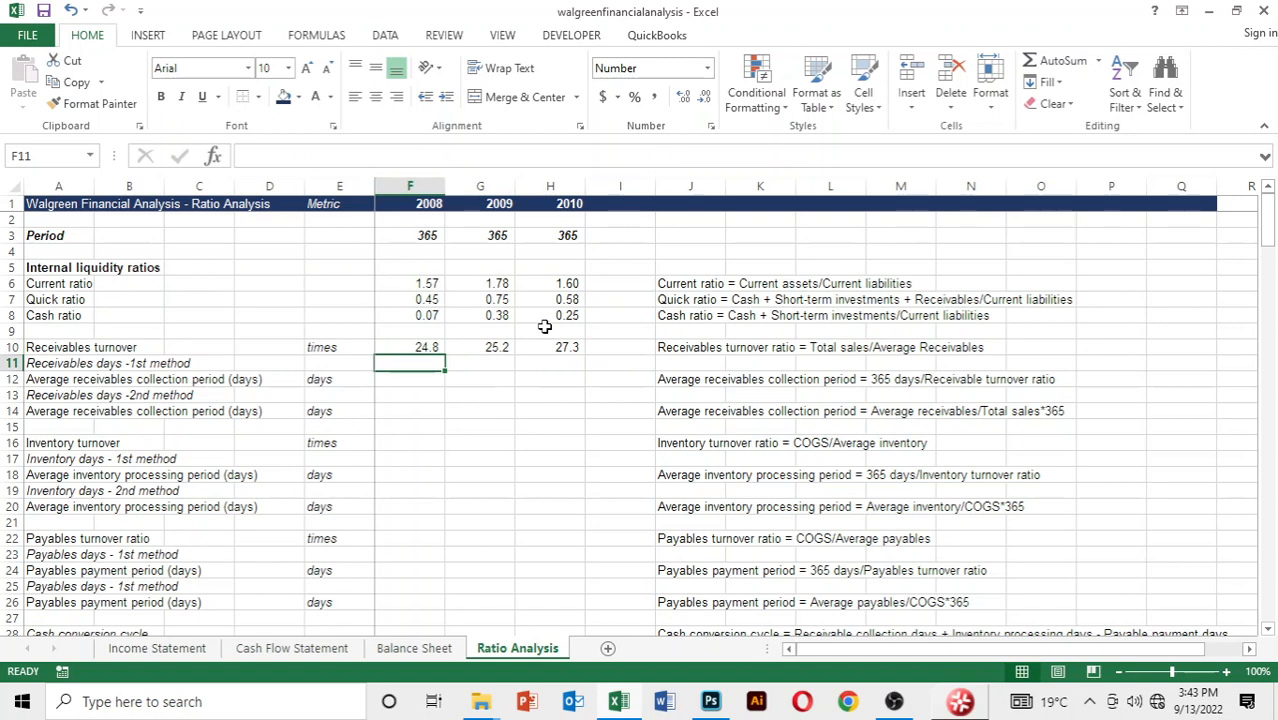
{"action": "key", "text": "Up"}
{"action": "key", "text": "shift+Right"}
{"action": "key", "text": "shift+Right"}
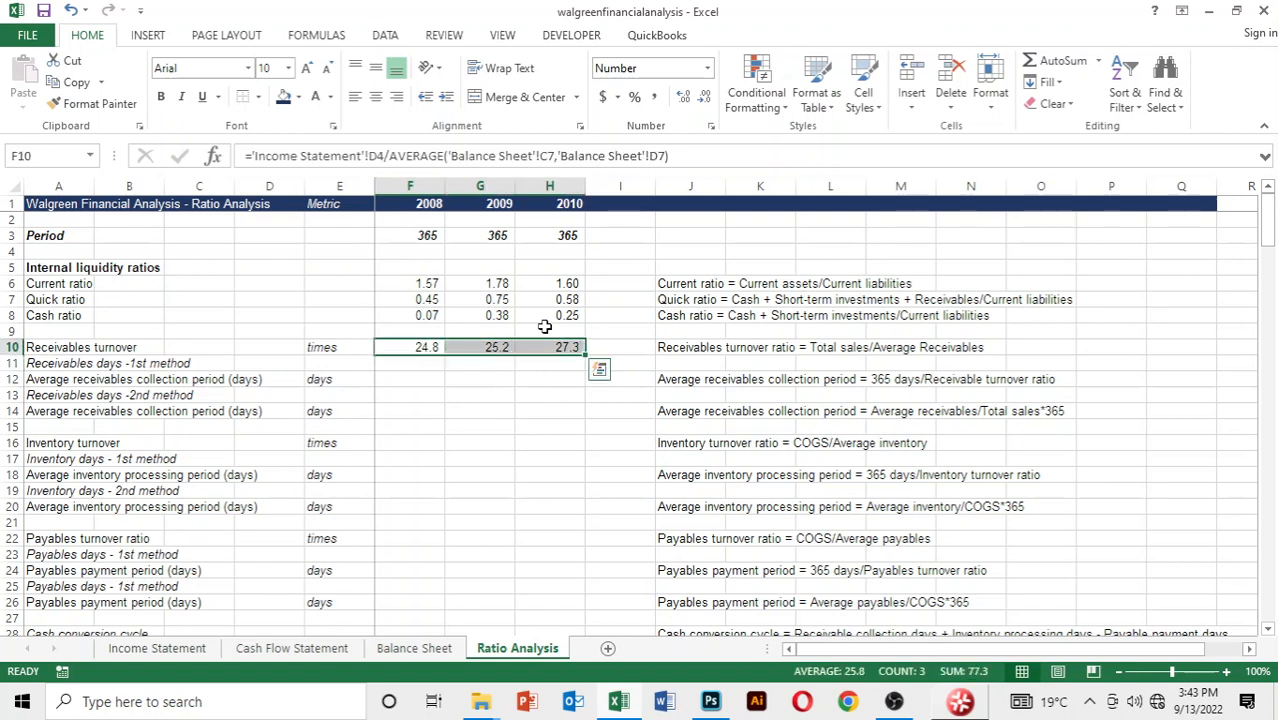
{"action": "key", "text": "alt"}
{"action": "key", "text": "h"}
{"action": "key", "text": "0"}
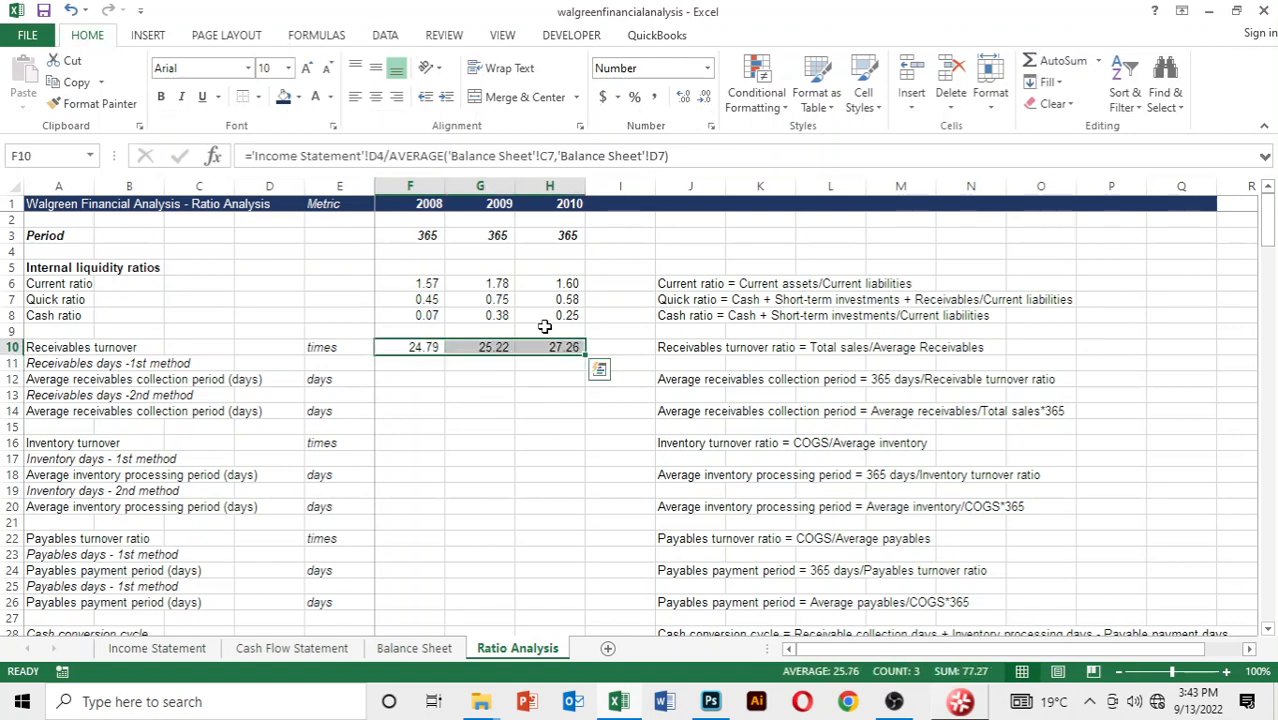
Calculate the 2008 average receivables collection period by the 1st method in F12 as period F3 divided by receivables turnover F10
{"action": "key", "text": "Down"}
{"action": "key", "text": "Down"}
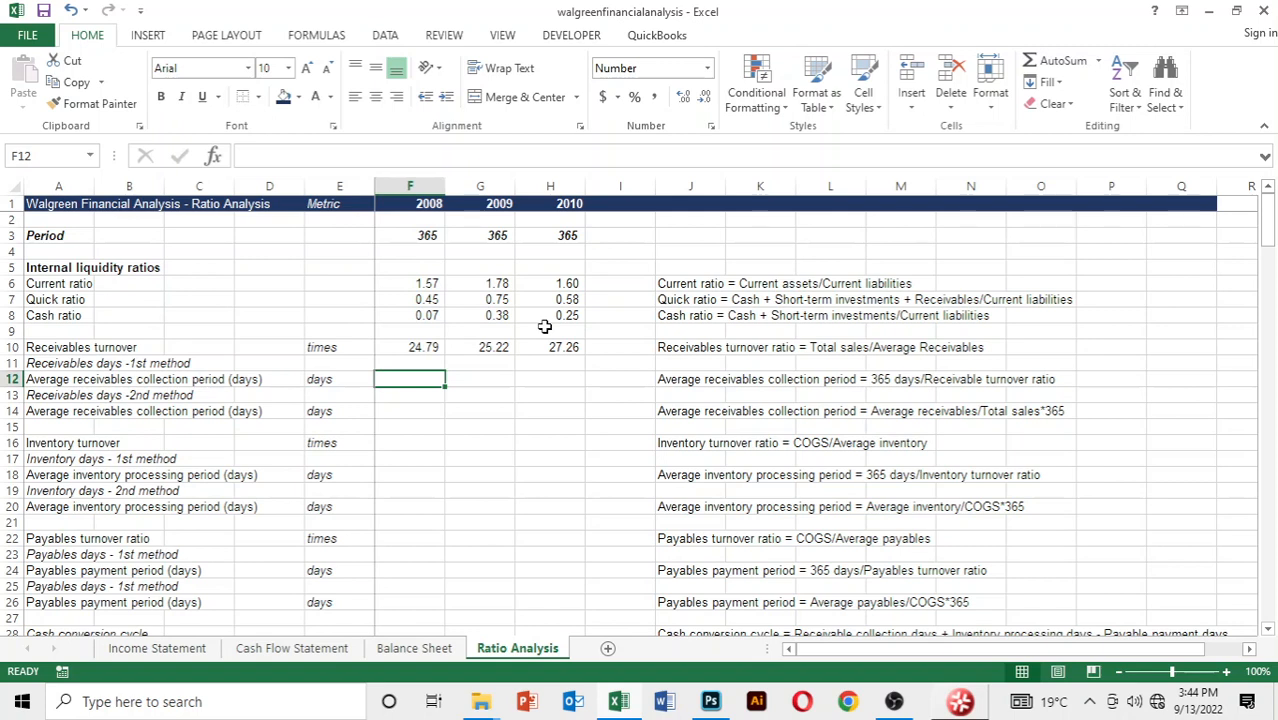
{"action": "type", "text": "="}
{"action": "key", "text": "Up"}
{"action": "key", "text": "Up"}
{"action": "key", "text": "Up"}
{"action": "key", "text": "Up"}
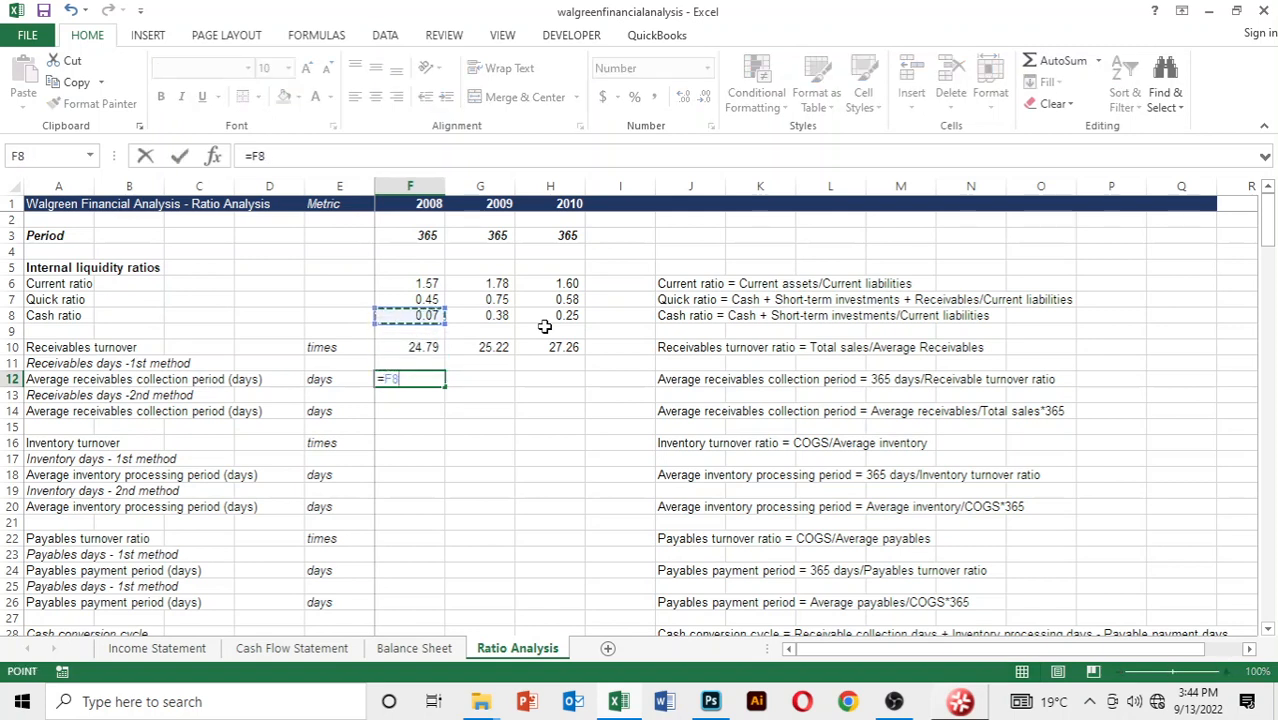
{"action": "key", "text": "Up"}
{"action": "key", "text": "Up"}
{"action": "key", "text": "Up"}
{"action": "key", "text": "Up"}
{"action": "key", "text": "Up"}
{"action": "type", "text": "/"}
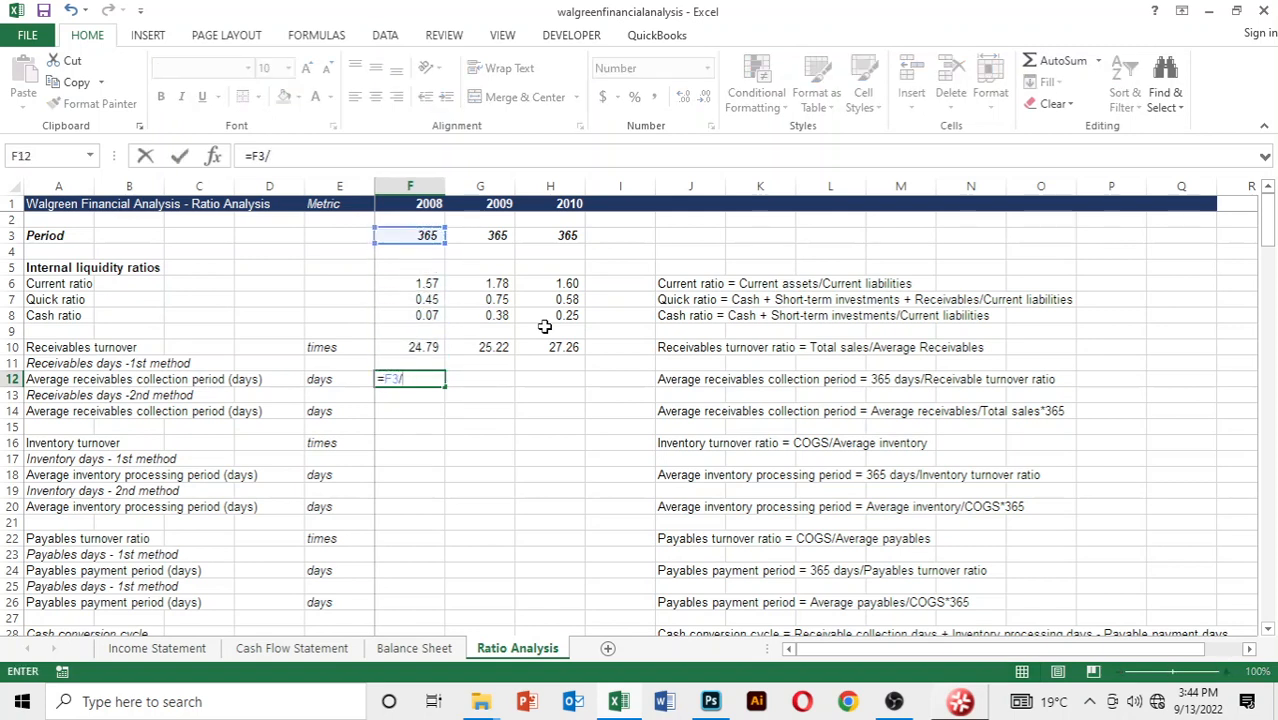
{"action": "key", "text": "Up"}
{"action": "key", "text": "Up"}
{"action": "key", "text": "Return"}
Copy the 2008 first-method average receivables collection period formula across to 2009 and 2010
{"action": "key", "text": "Up"}
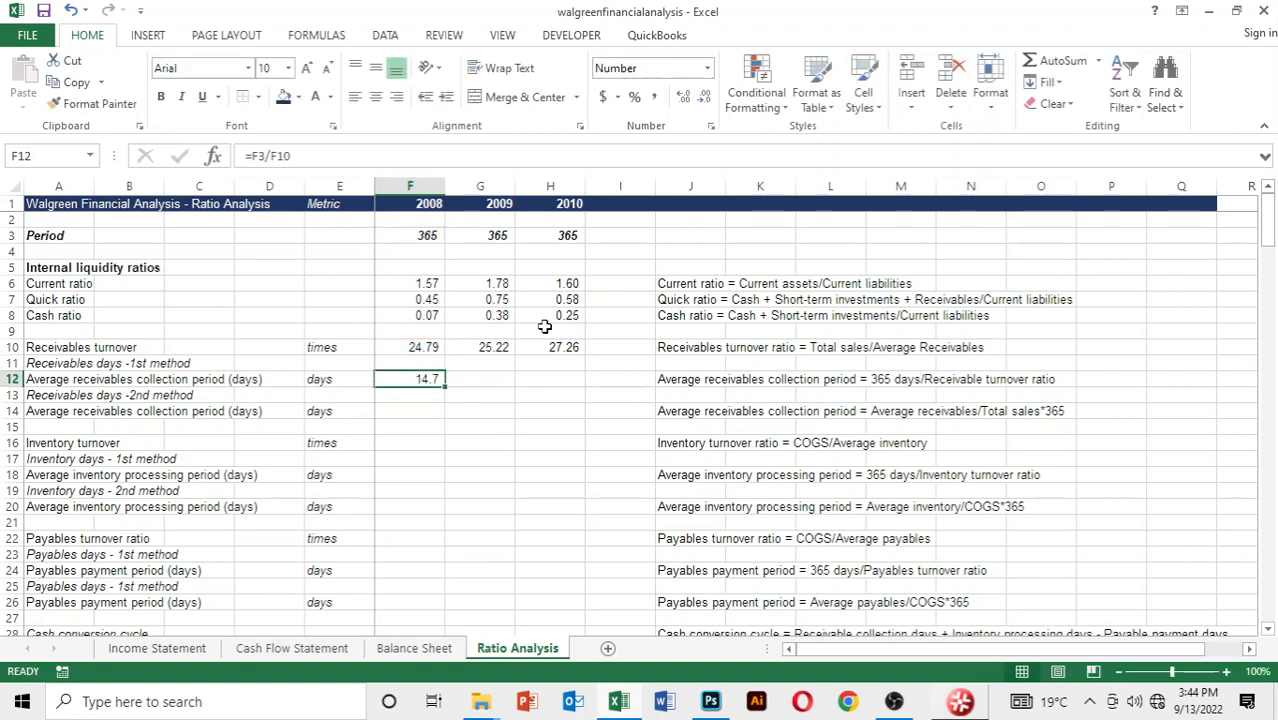
{"action": "key", "text": "shift+Right"}
{"action": "key", "text": "shift+Right"}
{"action": "key", "text": "ctrl+r"}
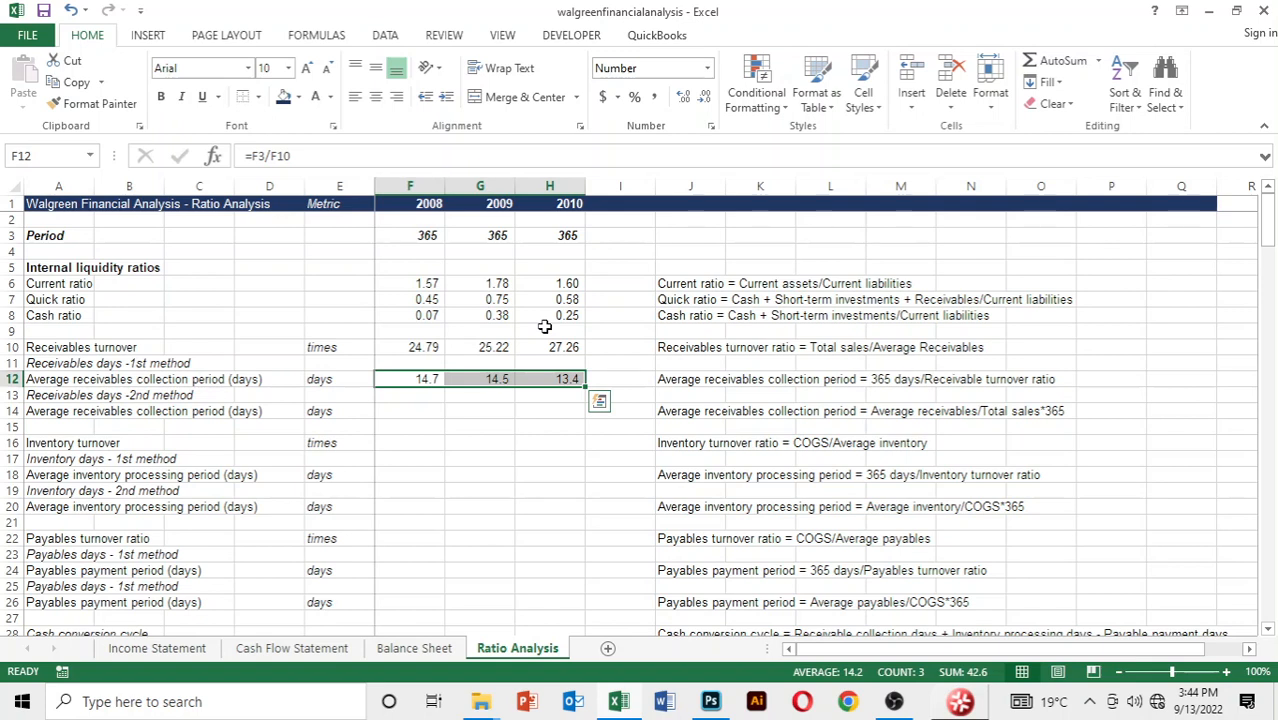
{"action": "key", "text": "shift+Left"}
{"action": "key", "text": "shift+Left"}
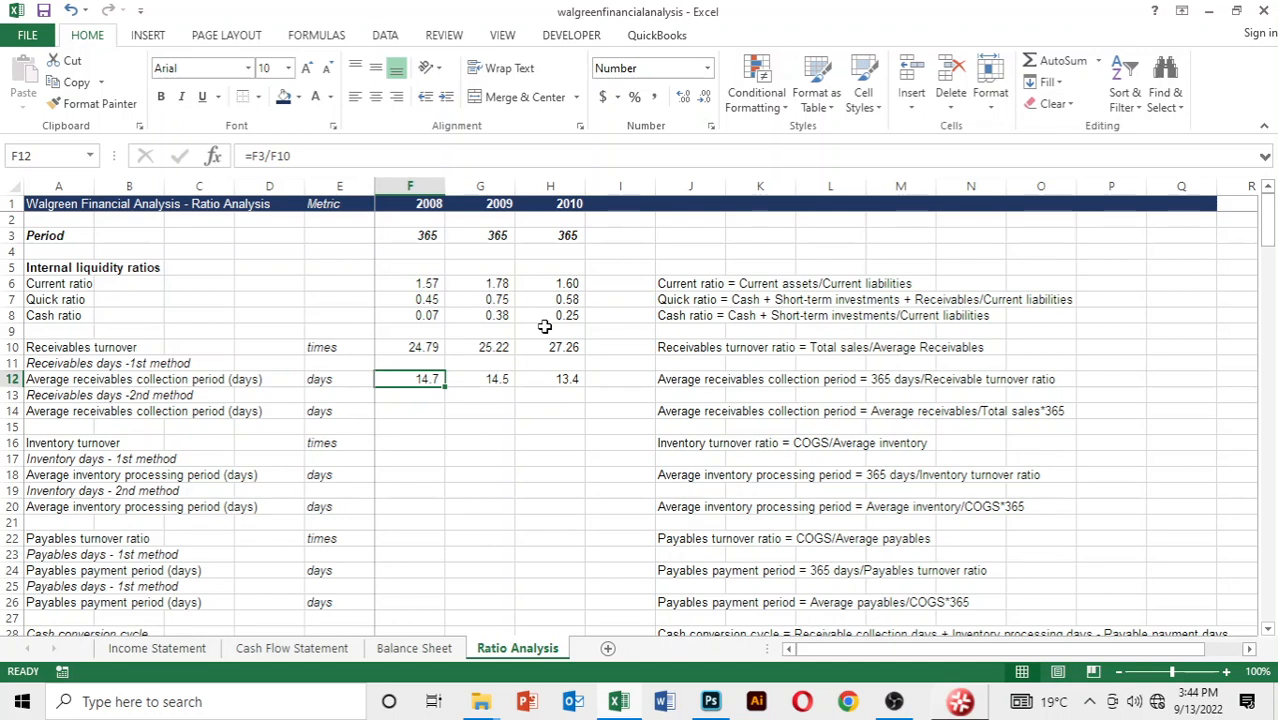
Start the 2nd-method collection period formula in F14 with AVERAGE, referencing 2007 accounts receivable, cell C7 of the Balance Sheet
{"action": "key", "text": "Down"}
{"action": "key", "text": "Down"}
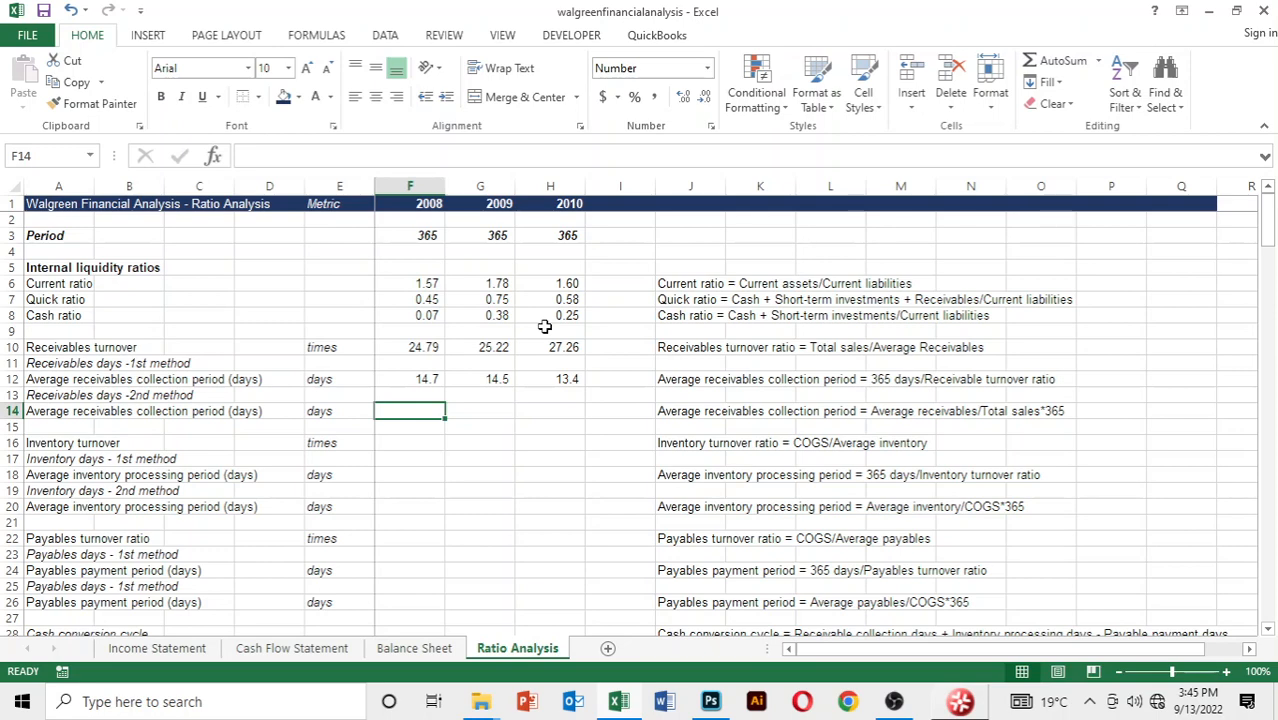
{"action": "type", "text": "=ave"}
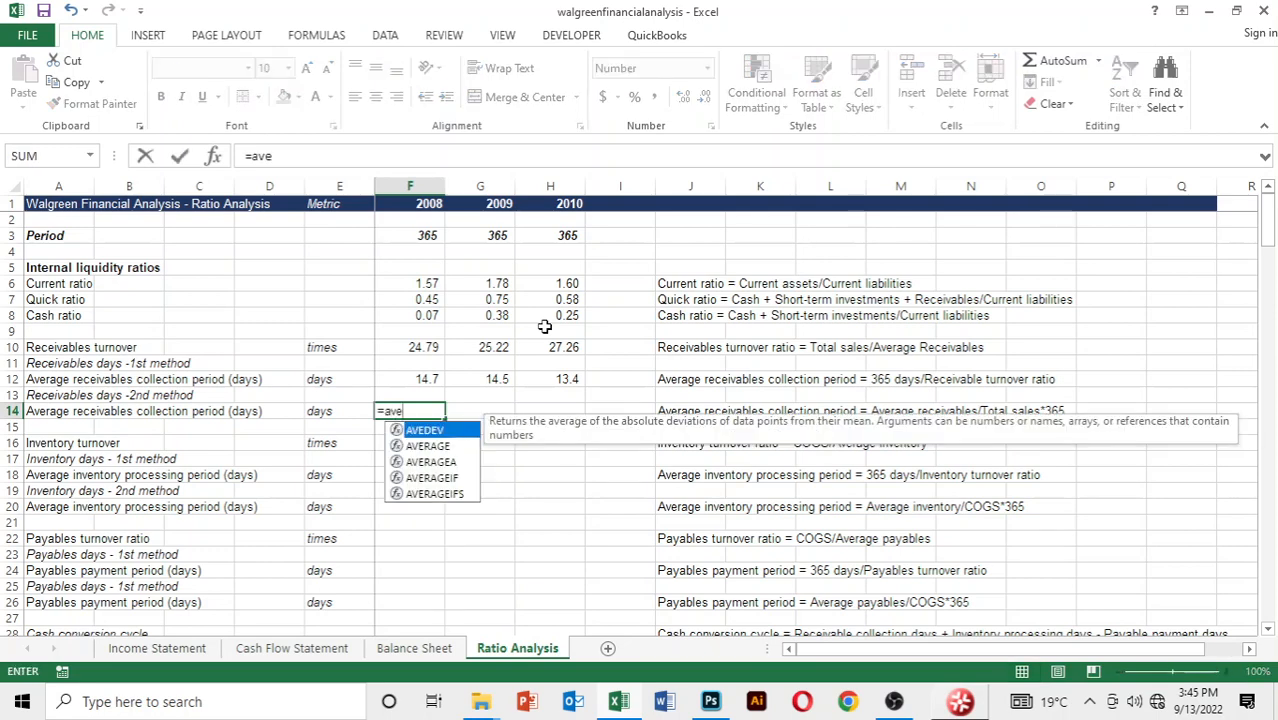
{"action": "type", "text": "rage("}
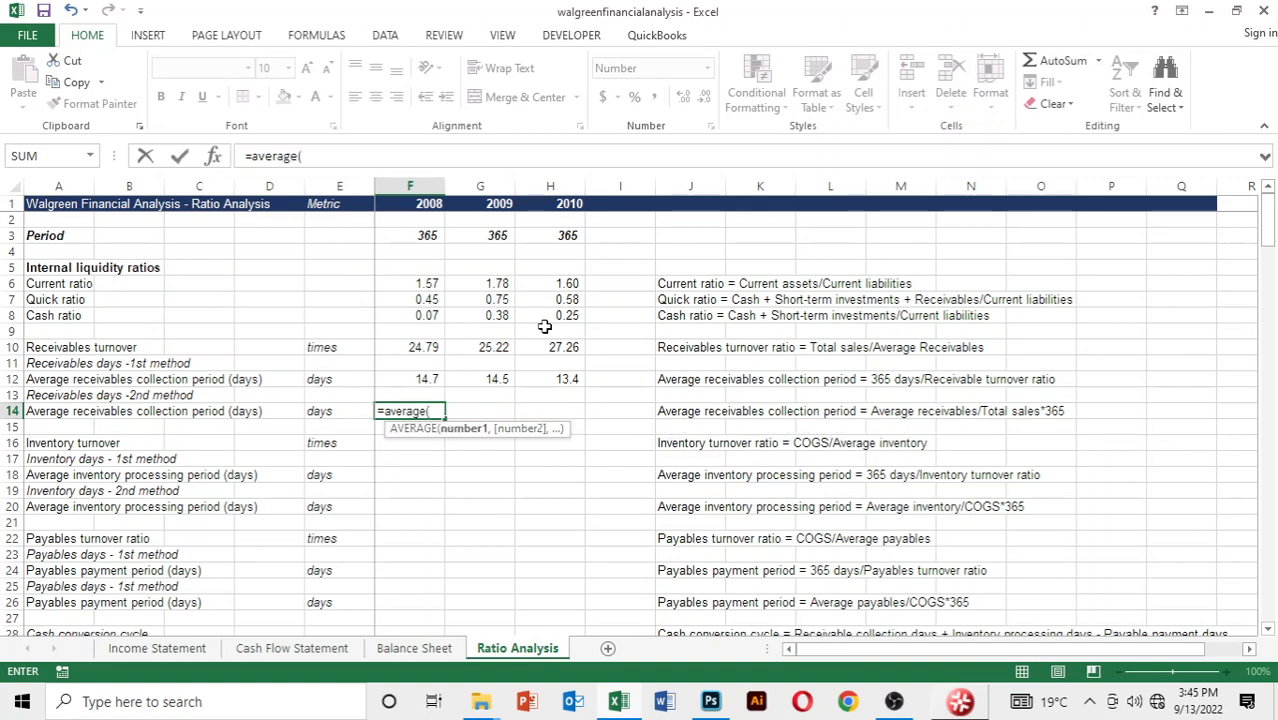
{"action": "key", "text": "ctrl+Page_Up"}
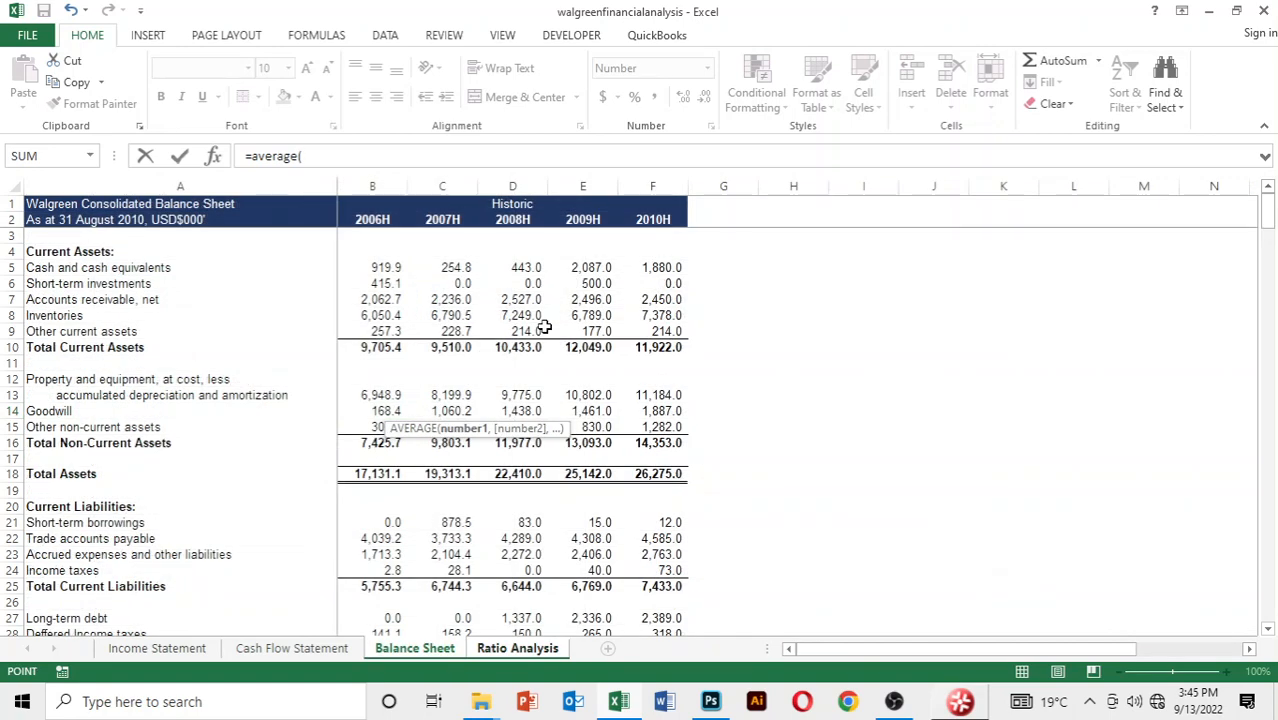
{"action": "key", "text": "Down"}
{"action": "key", "text": "Down"}
{"action": "key", "text": "Down"}
{"action": "key", "text": "Down"}
{"action": "key", "text": "Right"}
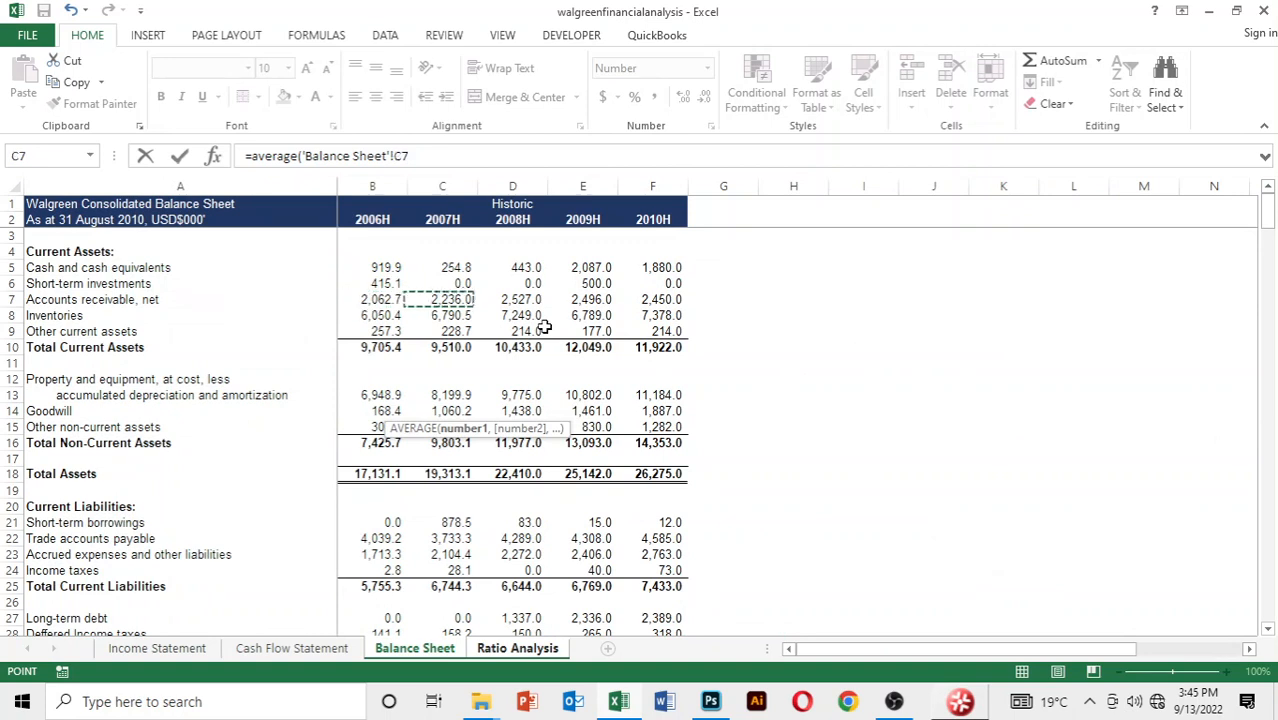
Add 2008 accounts receivable, cell D7 of the Balance Sheet, as the second argument, close the AVERAGE function and append a division operator
{"action": "type", "text": ","}
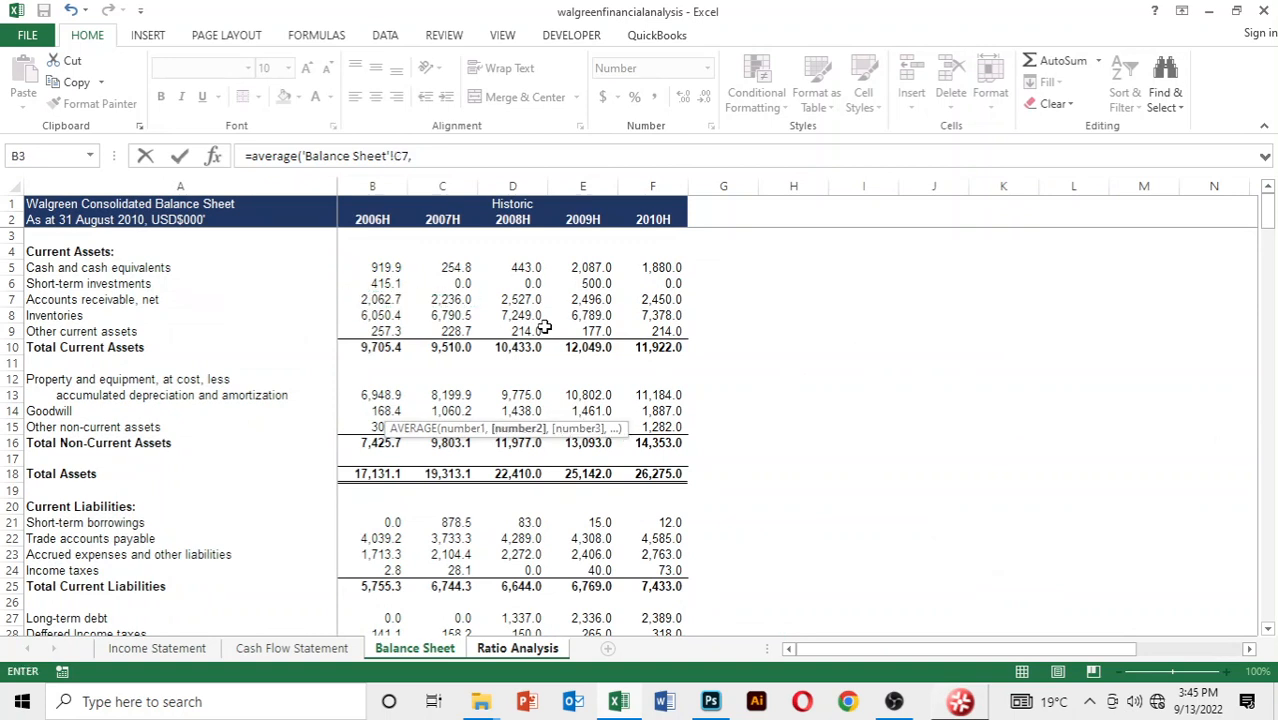
{"action": "key", "text": "Down"}
{"action": "key", "text": "Down"}
{"action": "key", "text": "Down"}
{"action": "key", "text": "Down"}
{"action": "key", "text": "Right"}
{"action": "key", "text": "Right"}
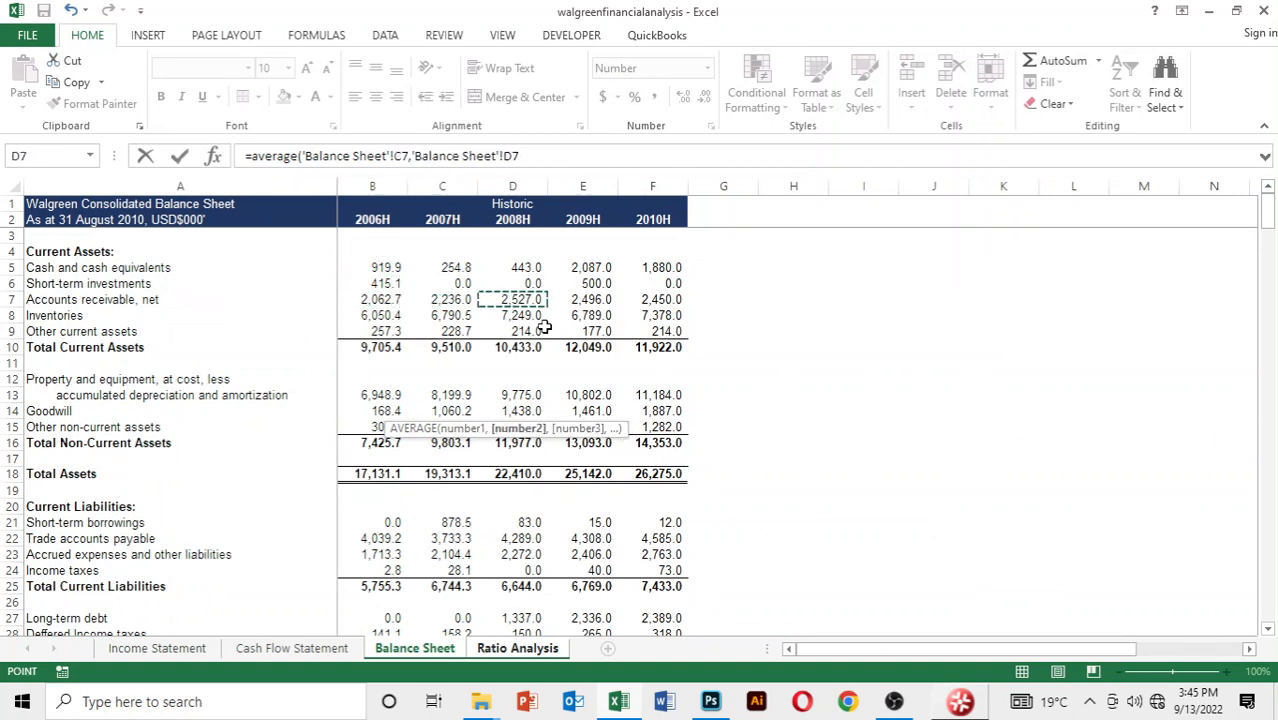
{"action": "type", "text": ")/"}
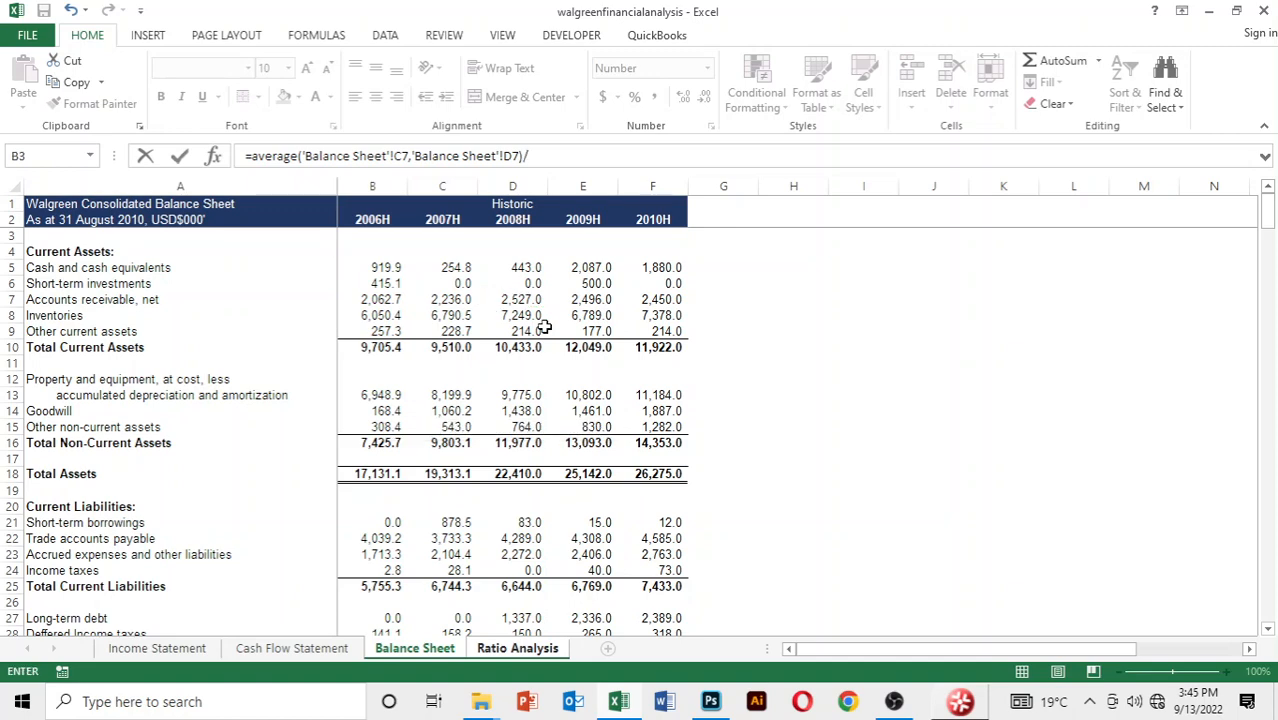
Finish the F14 collection period formula by dividing by 2008 net sales, Income Statement cell D4, and multiplying by 365
{"action": "key", "text": "ctrl+Page_Up"}
{"action": "key", "text": "ctrl+Page_Up"}
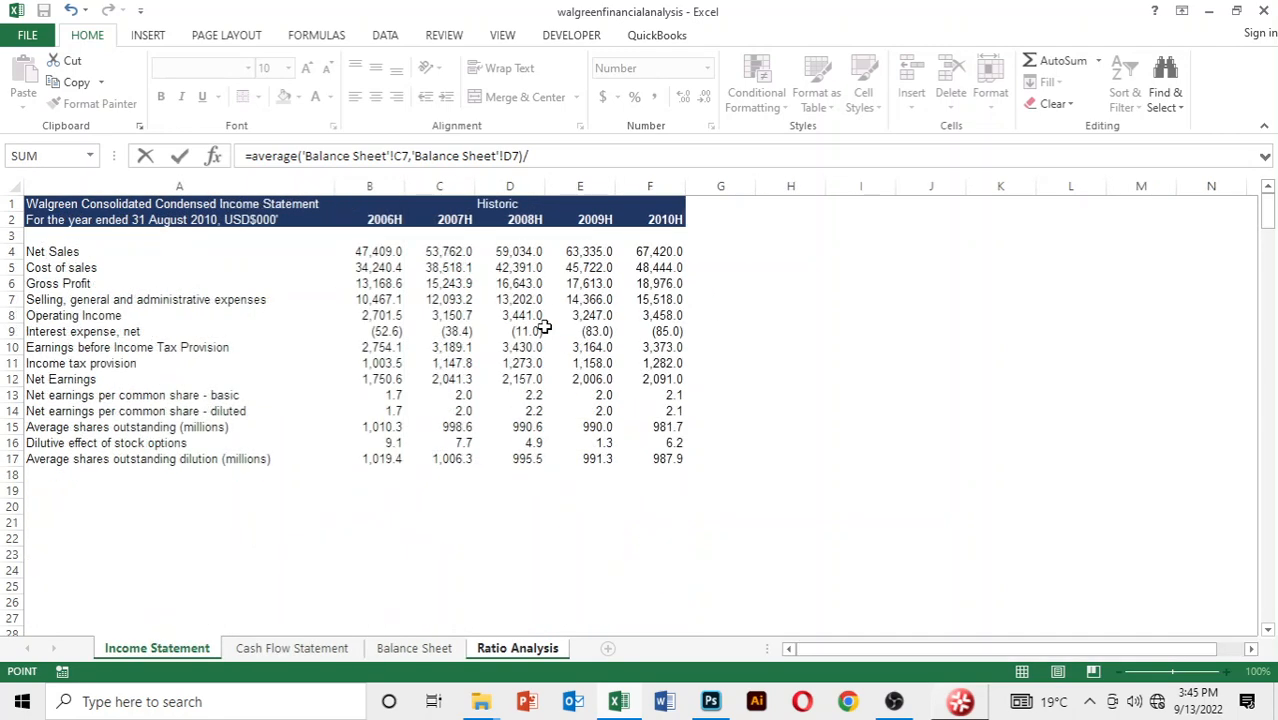
{"action": "key", "text": "Down"}
{"action": "key", "text": "Down"}
{"action": "key", "text": "Down"}
{"action": "key", "text": "Right"}
{"action": "key", "text": "Right"}
{"action": "key", "text": "Right"}
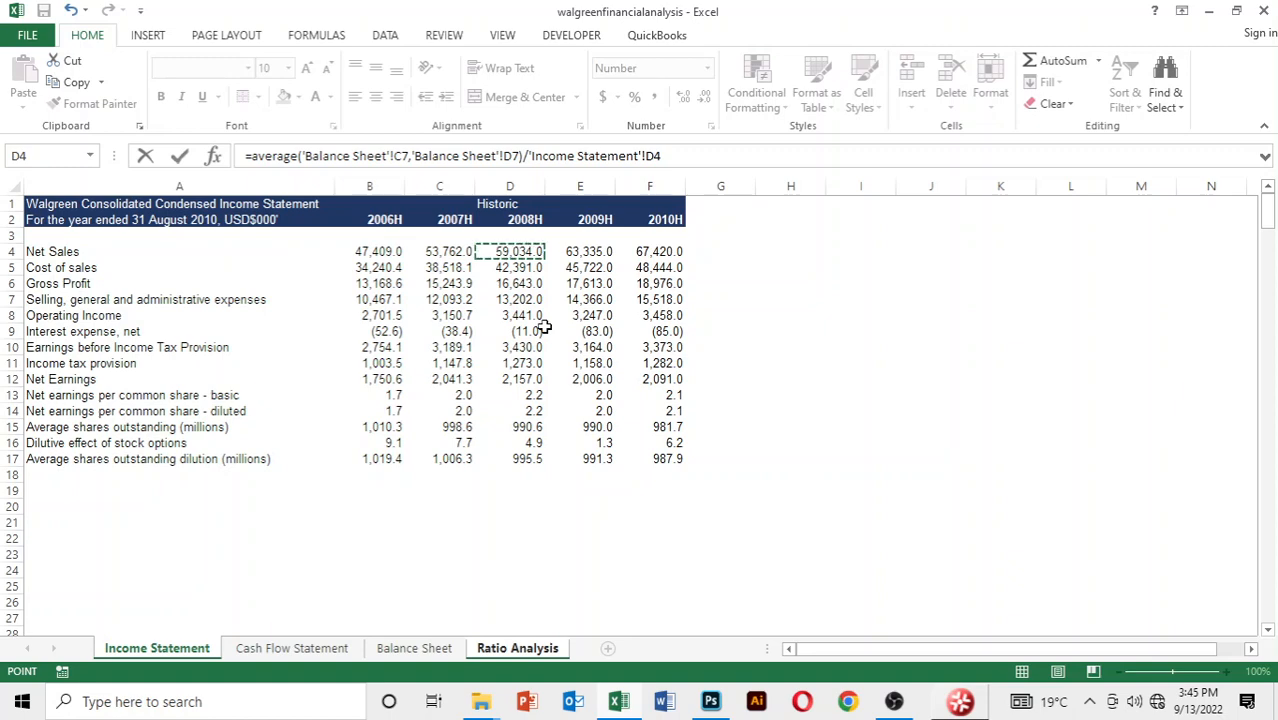
{"action": "type", "text": "*365"}
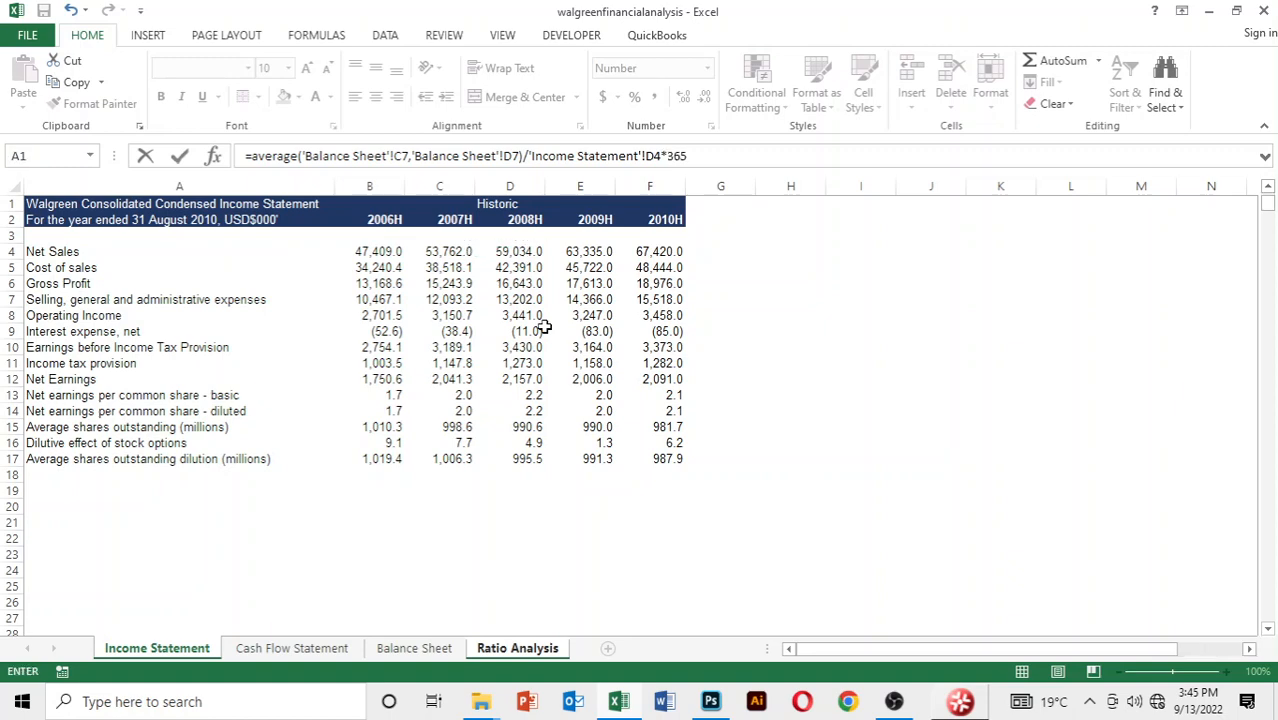
{"action": "key", "text": "Return"}
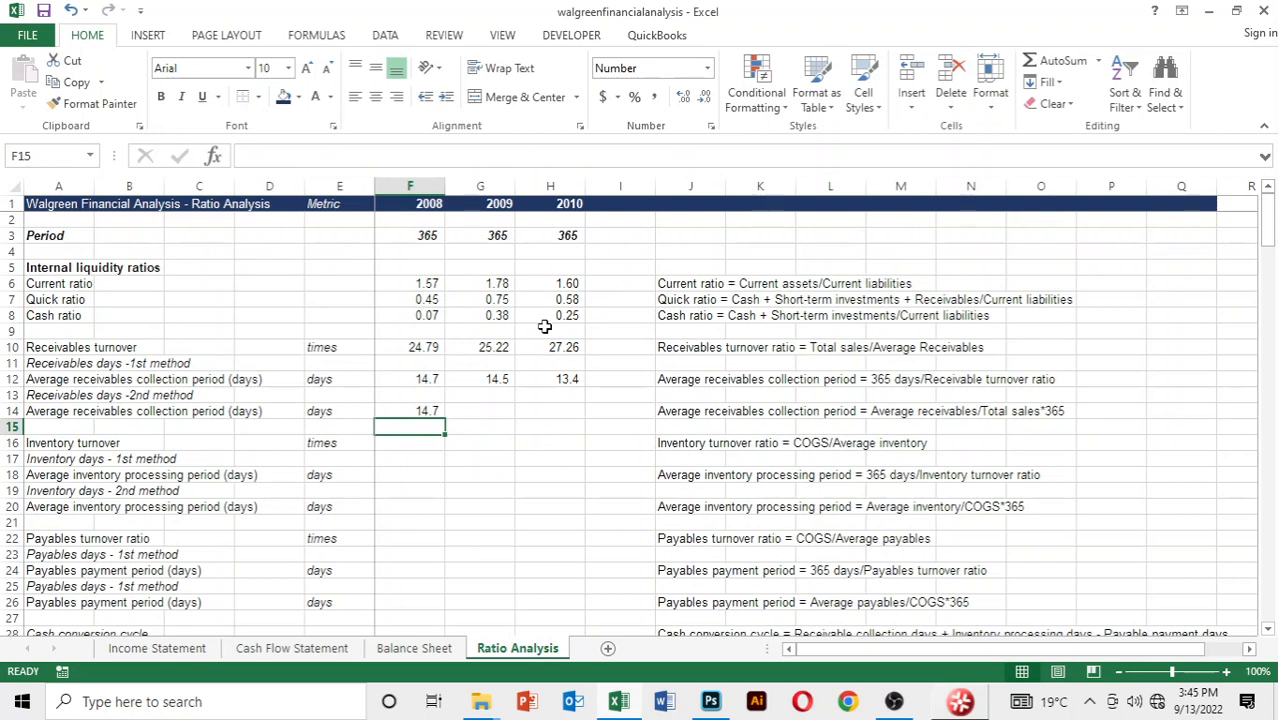
Copy the 2008 second-method average receivables collection period formula in F14 across to 2009 and 2010
{"action": "key", "text": "Up"}
{"action": "key", "text": "shift+Right"}
{"action": "key", "text": "shift+Right"}
{"action": "key", "text": "ctrl+r"}
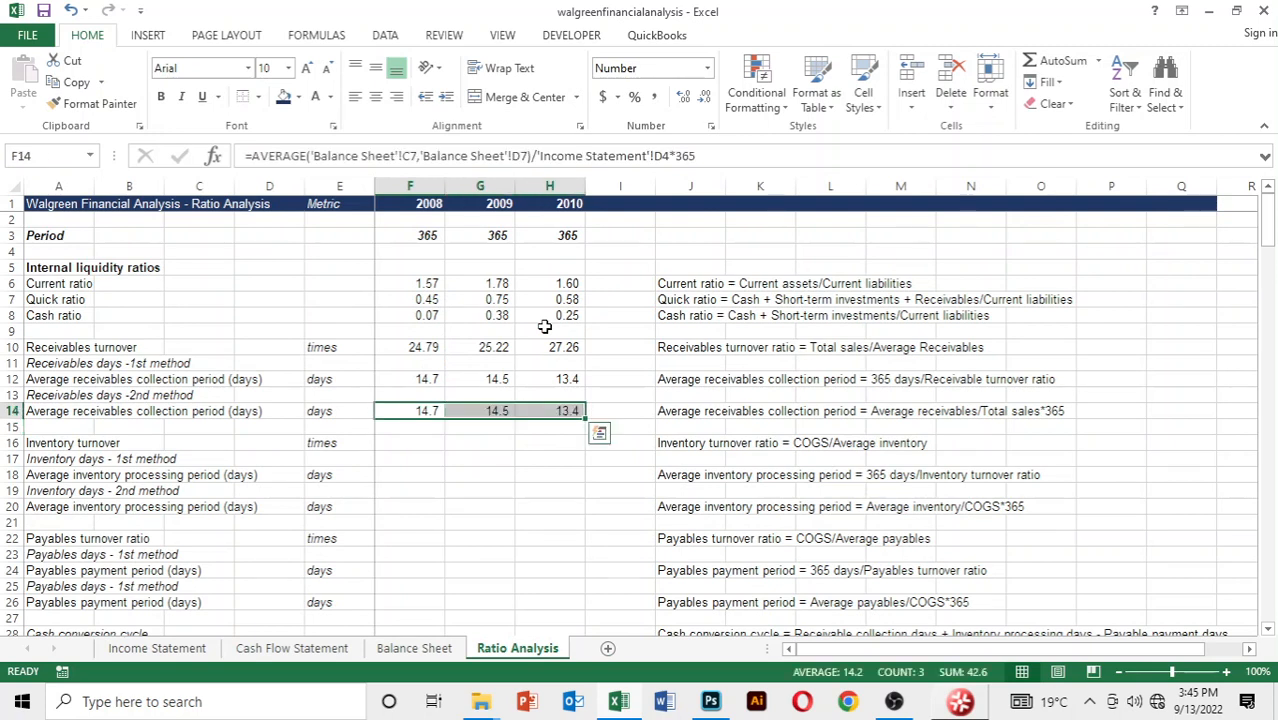
Look over the inventory, payables and cash conversion cycle rows and their formula notes below the receivables ratios
{"action": "key", "text": "Down"}
{"action": "key", "text": "Down"}
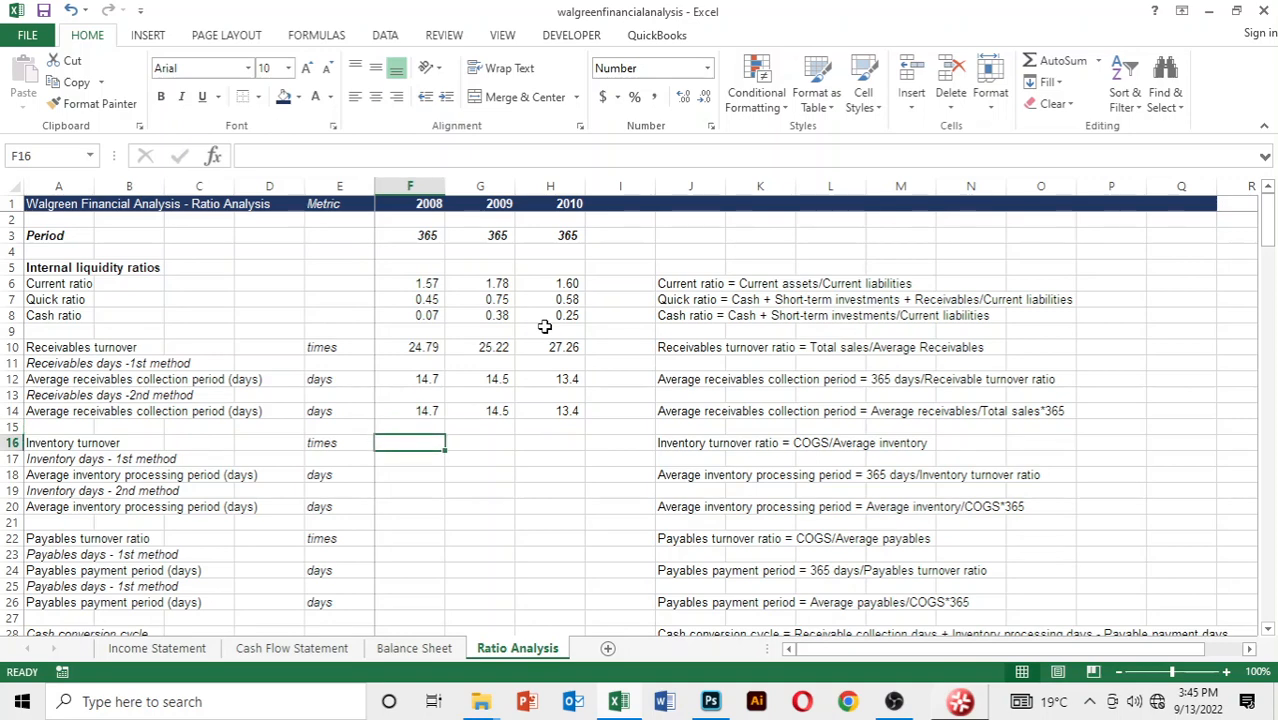
{"action": "key", "text": "Down"}
{"action": "key", "text": "Down"}
{"action": "key", "text": "Down"}
{"action": "key", "text": "Down"}
{"action": "key", "text": "Down"}
{"action": "key", "text": "Down"}
{"action": "key", "text": "Down"}
{"action": "key", "text": "Down"}
{"action": "key", "text": "Down"}
{"action": "key", "text": "Down"}
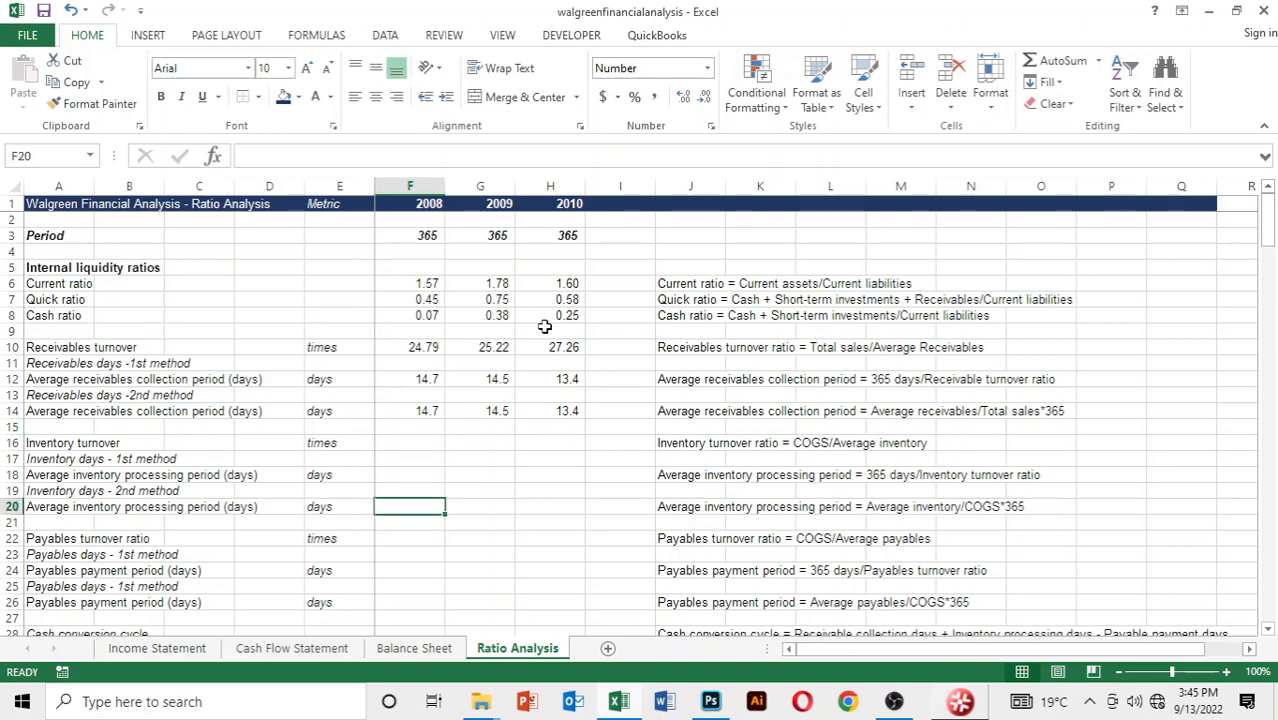
{"action": "key", "text": "Down"}
{"action": "key", "text": "Down"}
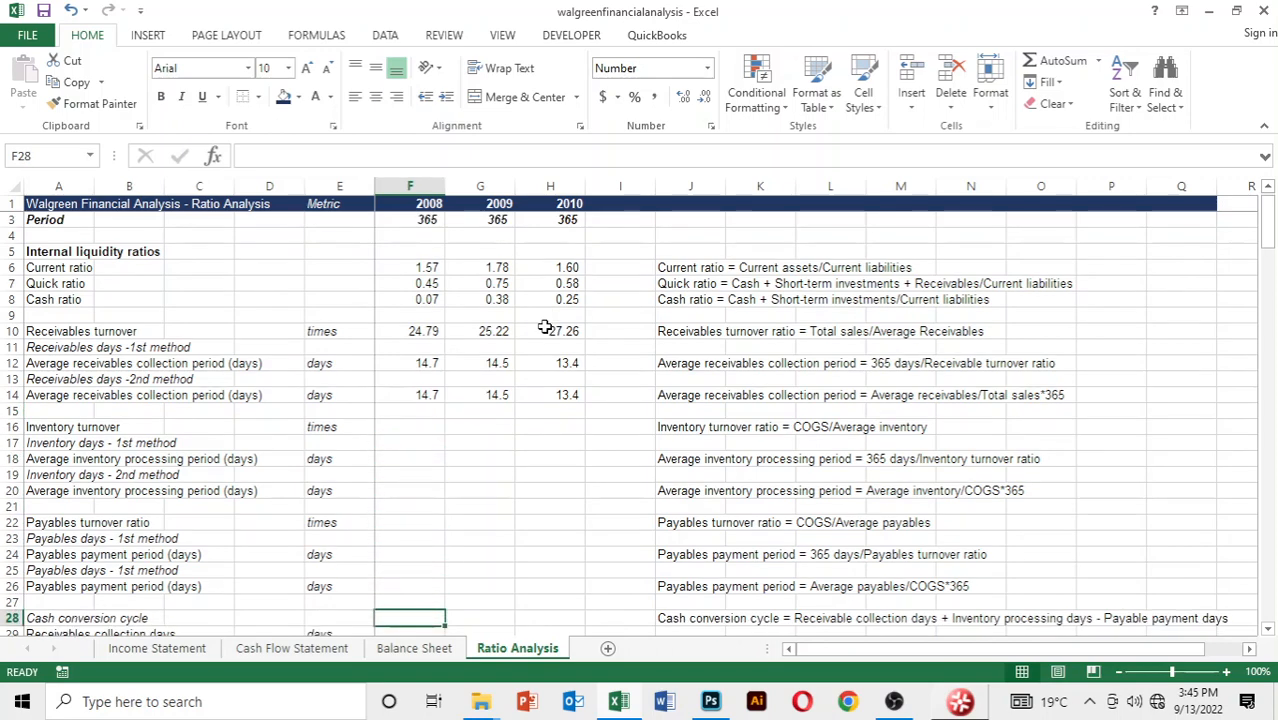
{"action": "key", "text": "Up"}
{"action": "key", "text": "Up"}
{"action": "key", "text": "Up"}
{"action": "key", "text": "Up"}
{"action": "key", "text": "Up"}
{"action": "key", "text": "Up"}
{"action": "key", "text": "Up"}
{"action": "key", "text": "Up"}
{"action": "key", "text": "Up"}
{"action": "key", "text": "Up"}
{"action": "key", "text": "Up"}
{"action": "key", "text": "Up"}
{"action": "key", "text": "Up"}
{"action": "key", "text": "Up"}
{"action": "key", "text": "Up"}
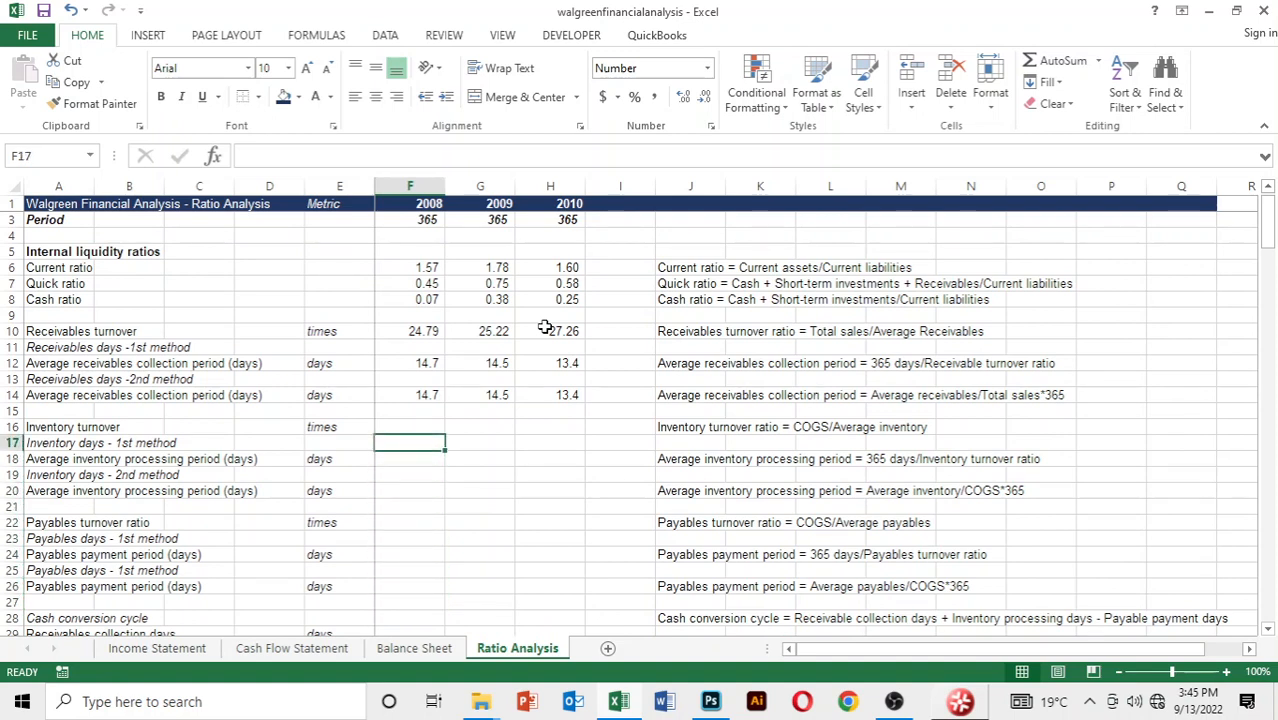
Review the 2008 receivables turnover formula and the collection period formulas of both methods in column F
{"action": "key", "text": "Down"}
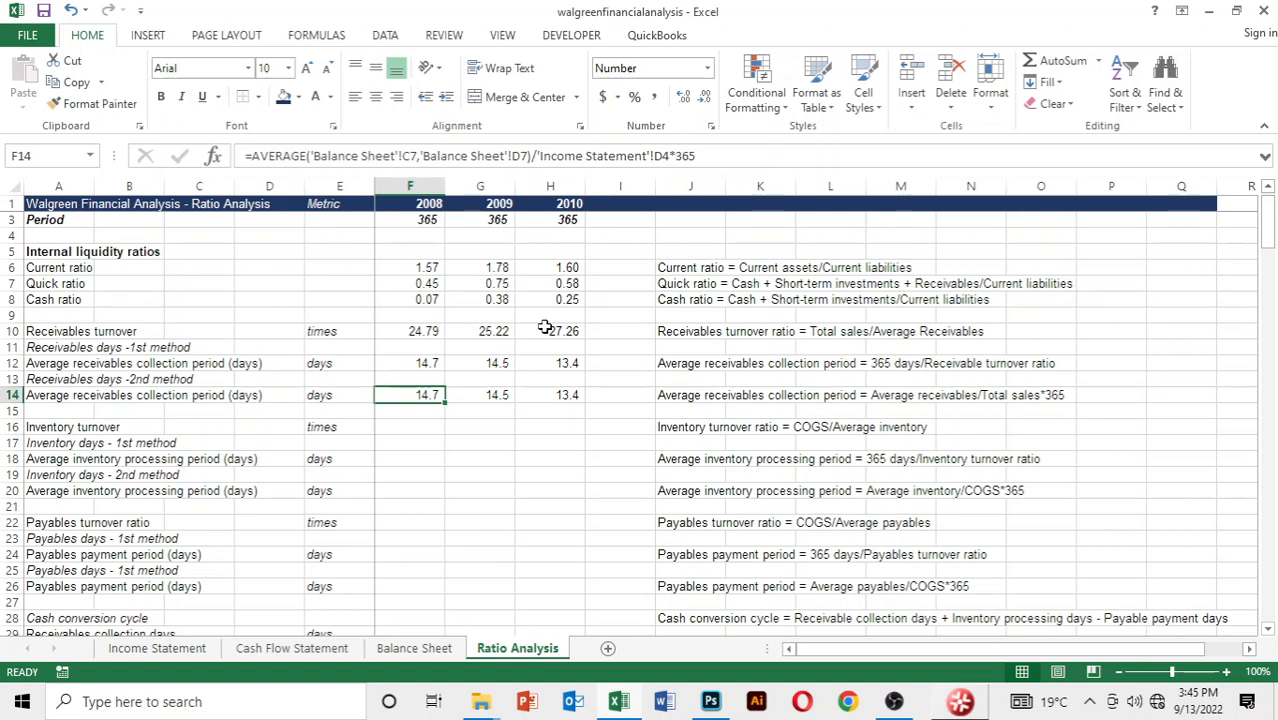
{"action": "key", "text": "Down"}
{"action": "key", "text": "Down"}
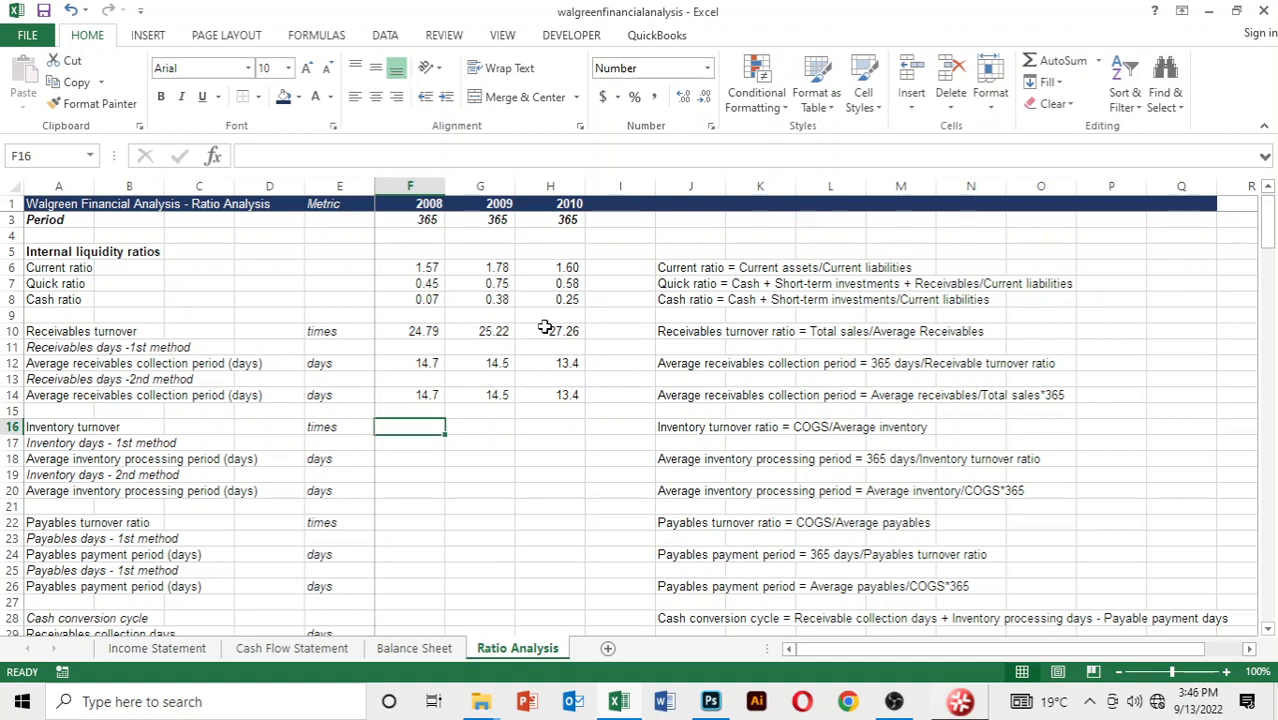
{"action": "key", "text": "Up"}
{"action": "key", "text": "Up"}
{"action": "key", "text": "Up"}
{"action": "key", "text": "Up"}
{"action": "key", "text": "Up"}
{"action": "key", "text": "Up"}
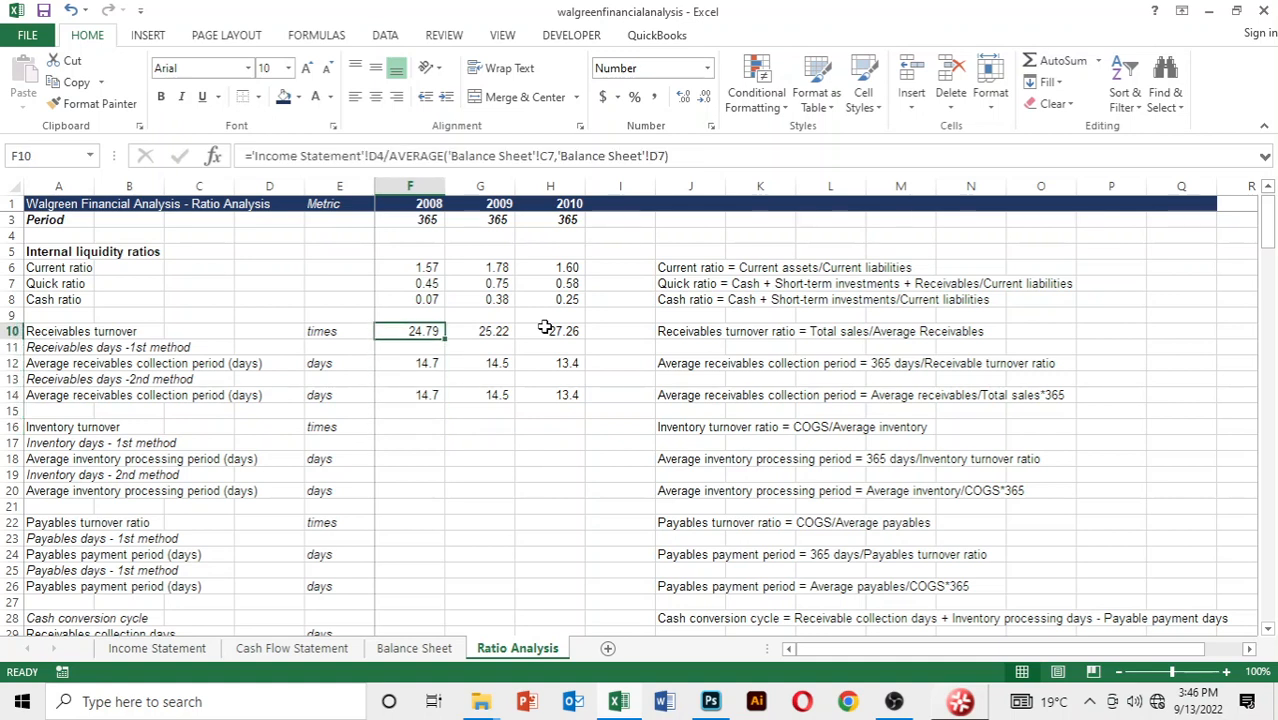
{"action": "key", "text": "Down"}
{"action": "key", "text": "Down"}
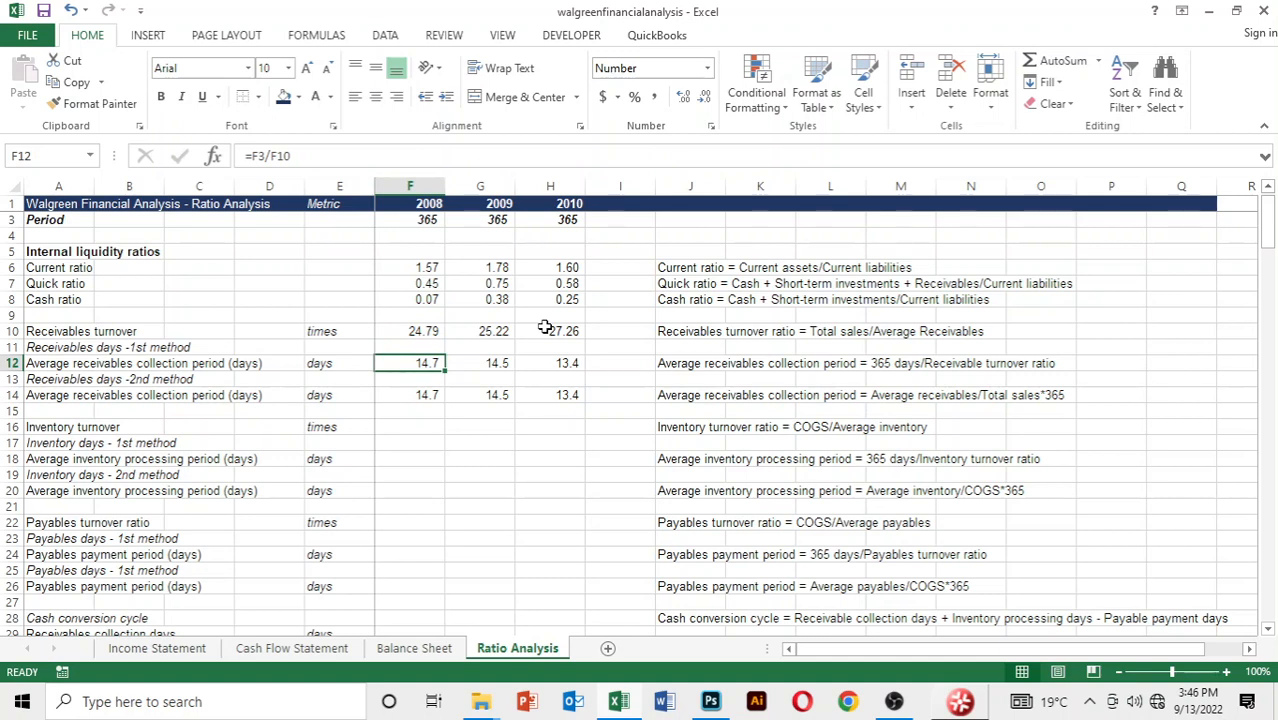
{"action": "key", "text": "Down"}
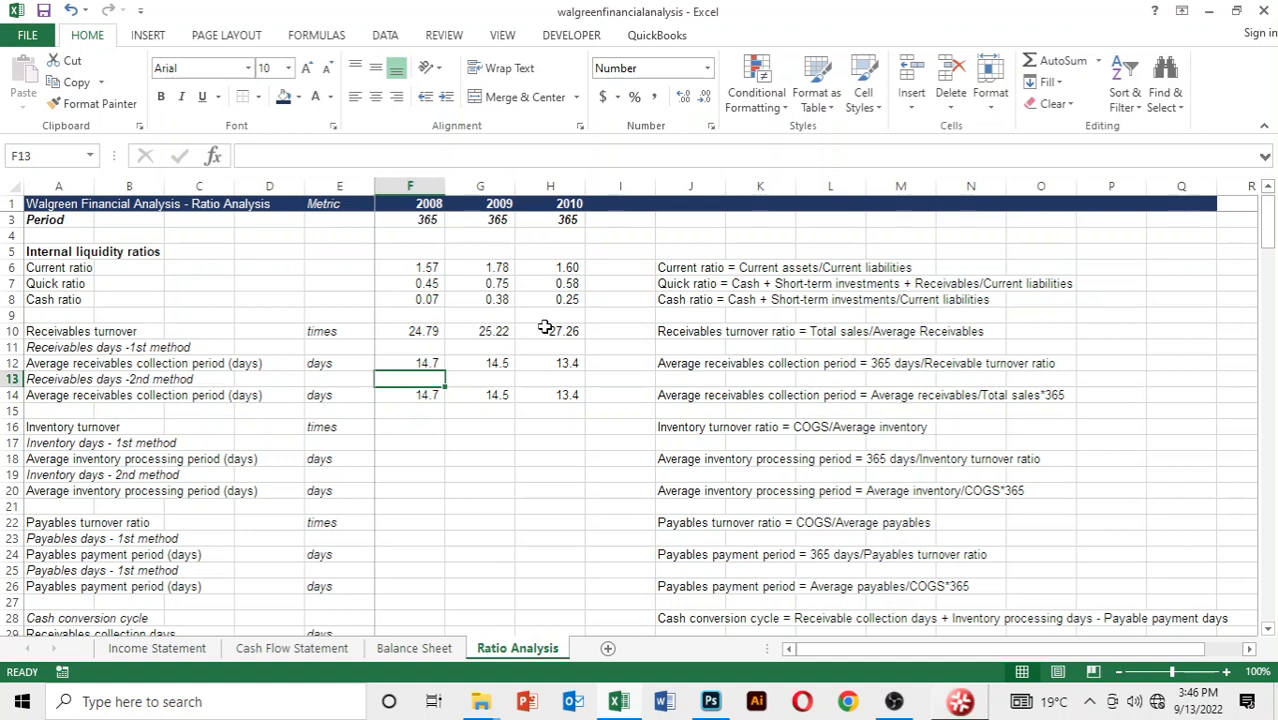
Start the 2008 inventory turnover formula in F16 with 2008 cost of sales, cell D5 of the Income Statement
{"action": "key", "text": "Down"}
{"action": "key", "text": "Down"}
{"action": "key", "text": "Down"}
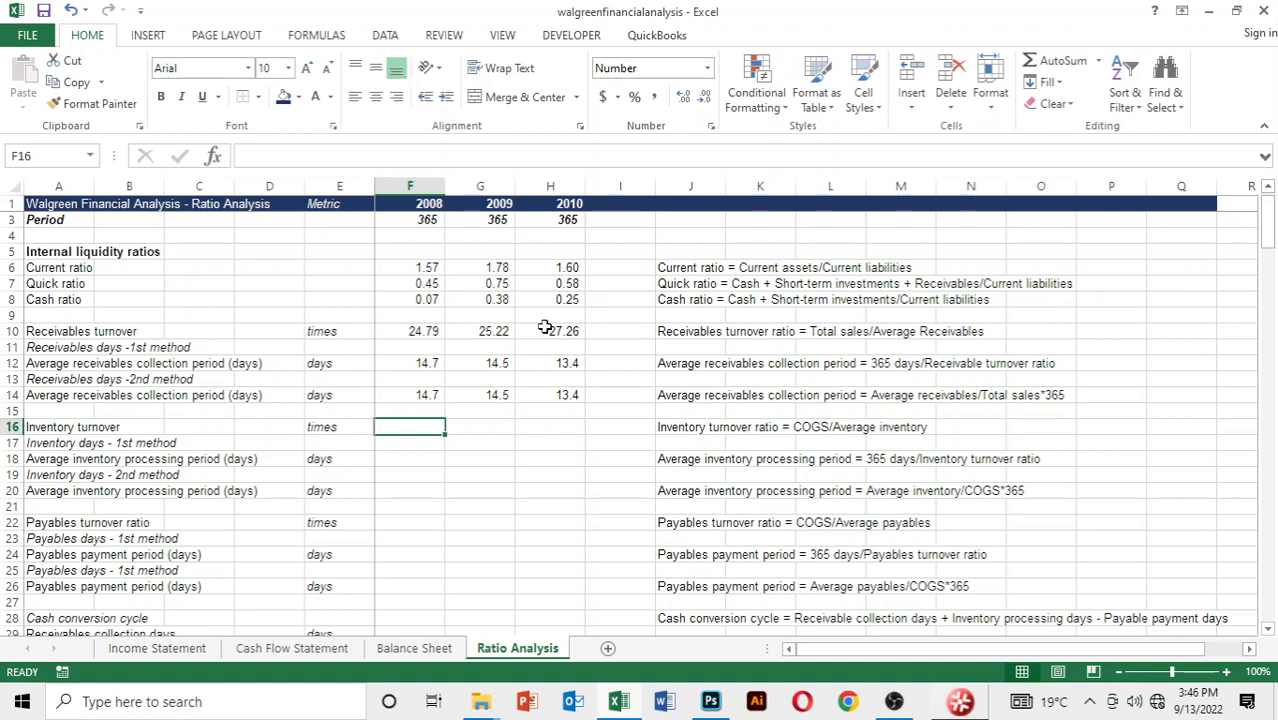
{"action": "type", "text": "="}
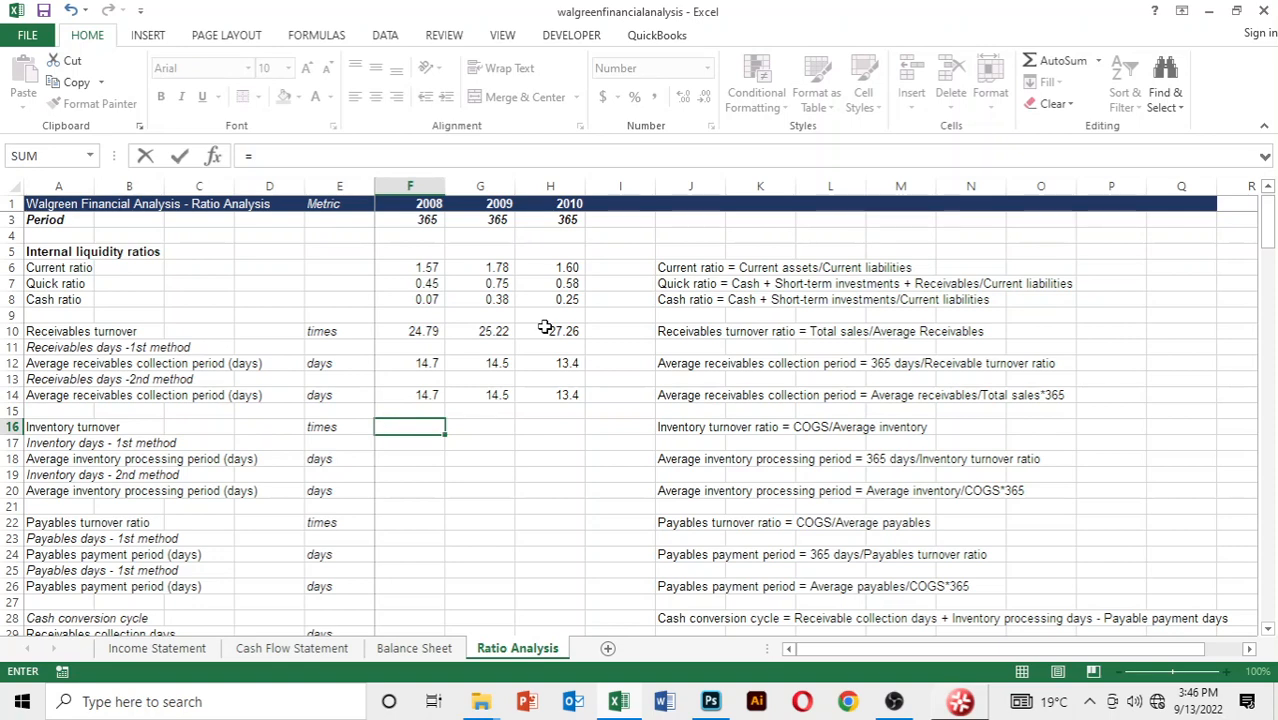
{"action": "key", "text": "ctrl+Page_Up"}
{"action": "key", "text": "ctrl+Page_Up"}
{"action": "key", "text": "ctrl+Page_Up"}
{"action": "key", "text": "Down"}
{"action": "key", "text": "Down"}
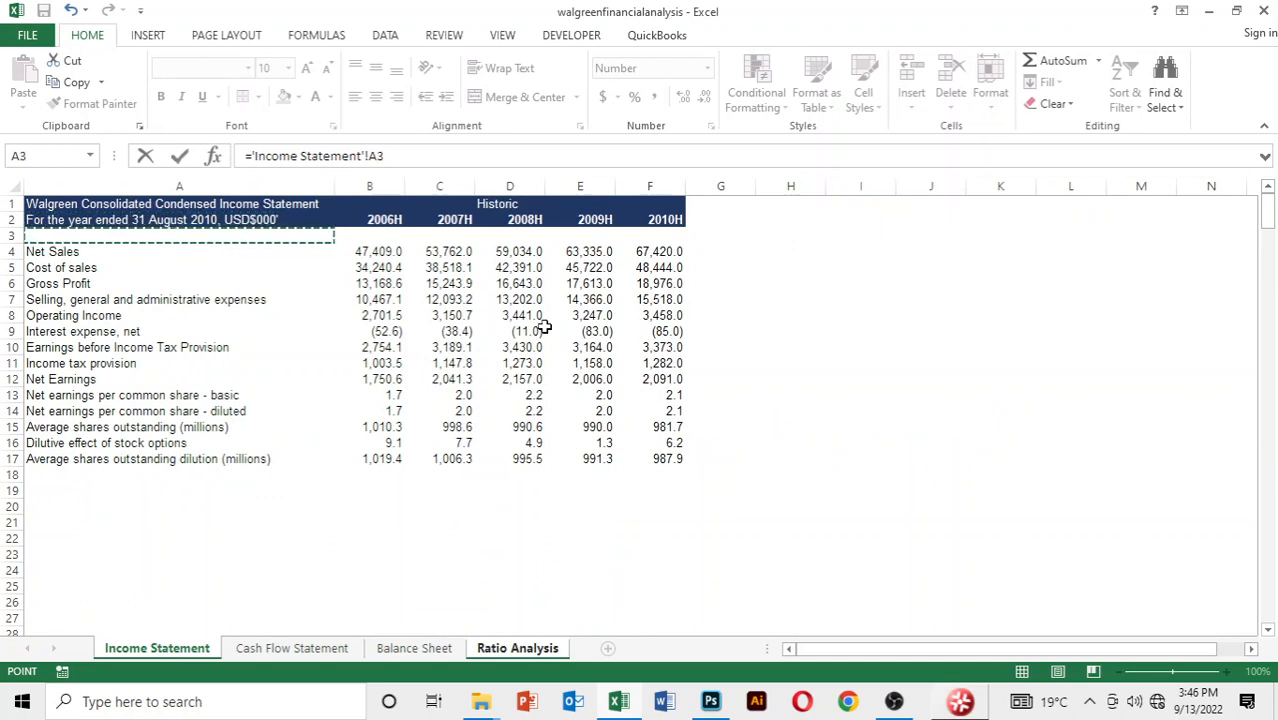
{"action": "key", "text": "Down"}
{"action": "key", "text": "Down"}
{"action": "key", "text": "Right"}
{"action": "key", "text": "Right"}
{"action": "key", "text": "Right"}
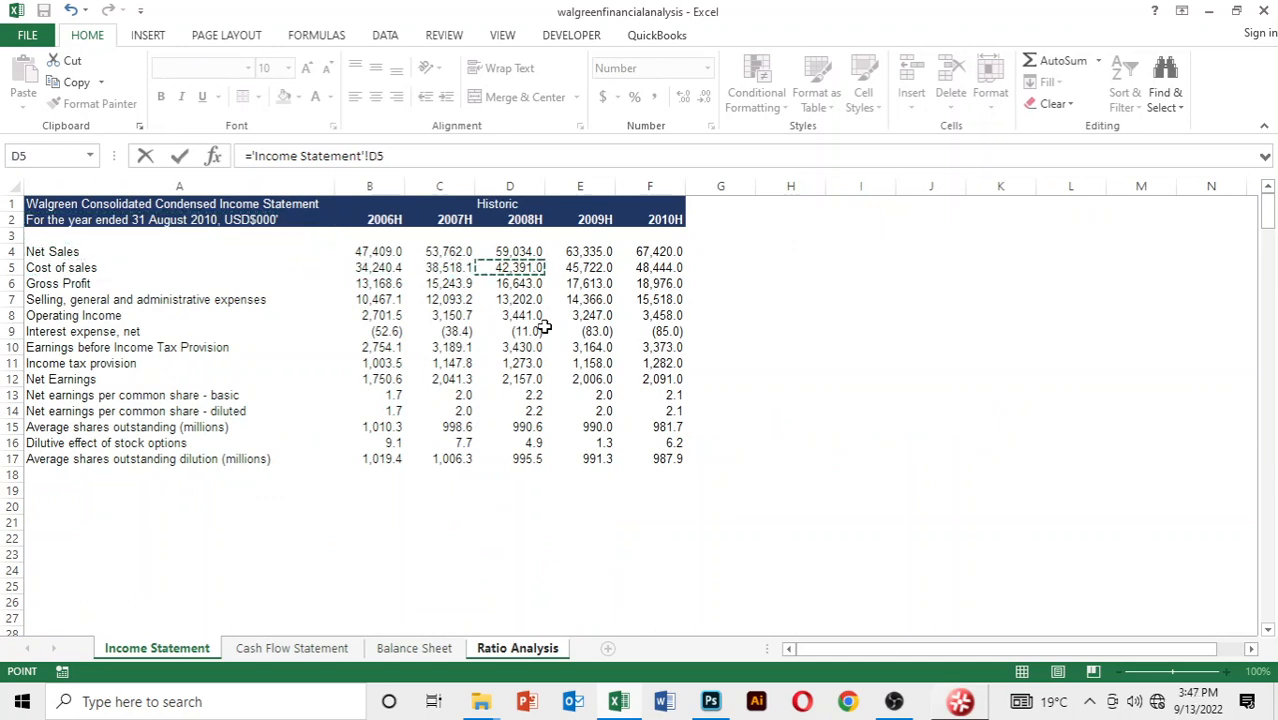
Divide by an AVERAGE function whose first argument is 2007 inventories, cell C8 of the Balance Sheet
{"action": "type", "text": "/average"}
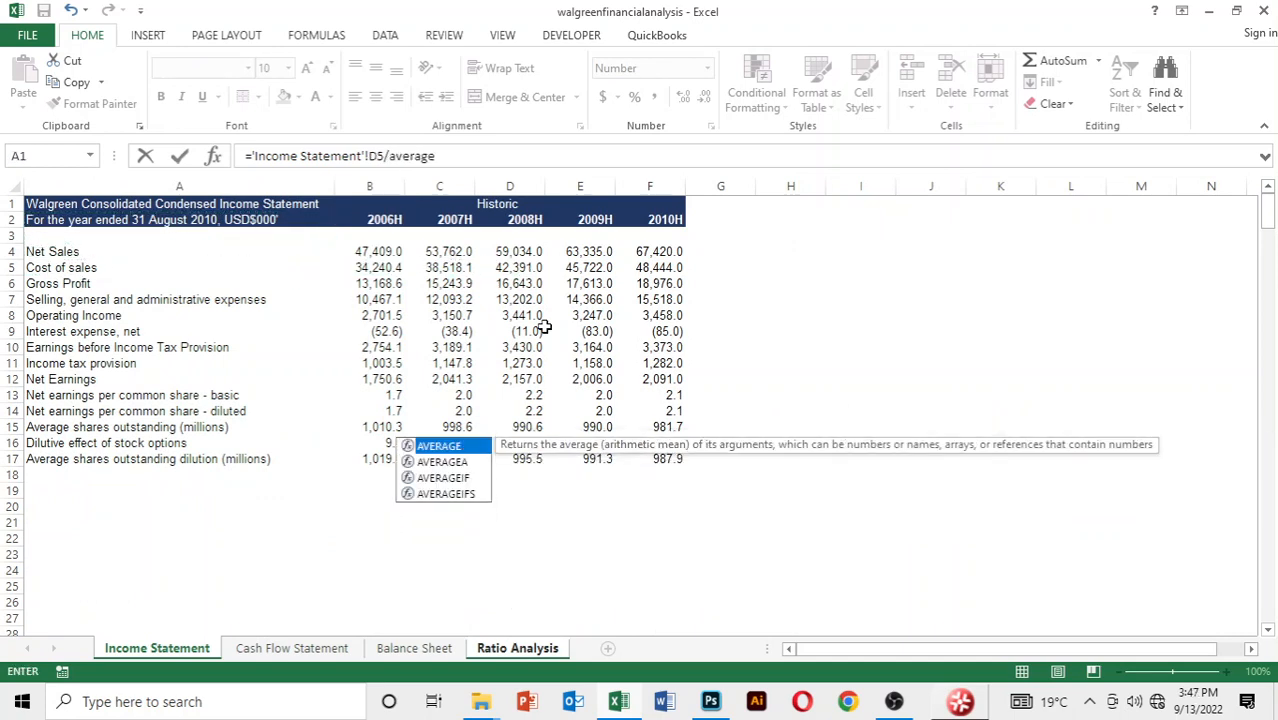
{"action": "type", "text": "("}
{"action": "key", "text": "Down"}
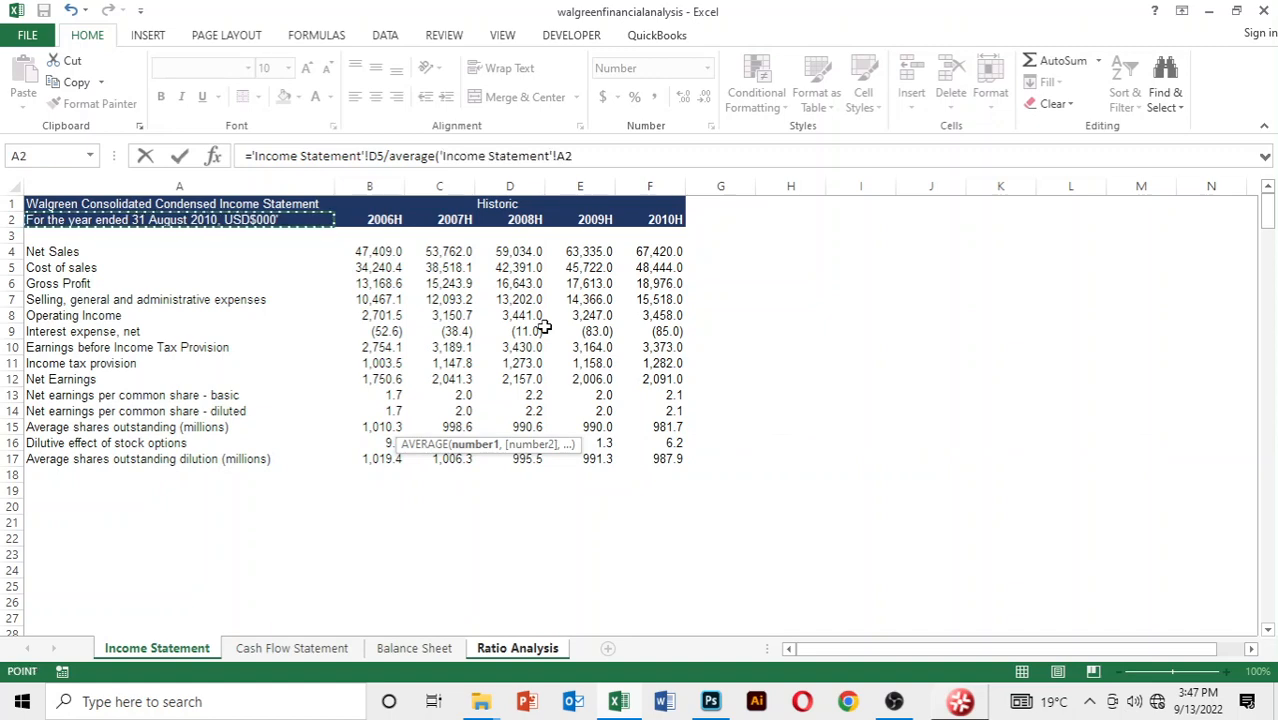
{"action": "key", "text": "Up"}
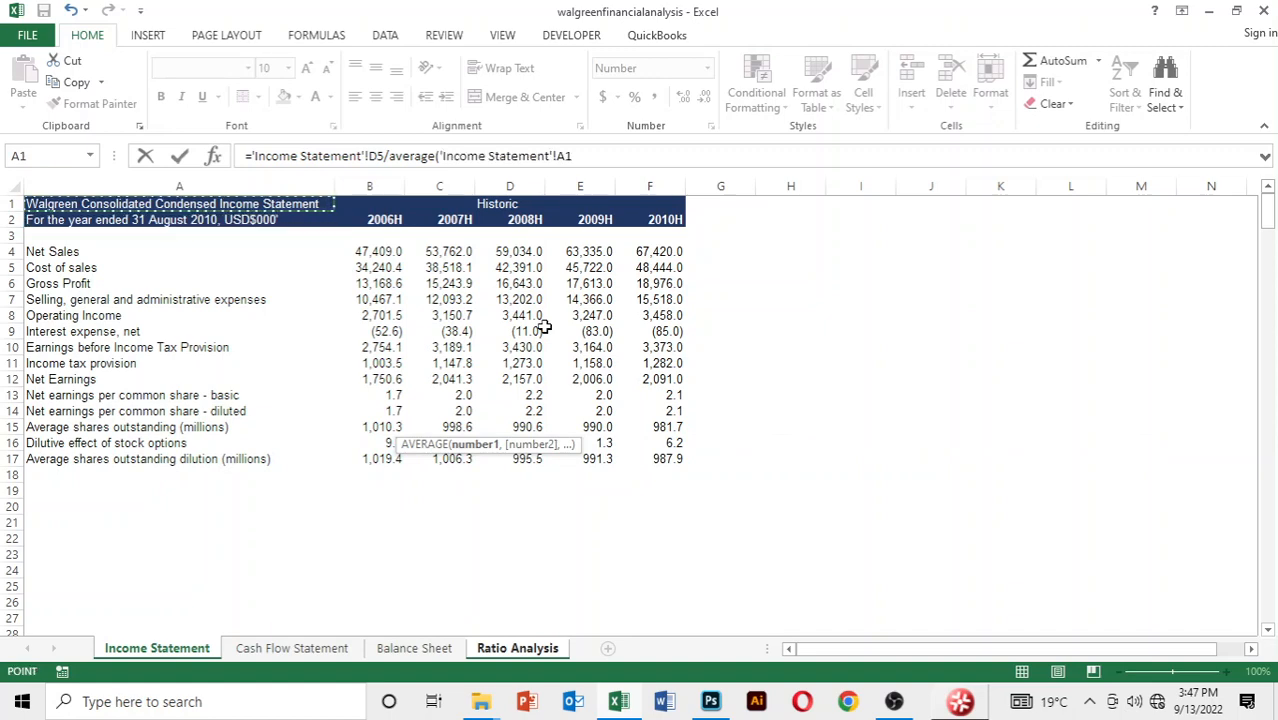
{"action": "key", "text": "ctrl+Page_Down"}
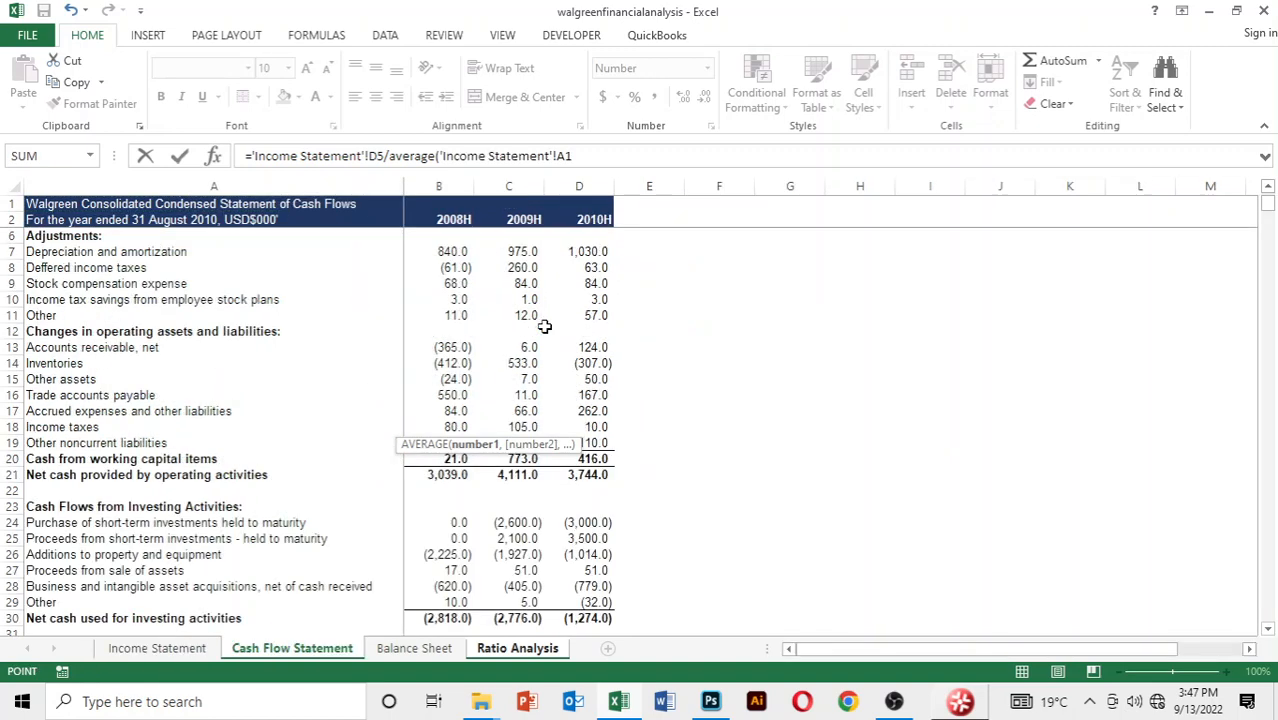
{"action": "key", "text": "ctrl+Page_Down"}
{"action": "key", "text": "Down"}
{"action": "key", "text": "Down"}
{"action": "key", "text": "Down"}
{"action": "key", "text": "Down"}
{"action": "key", "text": "Down"}
{"action": "key", "text": "Down"}
{"action": "key", "text": "Down"}
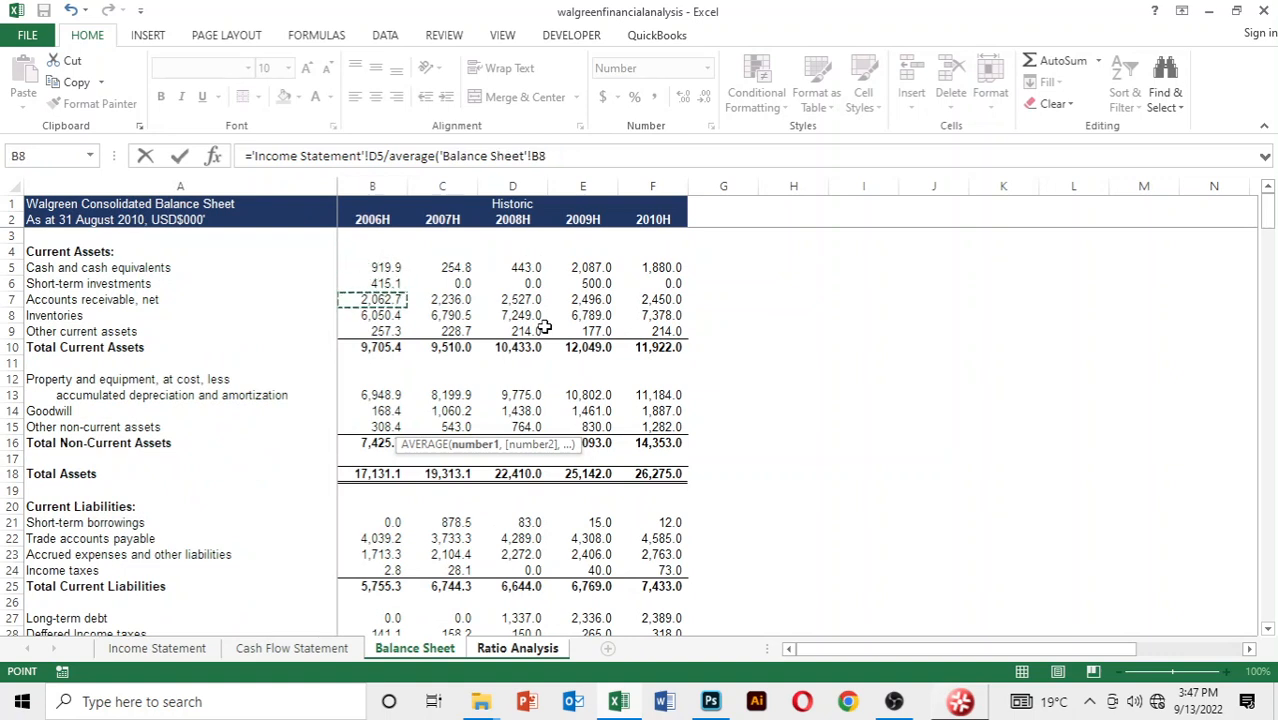
{"action": "key", "text": "Right"}
Add 2008 inventories, cell D8 of the Balance Sheet, as the second AVERAGE argument and complete the inventory turnover formula
{"action": "type", "text": ","}
{"action": "key", "text": "Down"}
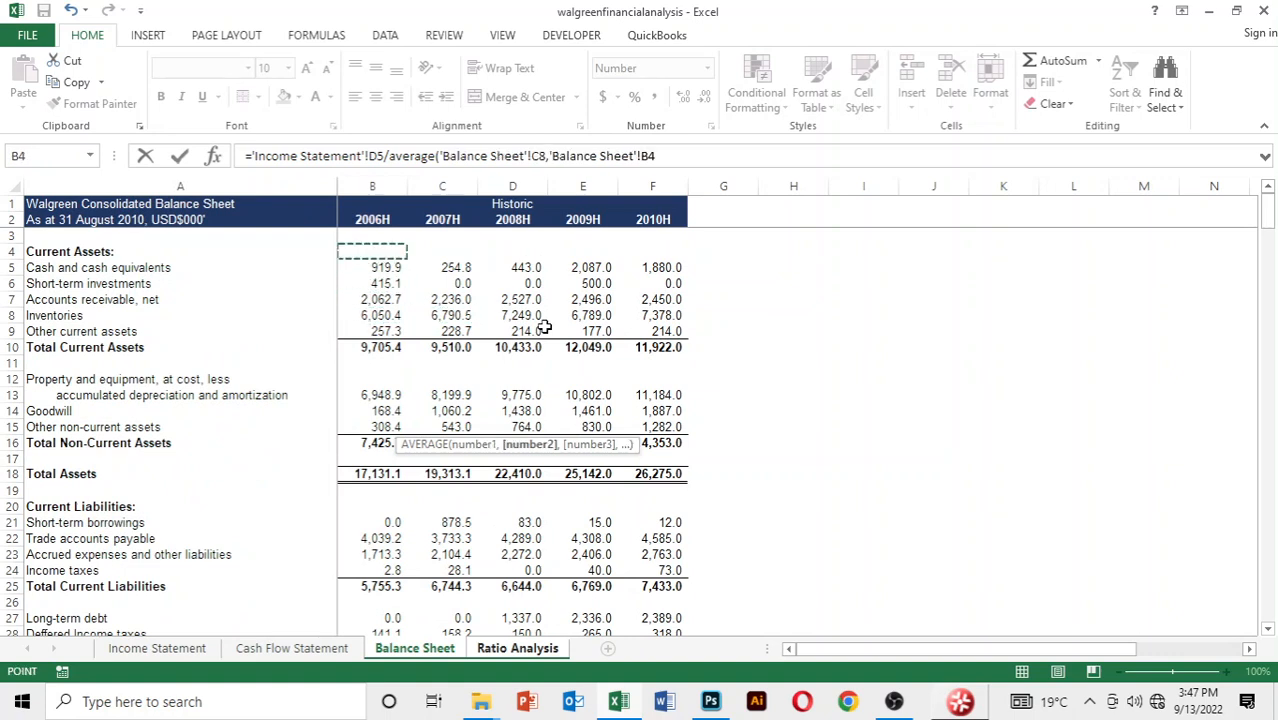
{"action": "key", "text": "Down"}
{"action": "key", "text": "Down"}
{"action": "key", "text": "Down"}
{"action": "key", "text": "Down"}
{"action": "key", "text": "Right"}
{"action": "key", "text": "Right"}
{"action": "type", "text": ")"}
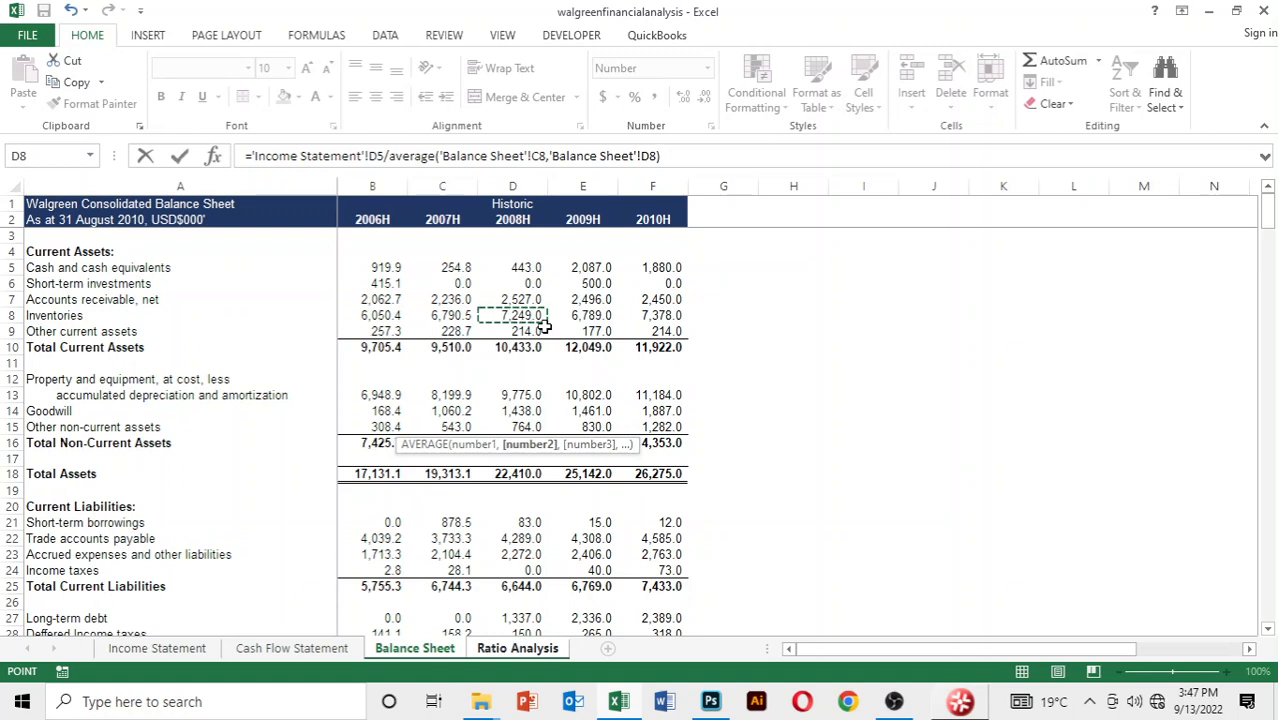
{"action": "key", "text": "Return"}
Copy the 2008 inventory turnover formula across to 2009 and 2010 and display the three ratios with two decimal places
{"action": "key", "text": "Up"}
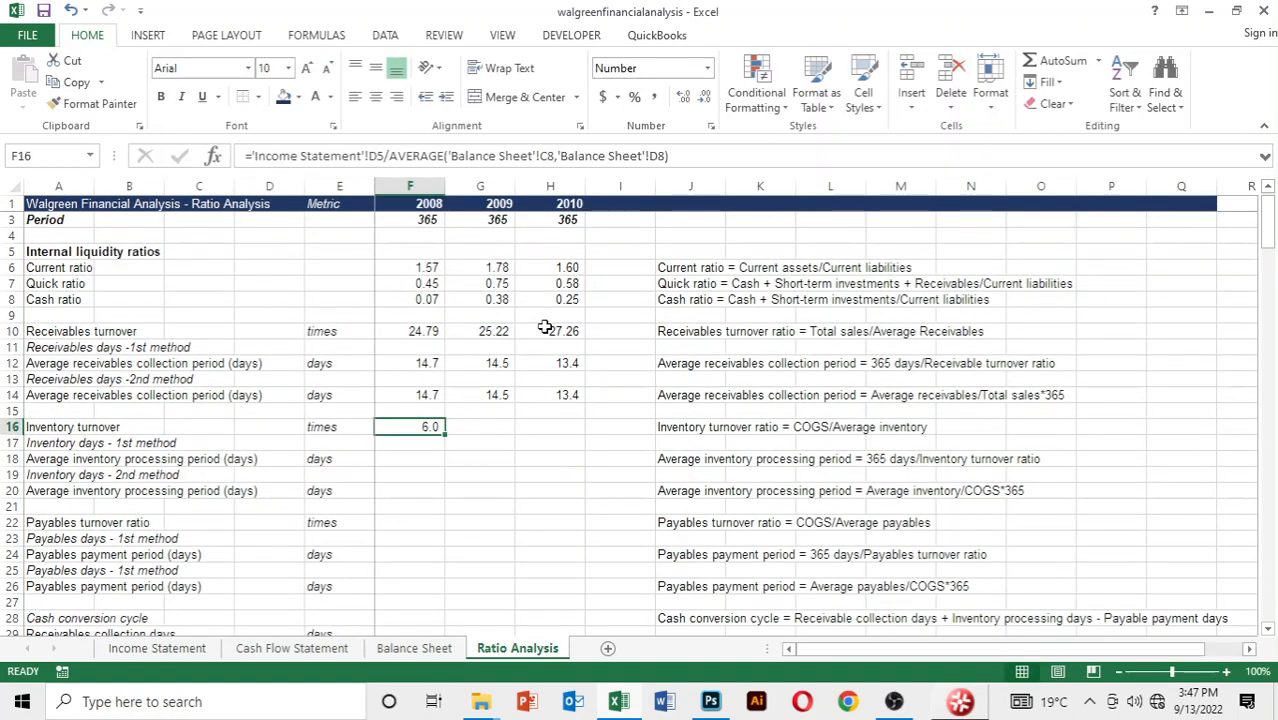
{"action": "key", "text": "shift+Right"}
{"action": "key", "text": "shift+Right"}
{"action": "key", "text": "ctrl+r"}
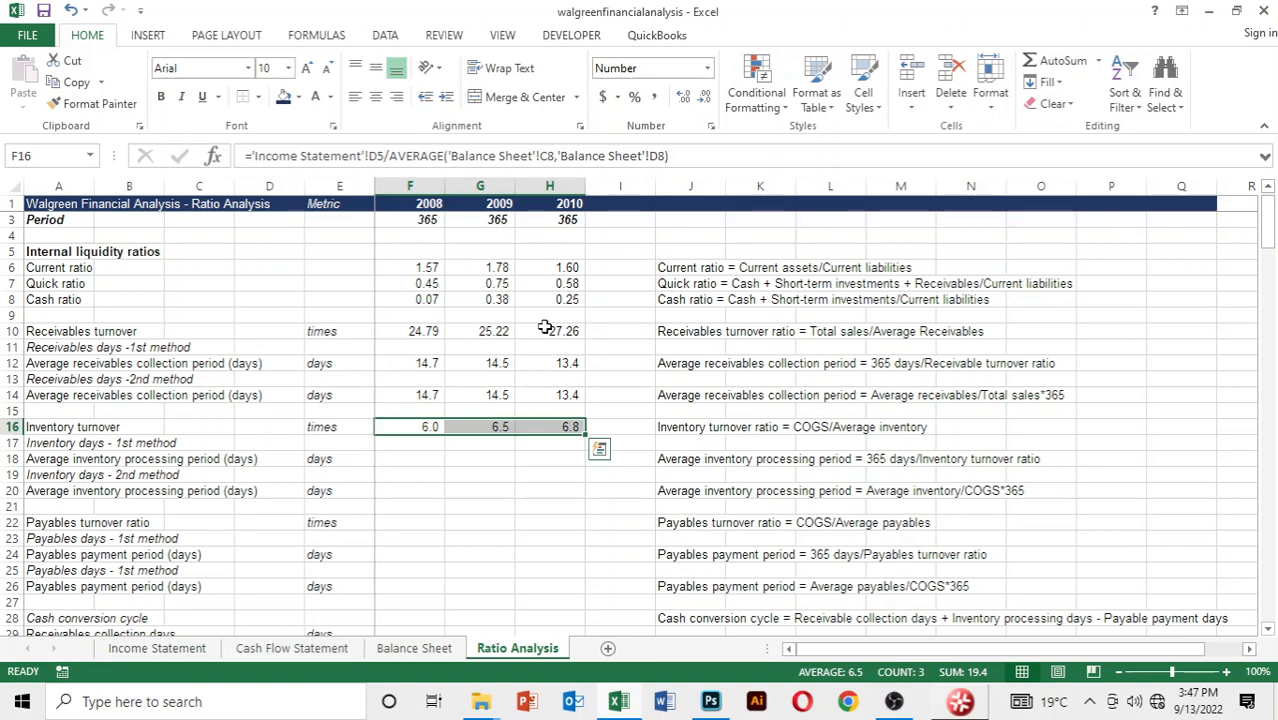
{"action": "key", "text": "alt"}
{"action": "key", "text": "h"}
{"action": "key", "text": "0"}
Calculate the 2008 average inventory processing period by the 1st method in F18 as period F3 divided by inventory turnover F16
{"action": "key", "text": "Down"}
{"action": "key", "text": "Down"}
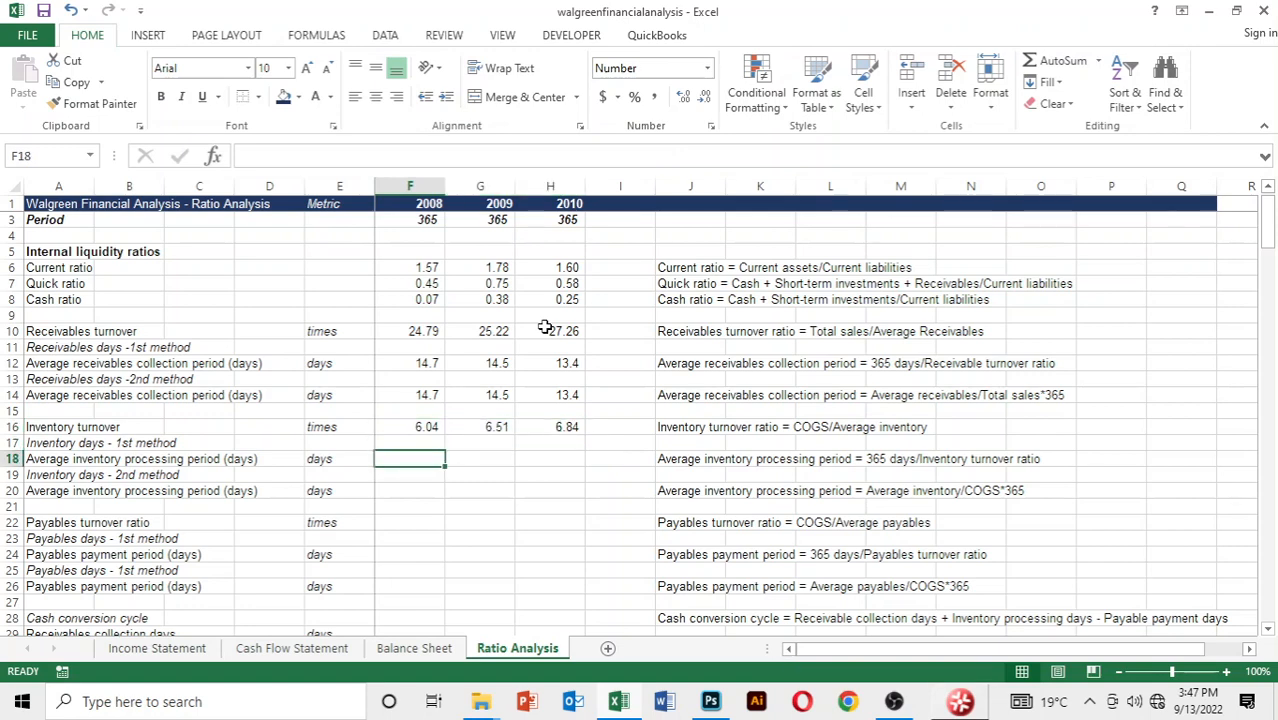
{"action": "type", "text": "="}
{"action": "key", "text": "Up"}
{"action": "key", "text": "Up"}
{"action": "key", "text": "Up"}
{"action": "key", "text": "Up"}
{"action": "key", "text": "Up"}
{"action": "key", "text": "Up"}
{"action": "key", "text": "Up"}
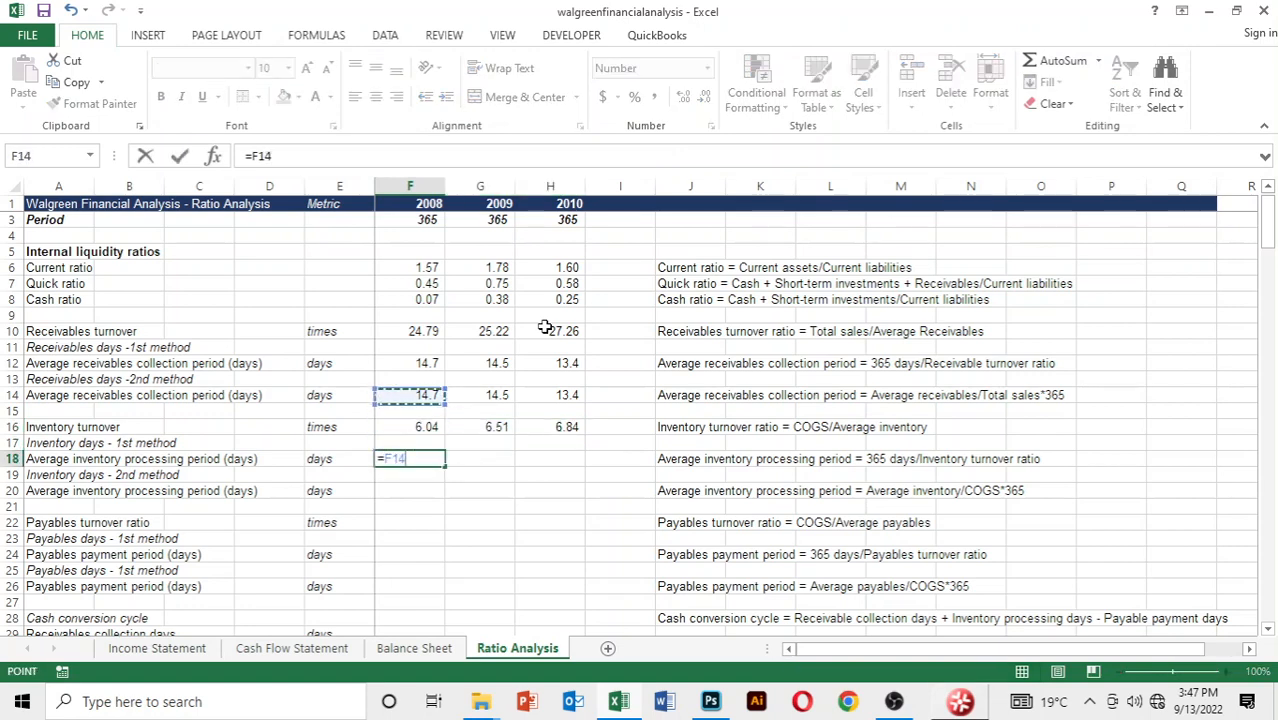
{"action": "key", "text": "Up"}
{"action": "key", "text": "Up"}
{"action": "key", "text": "Up"}
{"action": "key", "text": "Up"}
{"action": "key", "text": "Up"}
{"action": "key", "text": "Up"}
{"action": "key", "text": "Up"}
{"action": "key", "text": "Up"}
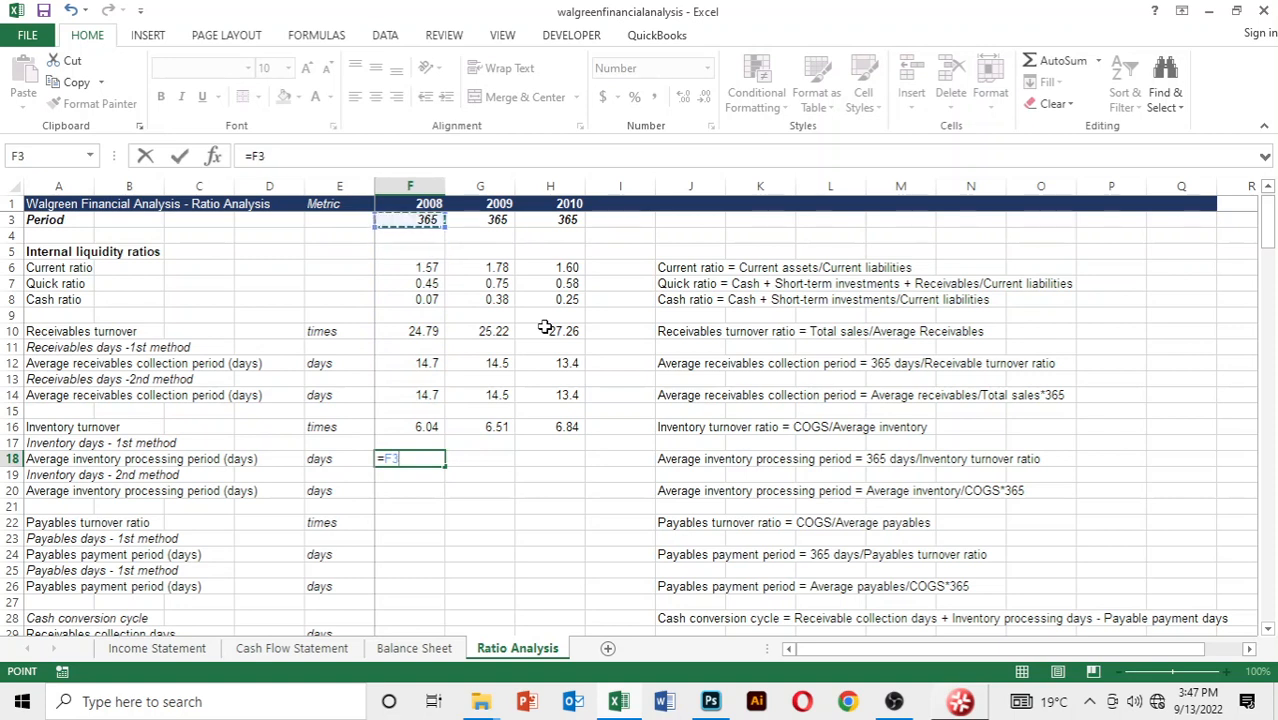
{"action": "type", "text": "/"}
{"action": "key", "text": "Up"}
{"action": "key", "text": "Up"}
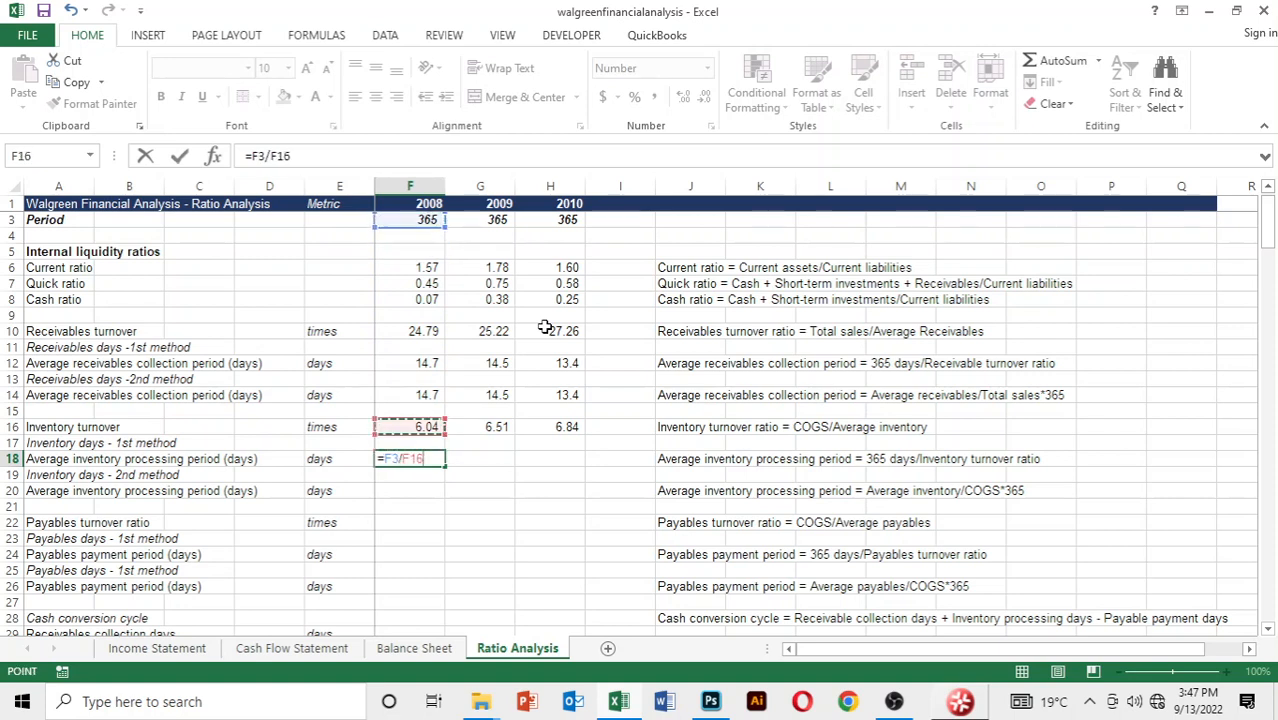
{"action": "key", "text": "Return"}
Copy the 2008 first-method average inventory processing period formula across to 2009 and 2010
{"action": "key", "text": "Up"}
{"action": "key", "text": "shift+Right"}
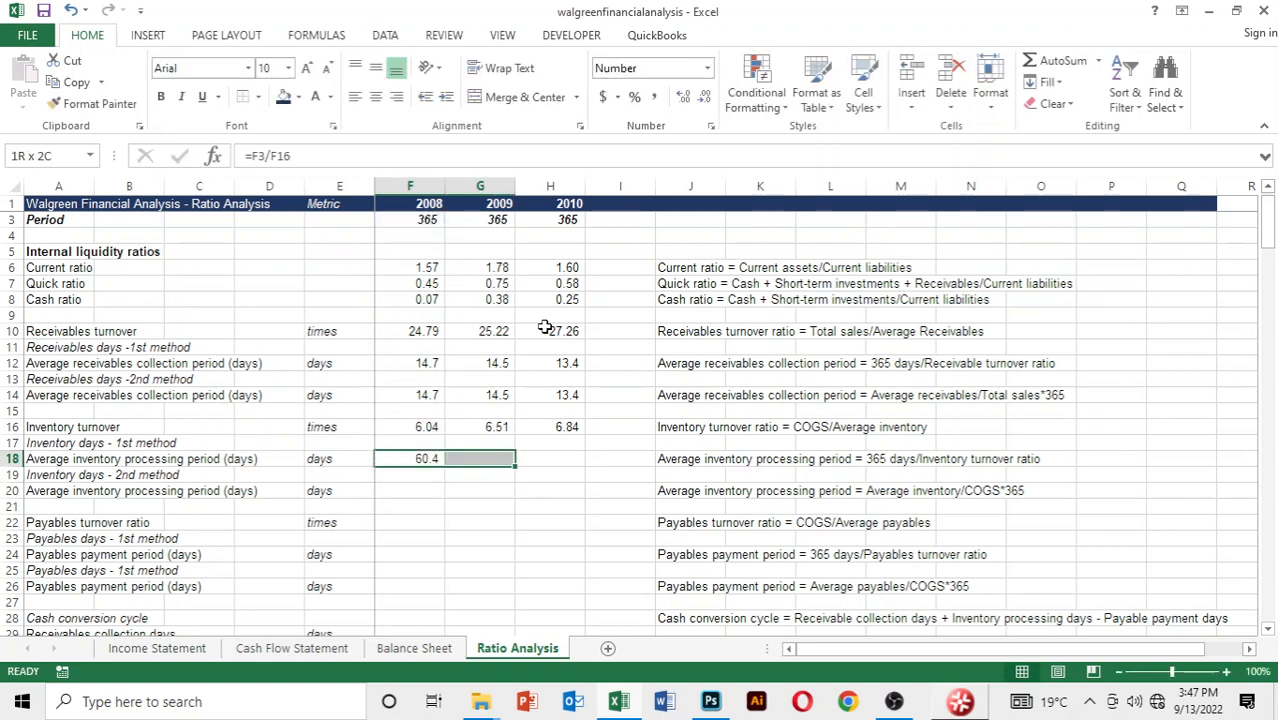
{"action": "key", "text": "shift+Right"}
{"action": "key", "text": "ctrl+r"}
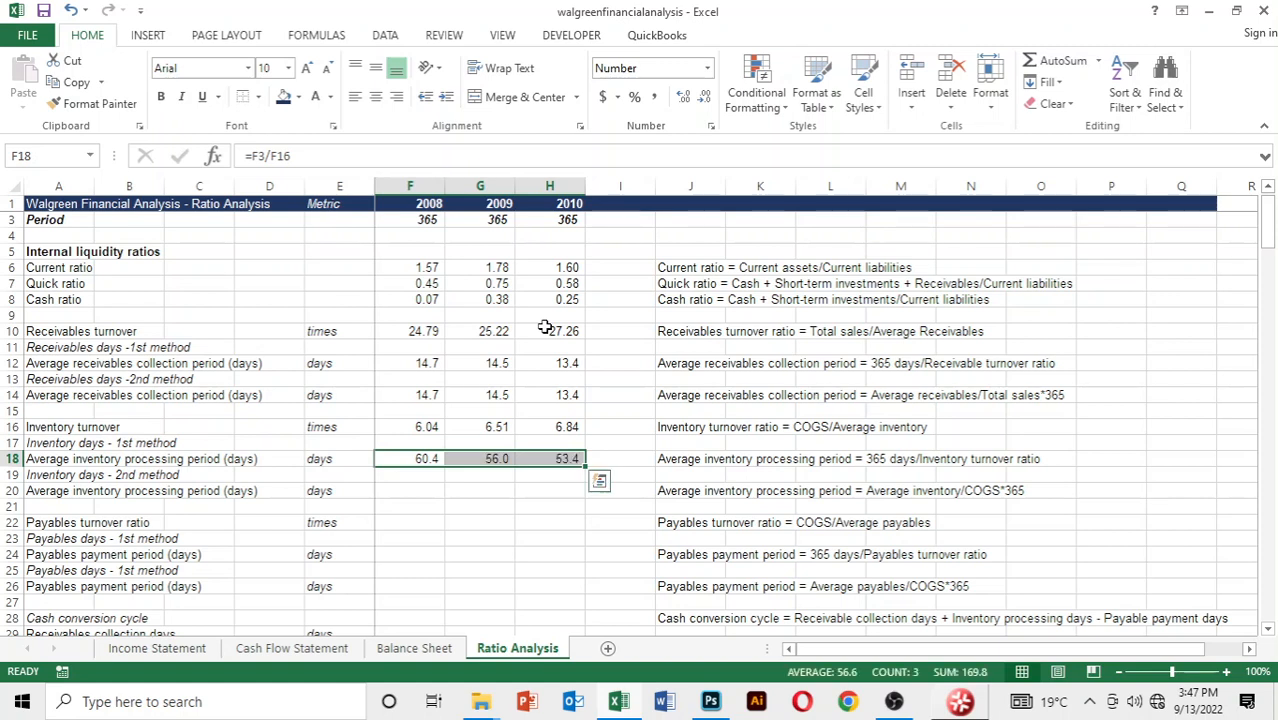
Start the second-method 2008 inventory processing period in F20 with AVERAGE, using 2007 inventories, cell C8 of the Balance Sheet, as first argument
{"action": "key", "text": "Down"}
{"action": "key", "text": "Down"}
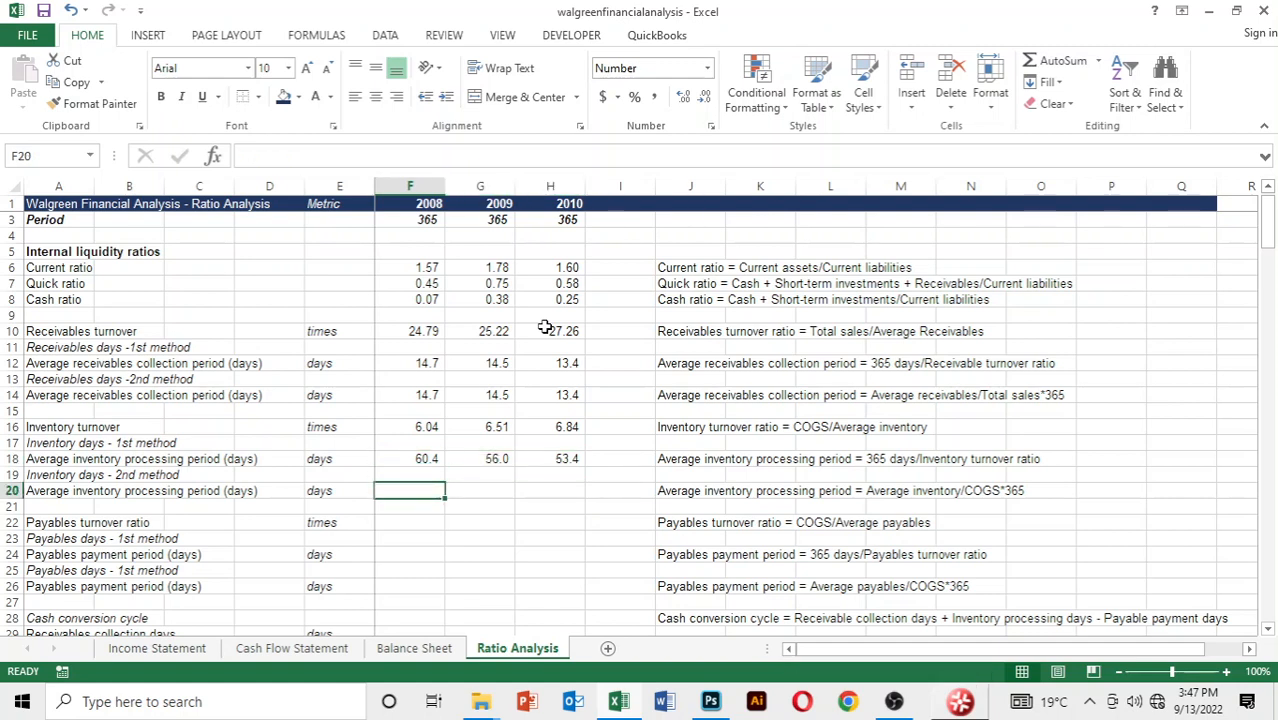
{"action": "type", "text": "=average("}
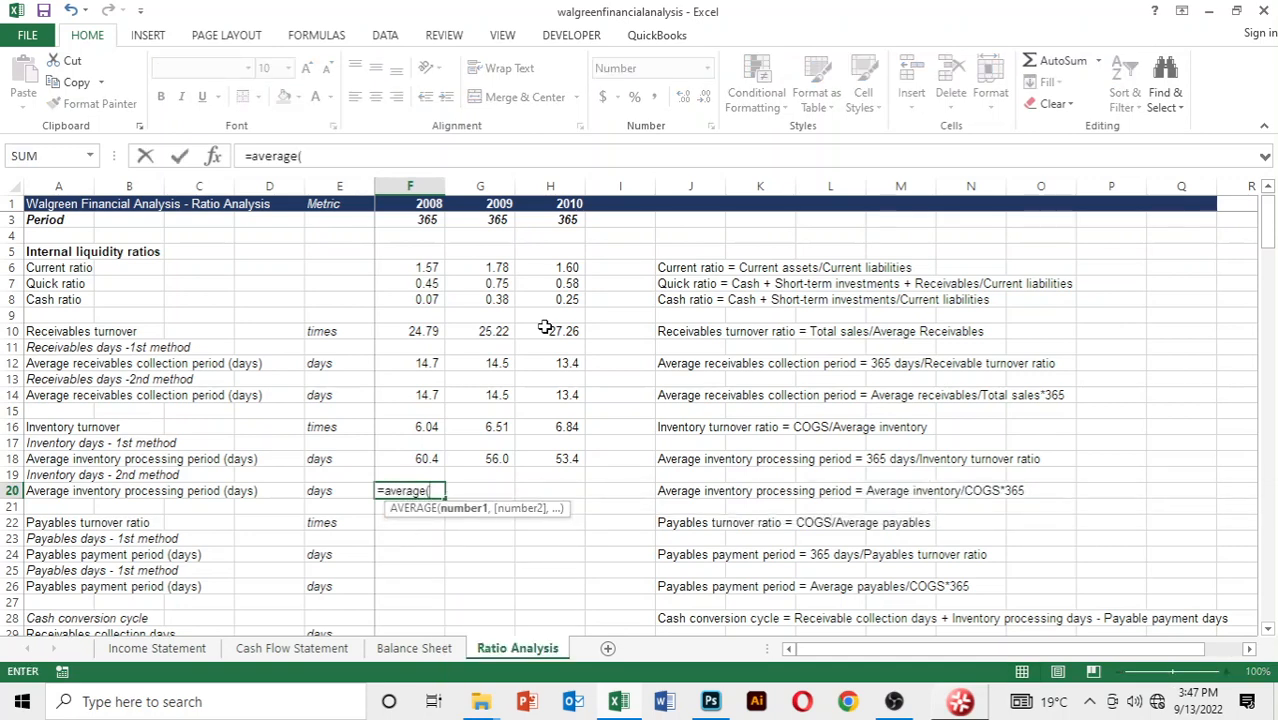
{"action": "key", "text": "ctrl+Page_Up"}
{"action": "key", "text": "Down"}
{"action": "key", "text": "Down"}
{"action": "key", "text": "Down"}
{"action": "key", "text": "Down"}
{"action": "key", "text": "Down"}
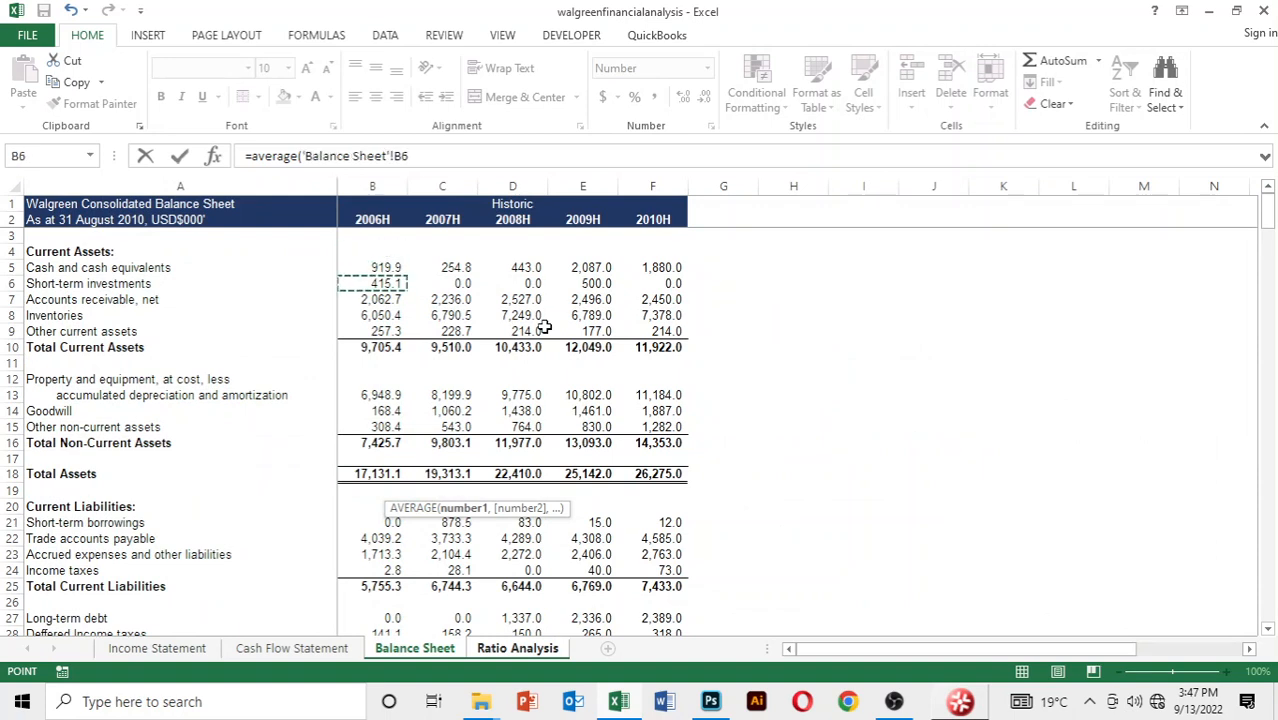
{"action": "key", "text": "Right"}
Add 2008 inventories, cell D8 of the Balance Sheet, as the second AVERAGE argument, close the function and begin a division
{"action": "type", "text": ","}
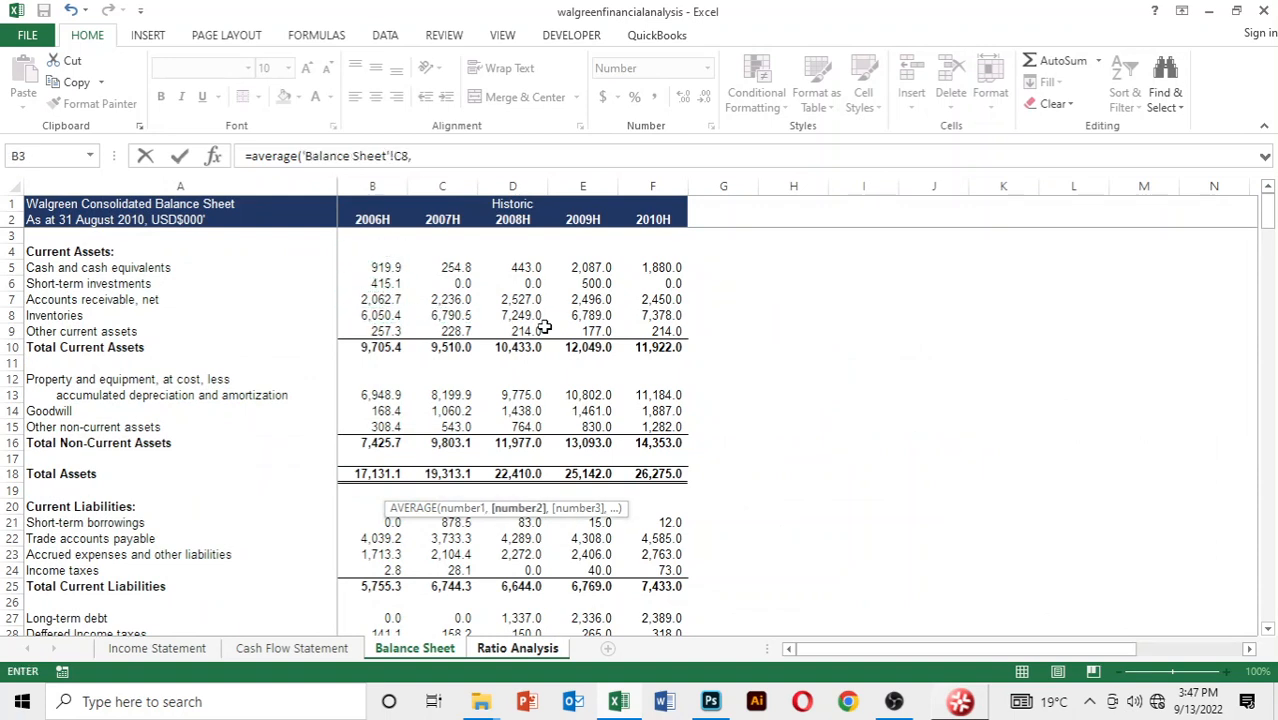
{"action": "key", "text": "Down"}
{"action": "key", "text": "Down"}
{"action": "key", "text": "Down"}
{"action": "key", "text": "Down"}
{"action": "key", "text": "Down"}
{"action": "key", "text": "Right"}
{"action": "key", "text": "Right"}
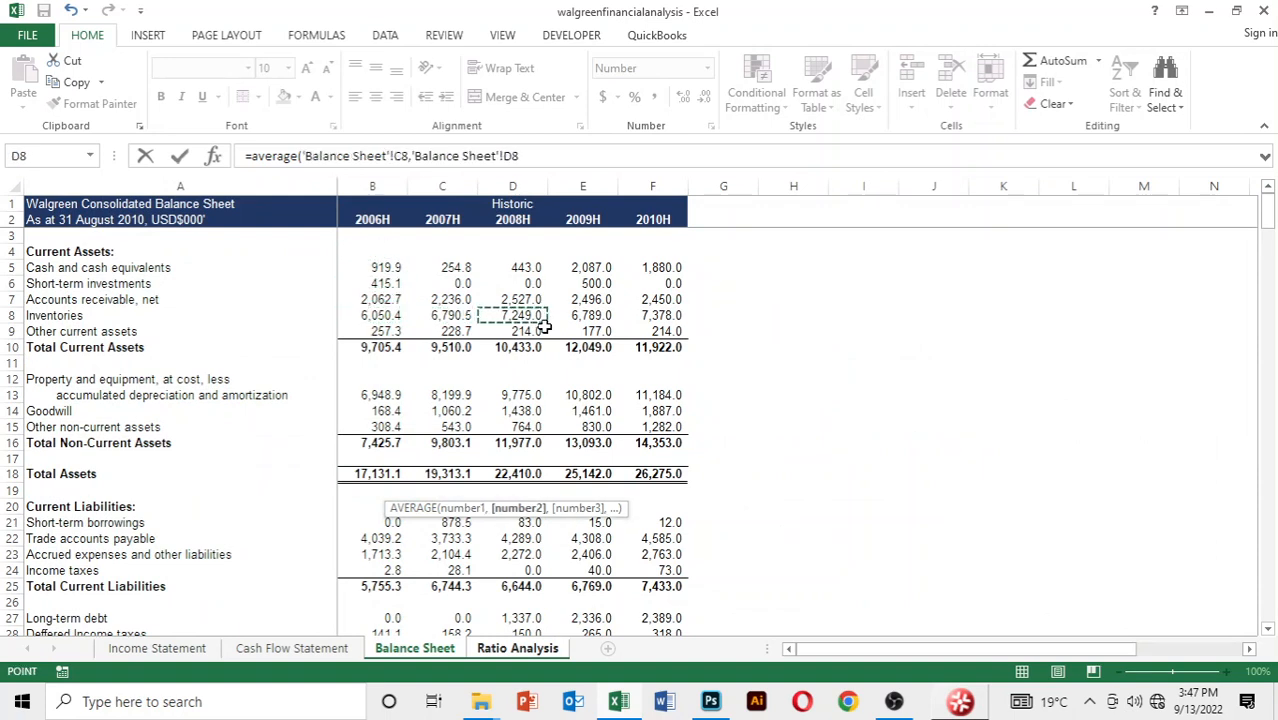
{"action": "type", "text": ")/"}
Use 2008 cost of sales, cell D5 of the Income Statement, as the divisor, multiply by 365 and complete the F20 formula
{"action": "key", "text": "ctrl+Page_Up"}
{"action": "key", "text": "ctrl+Page_Up"}
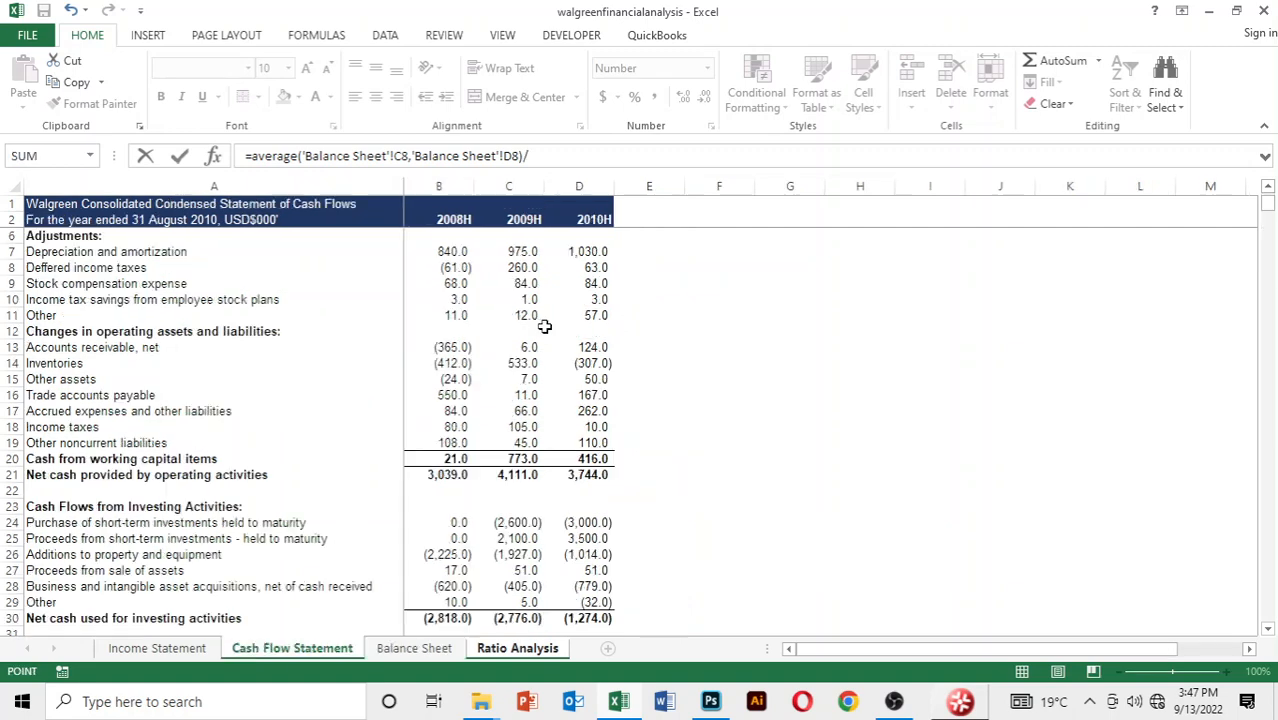
{"action": "key", "text": "Down"}
{"action": "key", "text": "Down"}
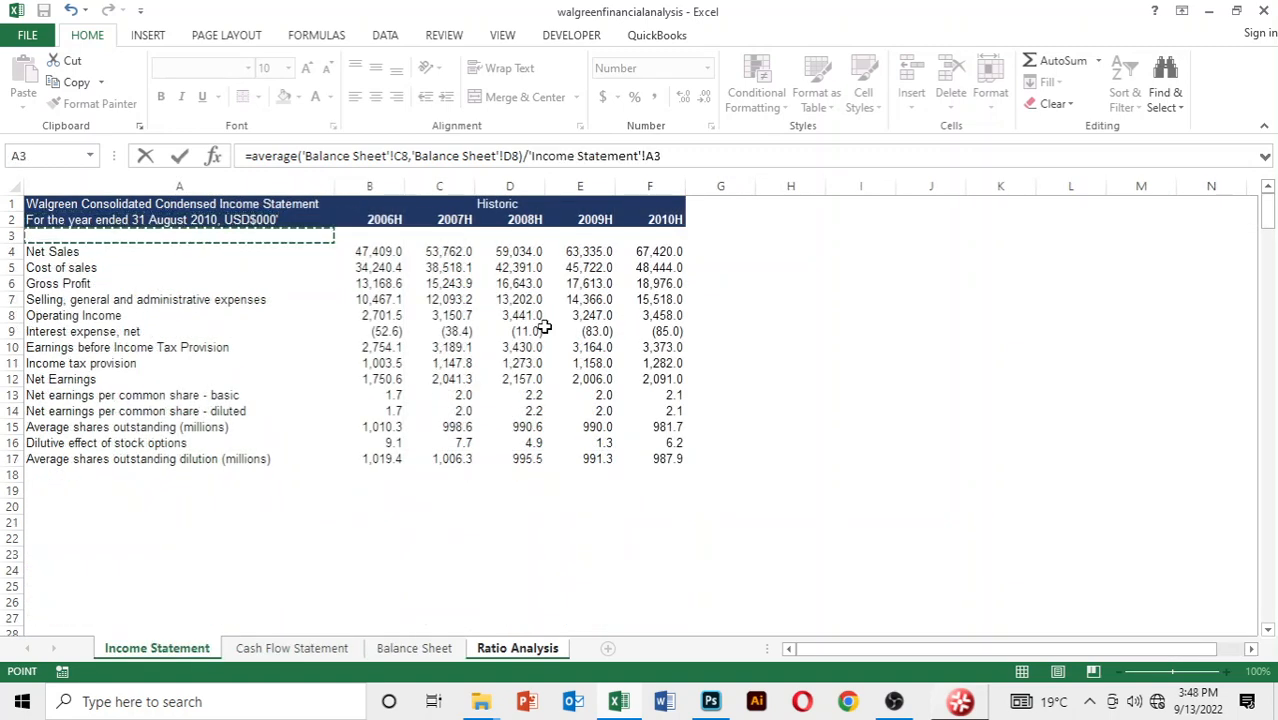
{"action": "key", "text": "Right"}
{"action": "key", "text": "Right"}
{"action": "key", "text": "Right"}
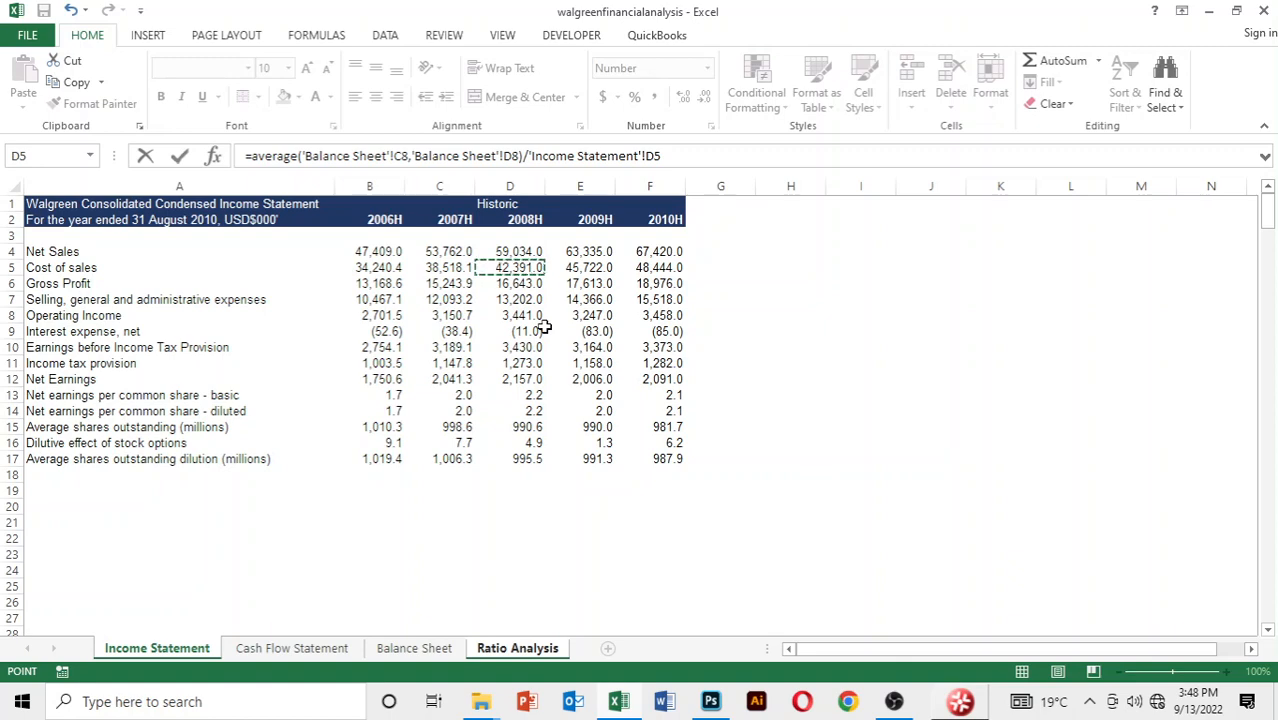
{"action": "type", "text": "*365"}
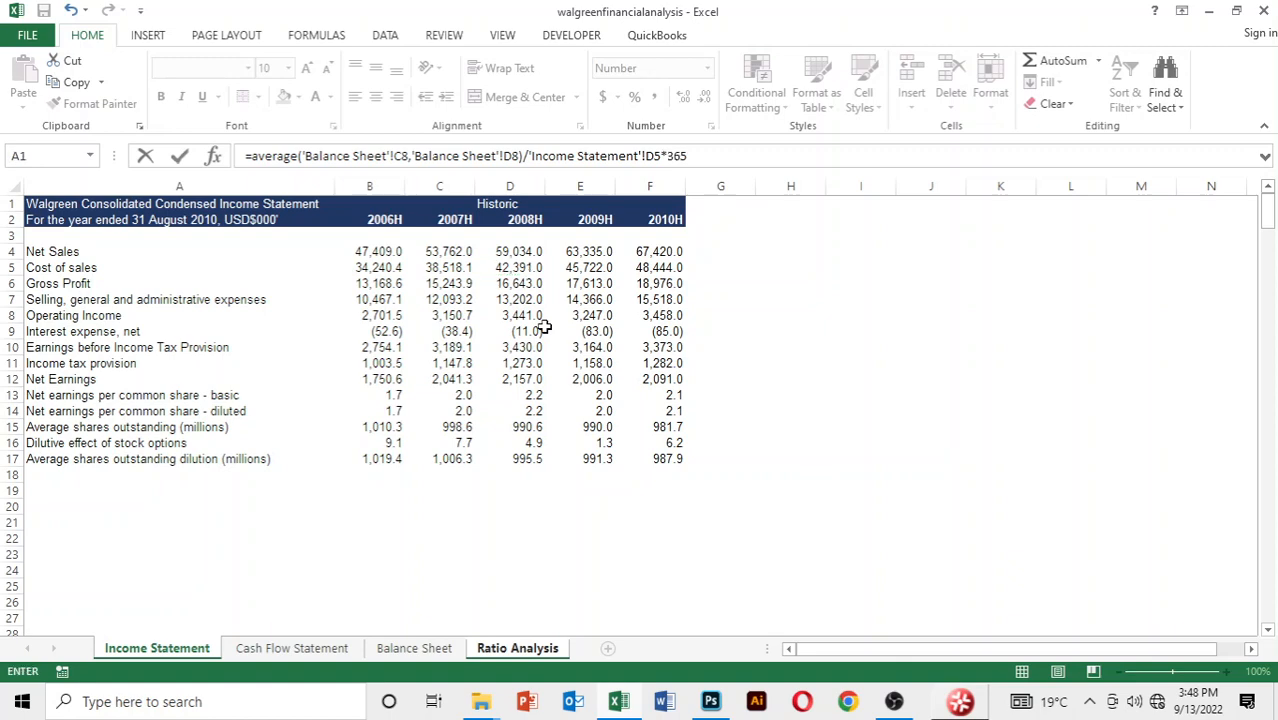
{"action": "key", "text": "Return"}
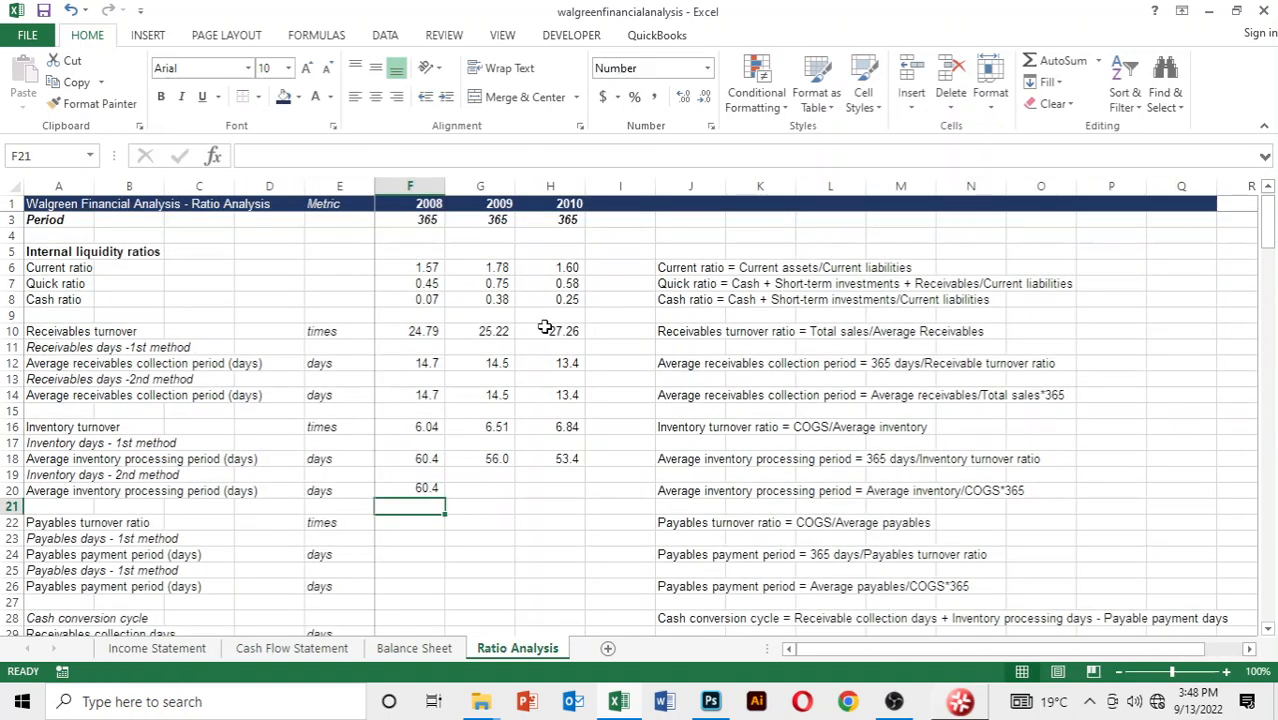
Copy the 2008 second-method average inventory processing period formula across to 2009 and 2010
{"action": "key", "text": "Up"}
{"action": "key", "text": "shift+Right"}
{"action": "key", "text": "shift+Right"}
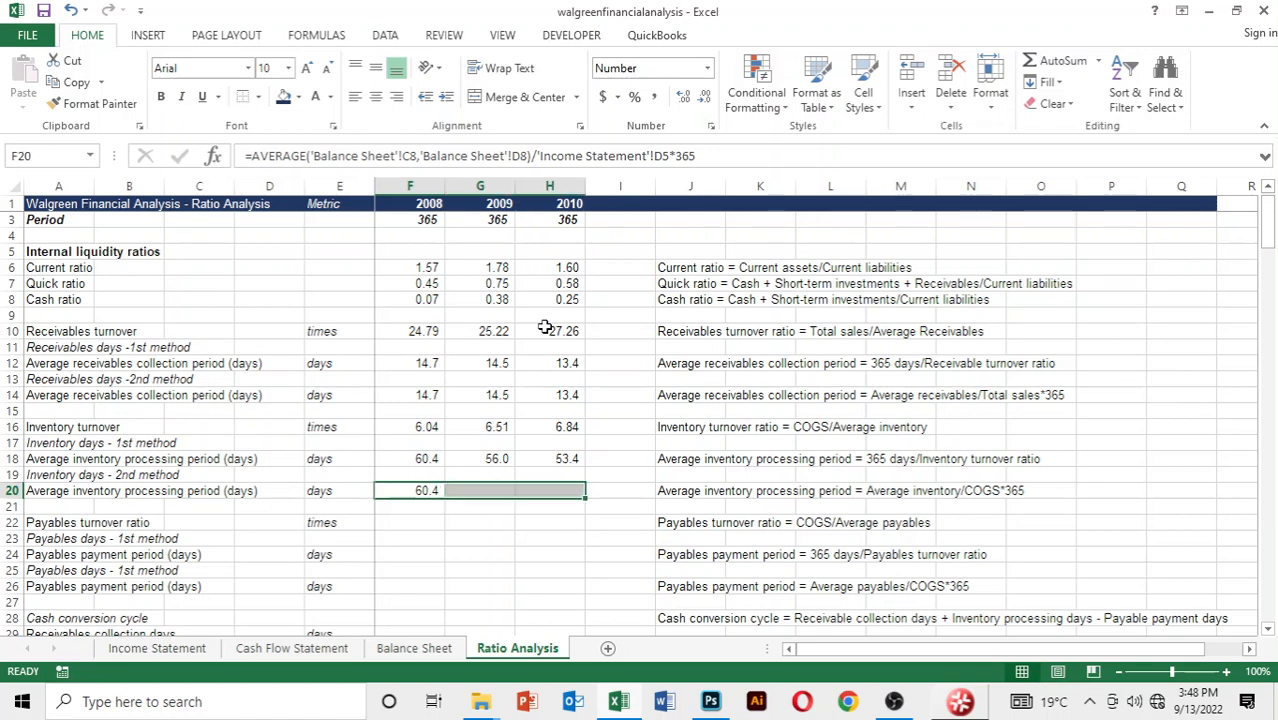
{"action": "key", "text": "ctrl+r"}
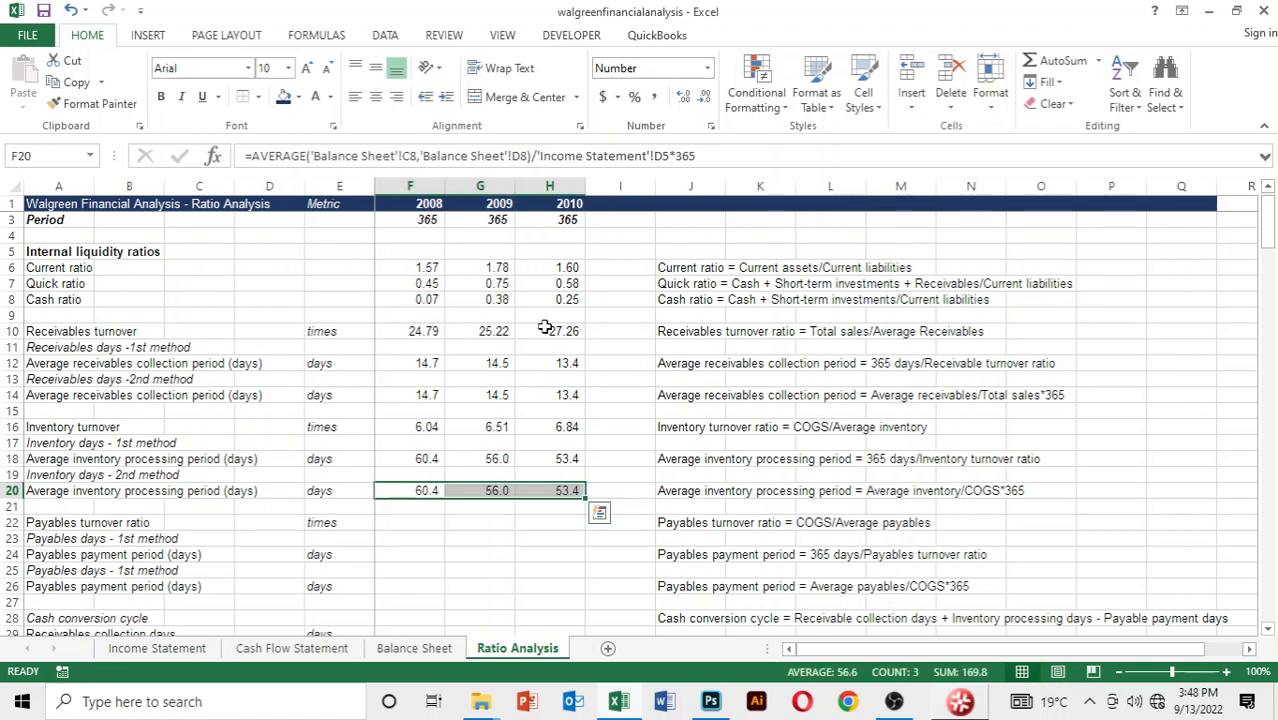
Start the 2008 payables turnover formula in F22 with 2008 cost of sales, cell D5 of the Income Statement, as numerator
{"action": "key", "text": "Down"}
{"action": "key", "text": "Down"}
{"action": "key", "text": "Down"}
{"action": "key", "text": "Down"}
{"action": "key", "text": "Down"}
{"action": "key", "text": "Down"}
{"action": "key", "text": "Up"}
{"action": "key", "text": "Up"}
{"action": "key", "text": "Up"}
{"action": "key", "text": "Up"}
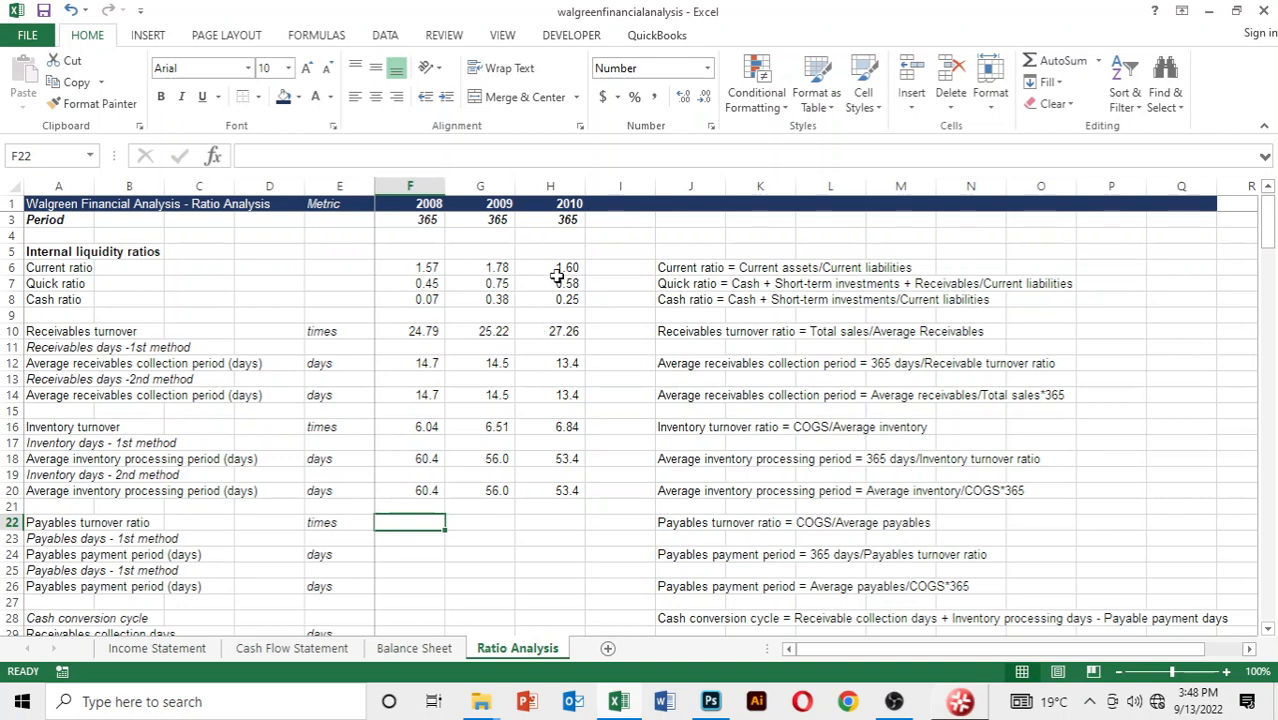
{"action": "type", "text": "="}
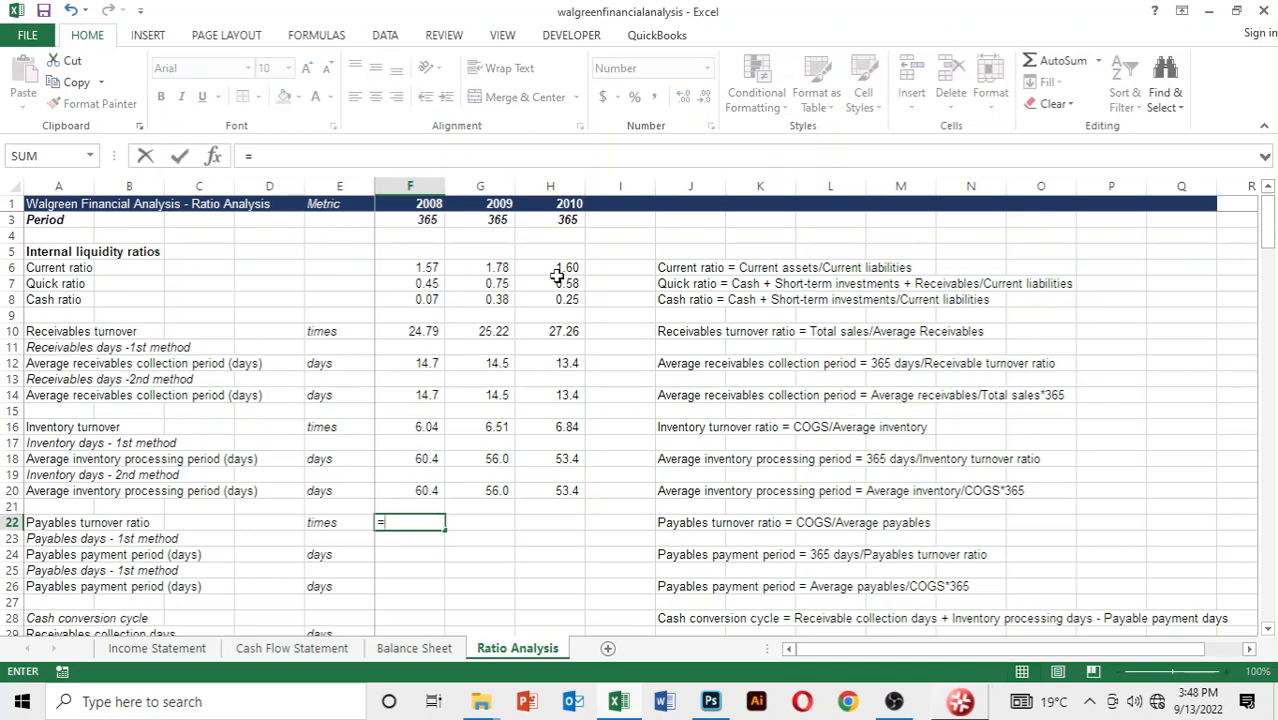
{"action": "key", "text": "ctrl+Page_Up"}
{"action": "key", "text": "ctrl+Page_Up"}
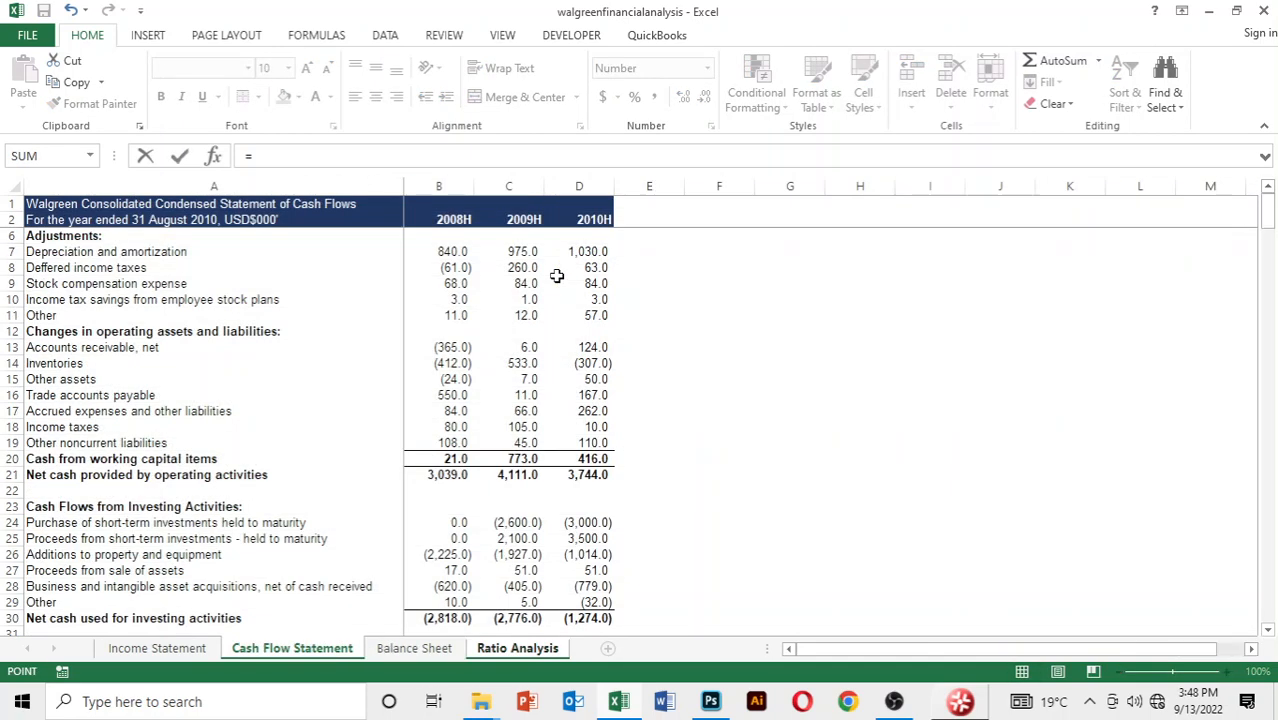
{"action": "key", "text": "ctrl+Page_Up"}
{"action": "key", "text": "Down"}
{"action": "key", "text": "Down"}
{"action": "key", "text": "Down"}
{"action": "key", "text": "Right"}
{"action": "key", "text": "Right"}
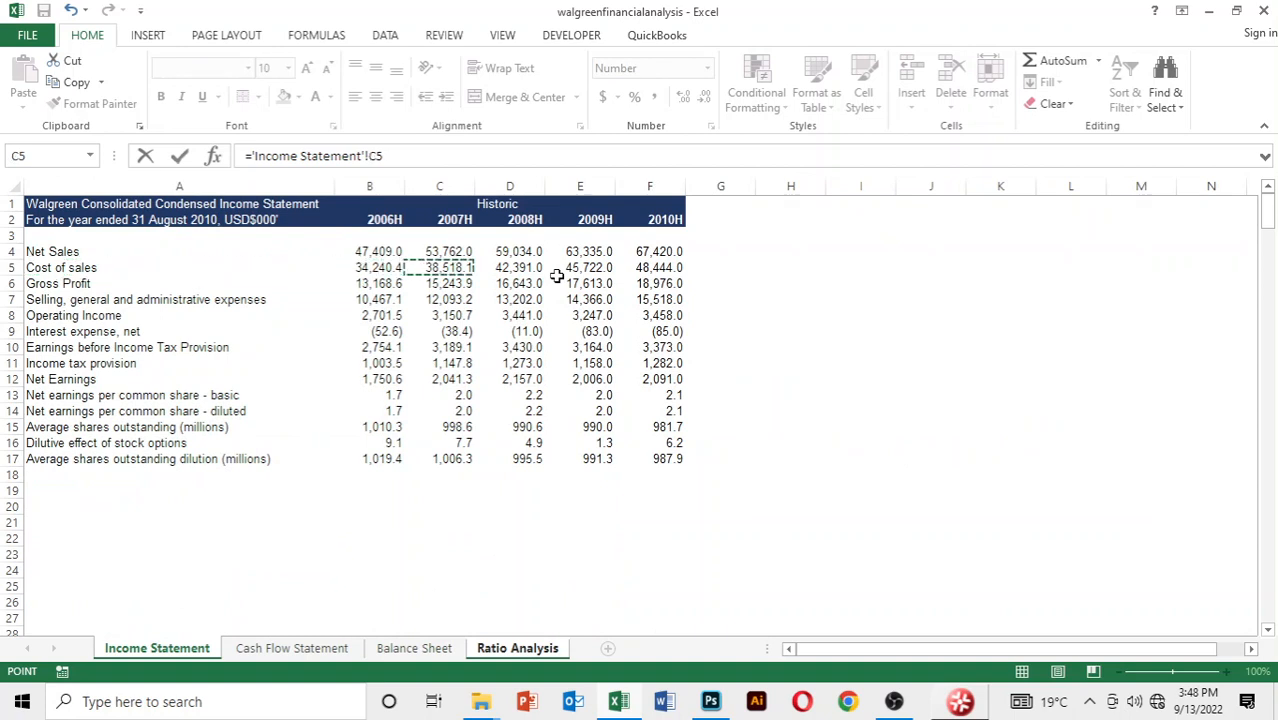
{"action": "key", "text": "Right"}
Divide by an AVERAGE whose first argument is 2007 trade accounts payable, cell C22 of the Balance Sheet
{"action": "type", "text": "/"}
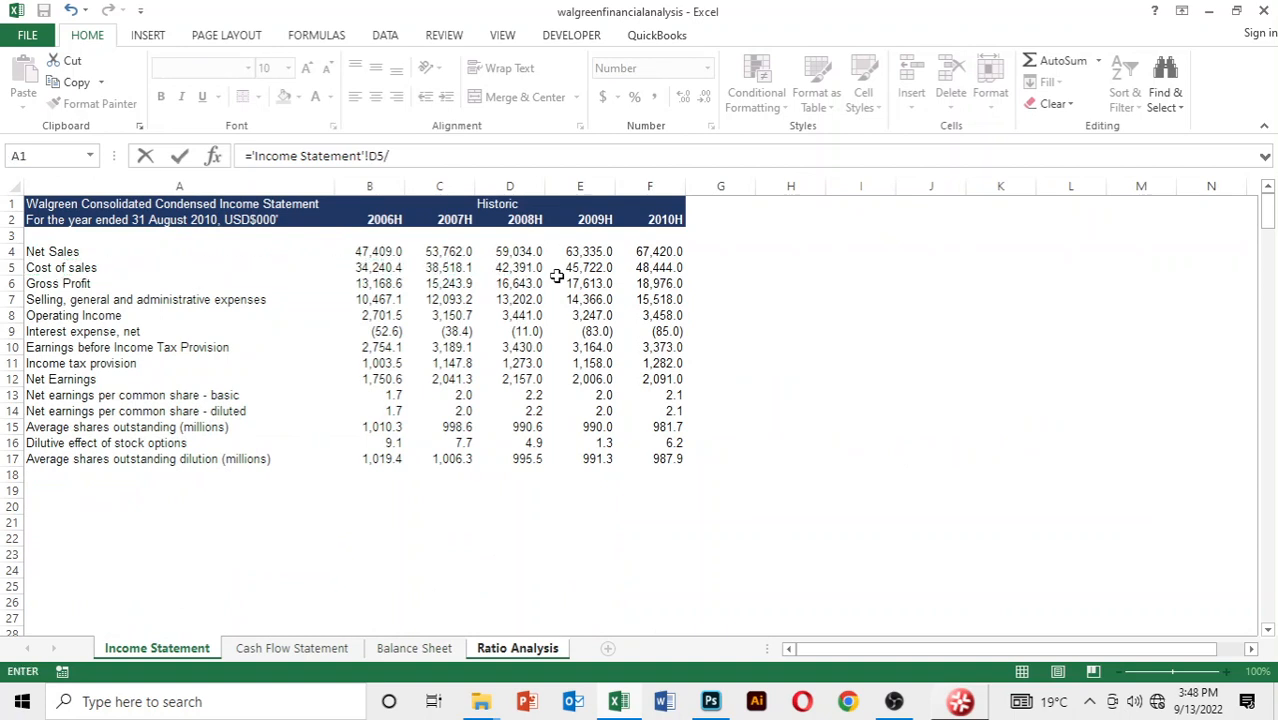
{"action": "type", "text": "average("}
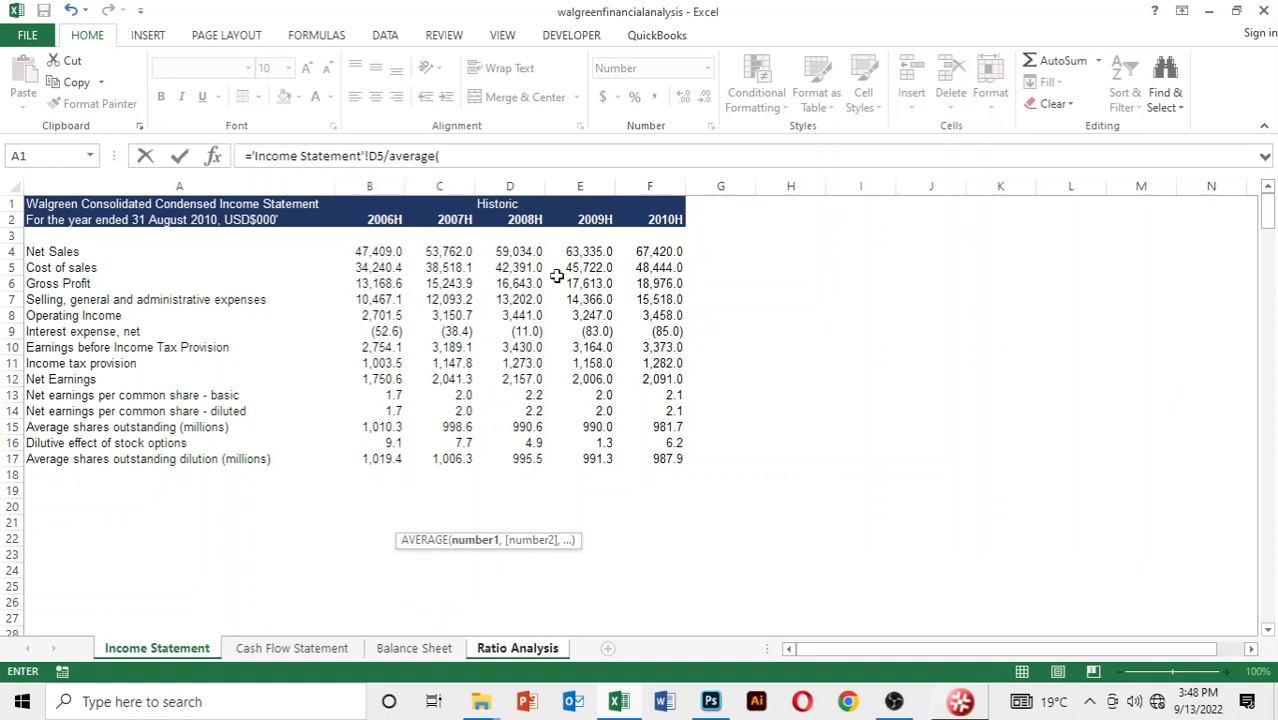
{"action": "key", "text": "ctrl+Page_Down"}
{"action": "key", "text": "ctrl+Page_Down"}
{"action": "key", "text": "Down"}
{"action": "key", "text": "Down"}
{"action": "key", "text": "Down"}
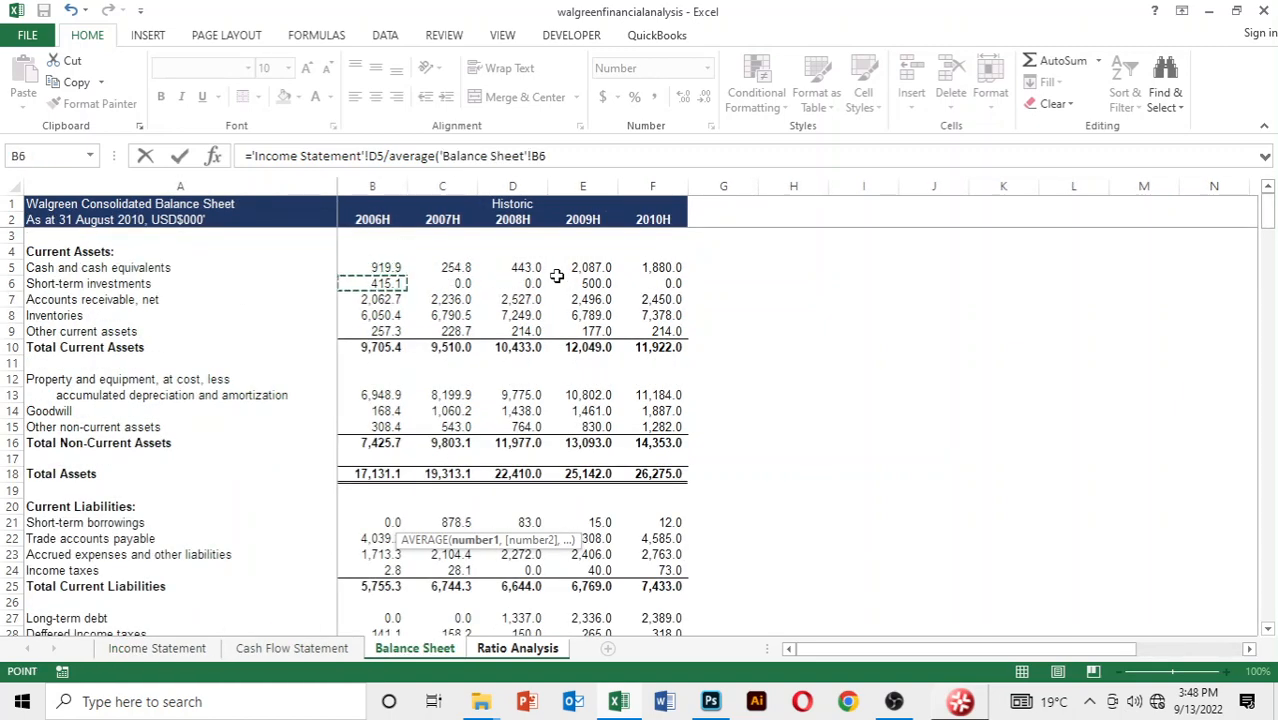
{"action": "key", "text": "Down"}
{"action": "key", "text": "Down"}
{"action": "key", "text": "Down"}
{"action": "key", "text": "Down"}
{"action": "key", "text": "Down"}
{"action": "key", "text": "Down"}
{"action": "key", "text": "Down"}
{"action": "key", "text": "Down"}
{"action": "key", "text": "Down"}
{"action": "key", "text": "Down"}
{"action": "key", "text": "Down"}
{"action": "key", "text": "Down"}
{"action": "key", "text": "Down"}
{"action": "key", "text": "Down"}
{"action": "key", "text": "Down"}
{"action": "key", "text": "Down"}
{"action": "key", "text": "Right"}
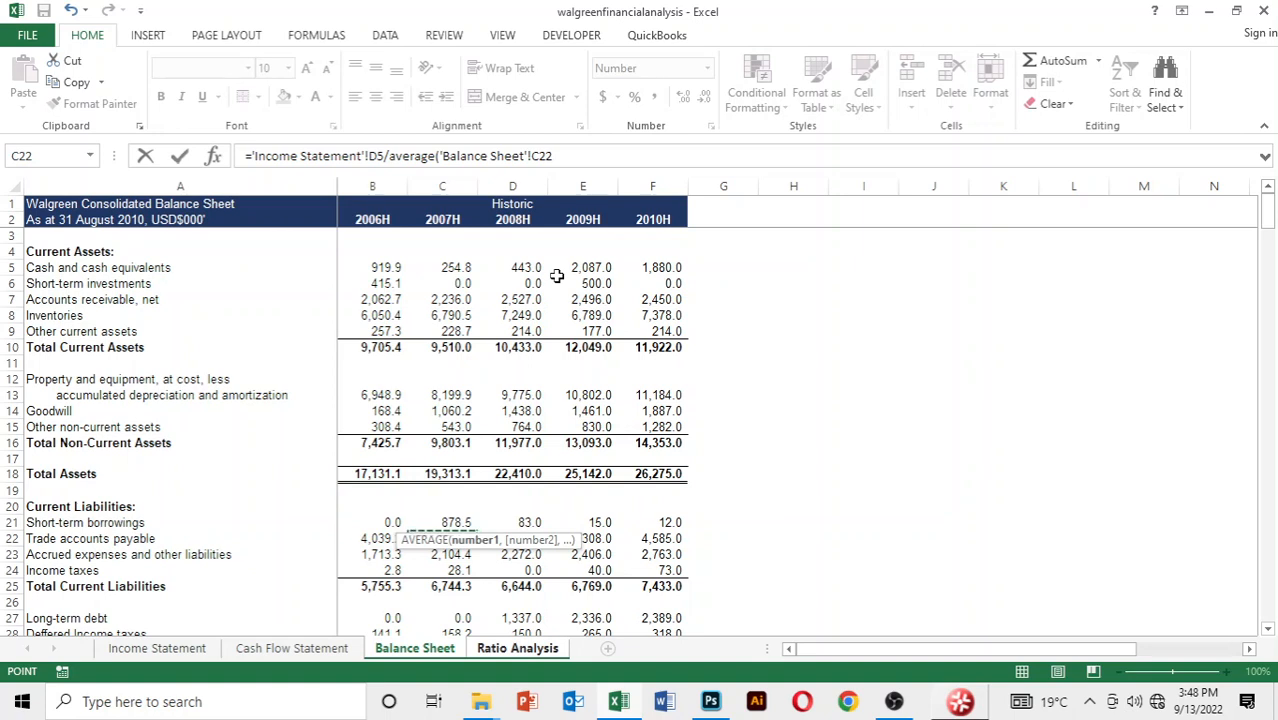
Add 2008 trade accounts payable, cell D22 of the Balance Sheet, as the second AVERAGE argument and complete the payables turnover formula
{"action": "type", "text": ","}
{"action": "key", "text": "Down"}
{"action": "key", "text": "Down"}
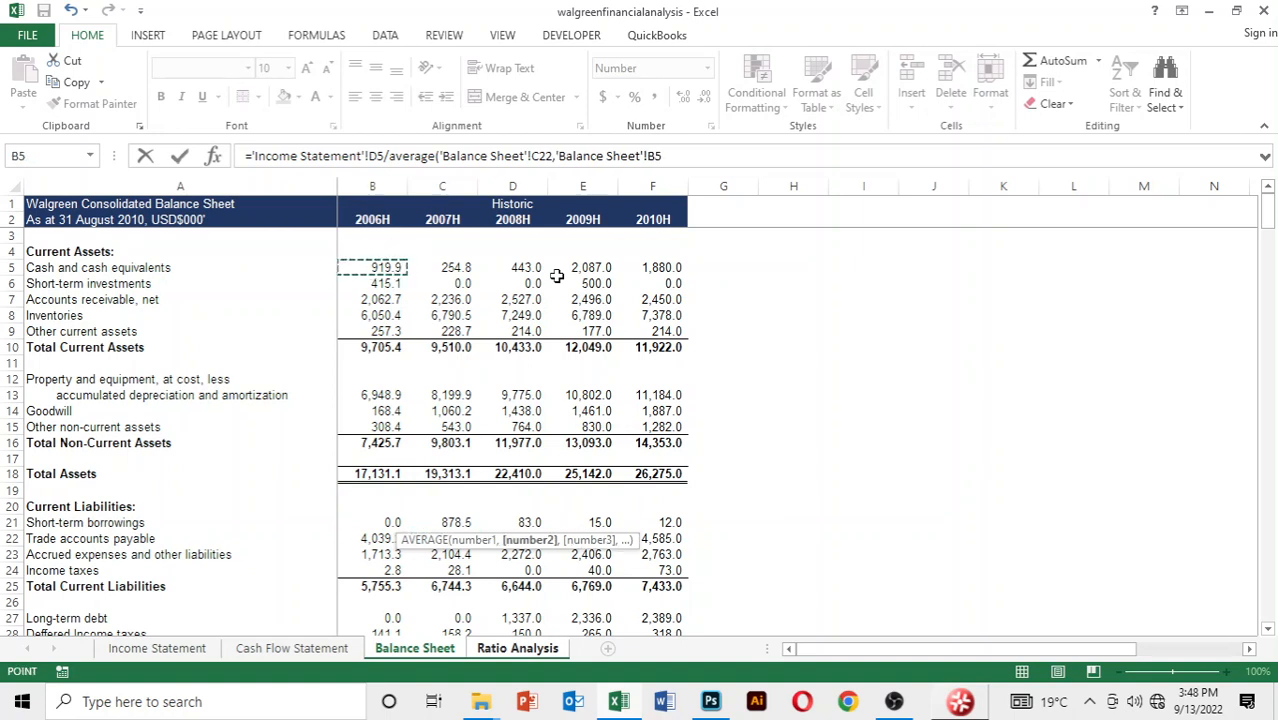
{"action": "key", "text": "Down"}
{"action": "key", "text": "Down"}
{"action": "key", "text": "Down"}
{"action": "key", "text": "Down"}
{"action": "key", "text": "Down"}
{"action": "key", "text": "Down"}
{"action": "key", "text": "Down"}
{"action": "key", "text": "Down"}
{"action": "key", "text": "Down"}
{"action": "key", "text": "Down"}
{"action": "key", "text": "Down"}
{"action": "key", "text": "Down"}
{"action": "key", "text": "Down"}
{"action": "key", "text": "Down"}
{"action": "key", "text": "Down"}
{"action": "key", "text": "Down"}
{"action": "key", "text": "Down"}
{"action": "key", "text": "Right"}
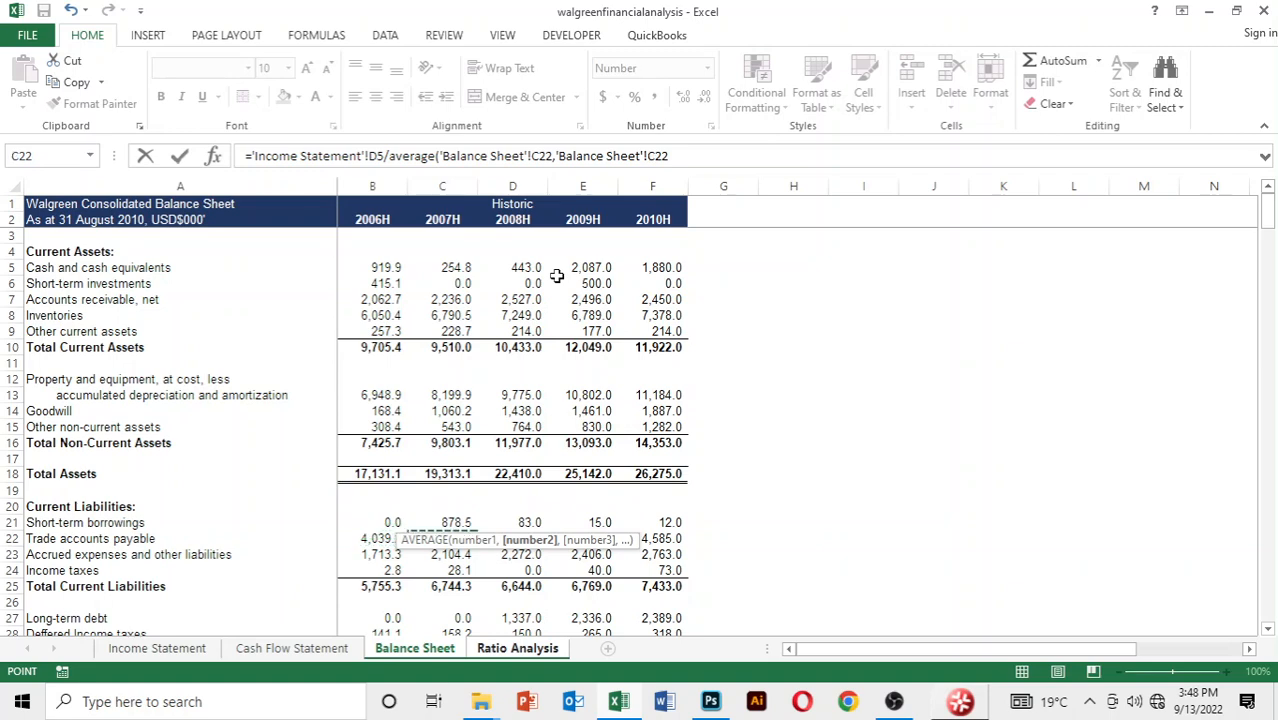
{"action": "key", "text": "Right"}
{"action": "type", "text": ")"}
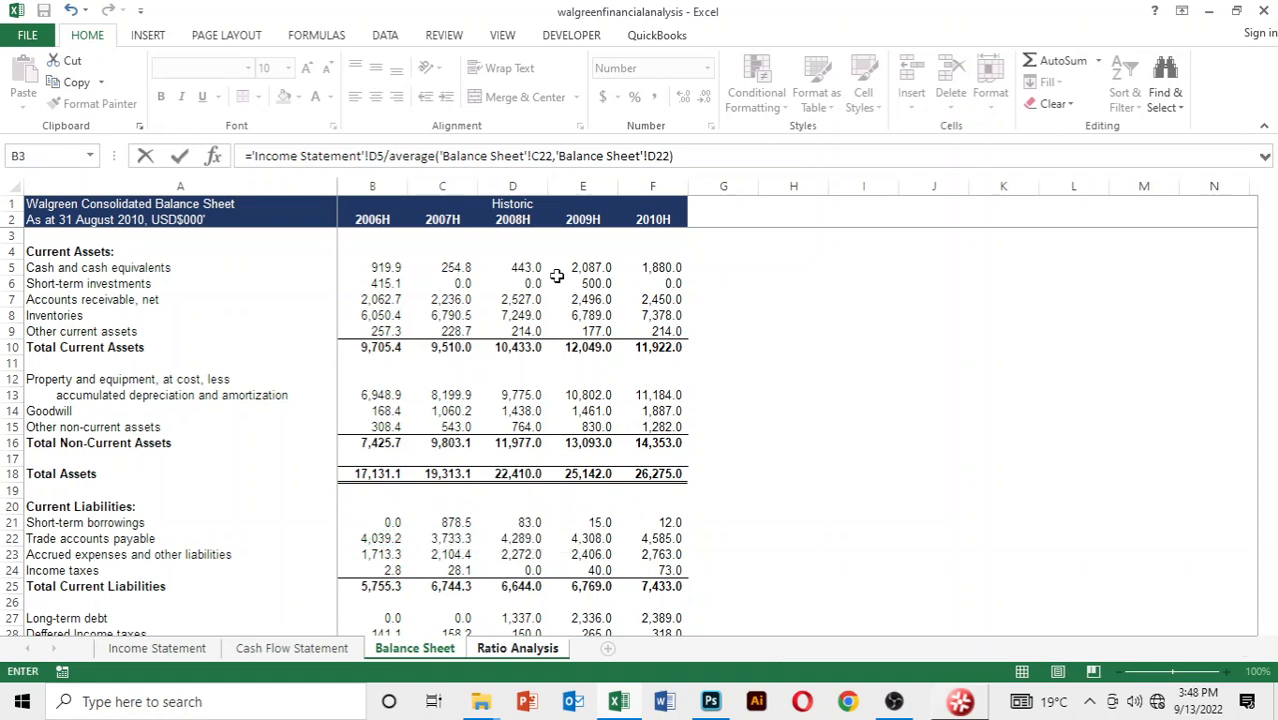
{"action": "key", "text": "Return"}
Copy the 2008 payables turnover formula across to 2009 and 2010
{"action": "key", "text": "Up"}
{"action": "key", "text": "shift+Right"}
{"action": "key", "text": "shift+Right"}
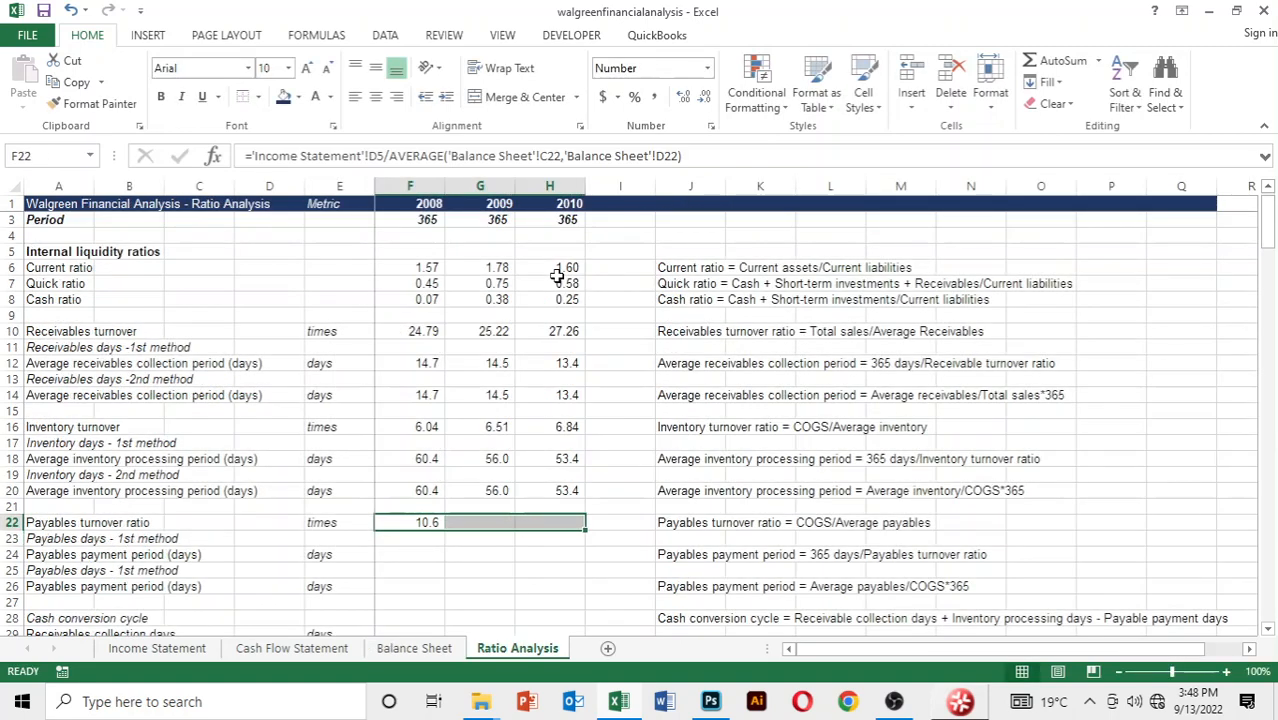
{"action": "key", "text": "ctrl+r"}
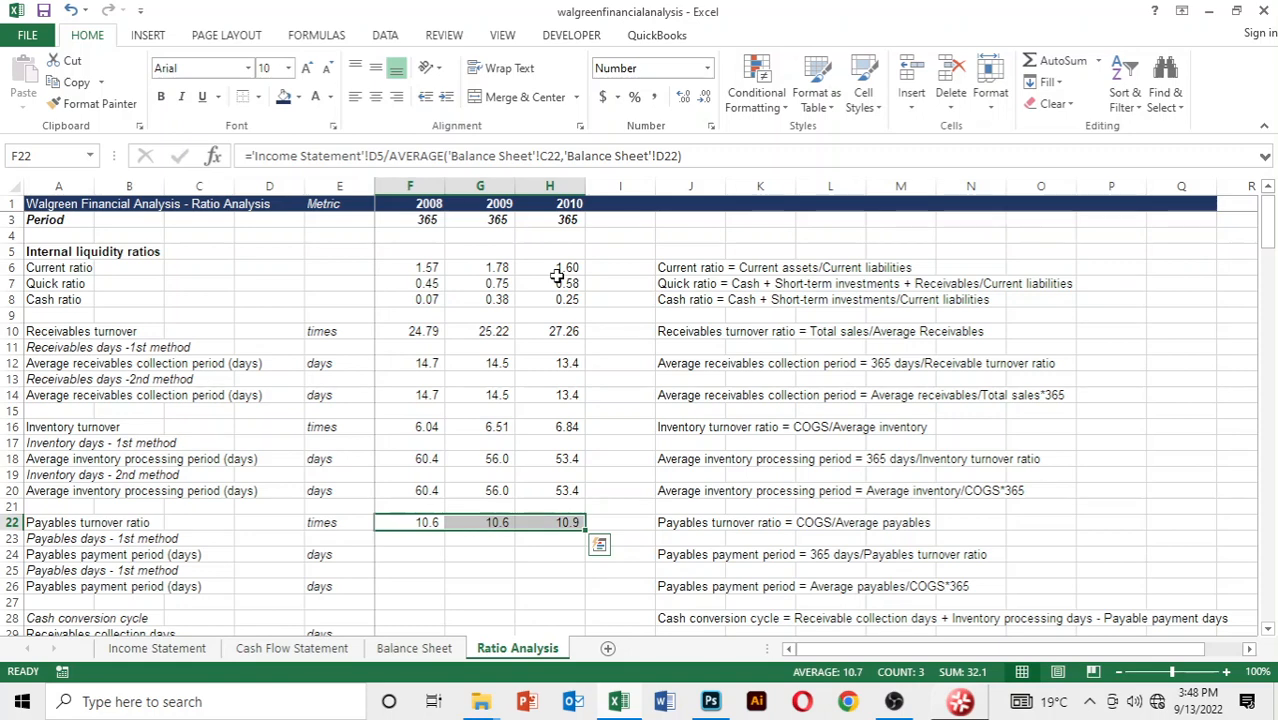
Calculate the first 2008 payables payment period in F24 as period F3 divided by payables turnover F22
{"action": "key", "text": "Down"}
{"action": "key", "text": "Down"}
{"action": "key", "text": "Down"}
{"action": "key", "text": "Down"}
{"action": "key", "text": "Down"}
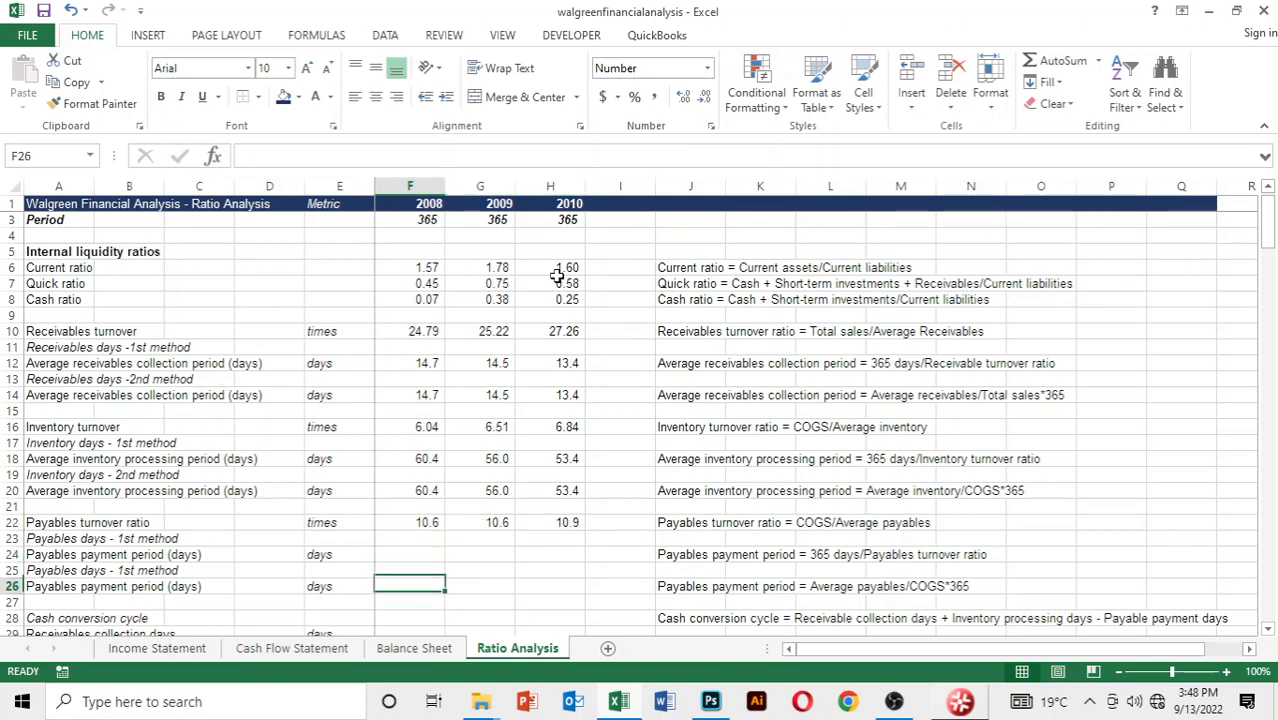
{"action": "key", "text": "Up"}
{"action": "key", "text": "Up"}
{"action": "key", "text": "Up"}
{"action": "type", "text": "="}
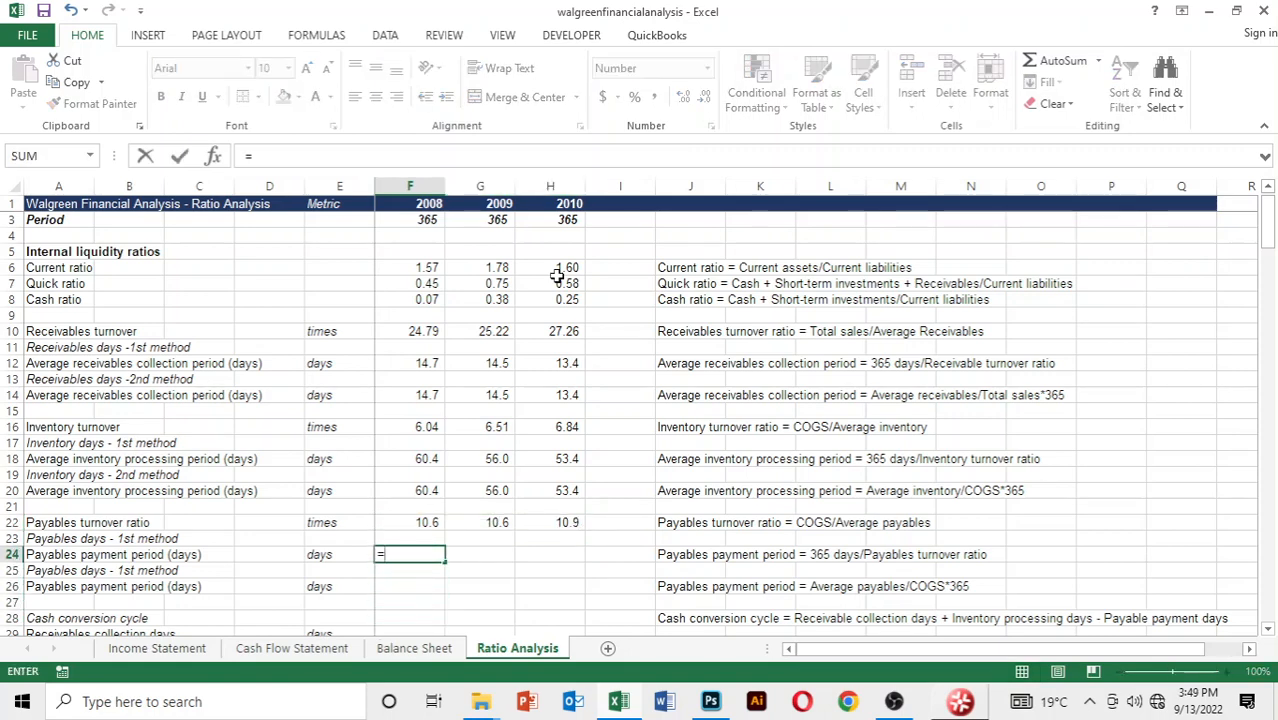
{"action": "key", "text": "Up"}
{"action": "key", "text": "Up"}
{"action": "key", "text": "Up"}
{"action": "key", "text": "Up"}
{"action": "key", "text": "Up"}
{"action": "key", "text": "Up"}
{"action": "key", "text": "Up"}
{"action": "key", "text": "Up"}
{"action": "key", "text": "Up"}
{"action": "key", "text": "Up"}
{"action": "key", "text": "Up"}
{"action": "key", "text": "Up"}
{"action": "key", "text": "Up"}
{"action": "key", "text": "Up"}
{"action": "key", "text": "Up"}
{"action": "key", "text": "Up"}
{"action": "key", "text": "Up"}
{"action": "key", "text": "Up"}
{"action": "key", "text": "Up"}
{"action": "key", "text": "Up"}
{"action": "key", "text": "Up"}
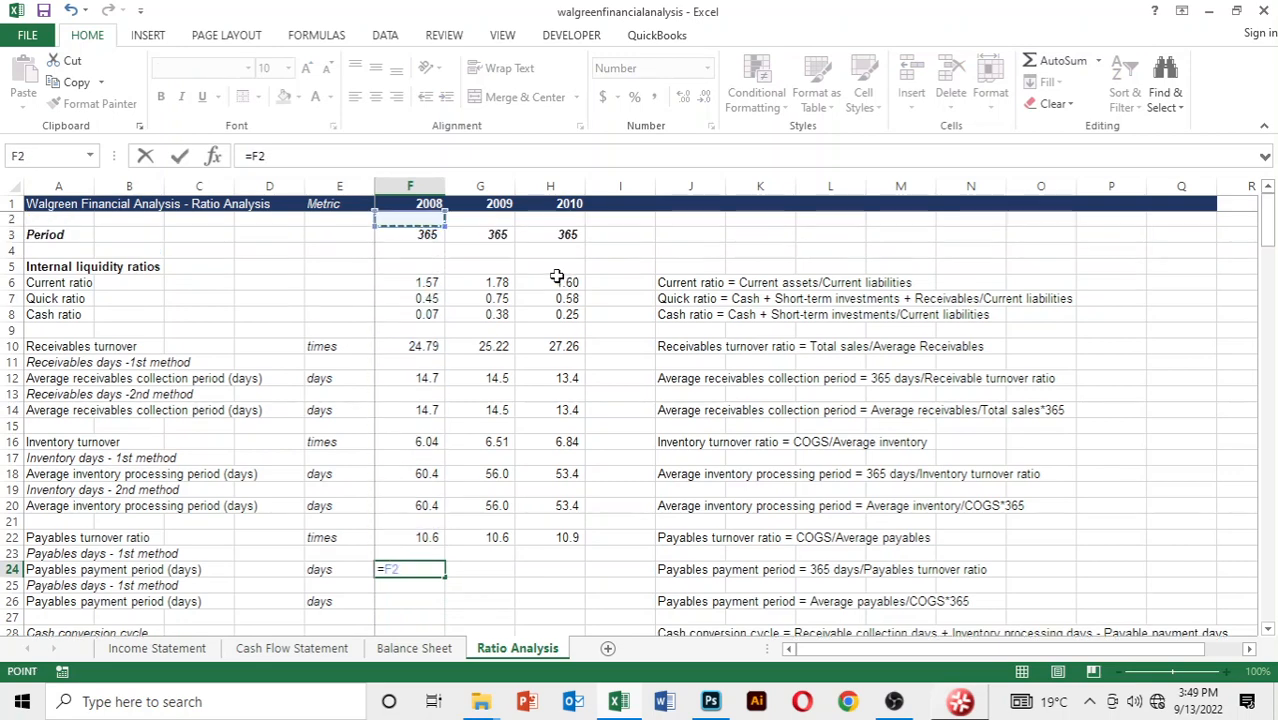
{"action": "type", "text": "/"}
Copy the 2008 payables payment period formula in row 24 across to 2009 and 2010
{"action": "key", "text": "Up"}
{"action": "key", "text": "Up"}
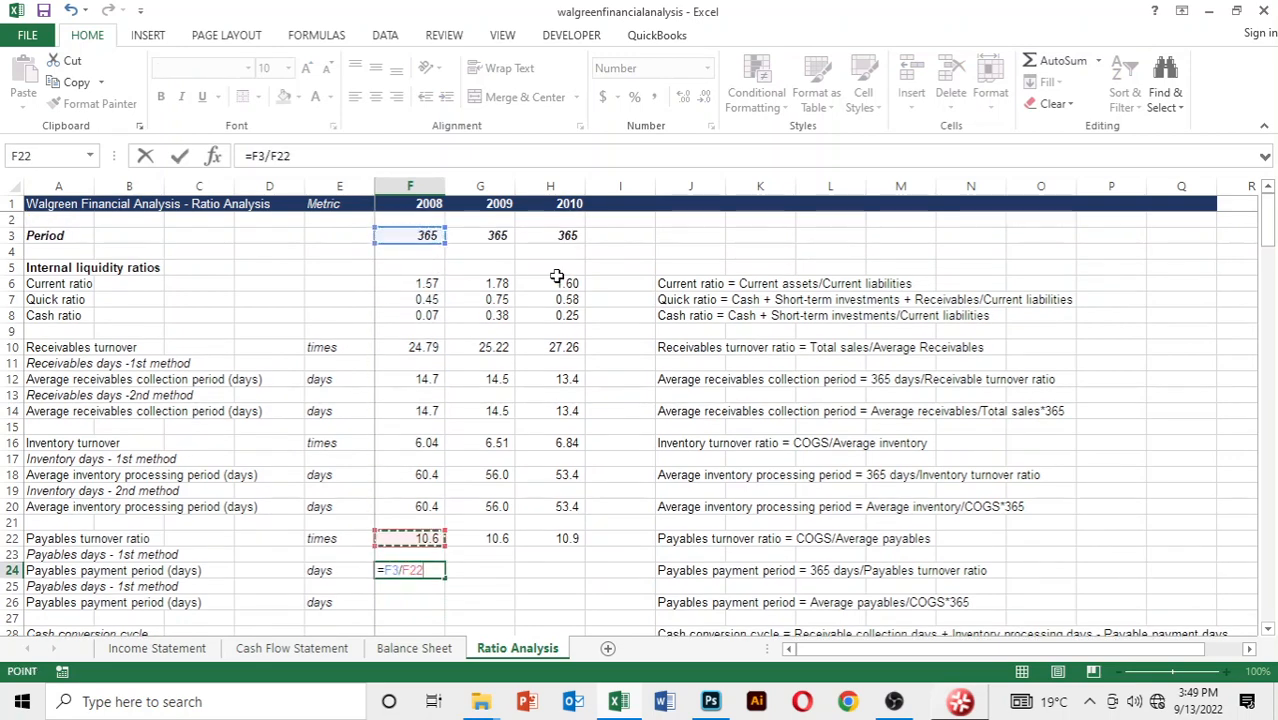
{"action": "key", "text": "Return"}
{"action": "key", "text": "Up"}
{"action": "key", "text": "shift+Right"}
{"action": "key", "text": "shift+Right"}
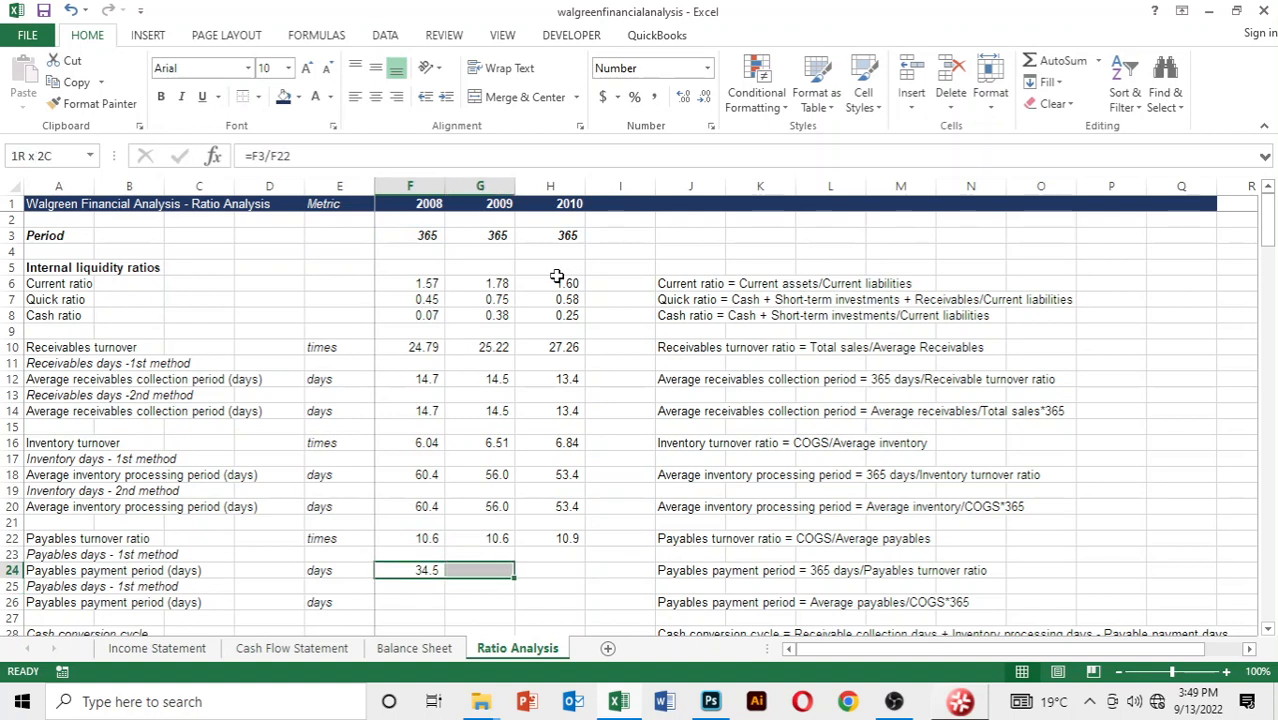
{"action": "key", "text": "ctrl+r"}
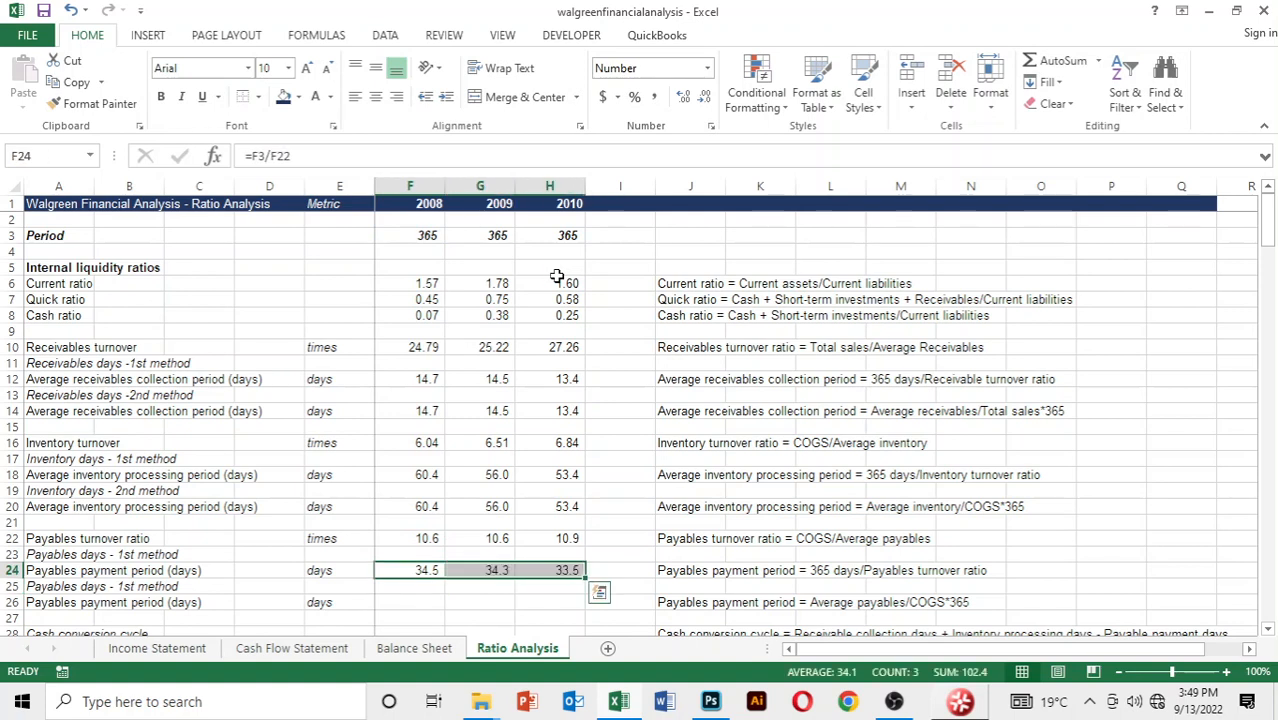
{"action": "key", "text": "Down"}
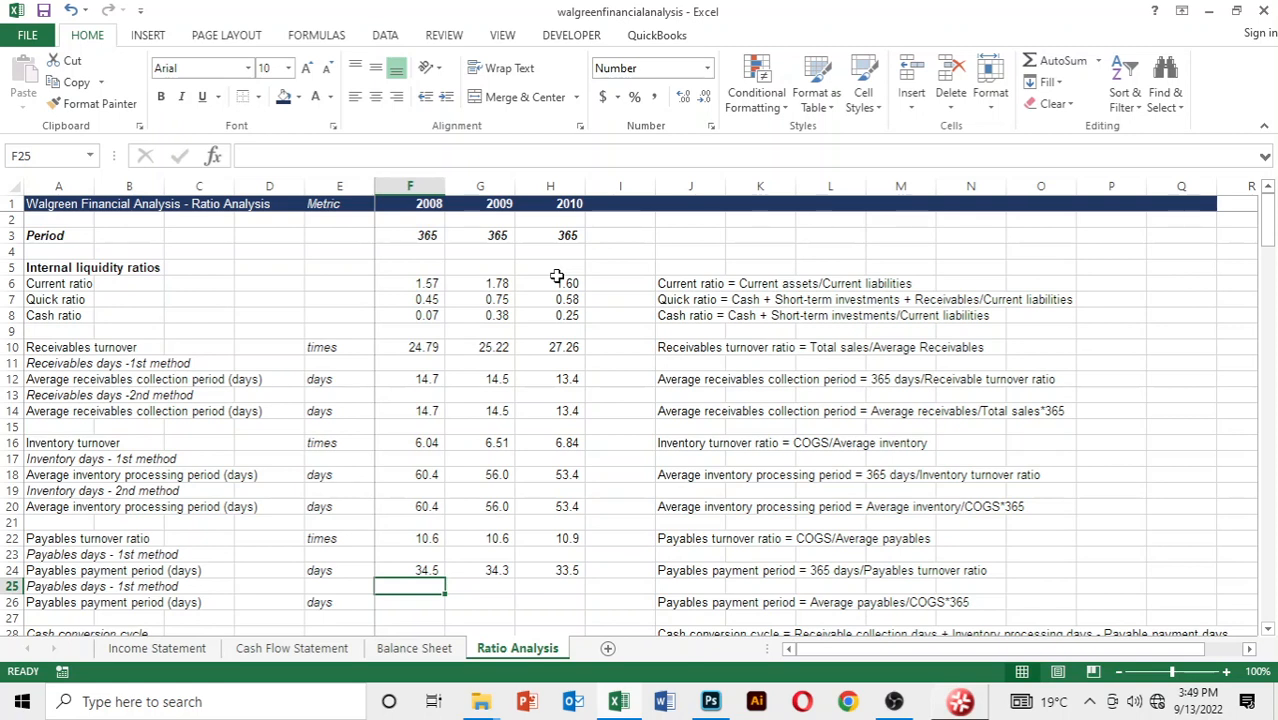
{"action": "key", "text": "Down"}
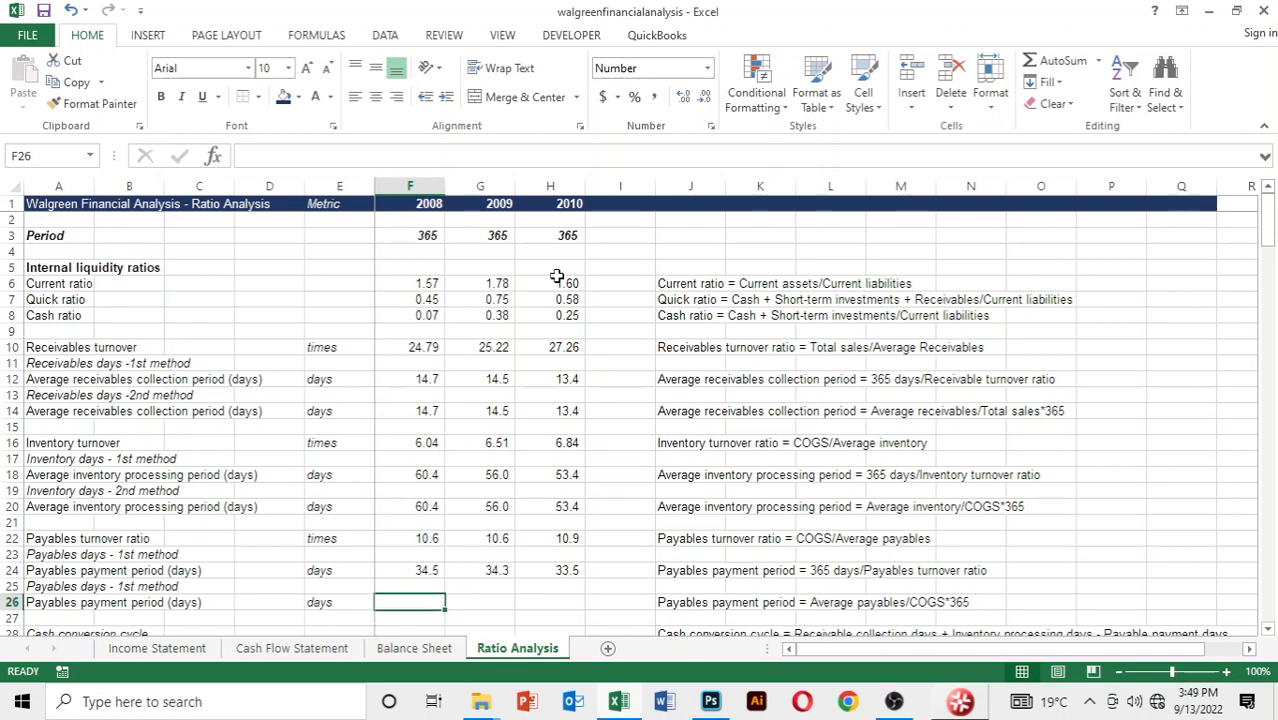
{"action": "key", "text": "Up"}
{"action": "key", "text": "Up"}
{"action": "key", "text": "Up"}
{"action": "key", "text": "Up"}
{"action": "key", "text": "Up"}
{"action": "key", "text": "Up"}
{"action": "key", "text": "Up"}
{"action": "key", "text": "Up"}
{"action": "key", "text": "Up"}
{"action": "key", "text": "Up"}
{"action": "key", "text": "Up"}
{"action": "key", "text": "Up"}
{"action": "key", "text": "Up"}
{"action": "key", "text": "Up"}
{"action": "key", "text": "Up"}
{"action": "key", "text": "Up"}
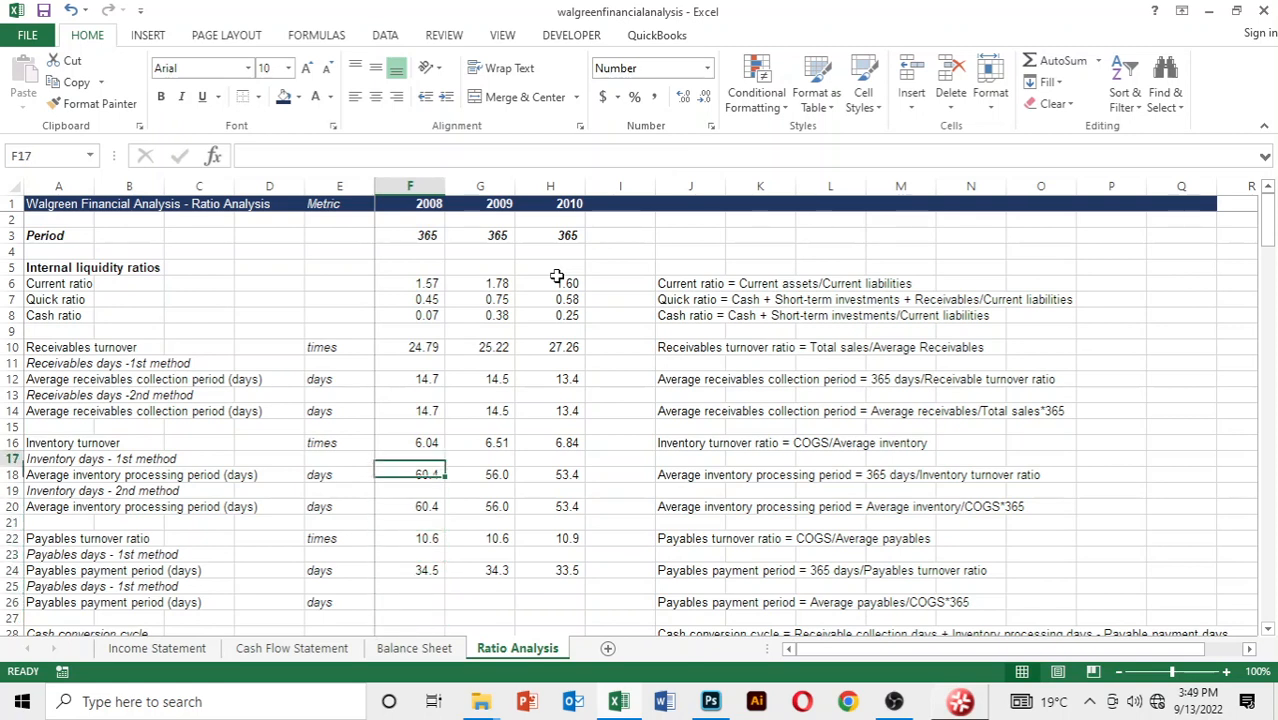
Examine the first-method receivables, inventory and payables period formulas in rows 12, 18 and 24, and select the second 2008 payables payment period cell F26
{"action": "key", "text": "Up"}
{"action": "key", "text": "Up"}
{"action": "key", "text": "Down"}
{"action": "key", "text": "Down"}
{"action": "key", "text": "Down"}
{"action": "key", "text": "Down"}
{"action": "key", "text": "Down"}
{"action": "key", "text": "Down"}
{"action": "key", "text": "Down"}
{"action": "key", "text": "Down"}
{"action": "key", "text": "Down"}
{"action": "key", "text": "Down"}
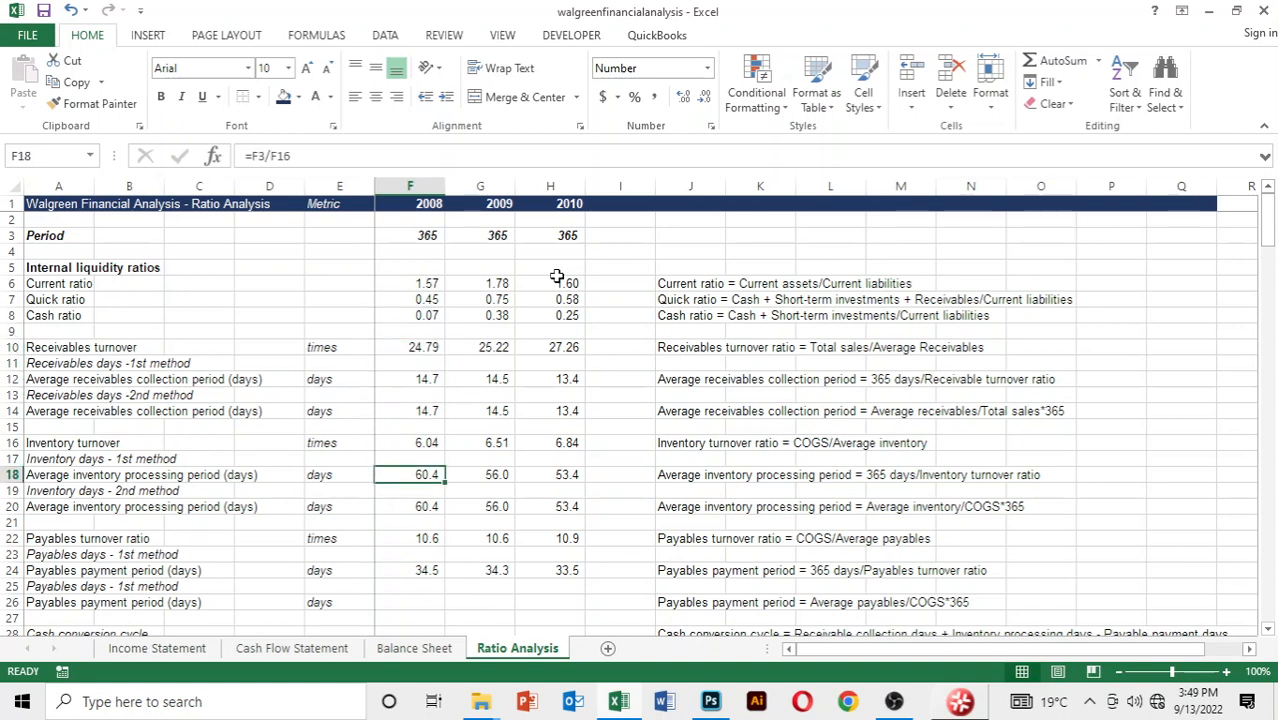
{"action": "key", "text": "Up"}
{"action": "key", "text": "Up"}
{"action": "key", "text": "Up"}
{"action": "key", "text": "Up"}
{"action": "key", "text": "Up"}
{"action": "key", "text": "Up"}
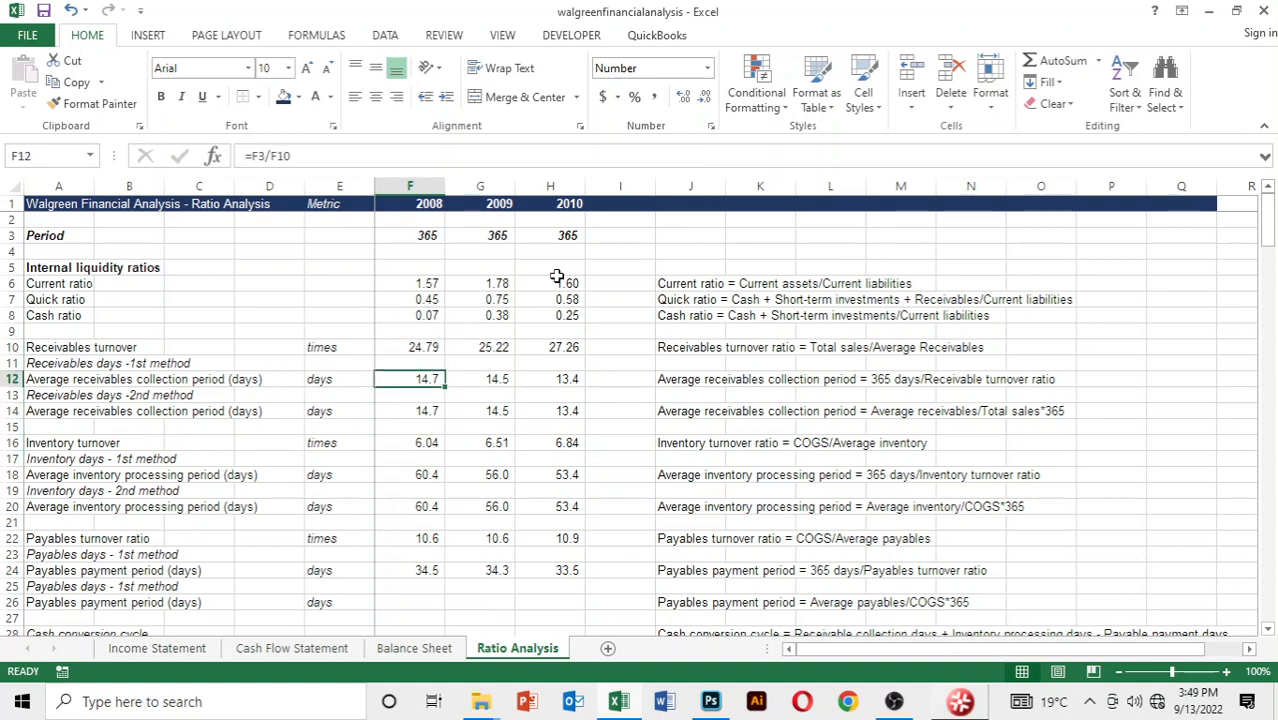
{"action": "key", "text": "Right"}
{"action": "key", "text": "Right"}
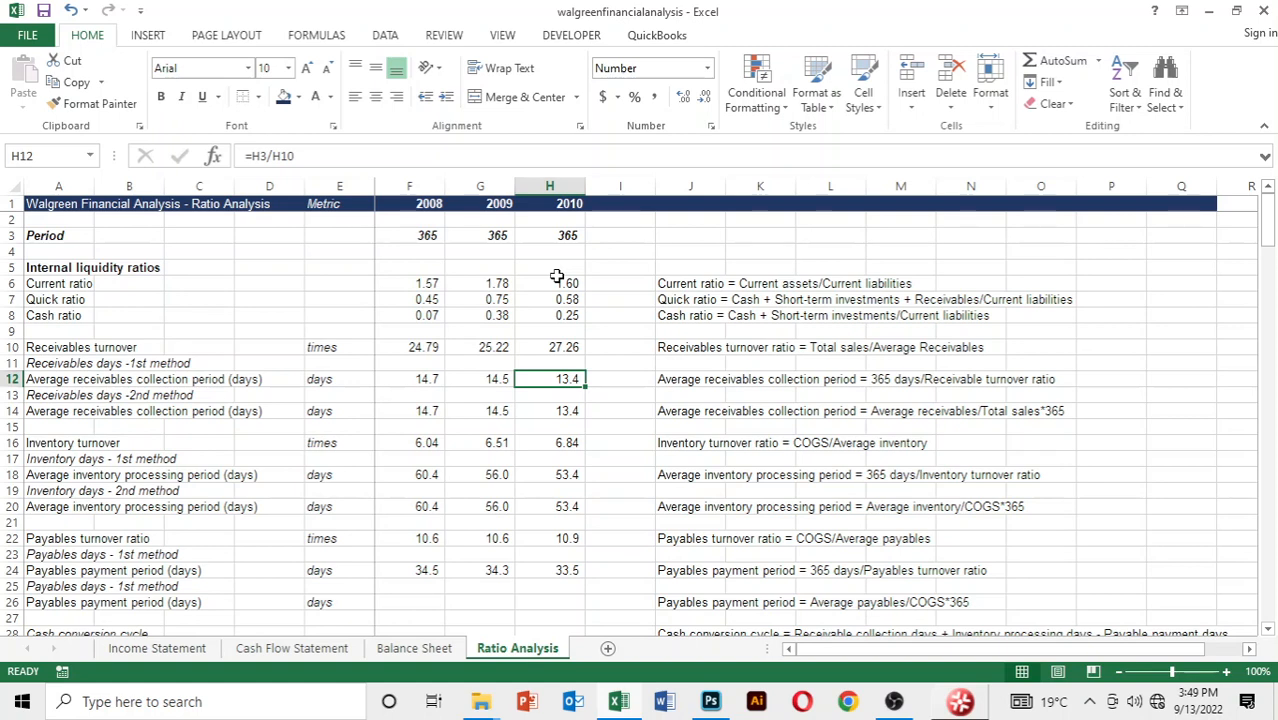
{"action": "key", "text": "Down"}
{"action": "key", "text": "Down"}
{"action": "key", "text": "Down"}
{"action": "key", "text": "Down"}
{"action": "key", "text": "Down"}
{"action": "key", "text": "Down"}
{"action": "key", "text": "Down"}
{"action": "key", "text": "Down"}
{"action": "key", "text": "Down"}
{"action": "key", "text": "Down"}
{"action": "key", "text": "Down"}
{"action": "key", "text": "Down"}
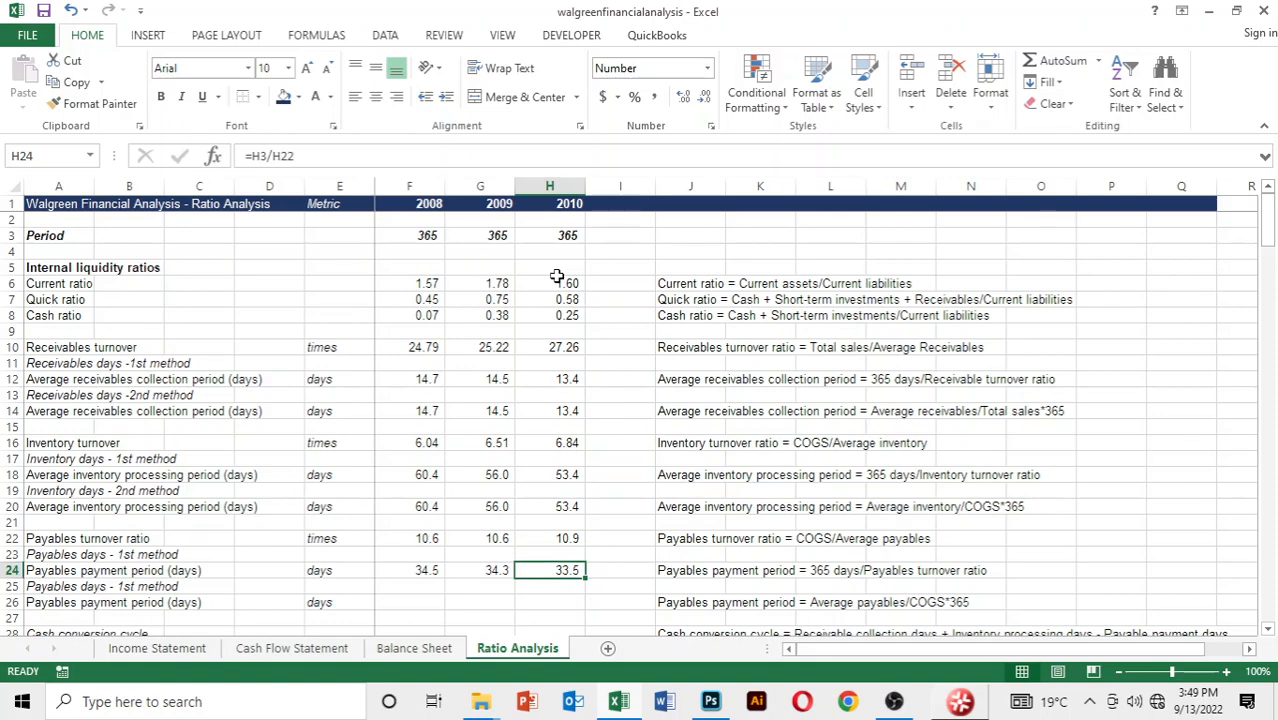
{"action": "key", "text": "Down"}
{"action": "key", "text": "Down"}
{"action": "key", "text": "Left"}
{"action": "key", "text": "Left"}
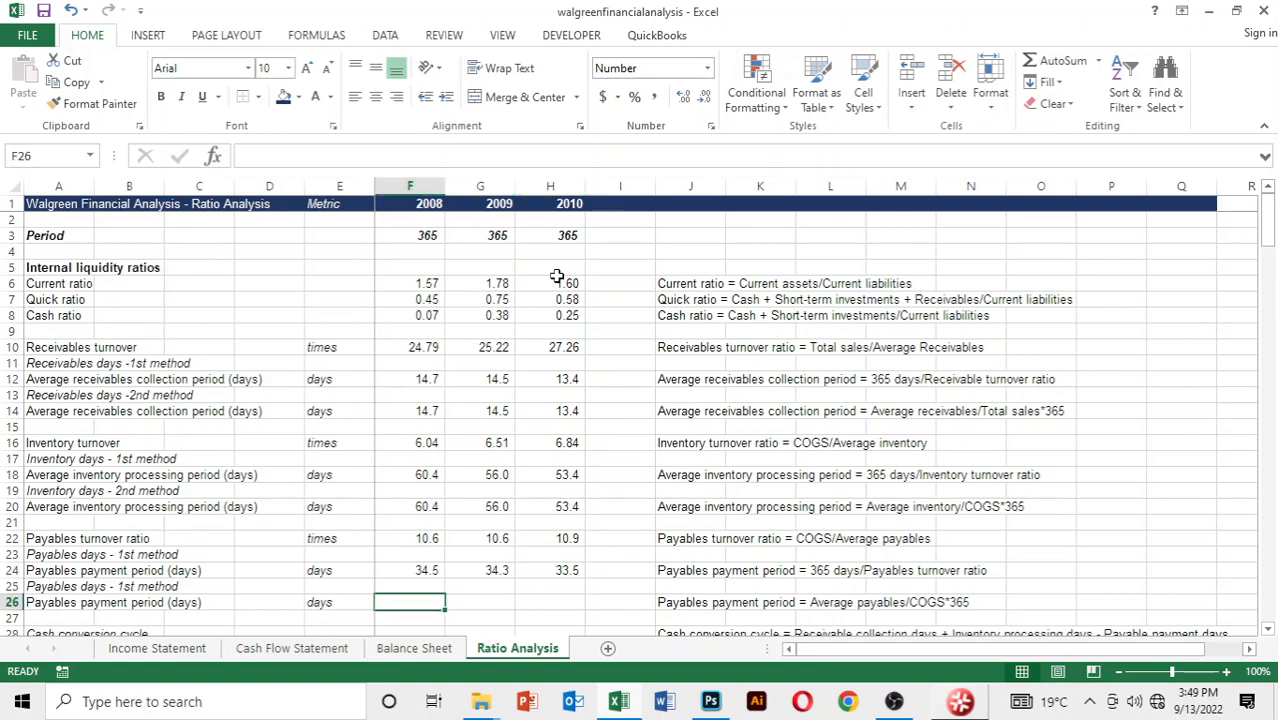
{"action": "type", "text": "=average"}
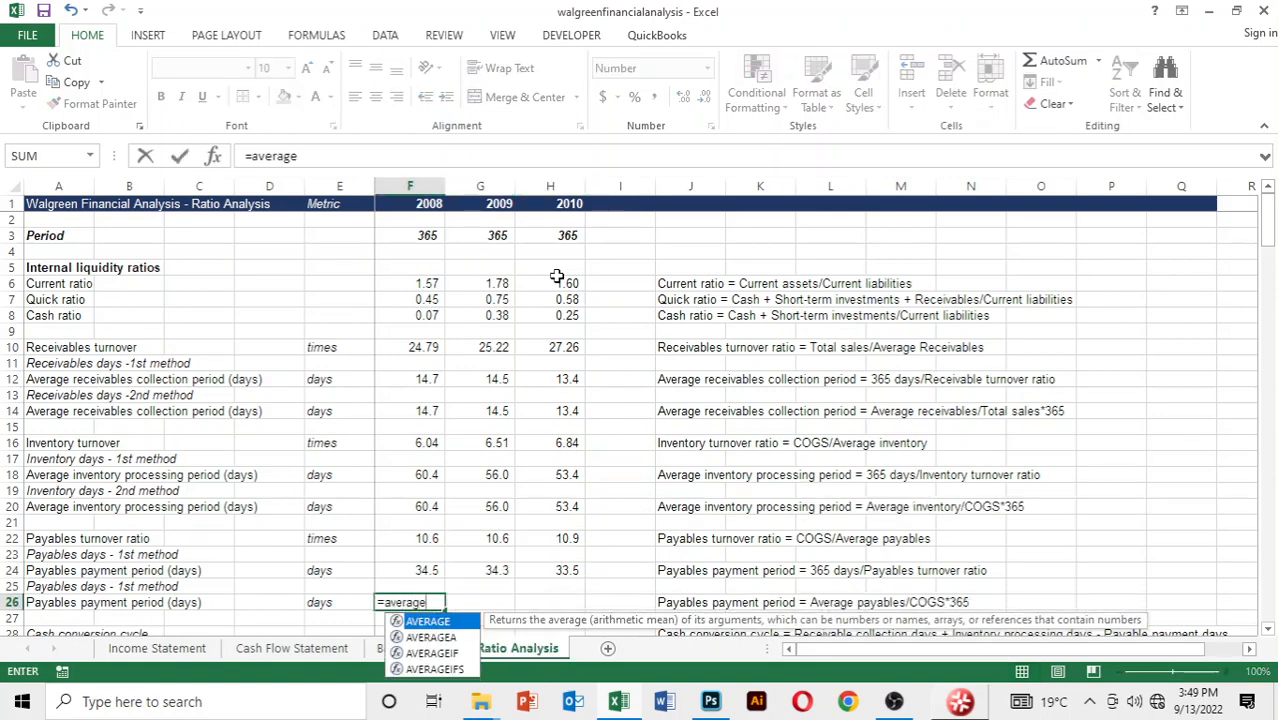
{"action": "type", "text": "("}
{"action": "key", "text": "ctrl+Page_Up"}
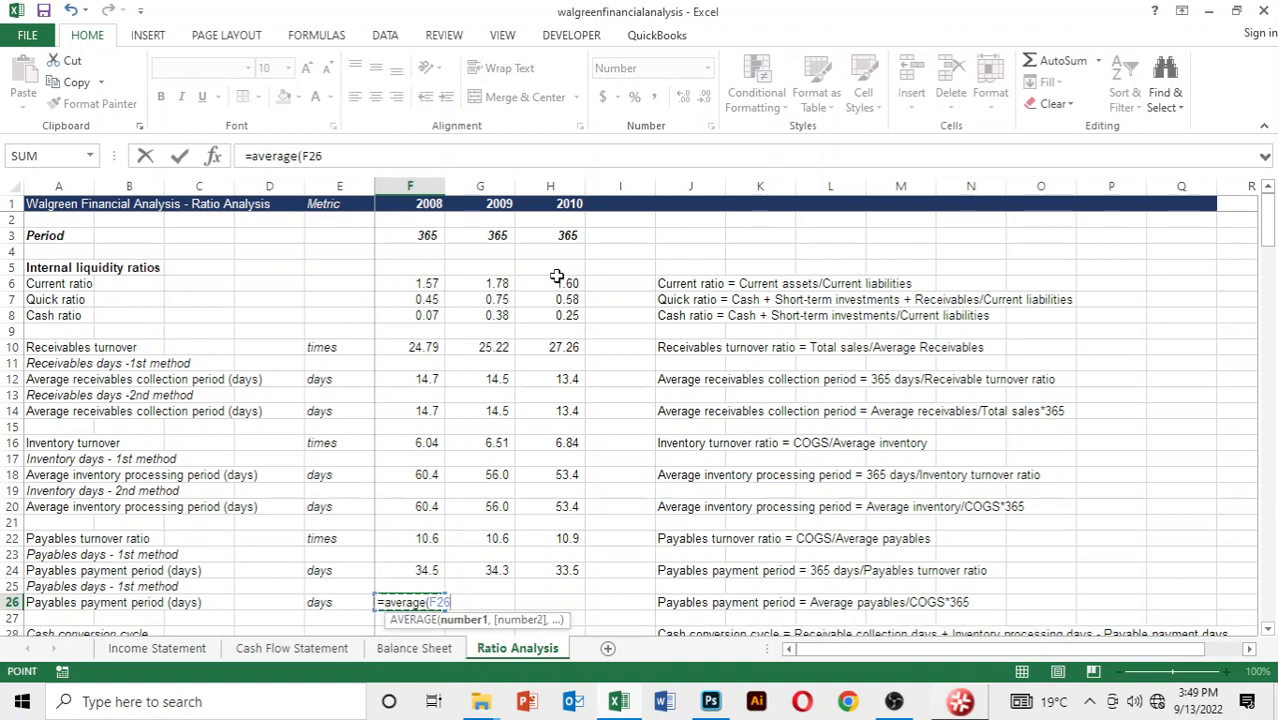
{"action": "key", "text": "Right"}
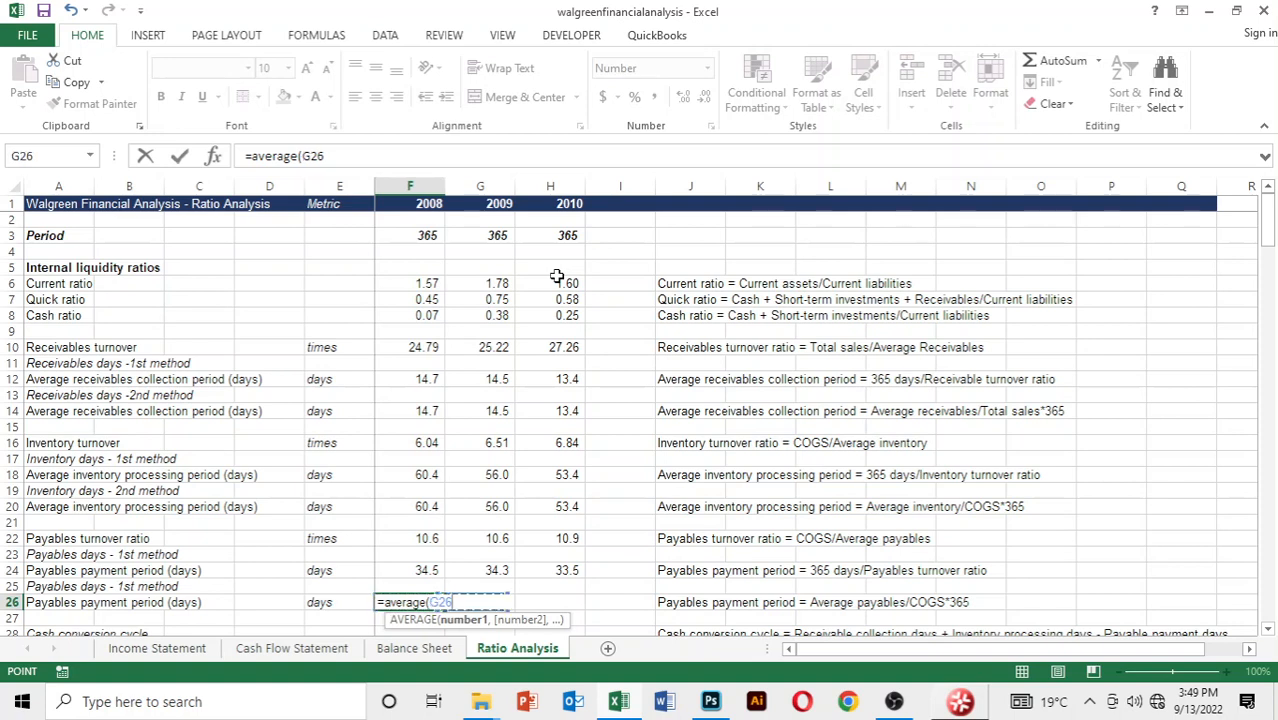
{"action": "key", "text": "Left"}
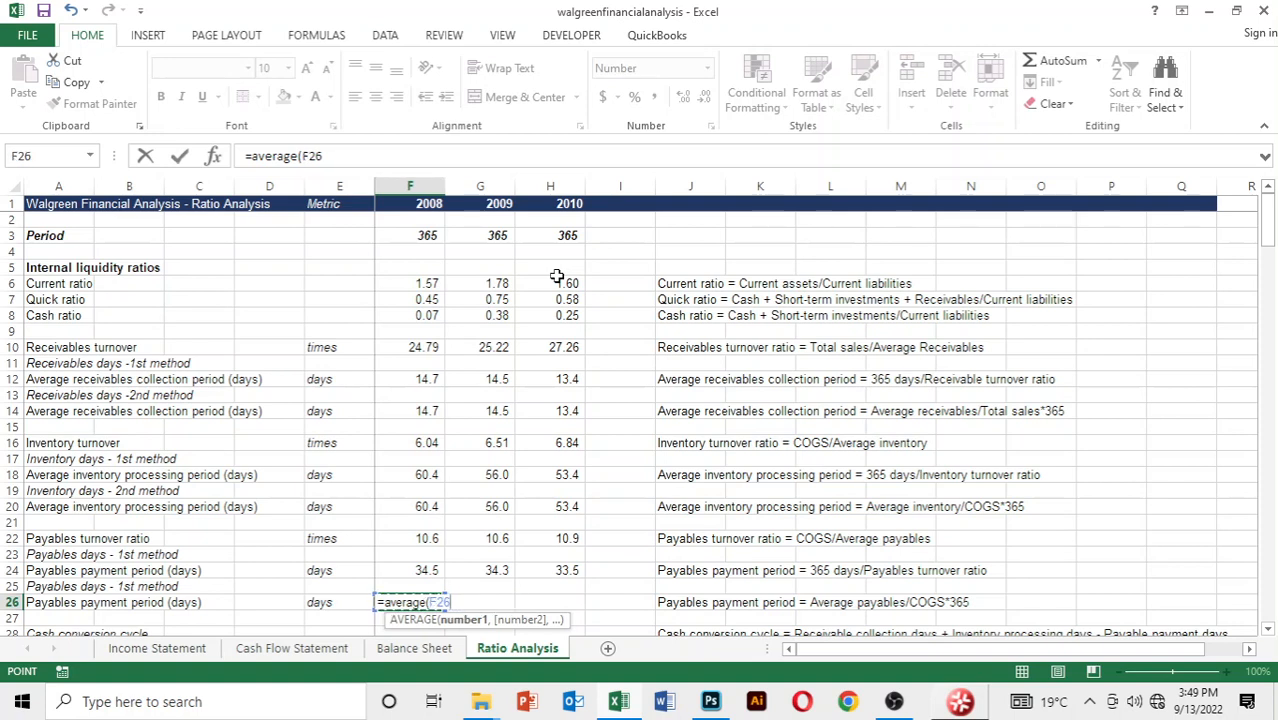
{"action": "key", "text": "Escape"}
Start an AVERAGE formula in F26 with 2007 trade accounts payable, cell C22 of the Balance Sheet, as its first argument
{"action": "type", "text": "="}
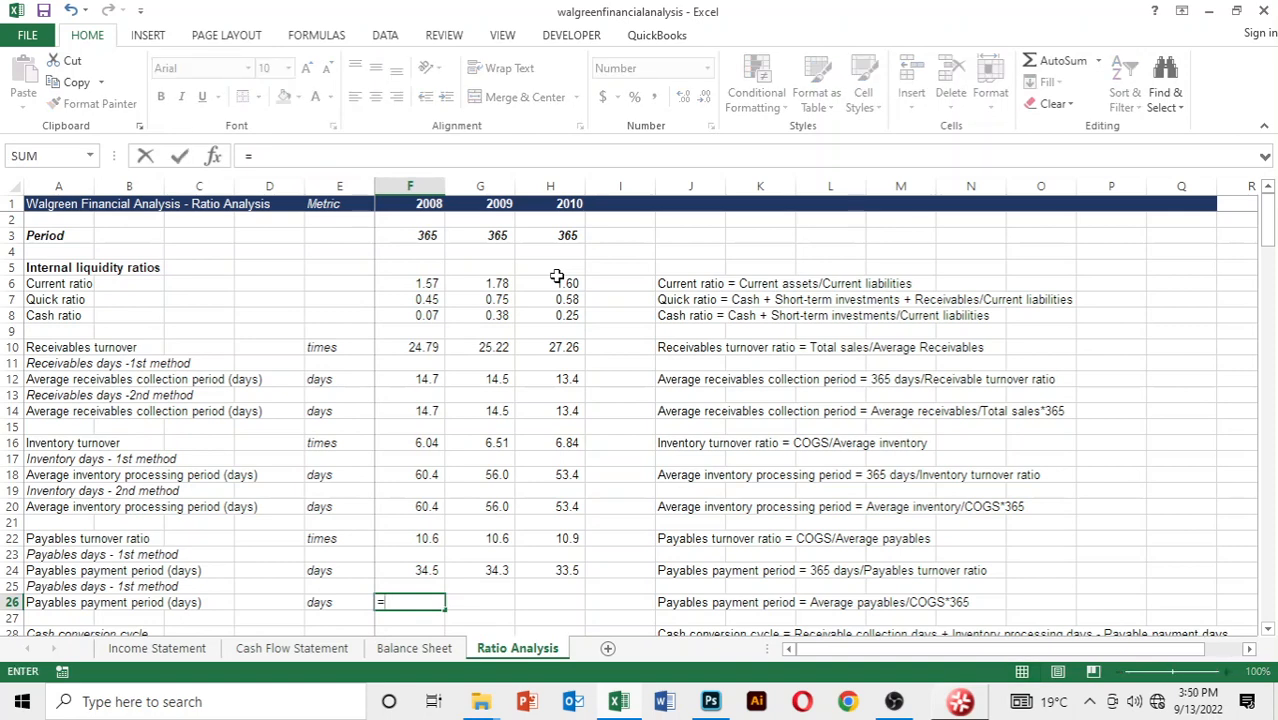
{"action": "type", "text": "average("}
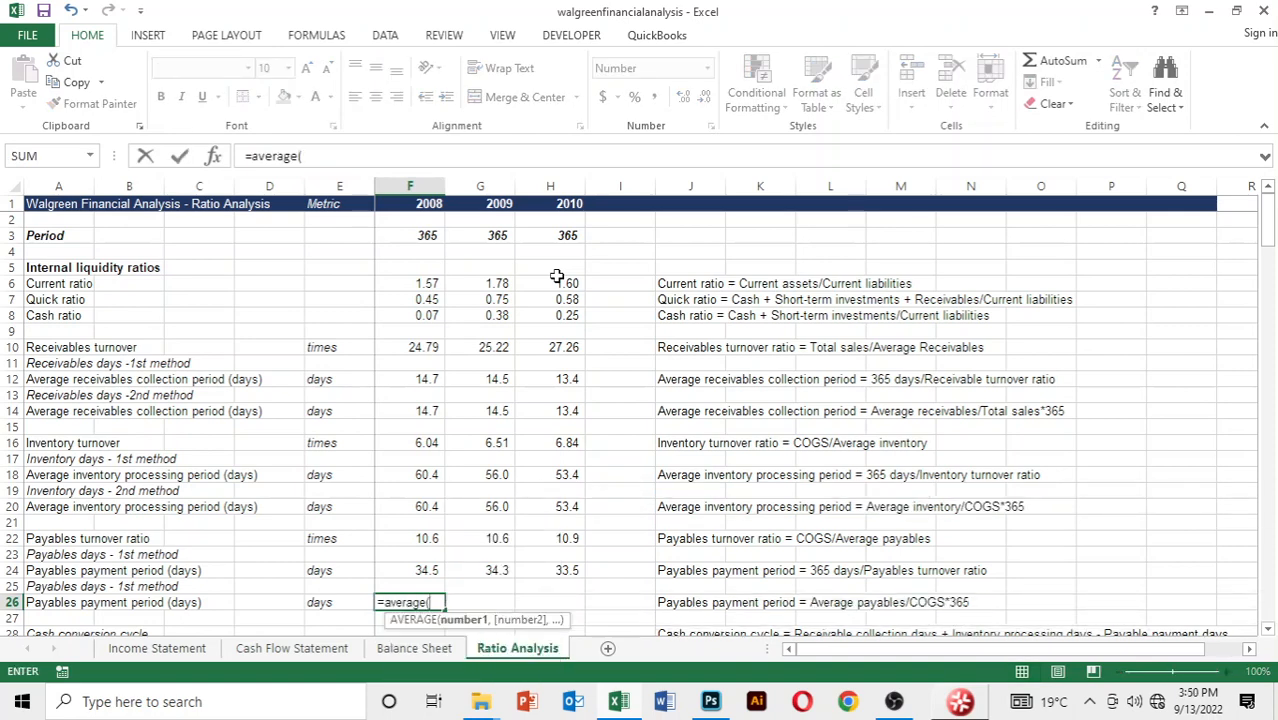
{"action": "key", "text": "ctrl+Page_Up"}
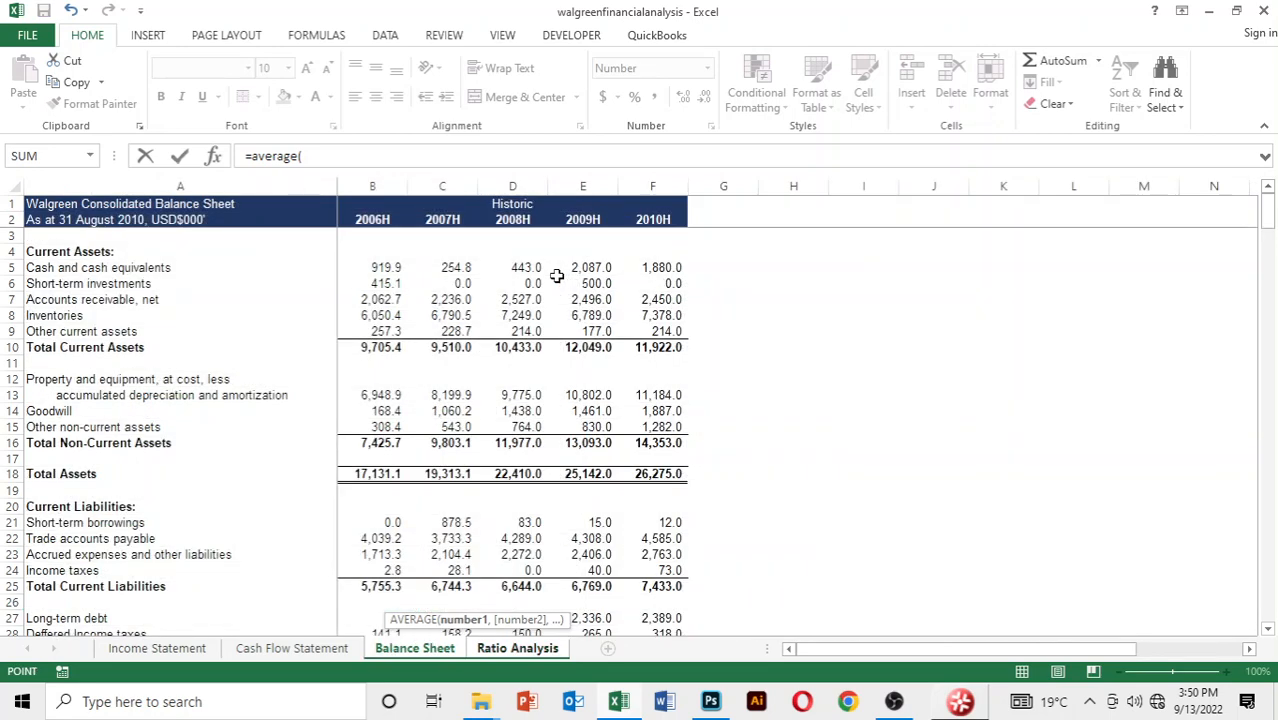
{"action": "key", "text": "Down"}
{"action": "key", "text": "Down"}
{"action": "key", "text": "Down"}
{"action": "key", "text": "Down"}
{"action": "key", "text": "Down"}
{"action": "key", "text": "Down"}
{"action": "key", "text": "Down"}
{"action": "key", "text": "Down"}
{"action": "key", "text": "Down"}
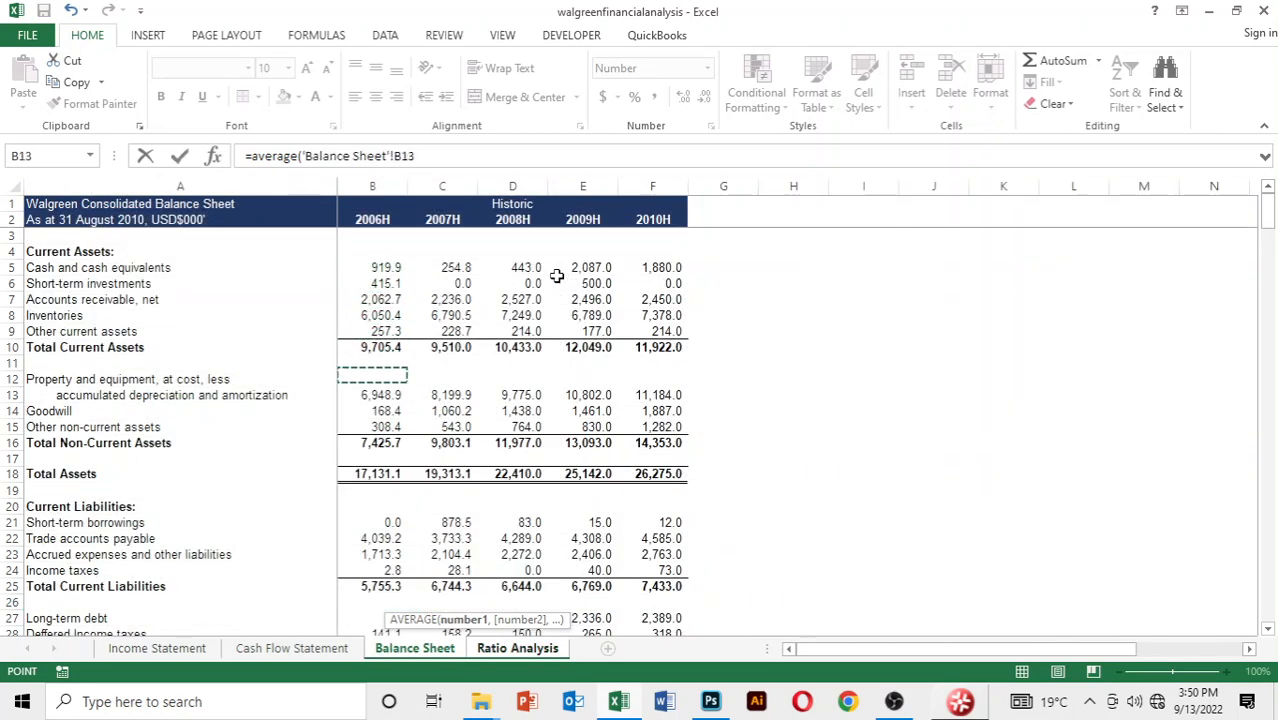
{"action": "key", "text": "Down"}
{"action": "key", "text": "Down"}
{"action": "key", "text": "Down"}
{"action": "key", "text": "Down"}
{"action": "key", "text": "Down"}
{"action": "key", "text": "Down"}
{"action": "key", "text": "Down"}
{"action": "key", "text": "Down"}
{"action": "key", "text": "Down"}
{"action": "key", "text": "Right"}
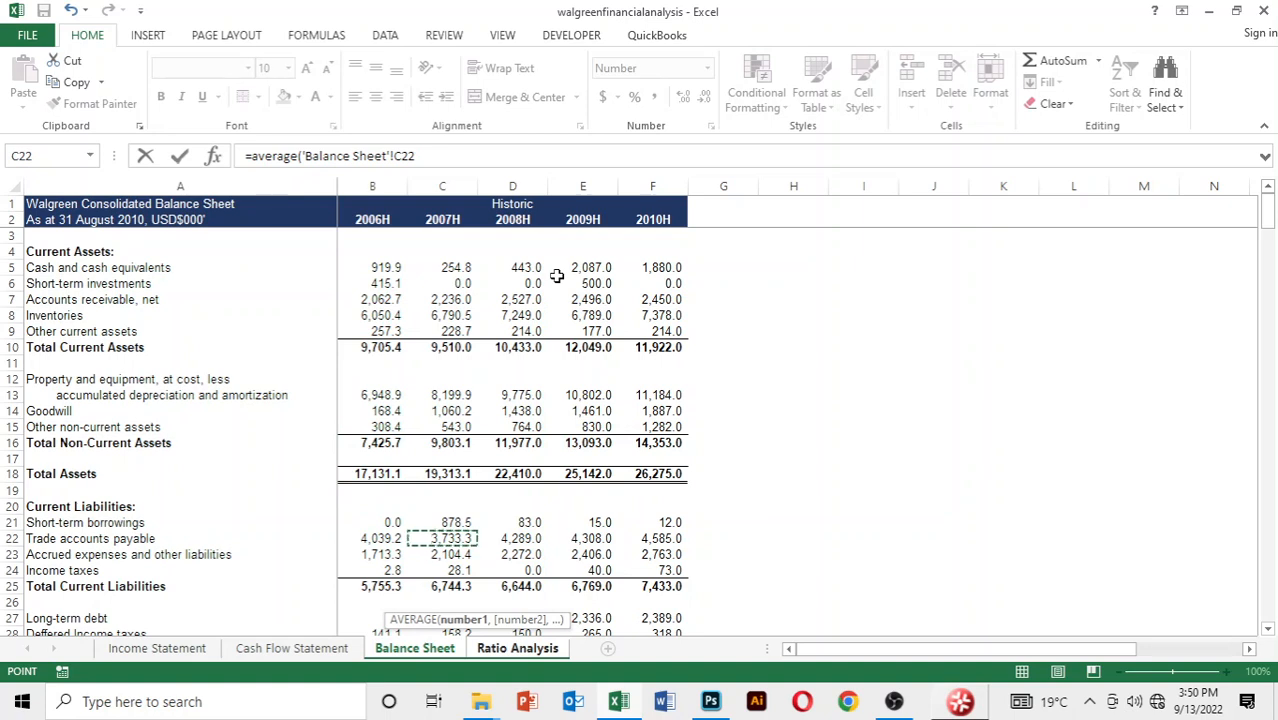
Add 2008 trade accounts payable, cell D22 of the Balance Sheet, as the second argument and close the AVERAGE function
{"action": "type", "text": ","}
{"action": "key", "text": "Down"}
{"action": "key", "text": "Down"}
{"action": "key", "text": "Down"}
{"action": "key", "text": "Down"}
{"action": "key", "text": "Down"}
{"action": "key", "text": "Down"}
{"action": "key", "text": "Down"}
{"action": "key", "text": "Down"}
{"action": "key", "text": "Down"}
{"action": "key", "text": "Down"}
{"action": "key", "text": "Down"}
{"action": "key", "text": "Down"}
{"action": "key", "text": "Down"}
{"action": "key", "text": "Down"}
{"action": "key", "text": "Down"}
{"action": "key", "text": "Down"}
{"action": "key", "text": "Down"}
{"action": "key", "text": "Down"}
{"action": "key", "text": "Down"}
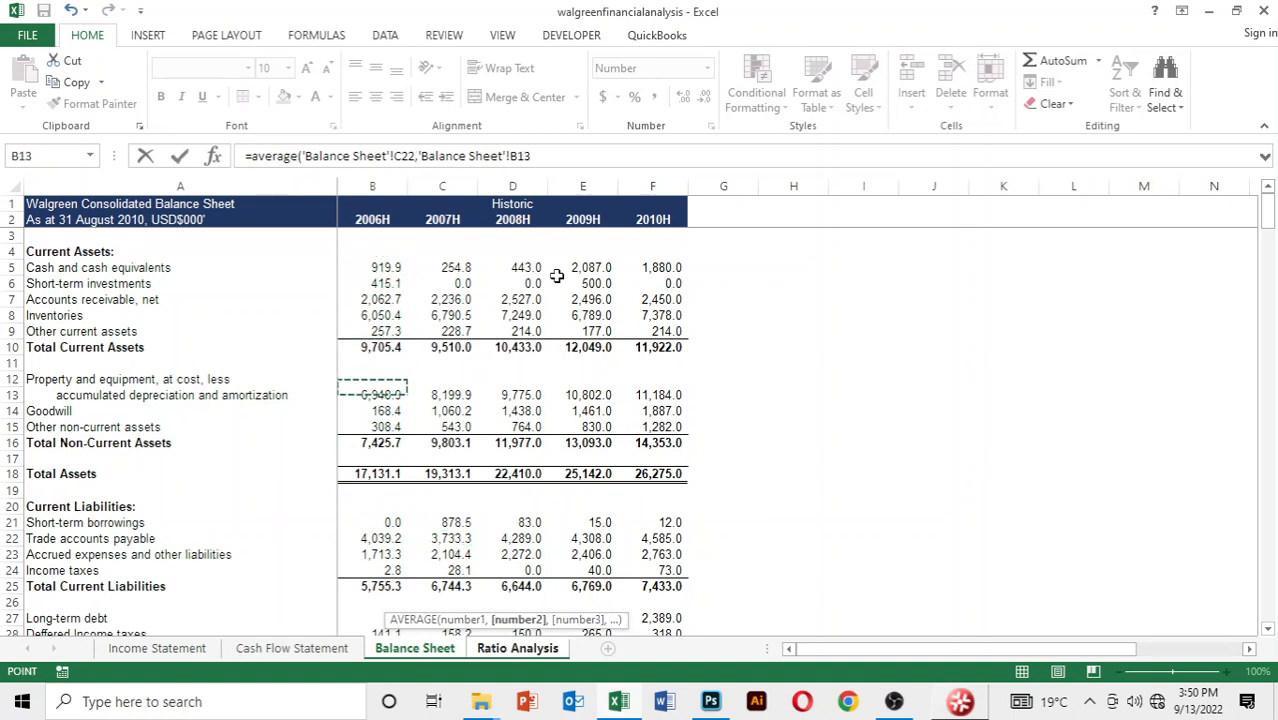
{"action": "key", "text": "Right"}
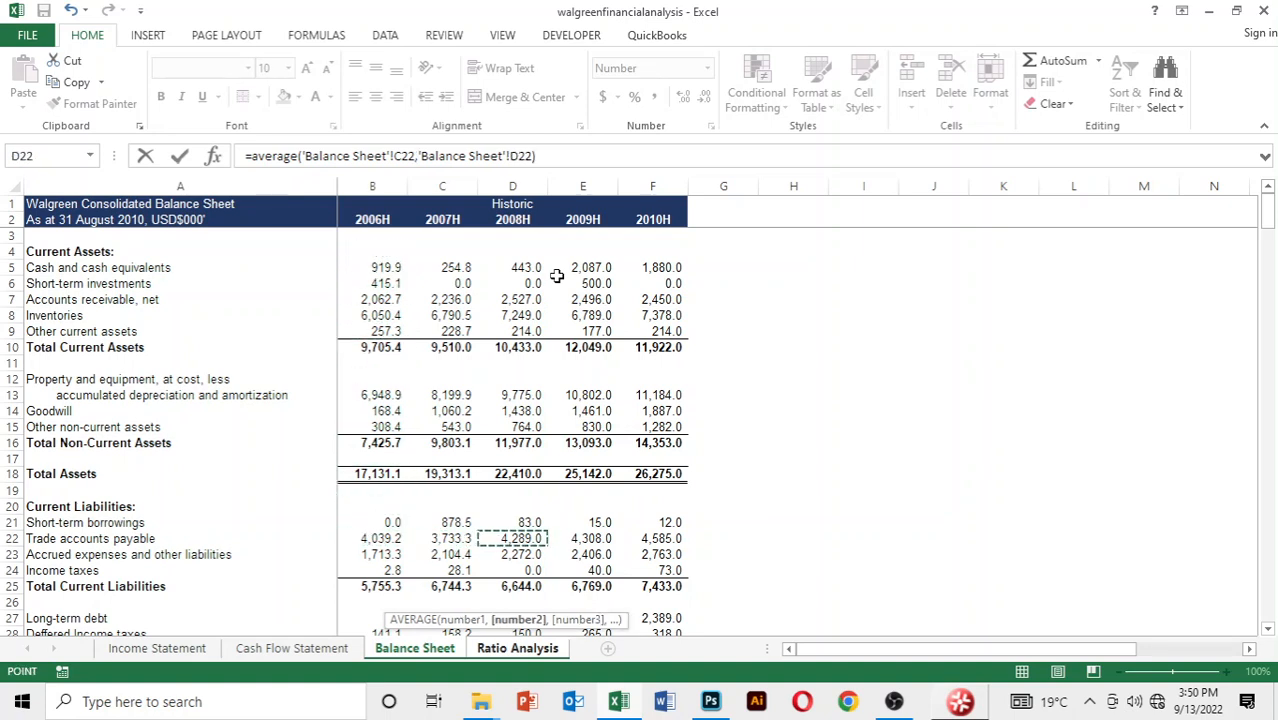
{"action": "key", "text": "Right"}
{"action": "type", "text": ")/"}
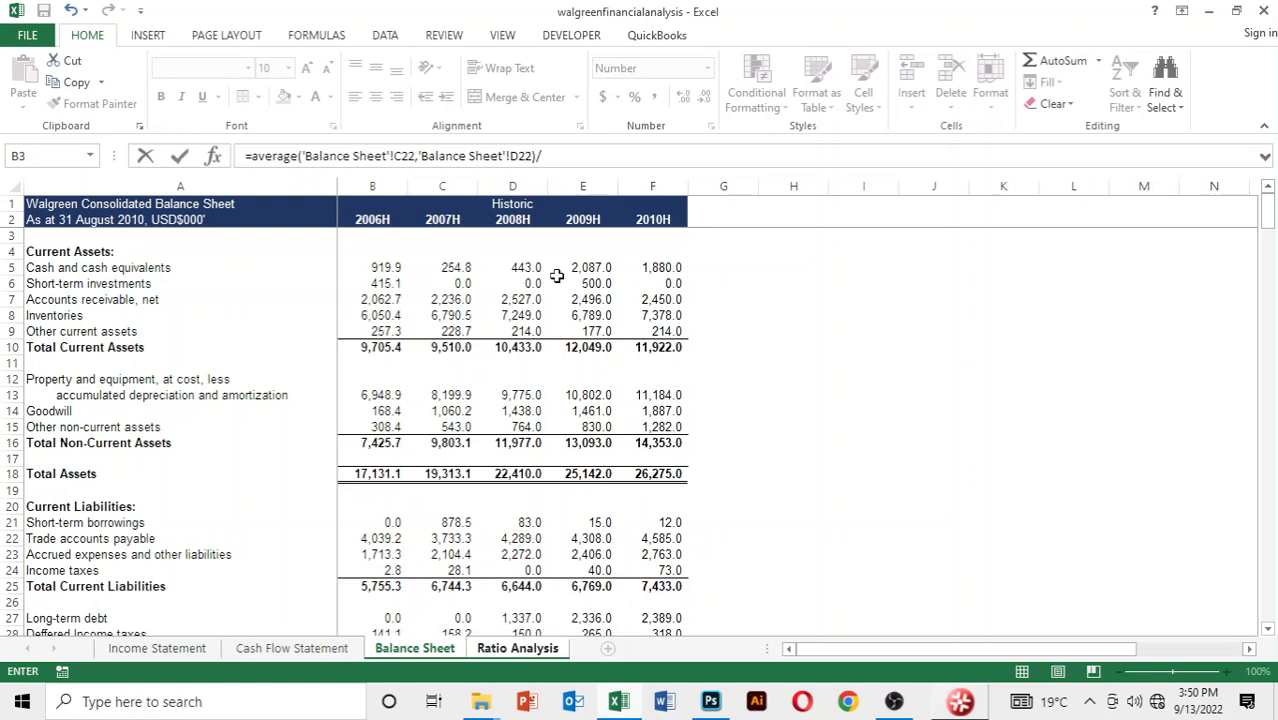
Divide the average by 2008 cost of sales, cell D5 of the Income Statement, multiply by 365 and complete the formula
{"action": "key", "text": "ctrl+Page_Up"}
{"action": "key", "text": "ctrl+Page_Up"}
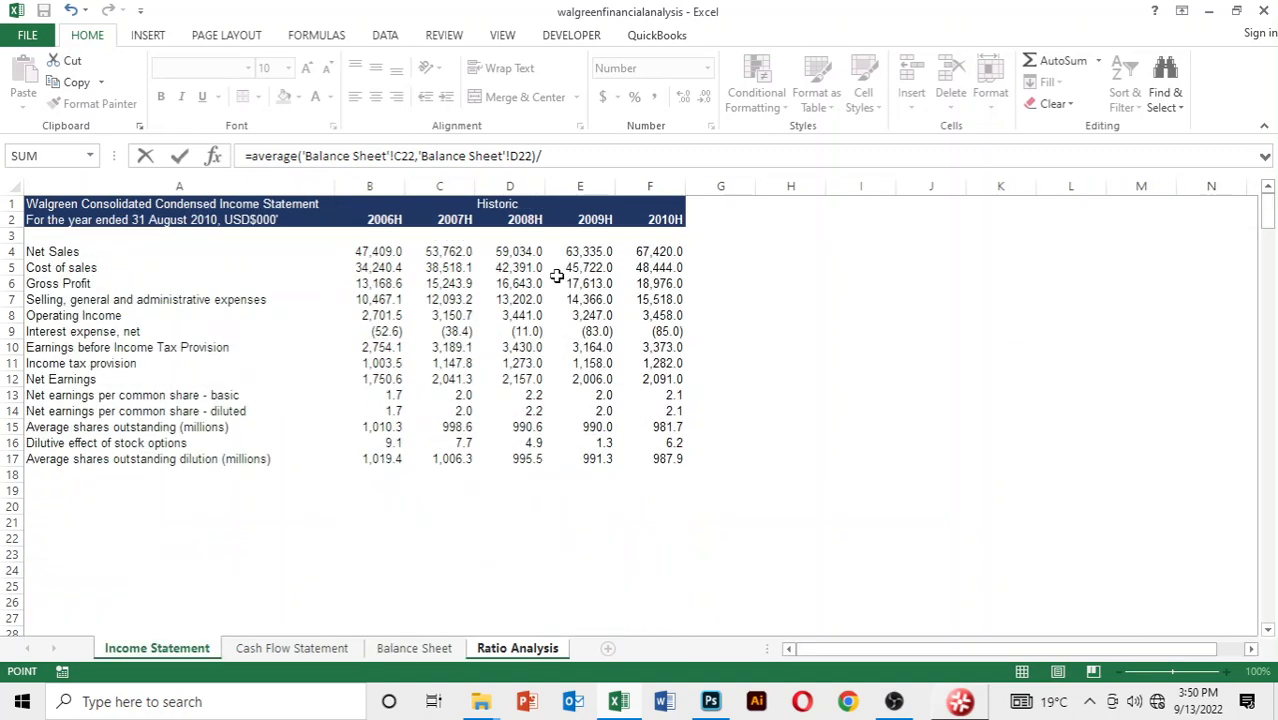
{"action": "key", "text": "Down"}
{"action": "key", "text": "Down"}
{"action": "key", "text": "Down"}
{"action": "key", "text": "Down"}
{"action": "key", "text": "Right"}
{"action": "key", "text": "Right"}
{"action": "key", "text": "Right"}
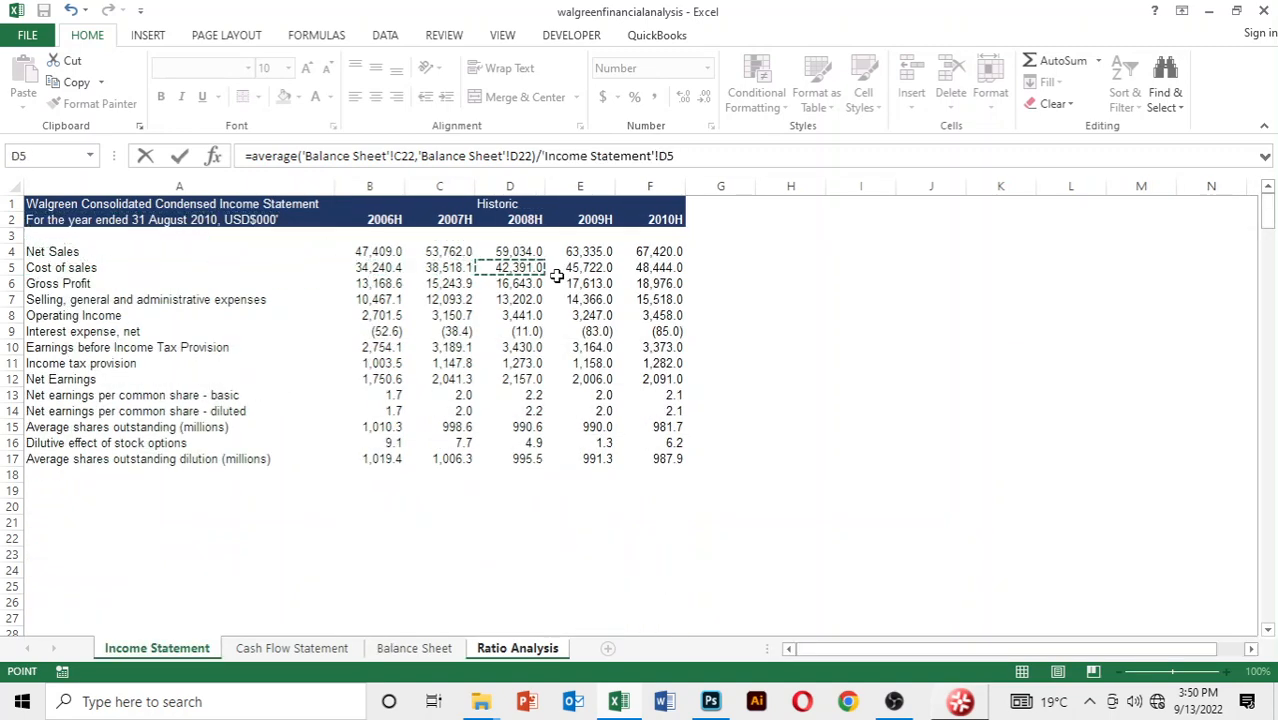
{"action": "type", "text": "*"}
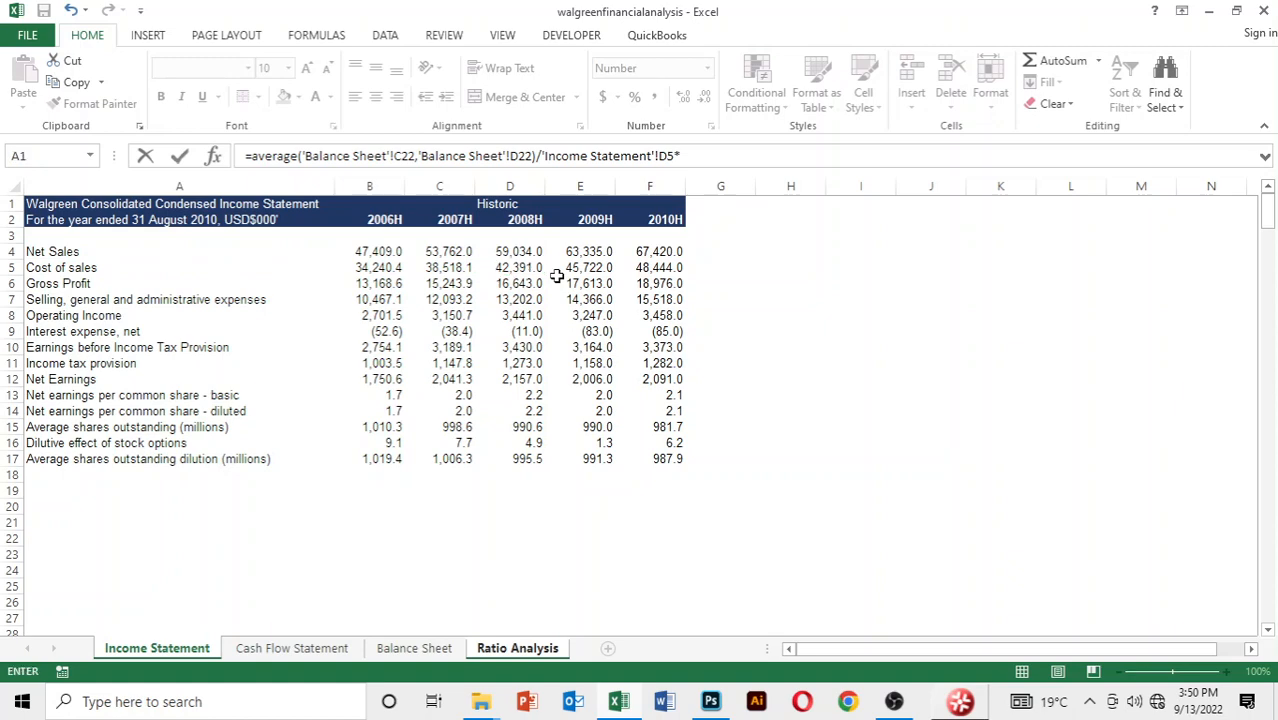
{"action": "type", "text": "365"}
{"action": "key", "text": "Return"}
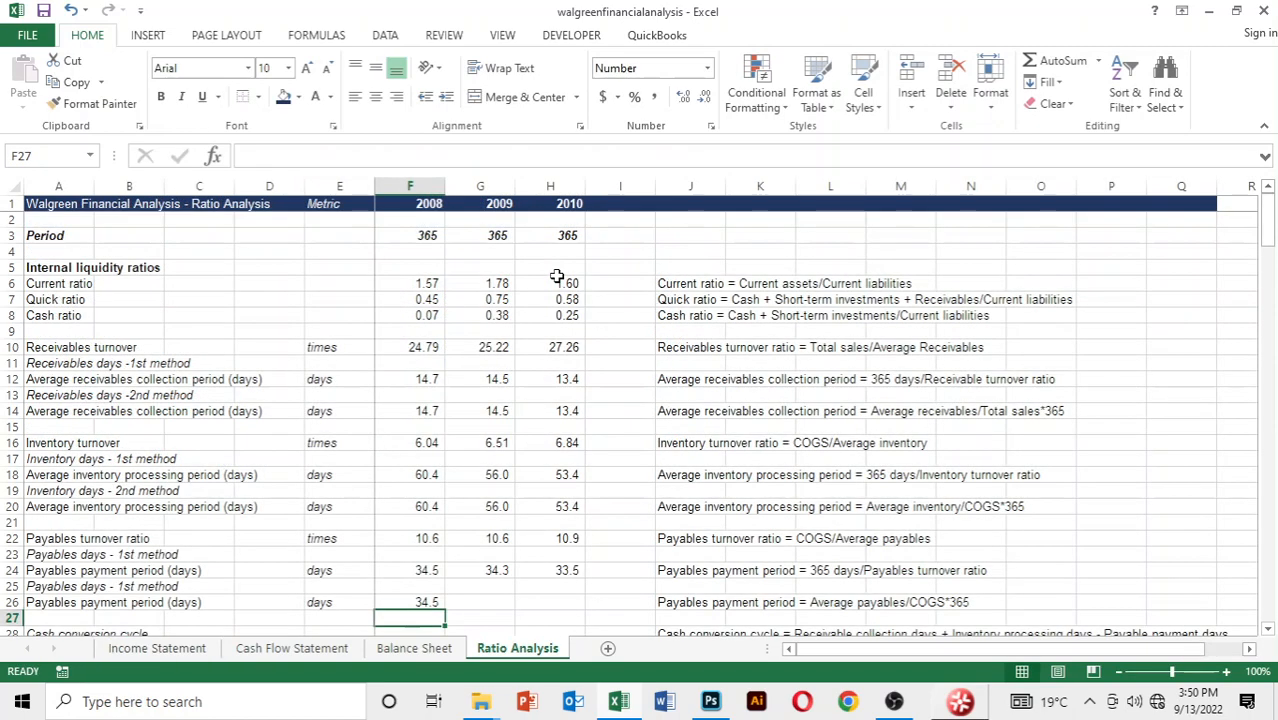
Copy the 2008 payables payment period formula in row 26 across to 2009 and 2010
{"action": "key", "text": "Up"}
{"action": "key", "text": "shift+Right"}
{"action": "key", "text": "shift+Right"}
{"action": "key", "text": "ctrl+r"}
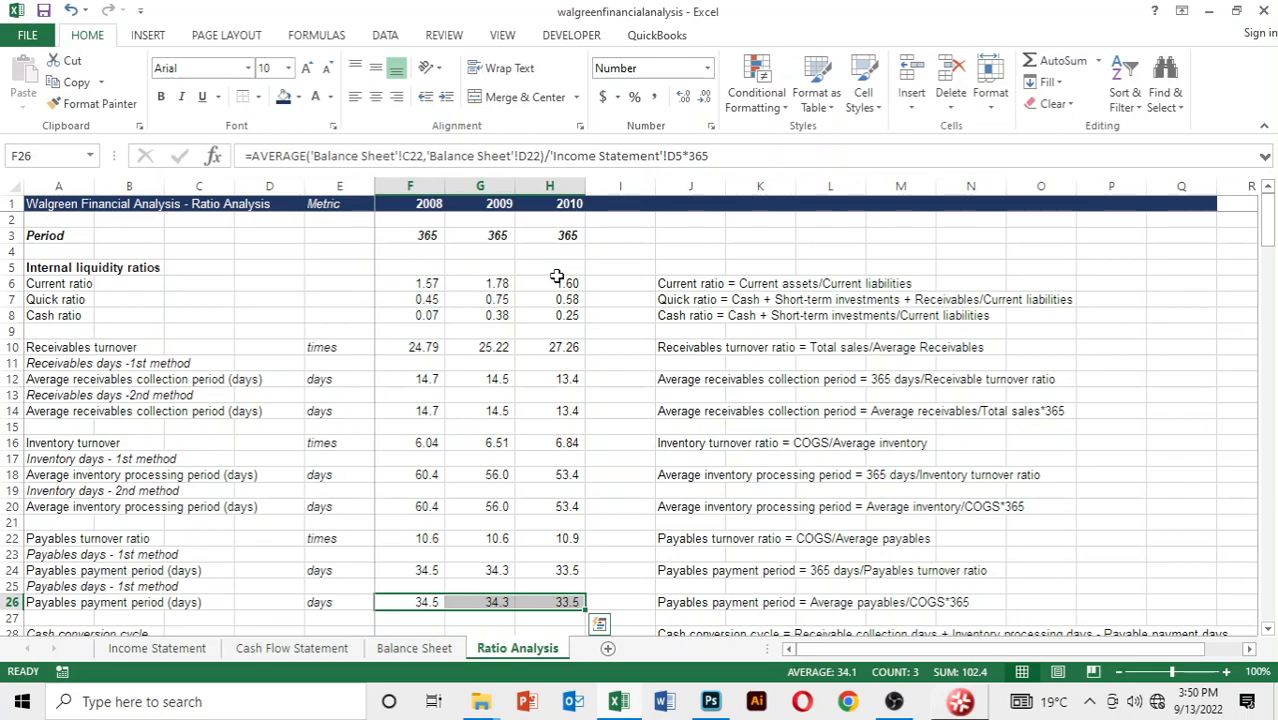
Examine the Cash conversion cycle section and the ratios below it, ending on the 2008 receivables collection days cell F29
{"action": "key", "text": "Down"}
{"action": "key", "text": "Down"}
{"action": "key", "text": "Down"}
{"action": "key", "text": "Down"}
{"action": "key", "text": "Down"}
{"action": "key", "text": "Down"}
{"action": "key", "text": "Down"}
{"action": "key", "text": "Down"}
{"action": "key", "text": "Down"}
{"action": "key", "text": "Down"}
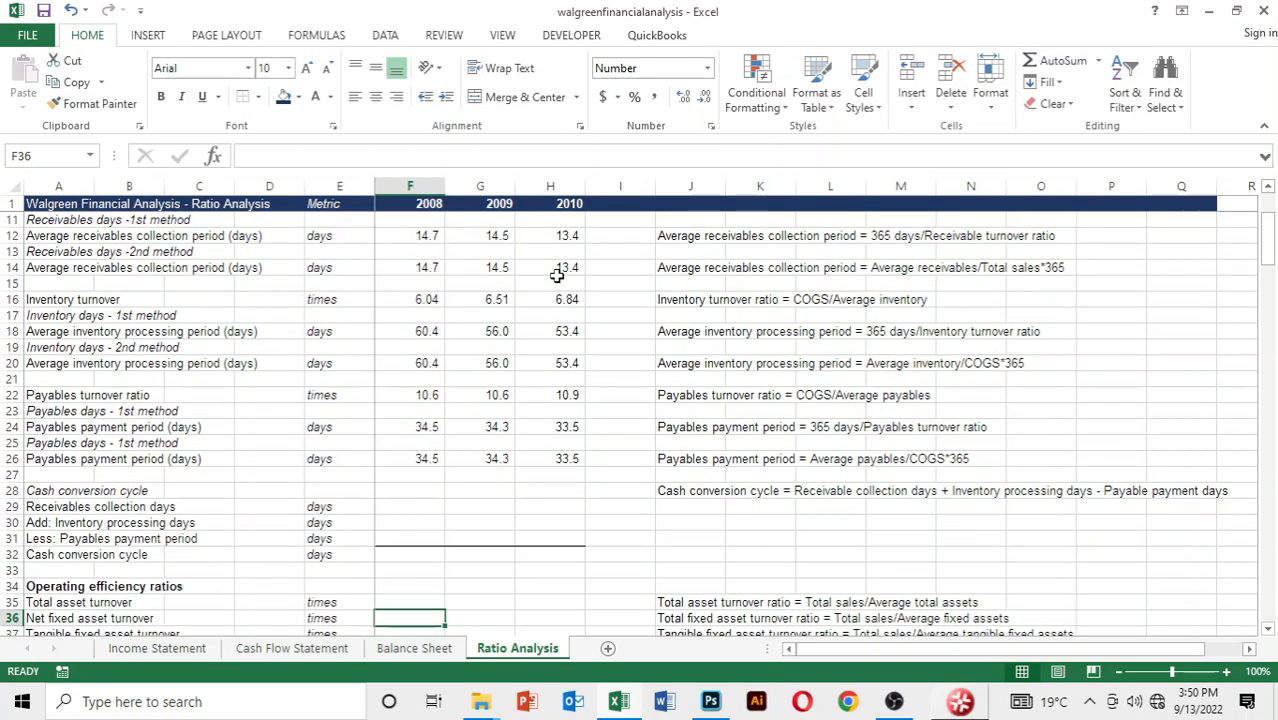
{"action": "key", "text": "Down"}
{"action": "scroll", "coordinate": [557, 277], "scroll_direction": "down", "scroll_amount": 2}
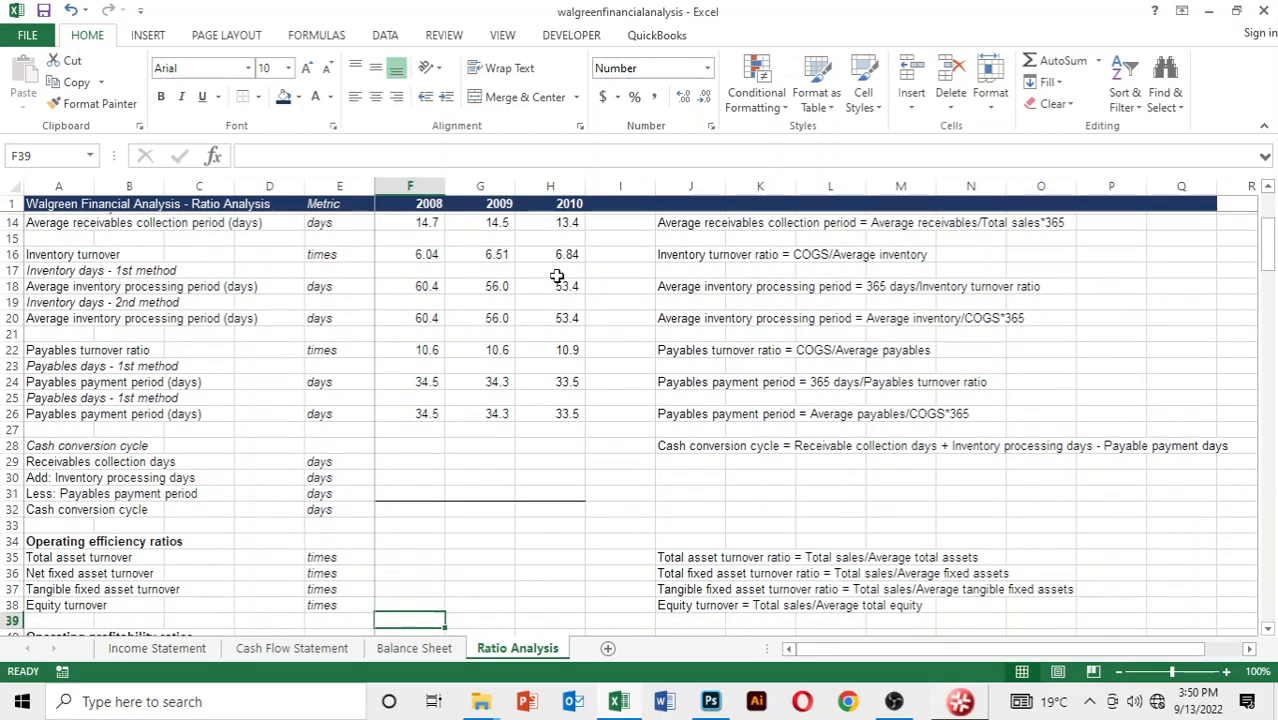
{"action": "key", "text": "Up"}
{"action": "key", "text": "Up"}
{"action": "key", "text": "Up"}
{"action": "key", "text": "Up"}
{"action": "key", "text": "Up"}
{"action": "key", "text": "Up"}
{"action": "key", "text": "Up"}
{"action": "key", "text": "Up"}
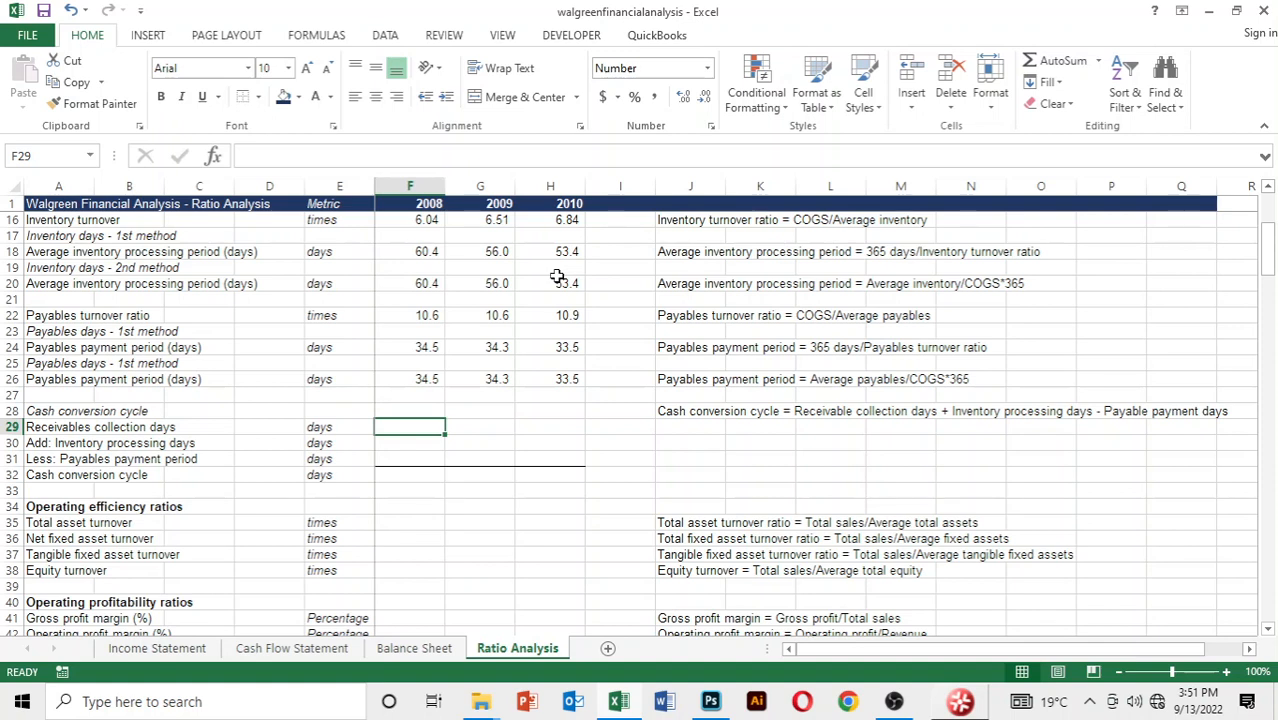
{"action": "key", "text": "Down"}
{"action": "key", "text": "Up"}
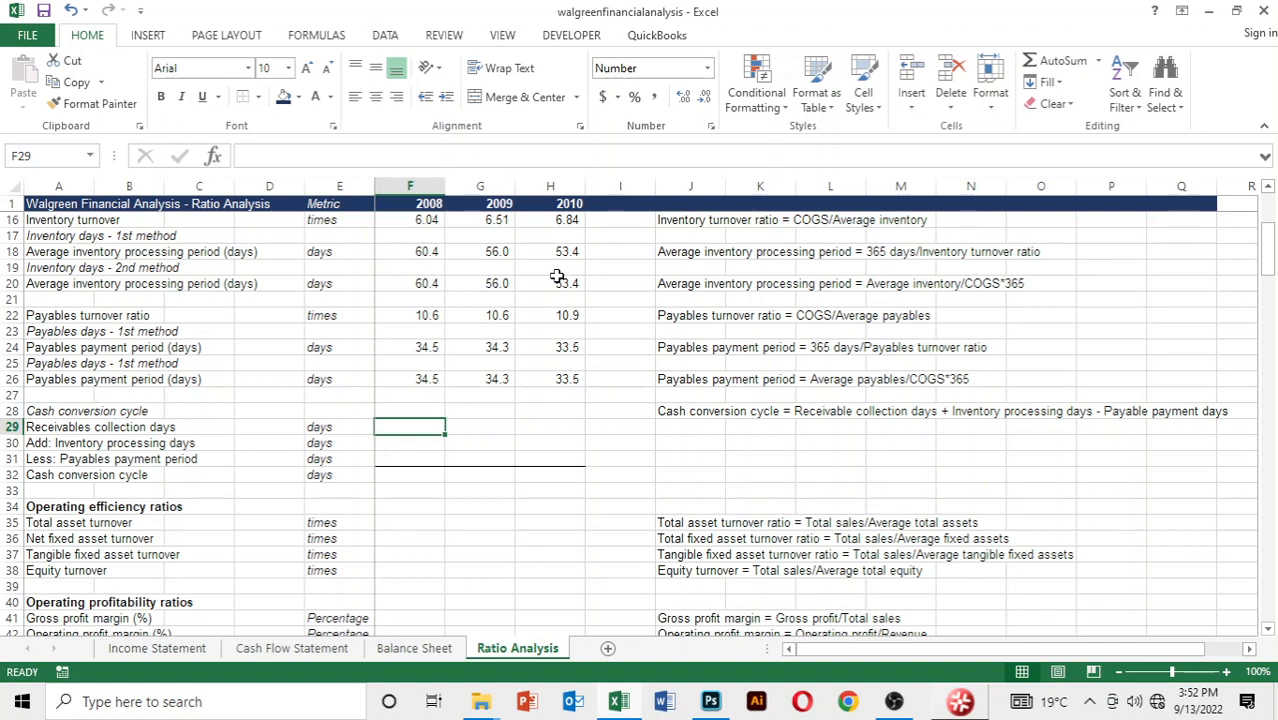
Link the 2008 receivables collection days in F29 to the second-method average receivables collection period in F14
{"action": "key", "text": "Down"}
{"action": "key", "text": "Up"}
{"action": "type", "text": "="}
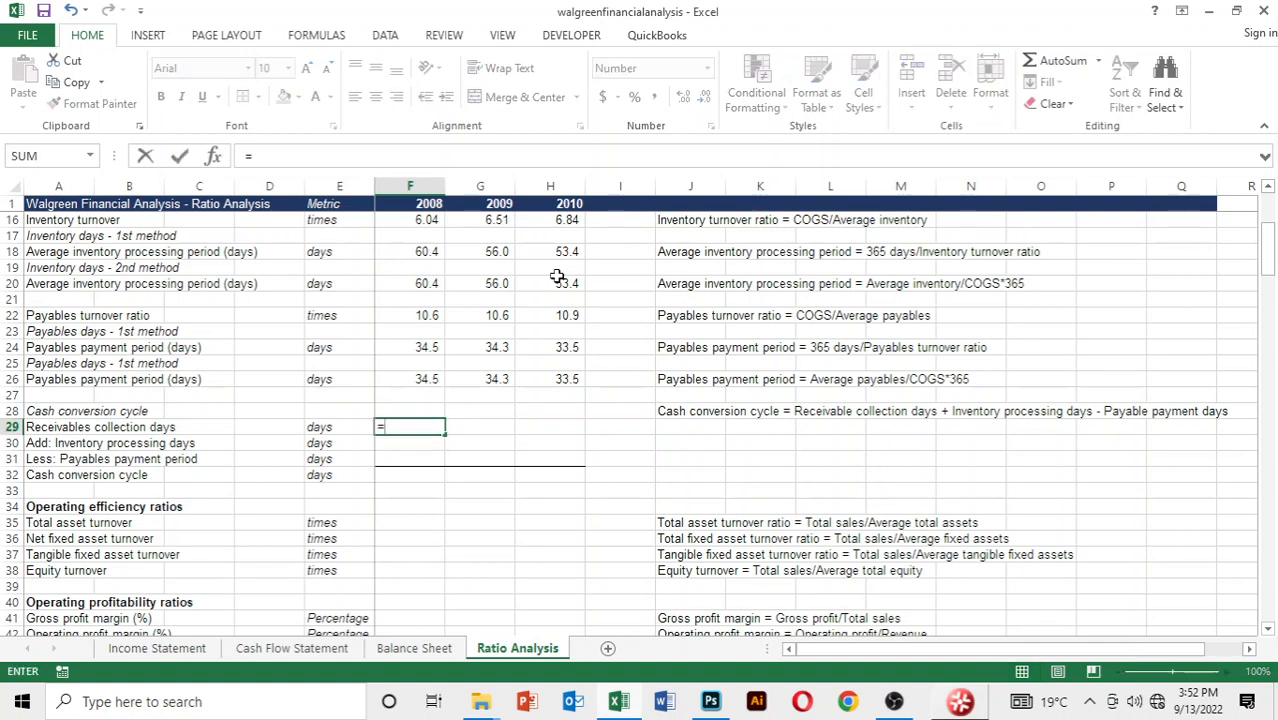
{"action": "key", "text": "Up"}
{"action": "key", "text": "Up"}
{"action": "key", "text": "Up"}
{"action": "key", "text": "Up"}
{"action": "key", "text": "Up"}
{"action": "key", "text": "Up"}
{"action": "key", "text": "Up"}
{"action": "key", "text": "Up"}
{"action": "key", "text": "Up"}
{"action": "key", "text": "Up"}
{"action": "key", "text": "Up"}
{"action": "key", "text": "Up"}
{"action": "key", "text": "Up"}
{"action": "key", "text": "Up"}
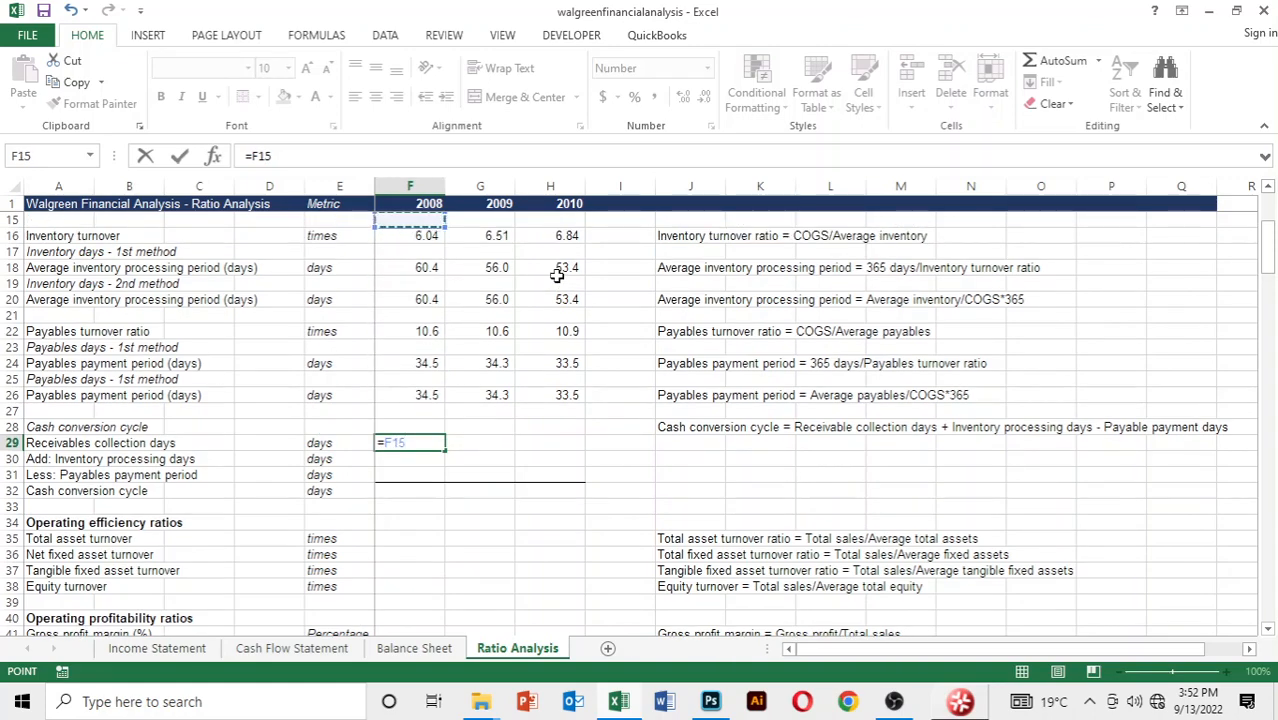
{"action": "key", "text": "Up"}
{"action": "key", "text": "Up"}
{"action": "key", "text": "Up"}
{"action": "key", "text": "Up"}
{"action": "key", "text": "Up"}
{"action": "key", "text": "Up"}
{"action": "key", "text": "Up"}
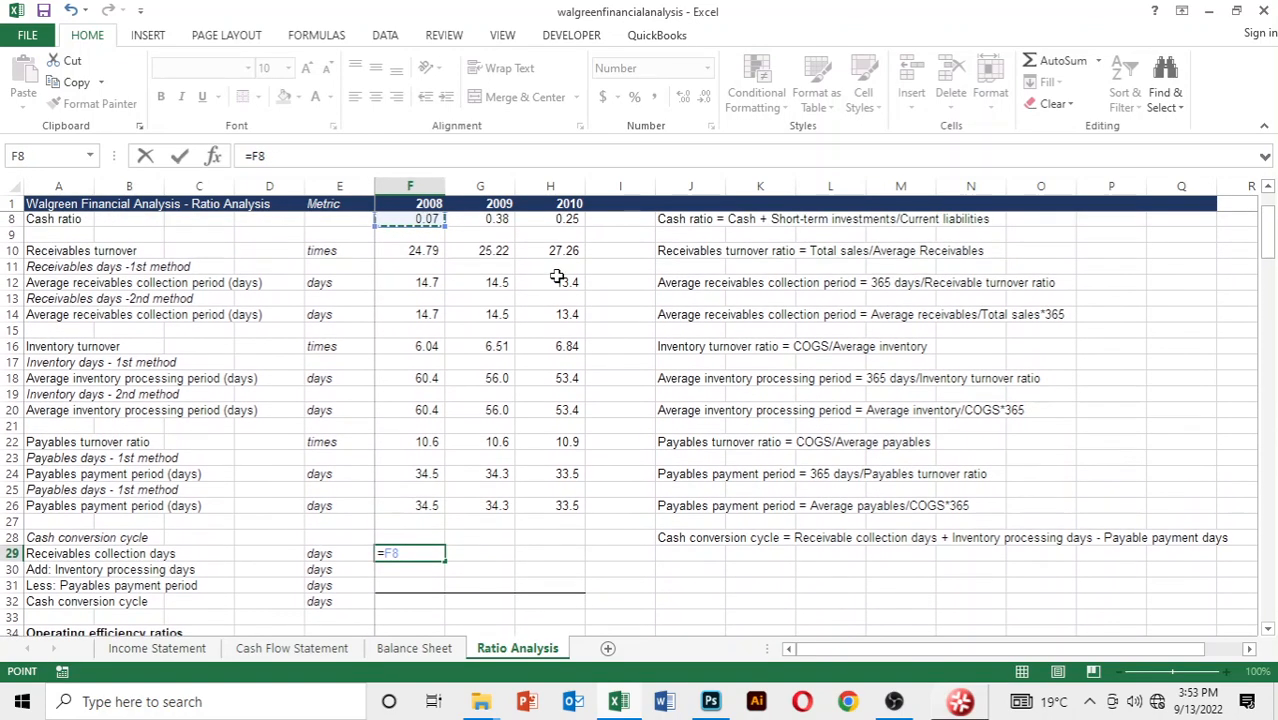
{"action": "key", "text": "Down"}
{"action": "key", "text": "Down"}
{"action": "key", "text": "Down"}
{"action": "key", "text": "Down"}
{"action": "key", "text": "Down"}
{"action": "key", "text": "Down"}
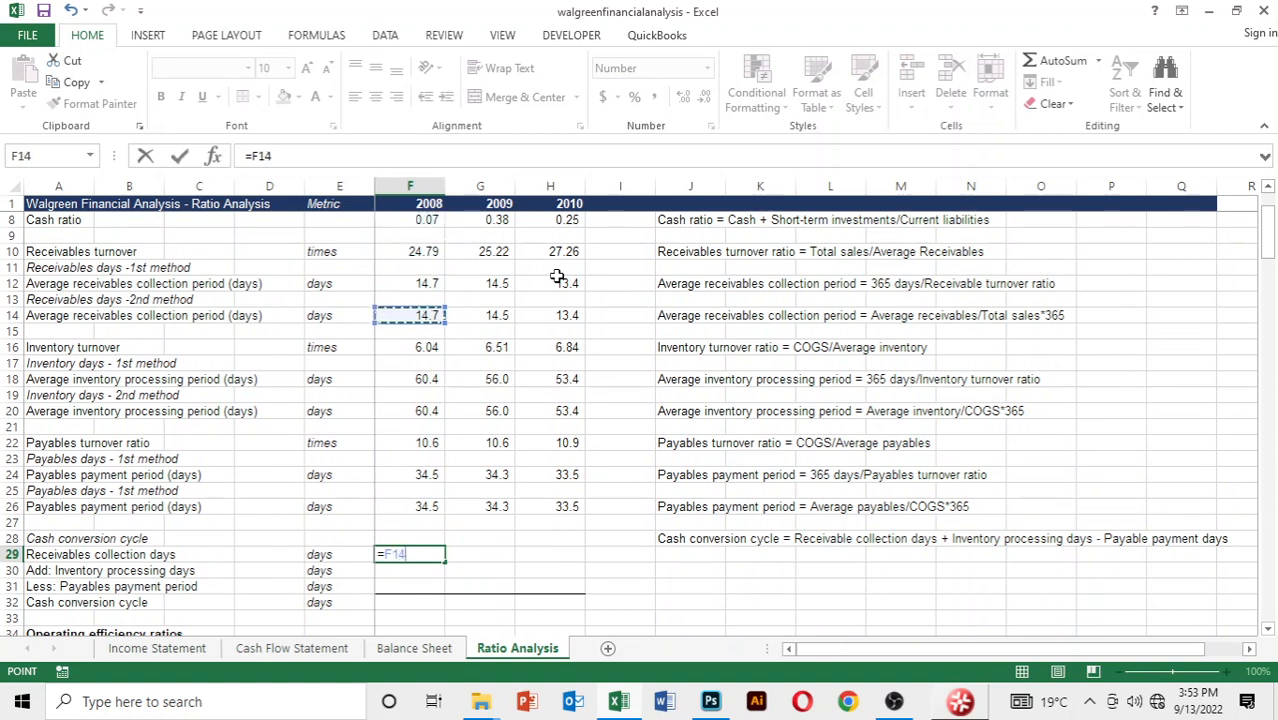
{"action": "key", "text": "Return"}
Copy the 2008 receivables collection days formula in row 29 across to 2009 and 2010
{"action": "key", "text": "Up"}
{"action": "key", "text": "shift+Right"}
{"action": "key", "text": "shift+Right"}
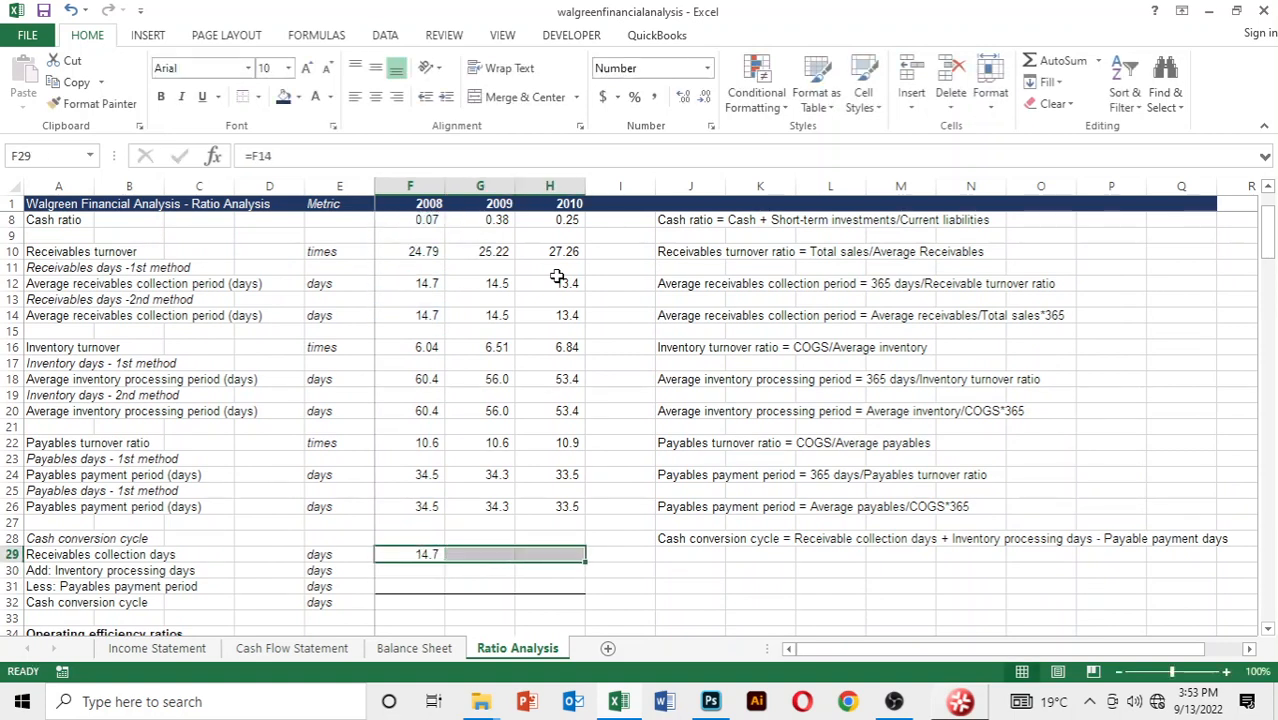
{"action": "key", "text": "ctrl+r"}
{"action": "key", "text": "Down"}
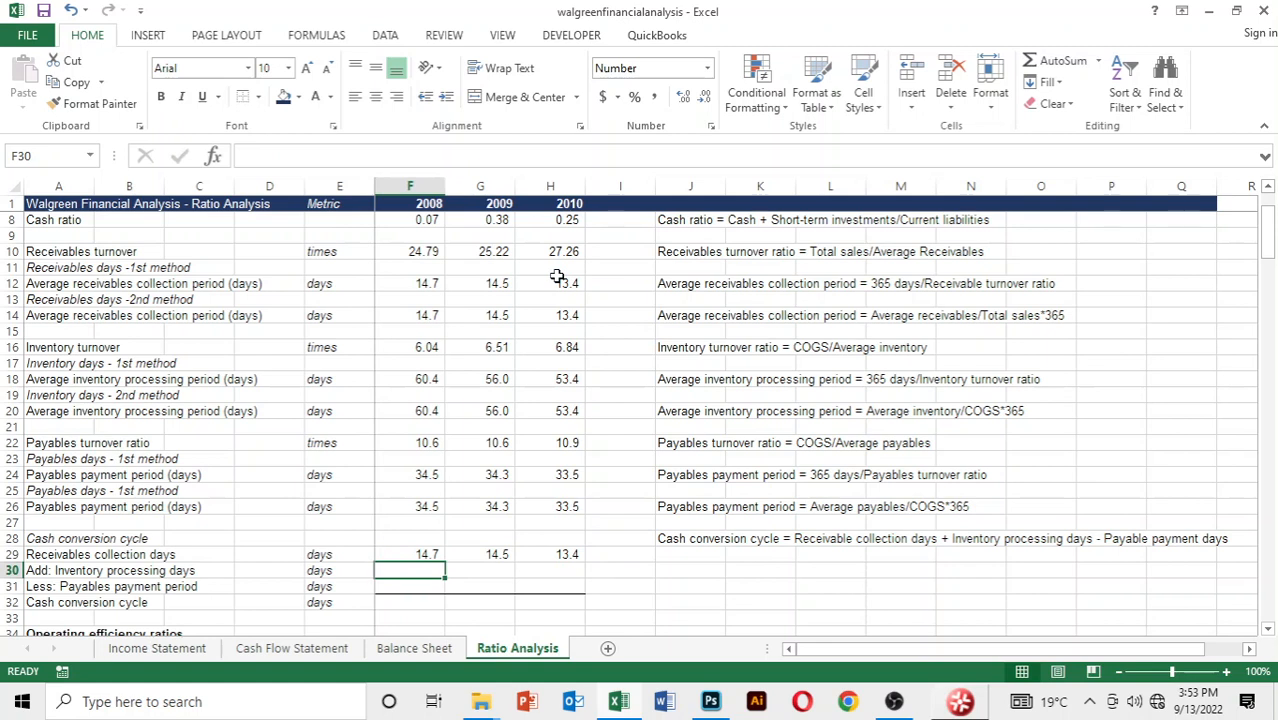
Link the 2008 inventory processing days in F30 to the second-method average inventory processing period in F20
{"action": "type", "text": "="}
{"action": "key", "text": "Up"}
{"action": "key", "text": "Up"}
{"action": "key", "text": "Up"}
{"action": "key", "text": "Up"}
{"action": "key", "text": "Up"}
{"action": "key", "text": "Up"}
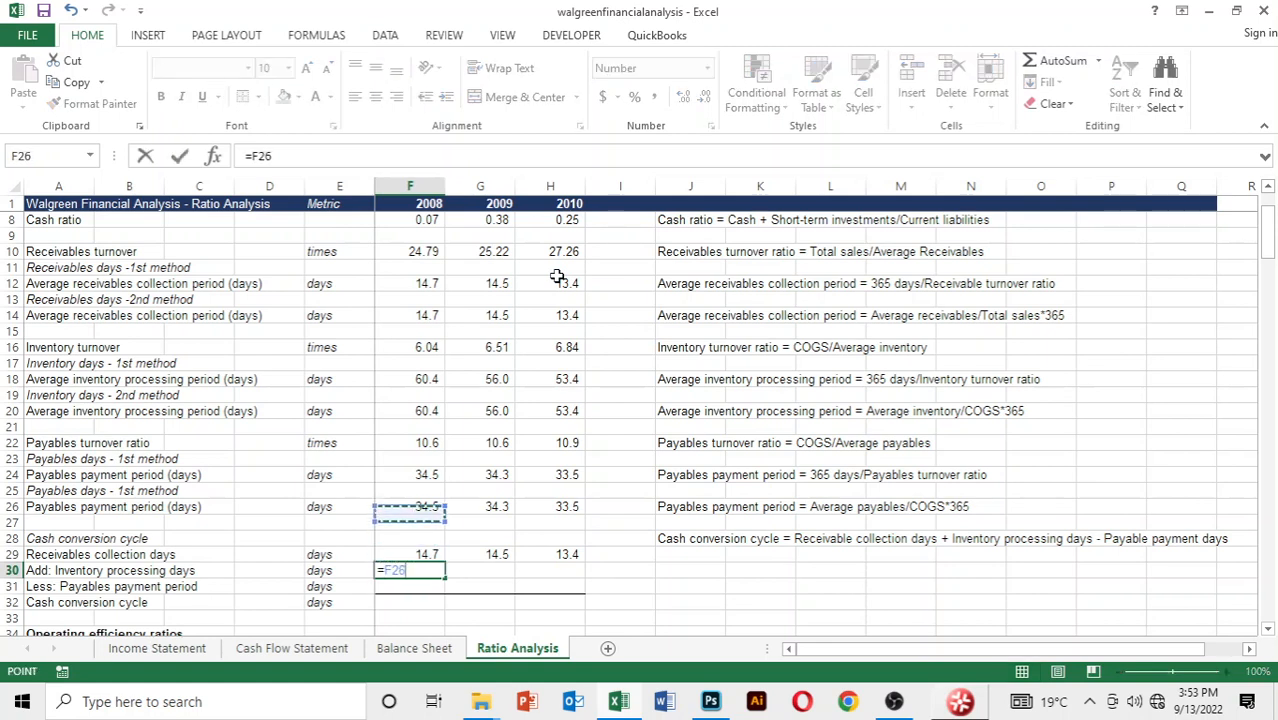
{"action": "key", "text": "Up"}
{"action": "key", "text": "Up"}
{"action": "key", "text": "Up"}
{"action": "key", "text": "Up"}
{"action": "key", "text": "Up"}
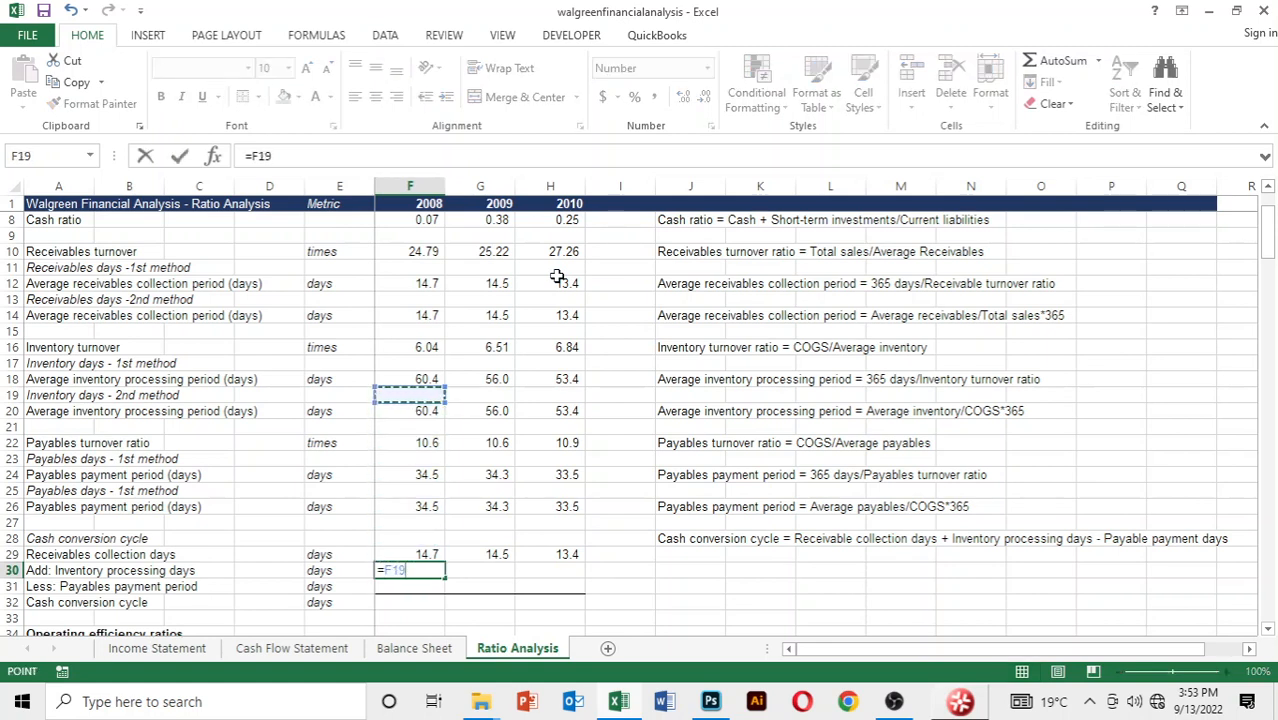
{"action": "key", "text": "Down"}
{"action": "key", "text": "Return"}
Copy the 2008 inventory processing days formula in row 30 across to 2009 and 2010
{"action": "key", "text": "Up"}
{"action": "key", "text": "shift+Right"}
{"action": "key", "text": "shift+Right"}
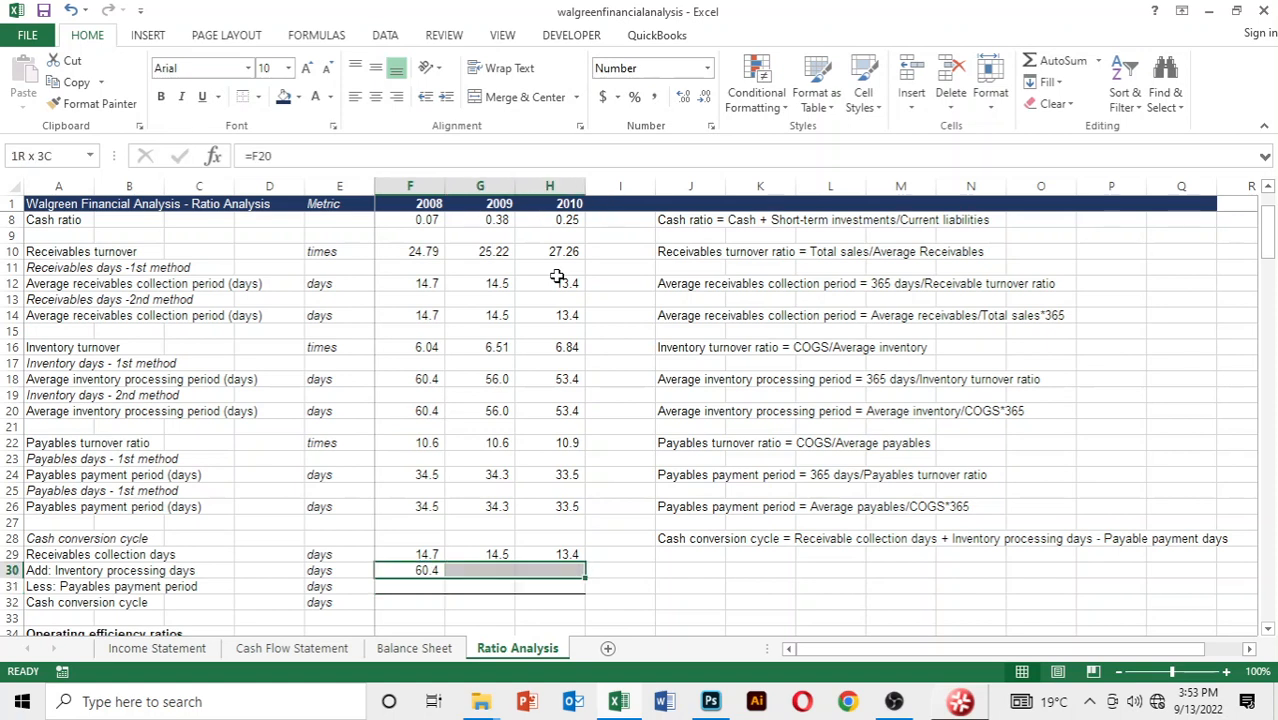
{"action": "key", "text": "ctrl+r"}
{"action": "key", "text": "Down"}
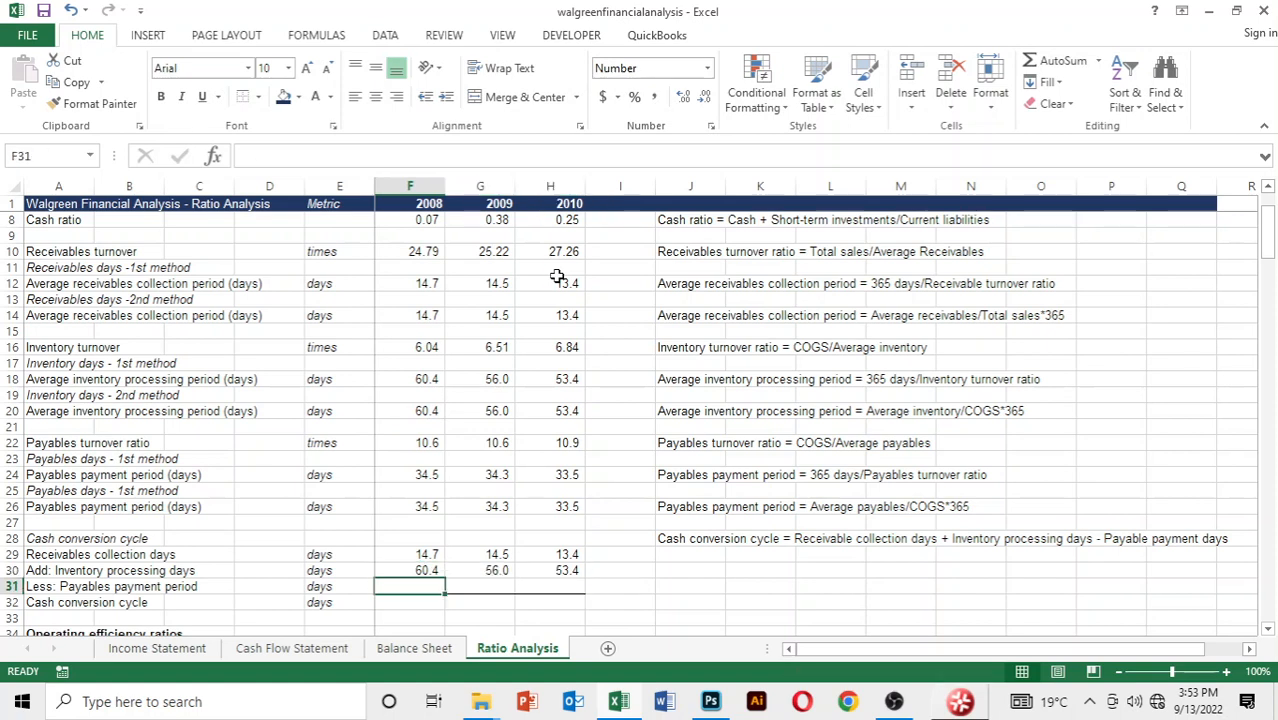
Link the 2008 payables payment period in F31 to the payables payment period in F26
{"action": "type", "text": "="}
{"action": "key", "text": "Up"}
{"action": "key", "text": "Up"}
{"action": "key", "text": "Up"}
{"action": "key", "text": "Up"}
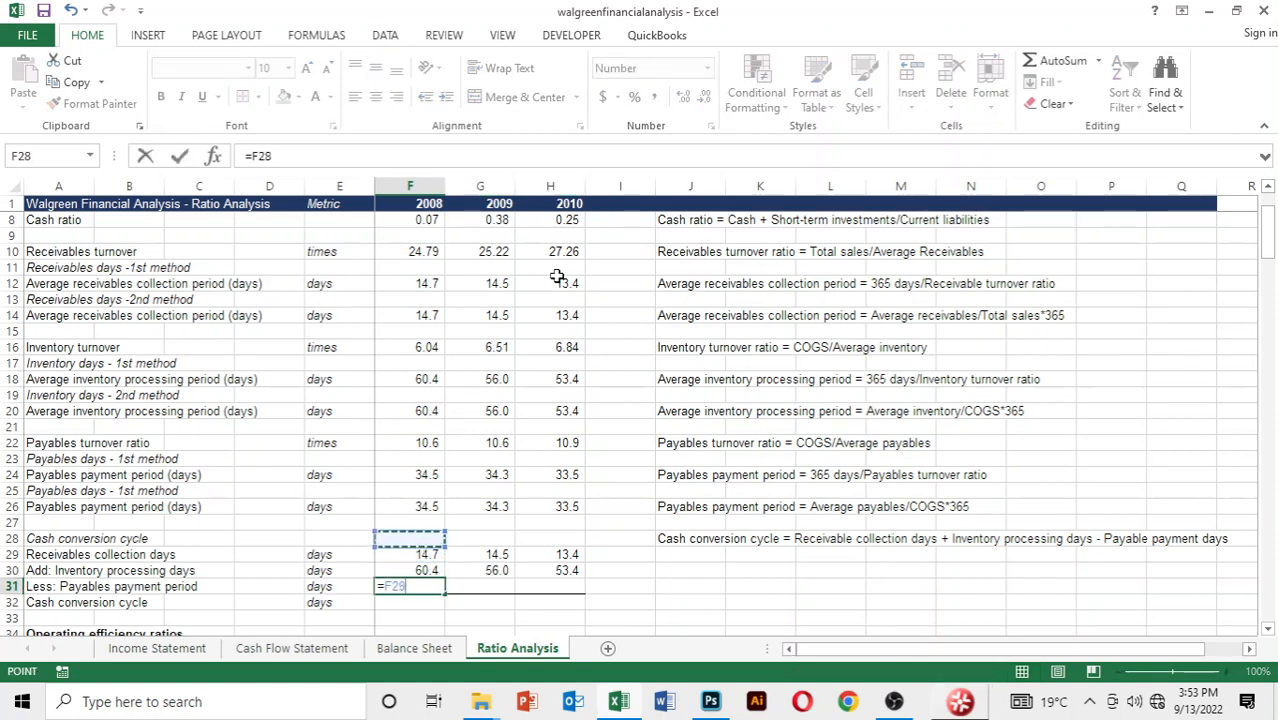
{"action": "key", "text": "Up"}
{"action": "key", "text": "Return"}
Copy the 2008 payables payment period link in row 31 across to 2009 and 2010
{"action": "key", "text": "Up"}
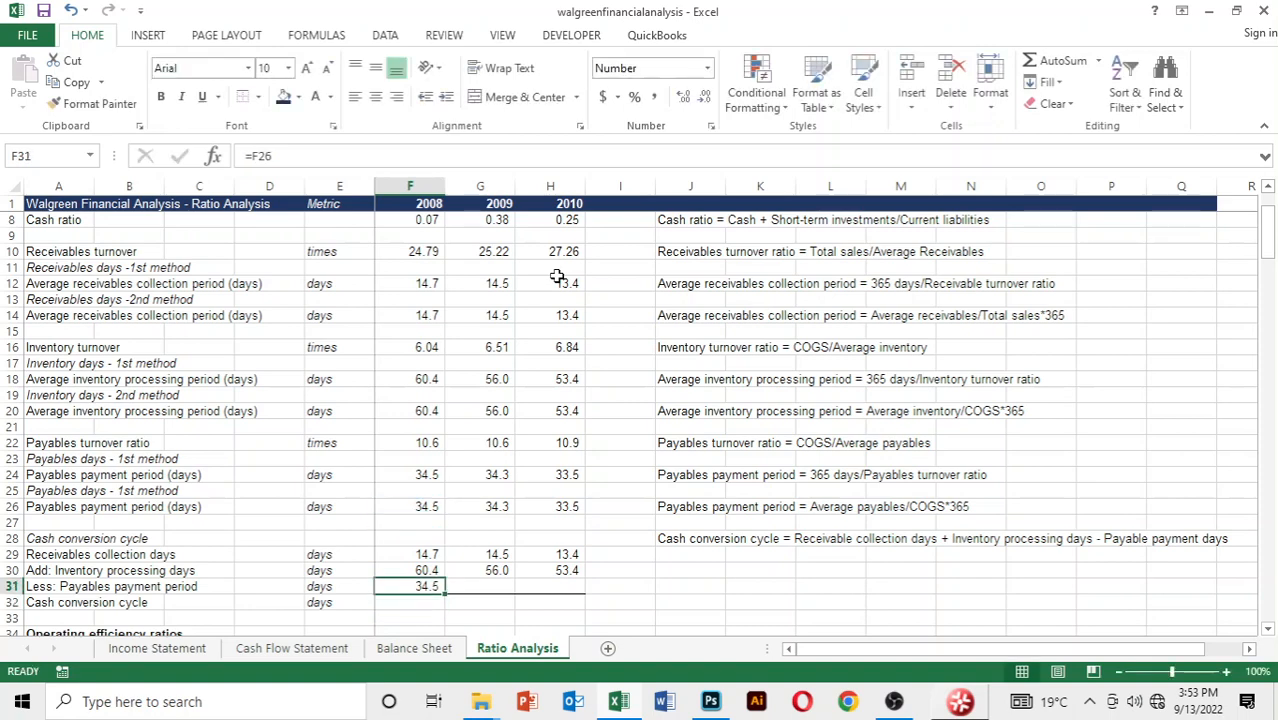
{"action": "key", "text": "shift+Right"}
{"action": "key", "text": "shift+Right"}
{"action": "key", "text": "ctrl+r"}
{"action": "key", "text": "Down"}
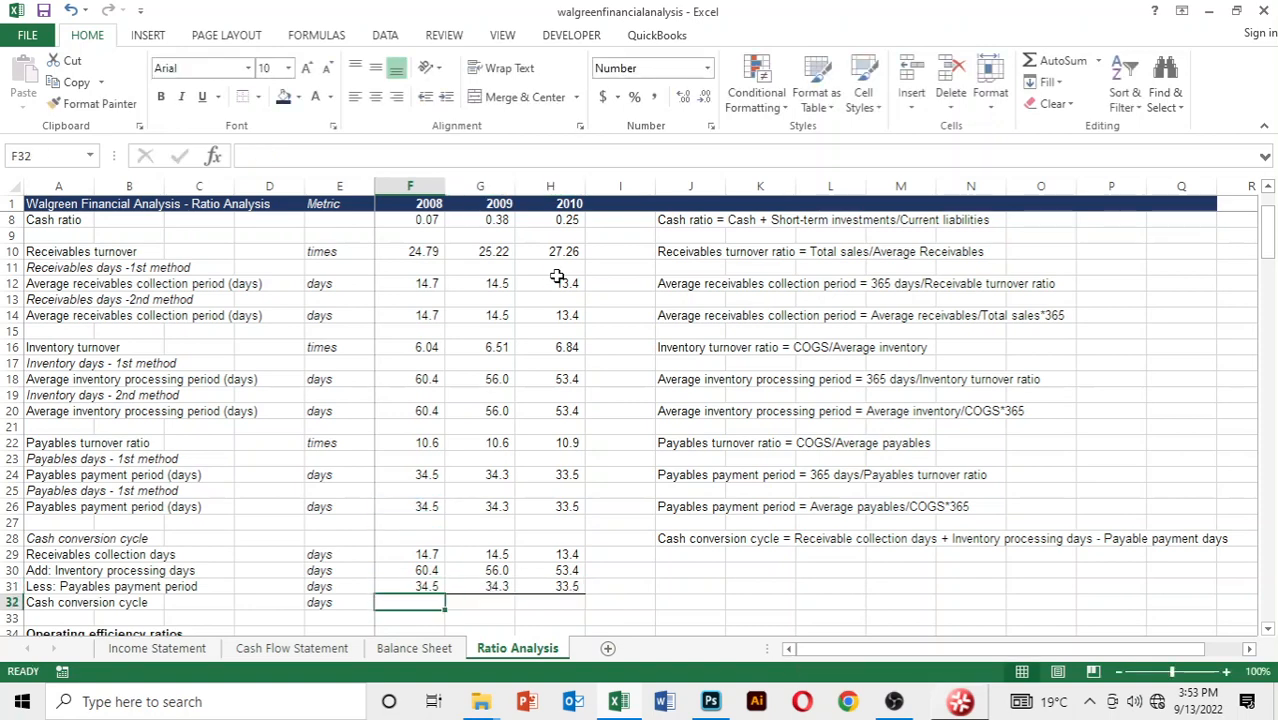
Calculate the 2008 cash conversion cycle in F32 with the formula =F29+F30-F31
{"action": "type", "text": "="}
{"action": "key", "text": "Up"}
{"action": "key", "text": "Up"}
{"action": "key", "text": "Up"}
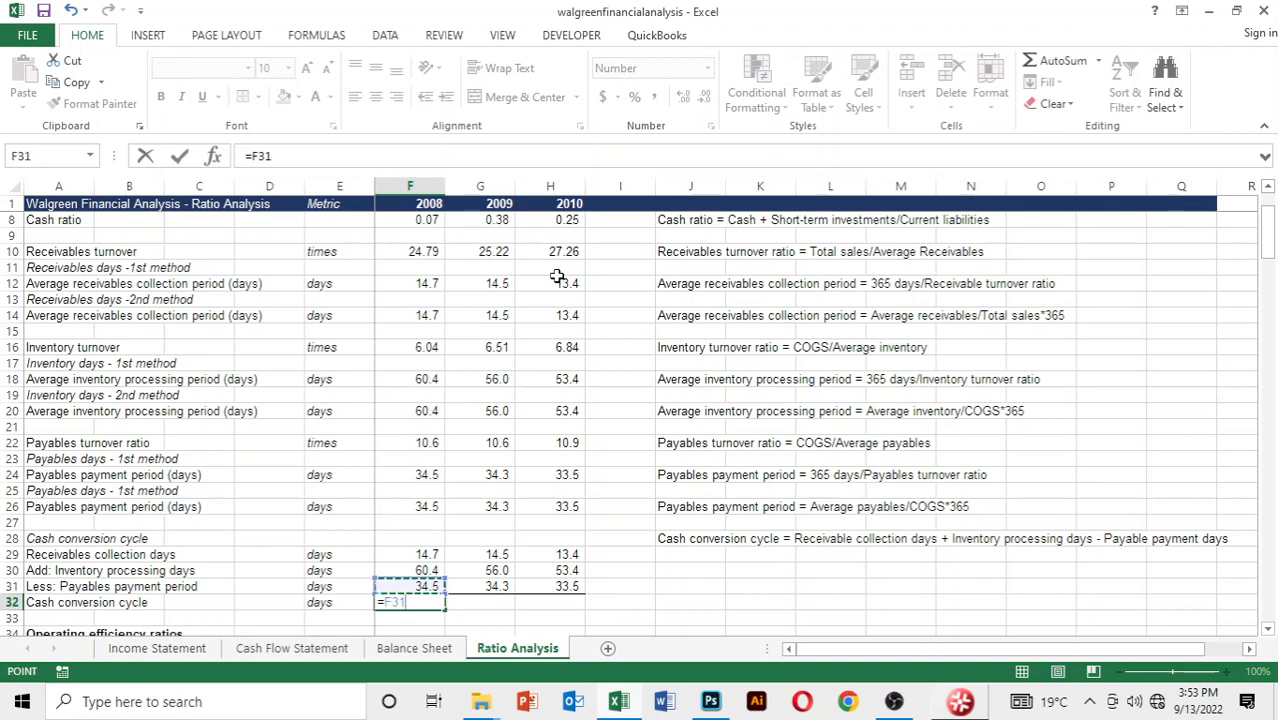
{"action": "type", "text": "+"}
{"action": "key", "text": "Up"}
{"action": "key", "text": "Up"}
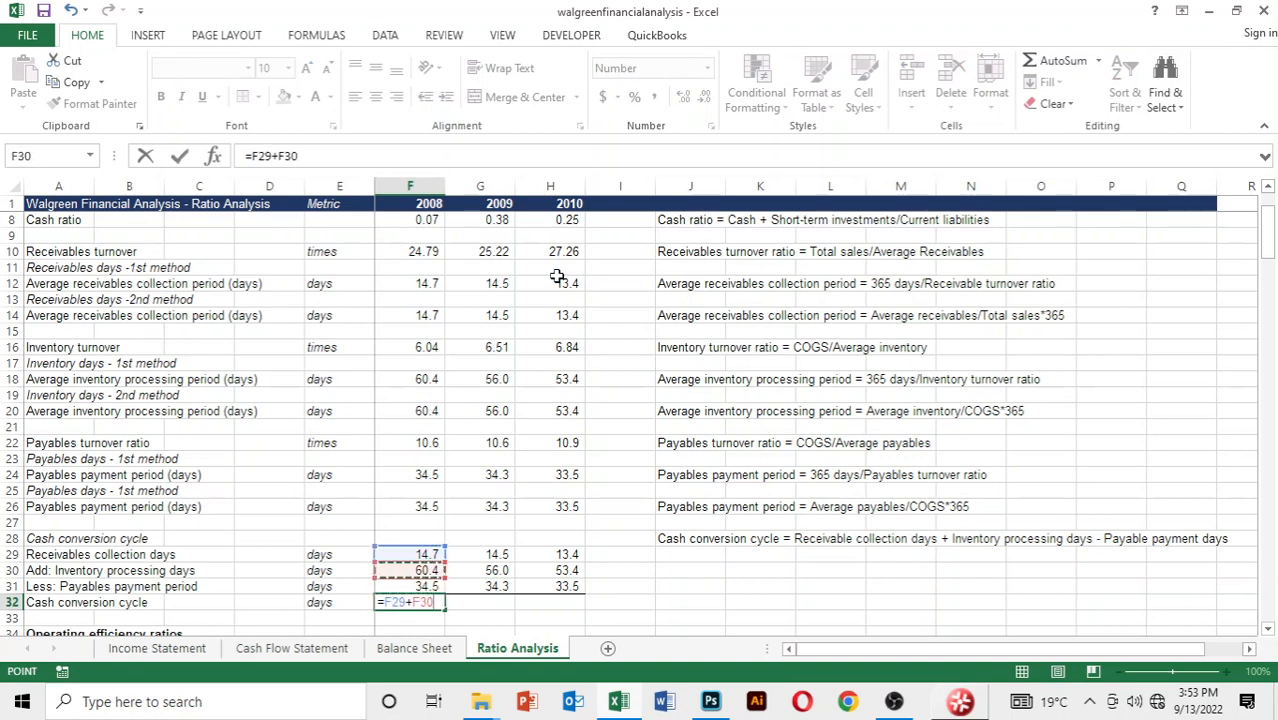
{"action": "type", "text": "-"}
{"action": "key", "text": "Up"}
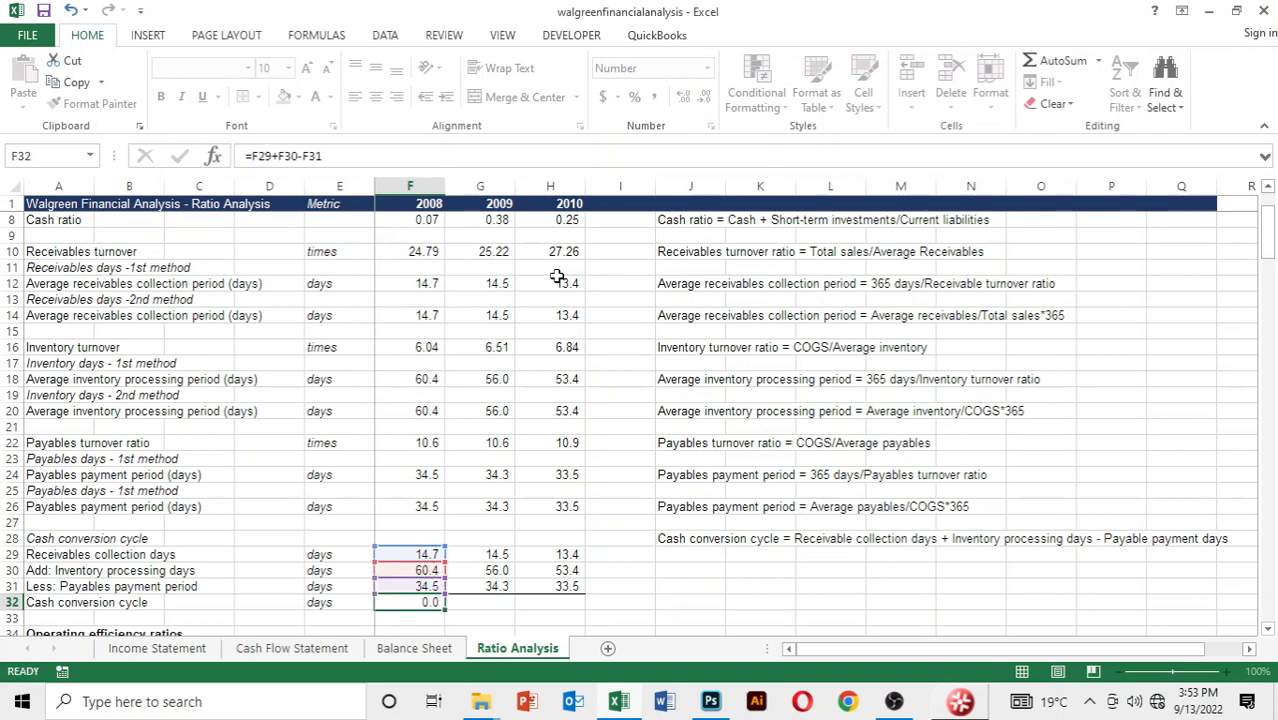
{"action": "key", "text": "Return"}
Copy the 2008 cash conversion cycle formula in row 32 across to 2009 and 2010
{"action": "key", "text": "Up"}
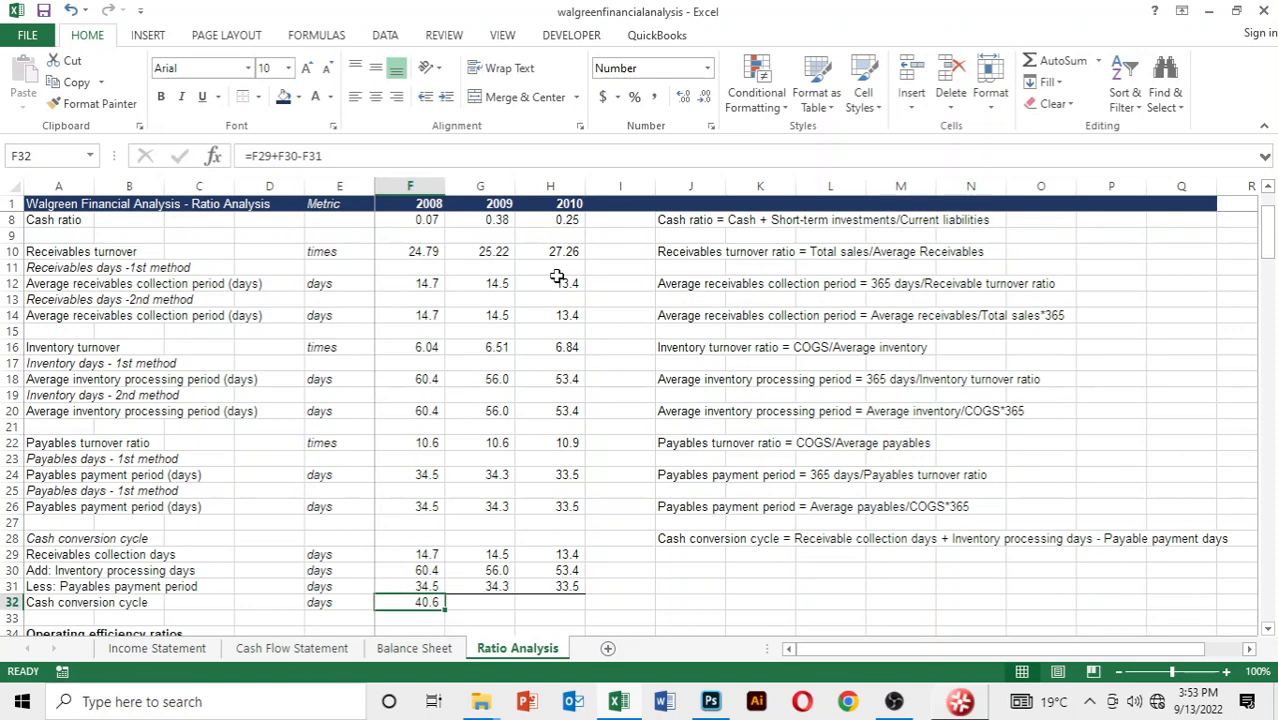
{"action": "key", "text": "shift+Right"}
{"action": "key", "text": "shift+Right"}
{"action": "key", "text": "ctrl+r"}
{"action": "key", "text": "Down"}
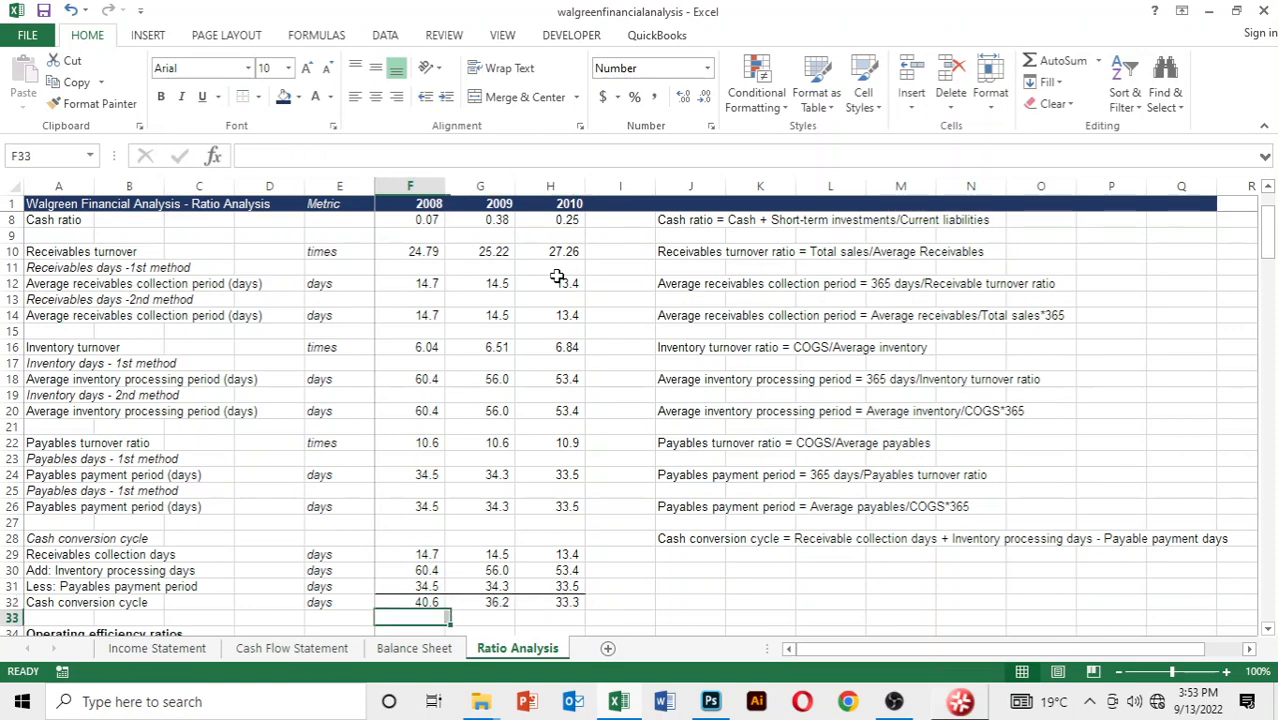
Examine the operating efficiency and operating profitability ratio sections, ending on the 2008 total asset turnover cell F35
{"action": "scroll", "coordinate": [557, 276], "scroll_direction": "down", "scroll_amount": 1}
{"action": "key", "text": "Up"}
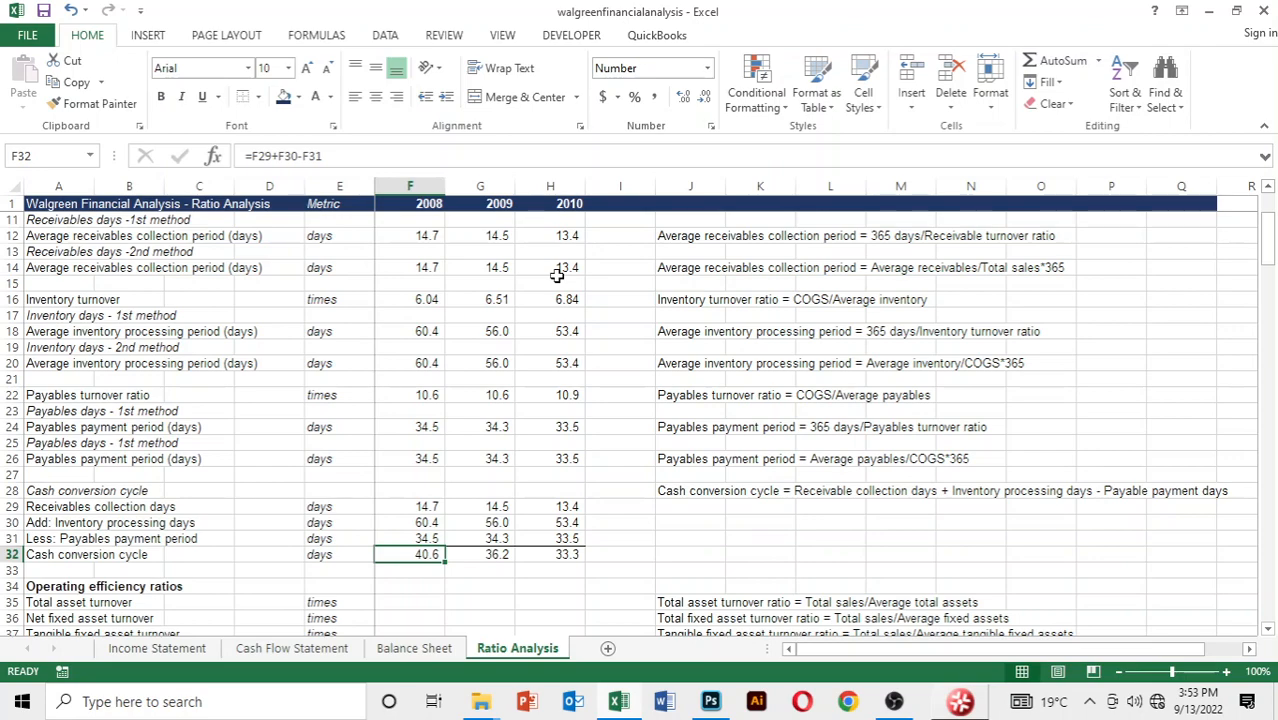
{"action": "key", "text": "Down"}
{"action": "key", "text": "Down"}
{"action": "key", "text": "Down"}
{"action": "key", "text": "Down"}
{"action": "key", "text": "Down"}
{"action": "key", "text": "Down"}
{"action": "key", "text": "Down"}
{"action": "key", "text": "Down"}
{"action": "key", "text": "Down"}
{"action": "key", "text": "Down"}
{"action": "key", "text": "Down"}
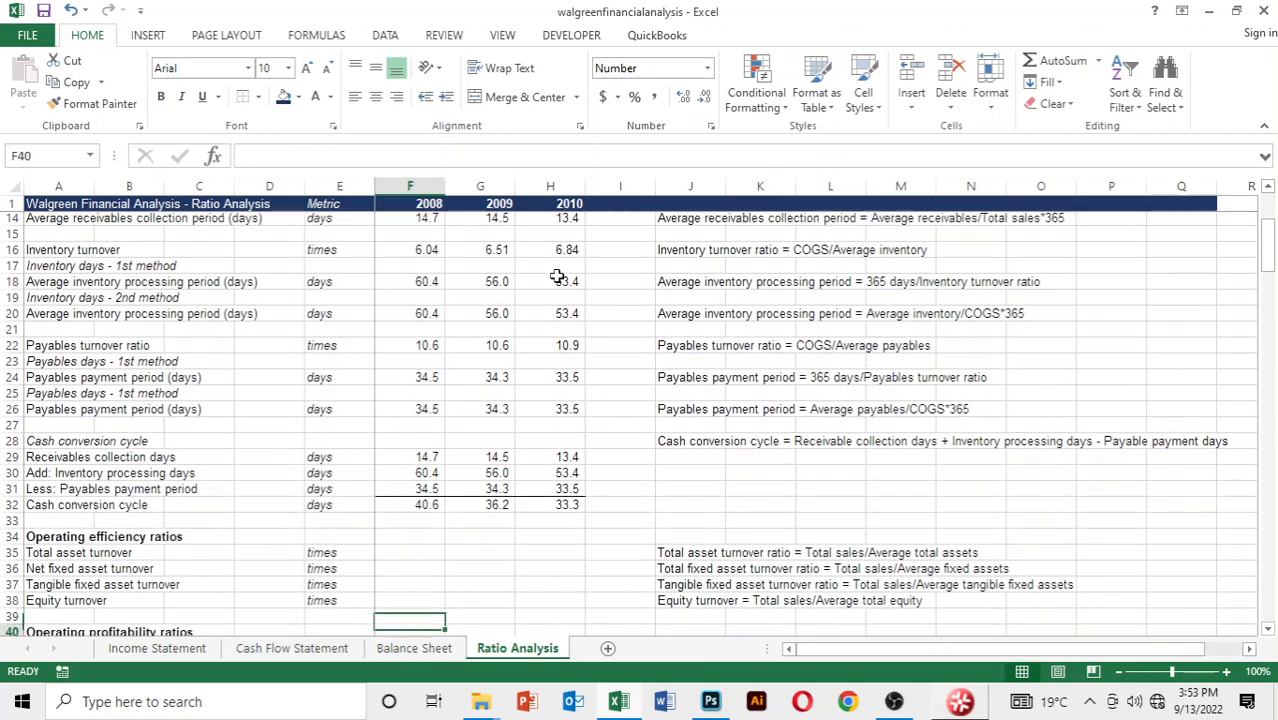
{"action": "key", "text": "Down"}
{"action": "key", "text": "Down"}
{"action": "key", "text": "Down"}
{"action": "key", "text": "Down"}
{"action": "key", "text": "Down"}
{"action": "key", "text": "Up"}
{"action": "key", "text": "Up"}
{"action": "key", "text": "Up"}
{"action": "key", "text": "Up"}
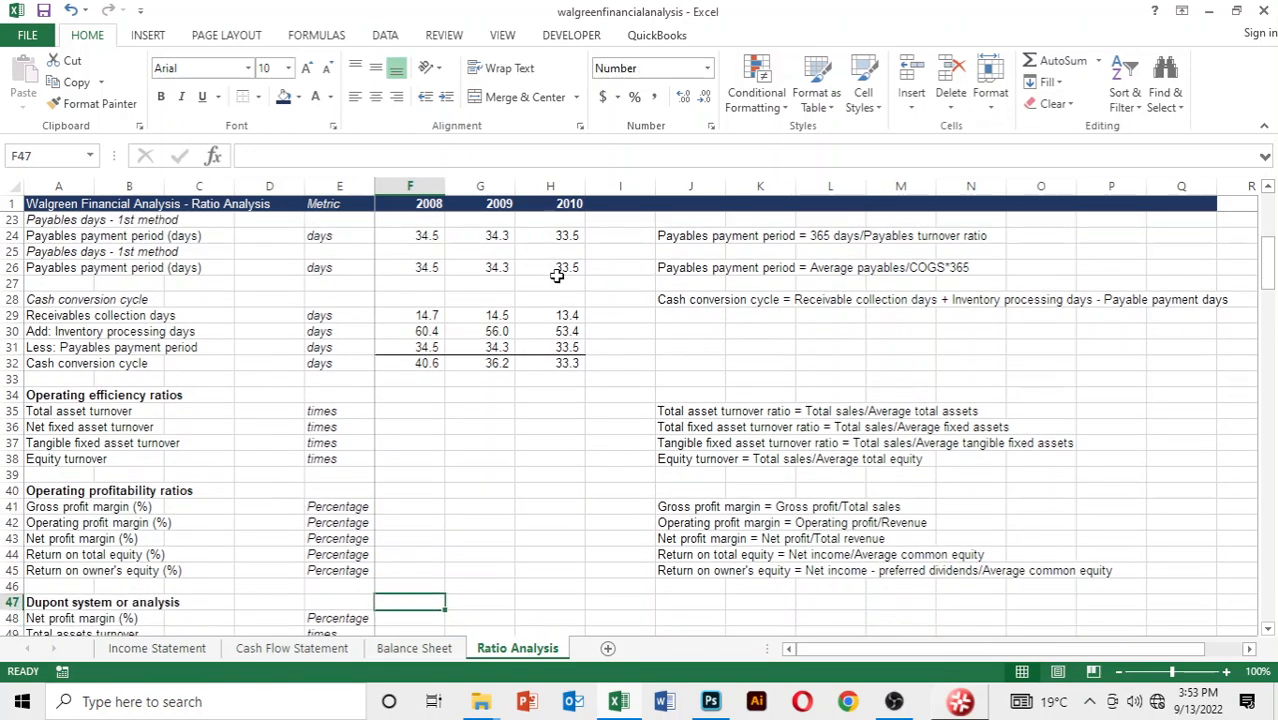
{"action": "key", "text": "Up"}
{"action": "key", "text": "Up"}
{"action": "key", "text": "Up"}
{"action": "key", "text": "Up"}
{"action": "key", "text": "Up"}
{"action": "key", "text": "Up"}
{"action": "key", "text": "Up"}
{"action": "key", "text": "Up"}
{"action": "key", "text": "Up"}
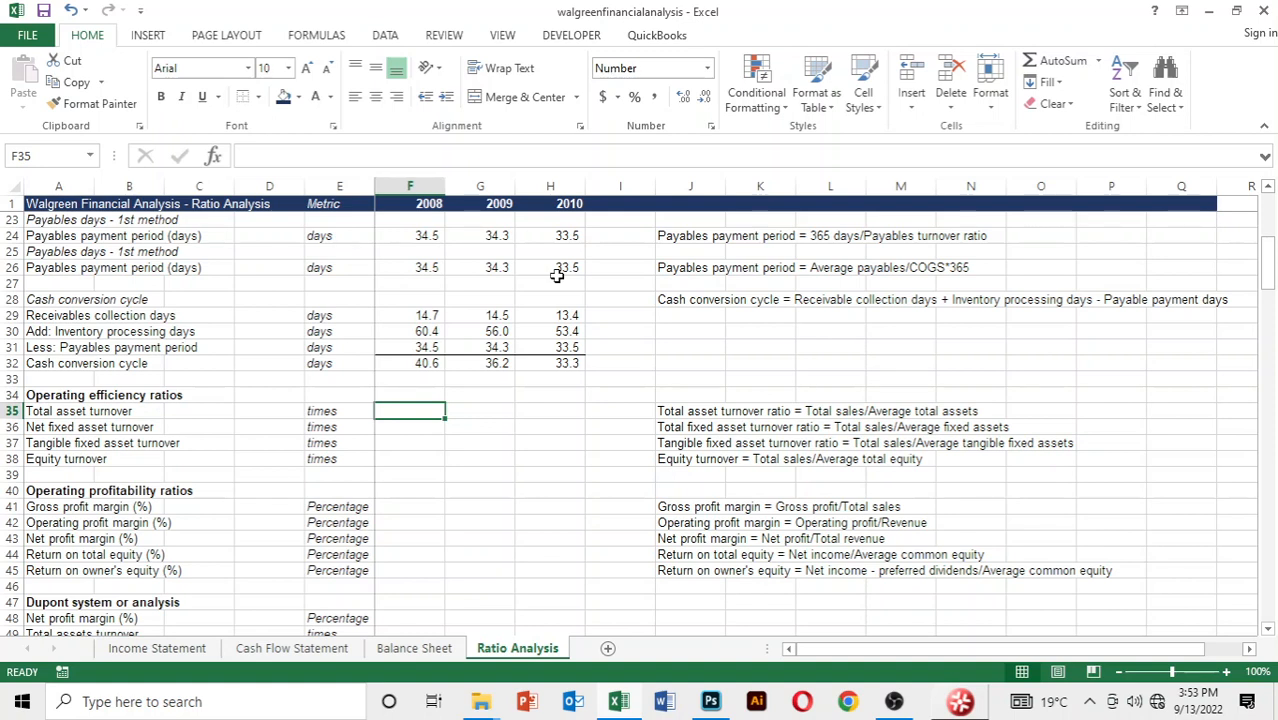
Start the 2008 total asset turnover formula in F35 with 2008 net sales, cell D4 of the Income Statement
{"action": "type", "text": "="}
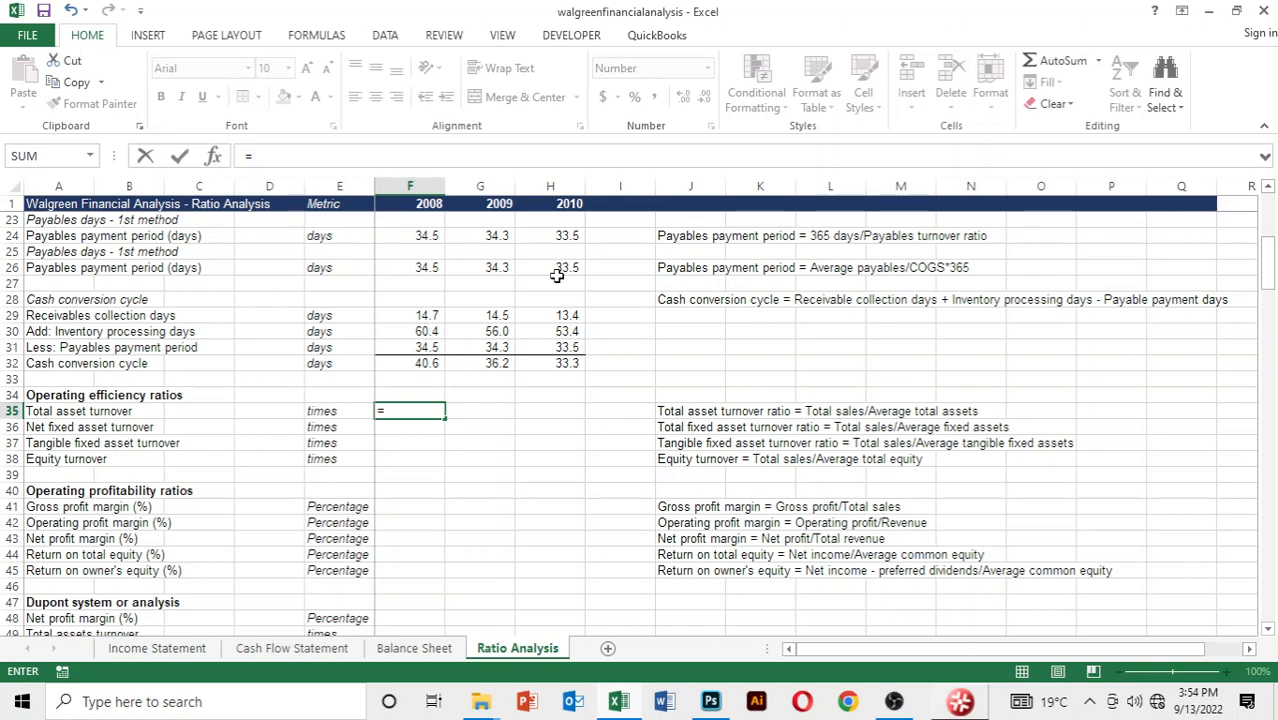
{"action": "key", "text": "ctrl+Page_Up"}
{"action": "key", "text": "ctrl+Page_Up"}
{"action": "key", "text": "ctrl+Page_Up"}
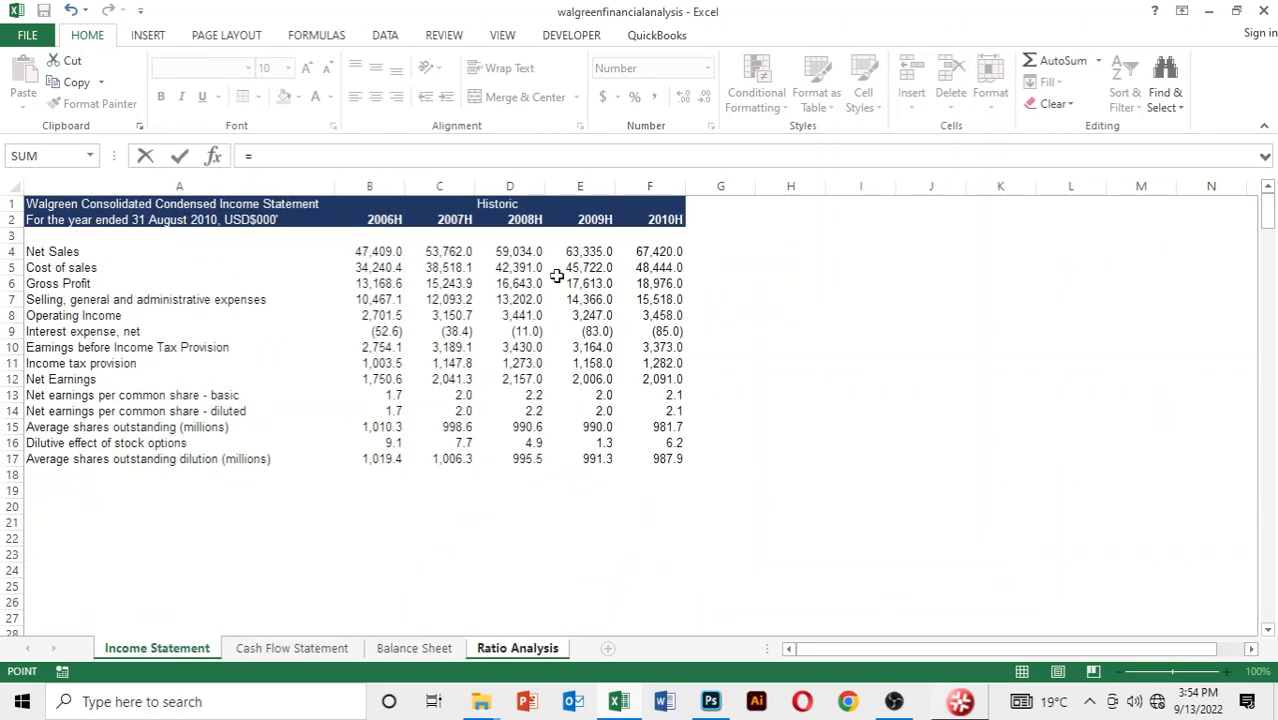
{"action": "key", "text": "Down"}
{"action": "key", "text": "Down"}
{"action": "key", "text": "Down"}
{"action": "key", "text": "Right"}
{"action": "key", "text": "Right"}
{"action": "key", "text": "Right"}
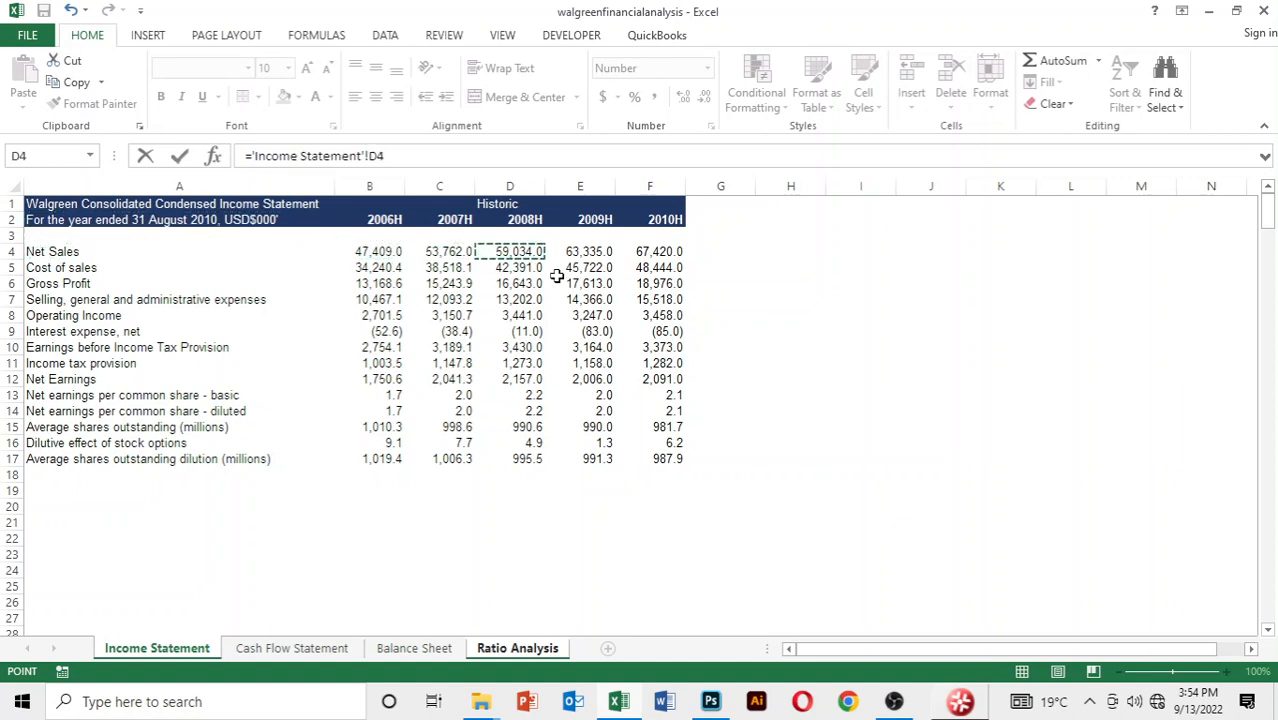
Divide by an AVERAGE function whose first argument is 2007 total assets, cell C18 of the Balance Sheet
{"action": "type", "text": "/ave"}
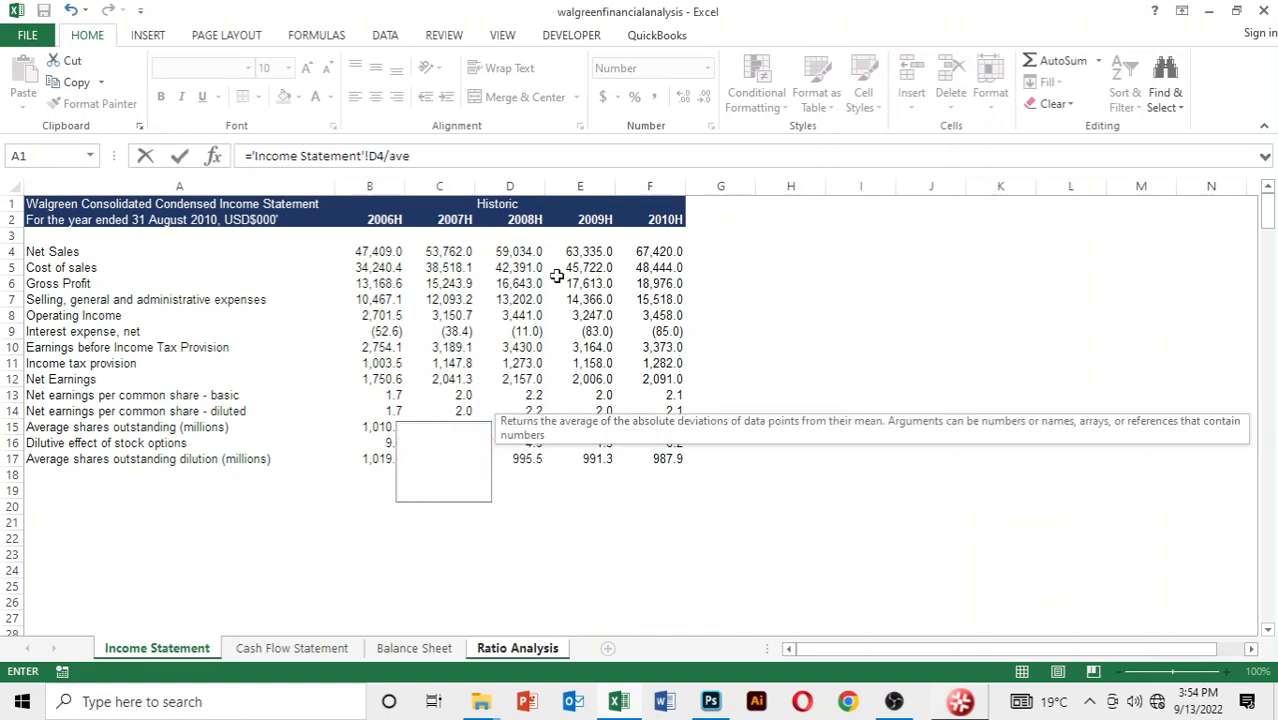
{"action": "type", "text": "rage("}
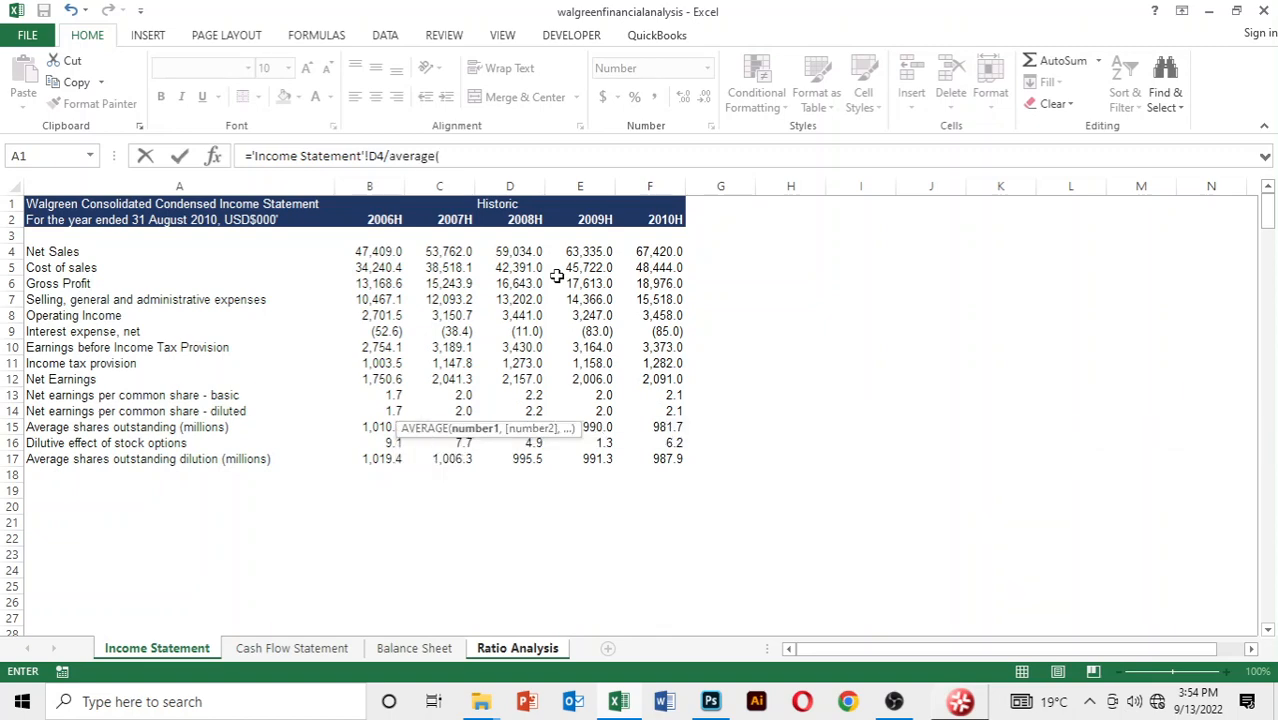
{"action": "key", "text": "ctrl+Page_Down"}
{"action": "key", "text": "ctrl+Page_Down"}
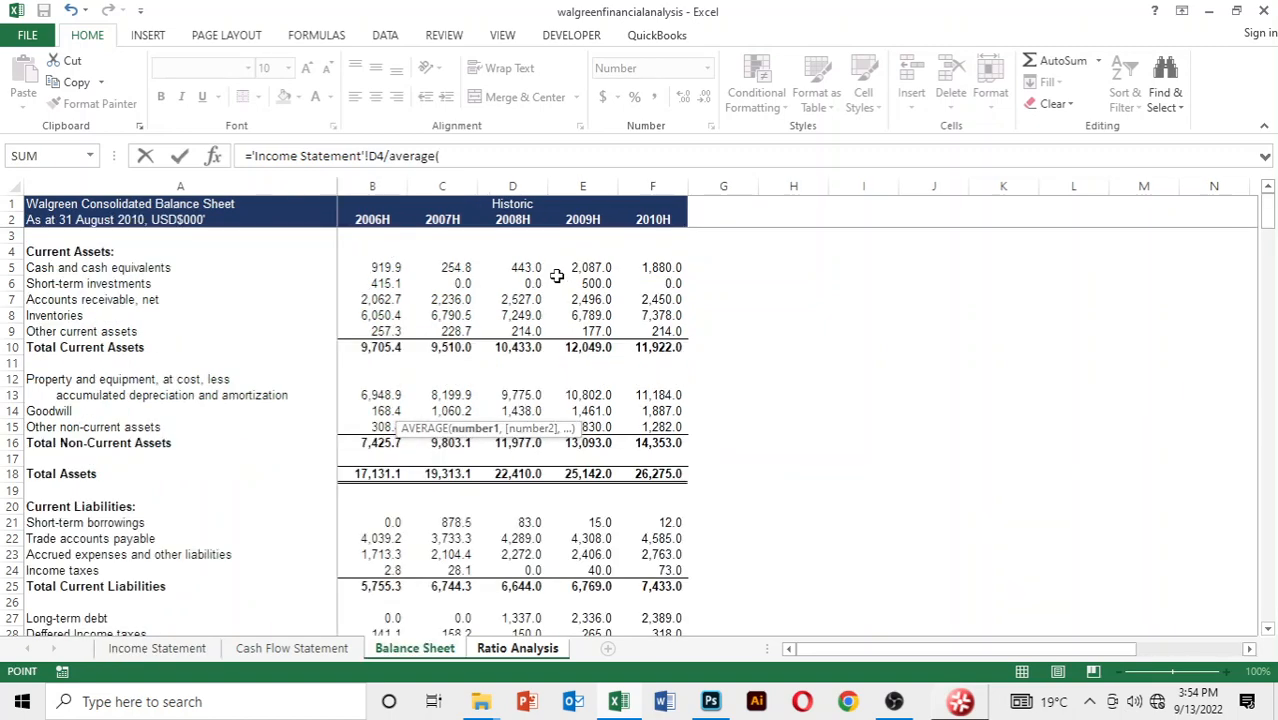
{"action": "key", "text": "Down"}
{"action": "key", "text": "Down"}
{"action": "key", "text": "Down"}
{"action": "key", "text": "Down"}
{"action": "key", "text": "Down"}
{"action": "key", "text": "Down"}
{"action": "key", "text": "Down"}
{"action": "key", "text": "Down"}
{"action": "key", "text": "Down"}
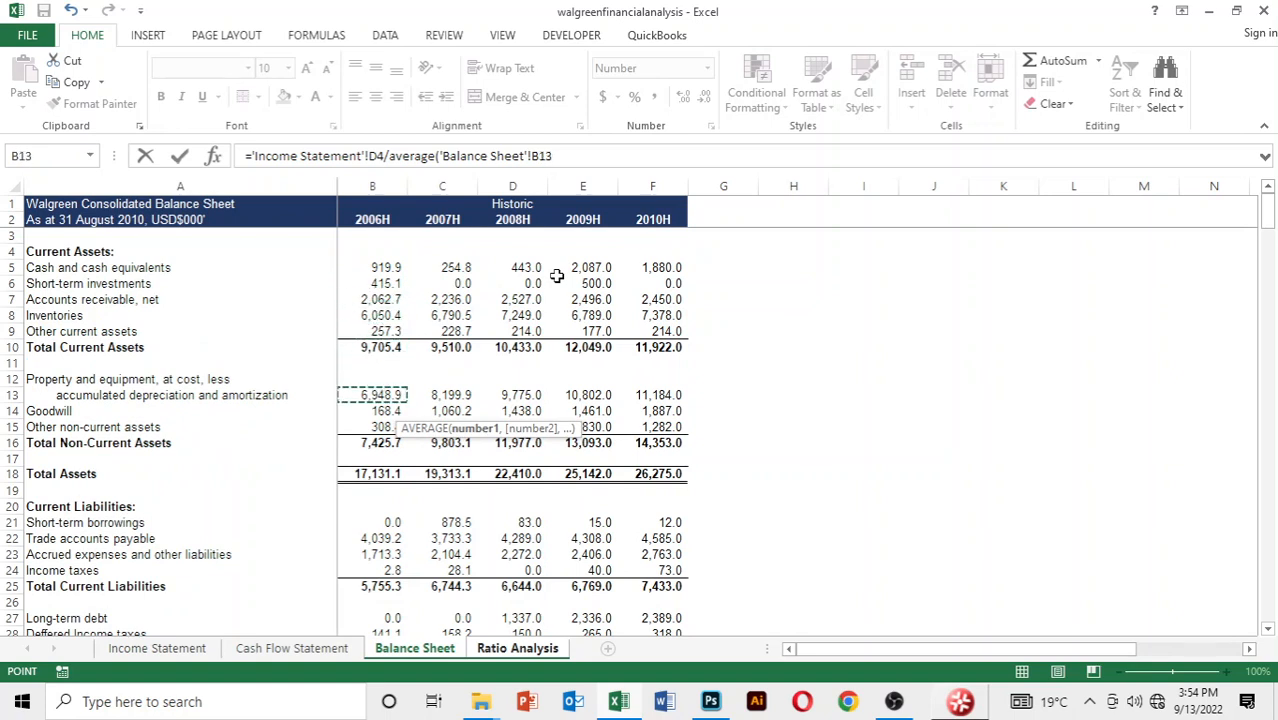
{"action": "key", "text": "Down"}
{"action": "key", "text": "Down"}
{"action": "key", "text": "Down"}
{"action": "key", "text": "Down"}
{"action": "key", "text": "Down"}
{"action": "key", "text": "Right"}
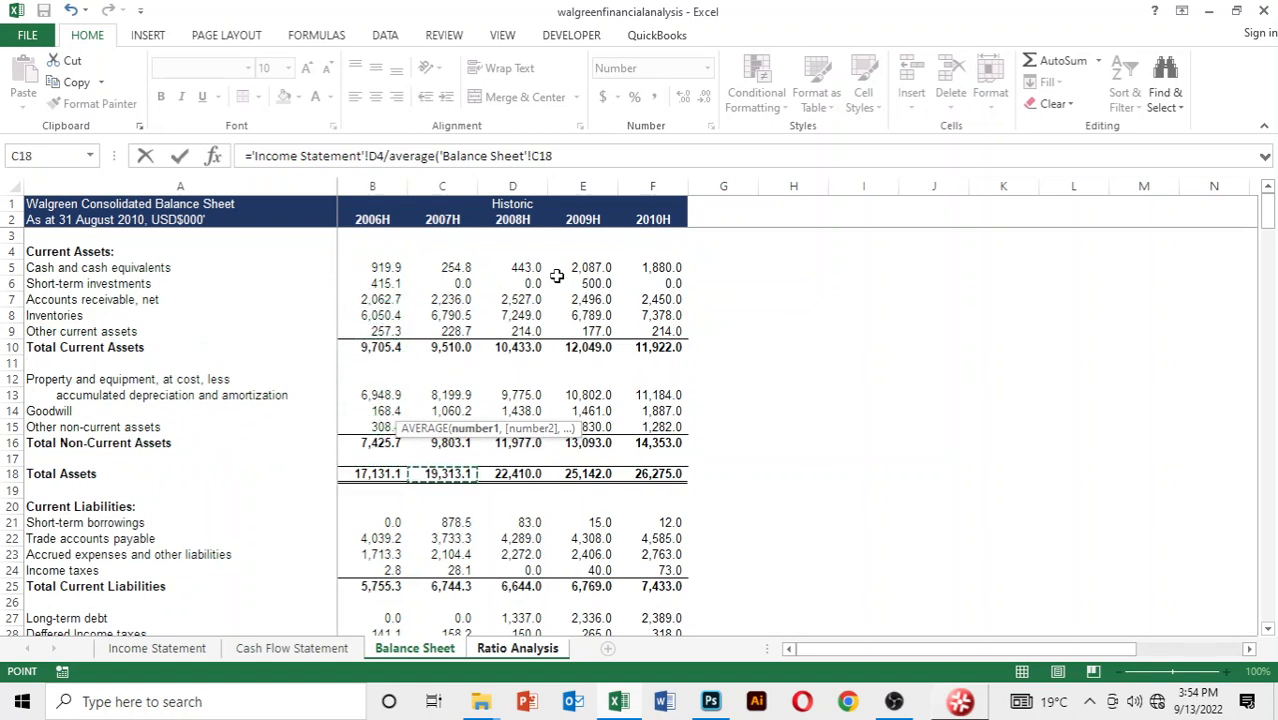
Add 2008 total assets, cell D18 of the Balance Sheet, as the second AVERAGE argument and complete the formula
{"action": "type", "text": ","}
{"action": "key", "text": "Down"}
{"action": "key", "text": "Down"}
{"action": "key", "text": "Down"}
{"action": "key", "text": "Down"}
{"action": "key", "text": "Down"}
{"action": "key", "text": "Down"}
{"action": "key", "text": "Down"}
{"action": "key", "text": "Down"}
{"action": "key", "text": "Down"}
{"action": "key", "text": "Down"}
{"action": "key", "text": "Down"}
{"action": "key", "text": "Down"}
{"action": "key", "text": "Down"}
{"action": "key", "text": "Down"}
{"action": "key", "text": "Down"}
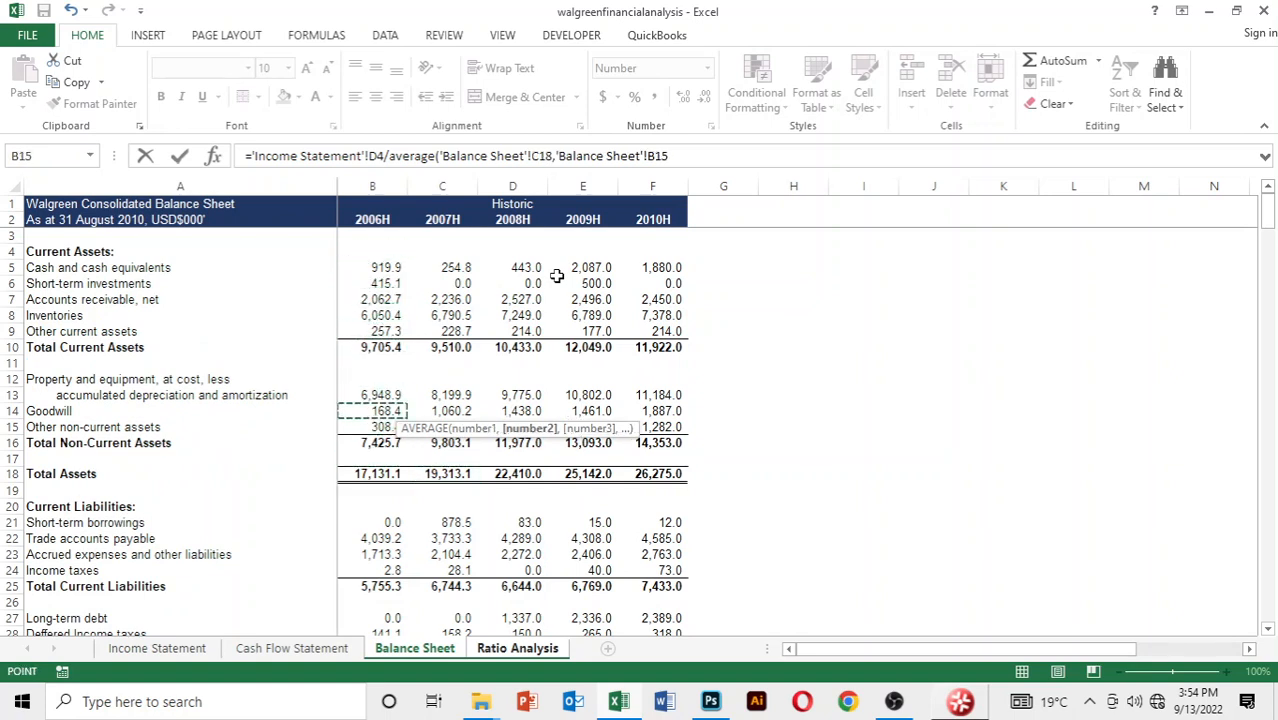
{"action": "key", "text": "Right"}
{"action": "key", "text": "Right"}
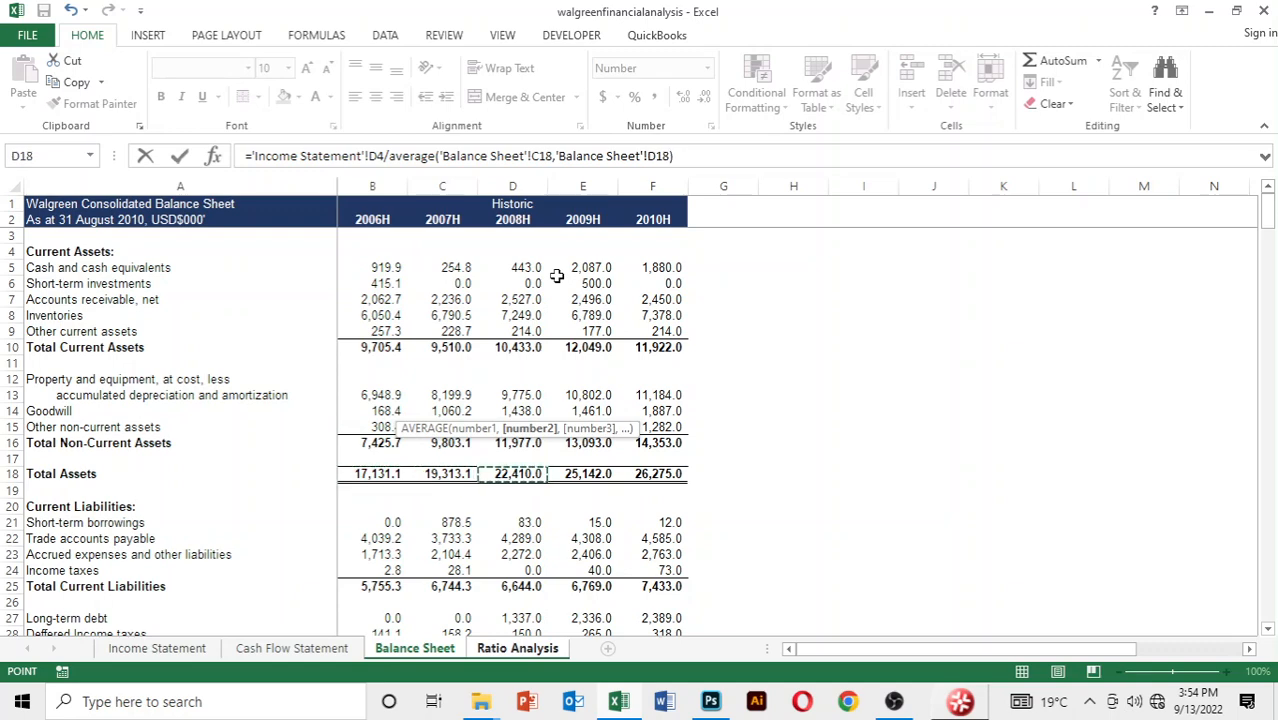
{"action": "type", "text": ")"}
{"action": "key", "text": "Return"}
Copy the 2008 total asset turnover formula in row 35 across to 2009 and 2010
{"action": "key", "text": "Up"}
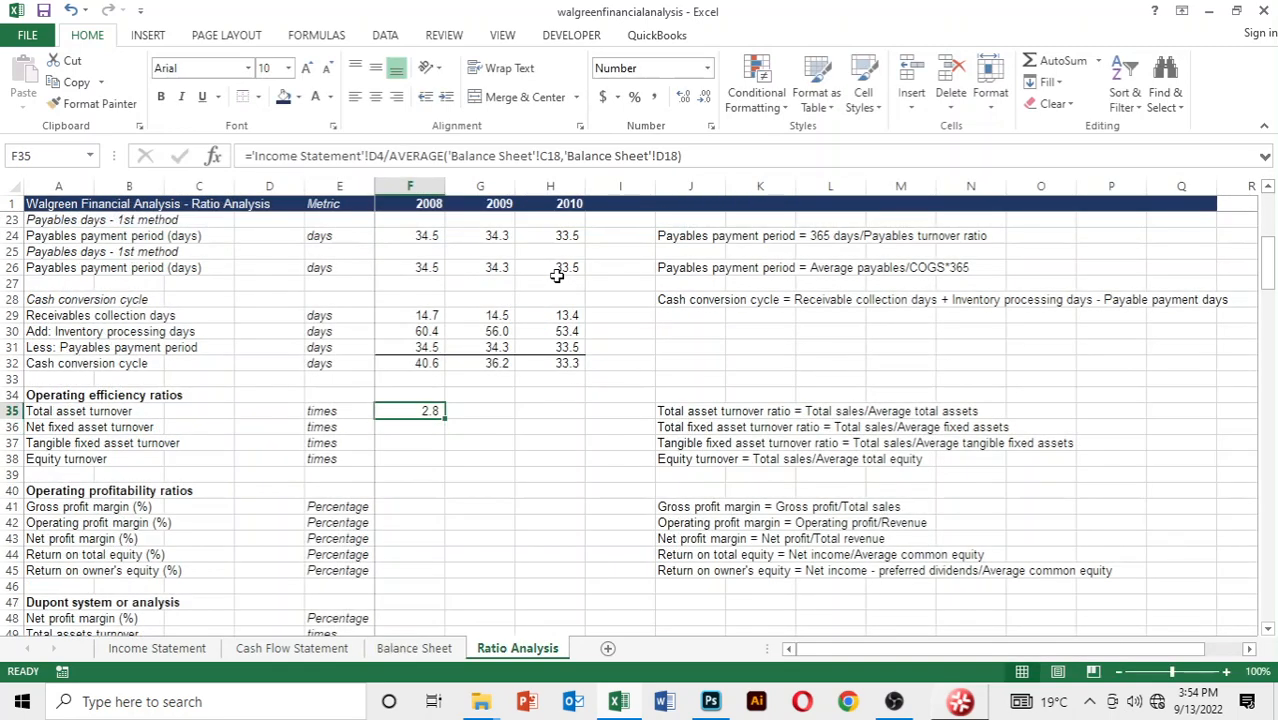
{"action": "key", "text": "shift+Right"}
{"action": "key", "text": "shift+Right"}
{"action": "key", "text": "ctrl+r"}
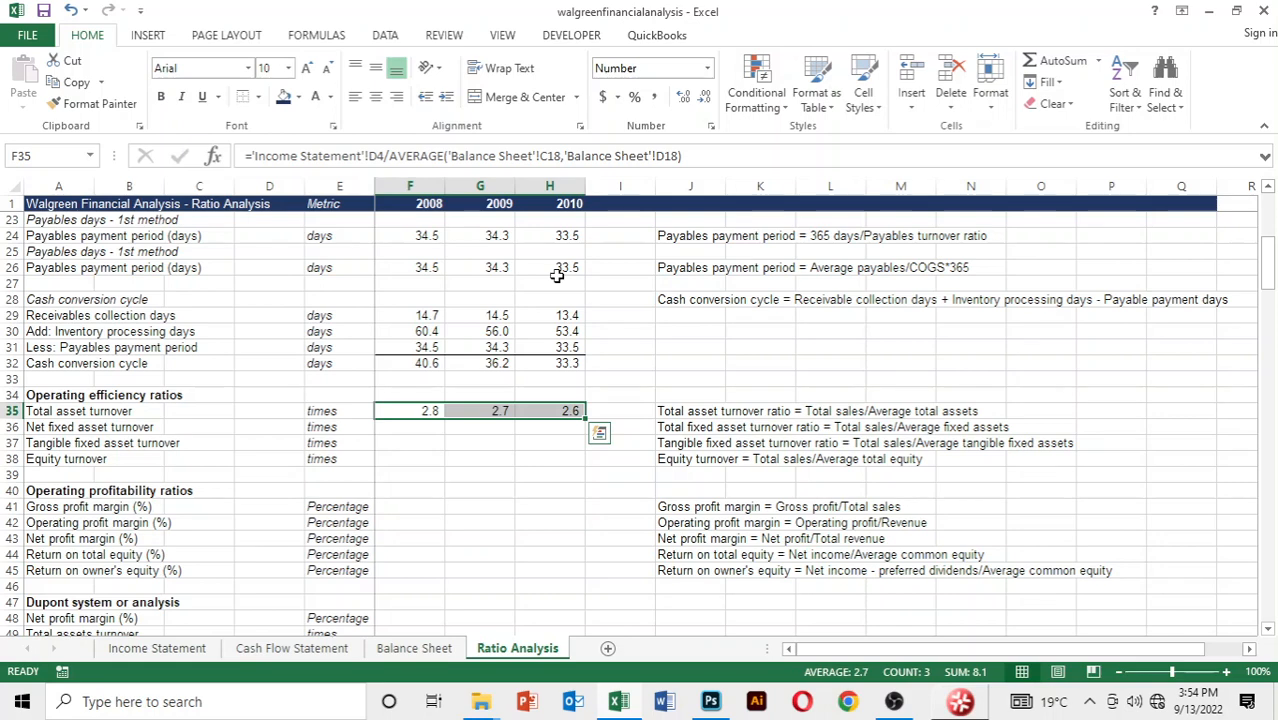
Show the total asset turnover values in F35:H35 with two decimal places and move on to F36
{"action": "key", "text": "alt"}
{"action": "key", "text": "h"}
{"action": "key", "text": "0"}
{"action": "key", "text": "Down"}
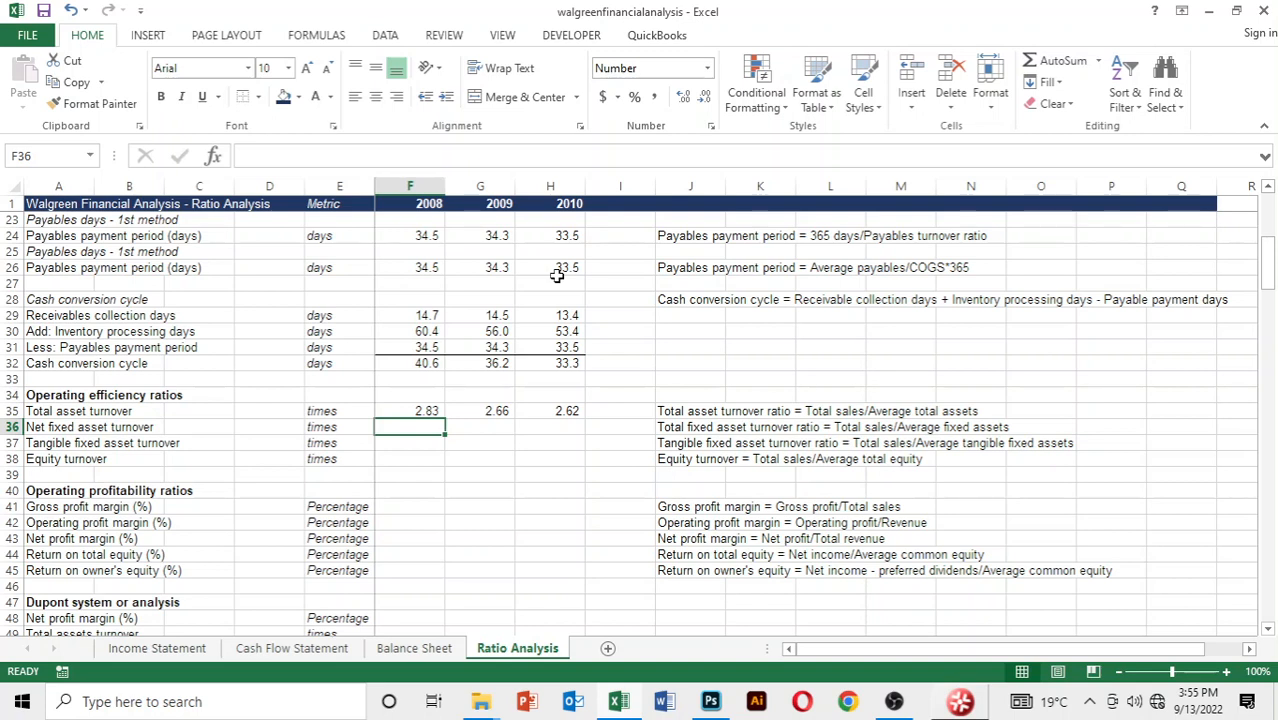
{"action": "type", "text": "="}
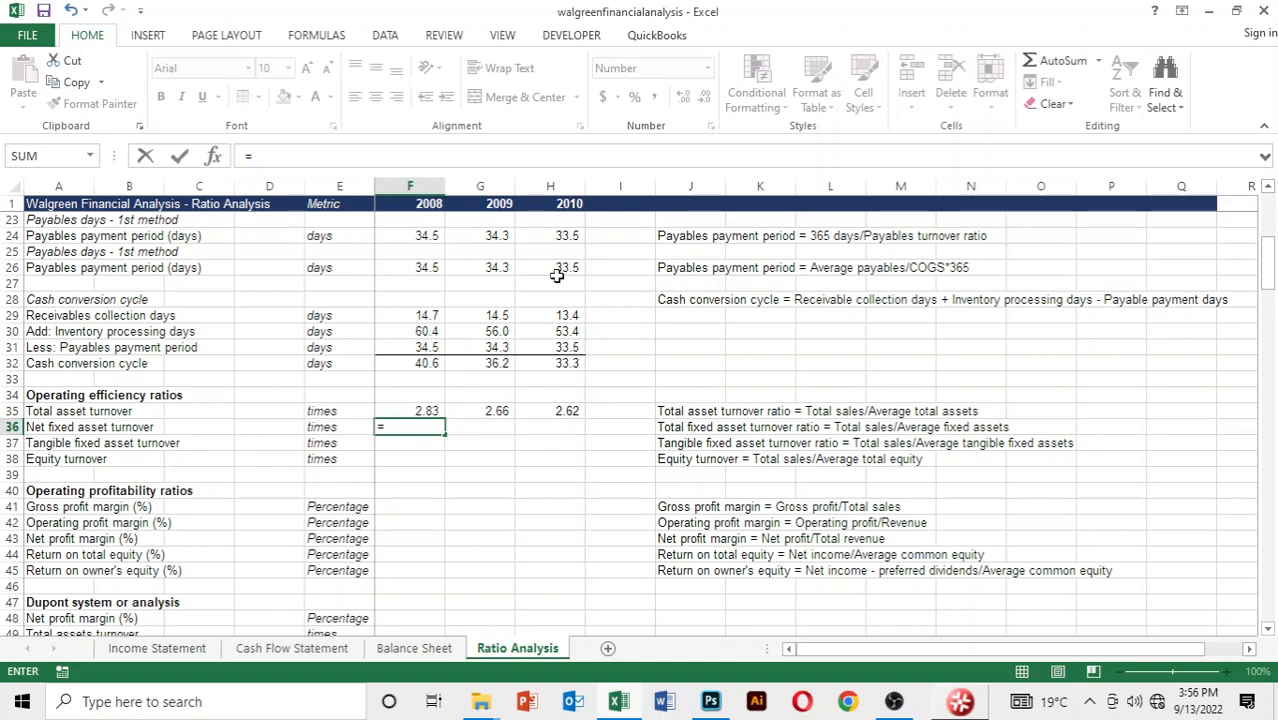
{"action": "key", "text": "ctrl+shift+Up"}
{"action": "key", "text": "ctrl+shift+Up"}
{"action": "key", "text": "ctrl+shift+Up"}
{"action": "key", "text": "ctrl+shift+Up"}
{"action": "key", "text": "ctrl+shift+Up"}
{"action": "key", "text": "ctrl+shift+Up"}
{"action": "key", "text": "ctrl+shift+Up"}
{"action": "key", "text": "ctrl+shift+Up"}
{"action": "key", "text": "ctrl+shift+Up"}
{"action": "key", "text": "ctrl+shift+Up"}
{"action": "key", "text": "ctrl+shift+Up"}
{"action": "key", "text": "ctrl+shift+Up"}
{"action": "key", "text": "ctrl+shift+Up"}
{"action": "key", "text": "ctrl+shift+Up"}
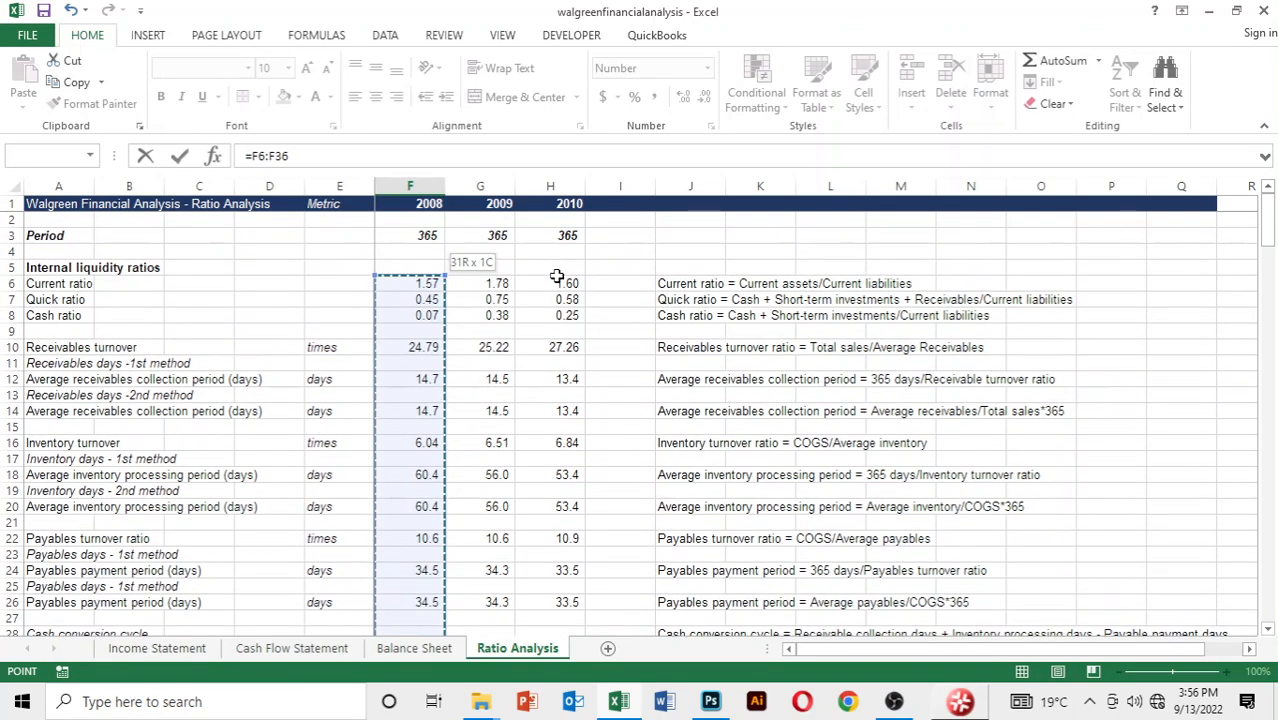
{"action": "key", "text": "Escape"}
Start the 2008 net fixed asset turnover formula in F36 with 2008 net sales, cell D4 of the Income Statement
{"action": "type", "text": "="}
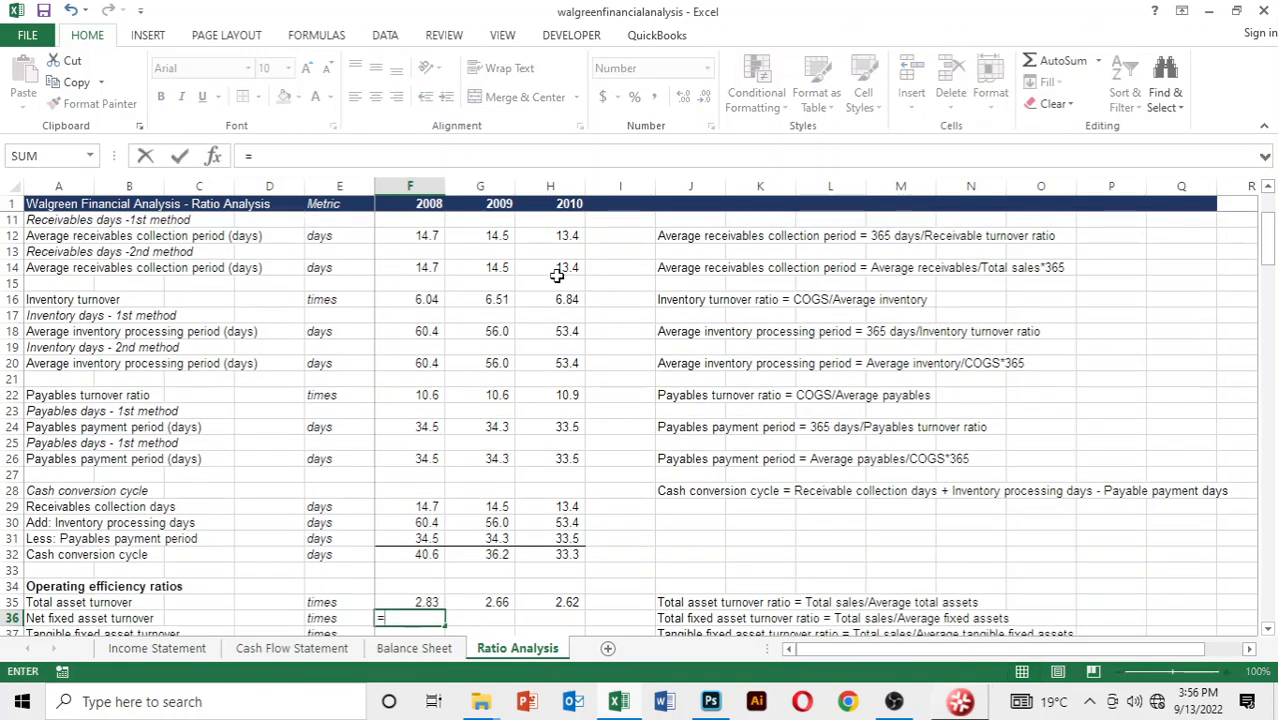
{"action": "key", "text": "ctrl+Page_Up"}
{"action": "key", "text": "ctrl+Page_Up"}
{"action": "key", "text": "ctrl+Page_Up"}
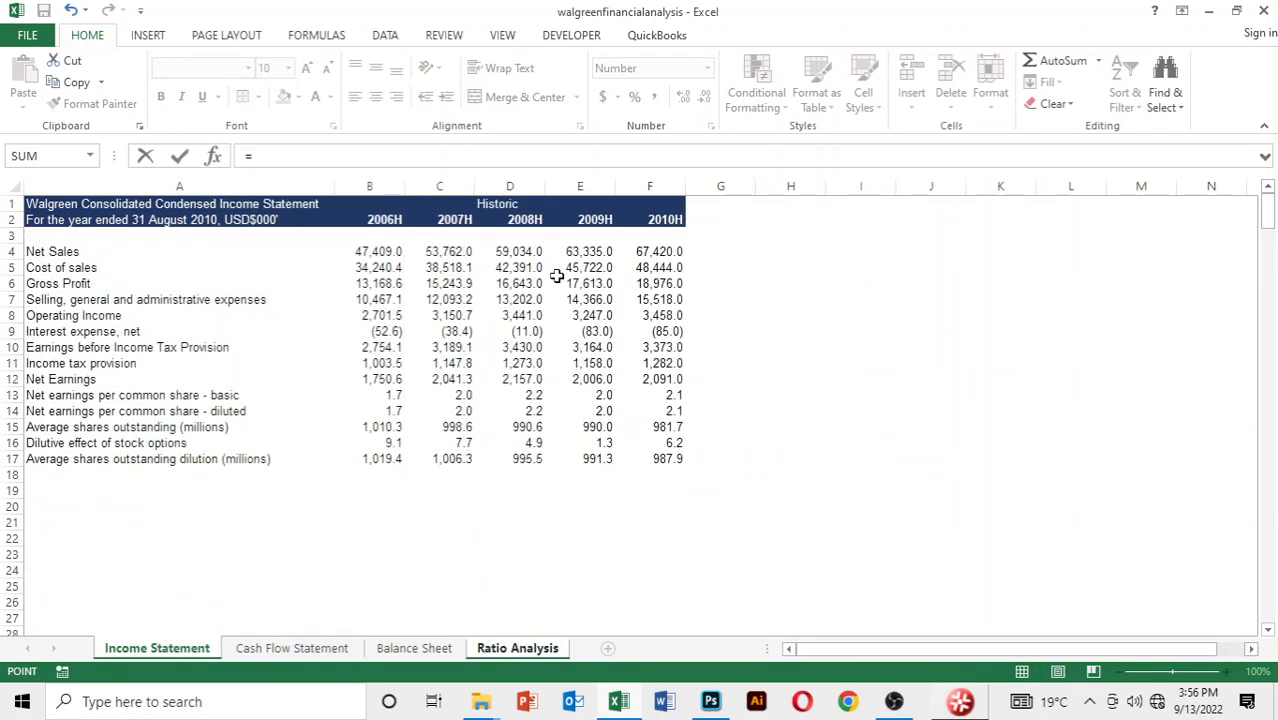
{"action": "key", "text": "Down"}
{"action": "key", "text": "Down"}
{"action": "key", "text": "Down"}
{"action": "key", "text": "Right"}
{"action": "key", "text": "Right"}
{"action": "key", "text": "Right"}
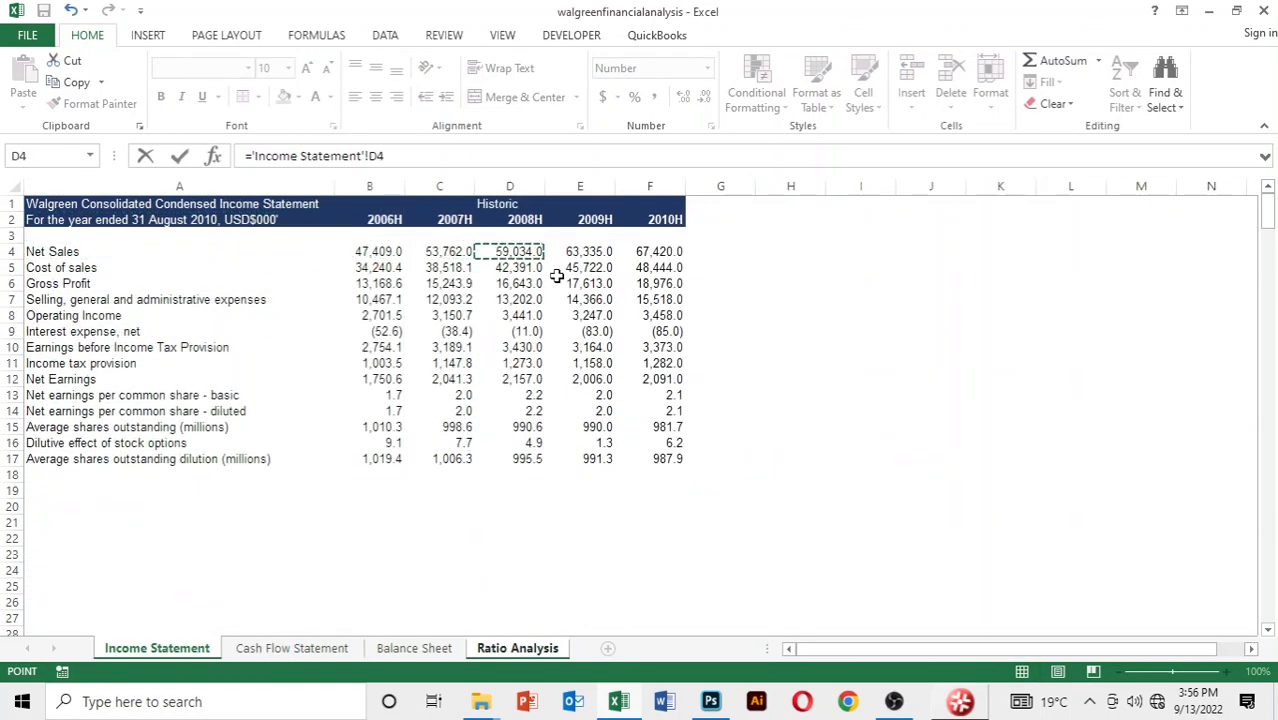
Divide by an AVERAGE function whose first argument is 2007 total non-current assets, cell C16 of the Balance Sheet
{"action": "type", "text": "/"}
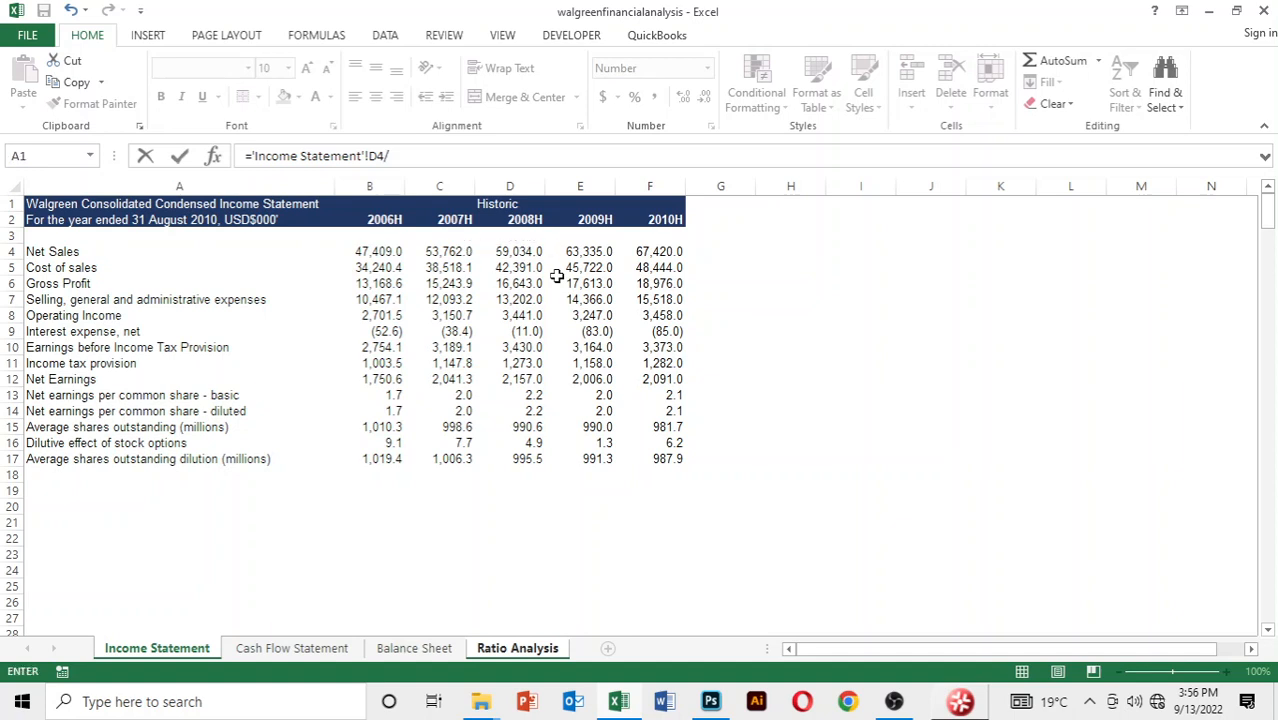
{"action": "type", "text": "average"}
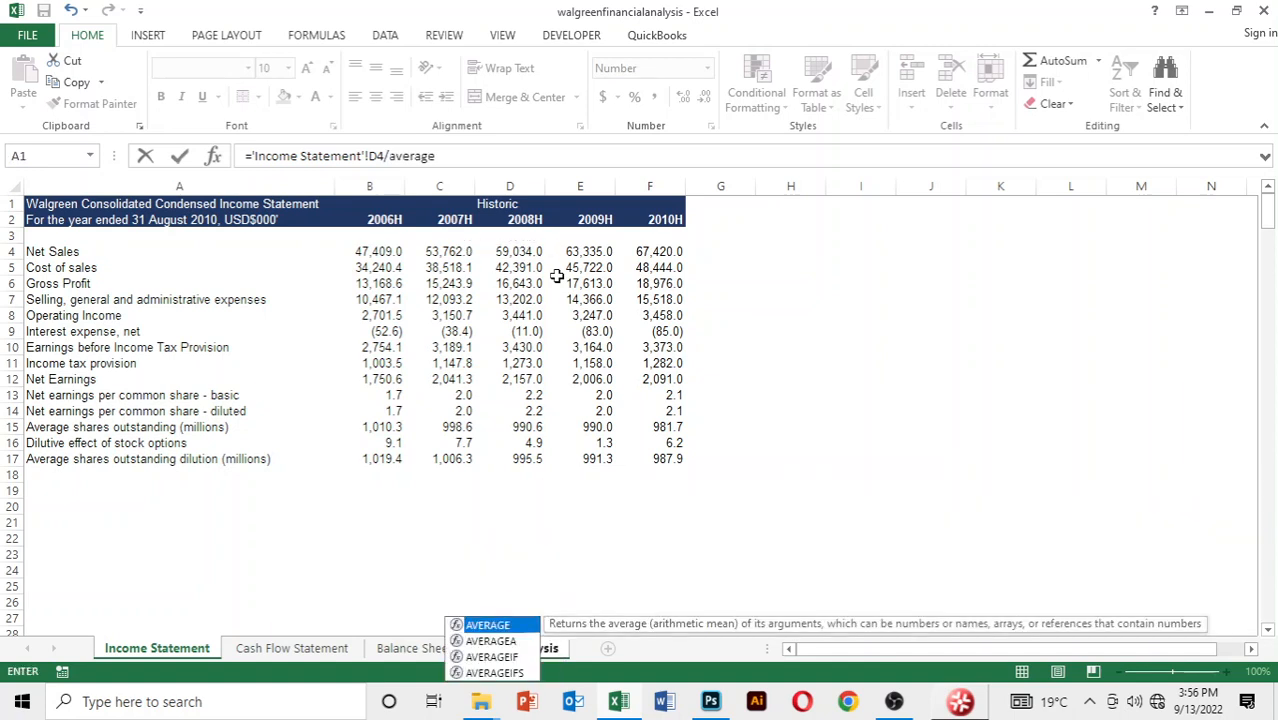
{"action": "type", "text": "("}
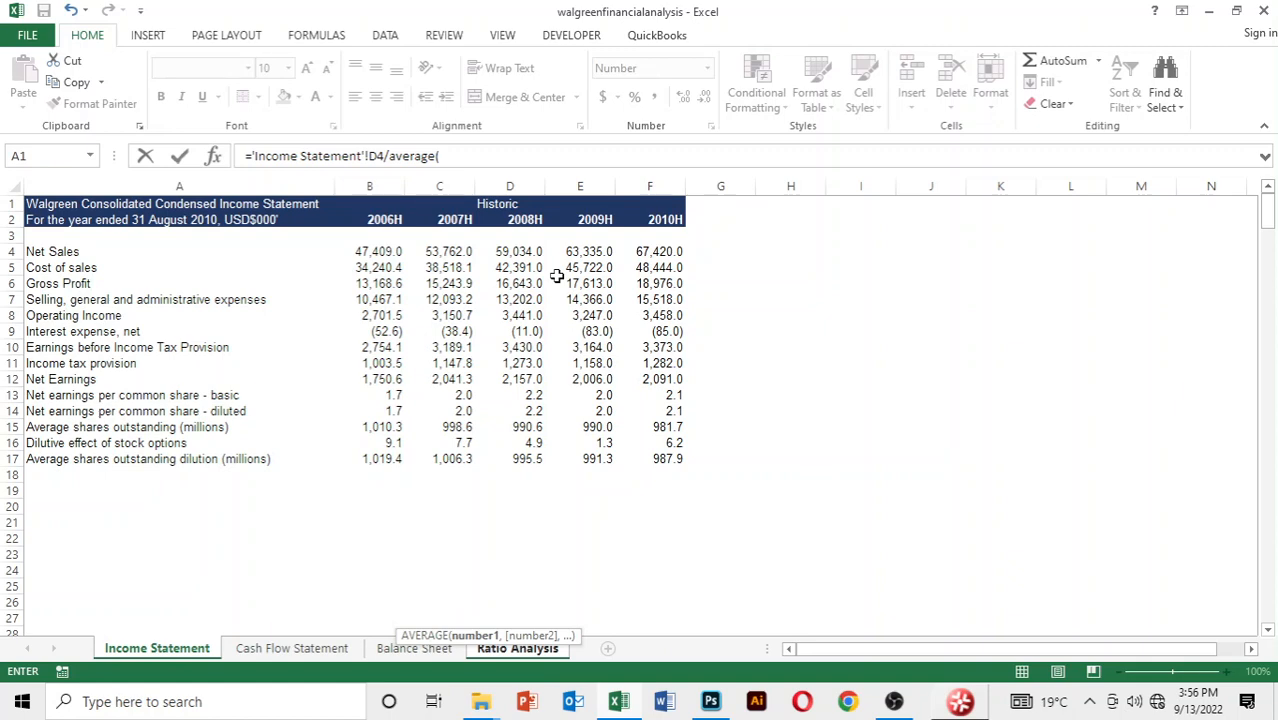
{"action": "key", "text": "ctrl+Page_Down"}
{"action": "key", "text": "ctrl+Page_Down"}
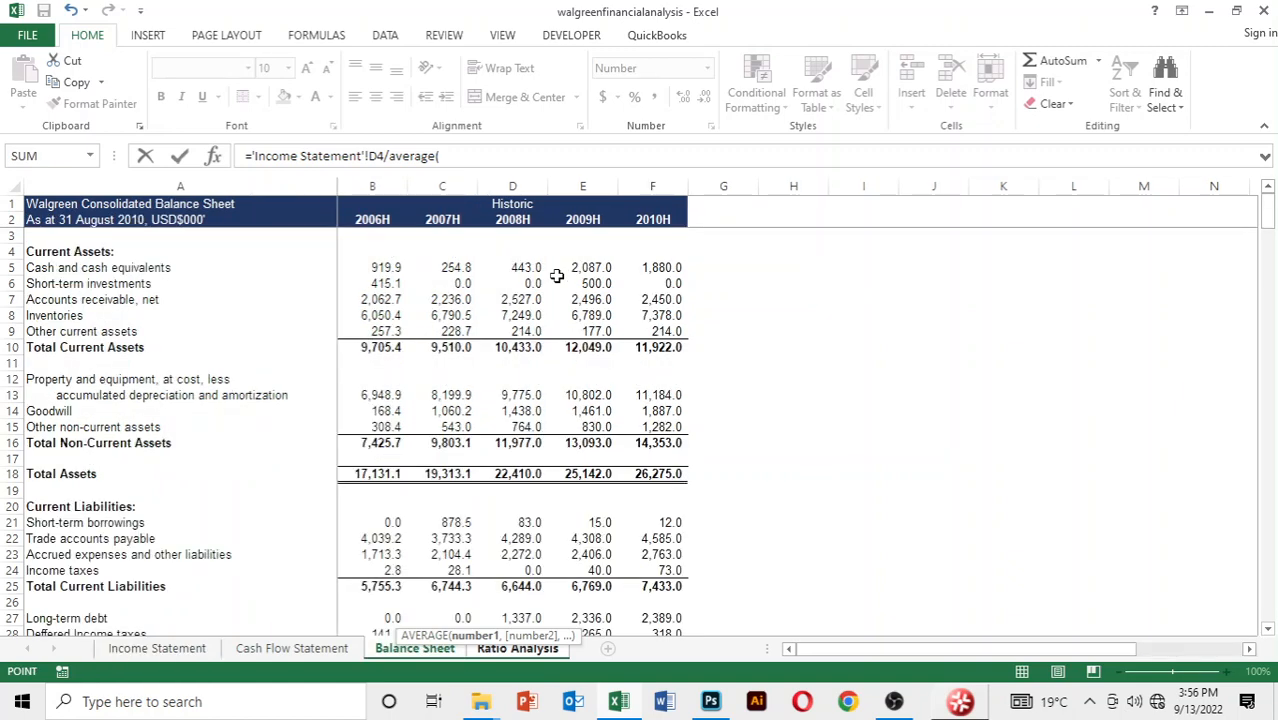
{"action": "key", "text": "Down"}
{"action": "key", "text": "Down"}
{"action": "key", "text": "Down"}
{"action": "key", "text": "Down"}
{"action": "key", "text": "Down"}
{"action": "key", "text": "Down"}
{"action": "key", "text": "Down"}
{"action": "key", "text": "Down"}
{"action": "key", "text": "Down"}
{"action": "key", "text": "Down"}
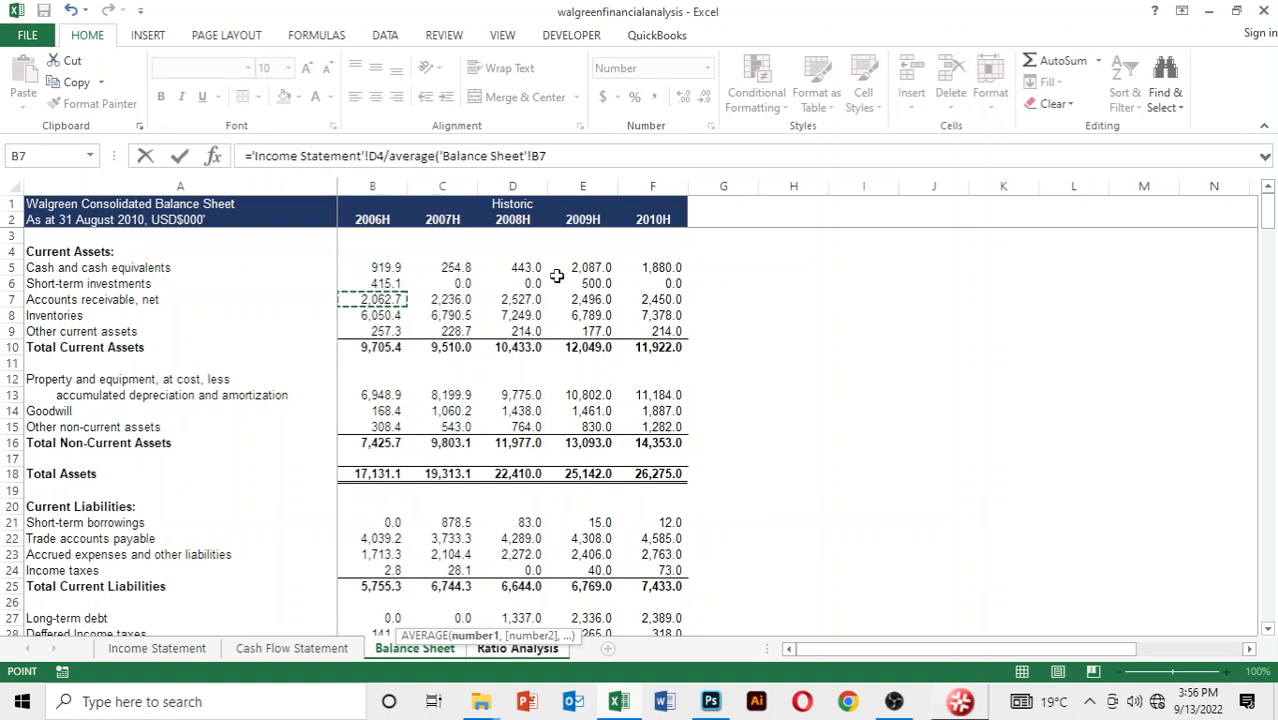
{"action": "key", "text": "Down"}
{"action": "key", "text": "Down"}
{"action": "key", "text": "Down"}
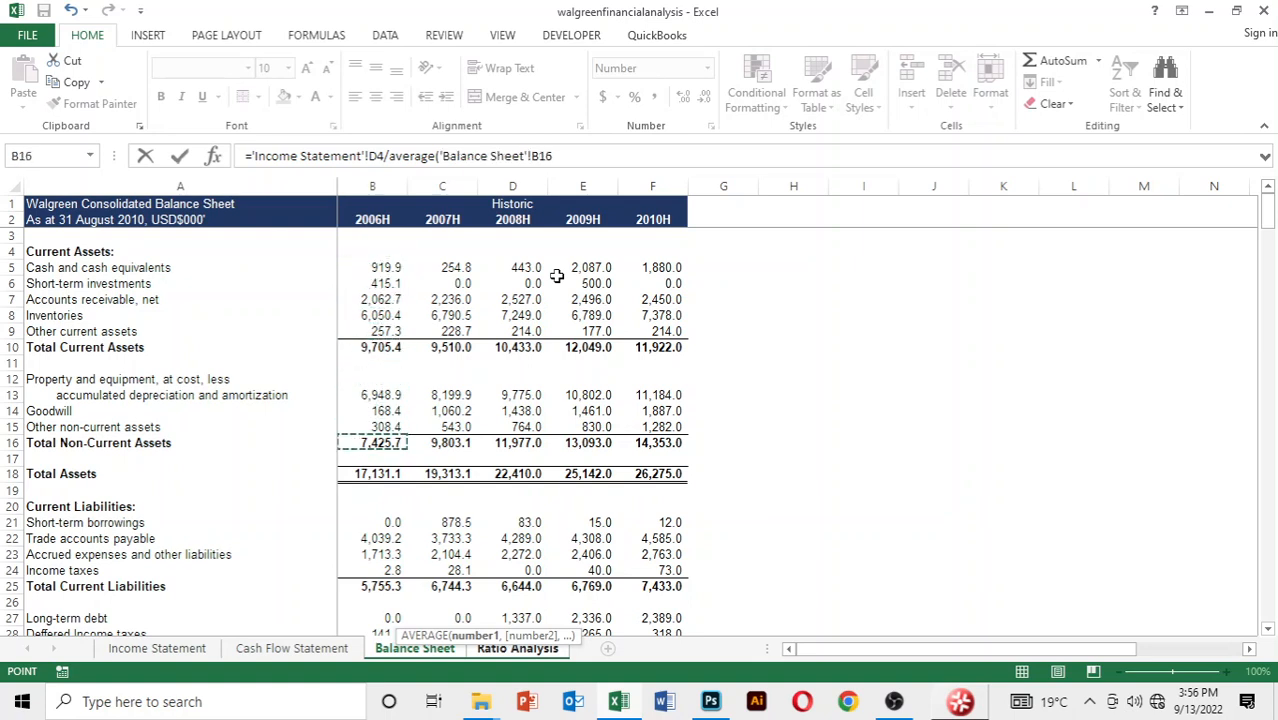
{"action": "key", "text": "Right"}
Add 2008 total non-current assets, cell D16 of the Balance Sheet, as the second AVERAGE argument and complete the formula
{"action": "type", "text": ","}
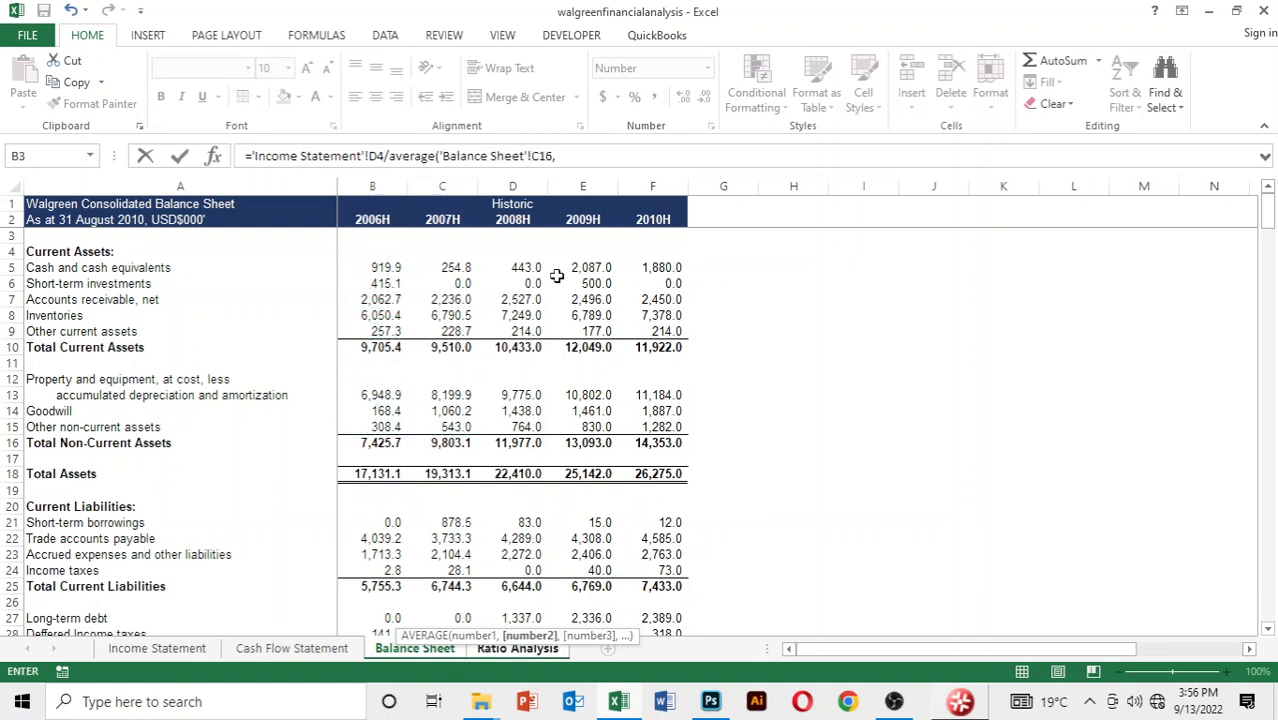
{"action": "key", "text": "Down"}
{"action": "key", "text": "Down"}
{"action": "key", "text": "Down"}
{"action": "key", "text": "Down"}
{"action": "key", "text": "Down"}
{"action": "key", "text": "Down"}
{"action": "key", "text": "Down"}
{"action": "key", "text": "Down"}
{"action": "key", "text": "Down"}
{"action": "key", "text": "Down"}
{"action": "key", "text": "Down"}
{"action": "key", "text": "Down"}
{"action": "key", "text": "Down"}
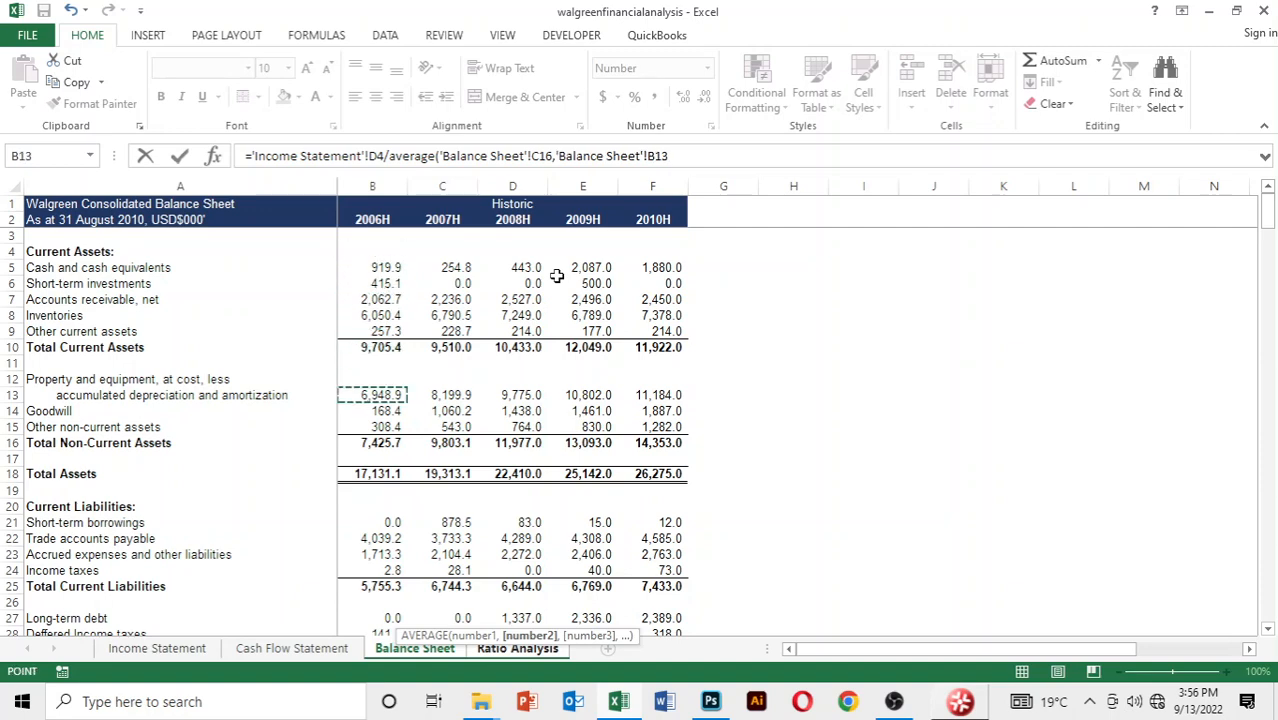
{"action": "key", "text": "Right"}
{"action": "key", "text": "Right"}
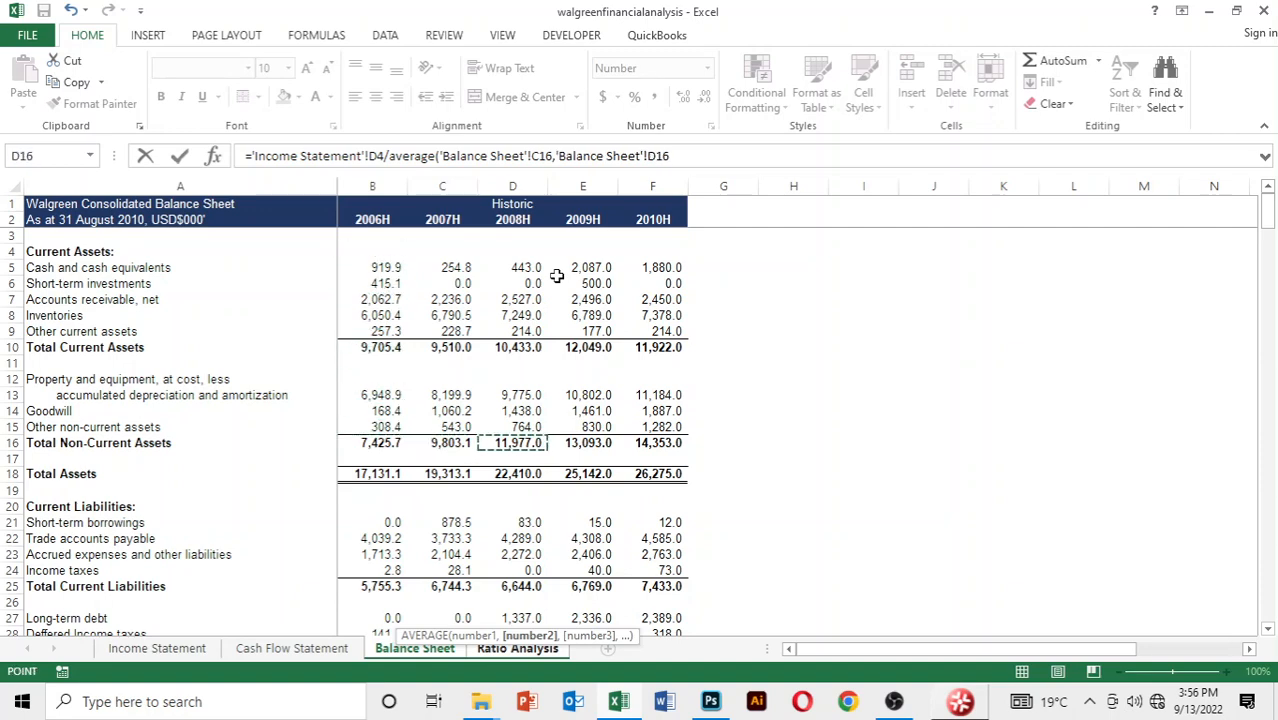
{"action": "key", "text": "Return"}
Copy the 2008 net fixed asset turnover formula in row 36 across to 2009 and 2010
{"action": "key", "text": "Up"}
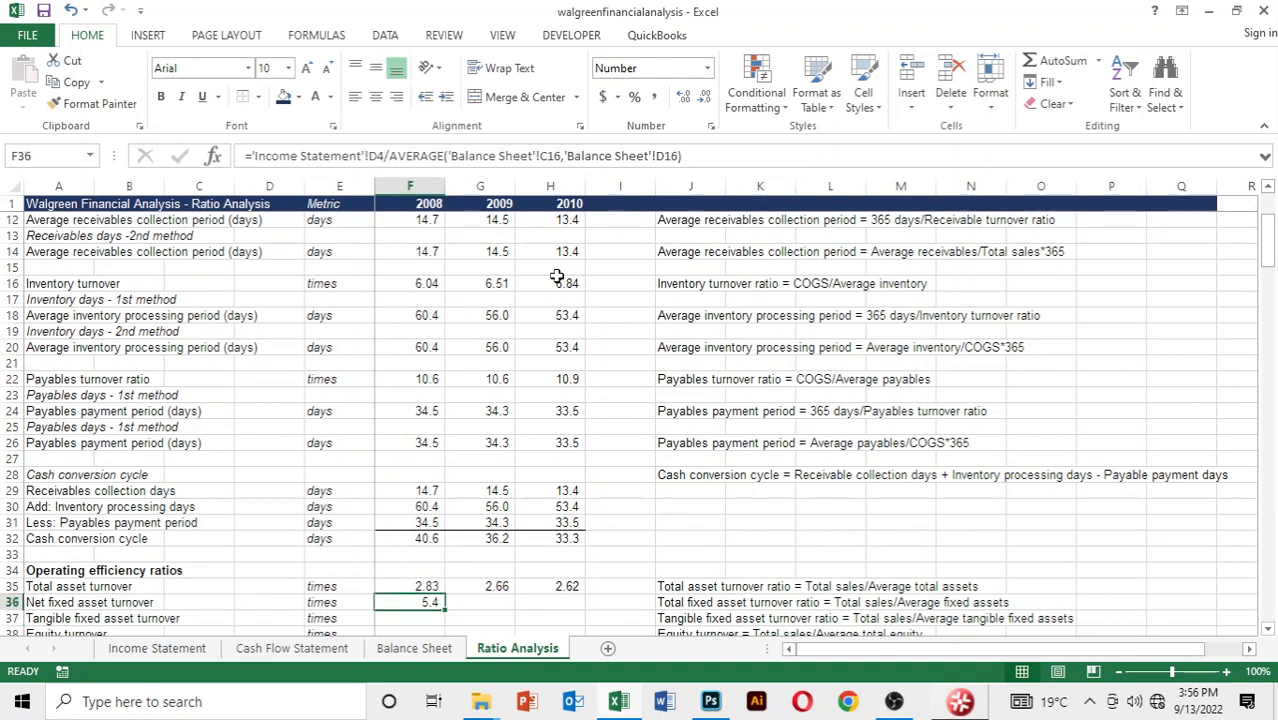
{"action": "key", "text": "shift+Right"}
{"action": "key", "text": "shift+Right"}
{"action": "key", "text": "ctrl+r"}
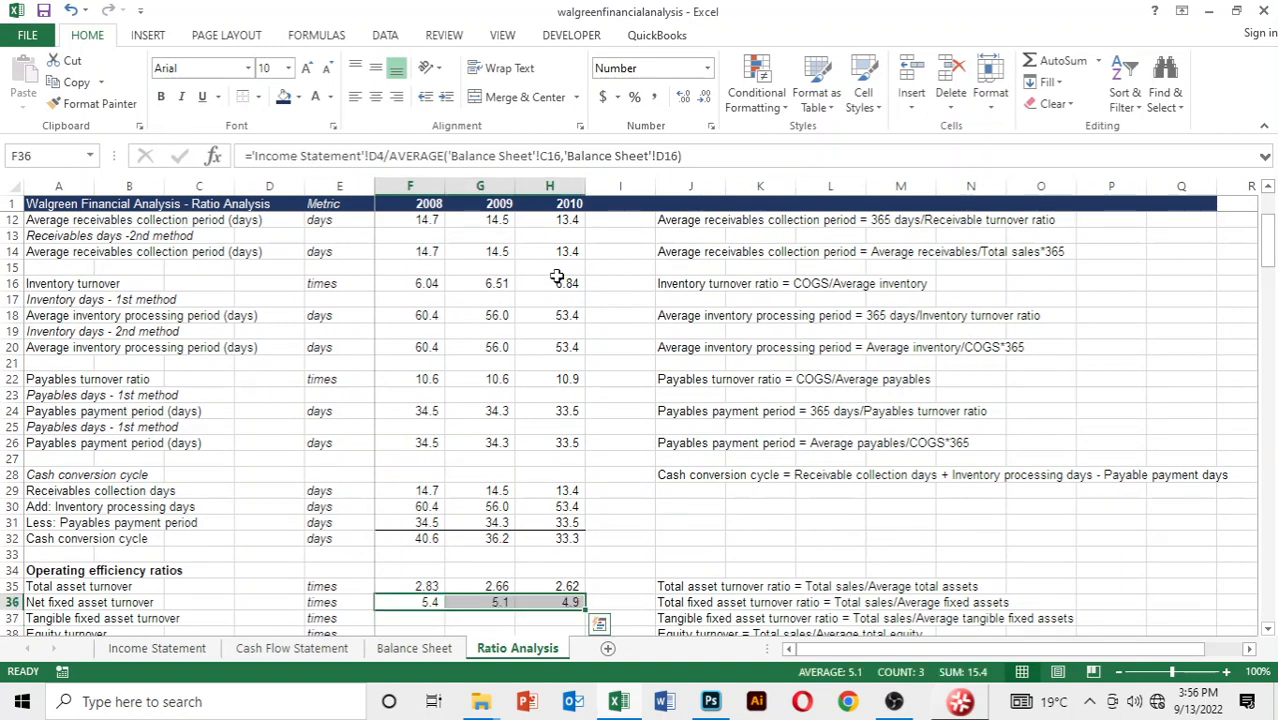
Show the net fixed asset turnover values in F36:H36 with two decimal places and move on to F37
{"action": "key", "text": "alt"}
{"action": "key", "text": "h"}
{"action": "key", "text": "0"}
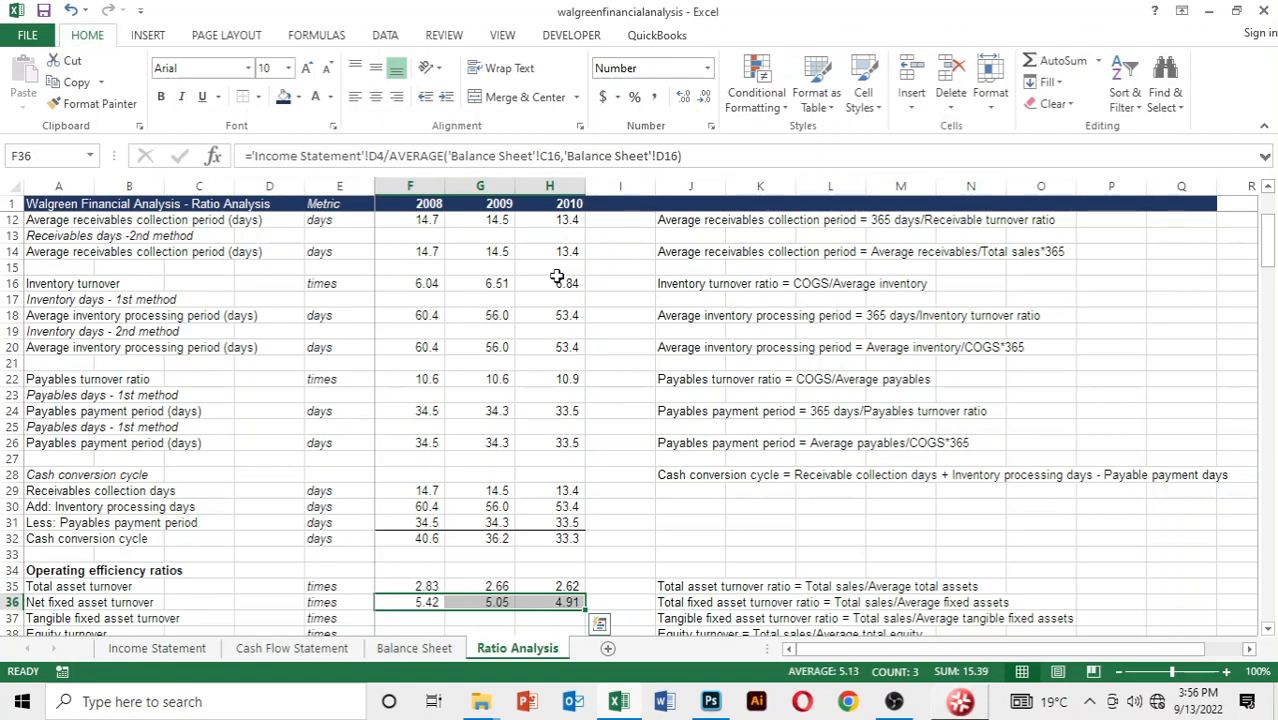
{"action": "key", "text": "Down"}
{"action": "key", "text": "Down"}
{"action": "key", "text": "Down"}
{"action": "key", "text": "Down"}
{"action": "key", "text": "Down"}
{"action": "key", "text": "Up"}
{"action": "key", "text": "Up"}
{"action": "key", "text": "Up"}
{"action": "key", "text": "Up"}
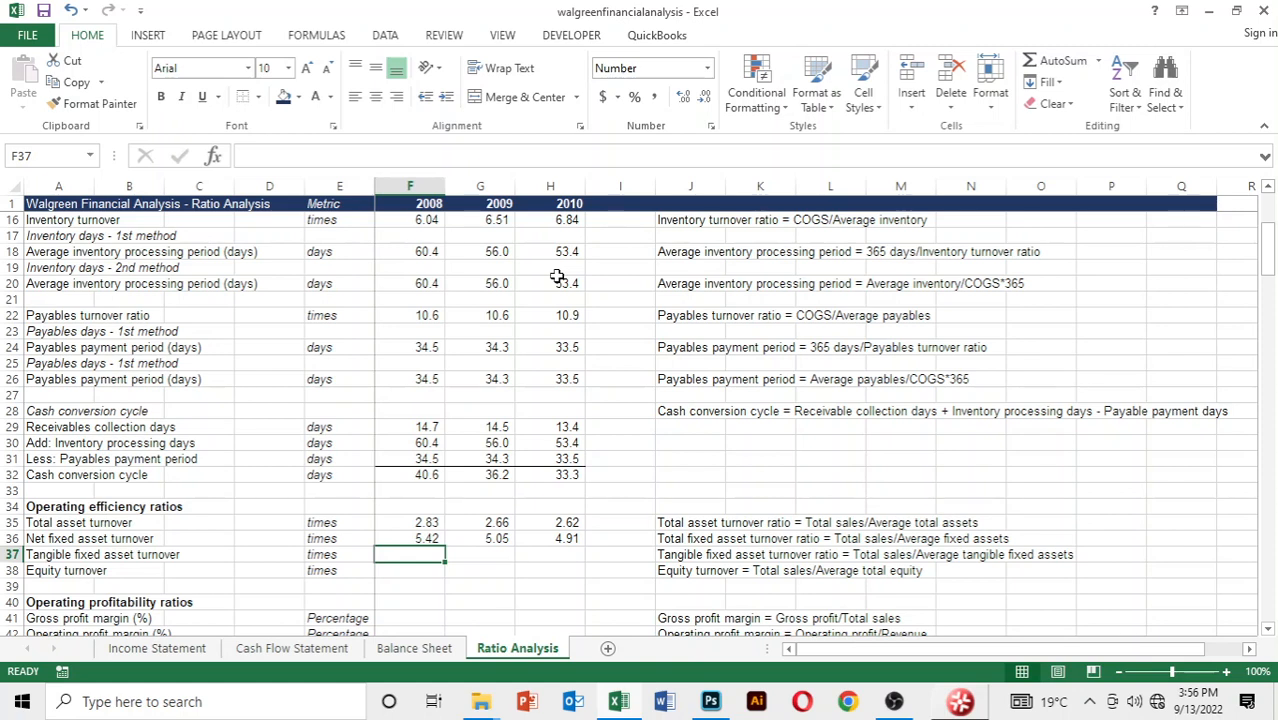
Start the 2008 tangible fixed asset turnover formula in F37 with 2008 net sales, cell D4 of the Income Statement
{"action": "type", "text": "="}
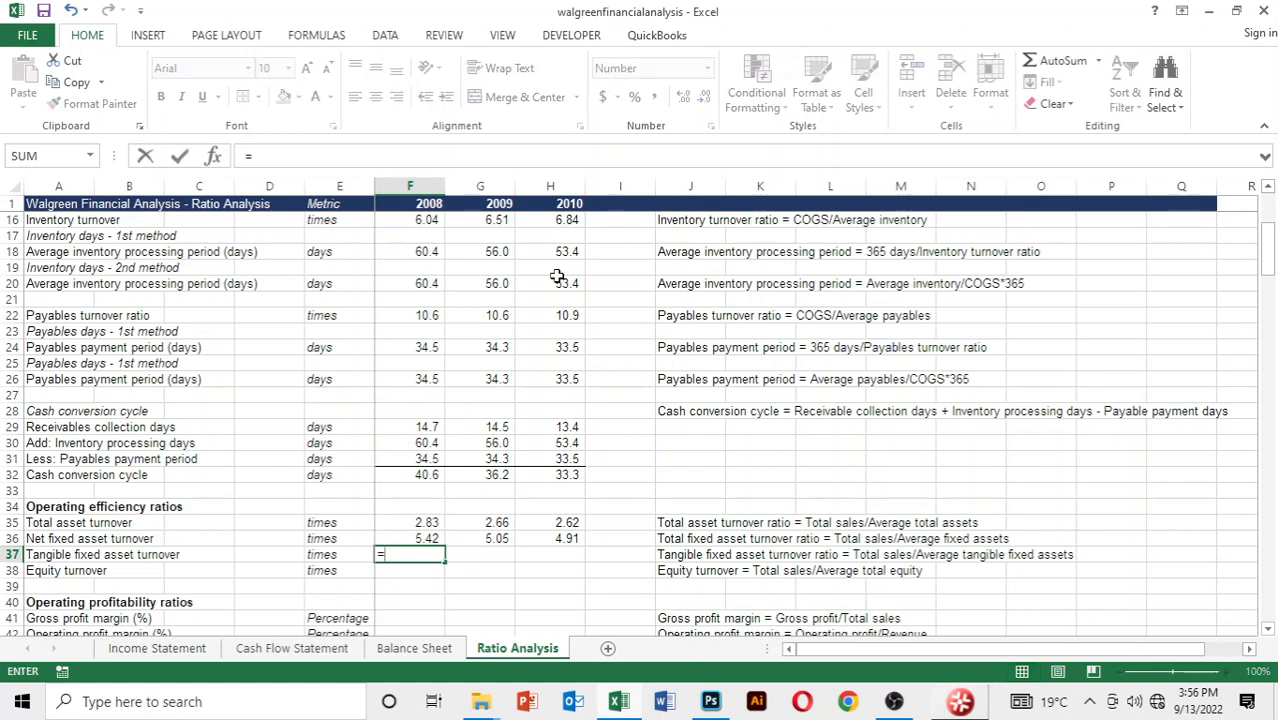
{"action": "key", "text": "ctrl+Page_Up"}
{"action": "key", "text": "ctrl+Page_Up"}
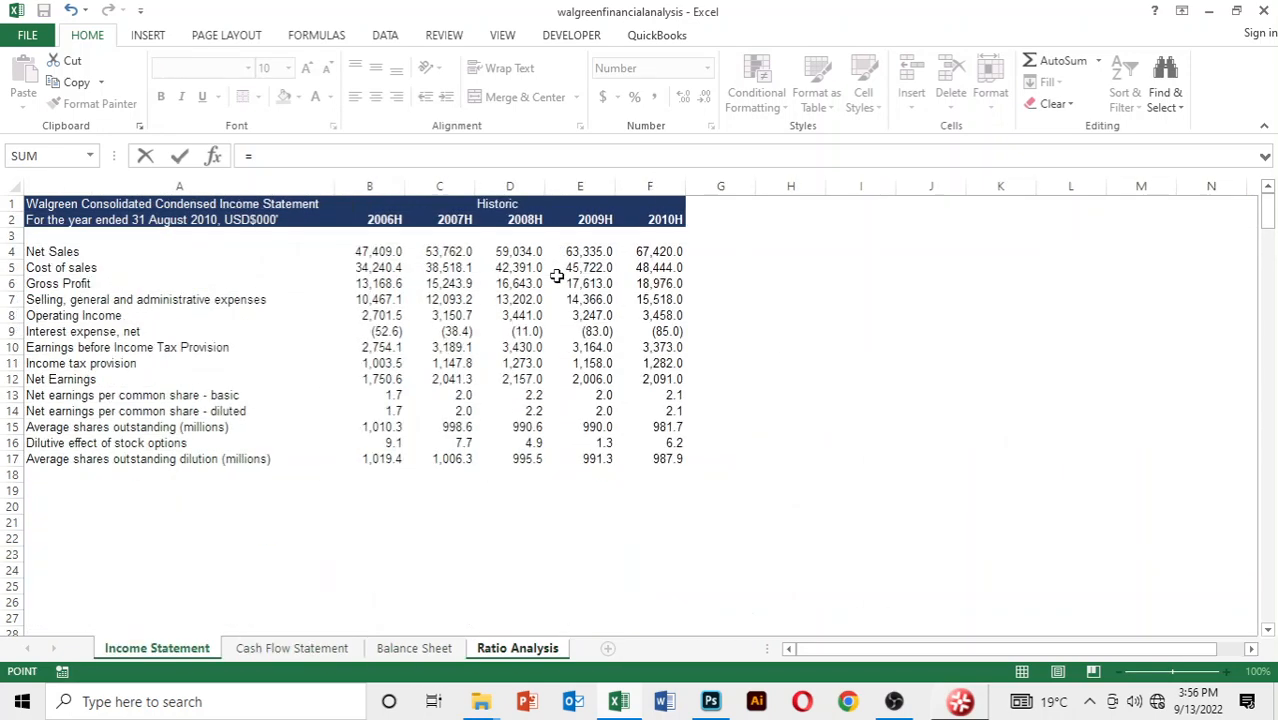
{"action": "key", "text": "Down"}
{"action": "key", "text": "Down"}
{"action": "key", "text": "Down"}
{"action": "key", "text": "Right"}
{"action": "key", "text": "Right"}
{"action": "key", "text": "Right"}
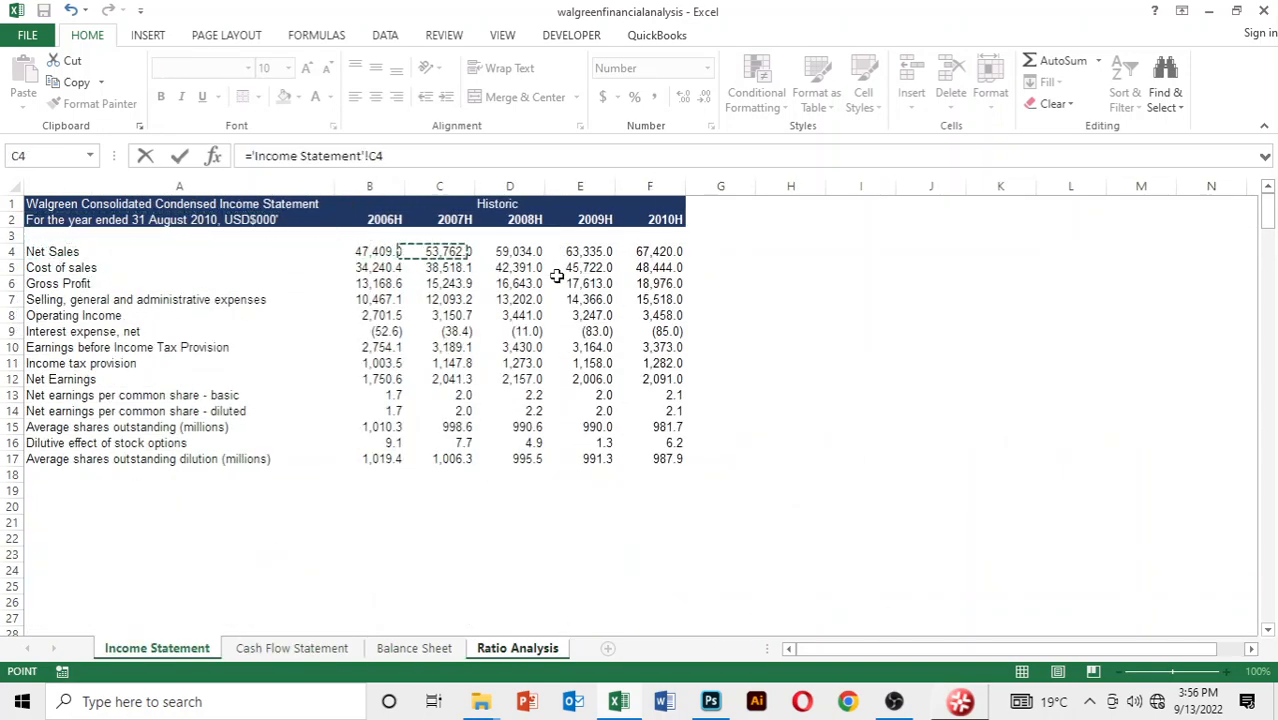
Divide by an AVERAGE function and open a nested SUM function as its first argument
{"action": "type", "text": "/av"}
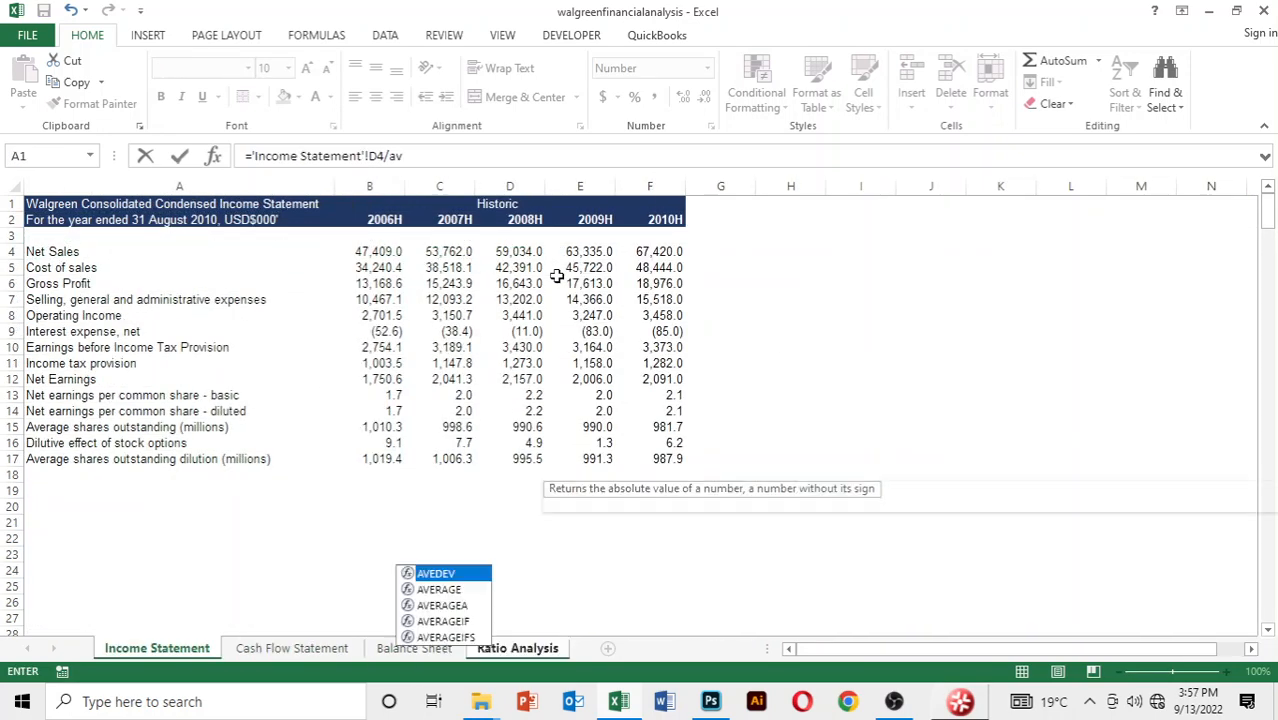
{"action": "type", "text": "erage"}
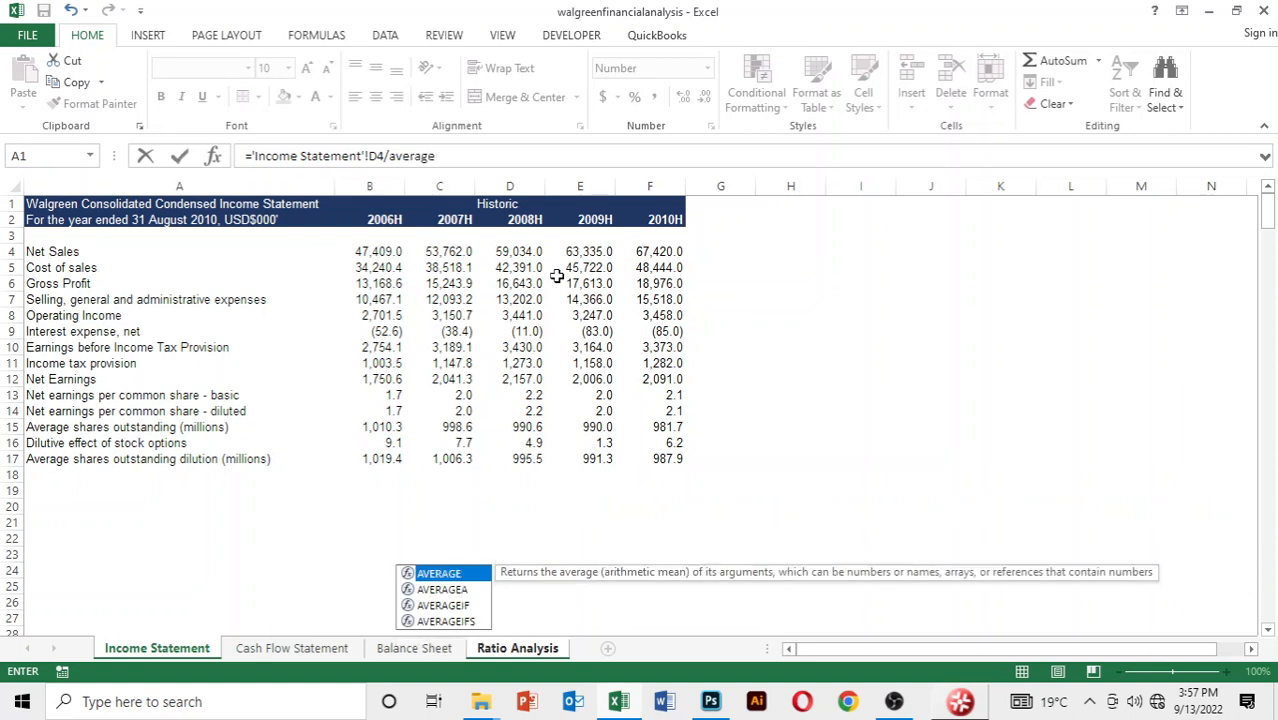
{"action": "type", "text": "(sum"}
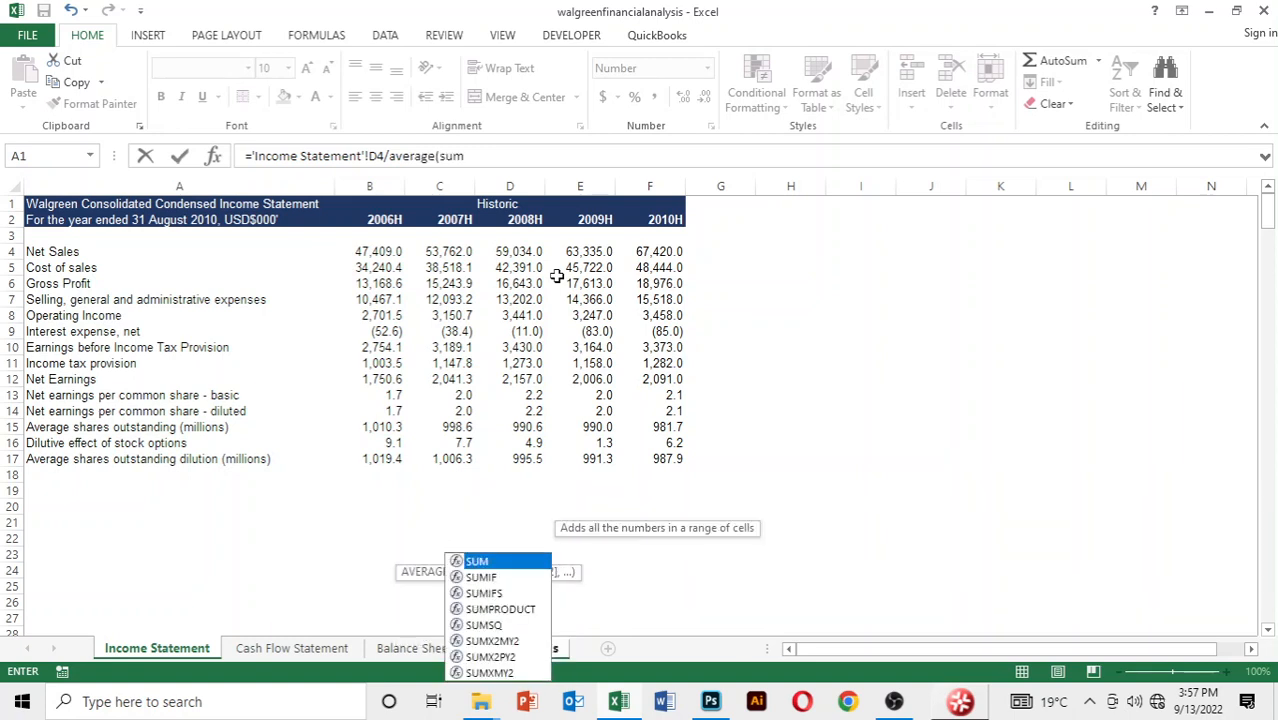
{"action": "type", "text": "("}
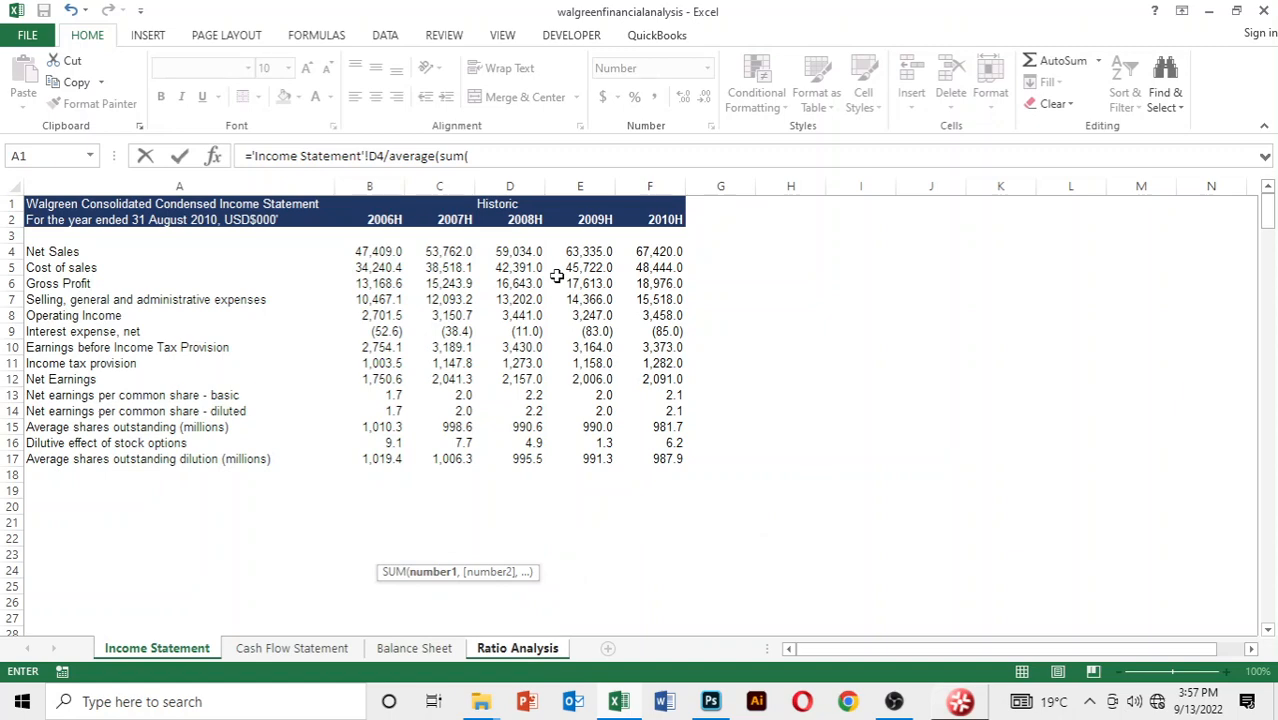
Use 2007 property and equipment, cell C13 of the Balance Sheet, as the first argument of the nested SUM
{"action": "key", "text": "ctrl+Page_Down"}
{"action": "key", "text": "ctrl+Page_Down"}
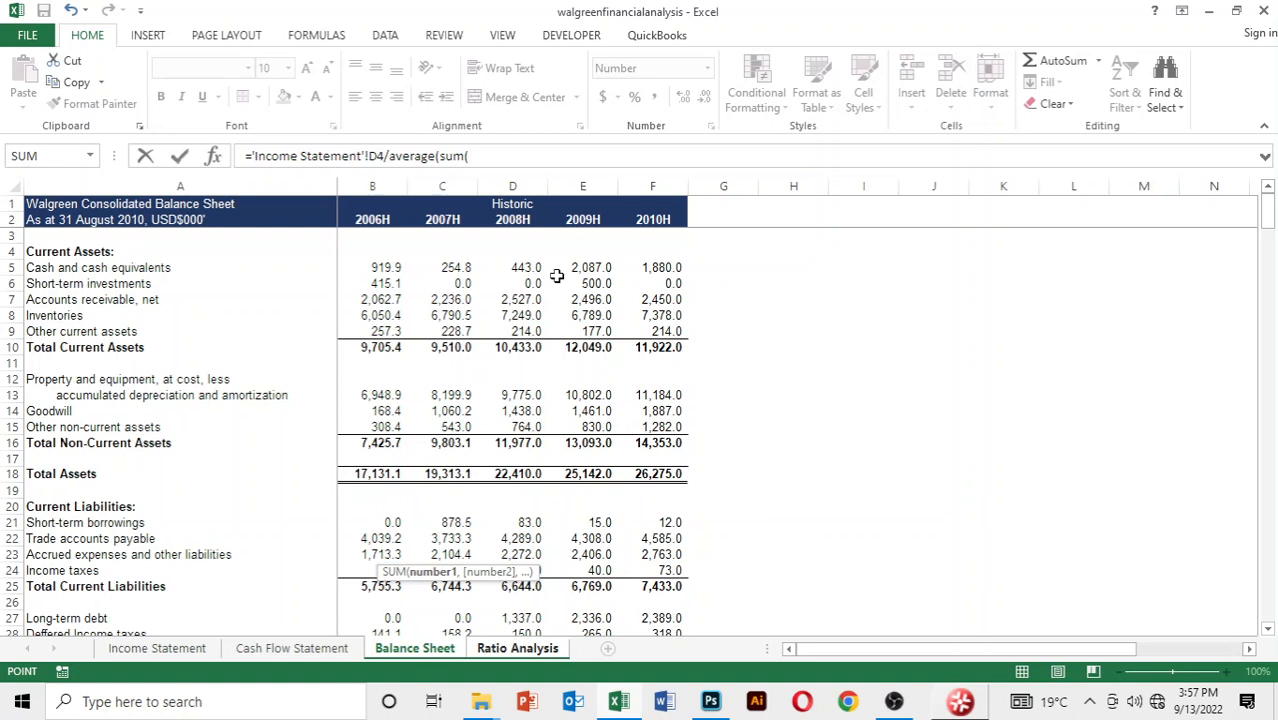
{"action": "key", "text": "Down"}
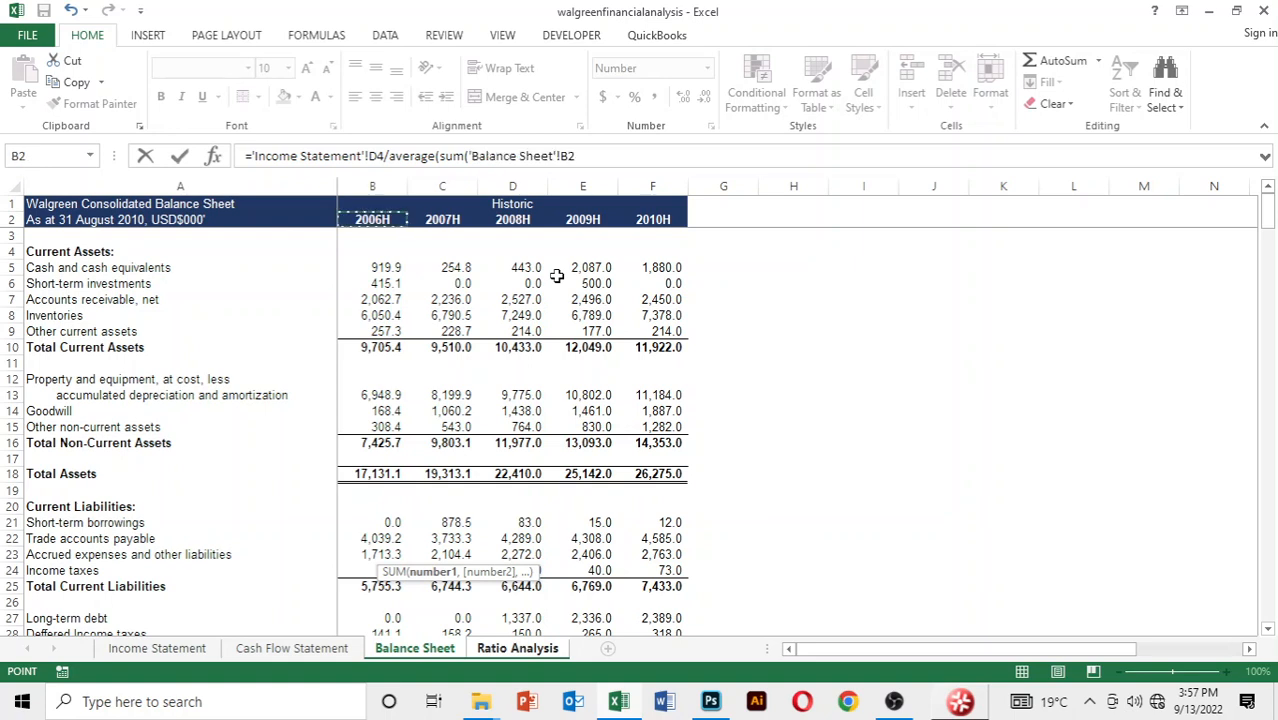
{"action": "key", "text": "Down"}
{"action": "key", "text": "Down"}
{"action": "key", "text": "Down"}
{"action": "key", "text": "Down"}
{"action": "key", "text": "Down"}
{"action": "key", "text": "Down"}
{"action": "key", "text": "Down"}
{"action": "key", "text": "Down"}
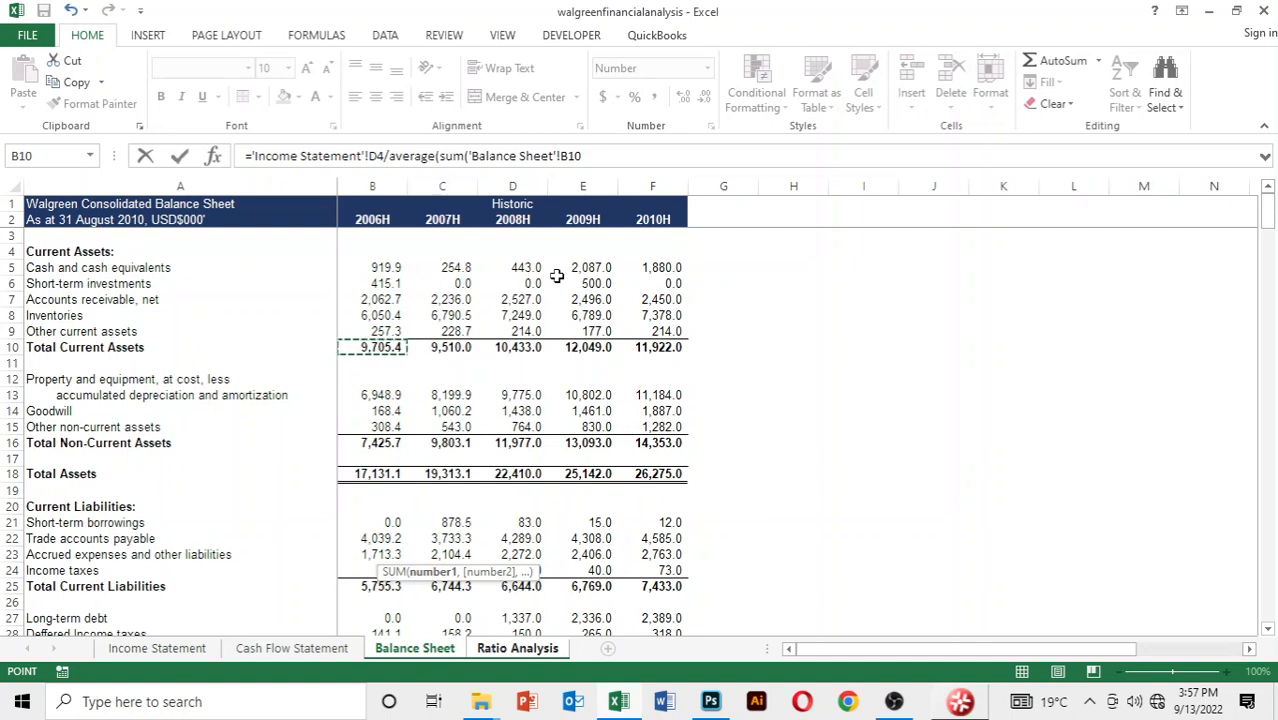
{"action": "key", "text": "Down"}
{"action": "key", "text": "Down"}
{"action": "key", "text": "Down"}
{"action": "key", "text": "Right"}
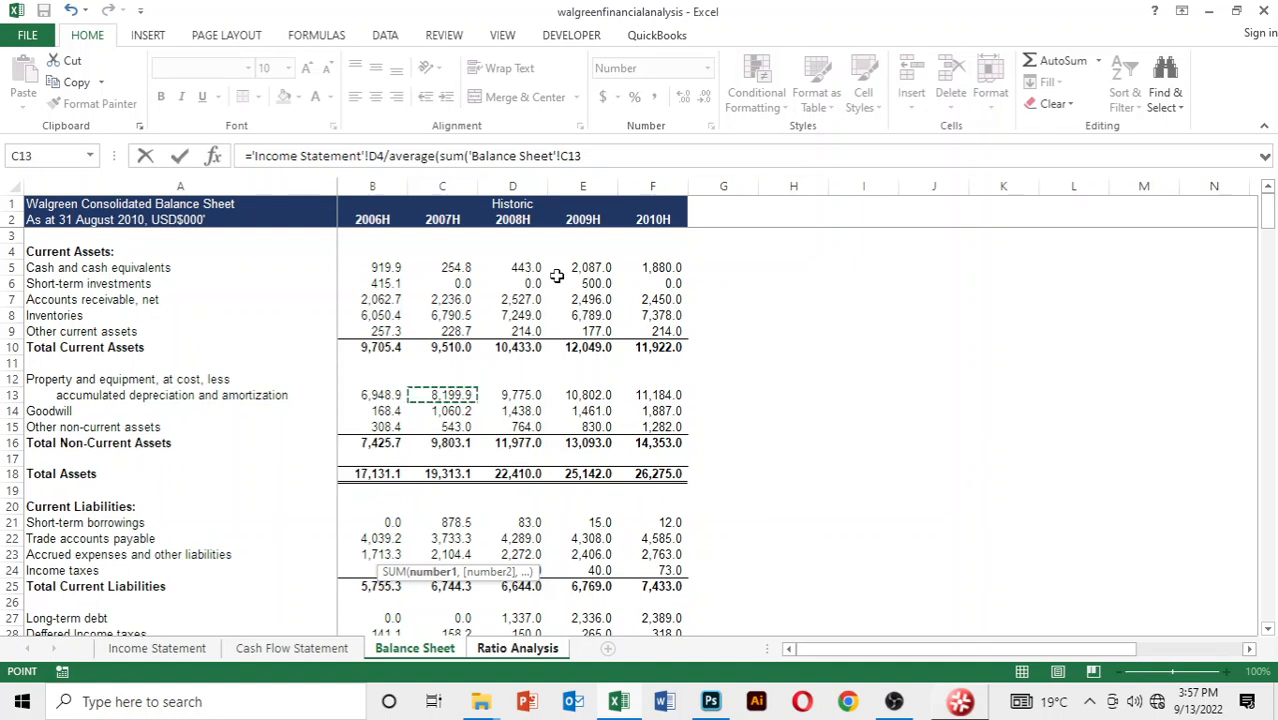
Add 2007 other non-current assets, cell C15 of the Balance Sheet, as the second argument of the nested SUM
{"action": "type", "text": ","}
{"action": "key", "text": "Down"}
{"action": "key", "text": "Down"}
{"action": "key", "text": "Down"}
{"action": "key", "text": "Down"}
{"action": "key", "text": "Down"}
{"action": "key", "text": "Down"}
{"action": "key", "text": "Down"}
{"action": "key", "text": "Down"}
{"action": "key", "text": "Down"}
{"action": "key", "text": "Down"}
{"action": "key", "text": "Down"}
{"action": "key", "text": "Down"}
{"action": "key", "text": "Down"}
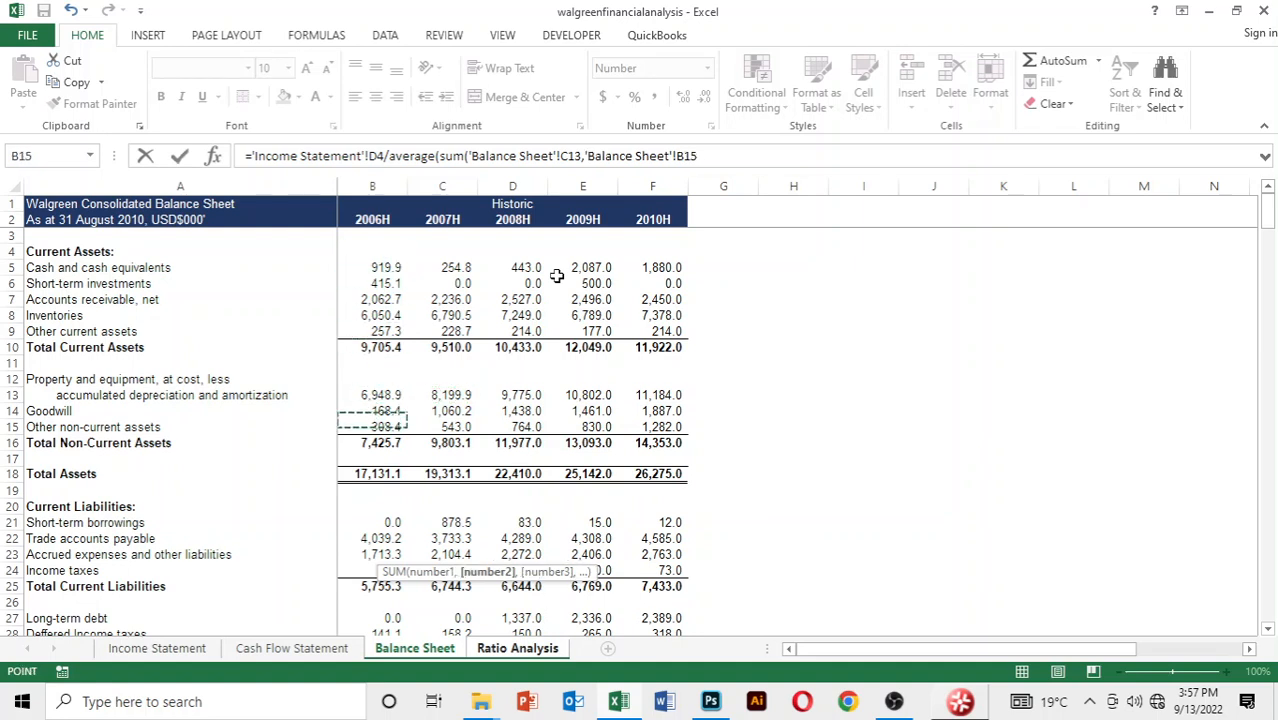
{"action": "key", "text": "Up"}
{"action": "key", "text": "Right"}
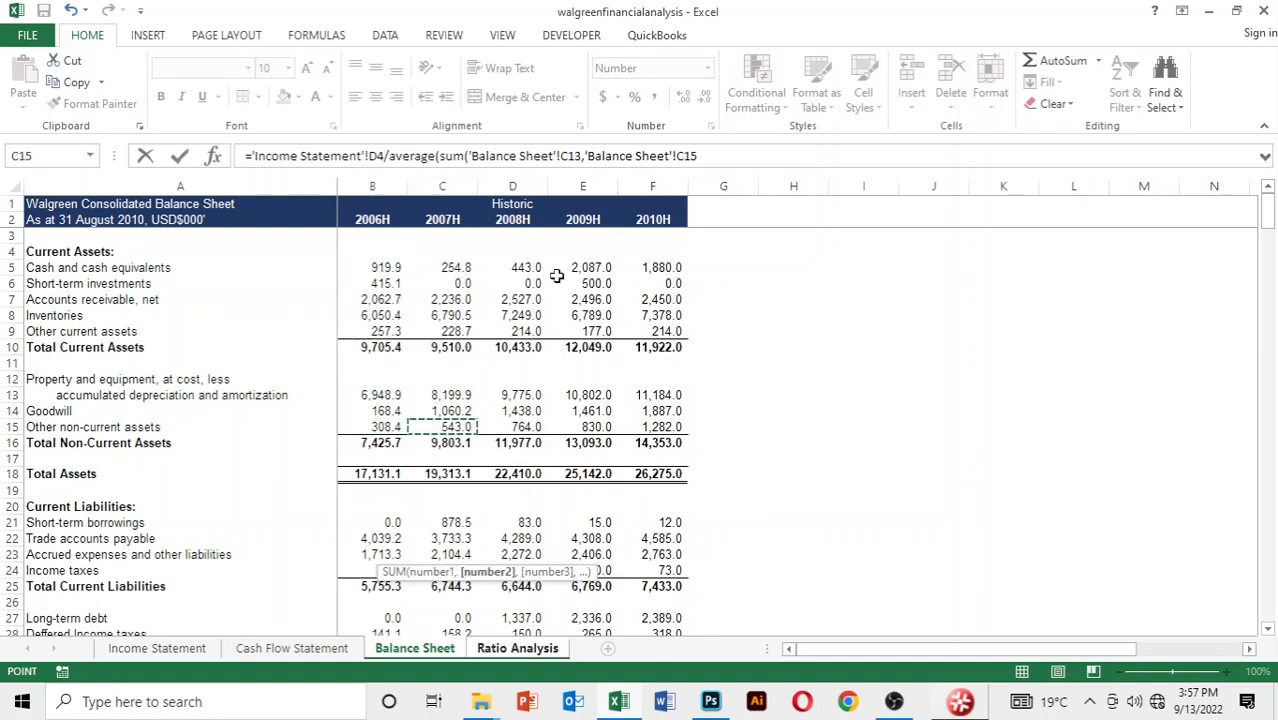
Close the first SUM and start a second one with 2008 property and equipment, cell D13 of the Balance Sheet
{"action": "type", "text": "),sum("}
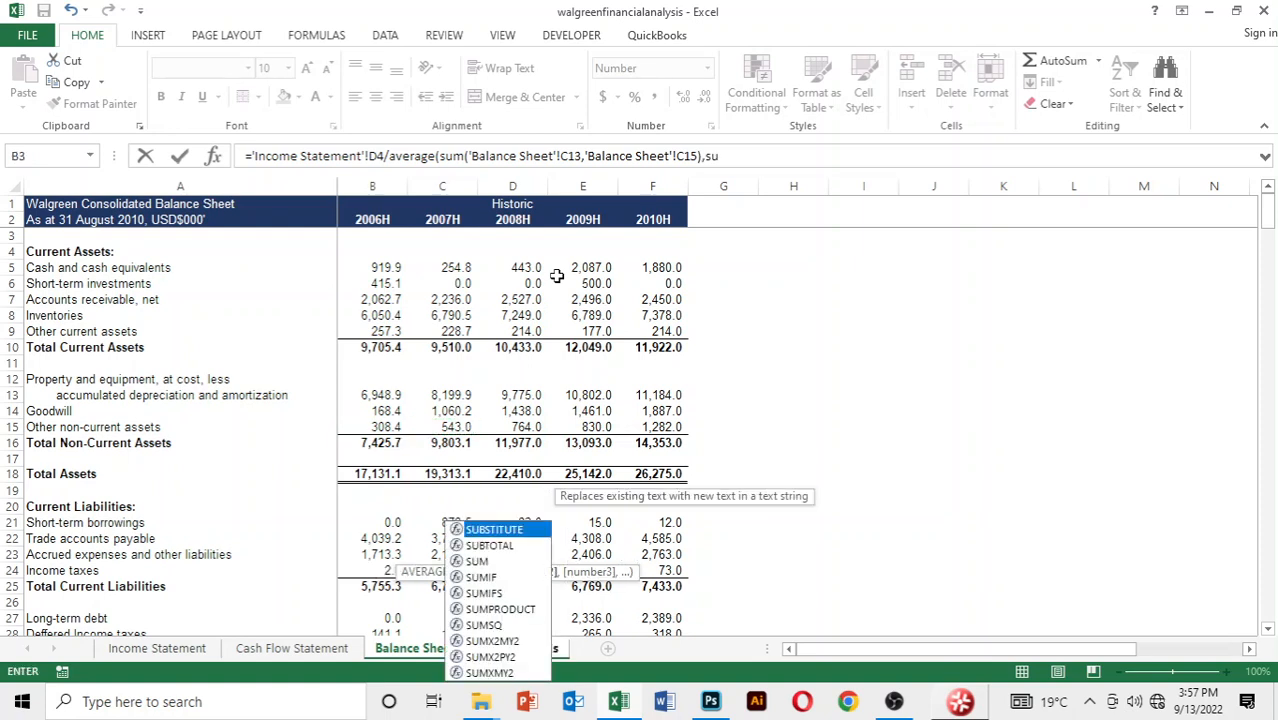
{"action": "key", "text": "Down"}
{"action": "key", "text": "Down"}
{"action": "key", "text": "Down"}
{"action": "key", "text": "Down"}
{"action": "key", "text": "Down"}
{"action": "key", "text": "Down"}
{"action": "key", "text": "Down"}
{"action": "key", "text": "Down"}
{"action": "key", "text": "Down"}
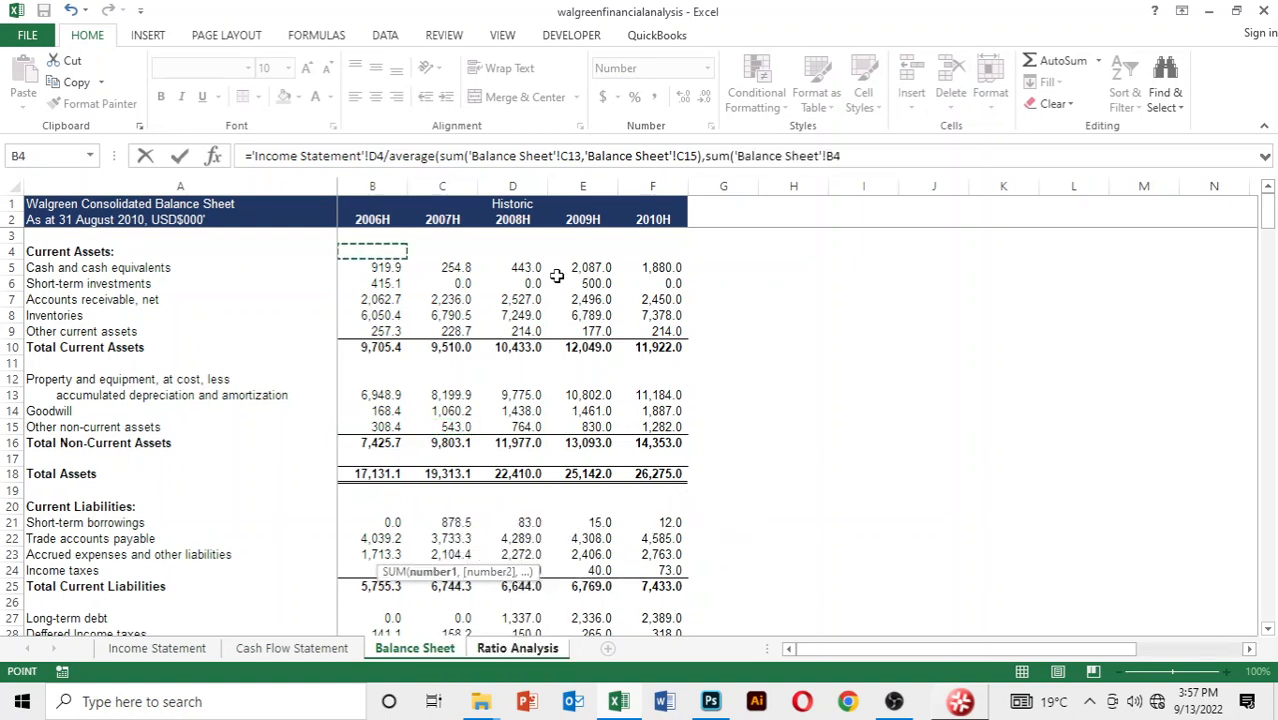
{"action": "key", "text": "Down"}
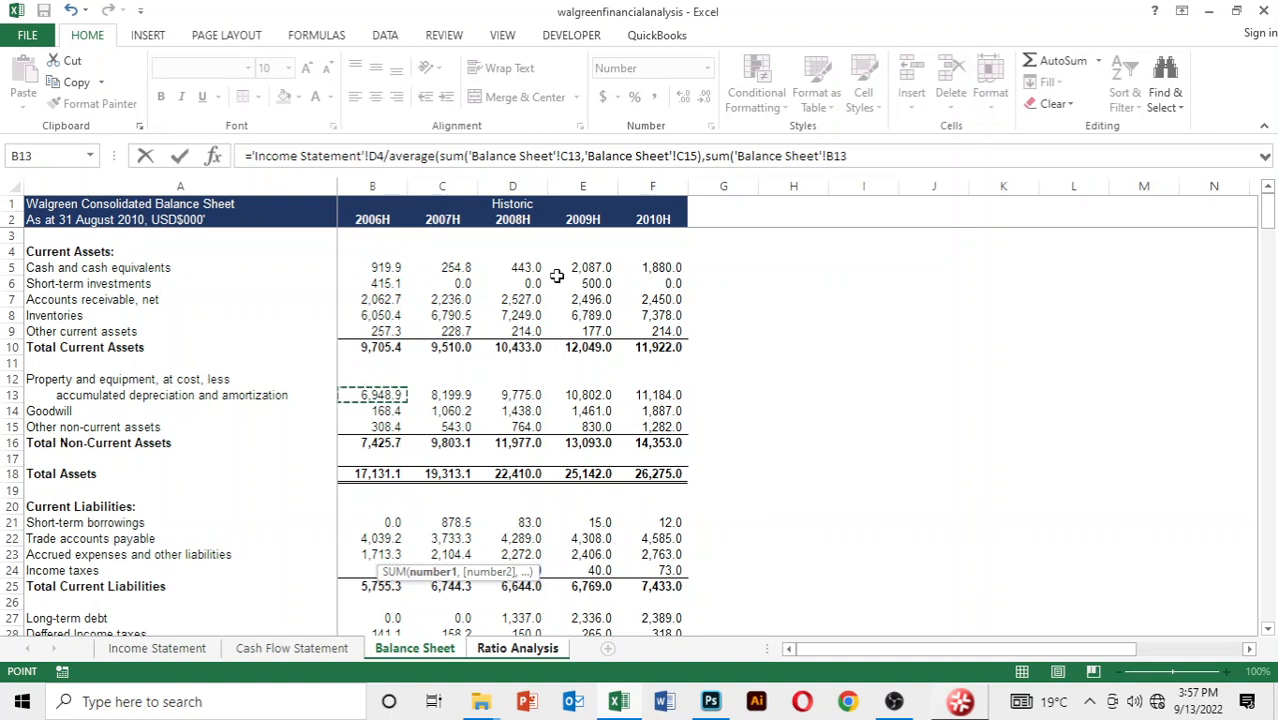
{"action": "key", "text": "Right"}
{"action": "key", "text": "Right"}
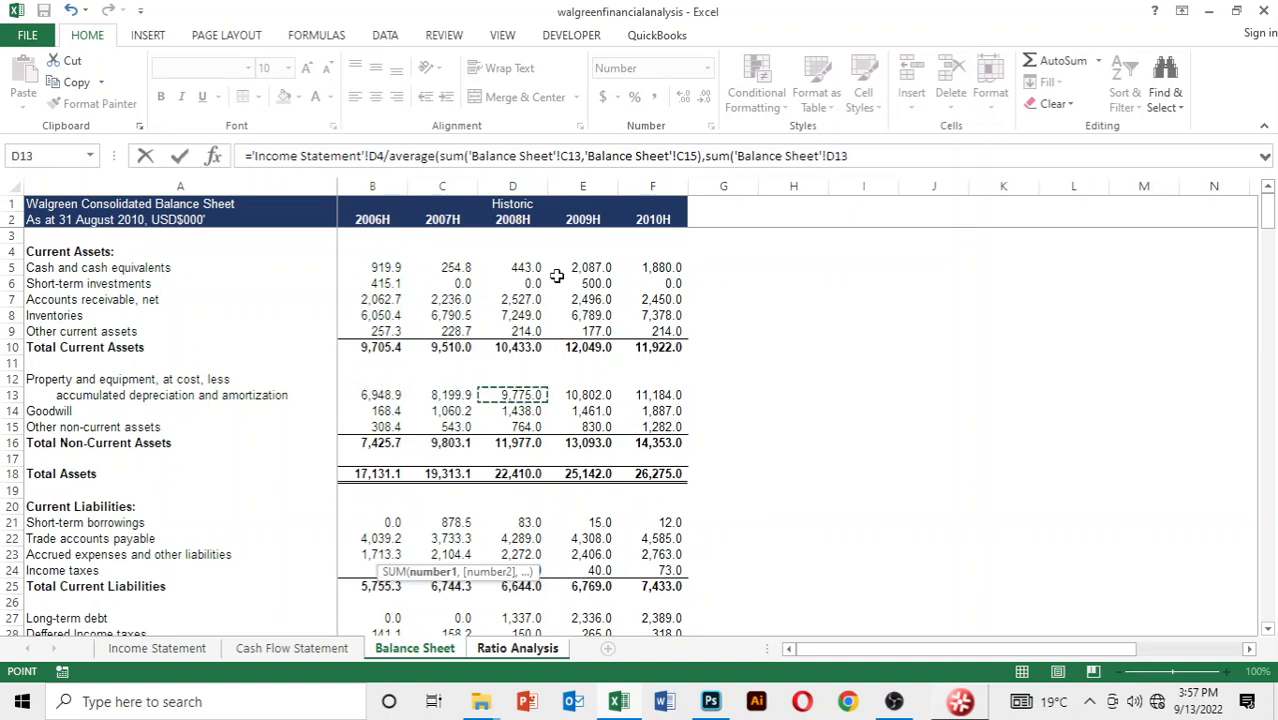
Add 2008 other non-current assets, cell D15 of the Balance Sheet, to the second SUM and complete the tangible fixed asset turnover formula
{"action": "type", "text": ","}
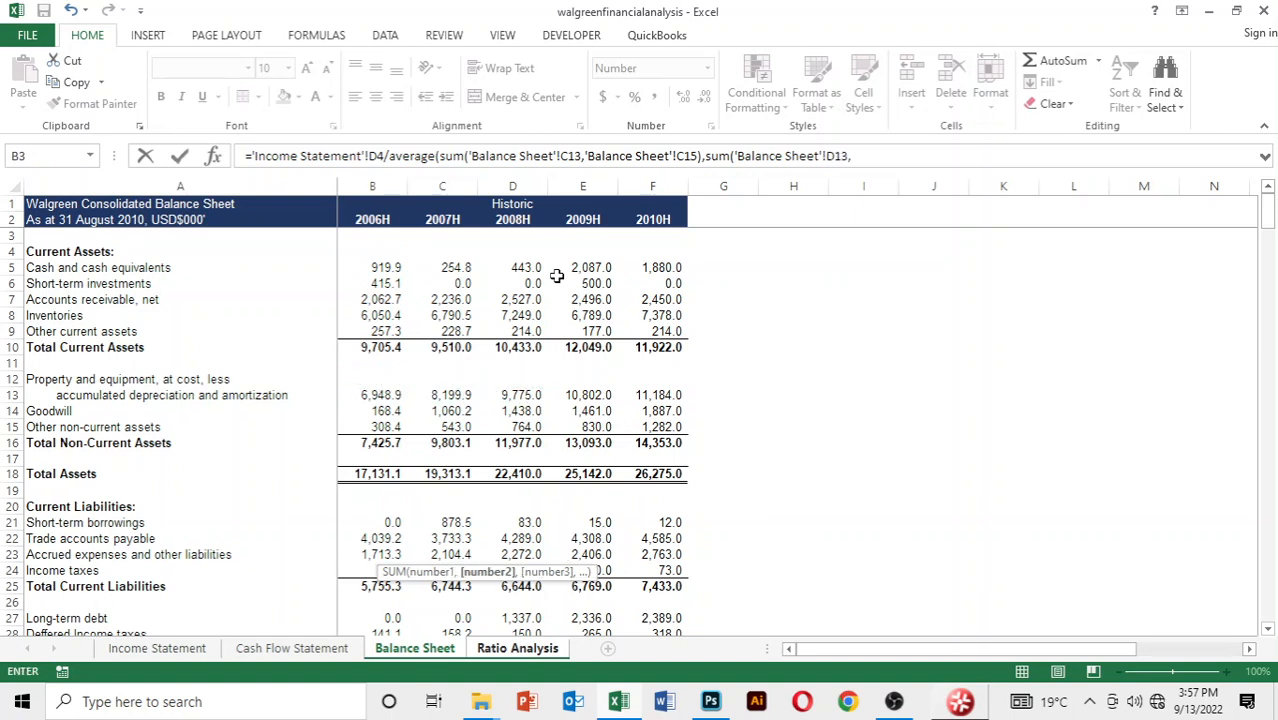
{"action": "key", "text": "Down"}
{"action": "key", "text": "Down"}
{"action": "key", "text": "Down"}
{"action": "key", "text": "Down"}
{"action": "key", "text": "Down"}
{"action": "key", "text": "Down"}
{"action": "key", "text": "Down"}
{"action": "key", "text": "Down"}
{"action": "key", "text": "Down"}
{"action": "key", "text": "Down"}
{"action": "key", "text": "Down"}
{"action": "key", "text": "Down"}
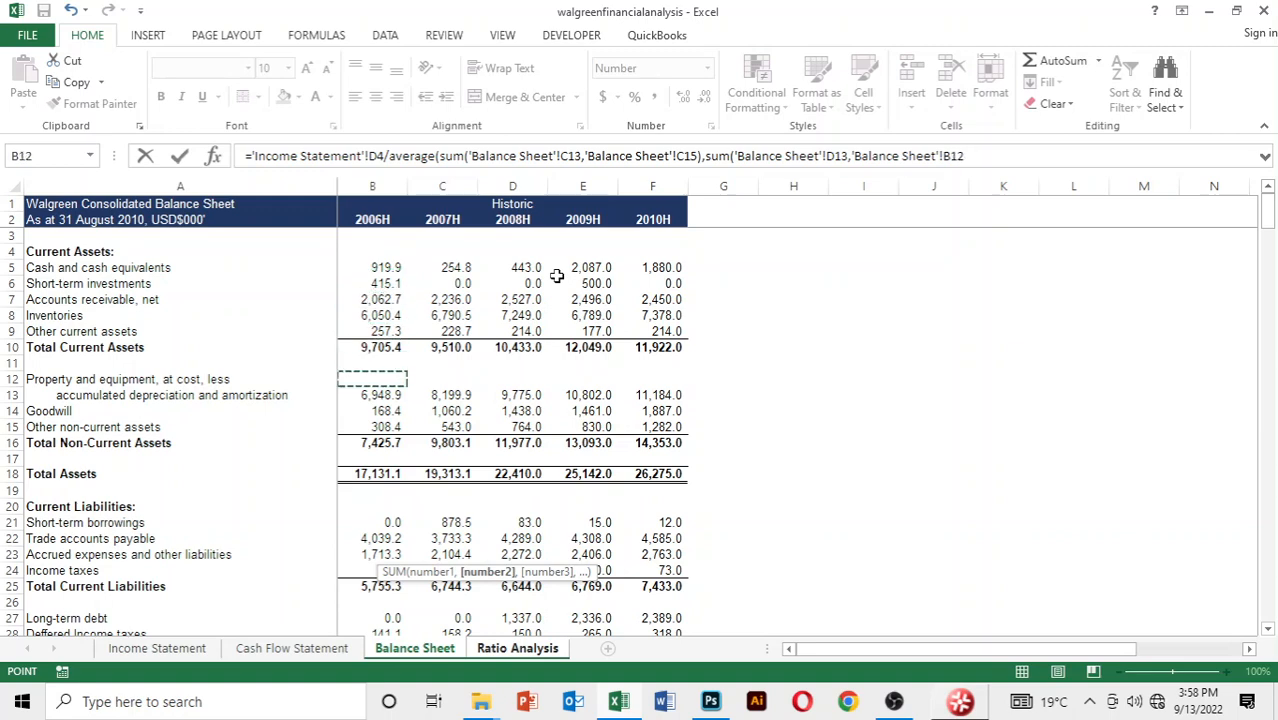
{"action": "key", "text": "Right"}
{"action": "key", "text": "Right"}
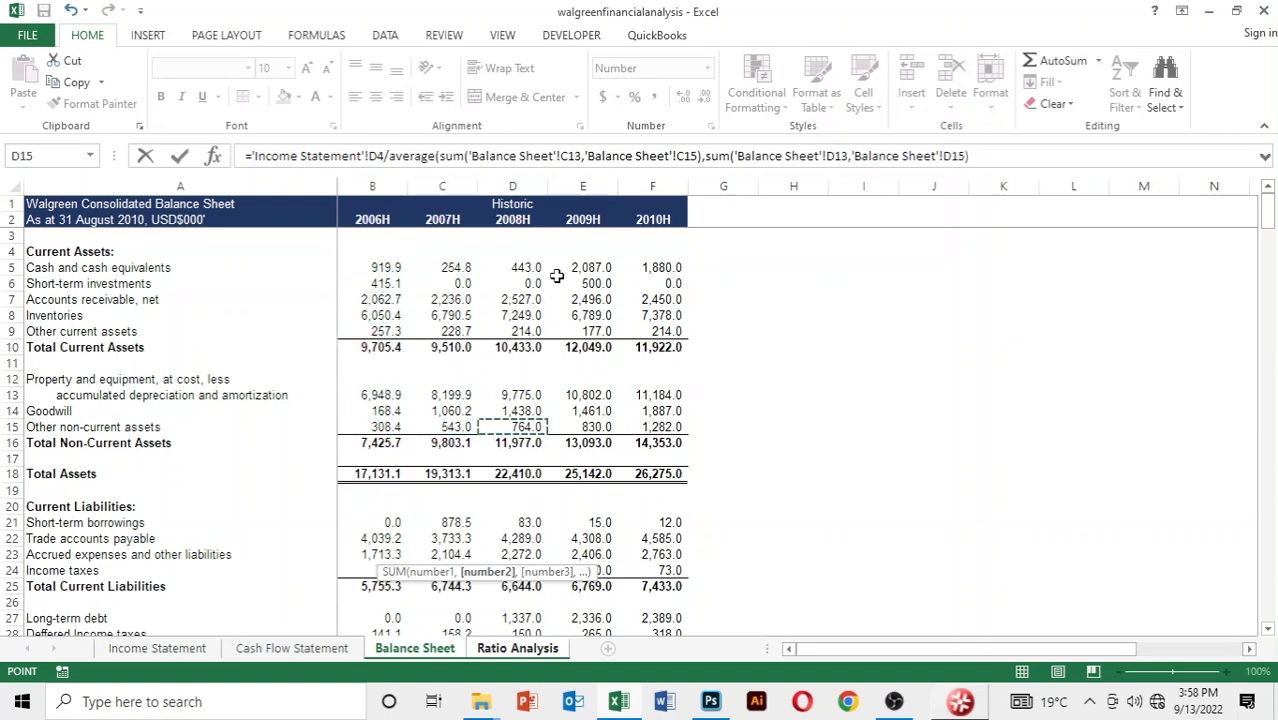
{"action": "type", "text": "))"}
{"action": "key", "text": "Return"}
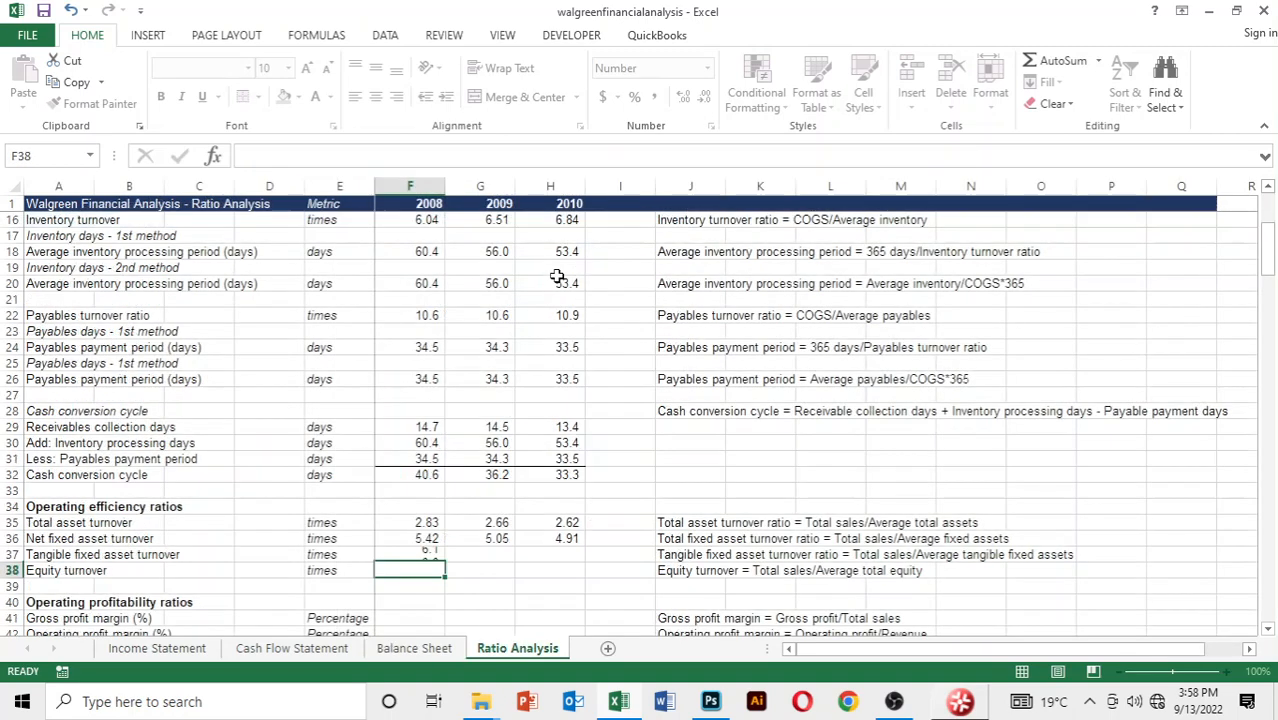
Fill the tangible fixed asset turnover formula from F37 across to 2010 and show the row with two decimal places
{"action": "key", "text": "Up"}
{"action": "key", "text": "shift+Right"}
{"action": "key", "text": "shift+Right"}
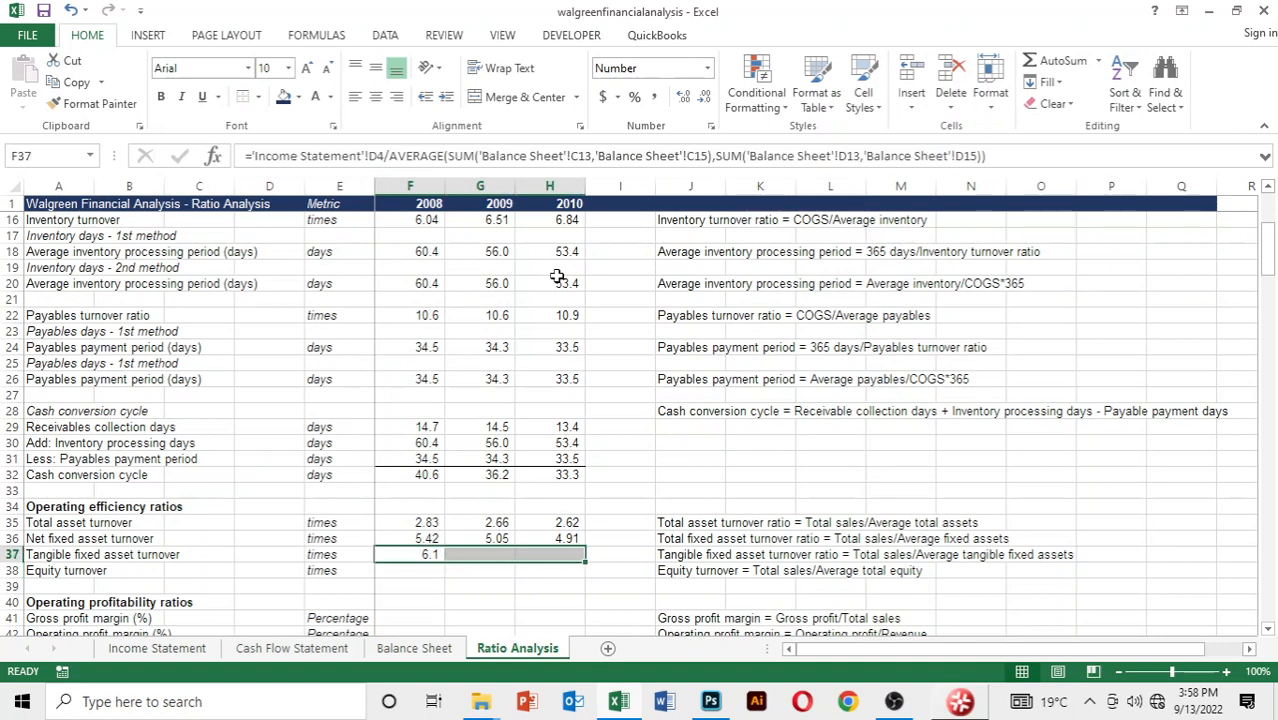
{"action": "key", "text": "ctrl+r"}
{"action": "key", "text": "alt+h"}
{"action": "key", "text": "0"}
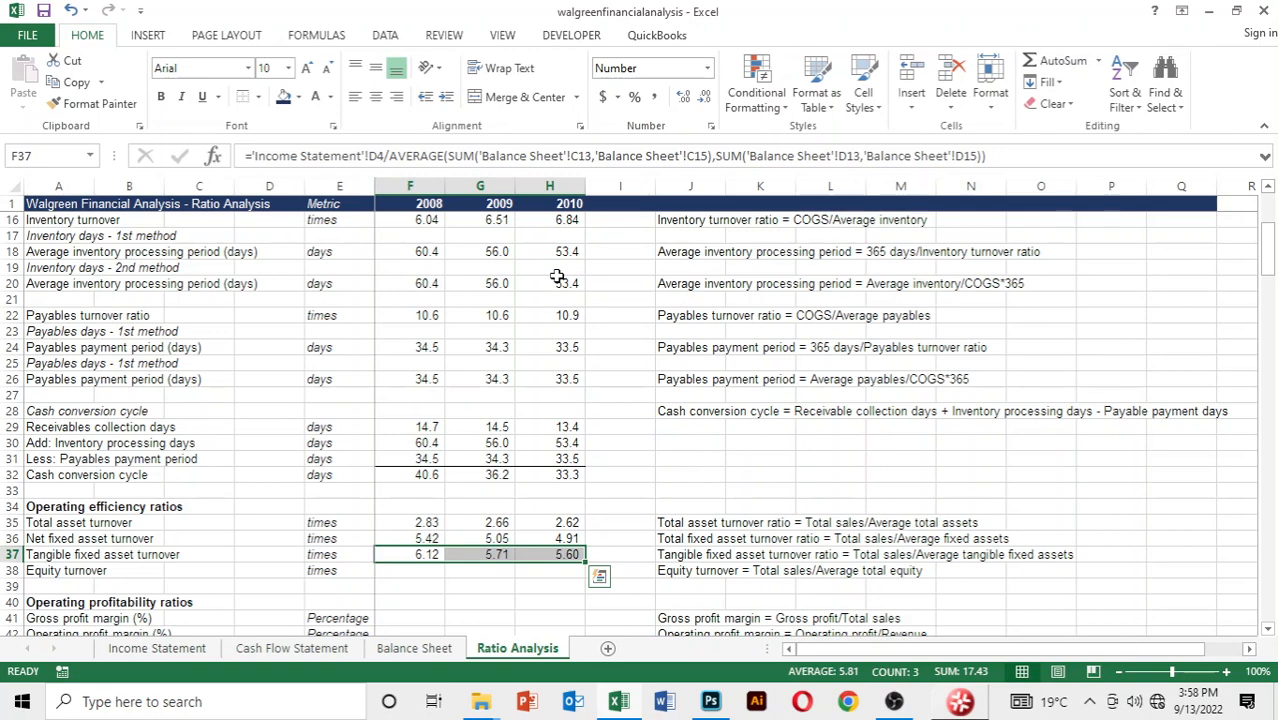
Start the 2008 equity turnover formula in F38 with 2008 net sales, cell D4 of the Income Statement
{"action": "key", "text": "Down"}
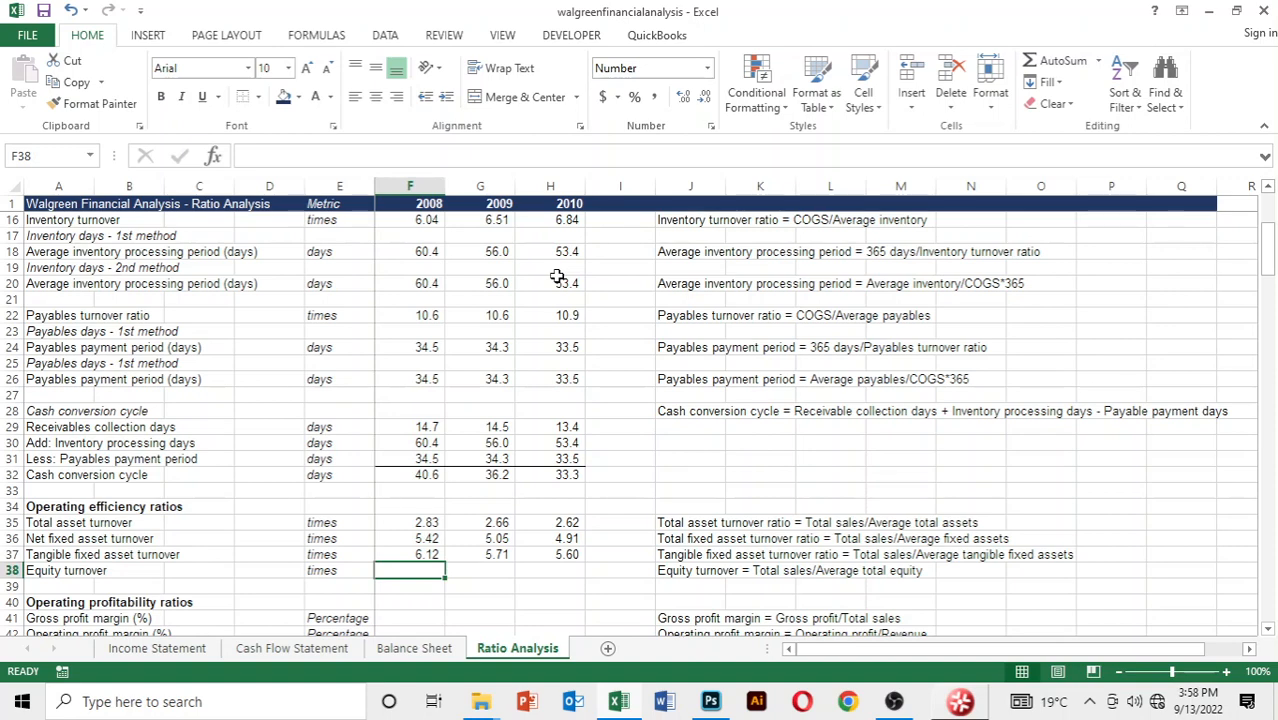
{"action": "type", "text": "="}
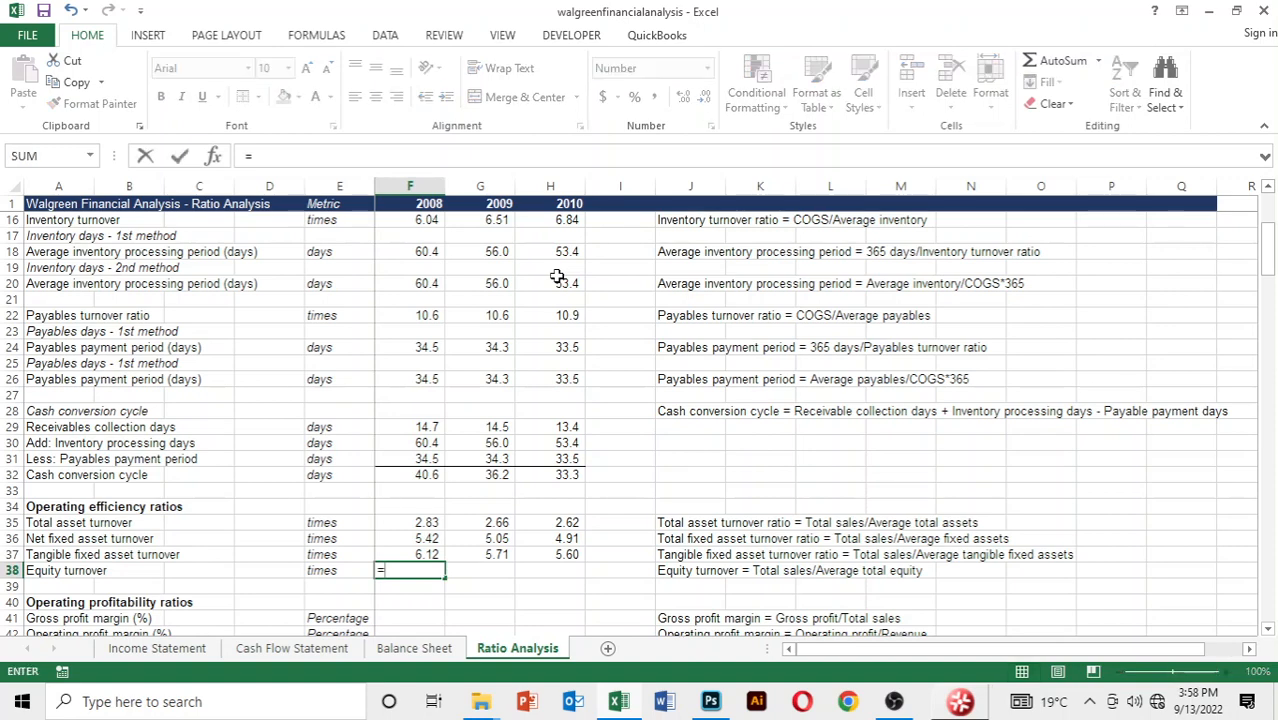
{"action": "key", "text": "ctrl+Page_Up"}
{"action": "key", "text": "ctrl+Page_Up"}
{"action": "key", "text": "ctrl+Page_Up"}
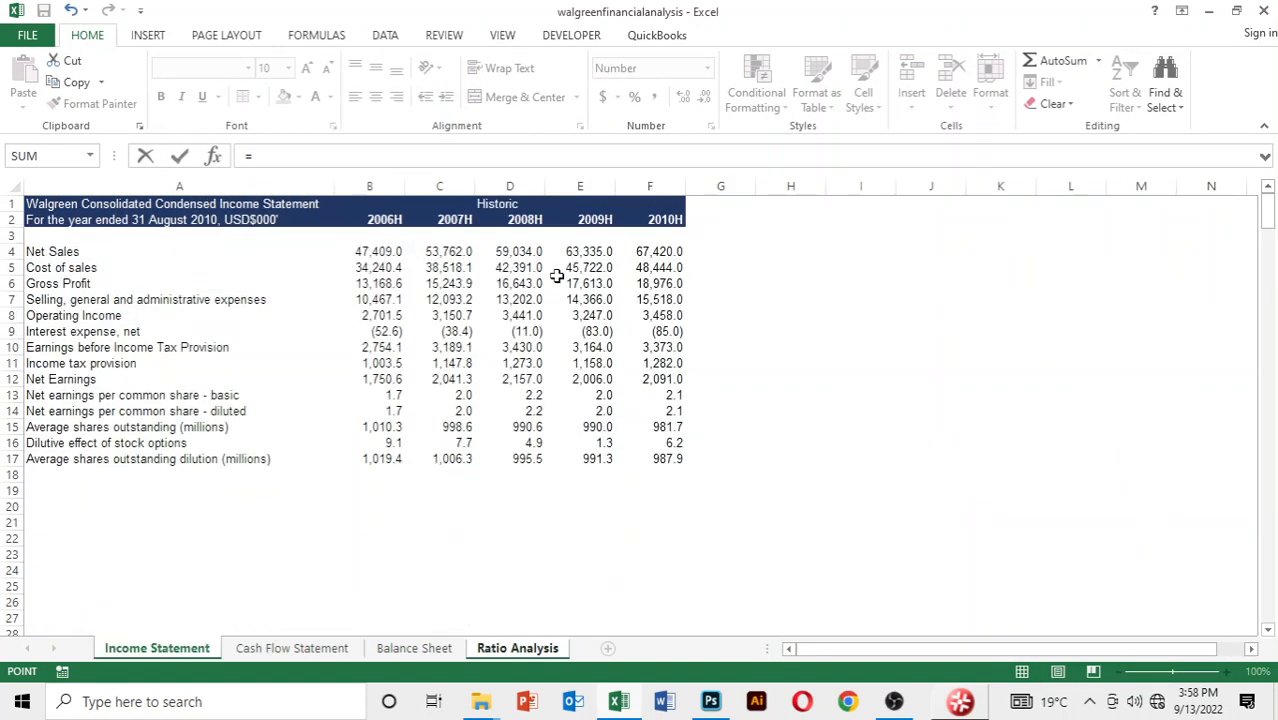
{"action": "key", "text": "Down"}
{"action": "key", "text": "Down"}
{"action": "key", "text": "Down"}
{"action": "key", "text": "Right"}
{"action": "key", "text": "Right"}
{"action": "key", "text": "Right"}
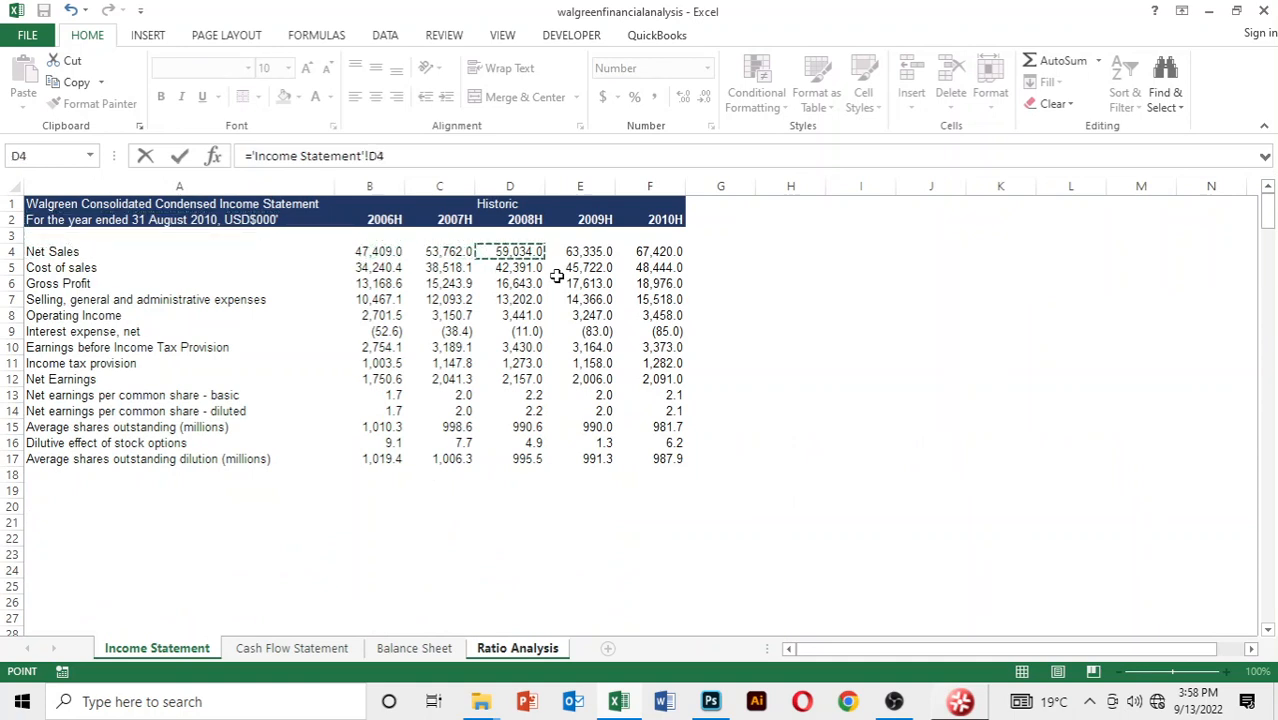
Divide by an AVERAGE function with 2007 total shareholder's equity, cell C43 of the Balance Sheet, as its first argument
{"action": "type", "text": "/average("}
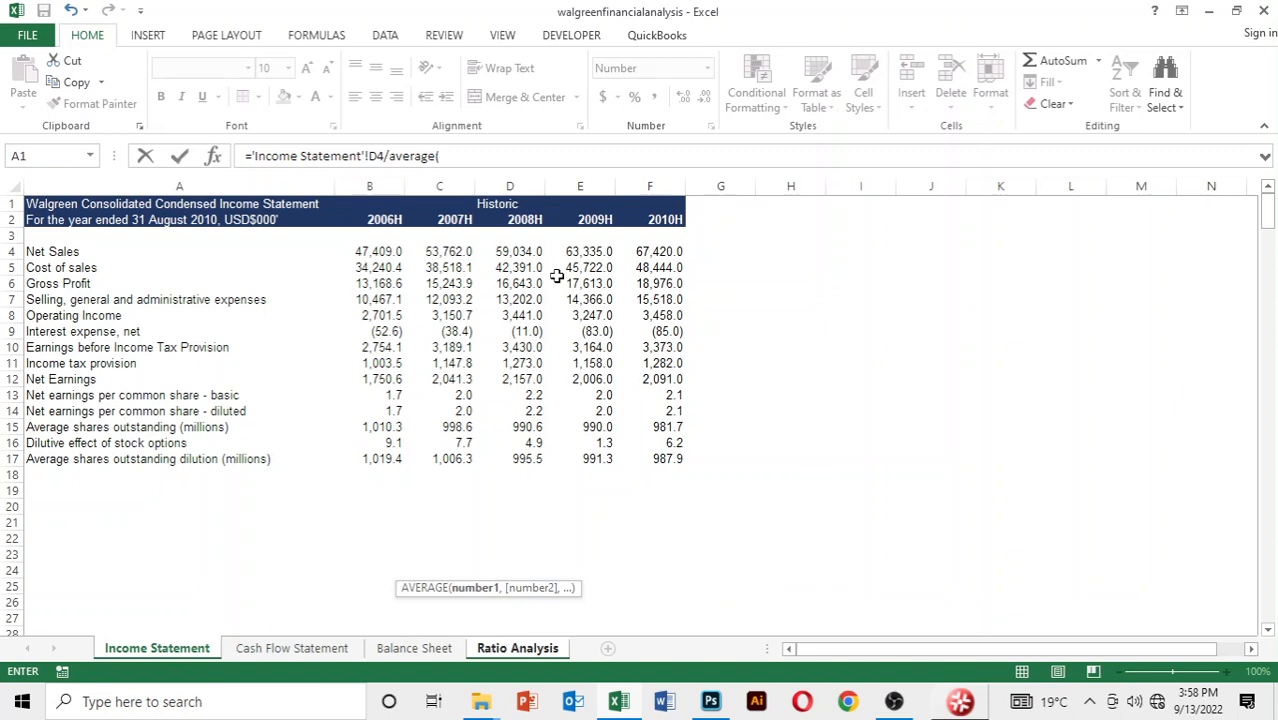
{"action": "key", "text": "ctrl+Page_Down"}
{"action": "key", "text": "ctrl+Page_Down"}
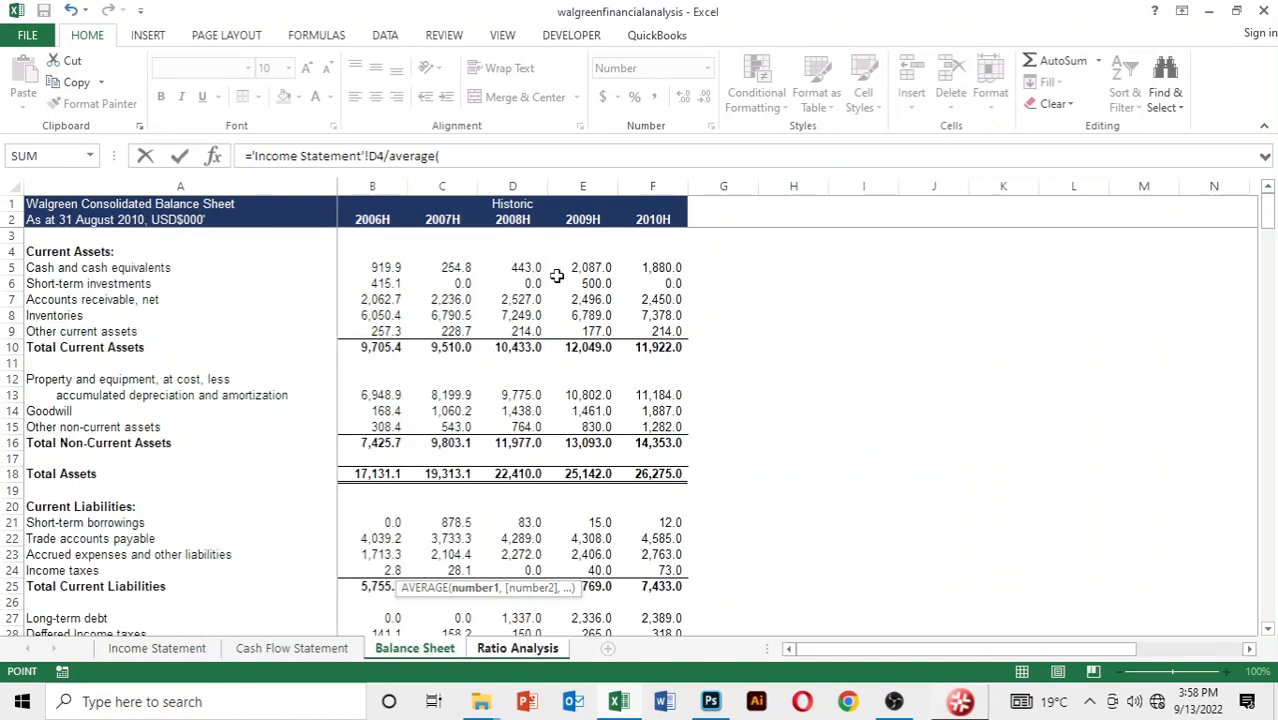
{"action": "key", "text": "Down"}
{"action": "key", "text": "Down"}
{"action": "key", "text": "Down"}
{"action": "key", "text": "Down"}
{"action": "key", "text": "Down"}
{"action": "key", "text": "Down"}
{"action": "key", "text": "Down"}
{"action": "key", "text": "Down"}
{"action": "key", "text": "Down"}
{"action": "key", "text": "Down"}
{"action": "key", "text": "Down"}
{"action": "key", "text": "Down"}
{"action": "key", "text": "Down"}
{"action": "key", "text": "Down"}
{"action": "key", "text": "Down"}
{"action": "key", "text": "Down"}
{"action": "key", "text": "Down"}
{"action": "key", "text": "Down"}
{"action": "key", "text": "Down"}
{"action": "key", "text": "Down"}
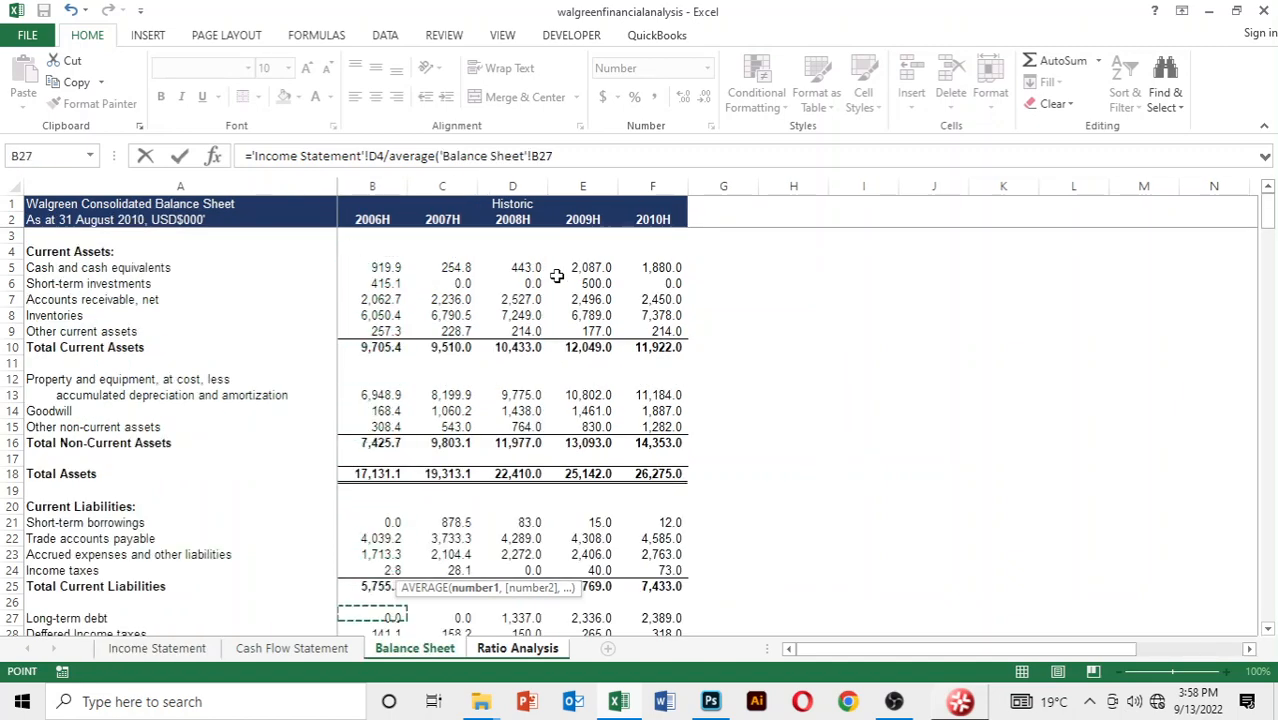
{"action": "key", "text": "Down"}
{"action": "key", "text": "Down"}
{"action": "key", "text": "Down"}
{"action": "key", "text": "Down"}
{"action": "key", "text": "Down"}
{"action": "key", "text": "Up"}
{"action": "key", "text": "Up"}
{"action": "key", "text": "Up"}
{"action": "key", "text": "Up"}
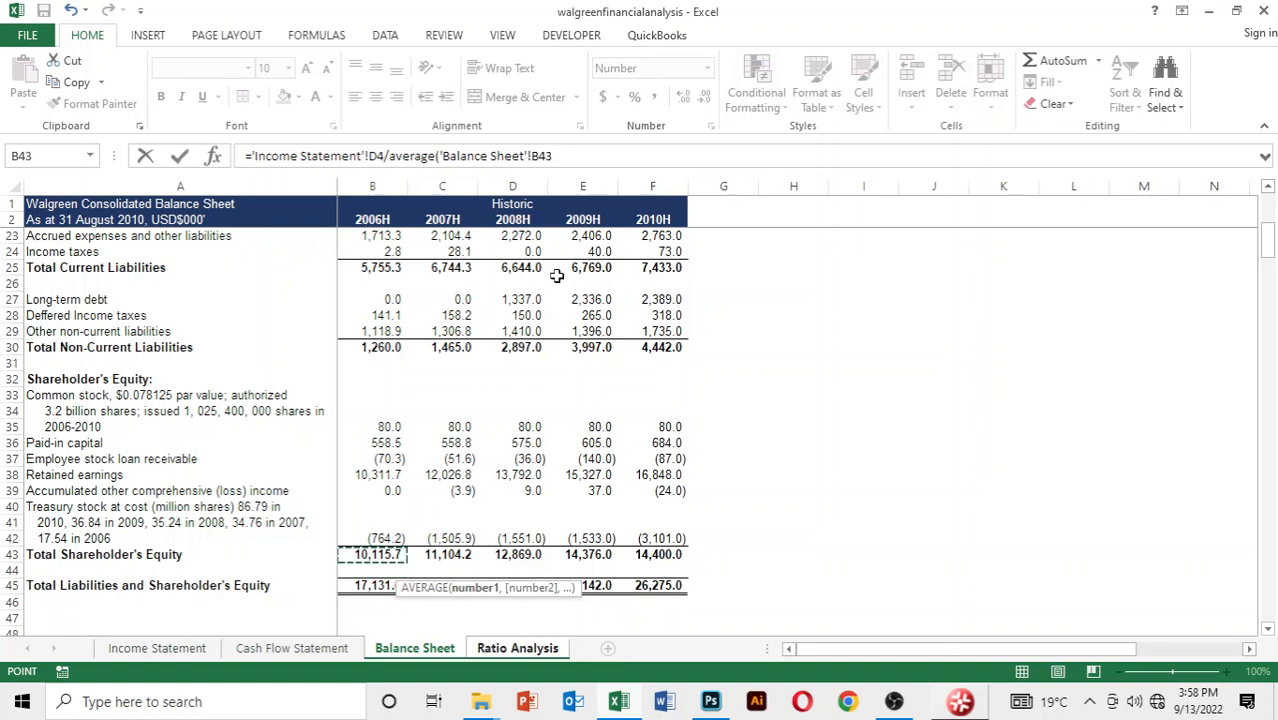
{"action": "key", "text": "Right"}
{"action": "type", "text": ","}
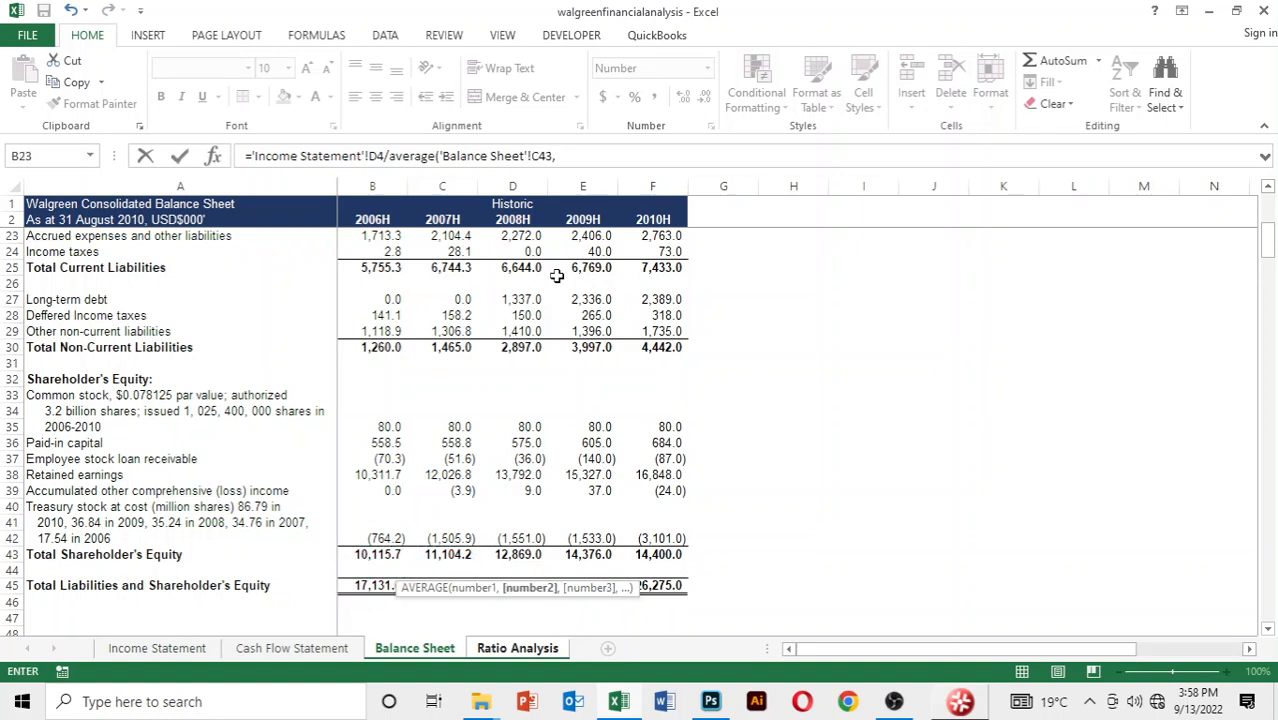
Add 2008 total shareholder's equity, cell D43 of the Balance Sheet, as the second AVERAGE argument and complete the formula
{"action": "key", "text": "Down"}
{"action": "key", "text": "Down"}
{"action": "key", "text": "Down"}
{"action": "key", "text": "Down"}
{"action": "key", "text": "Down"}
{"action": "key", "text": "Down"}
{"action": "key", "text": "Down"}
{"action": "key", "text": "Down"}
{"action": "key", "text": "Down"}
{"action": "key", "text": "Down"}
{"action": "key", "text": "Down"}
{"action": "key", "text": "Down"}
{"action": "key", "text": "Down"}
{"action": "key", "text": "Down"}
{"action": "key", "text": "Down"}
{"action": "key", "text": "Down"}
{"action": "key", "text": "Down"}
{"action": "key", "text": "Down"}
{"action": "key", "text": "Down"}
{"action": "key", "text": "Down"}
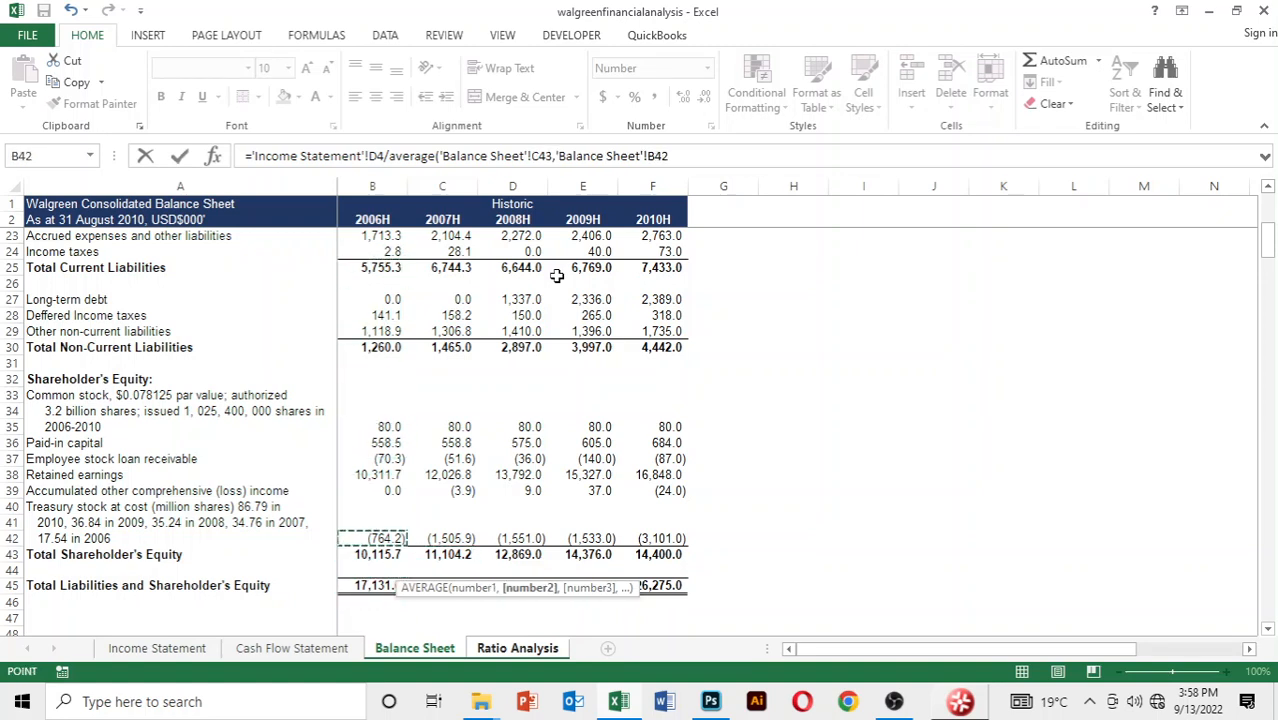
{"action": "key", "text": "Right"}
{"action": "key", "text": "Right"}
{"action": "type", "text": ")"}
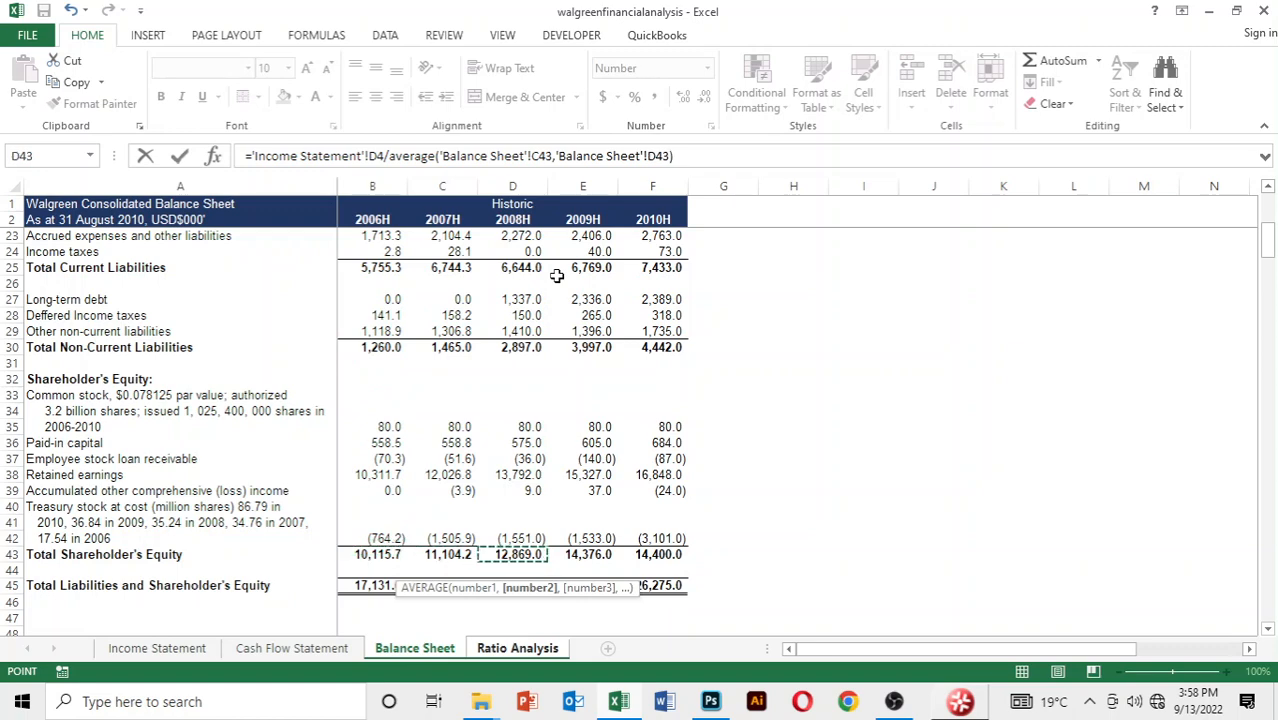
{"action": "key", "text": "Return"}
Fill the equity turnover formula from F38 across to 2010 and show the row with two decimal places
{"action": "key", "text": "Up"}
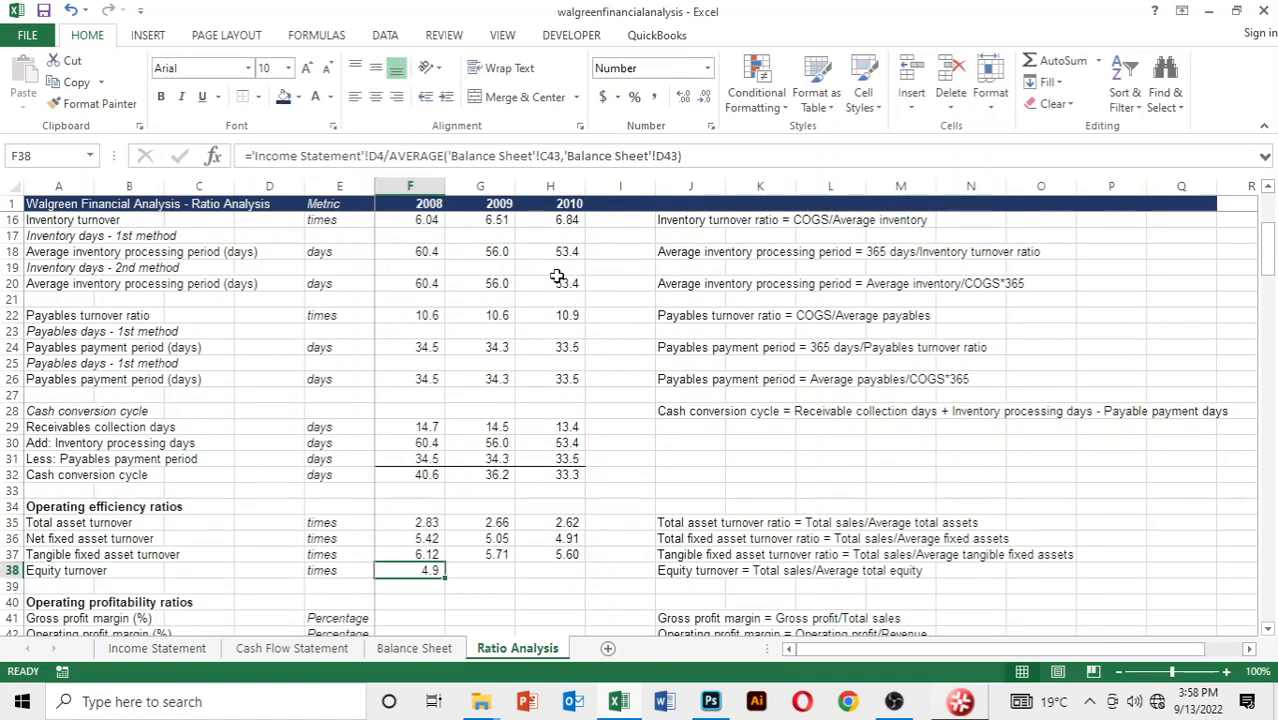
{"action": "key", "text": "shift+Right"}
{"action": "key", "text": "shift+Right"}
{"action": "key", "text": "ctrl+r"}
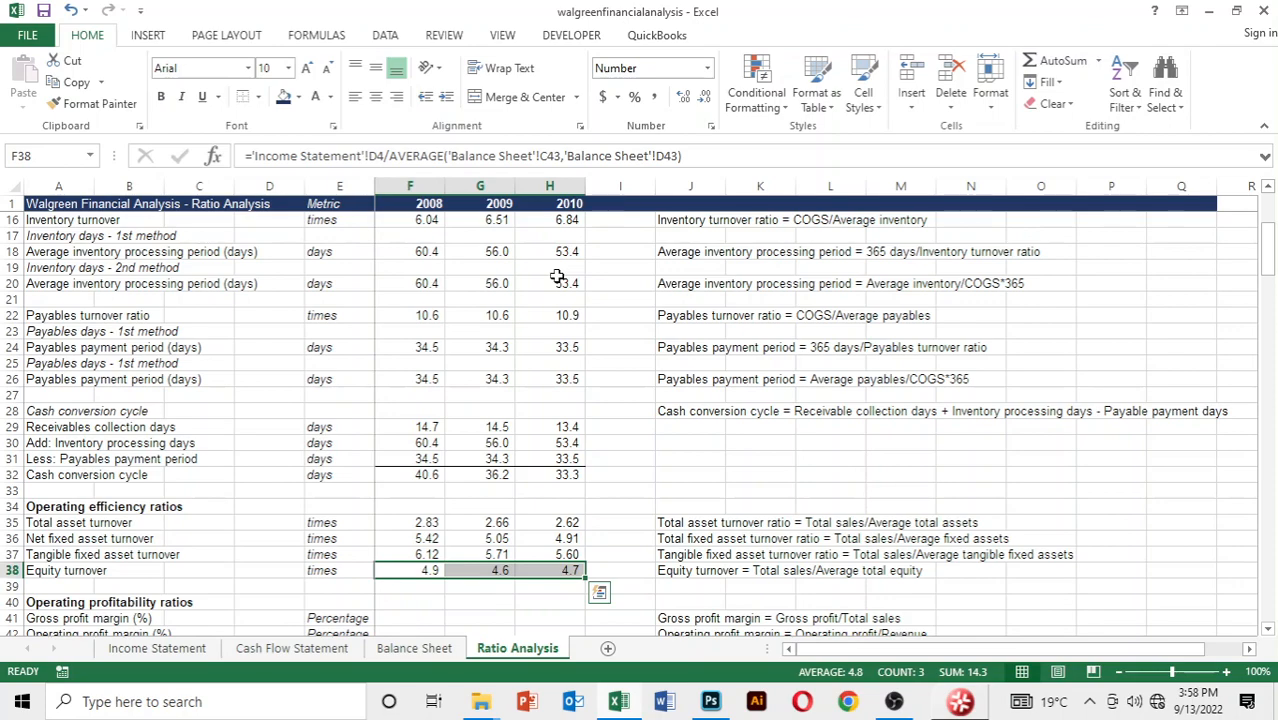
{"action": "key", "text": "alt+h"}
{"action": "key", "text": "0"}
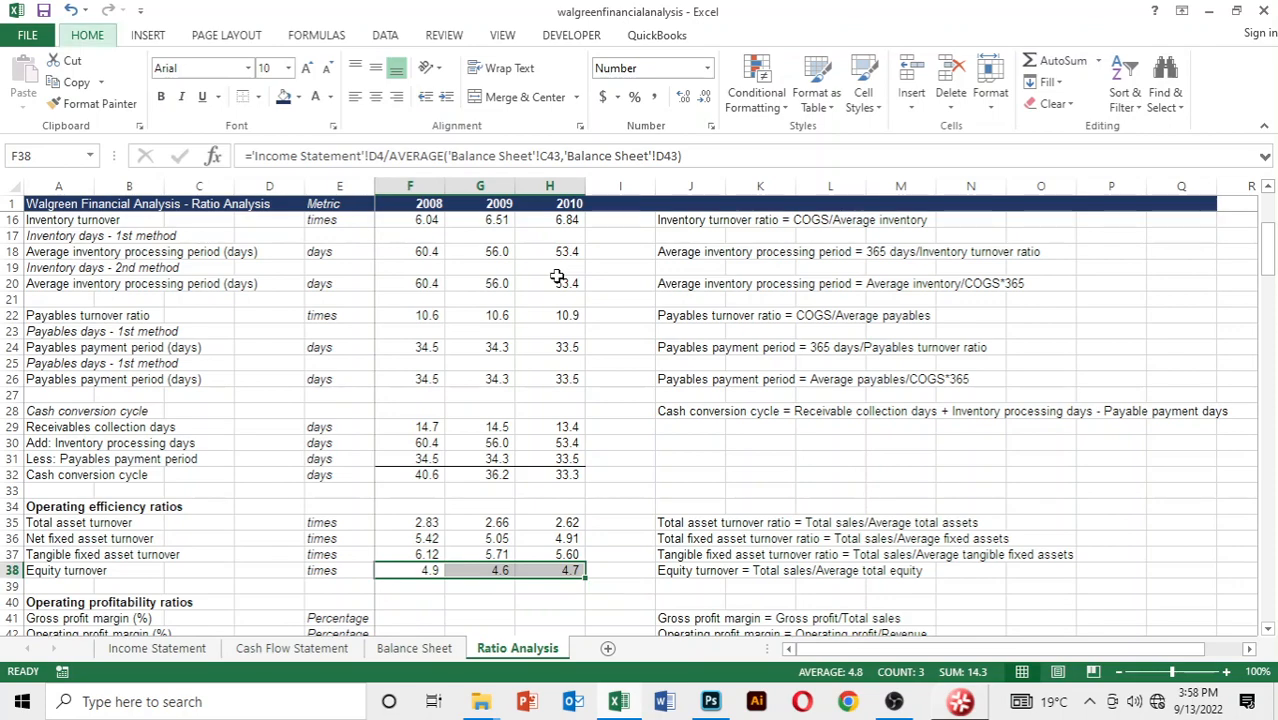
Look over the operating profitability and Dupont analysis rows below, and the operating efficiency ratios above them
{"action": "key", "text": "Down"}
{"action": "key", "text": "Down"}
{"action": "key", "text": "Down"}
{"action": "key", "text": "Down"}
{"action": "key", "text": "Down"}
{"action": "key", "text": "Down"}
{"action": "key", "text": "Down"}
{"action": "key", "text": "Down"}
{"action": "key", "text": "Down"}
{"action": "key", "text": "Down"}
{"action": "key", "text": "Down"}
{"action": "key", "text": "Down"}
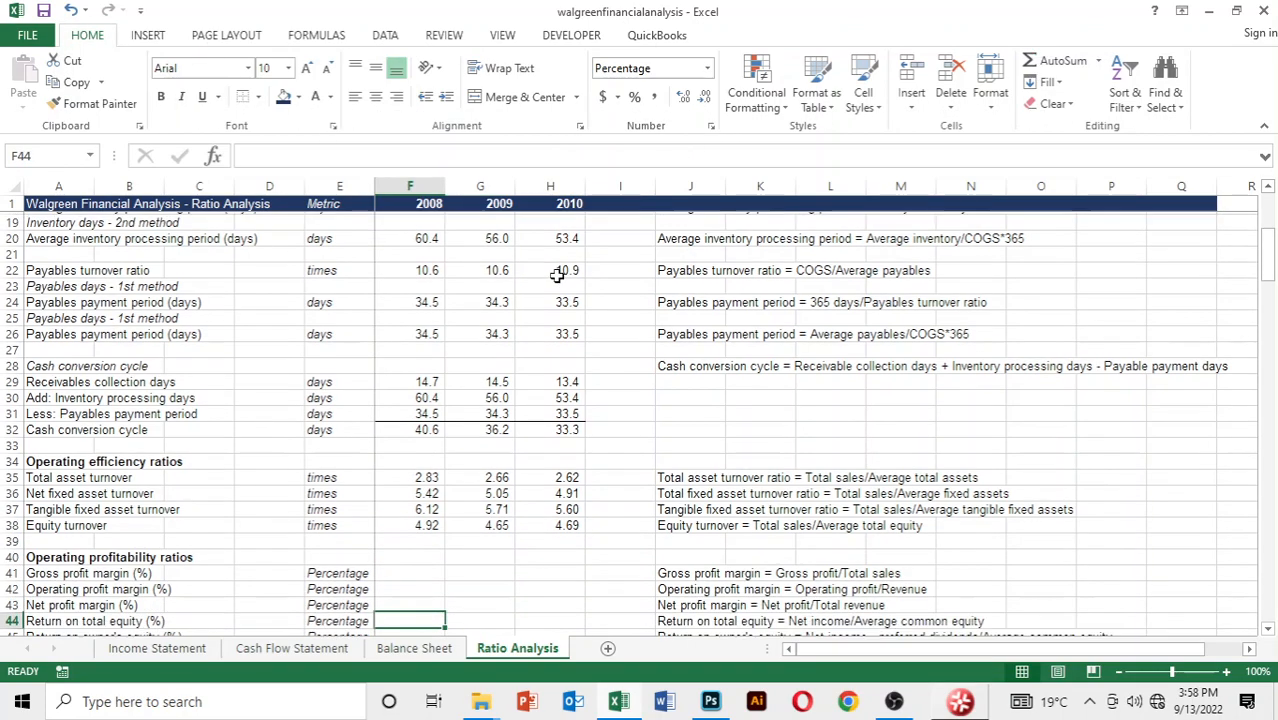
{"action": "key", "text": "Down"}
{"action": "key", "text": "Down"}
{"action": "key", "text": "Down"}
{"action": "key", "text": "Down"}
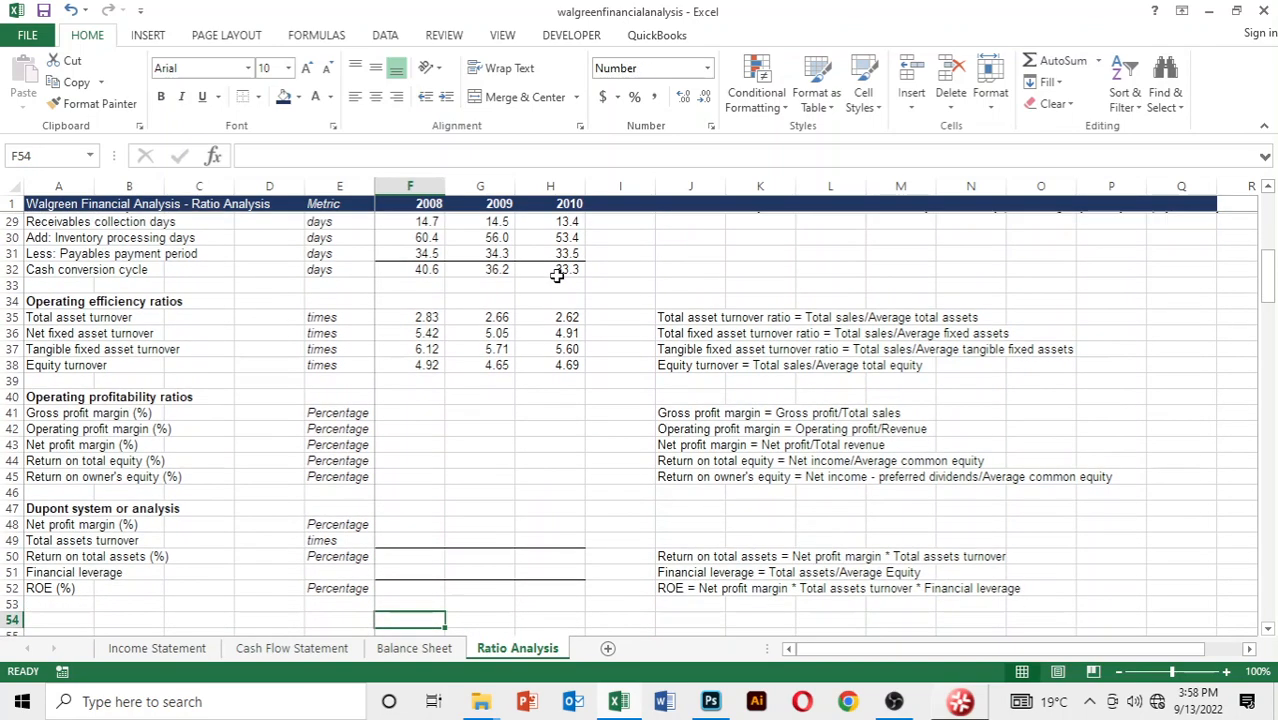
{"action": "key", "text": "Up"}
{"action": "key", "text": "Up"}
{"action": "key", "text": "Up"}
{"action": "key", "text": "Up"}
{"action": "key", "text": "Up"}
{"action": "key", "text": "Up"}
{"action": "key", "text": "Up"}
{"action": "key", "text": "Up"}
{"action": "key", "text": "Up"}
{"action": "key", "text": "Up"}
{"action": "key", "text": "Up"}
{"action": "key", "text": "Up"}
{"action": "key", "text": "Up"}
{"action": "key", "text": "Up"}
{"action": "key", "text": "Up"}
{"action": "key", "text": "Up"}
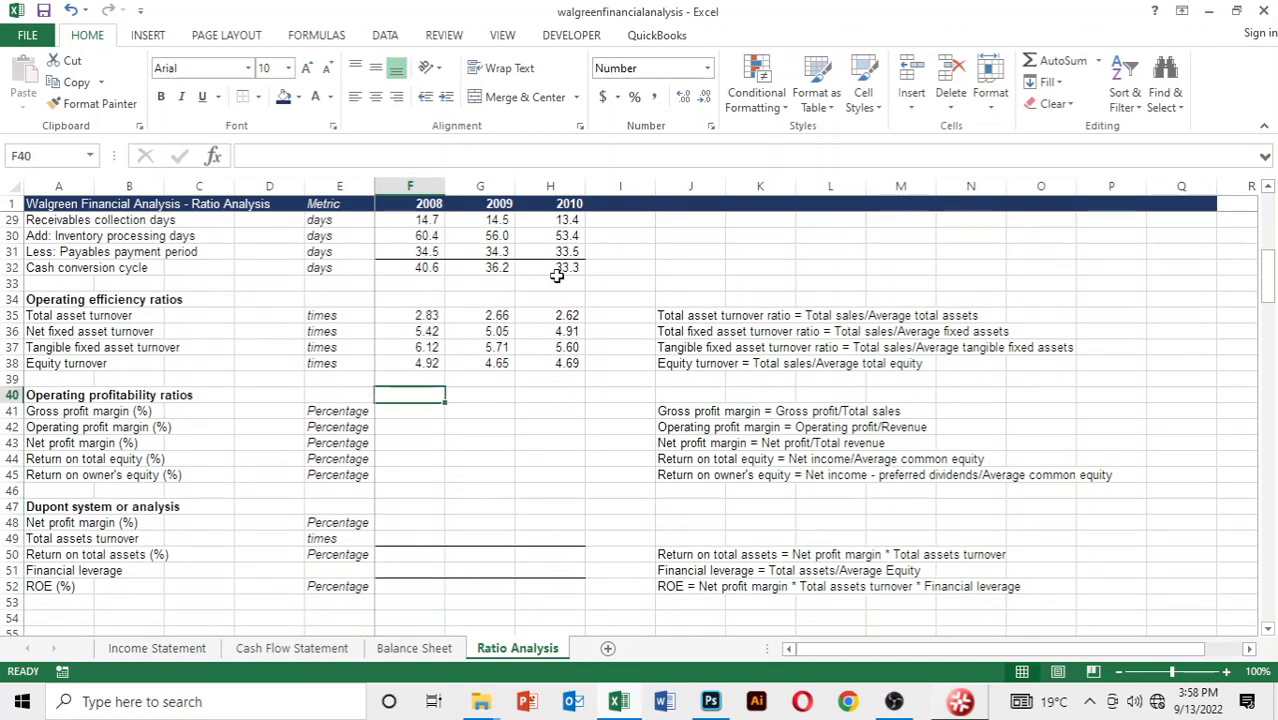
{"action": "key", "text": "Up"}
{"action": "key", "text": "Up"}
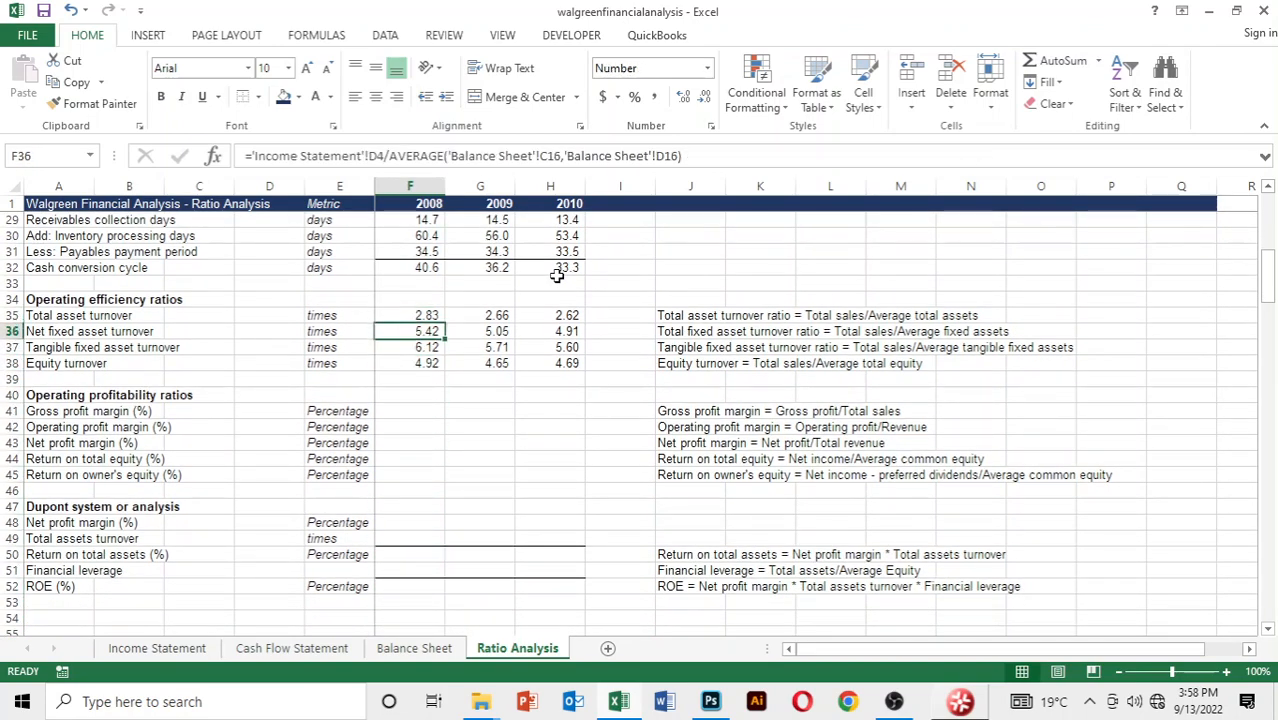
Start the 2008 gross profit margin formula in F41 with 2008 gross profit, cell D6 of the Income Statement
{"action": "key", "text": "Down"}
{"action": "key", "text": "Down"}
{"action": "key", "text": "Down"}
{"action": "key", "text": "Down"}
{"action": "key", "text": "Down"}
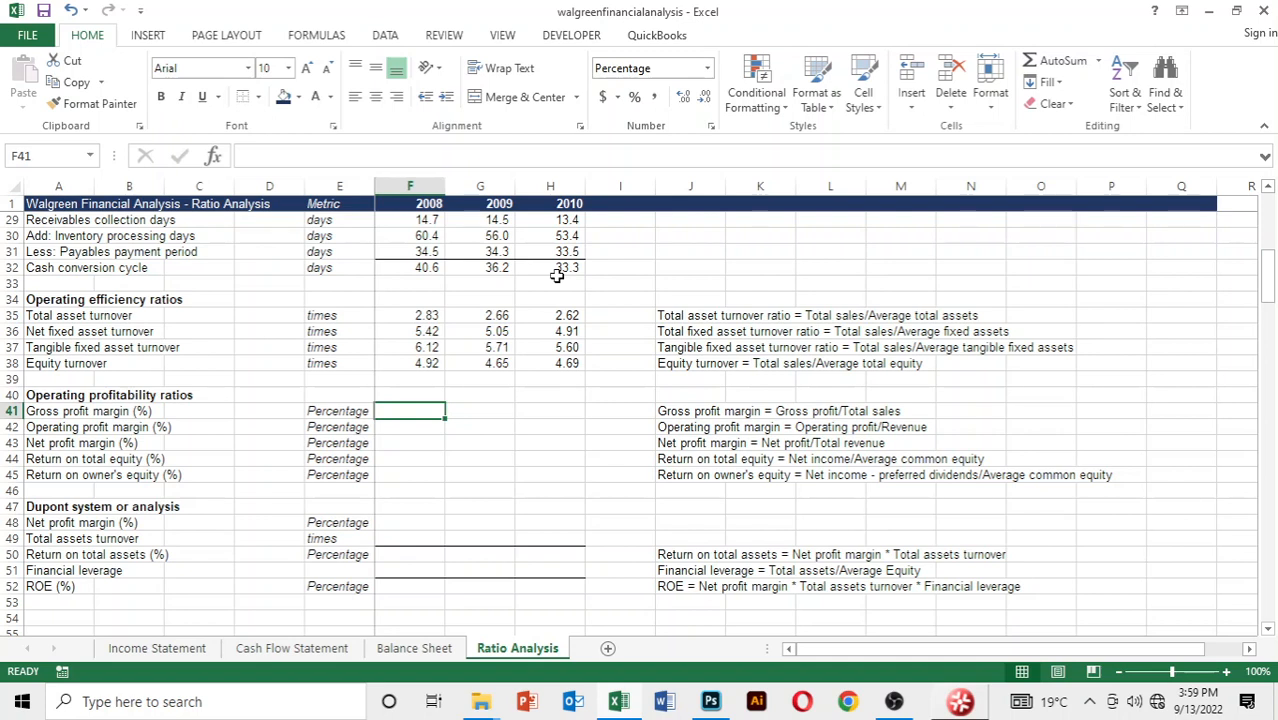
{"action": "type", "text": "="}
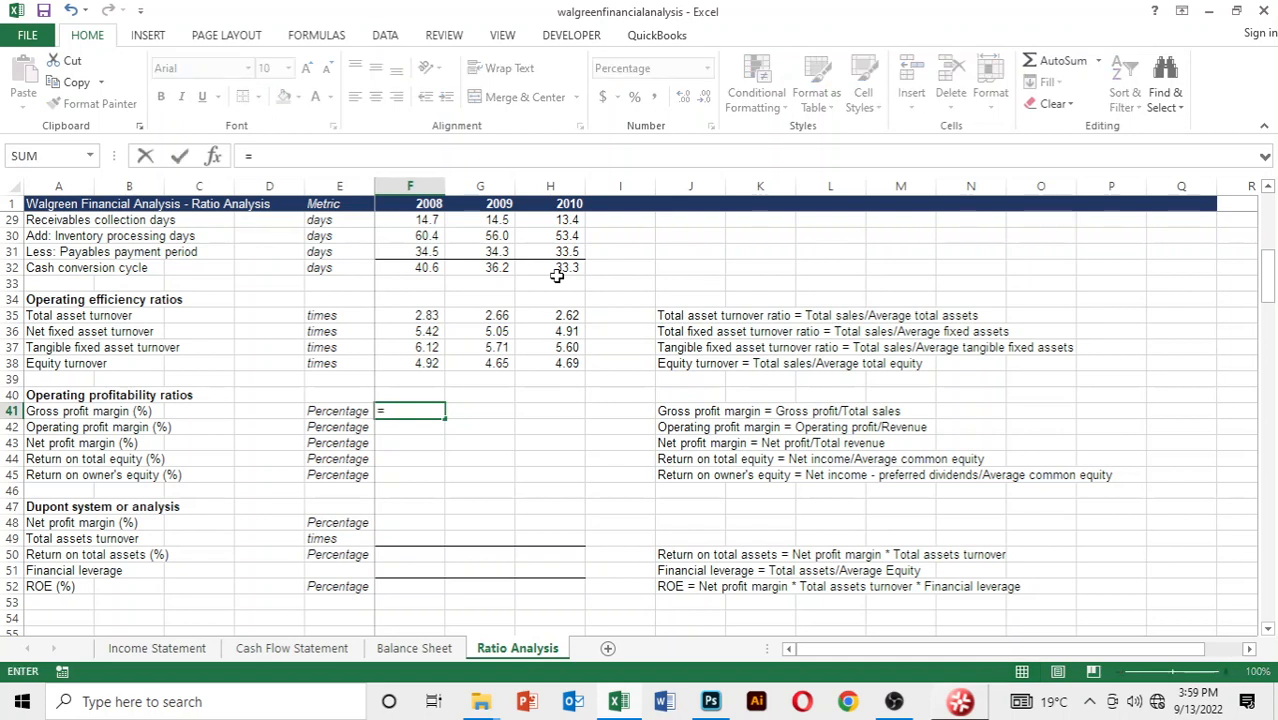
{"action": "key", "text": "ctrl+Page_Up"}
{"action": "key", "text": "ctrl+Page_Up"}
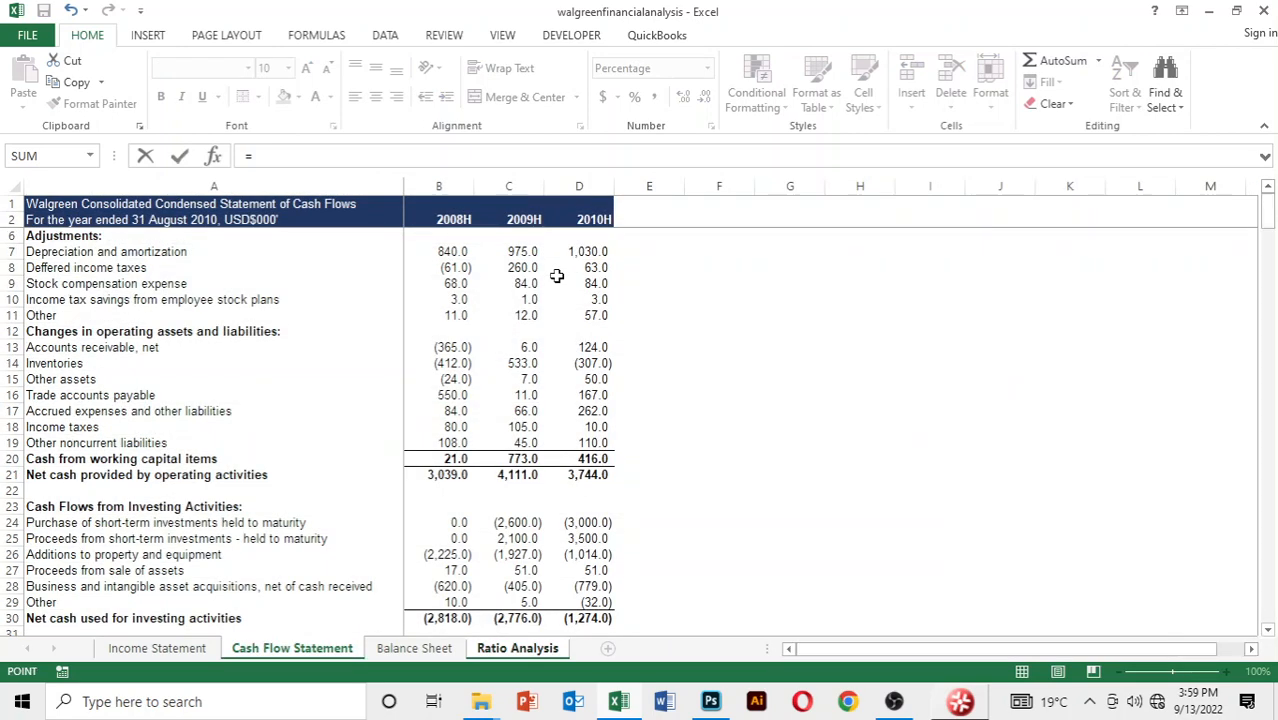
{"action": "key", "text": "ctrl+Page_Up"}
{"action": "key", "text": "Down"}
{"action": "key", "text": "Down"}
{"action": "key", "text": "Down"}
{"action": "key", "text": "Down"}
{"action": "key", "text": "Down"}
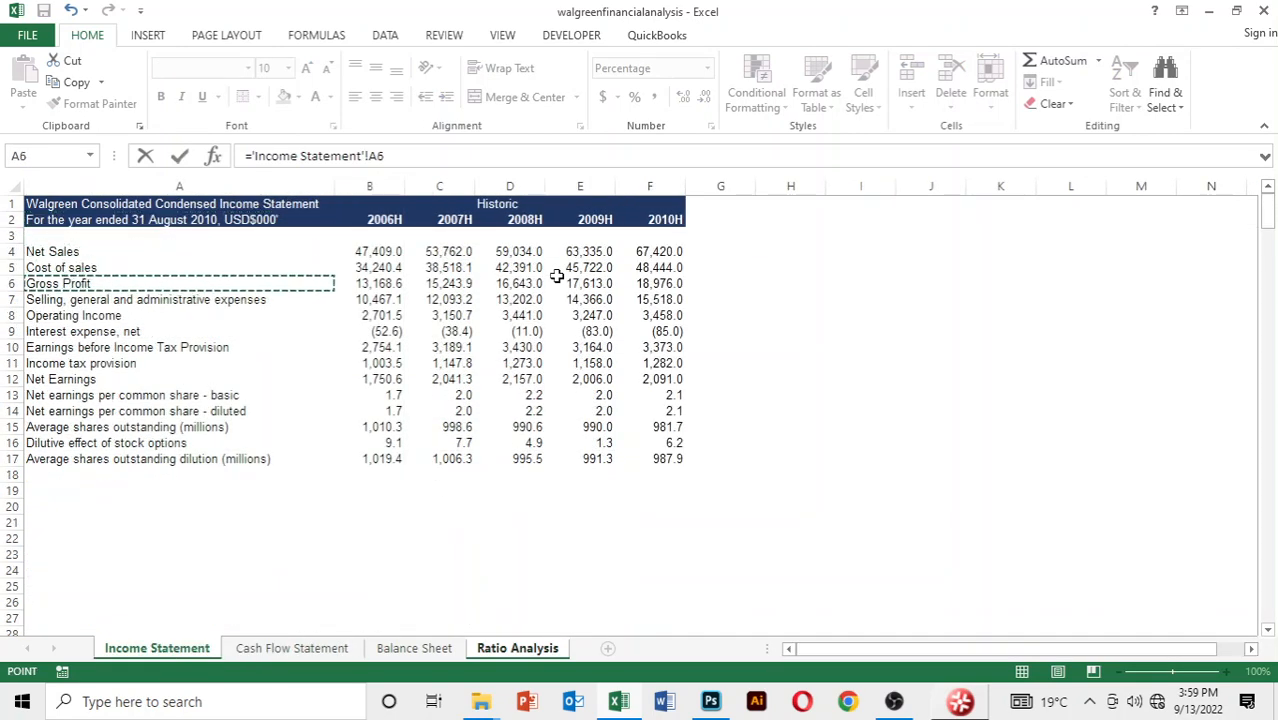
{"action": "key", "text": "Right"}
{"action": "key", "text": "Right"}
Divide by 2008 net sales, cell D4 of the Income Statement, and complete the gross profit margin formula
{"action": "key", "text": "Right"}
{"action": "type", "text": "/"}
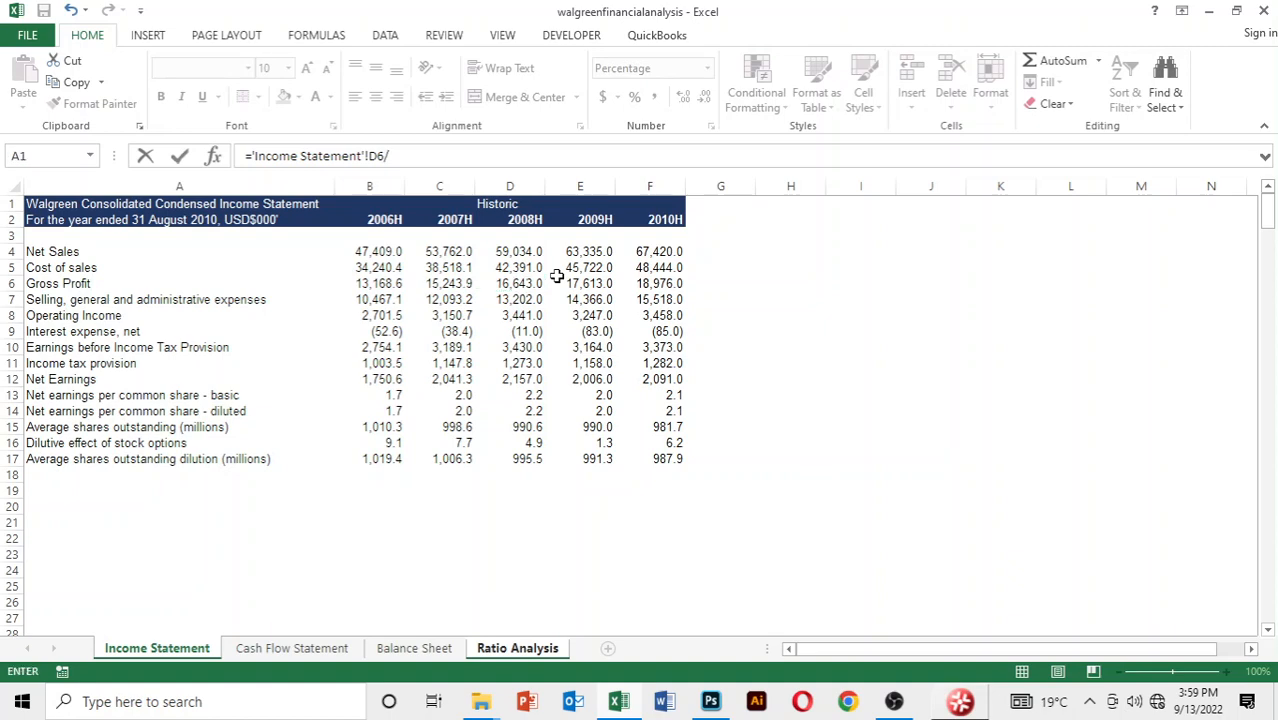
{"action": "key", "text": "Down"}
{"action": "key", "text": "Down"}
{"action": "key", "text": "Down"}
{"action": "key", "text": "Right"}
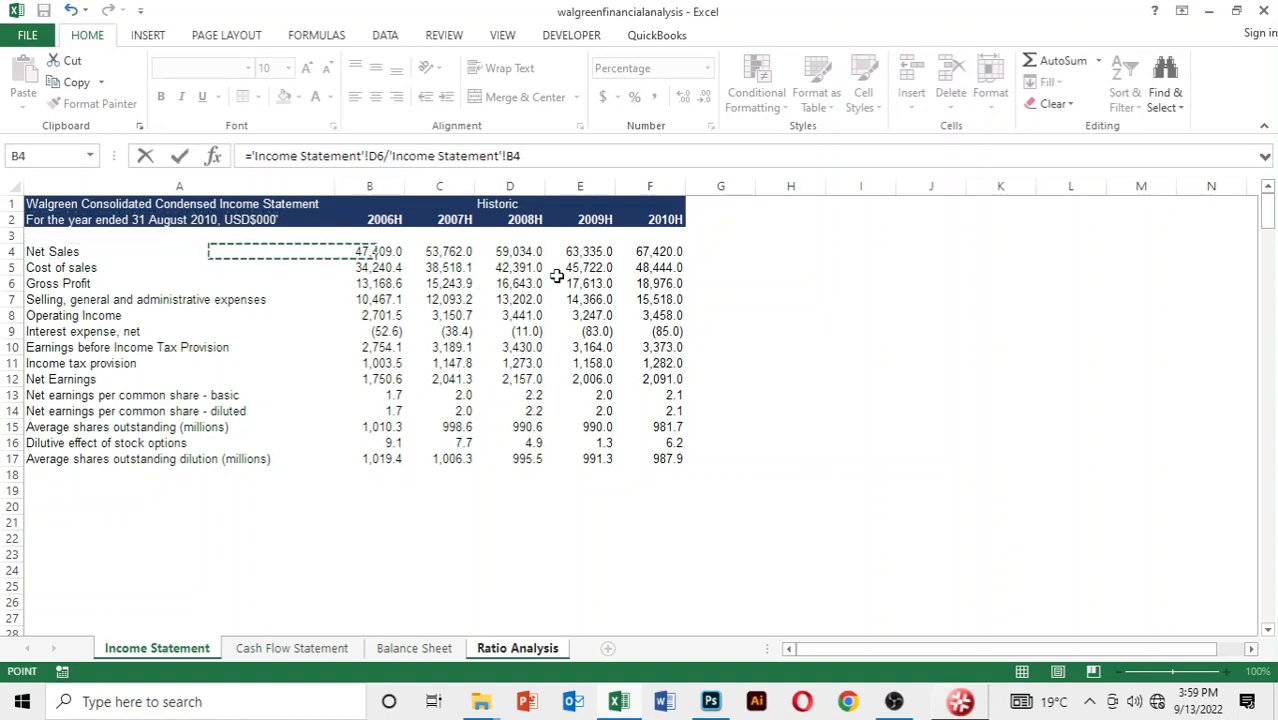
{"action": "key", "text": "Right"}
{"action": "key", "text": "Right"}
{"action": "key", "text": "Return"}
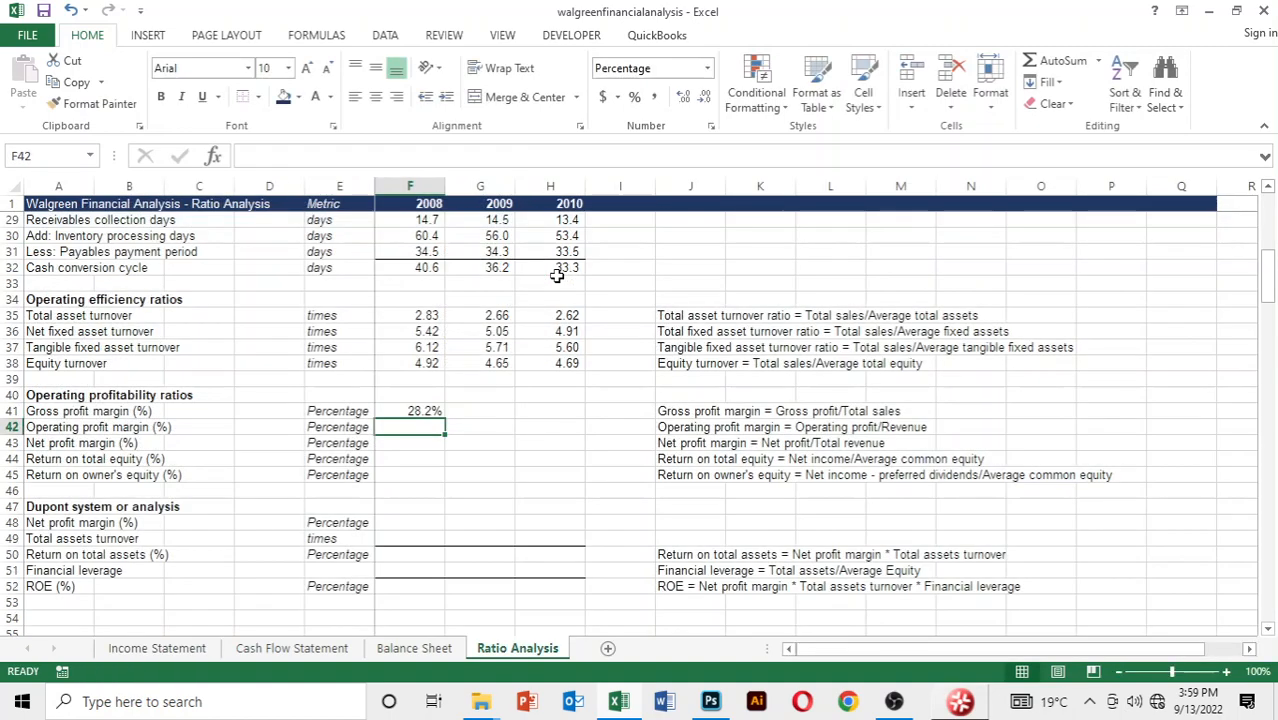
Fill the gross profit margin formula from F41 across to 2010
{"action": "key", "text": "Up"}
{"action": "key", "text": "shift+Right"}
{"action": "key", "text": "shift+Right"}
{"action": "key", "text": "ctrl+r"}
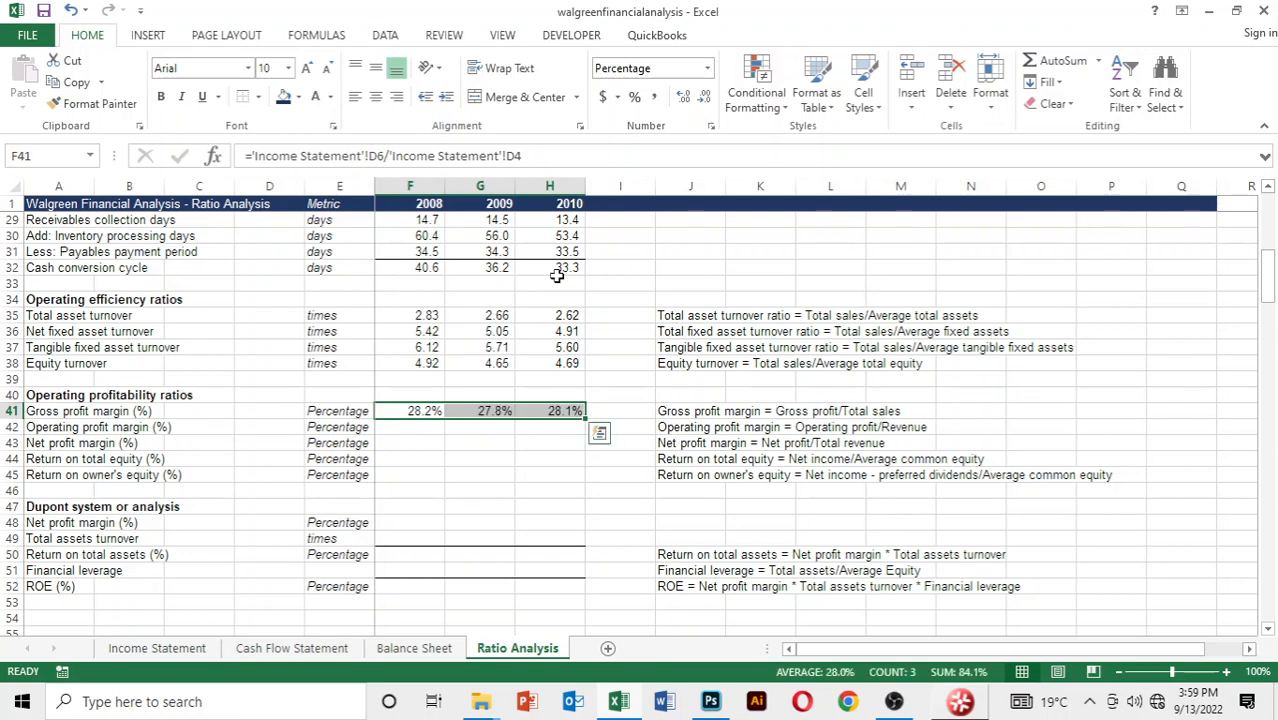
Start the 2008 operating profit margin formula in F42 with 2008 operating income, cell D8 of the Income Statement
{"action": "key", "text": "Down"}
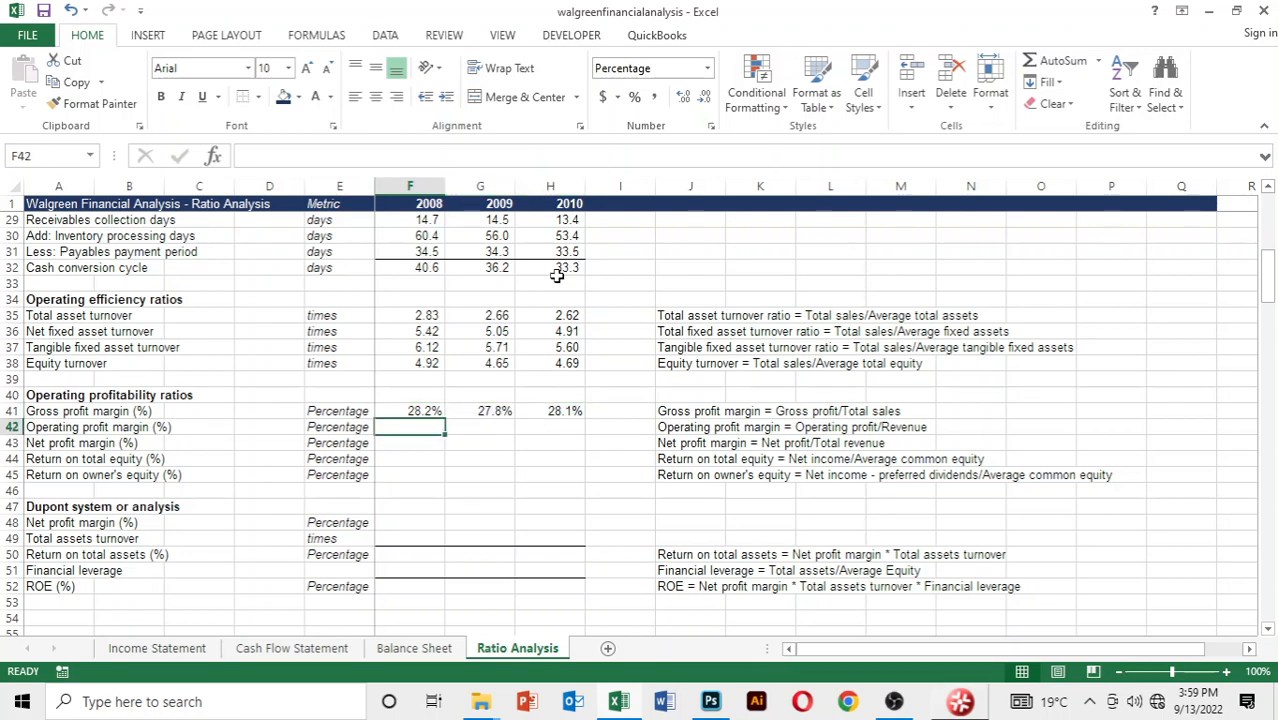
{"action": "type", "text": "="}
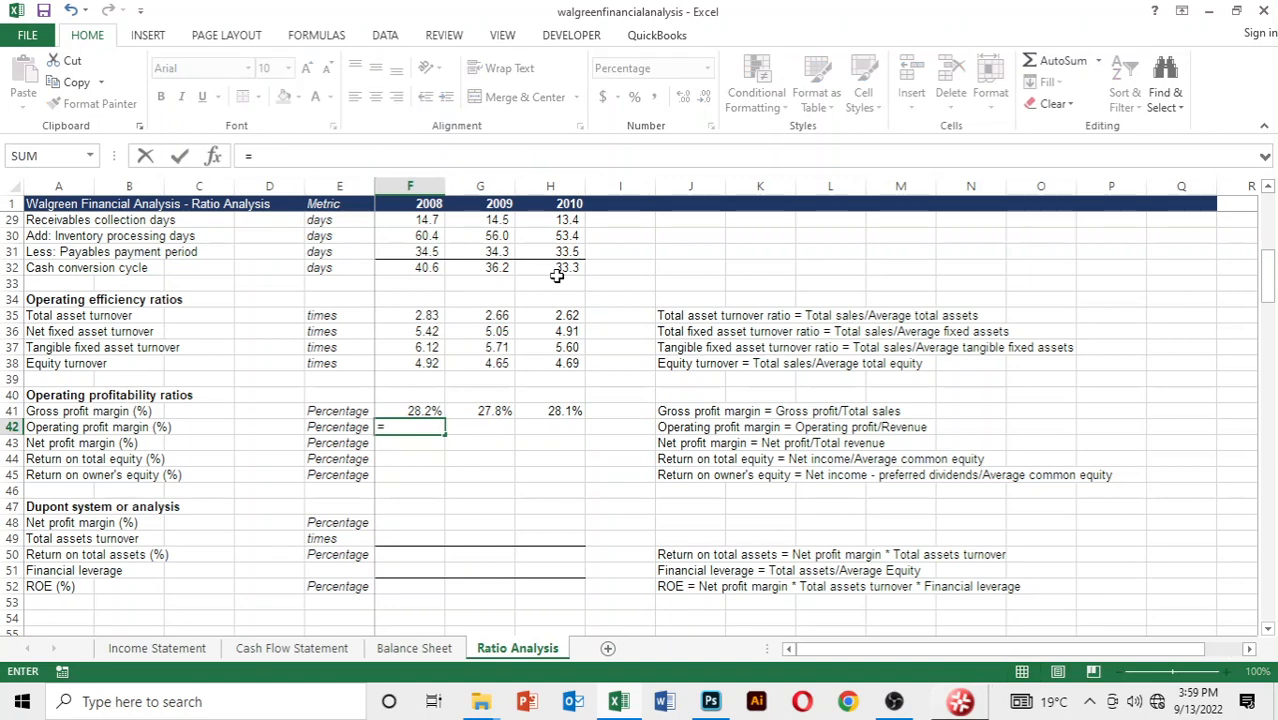
{"action": "key", "text": "ctrl+Page_Up"}
{"action": "key", "text": "ctrl+Page_Up"}
{"action": "key", "text": "ctrl+Page_Up"}
{"action": "key", "text": "Down"}
{"action": "key", "text": "Down"}
{"action": "key", "text": "Down"}
{"action": "key", "text": "Down"}
{"action": "key", "text": "Down"}
{"action": "key", "text": "Down"}
{"action": "key", "text": "Down"}
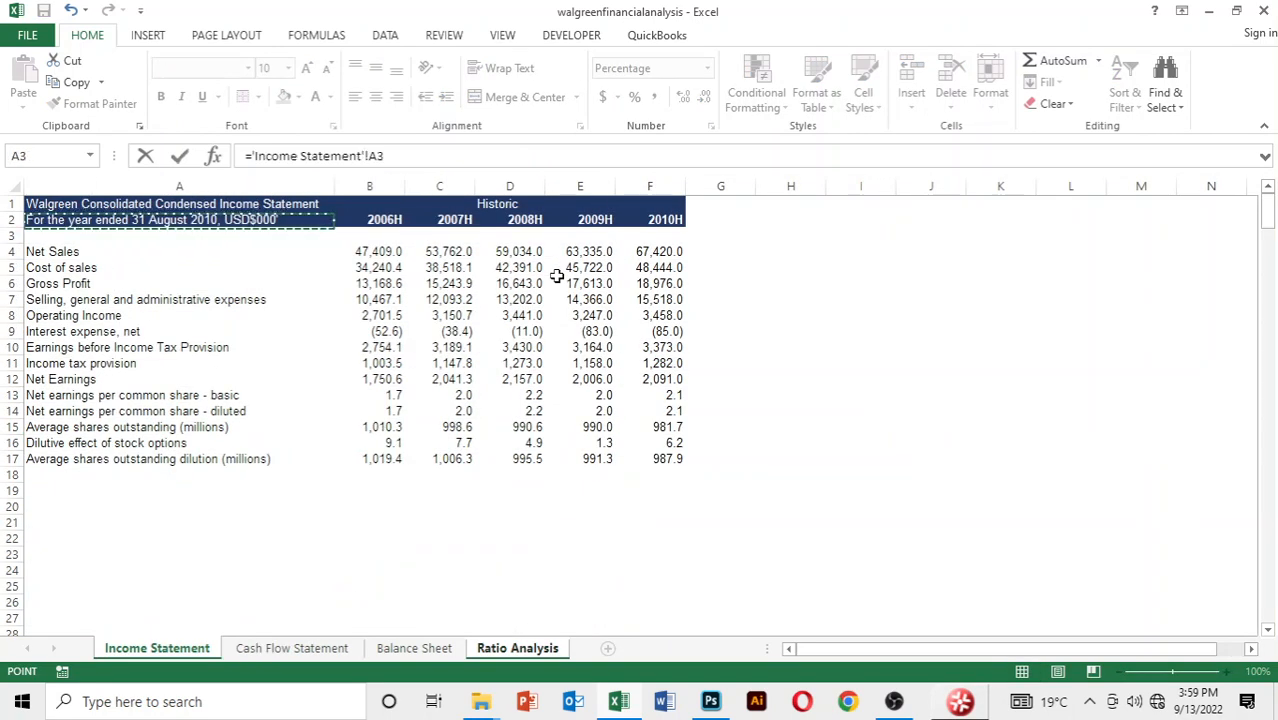
{"action": "key", "text": "Right"}
{"action": "key", "text": "Right"}
{"action": "key", "text": "Right"}
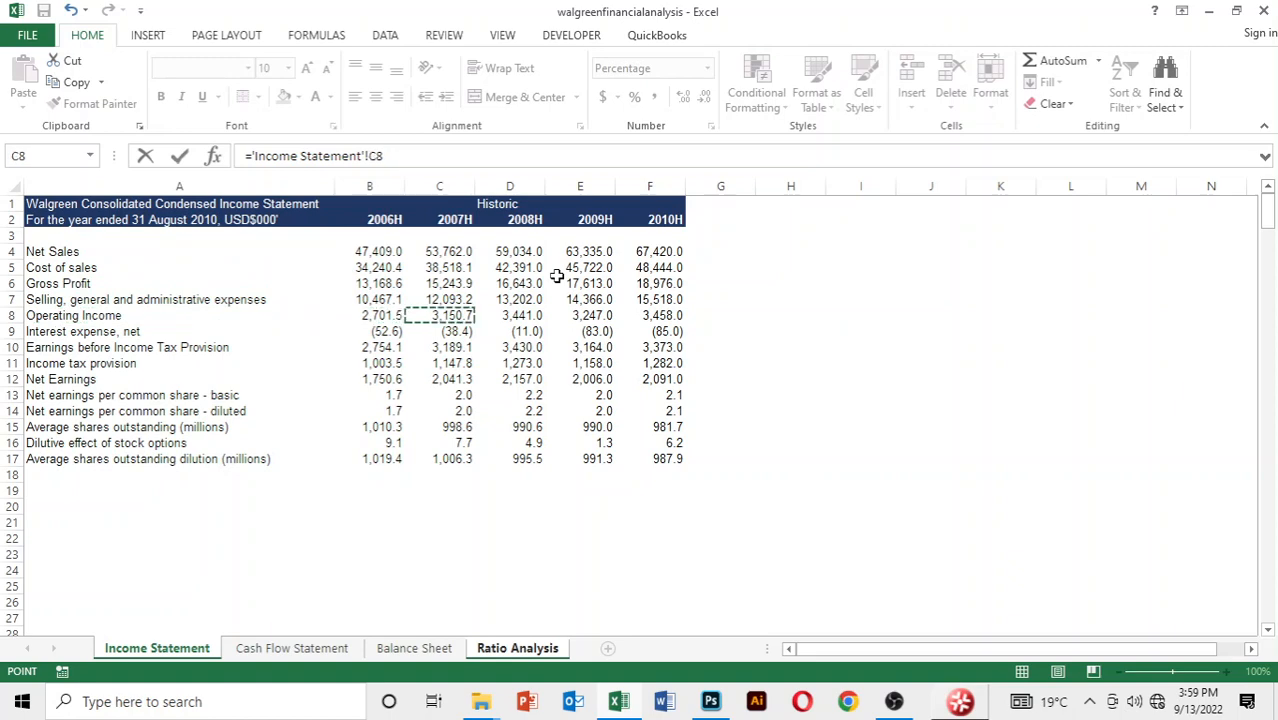
Divide by 2008 net sales, cell D4 of the Income Statement, and complete the operating profit margin formula
{"action": "type", "text": "/"}
{"action": "key", "text": "Down"}
{"action": "key", "text": "Down"}
{"action": "key", "text": "Down"}
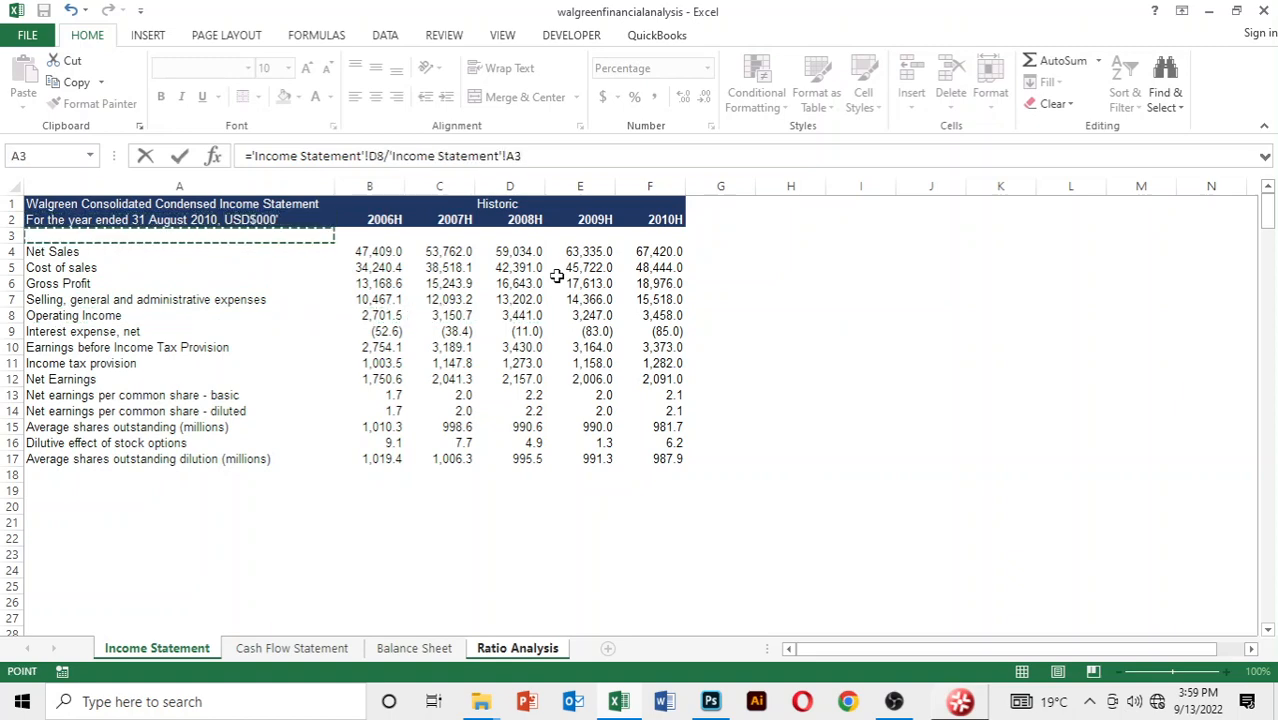
{"action": "key", "text": "Right"}
{"action": "key", "text": "Right"}
{"action": "key", "text": "Right"}
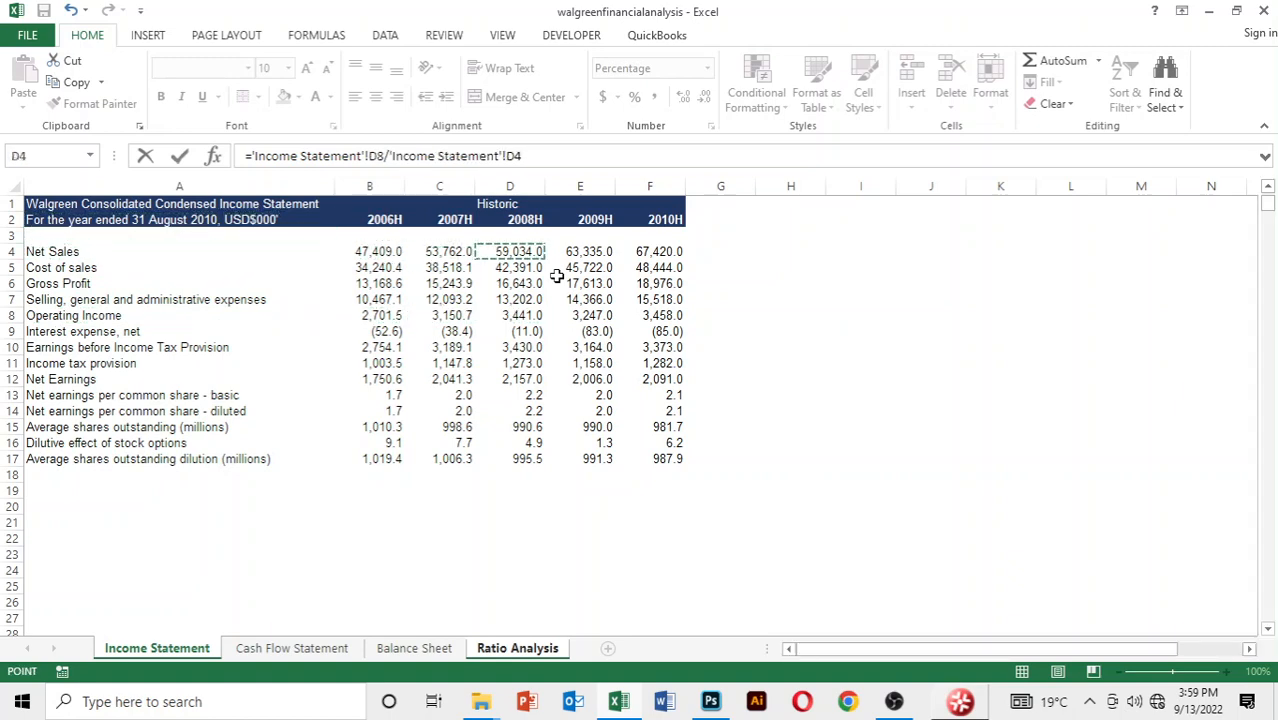
{"action": "key", "text": "Return"}
Fill the operating profit margin formula from F42 across to 2010
{"action": "key", "text": "Up"}
{"action": "key", "text": "shift+Right"}
{"action": "key", "text": "shift+Right"}
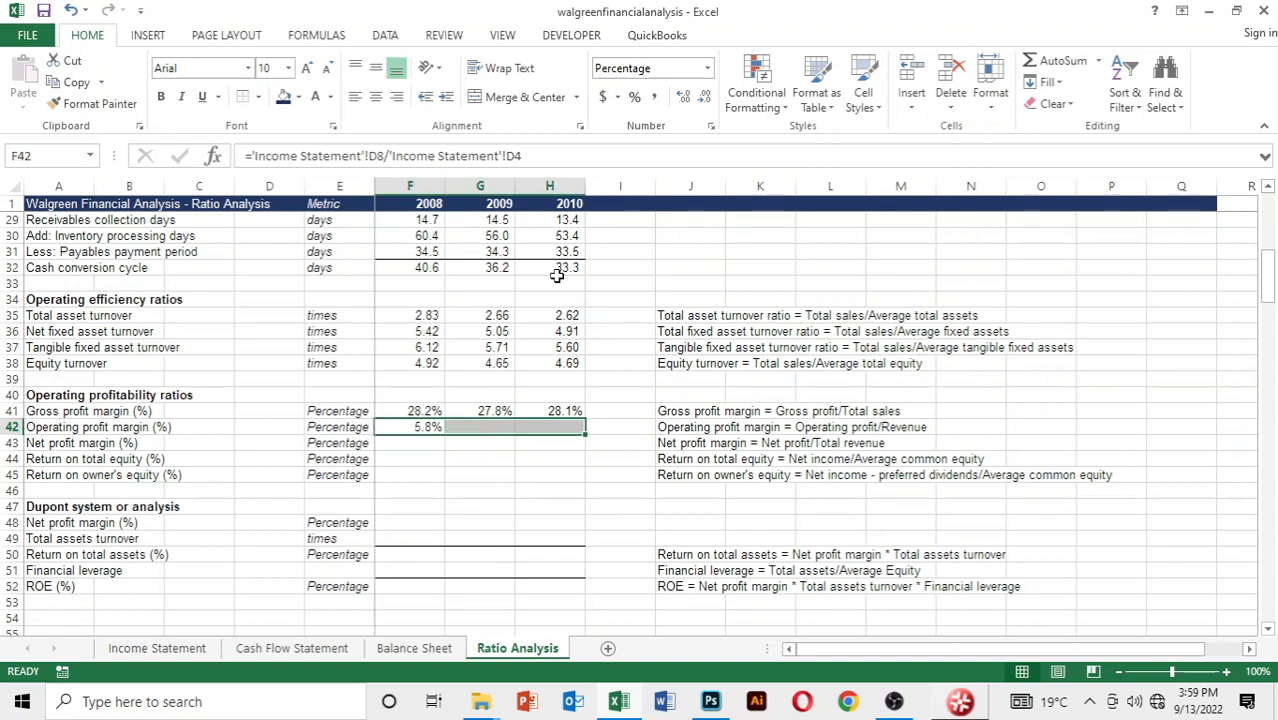
{"action": "key", "text": "ctrl+r"}
Review the gross and operating profit margins for 2008 to 2010 in rows 41 and 42
{"action": "key", "text": "Down"}
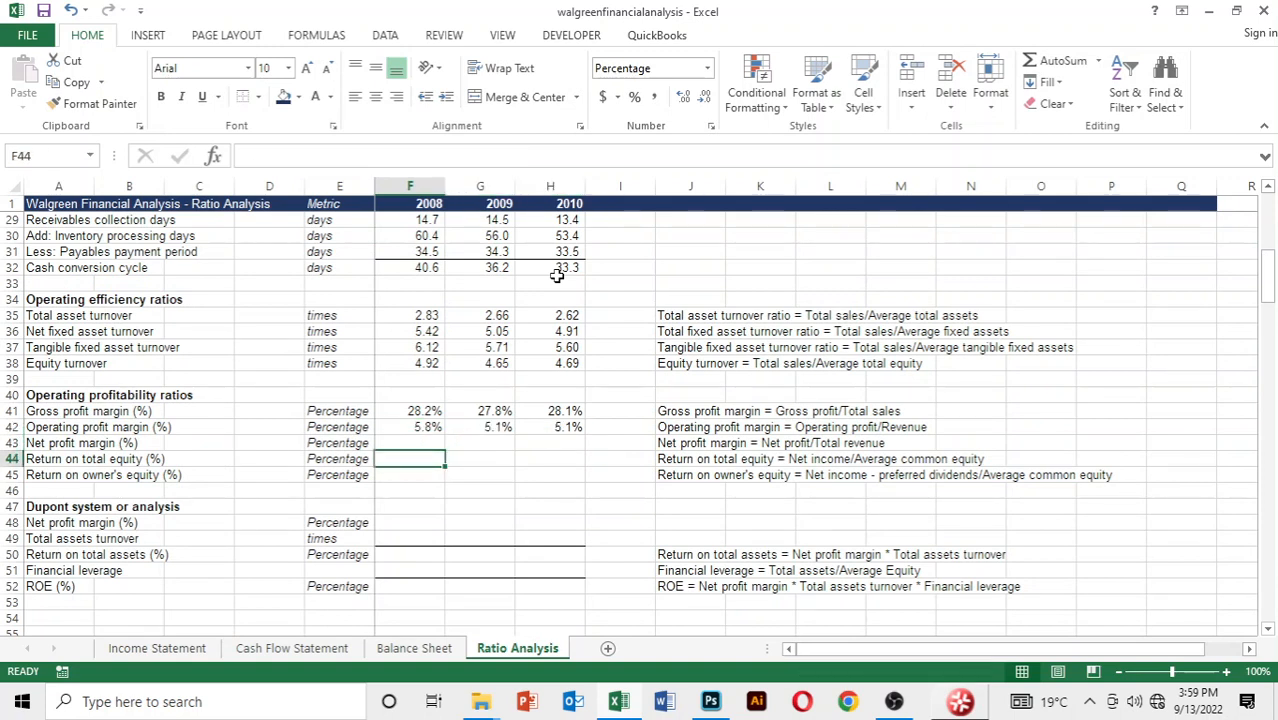
{"action": "key", "text": "Up"}
{"action": "key", "text": "Up"}
{"action": "key", "text": "Up"}
{"action": "key", "text": "Down"}
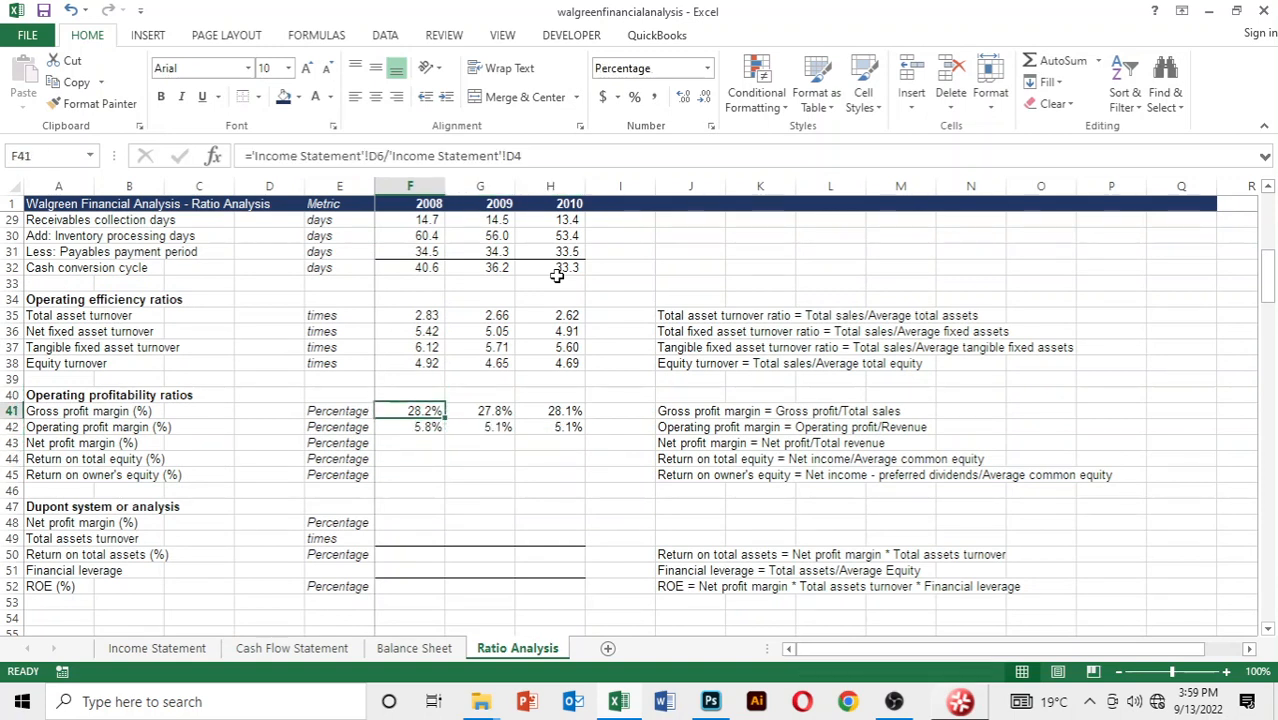
{"action": "key", "text": "Down"}
{"action": "key", "text": "Down"}
{"action": "key", "text": "Up"}
{"action": "key", "text": "Right"}
{"action": "key", "text": "Right"}
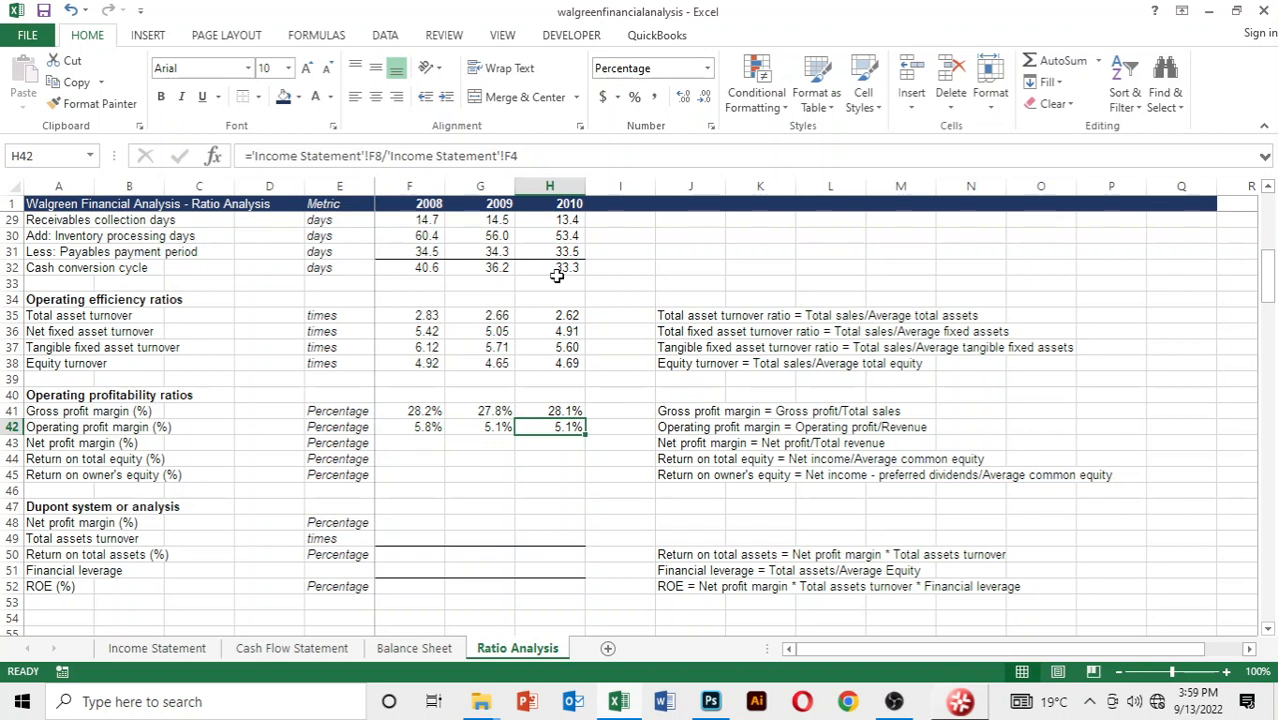
{"action": "key", "text": "Left"}
{"action": "key", "text": "Left"}
{"action": "key", "text": "Down"}
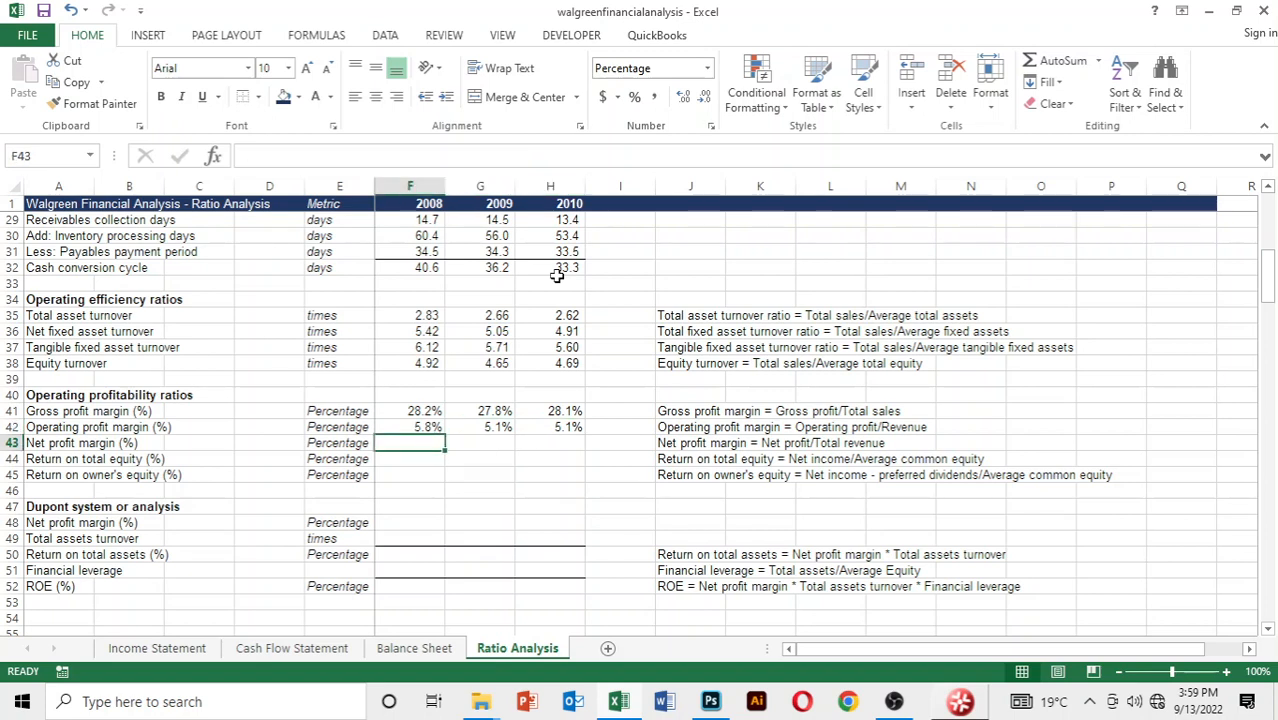
Adjust the decimal places of the net profit margin cells F43:H43
{"action": "key", "text": "shift+Right"}
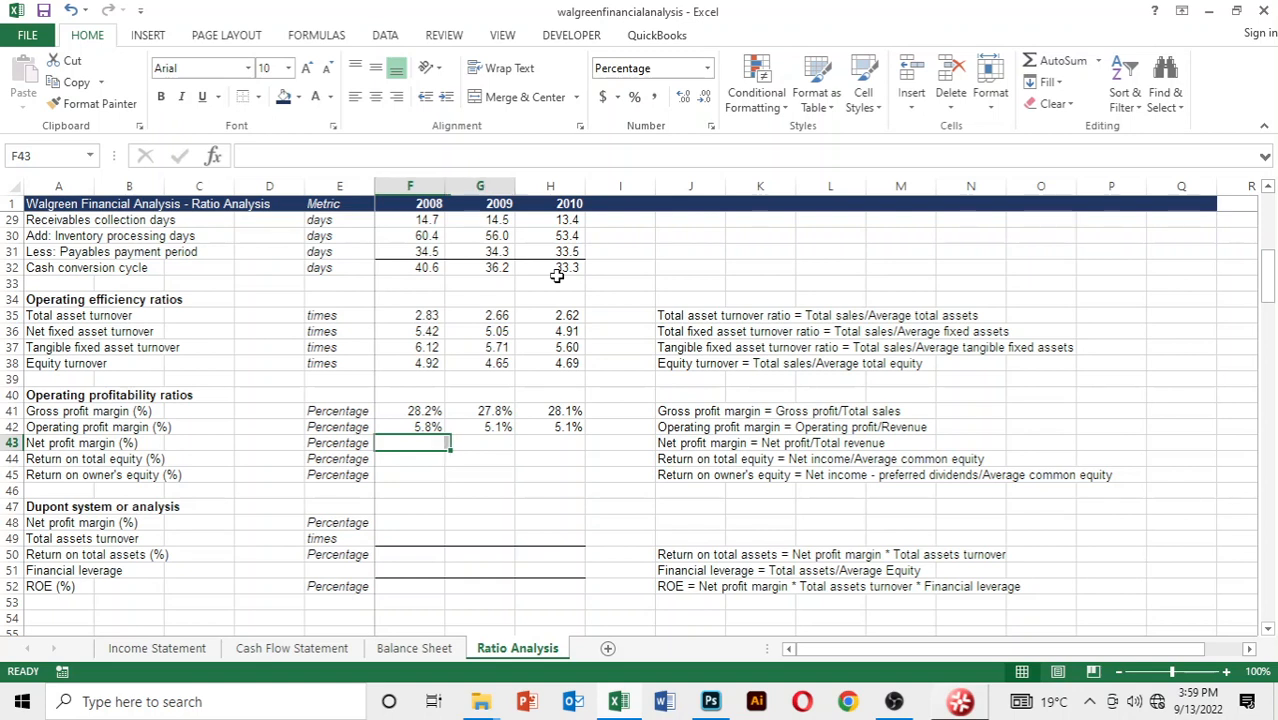
{"action": "key", "text": "shift+Right"}
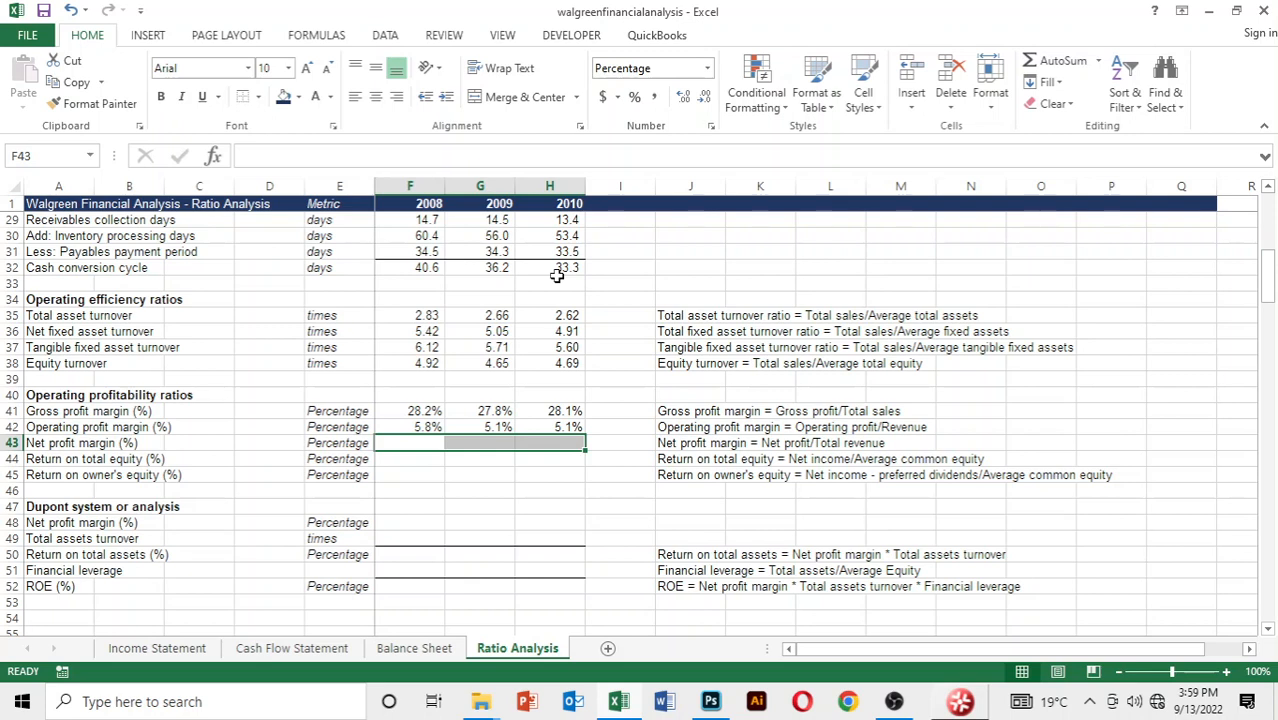
{"action": "key", "text": "alt"}
{"action": "key", "text": "h"}
{"action": "key", "text": "0"}
{"action": "key", "text": "alt"}
{"action": "key", "text": "h"}
{"action": "key", "text": "0"}
{"action": "key", "text": "Down"}
{"action": "key", "text": "Up"}
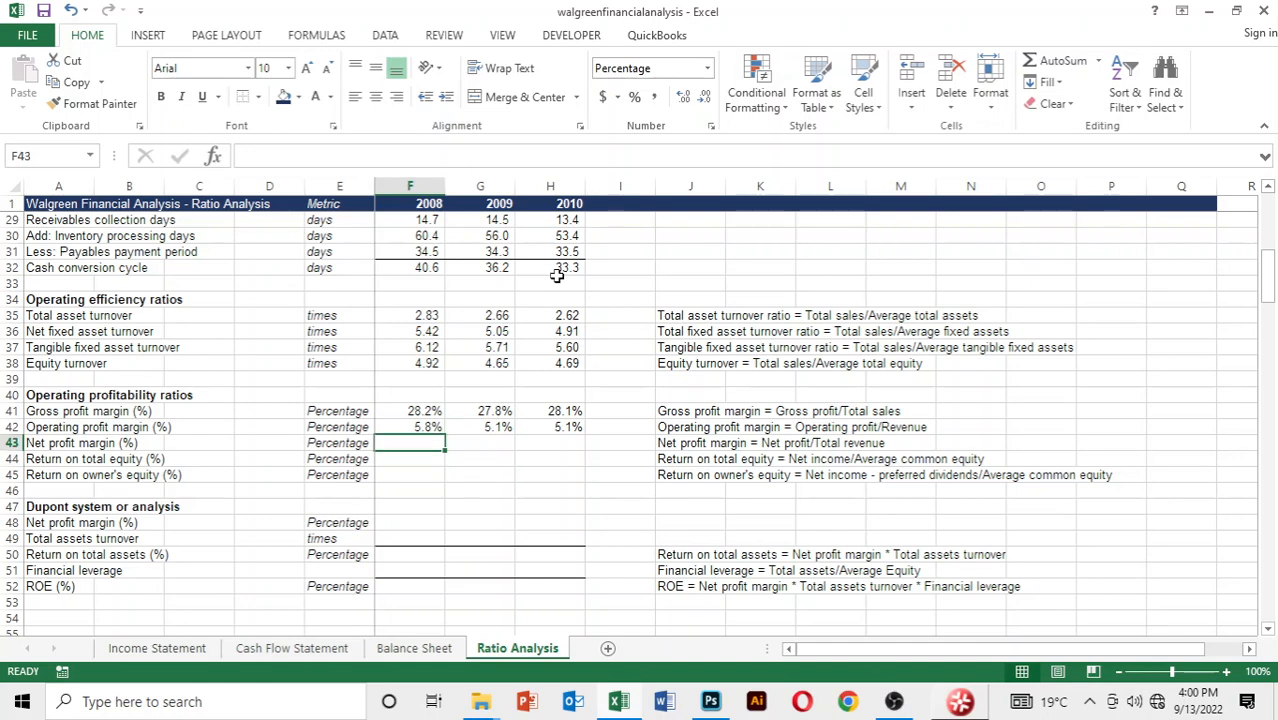
Start the 2008 net profit margin formula in F43 with 2008 net earnings, cell D12 of the Income Statement
{"action": "type", "text": "="}
{"action": "key", "text": "ctrl+Page_Up"}
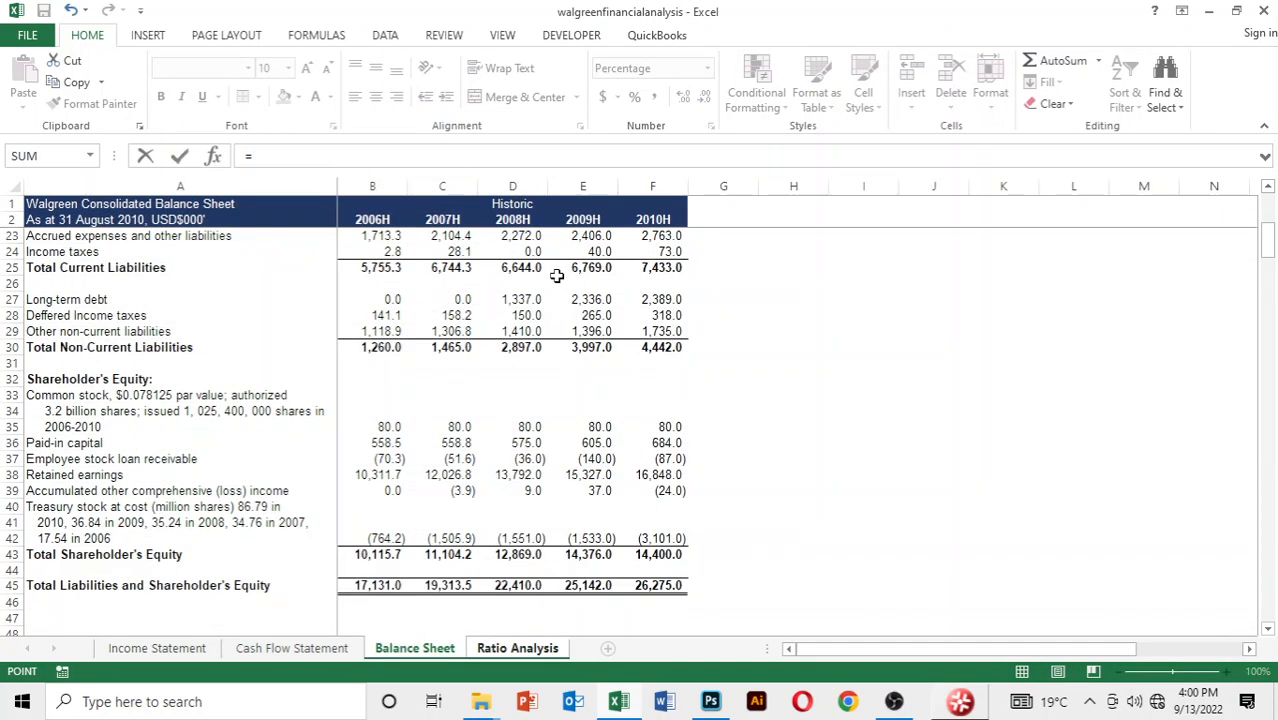
{"action": "key", "text": "ctrl+Page_Up"}
{"action": "key", "text": "ctrl+Page_Up"}
{"action": "key", "text": "Down"}
{"action": "key", "text": "Down"}
{"action": "key", "text": "Down"}
{"action": "key", "text": "Down"}
{"action": "key", "text": "Down"}
{"action": "key", "text": "Down"}
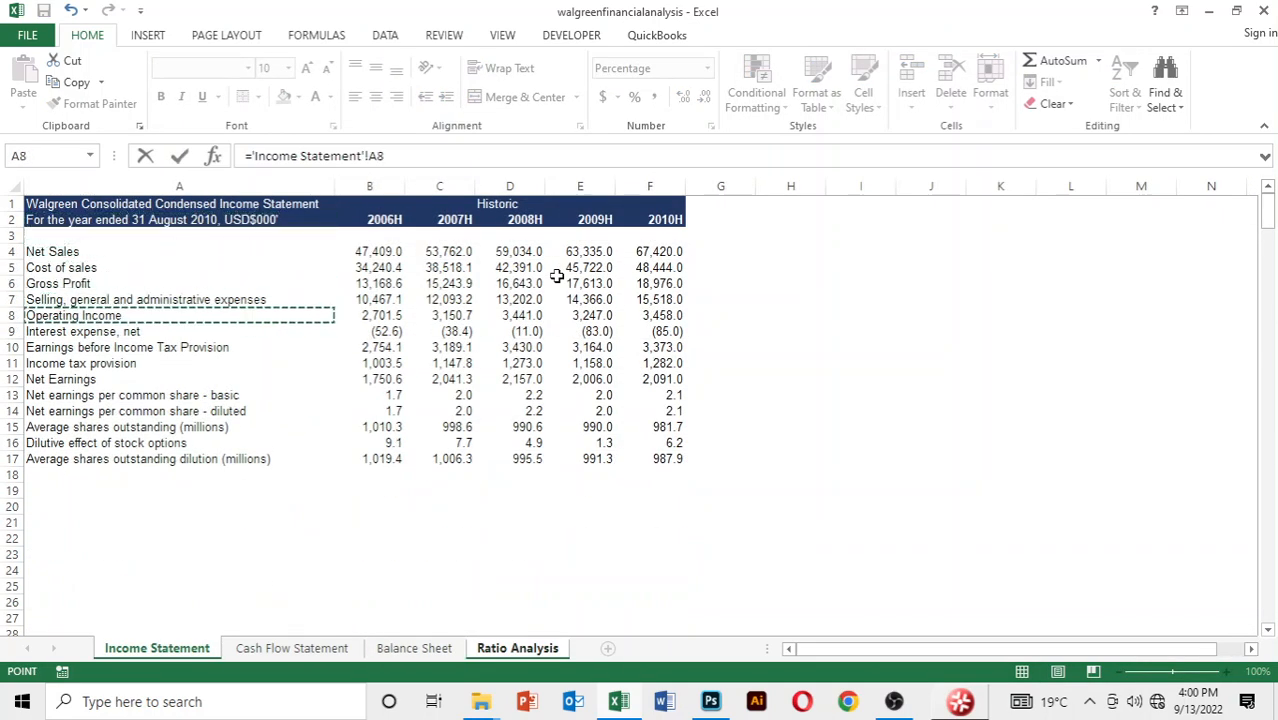
{"action": "key", "text": "Down"}
{"action": "key", "text": "Down"}
{"action": "key", "text": "Down"}
{"action": "key", "text": "Down"}
{"action": "key", "text": "Right"}
{"action": "key", "text": "Right"}
{"action": "key", "text": "Right"}
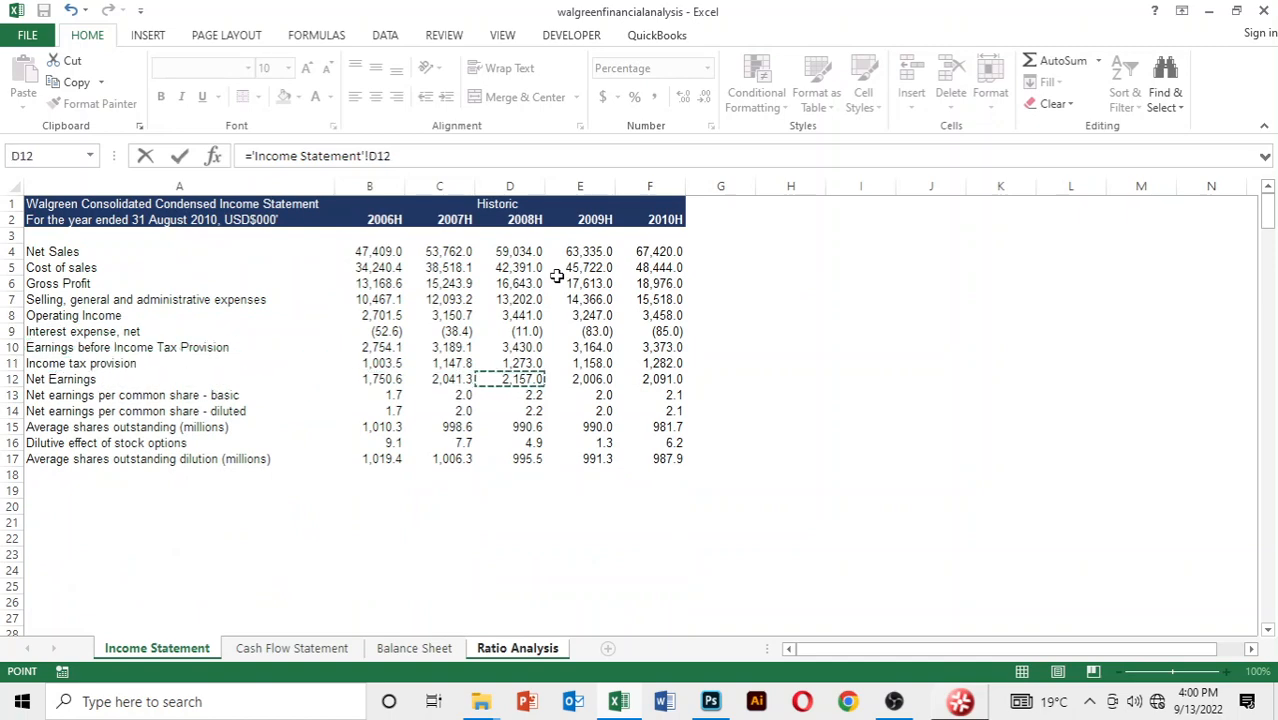
Divide by 2008 net sales, cell D4 of the Income Statement, and complete the net profit margin formula
{"action": "type", "text": "/"}
{"action": "key", "text": "Down"}
{"action": "key", "text": "Down"}
{"action": "key", "text": "Down"}
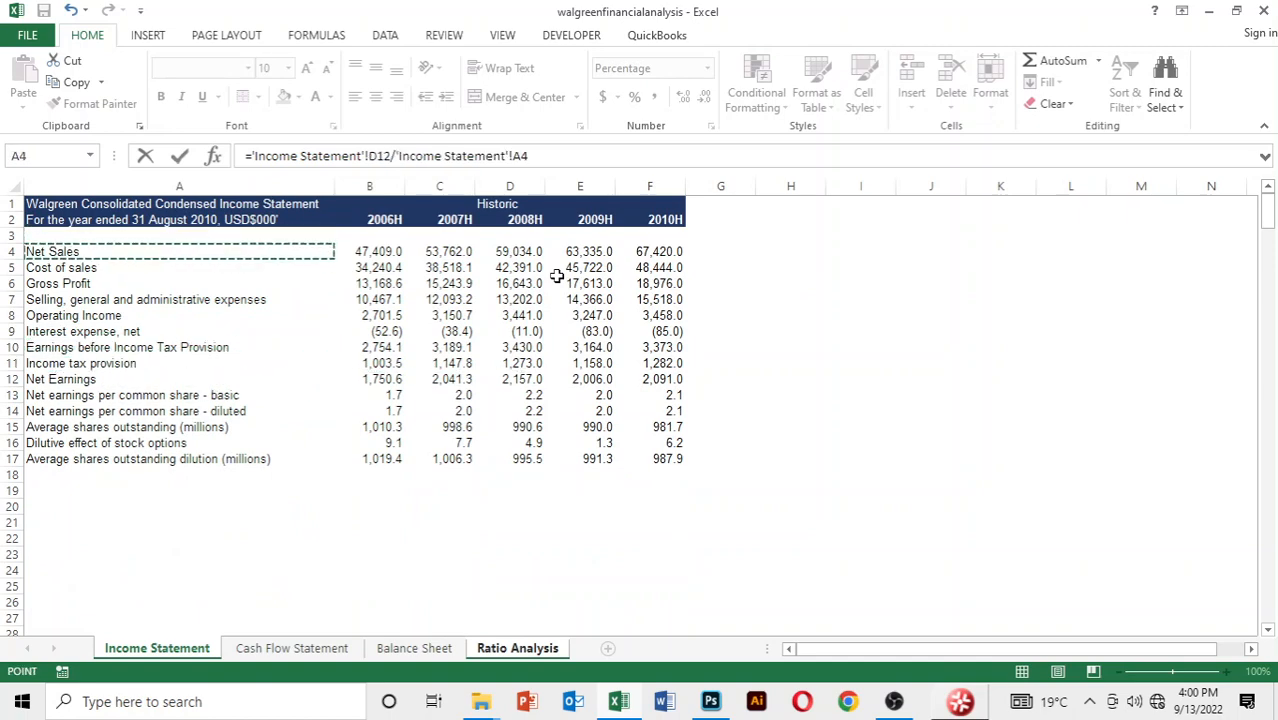
{"action": "key", "text": "Right"}
{"action": "key", "text": "Right"}
{"action": "key", "text": "Right"}
{"action": "key", "text": "Return"}
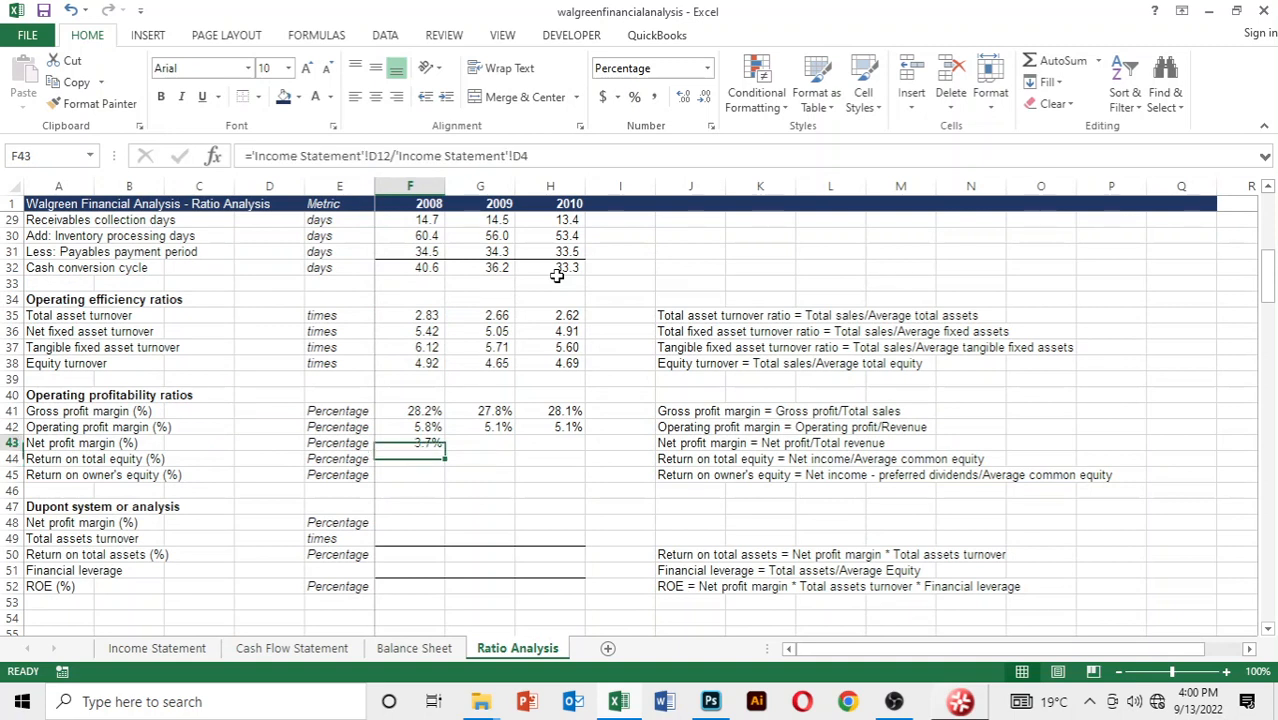
Fill the net profit margin formula from F43 across to 2010
{"action": "key", "text": "shift+Right"}
{"action": "key", "text": "shift+Right"}
{"action": "key", "text": "ctrl+r"}
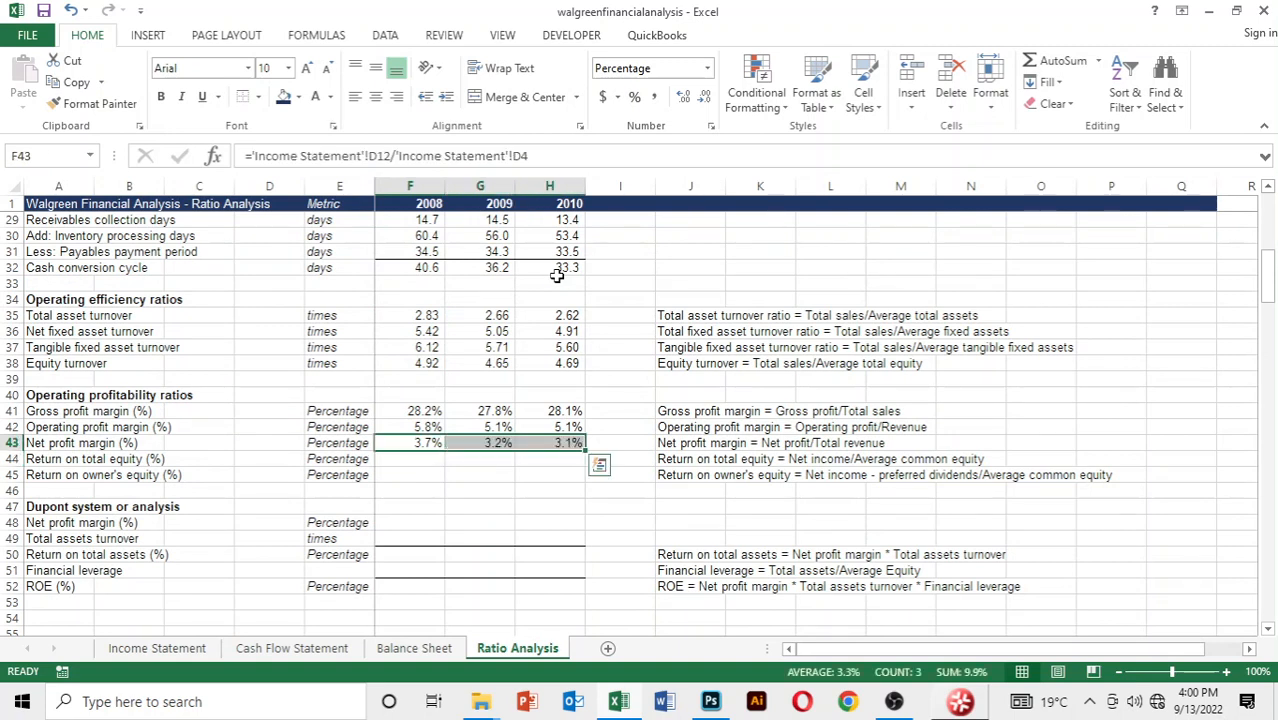
Start the 2008 return on total equity formula in F44 with 2008 net earnings, cell D12 of the Income Statement
{"action": "key", "text": "Down"}
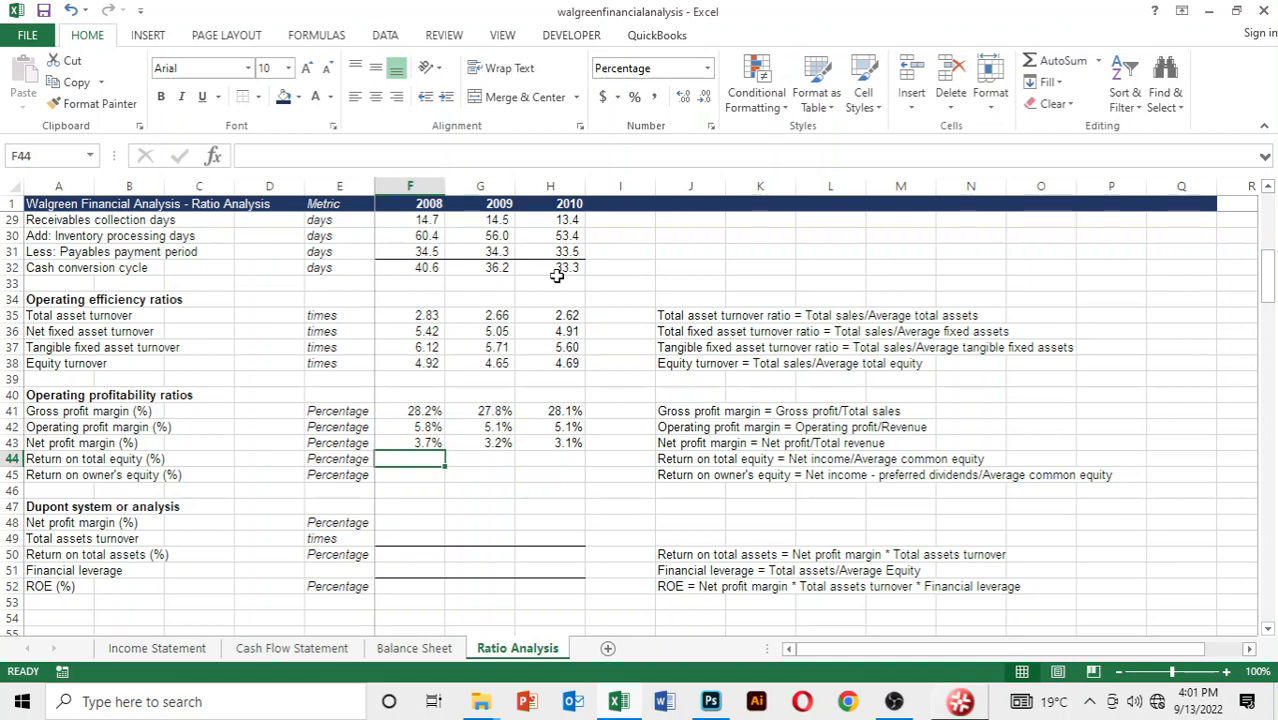
{"action": "type", "text": "="}
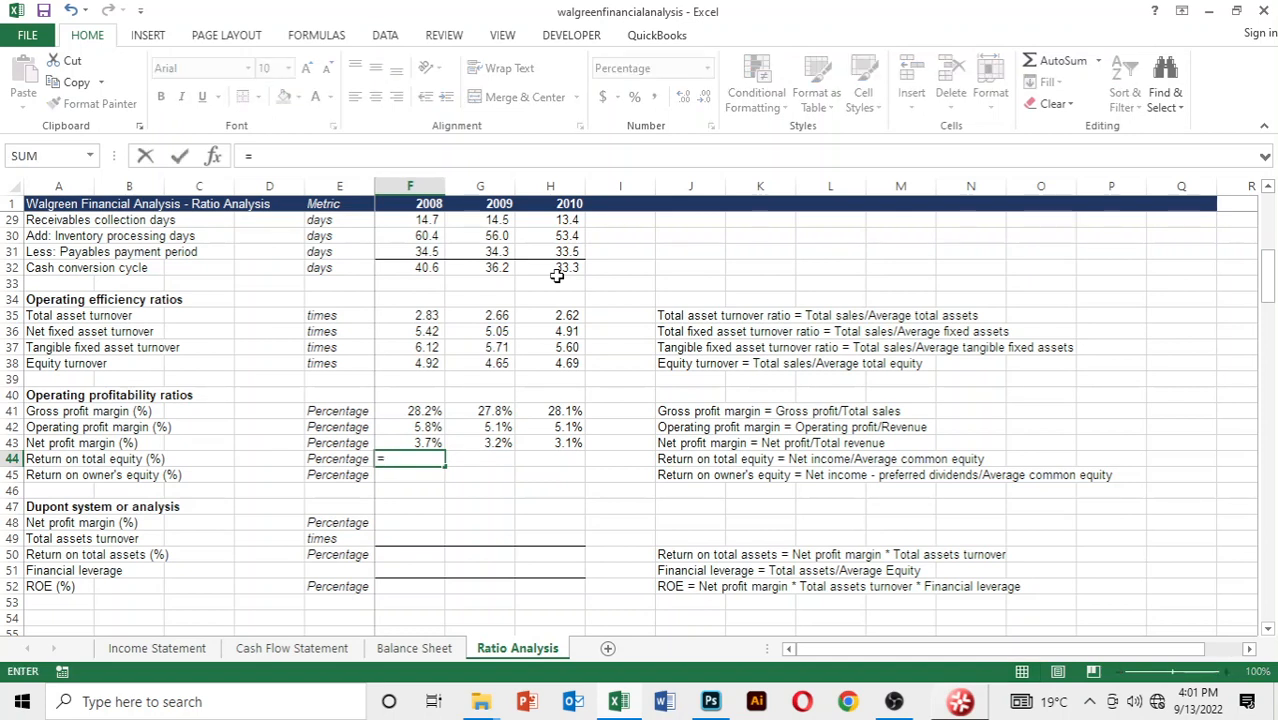
{"action": "key", "text": "ctrl+Page_Up"}
{"action": "key", "text": "ctrl+Page_Up"}
{"action": "key", "text": "ctrl+Page_Up"}
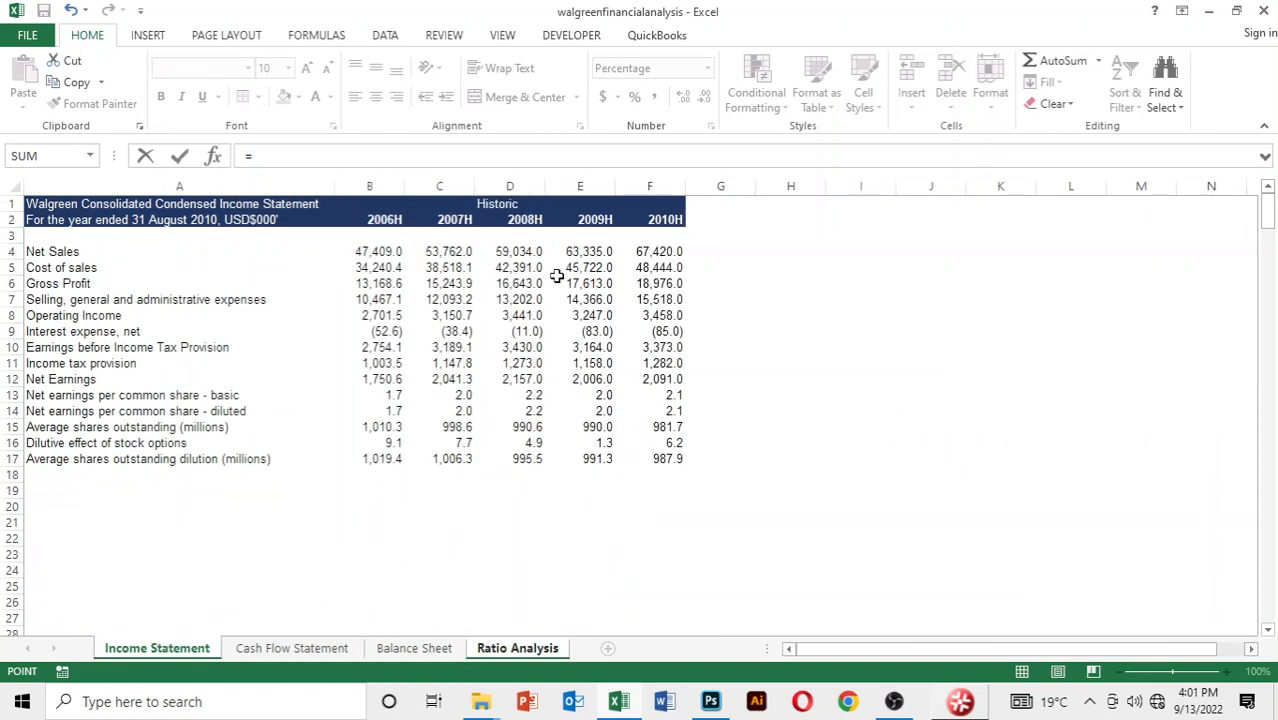
{"action": "key", "text": "Down"}
{"action": "key", "text": "Down"}
{"action": "key", "text": "Down"}
{"action": "key", "text": "Down"}
{"action": "key", "text": "Down"}
{"action": "key", "text": "Down"}
{"action": "key", "text": "Down"}
{"action": "key", "text": "Down"}
{"action": "key", "text": "Down"}
{"action": "key", "text": "Down"}
{"action": "key", "text": "Down"}
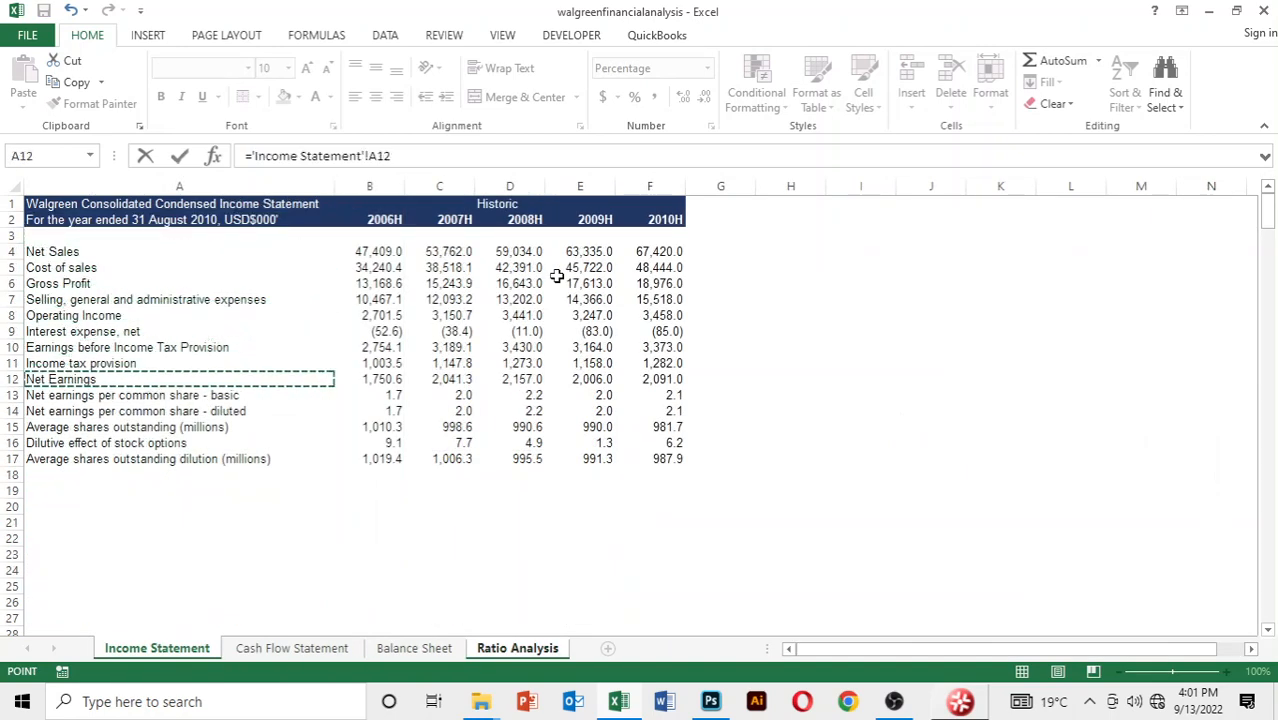
{"action": "key", "text": "Right"}
{"action": "key", "text": "Right"}
{"action": "key", "text": "Right"}
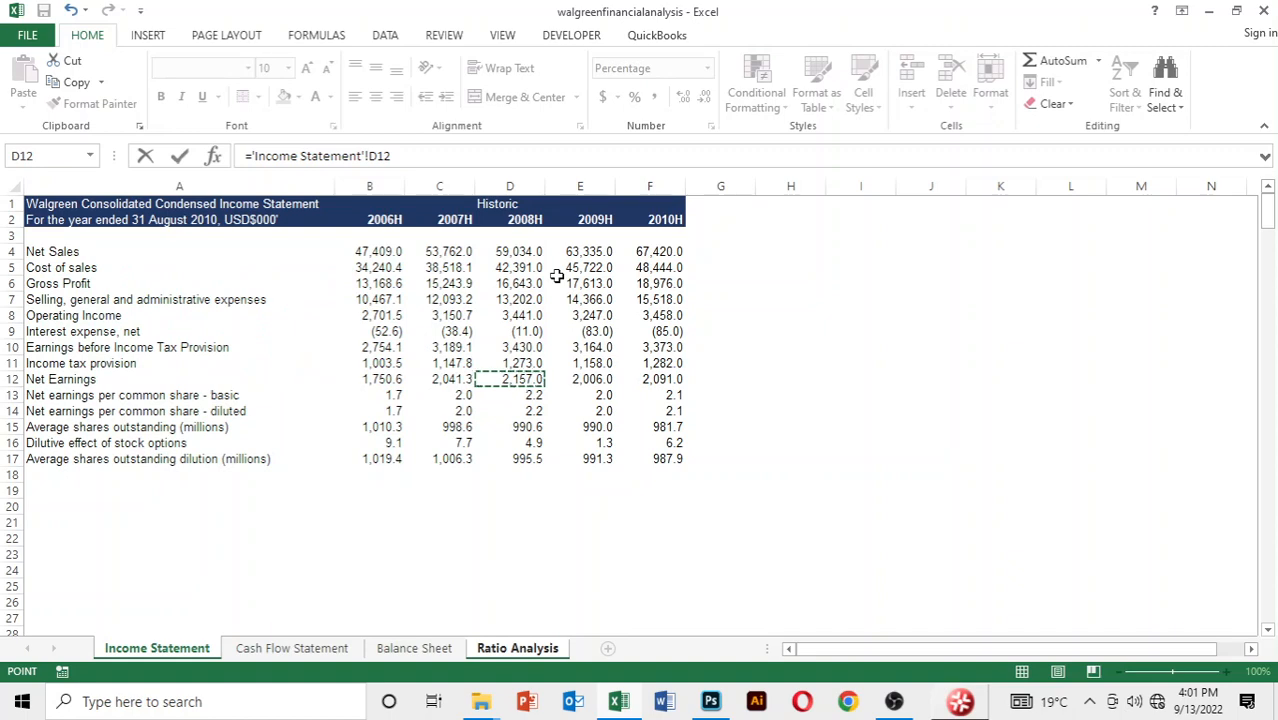
Divide by an AVERAGE function whose first argument is 2007 total shareholder's equity, cell C43 of the Balance Sheet
{"action": "type", "text": "/average("}
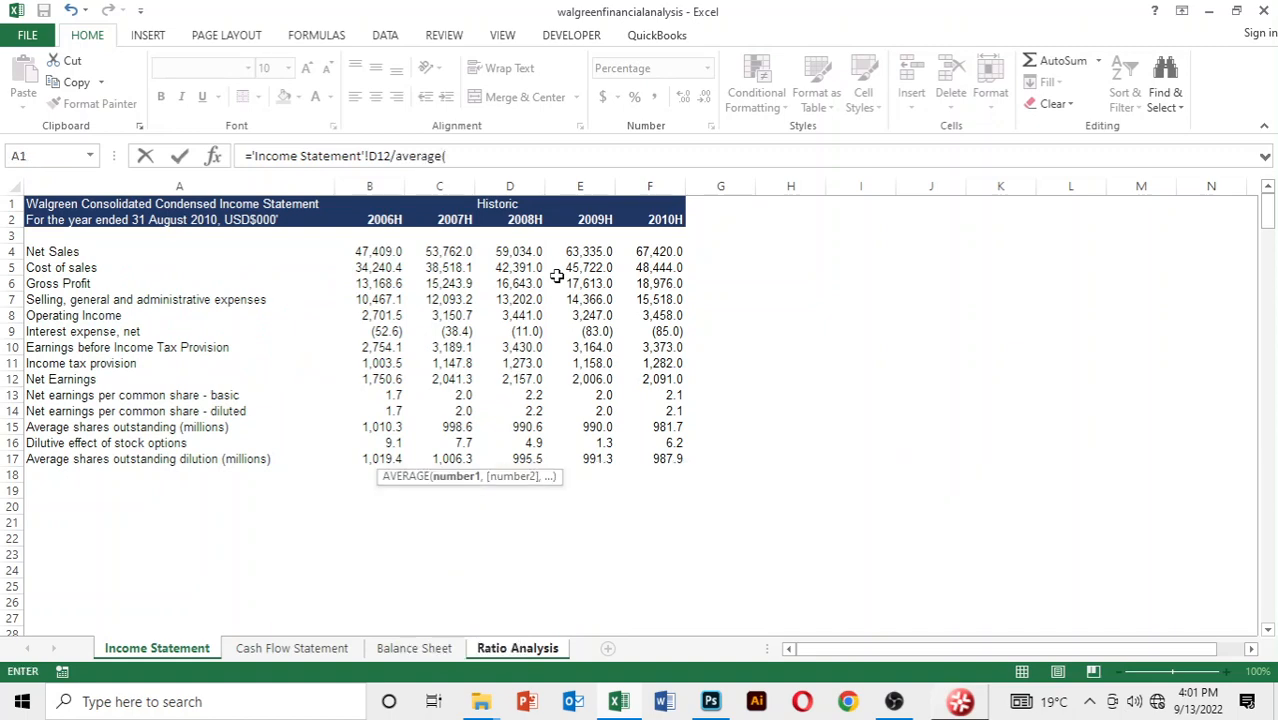
{"action": "key", "text": "ctrl+Page_Down"}
{"action": "key", "text": "ctrl+Page_Down"}
{"action": "key", "text": "Down"}
{"action": "key", "text": "Down"}
{"action": "key", "text": "Down"}
{"action": "key", "text": "Down"}
{"action": "key", "text": "Down"}
{"action": "key", "text": "Down"}
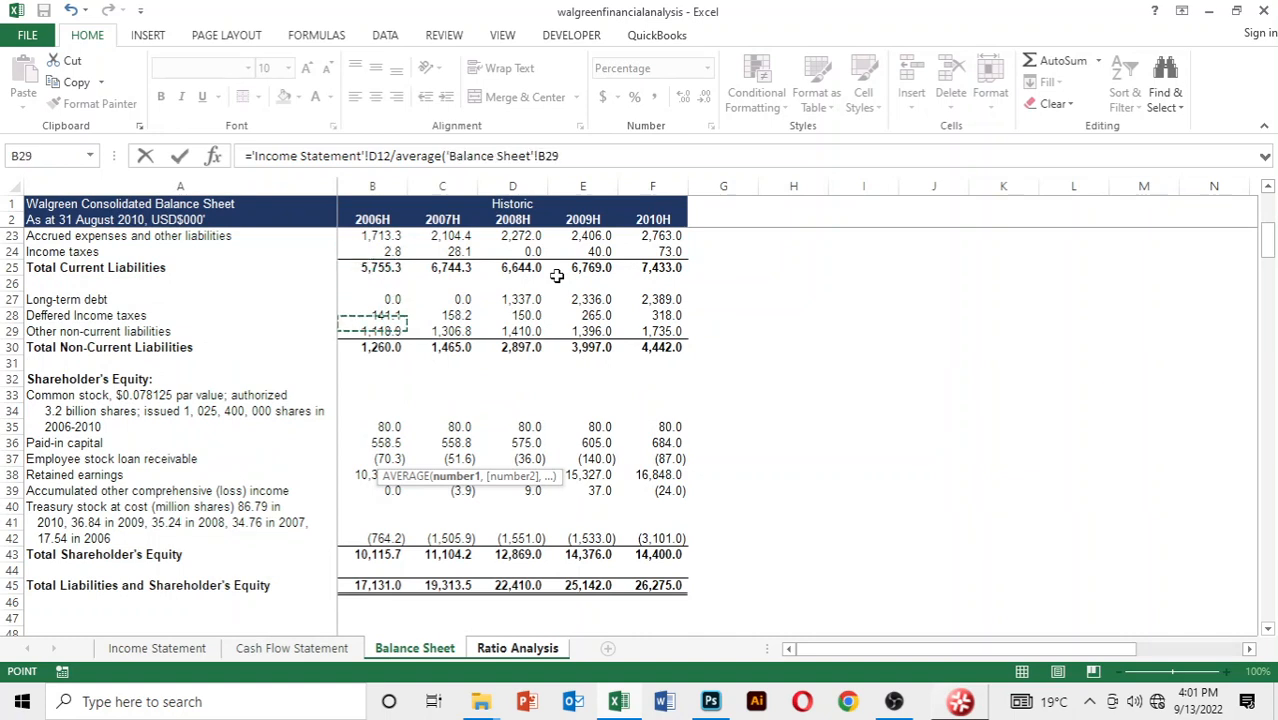
{"action": "key", "text": "Down"}
{"action": "key", "text": "Down"}
{"action": "key", "text": "Down"}
{"action": "key", "text": "Down"}
{"action": "key", "text": "Down"}
{"action": "key", "text": "Down"}
{"action": "key", "text": "Down"}
{"action": "key", "text": "Down"}
{"action": "key", "text": "Down"}
{"action": "key", "text": "Down"}
{"action": "key", "text": "Down"}
{"action": "key", "text": "Down"}
{"action": "key", "text": "Down"}
{"action": "key", "text": "Down"}
{"action": "key", "text": "Down"}
{"action": "key", "text": "Down"}
{"action": "key", "text": "Down"}
{"action": "key", "text": "Right"}
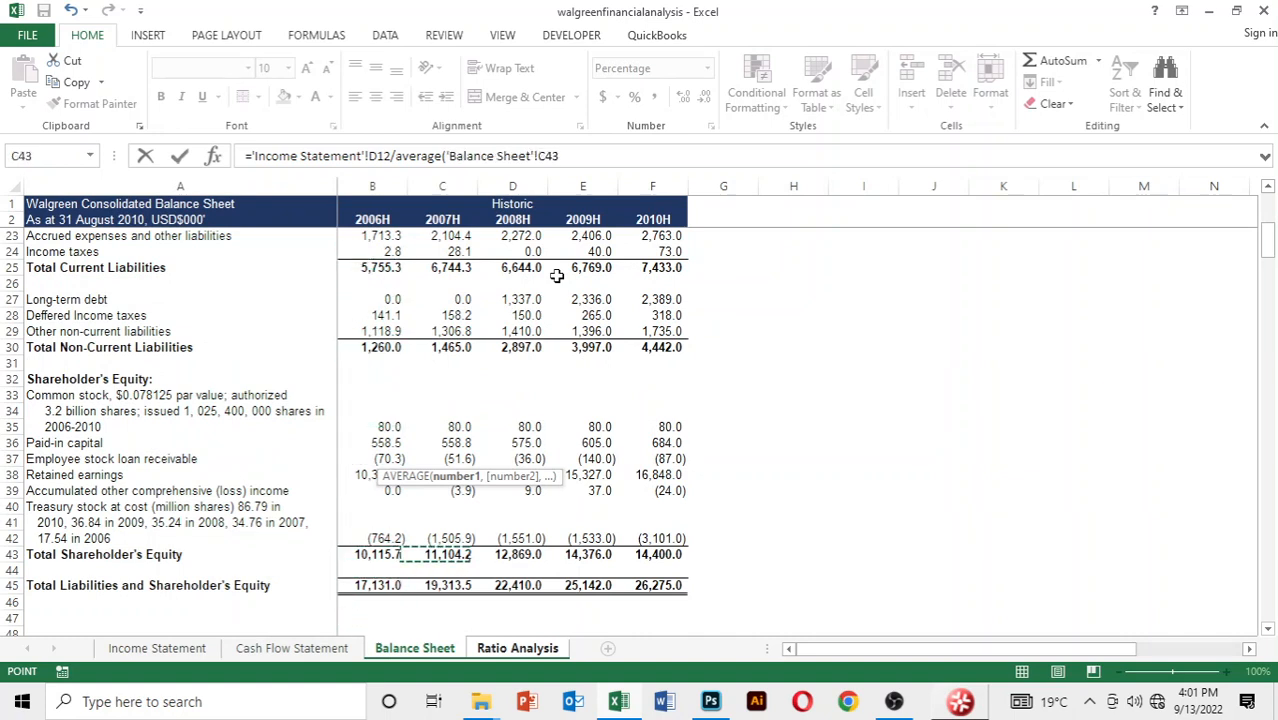
Add 2008 total shareholder's equity, cell D43 of the Balance Sheet, to the average and complete the return on total equity formula
{"action": "type", "text": ","}
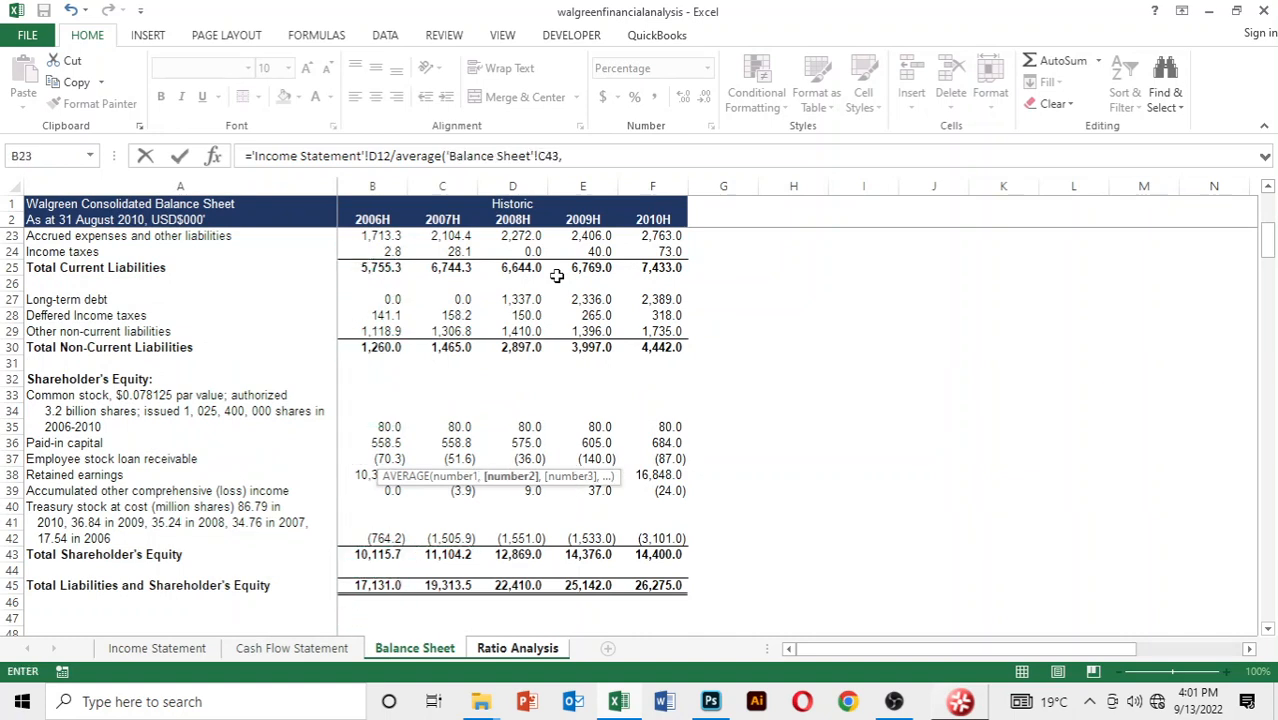
{"action": "key", "text": "Down"}
{"action": "key", "text": "Down"}
{"action": "key", "text": "Down"}
{"action": "key", "text": "Down"}
{"action": "key", "text": "Down"}
{"action": "key", "text": "Down"}
{"action": "key", "text": "Down"}
{"action": "key", "text": "Down"}
{"action": "key", "text": "Down"}
{"action": "key", "text": "Down"}
{"action": "key", "text": "Down"}
{"action": "key", "text": "Down"}
{"action": "key", "text": "Down"}
{"action": "key", "text": "Down"}
{"action": "key", "text": "Down"}
{"action": "key", "text": "Down"}
{"action": "key", "text": "Down"}
{"action": "key", "text": "Down"}
{"action": "key", "text": "Down"}
{"action": "key", "text": "Down"}
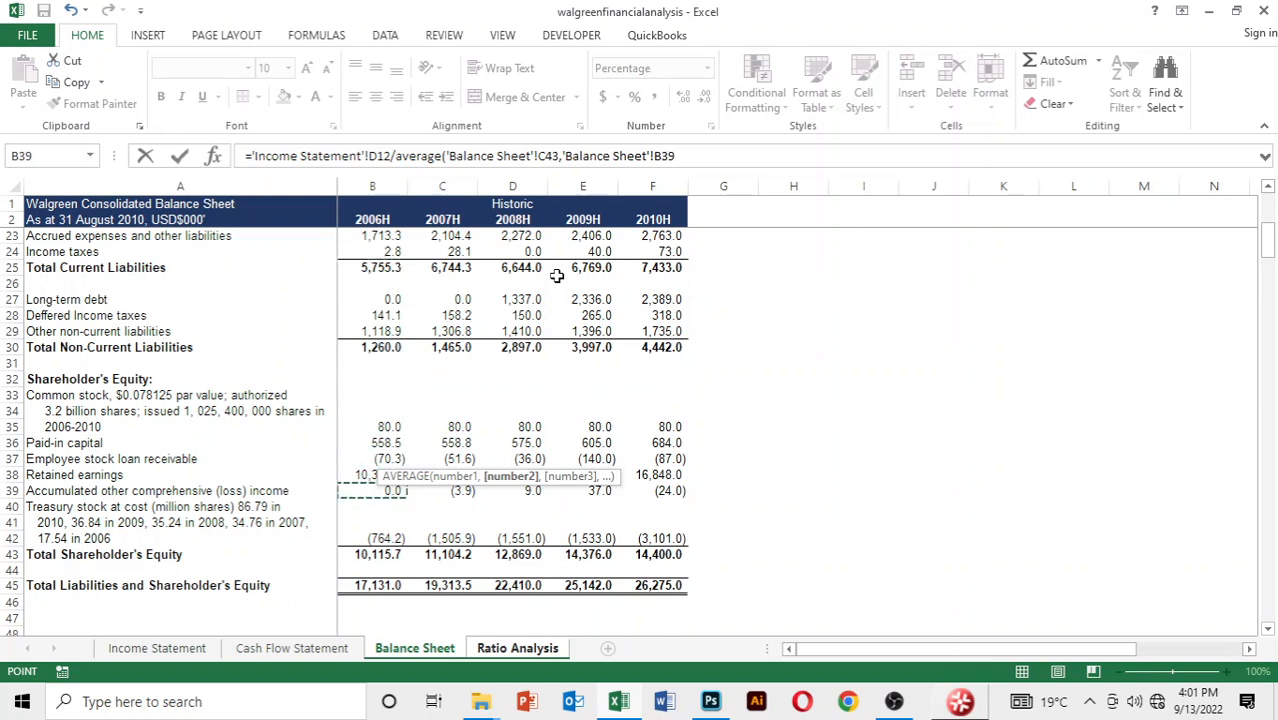
{"action": "key", "text": "Right"}
{"action": "key", "text": "Right"}
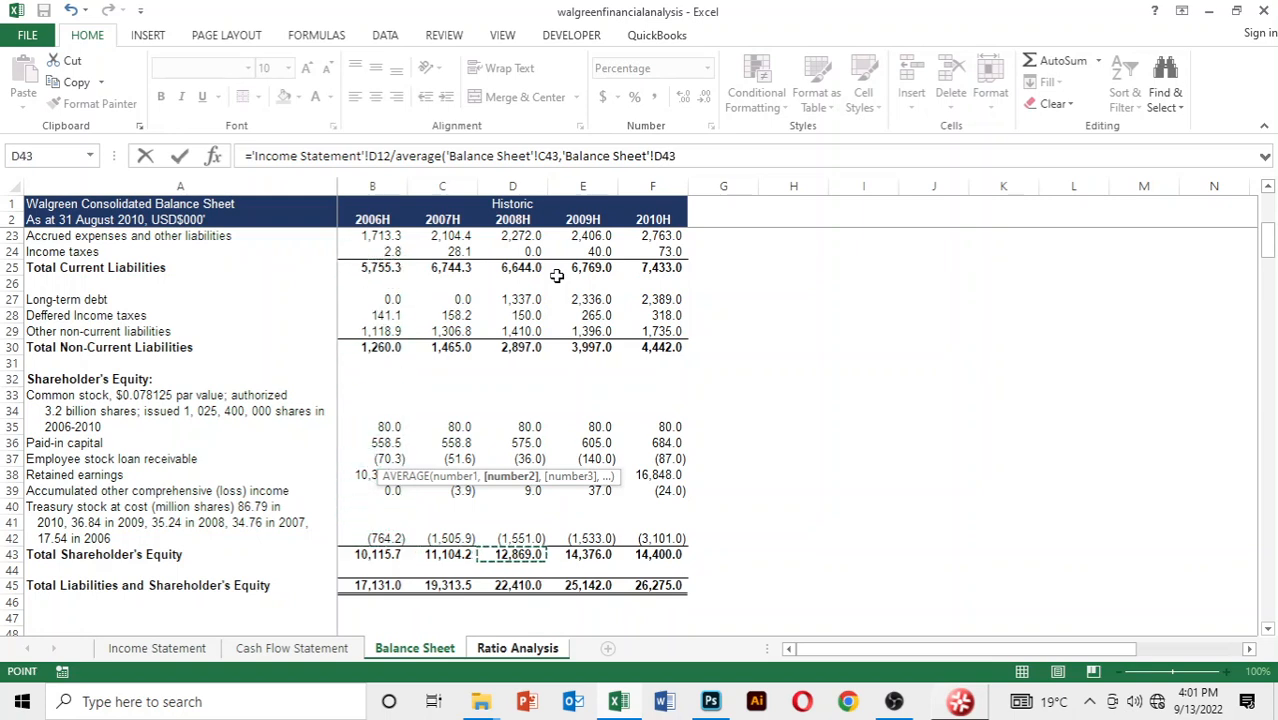
{"action": "type", "text": ")"}
{"action": "key", "text": "Return"}
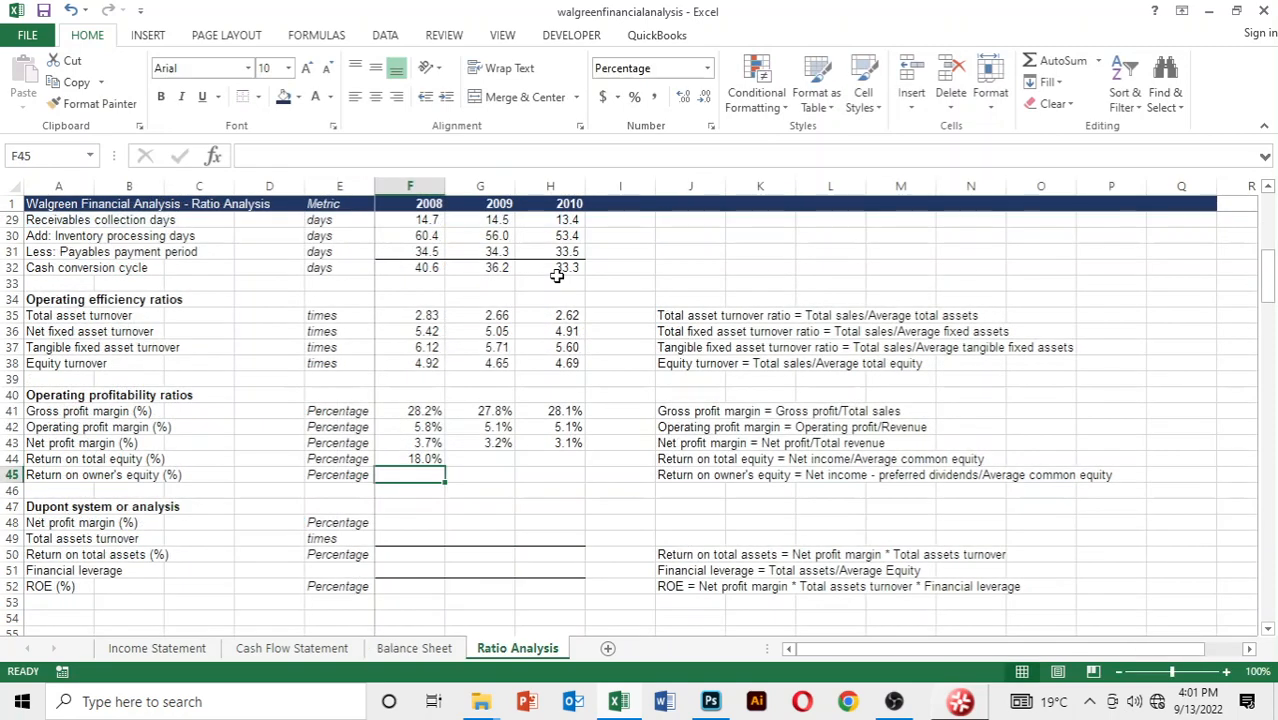
Fill the return on total equity formula from F44 across to 2010
{"action": "key", "text": "Up"}
{"action": "key", "text": "shift+Right"}
{"action": "key", "text": "shift+Right"}
{"action": "key", "text": "ctrl+r"}
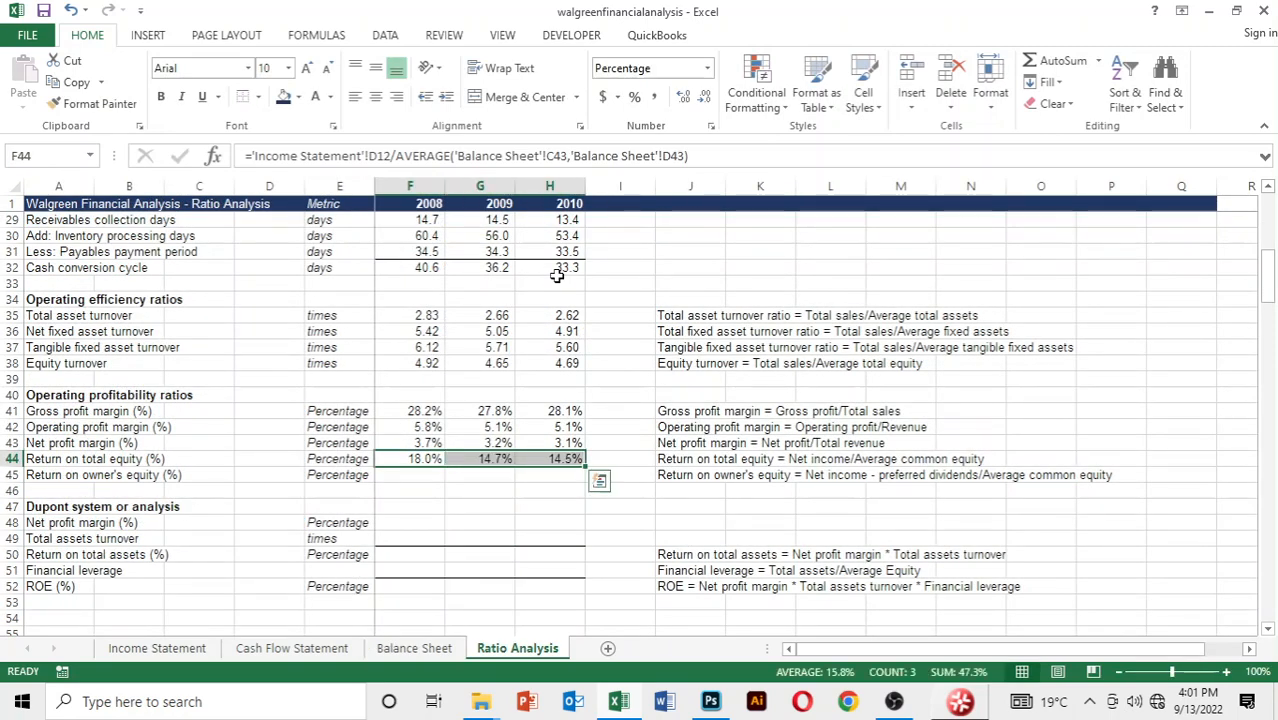
Examine the liabilities and shareholder's equity items on the Balance Sheet for preferred stock relevant to return on owner's equity
{"action": "key", "text": "Down"}
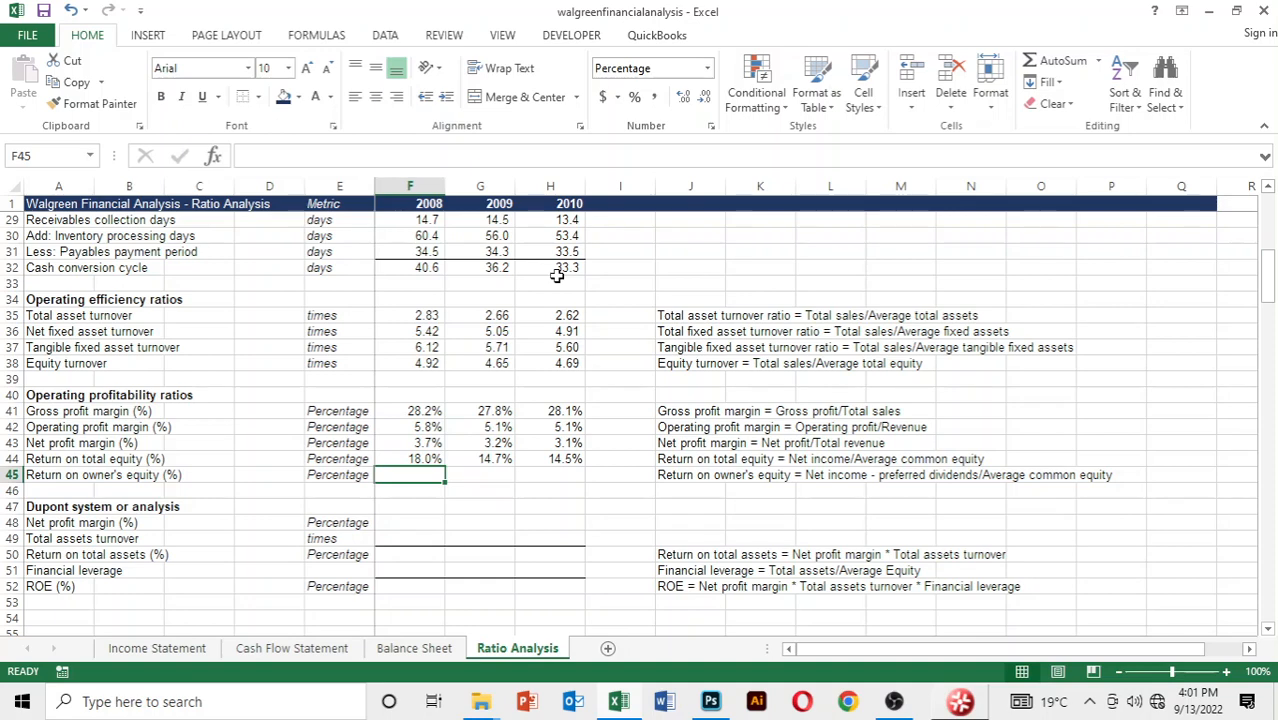
{"action": "key", "text": "ctrl+Page_Up"}
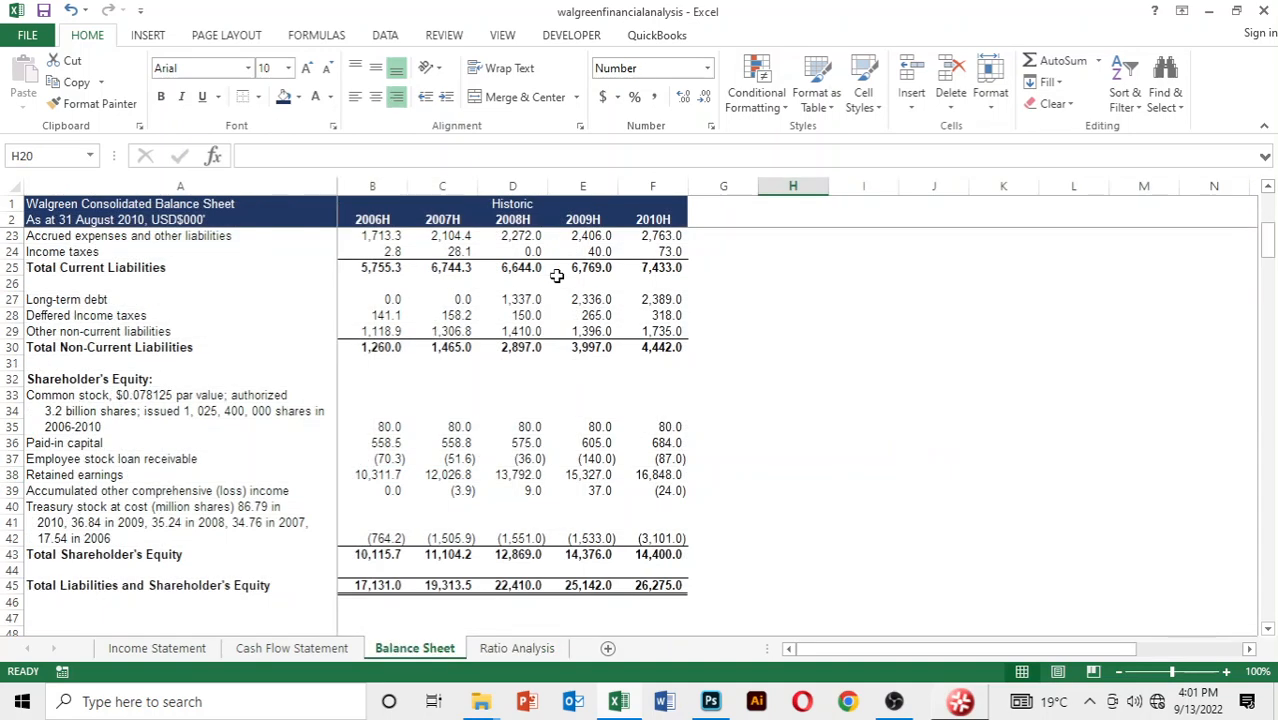
{"action": "key", "text": "Down"}
{"action": "key", "text": "Down"}
{"action": "key", "text": "Down"}
{"action": "key", "text": "Down"}
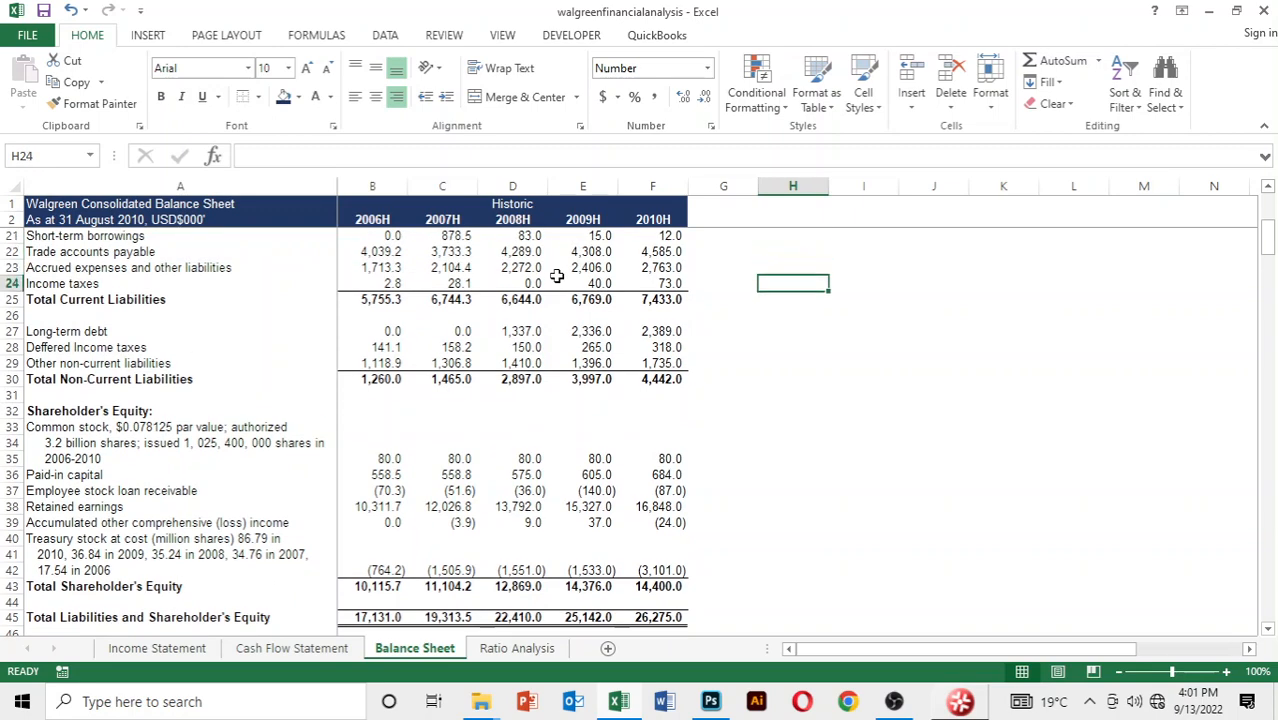
{"action": "key", "text": "Left"}
{"action": "key", "text": "Home"}
{"action": "key", "text": "Down"}
{"action": "key", "text": "Down"}
{"action": "key", "text": "Down"}
{"action": "key", "text": "Down"}
{"action": "key", "text": "Down"}
{"action": "key", "text": "Down"}
{"action": "key", "text": "Down"}
{"action": "key", "text": "Down"}
{"action": "key", "text": "Down"}
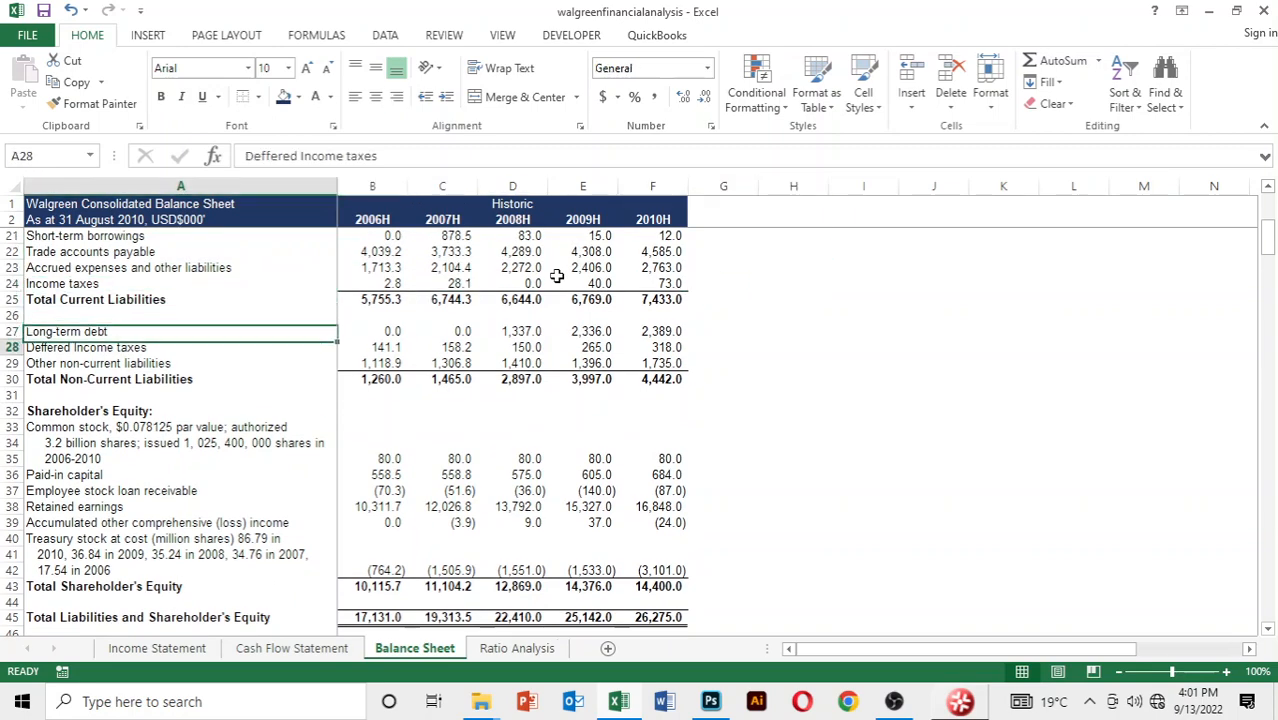
{"action": "key", "text": "Down"}
{"action": "key", "text": "Down"}
{"action": "key", "text": "Down"}
{"action": "key", "text": "Down"}
{"action": "key", "text": "Down"}
{"action": "key", "text": "Down"}
{"action": "key", "text": "Down"}
{"action": "key", "text": "Down"}
{"action": "key", "text": "Down"}
{"action": "key", "text": "Down"}
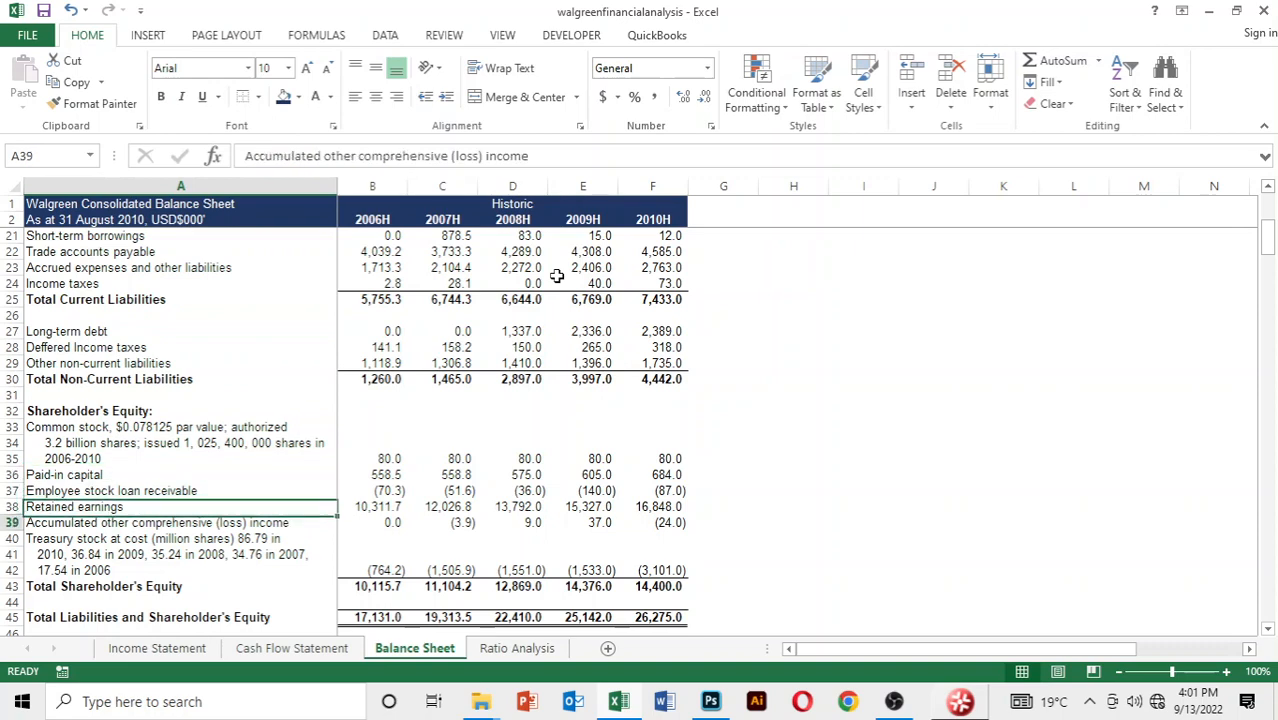
{"action": "key", "text": "Up"}
{"action": "key", "text": "Up"}
{"action": "key", "text": "Up"}
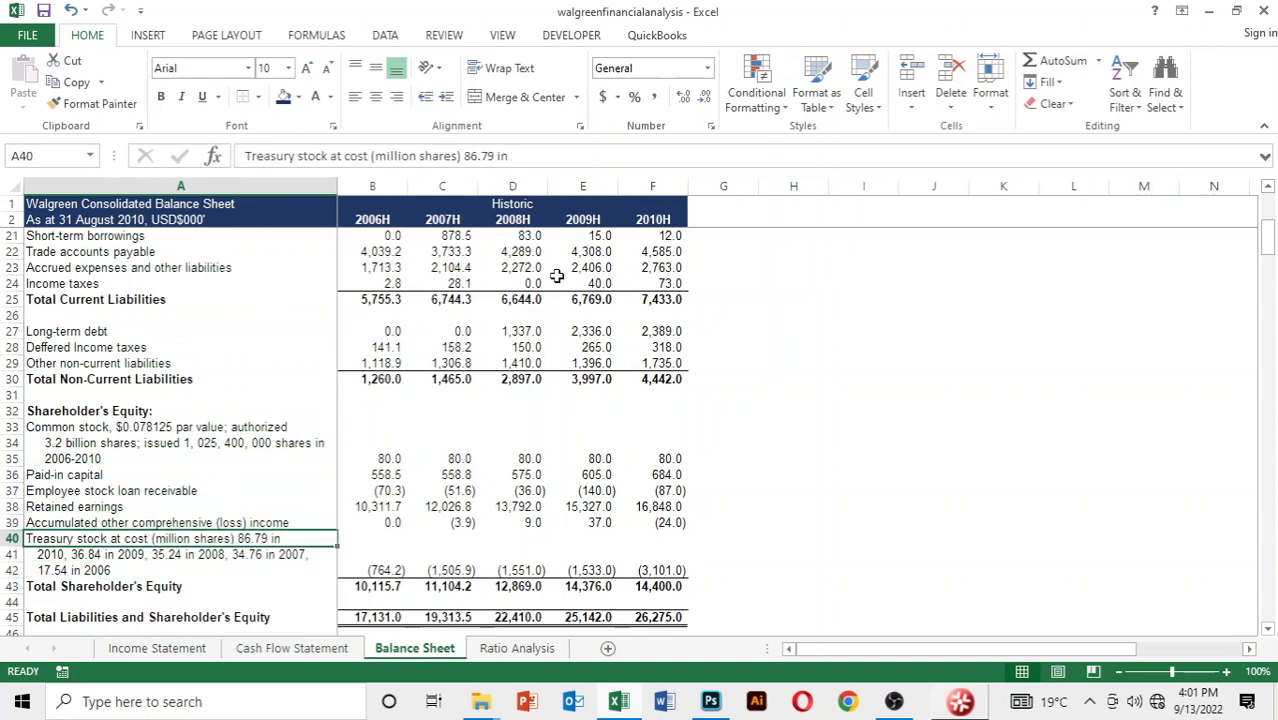
{"action": "key", "text": "ctrl+Page_Down"}
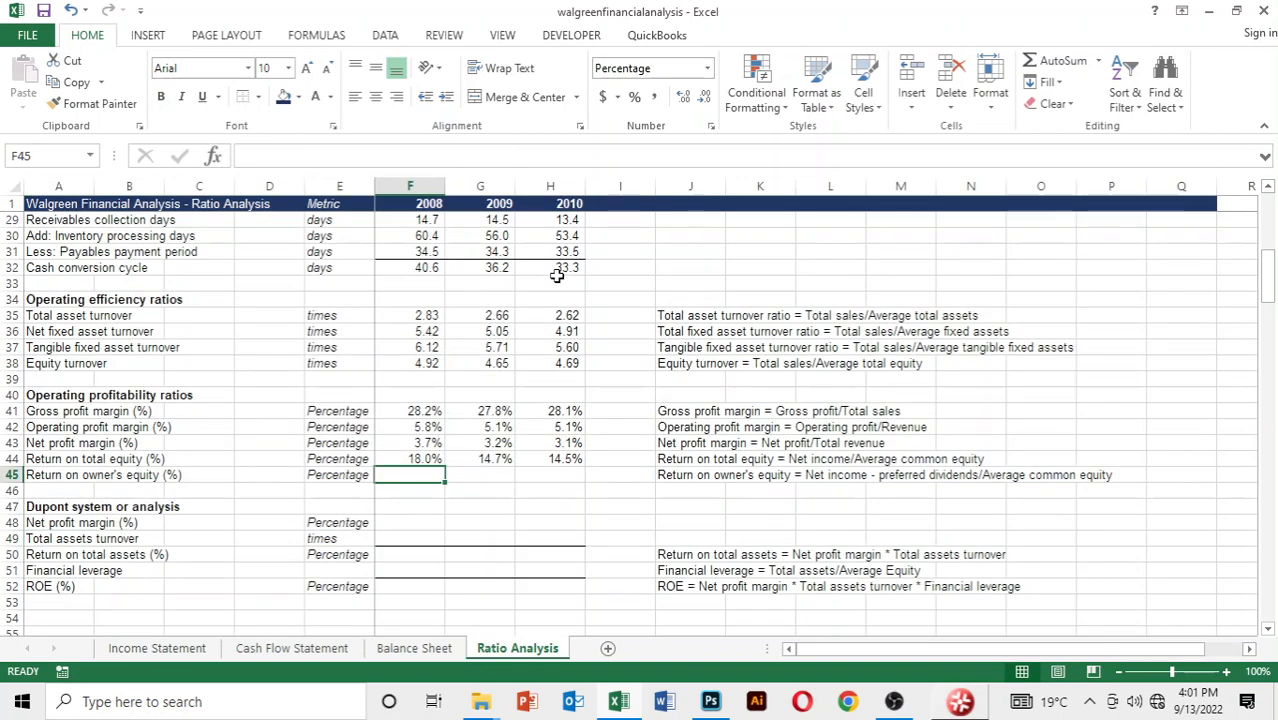
Start the 2008 return on owner's equity formula in F45 with 2008 net earnings, cell D12 of the Income Statement
{"action": "type", "text": "="}
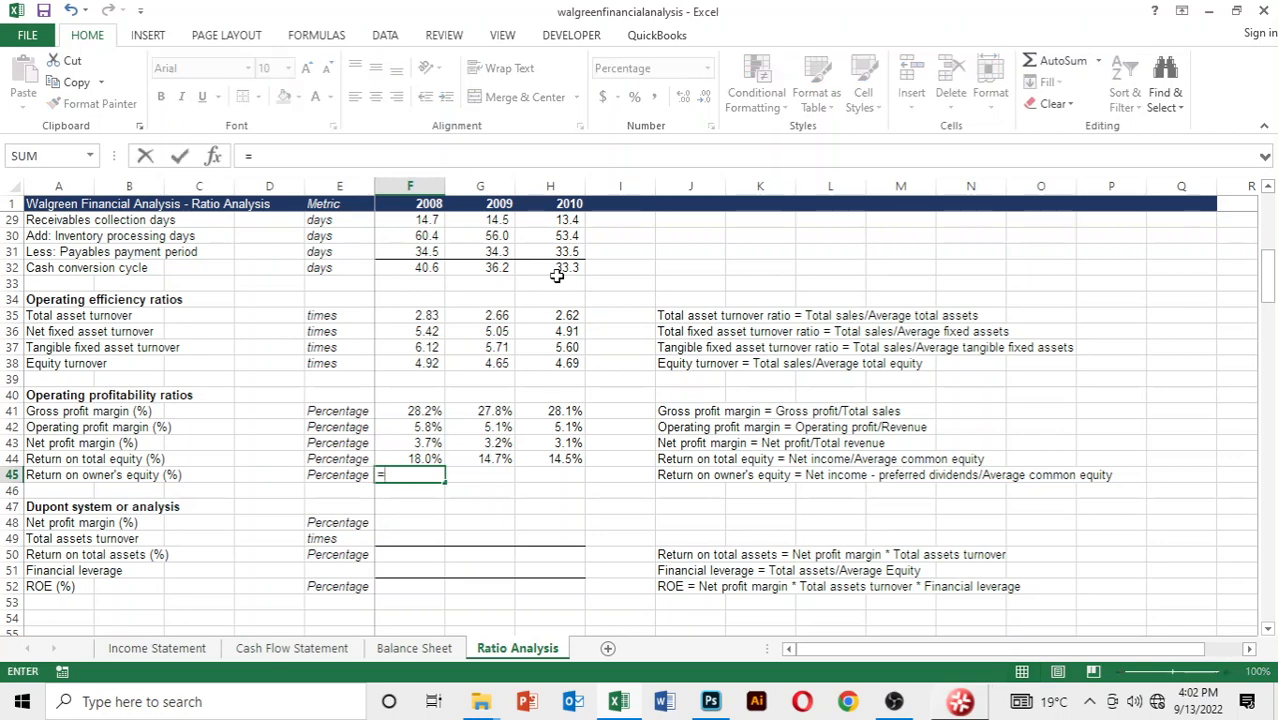
{"action": "key", "text": "ctrl+Page_Up"}
{"action": "key", "text": "ctrl+Page_Up"}
{"action": "key", "text": "ctrl+Page_Up"}
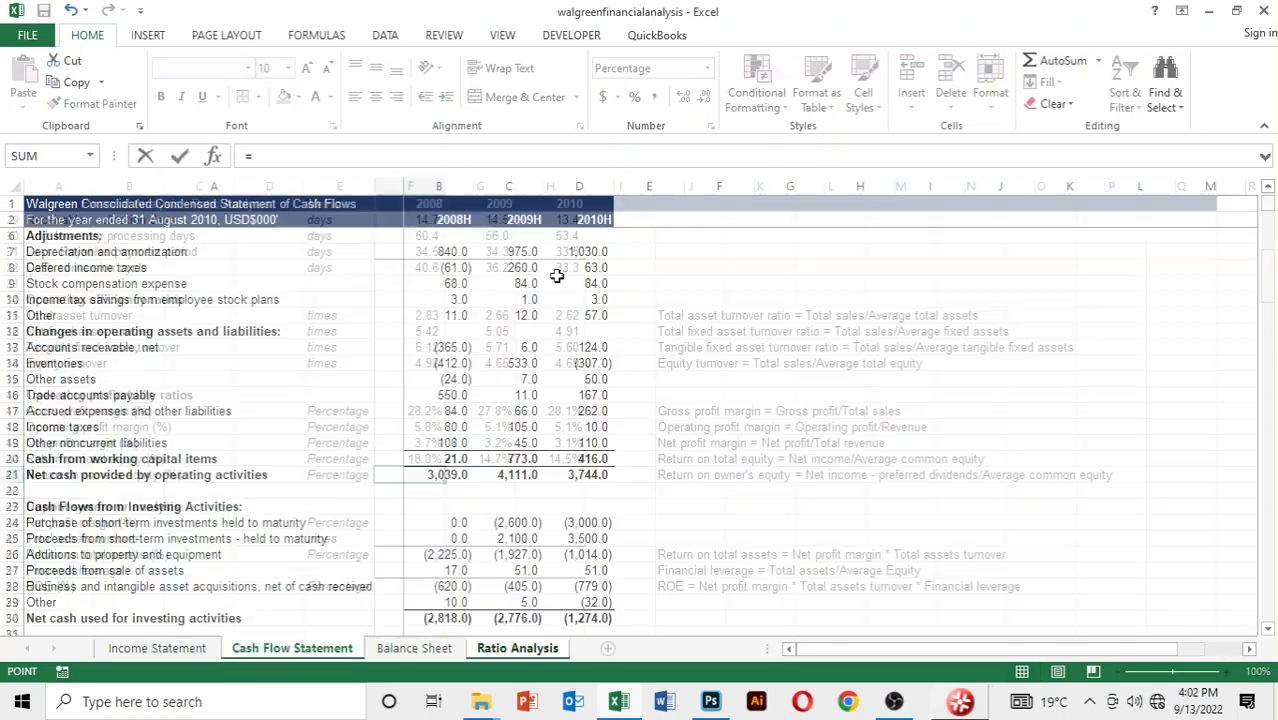
{"action": "key", "text": "Down"}
{"action": "key", "text": "Down"}
{"action": "key", "text": "Down"}
{"action": "key", "text": "Down"}
{"action": "key", "text": "Down"}
{"action": "key", "text": "Down"}
{"action": "key", "text": "Down"}
{"action": "key", "text": "Down"}
{"action": "key", "text": "Down"}
{"action": "key", "text": "Down"}
{"action": "key", "text": "Down"}
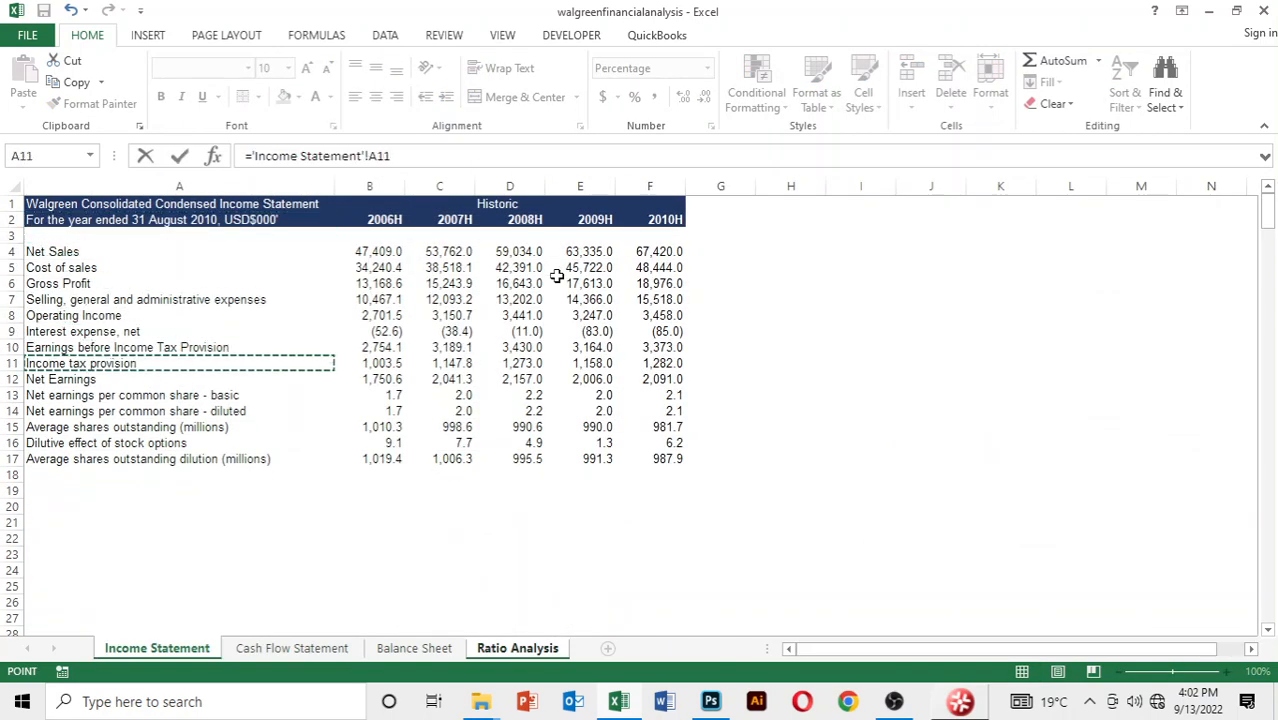
{"action": "key", "text": "Right"}
{"action": "key", "text": "Right"}
{"action": "key", "text": "Right"}
Divide the owner's equity formula by an AVERAGE function starting with 2007 total shareholder's equity, cell C43 of the Balance Sheet
{"action": "type", "text": "/"}
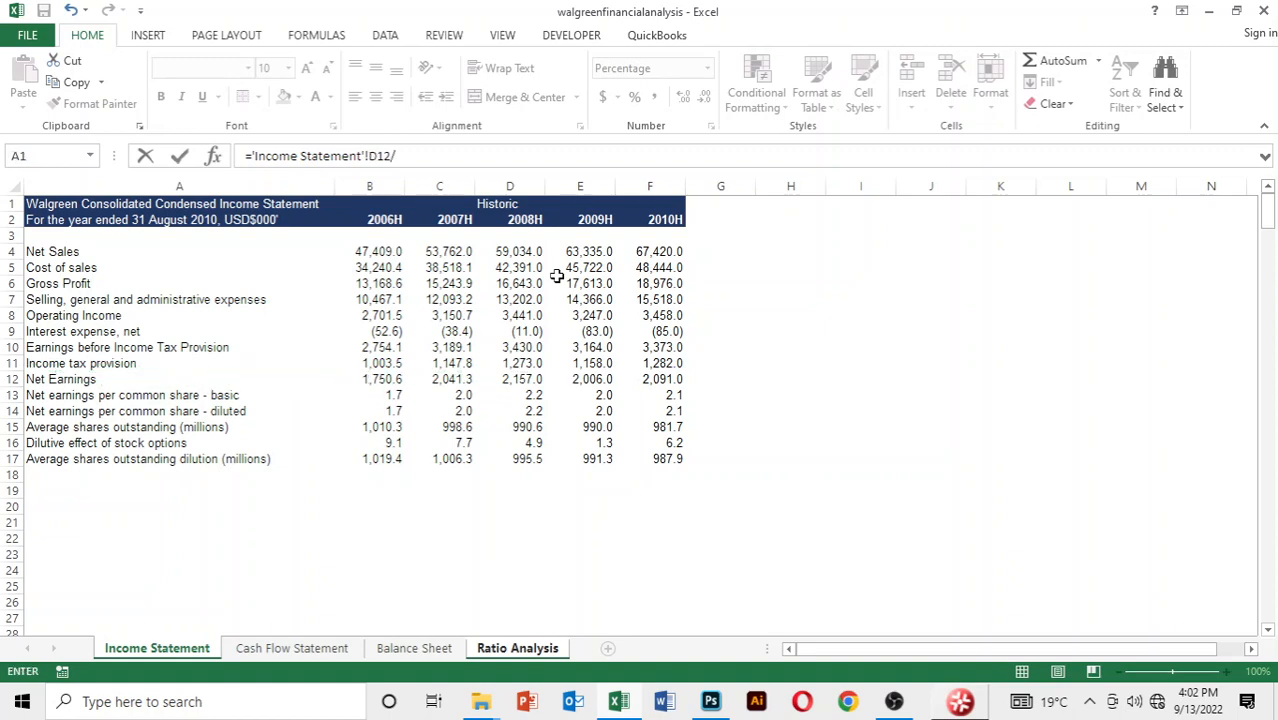
{"action": "type", "text": "average("}
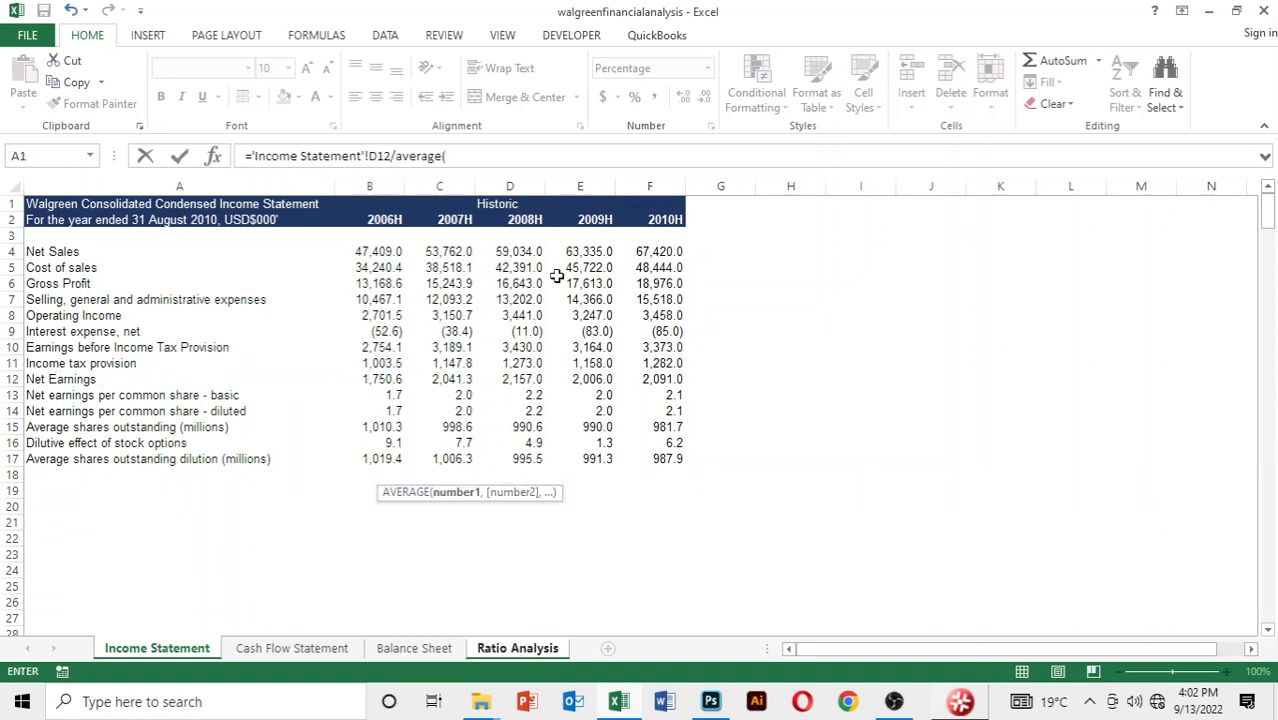
{"action": "key", "text": "ctrl+Page_Down"}
{"action": "key", "text": "ctrl+Page_Down"}
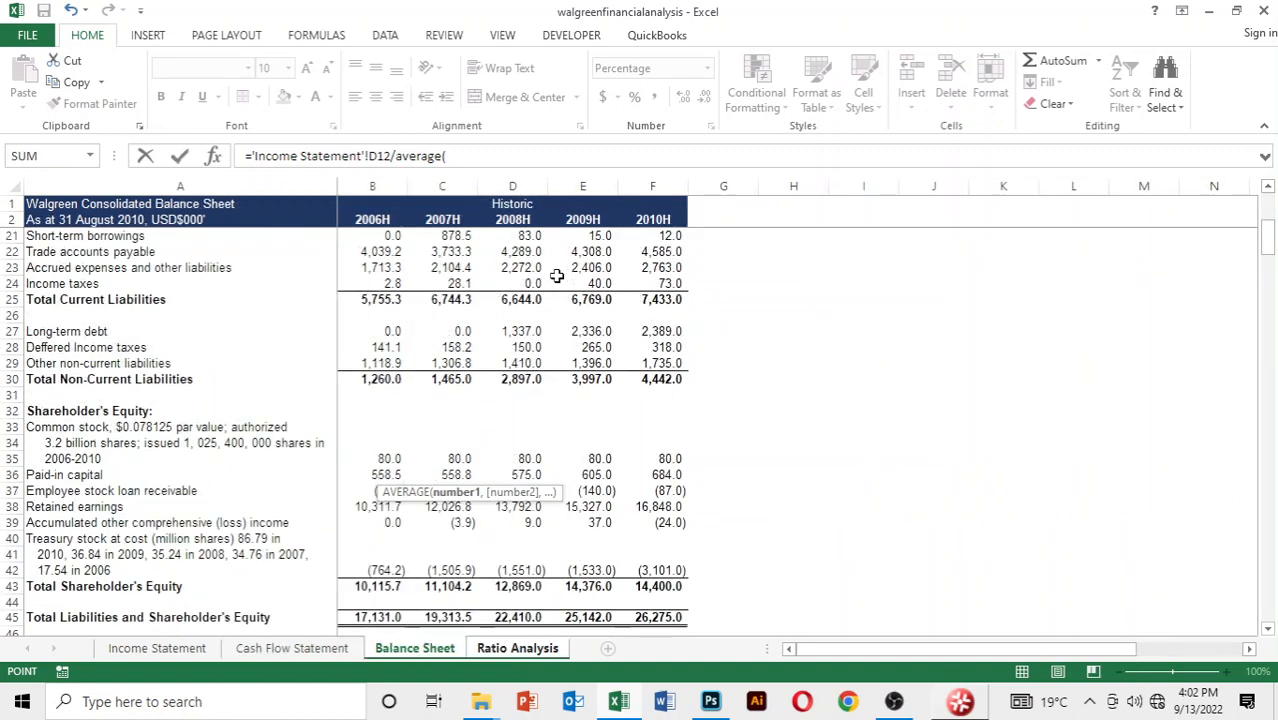
{"action": "key", "text": "Down"}
{"action": "key", "text": "Down"}
{"action": "key", "text": "Down"}
{"action": "key", "text": "Down"}
{"action": "key", "text": "Down"}
{"action": "key", "text": "Down"}
{"action": "key", "text": "Down"}
{"action": "key", "text": "Down"}
{"action": "key", "text": "Down"}
{"action": "key", "text": "Down"}
{"action": "key", "text": "Down"}
{"action": "key", "text": "Down"}
{"action": "key", "text": "Down"}
{"action": "key", "text": "Down"}
{"action": "key", "text": "Down"}
{"action": "key", "text": "Down"}
{"action": "key", "text": "Down"}
{"action": "key", "text": "Down"}
{"action": "key", "text": "Down"}
{"action": "key", "text": "Down"}
{"action": "key", "text": "Down"}
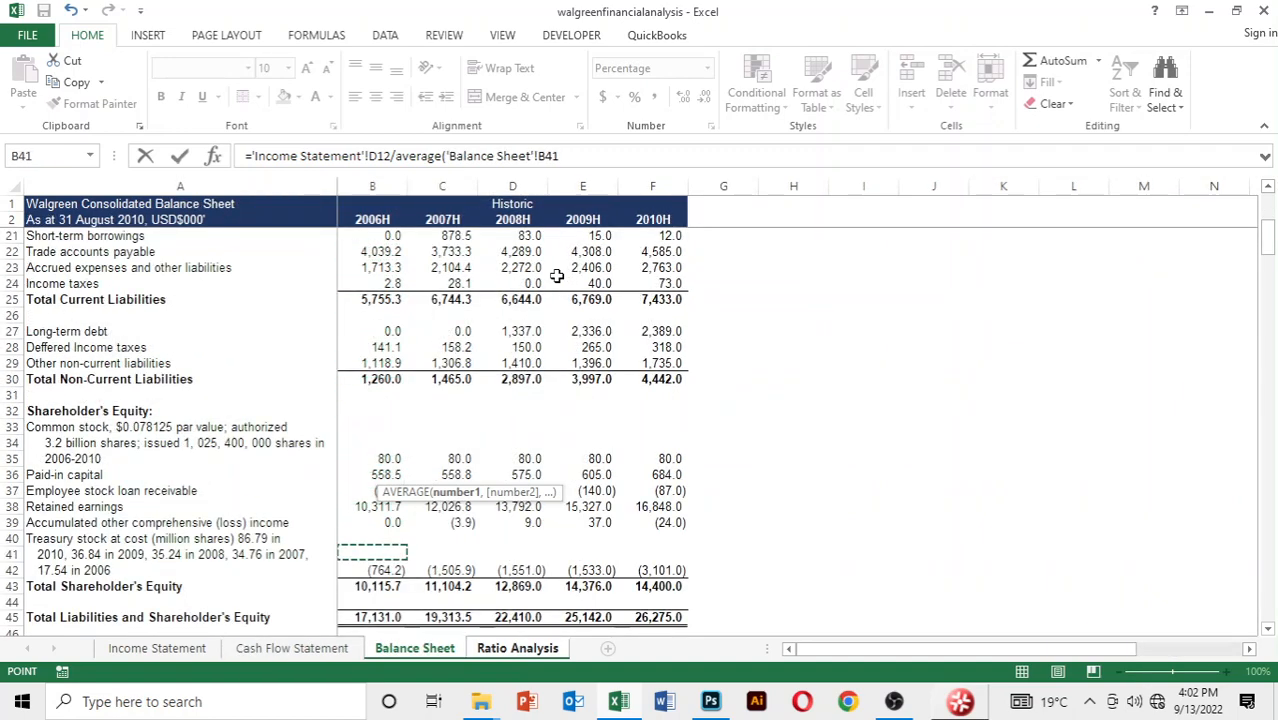
{"action": "key", "text": "Right"}
{"action": "type", "text": ","}
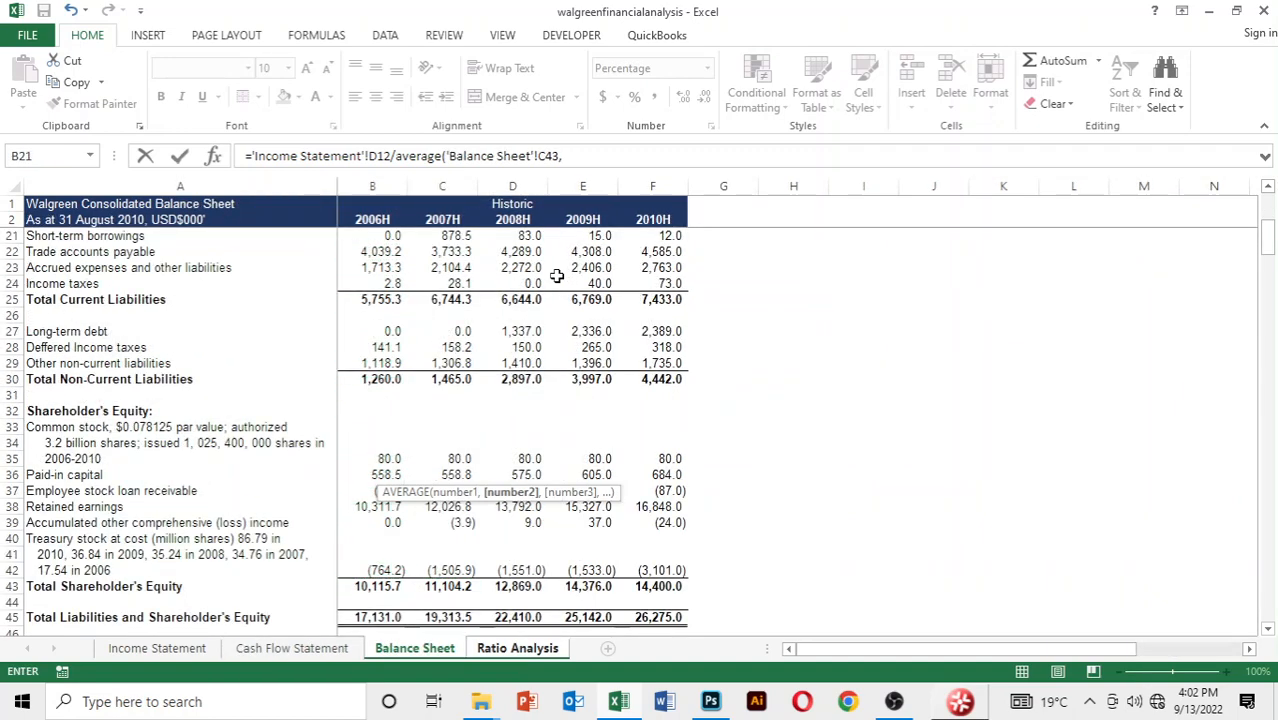
Add 2008 total shareholder's equity, cell D43 of the Balance Sheet, to the average and complete the return on owner's equity formula
{"action": "key", "text": "Down"}
{"action": "key", "text": "Down"}
{"action": "key", "text": "Down"}
{"action": "key", "text": "Down"}
{"action": "key", "text": "Down"}
{"action": "key", "text": "Down"}
{"action": "key", "text": "Down"}
{"action": "key", "text": "Down"}
{"action": "key", "text": "Down"}
{"action": "key", "text": "Down"}
{"action": "key", "text": "Down"}
{"action": "key", "text": "Down"}
{"action": "key", "text": "Down"}
{"action": "key", "text": "Down"}
{"action": "key", "text": "Down"}
{"action": "key", "text": "Down"}
{"action": "key", "text": "Down"}
{"action": "key", "text": "Down"}
{"action": "key", "text": "Down"}
{"action": "key", "text": "Down"}
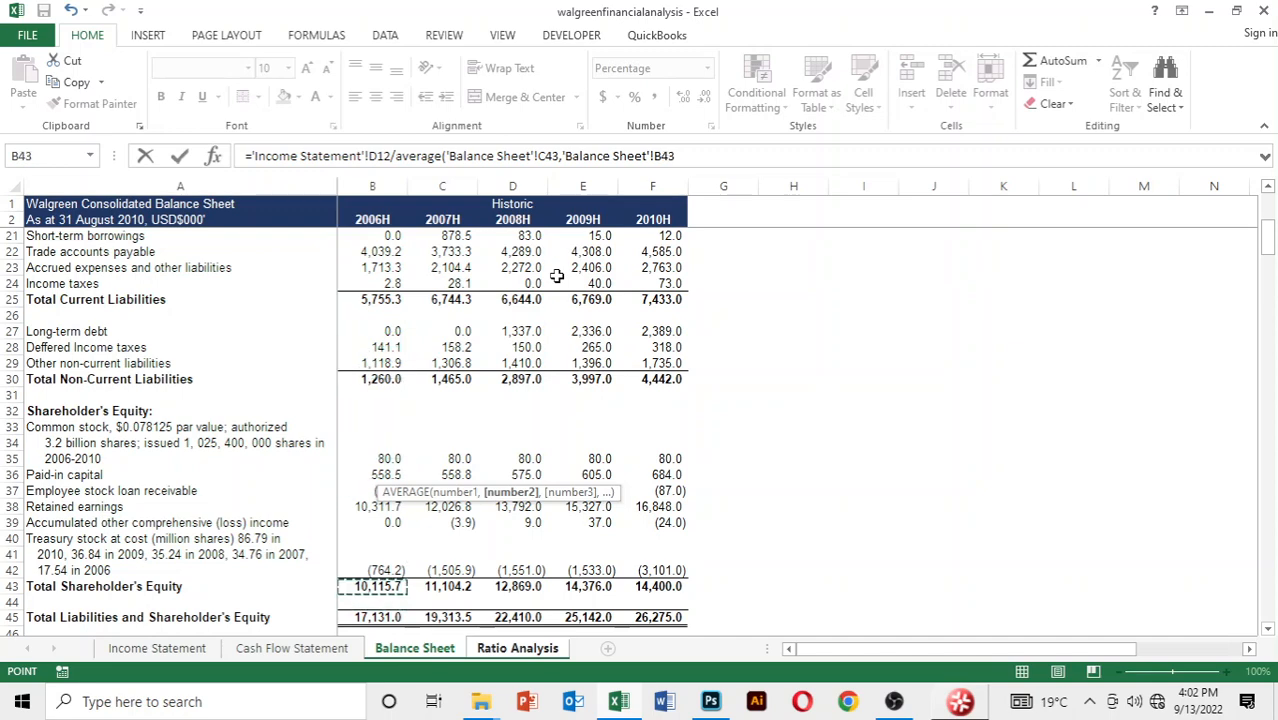
{"action": "key", "text": "Right"}
{"action": "key", "text": "Right"}
{"action": "type", "text": ")"}
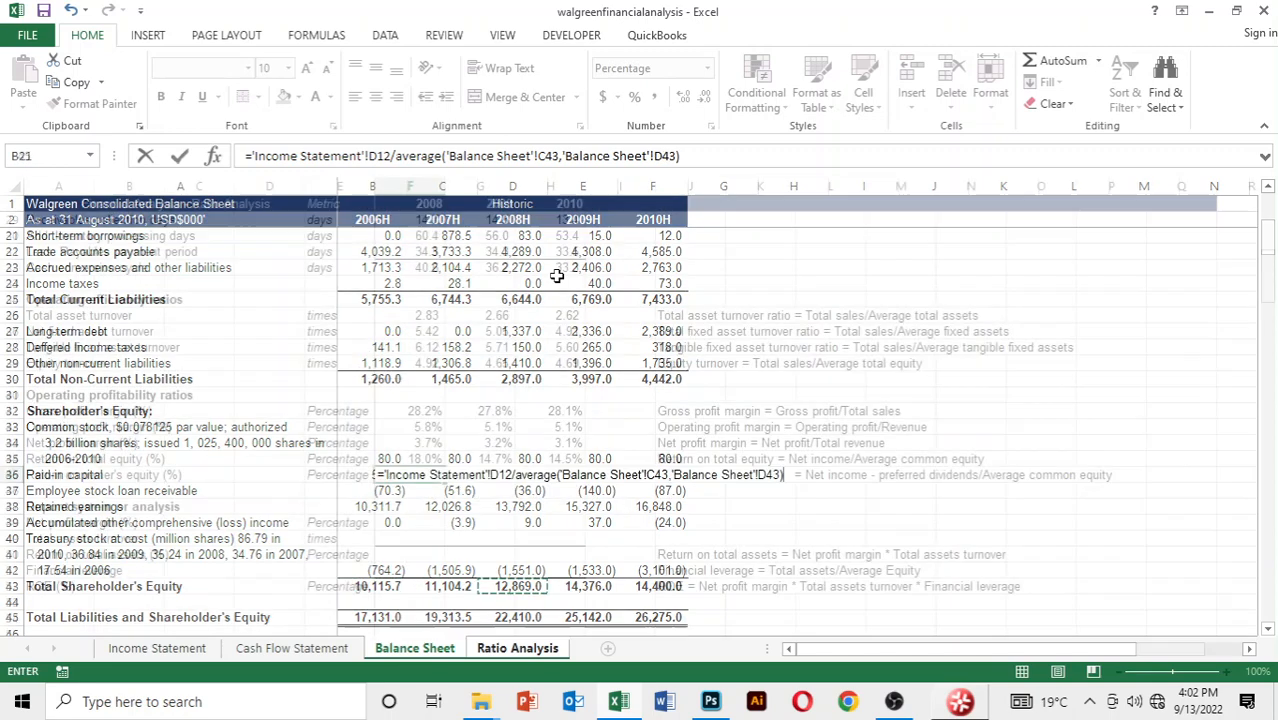
{"action": "key", "text": "Return"}
Fill the return on owner's equity formula from F45 across to 2010
{"action": "key", "text": "Up"}
{"action": "key", "text": "shift+Right"}
{"action": "key", "text": "shift+Right"}
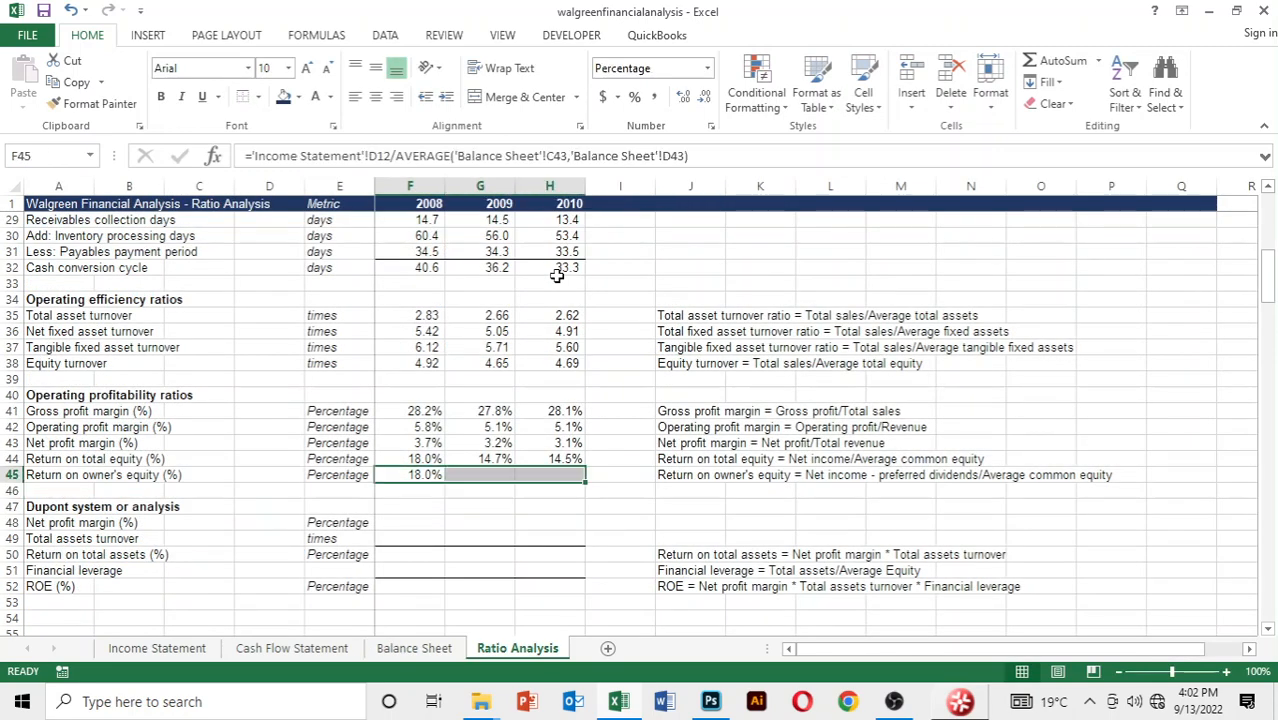
{"action": "key", "text": "ctrl+r"}
{"action": "key", "text": "Down"}
{"action": "key", "text": "Down"}
{"action": "key", "text": "Down"}
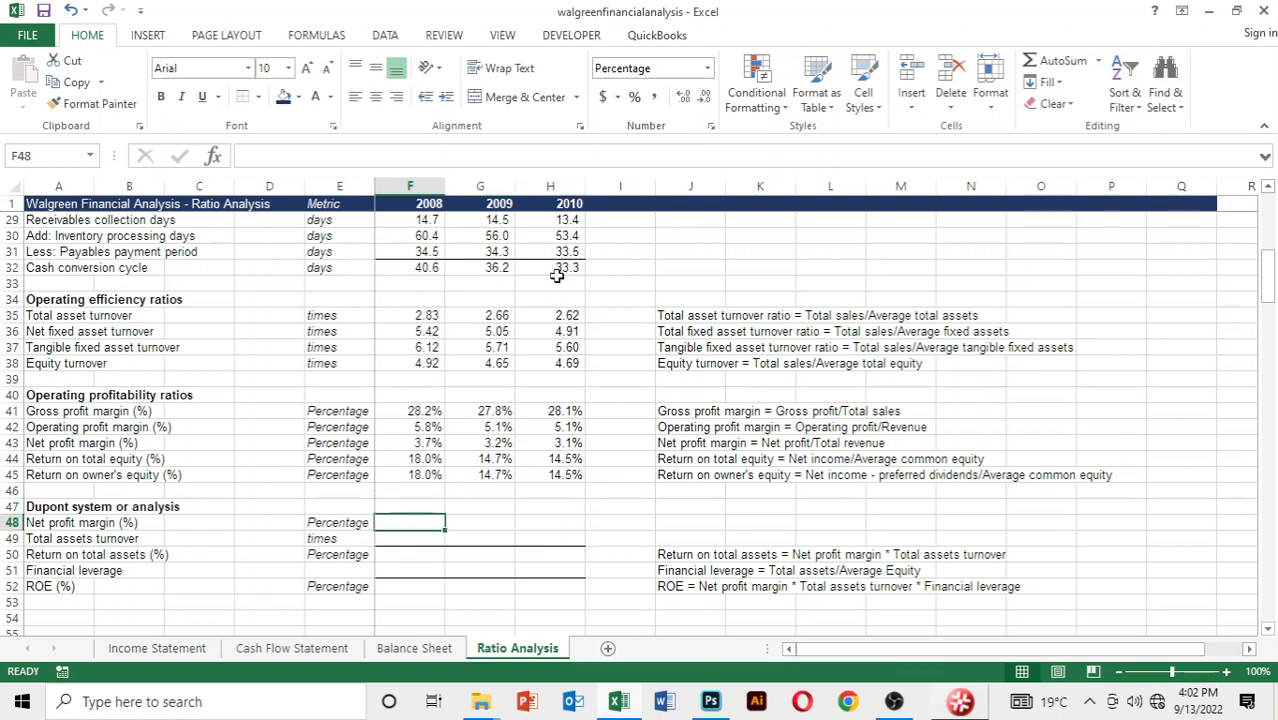
{"action": "type", "text": "="}
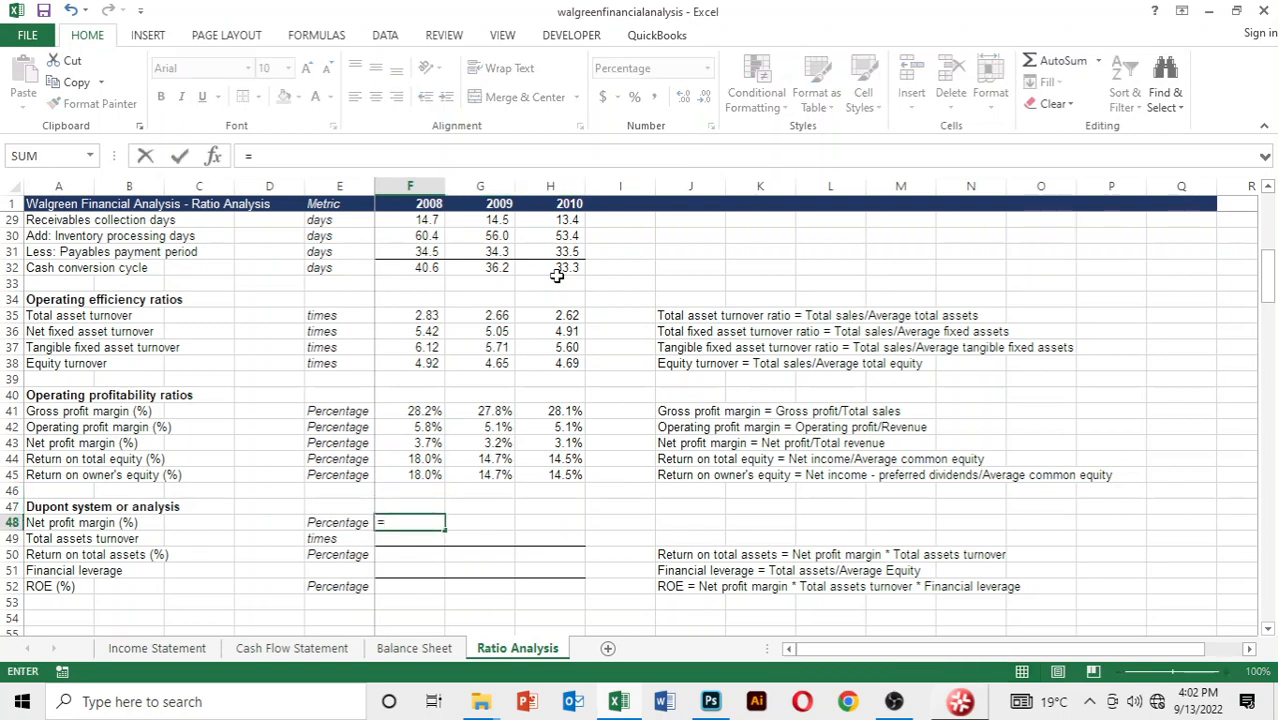
{"action": "key", "text": "Up"}
{"action": "key", "text": "Up"}
{"action": "key", "text": "Up"}
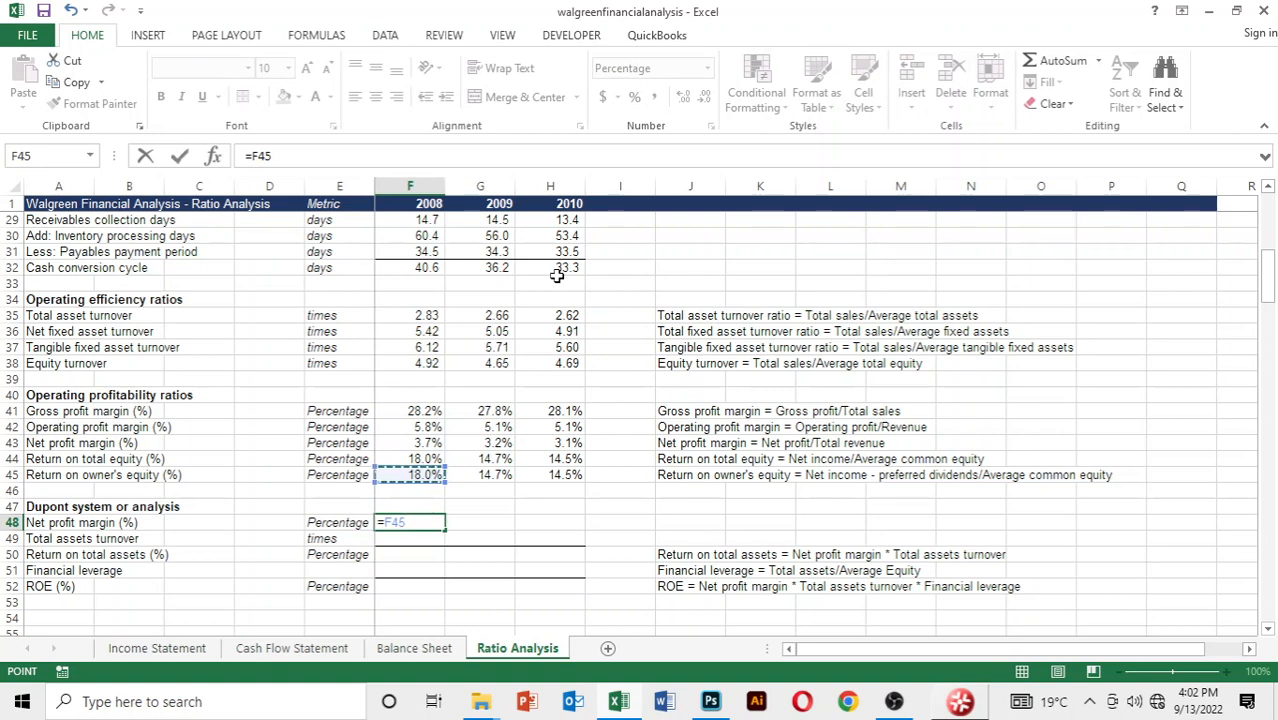
{"action": "key", "text": "BackSpace"}
{"action": "key", "text": "Escape"}
{"action": "key", "text": "Down"}
{"action": "key", "text": "Down"}
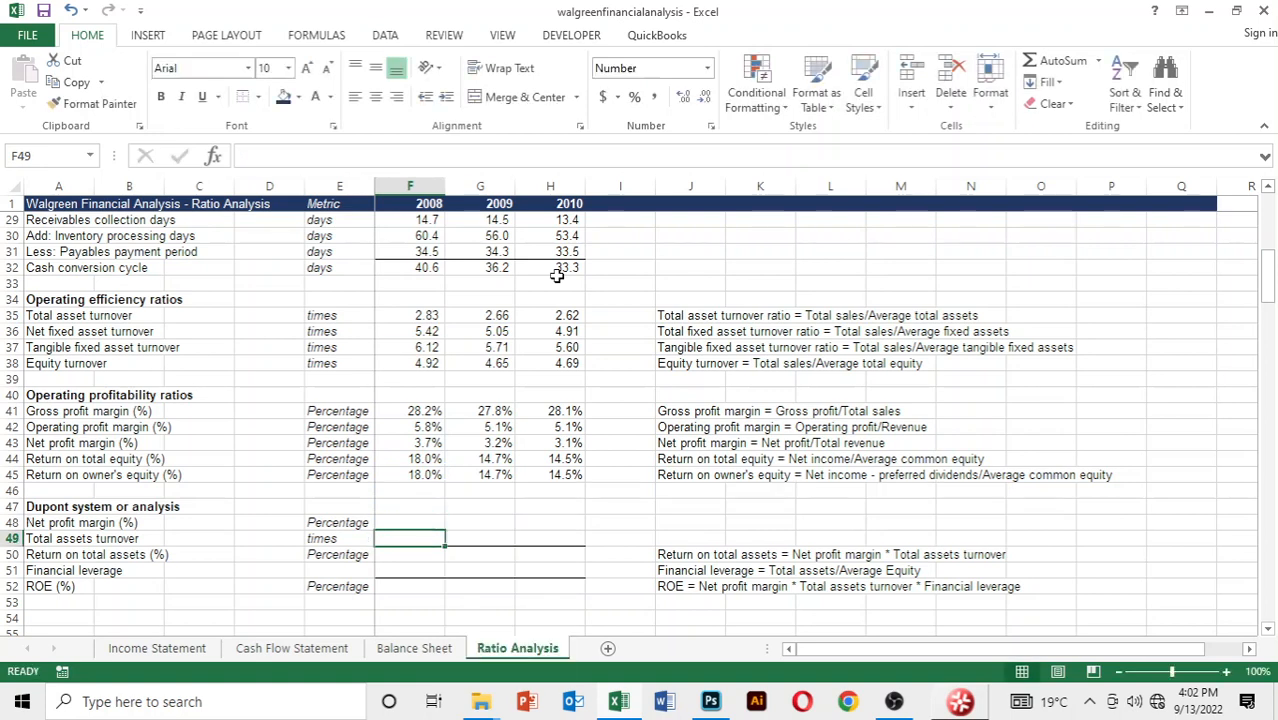
{"action": "key", "text": "Down"}
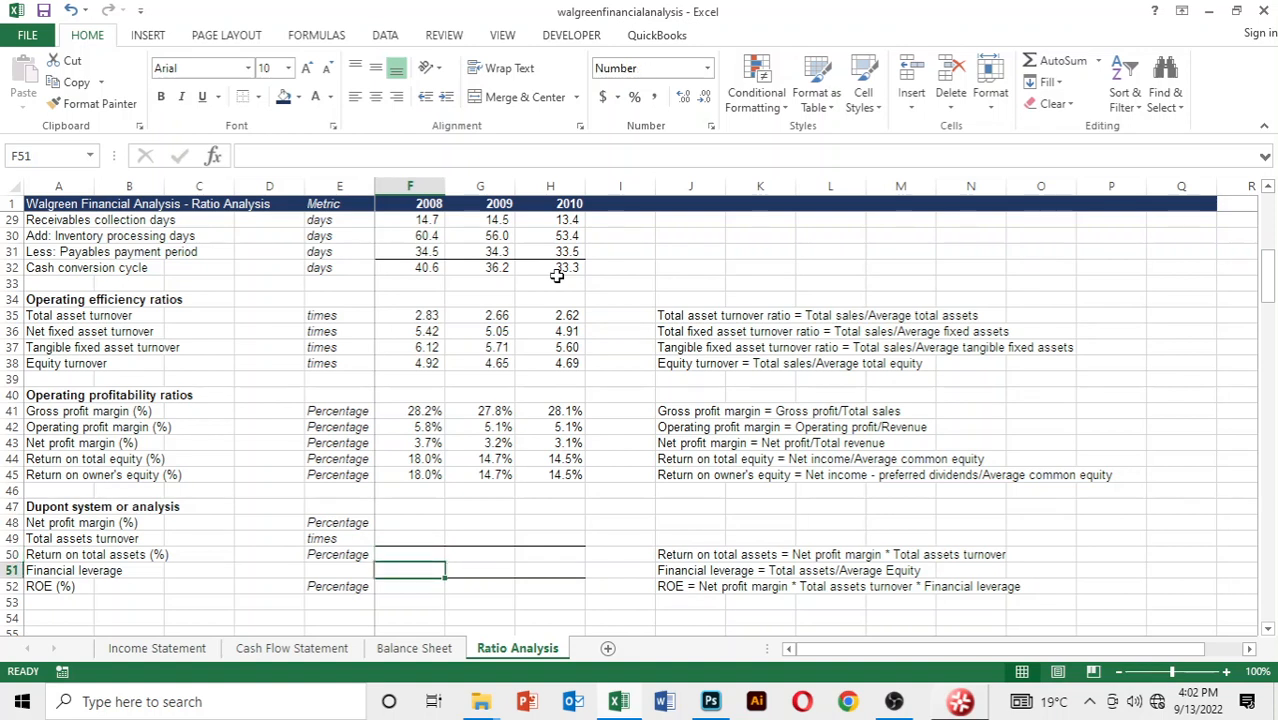
{"action": "key", "text": "Up"}
{"action": "key", "text": "Up"}
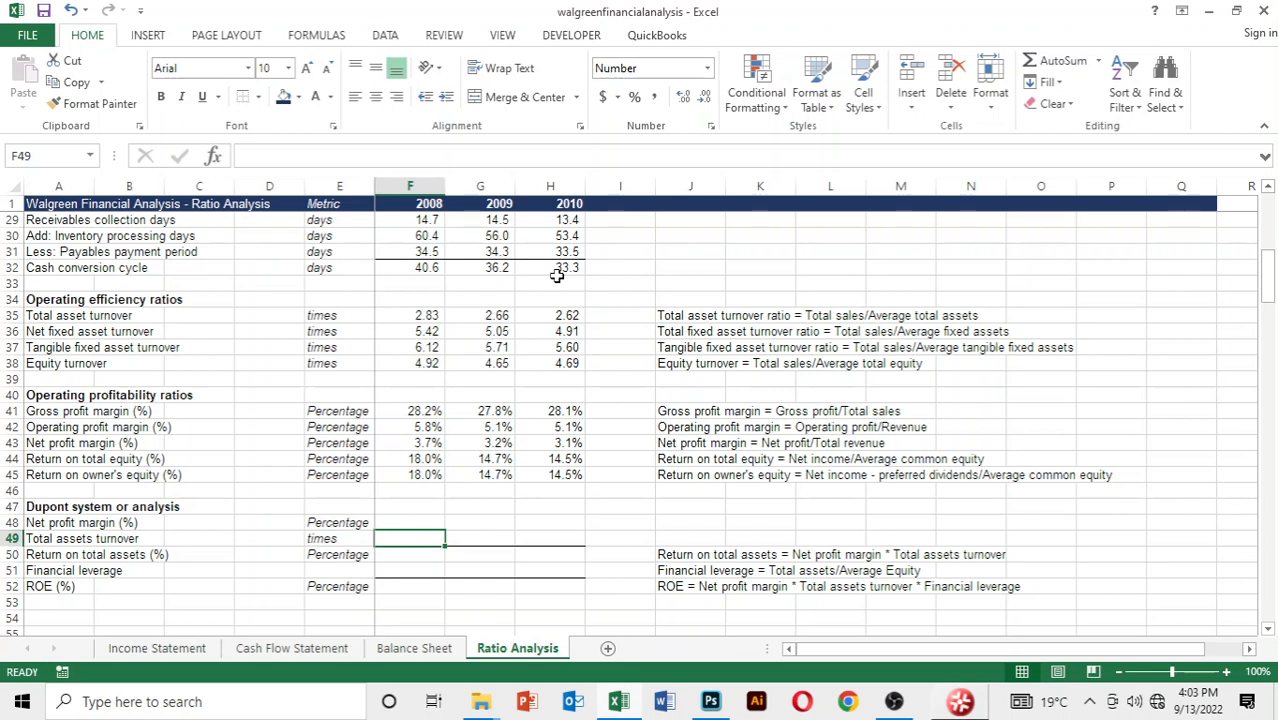
{"action": "key", "text": "Up"}
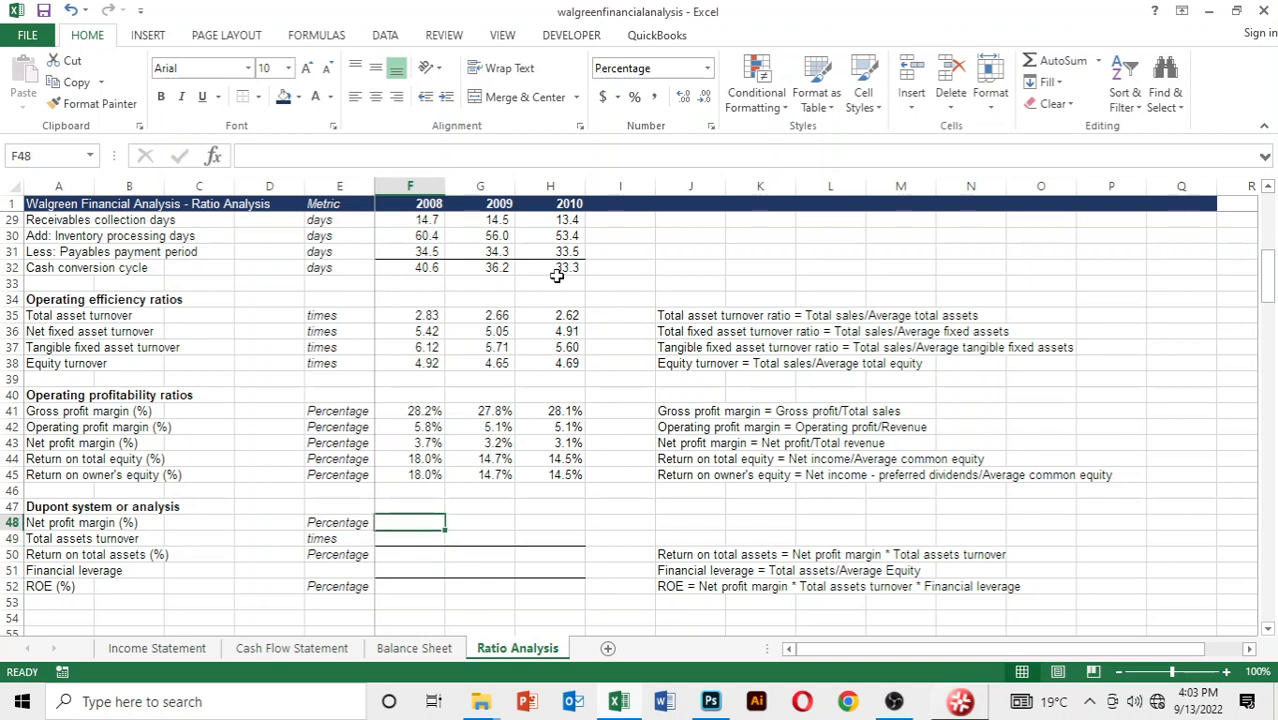
Link the 2008 Dupont net profit margin in F48 to the net profit margin already calculated in F43
{"action": "type", "text": "="}
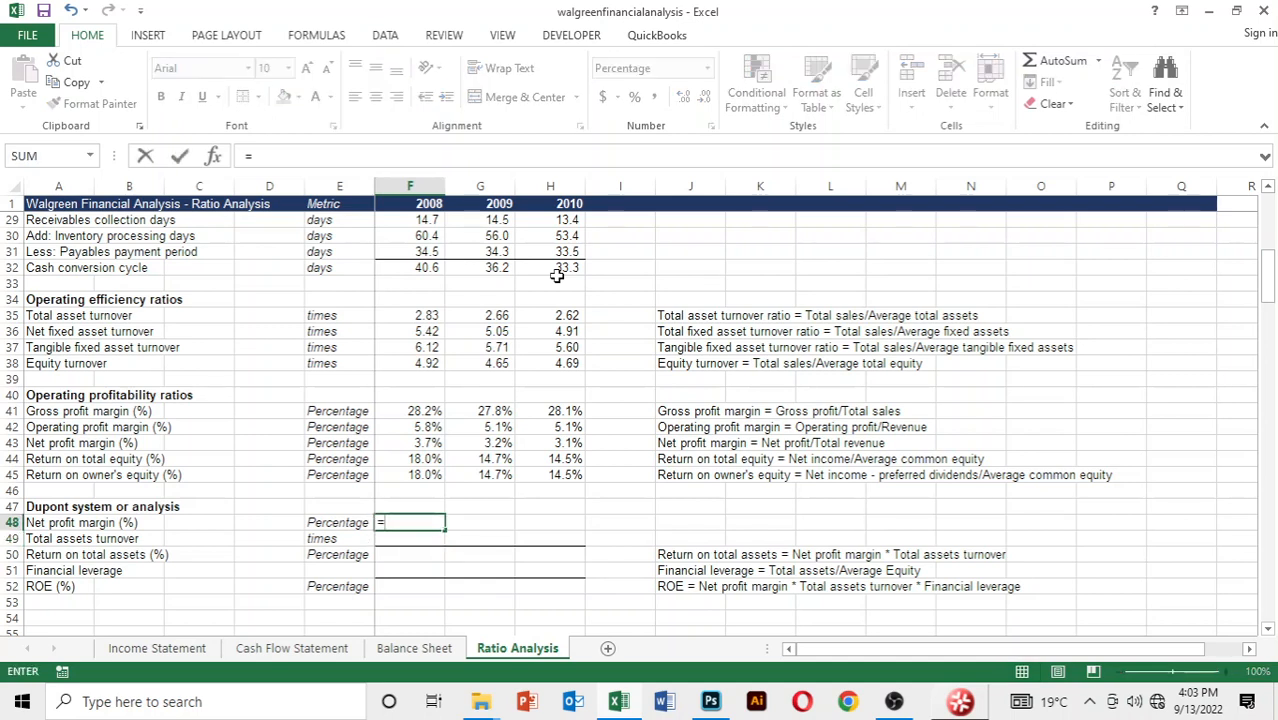
{"action": "key", "text": "Up"}
{"action": "key", "text": "Up"}
{"action": "key", "text": "Up"}
{"action": "key", "text": "Up"}
{"action": "key", "text": "Up"}
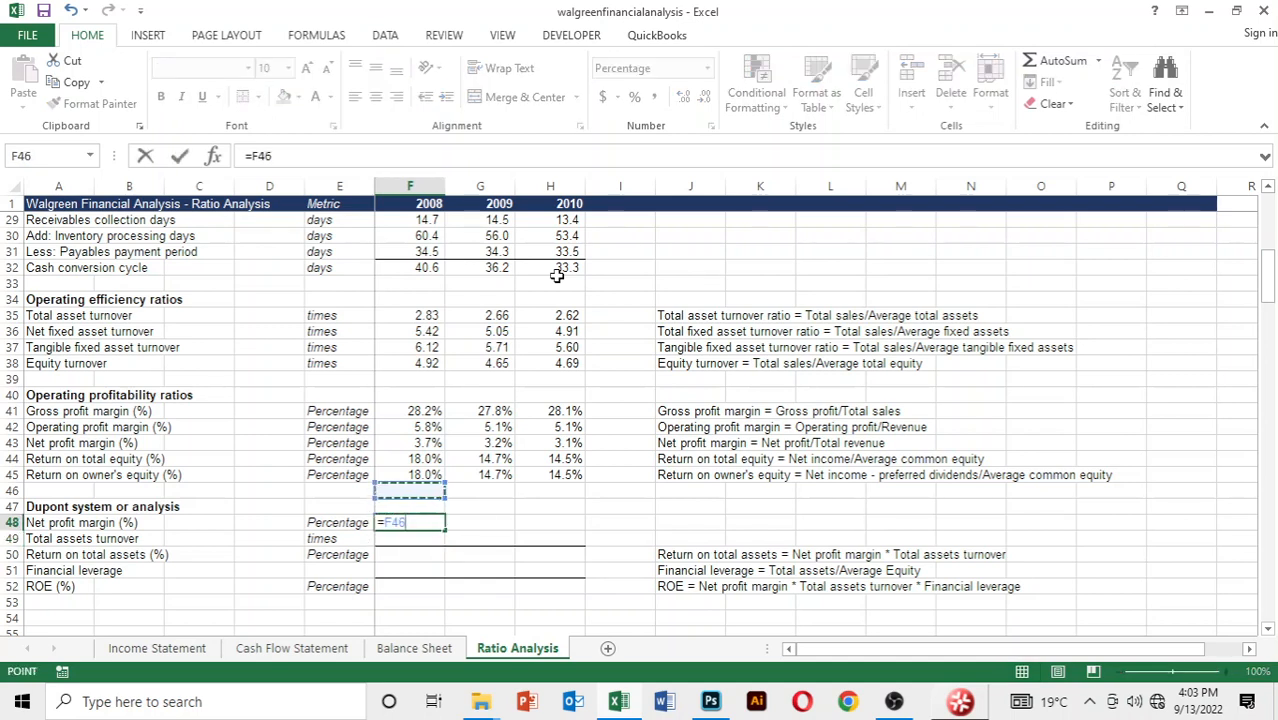
{"action": "key", "text": "Return"}
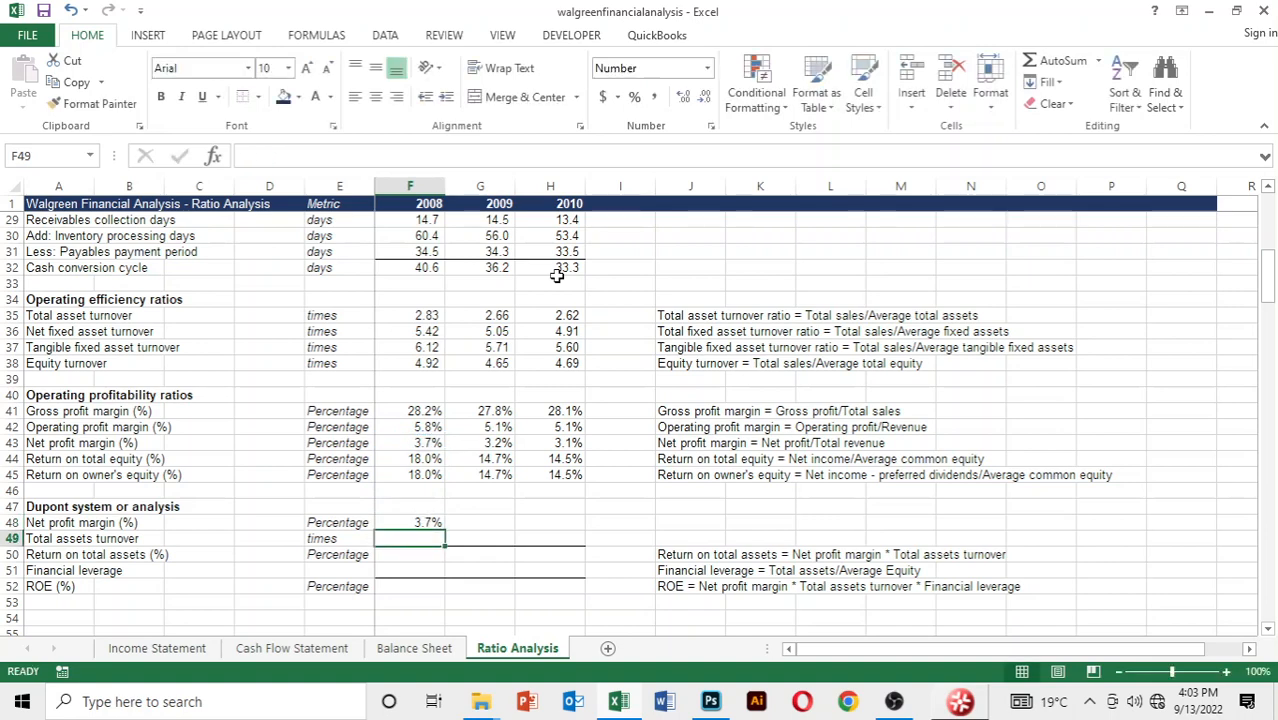
Fill the Dupont net profit margin link from F48 across to 2010
{"action": "key", "text": "Up"}
{"action": "key", "text": "shift+Right"}
{"action": "key", "text": "shift+Right"}
{"action": "key", "text": "ctrl+r"}
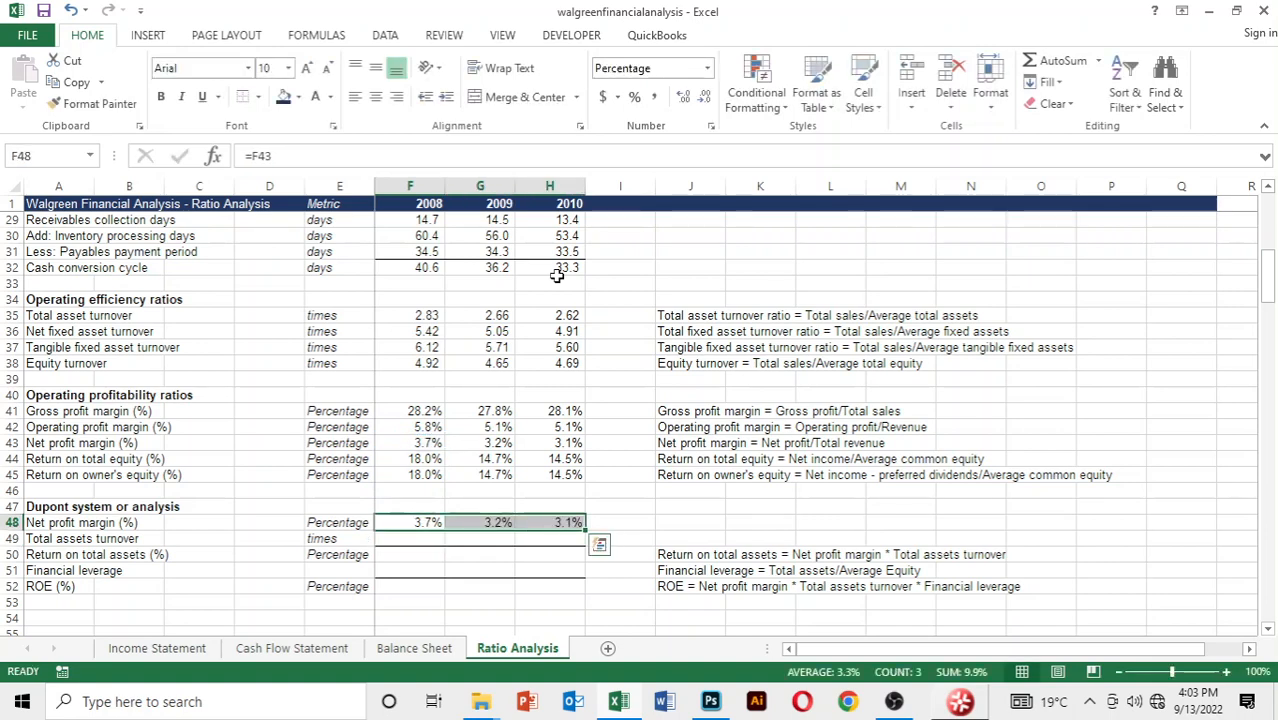
Link the 2008 Dupont total assets turnover in F49 to the total asset turnover ratio in F35
{"action": "key", "text": "Down"}
{"action": "type", "text": "="}
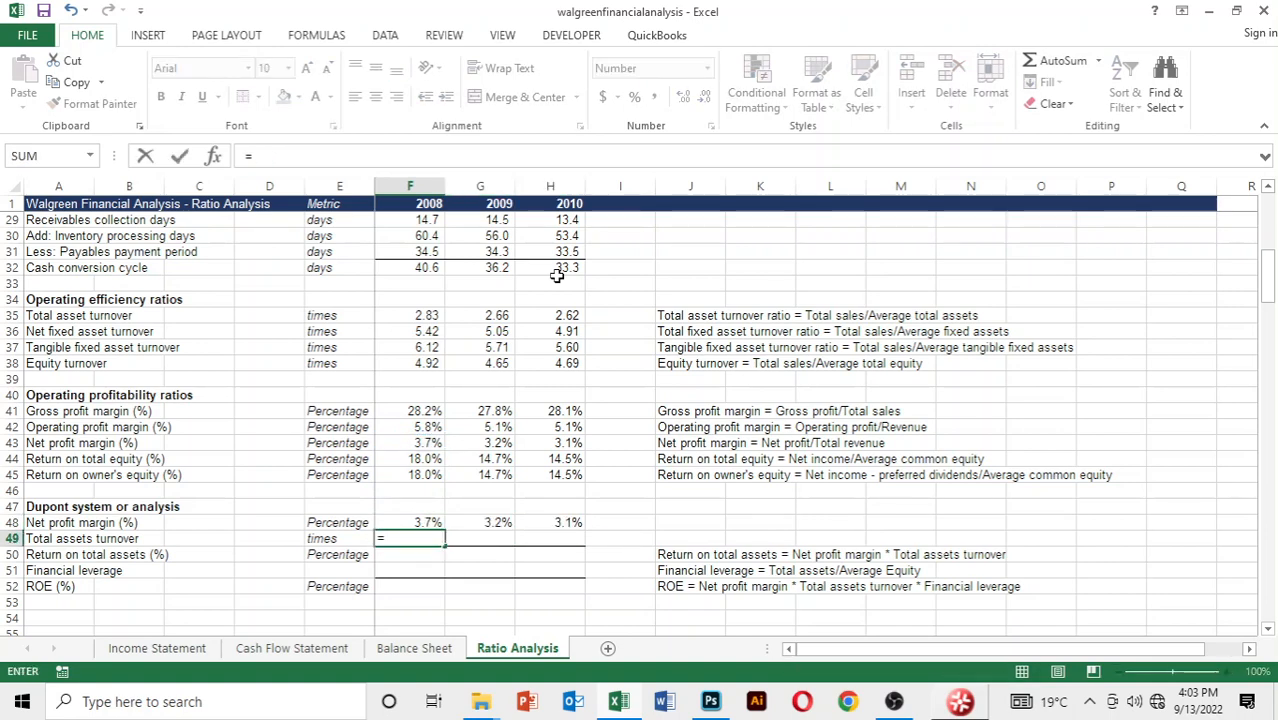
{"action": "key", "text": "Up"}
{"action": "key", "text": "Up"}
{"action": "key", "text": "Up"}
{"action": "key", "text": "Up"}
{"action": "key", "text": "Up"}
{"action": "key", "text": "Up"}
{"action": "key", "text": "Up"}
{"action": "key", "text": "Up"}
{"action": "key", "text": "Up"}
{"action": "key", "text": "Up"}
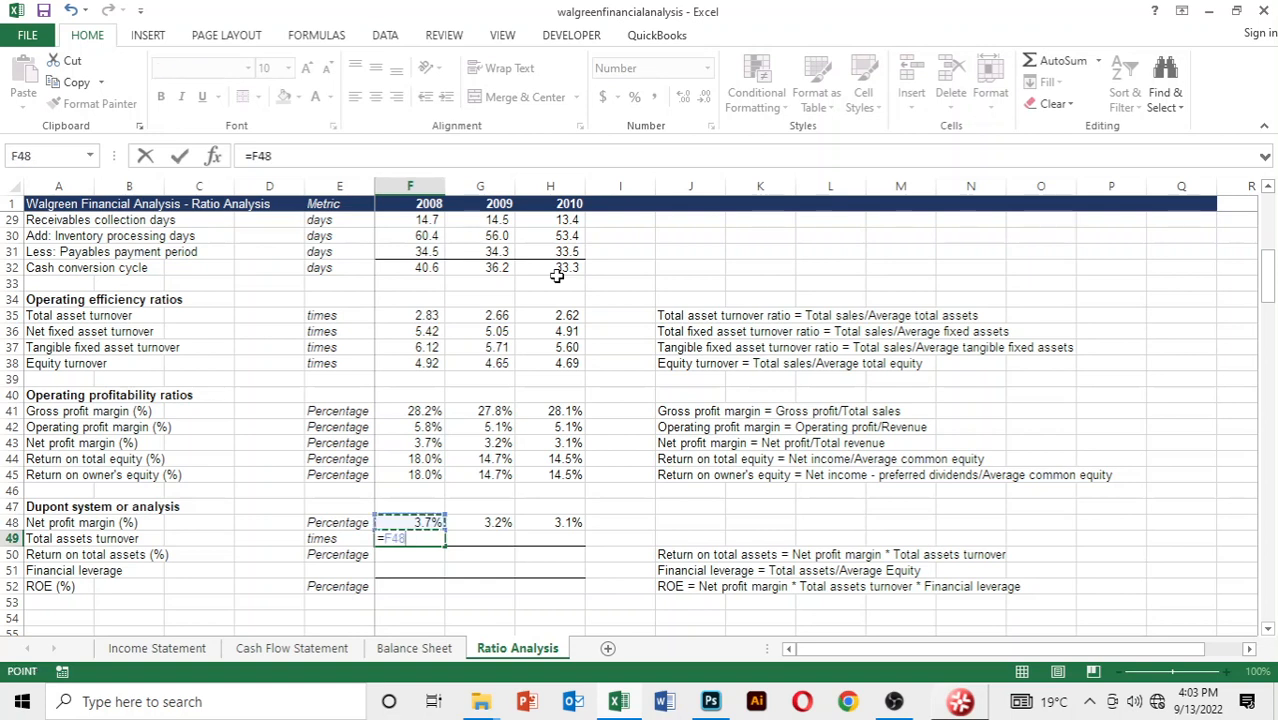
{"action": "key", "text": "Up"}
{"action": "key", "text": "Up"}
{"action": "key", "text": "Up"}
{"action": "key", "text": "Up"}
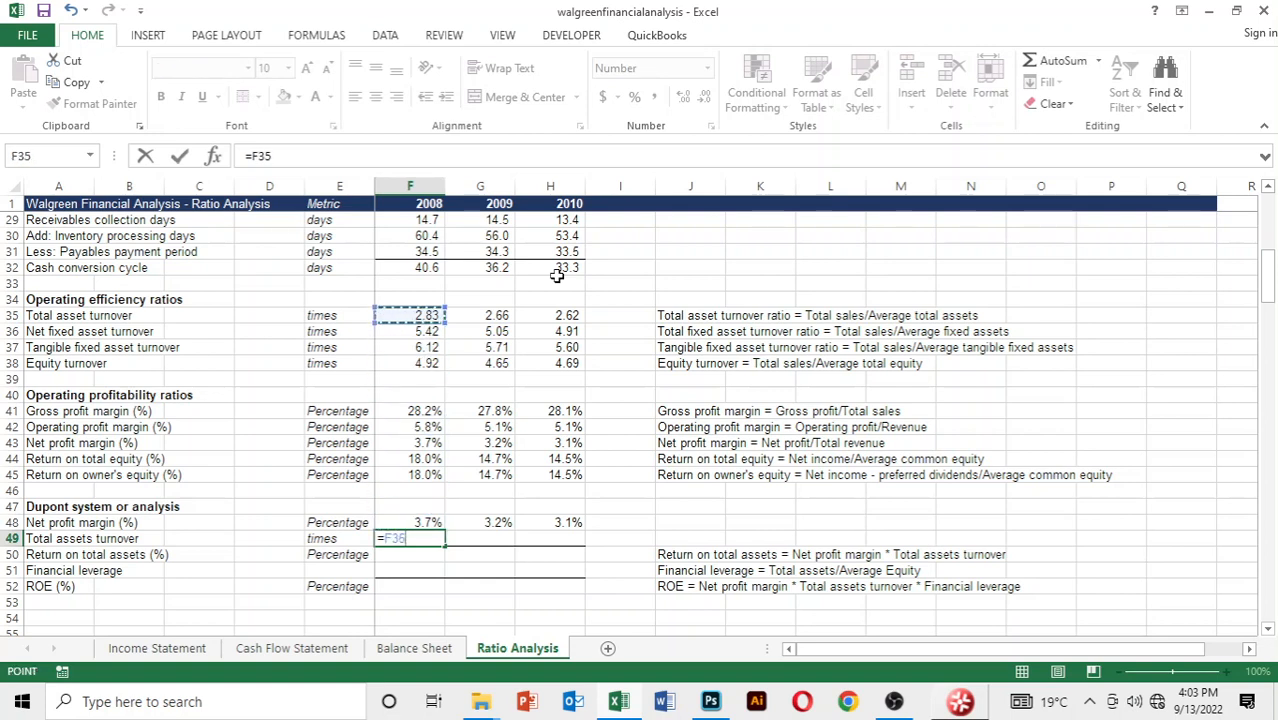
{"action": "key", "text": "Return"}
Fill the total assets turnover link from F49 across to 2010 and show the values with two decimals
{"action": "key", "text": "Up"}
{"action": "key", "text": "shift+Right"}
{"action": "key", "text": "shift+Right"}
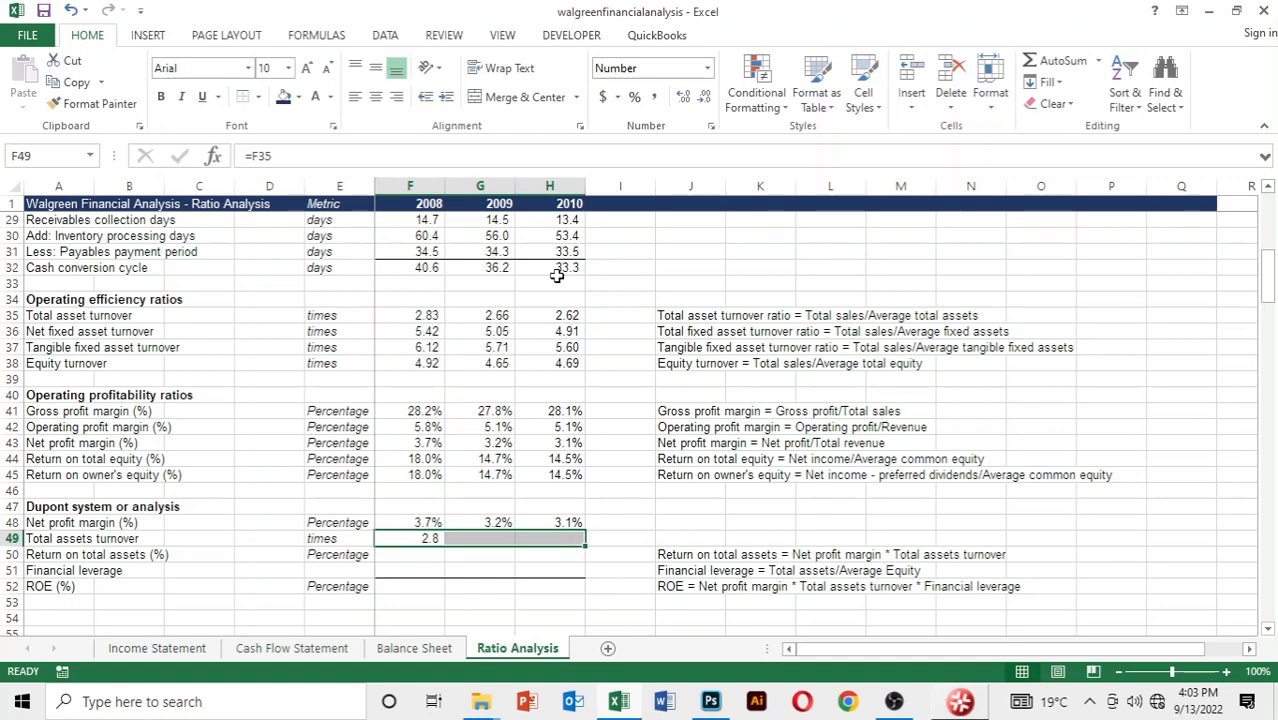
{"action": "key", "text": "ctrl+r"}
{"action": "key", "text": "alt+h"}
{"action": "key", "text": "0"}
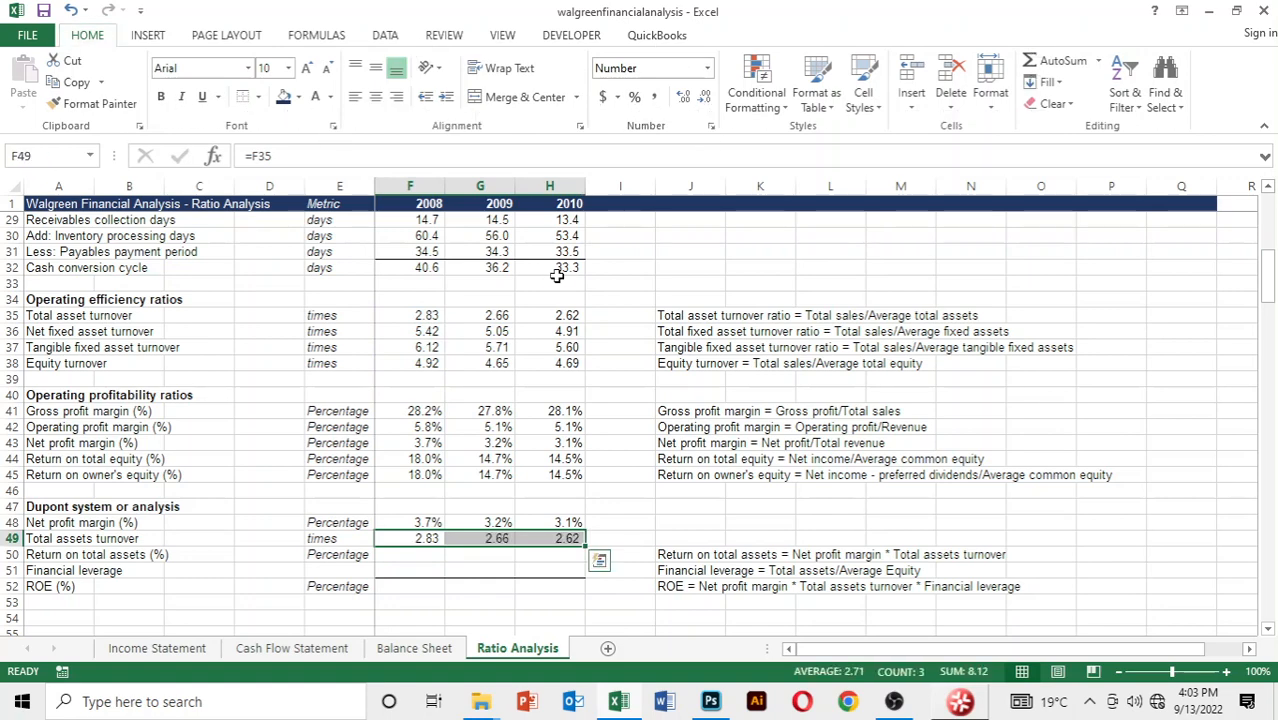
{"action": "key", "text": "Down"}
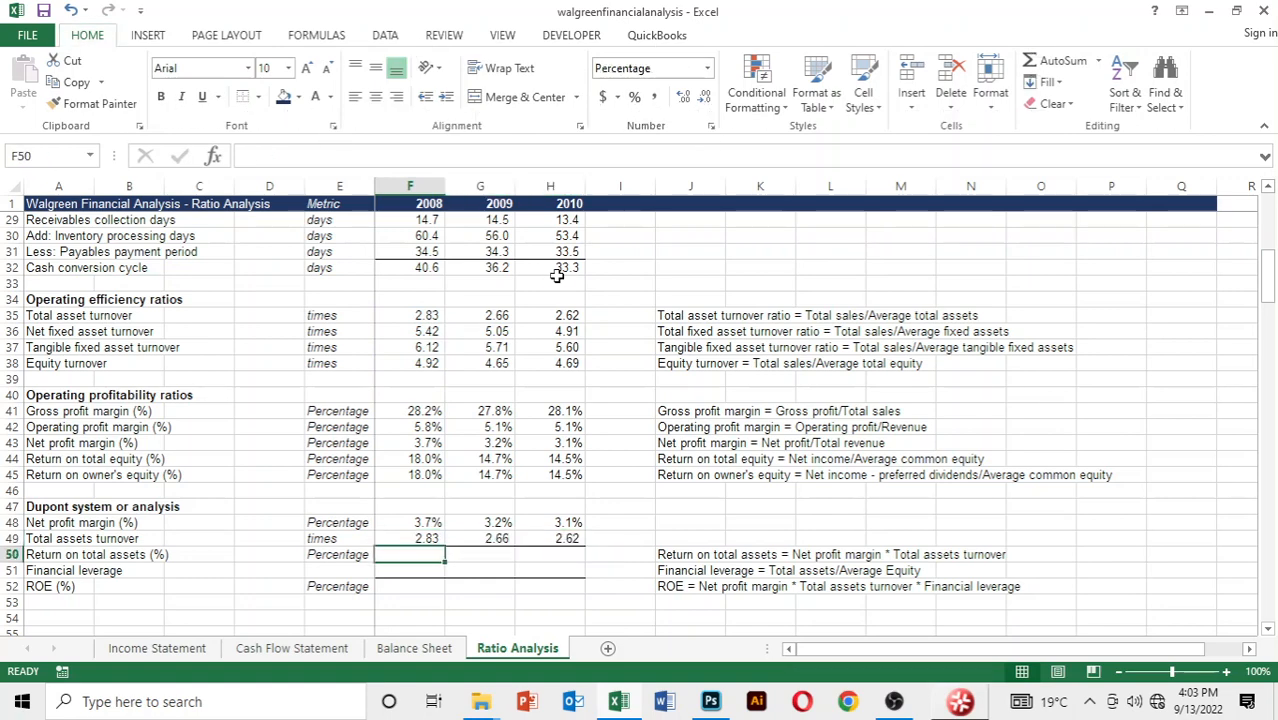
Calculate the 2008 return on total assets in F50 as net profit margin times total assets turnover, =F48*F49
{"action": "type", "text": "="}
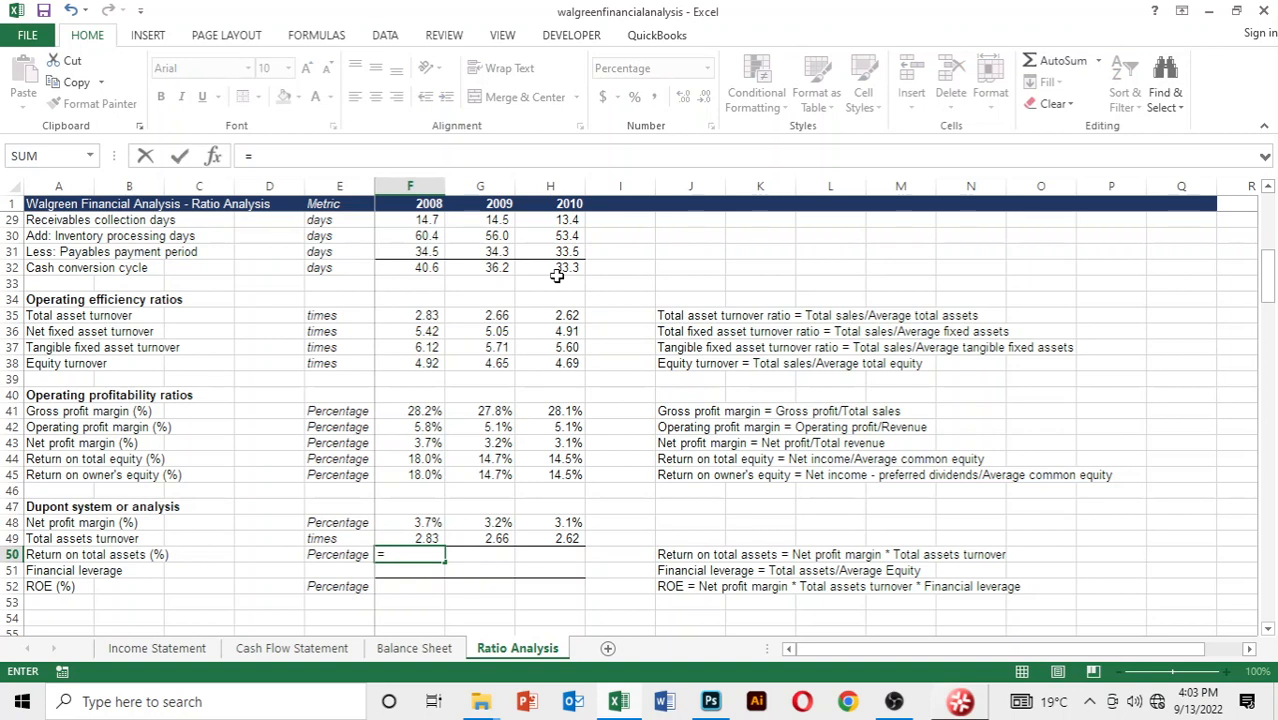
{"action": "key", "text": "Up"}
{"action": "key", "text": "Up"}
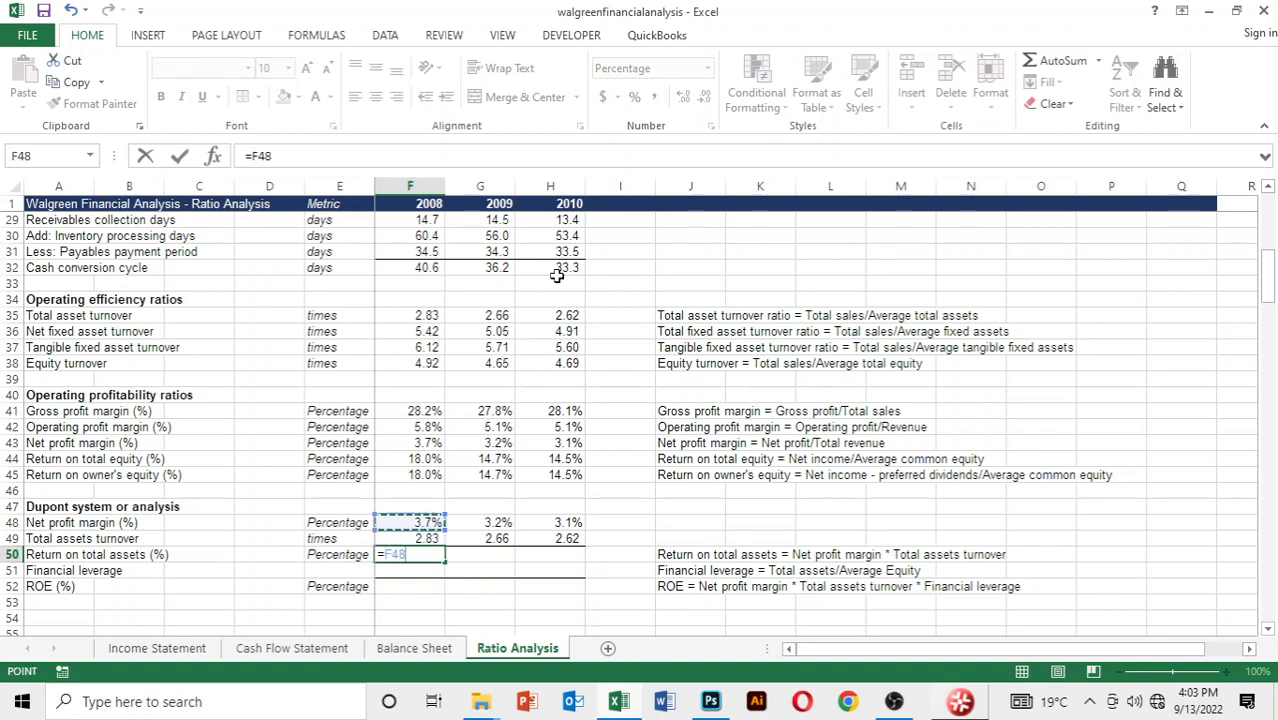
{"action": "type", "text": "*"}
{"action": "key", "text": "Up"}
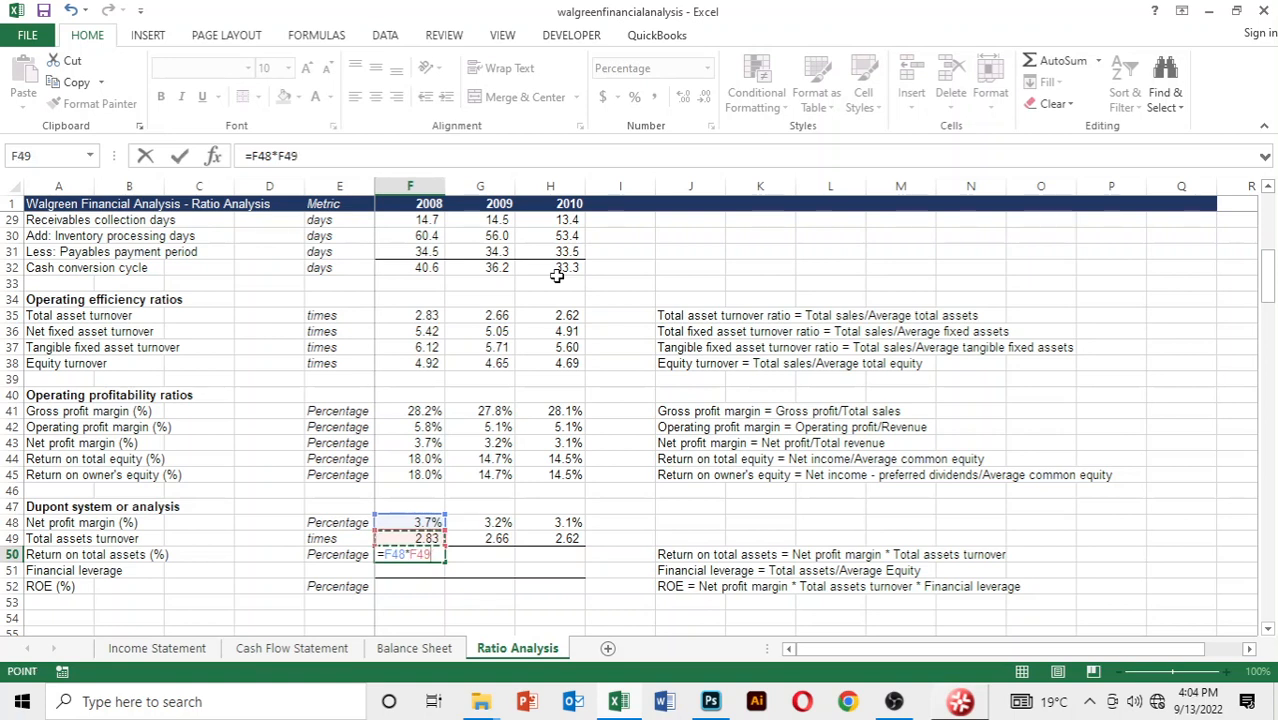
{"action": "key", "text": "Return"}
Fill the return on total assets formula from F50 across to 2010
{"action": "key", "text": "Up"}
{"action": "key", "text": "shift+Right"}
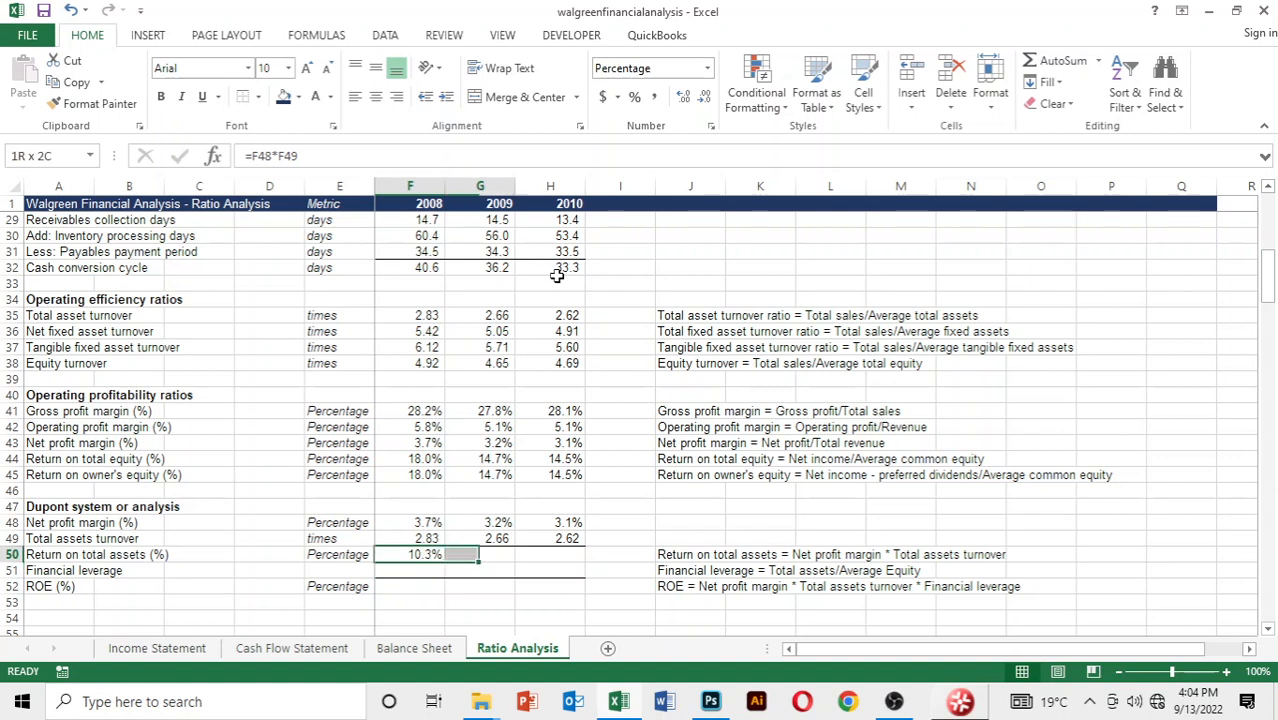
{"action": "key", "text": "shift+Right"}
{"action": "key", "text": "ctrl+r"}
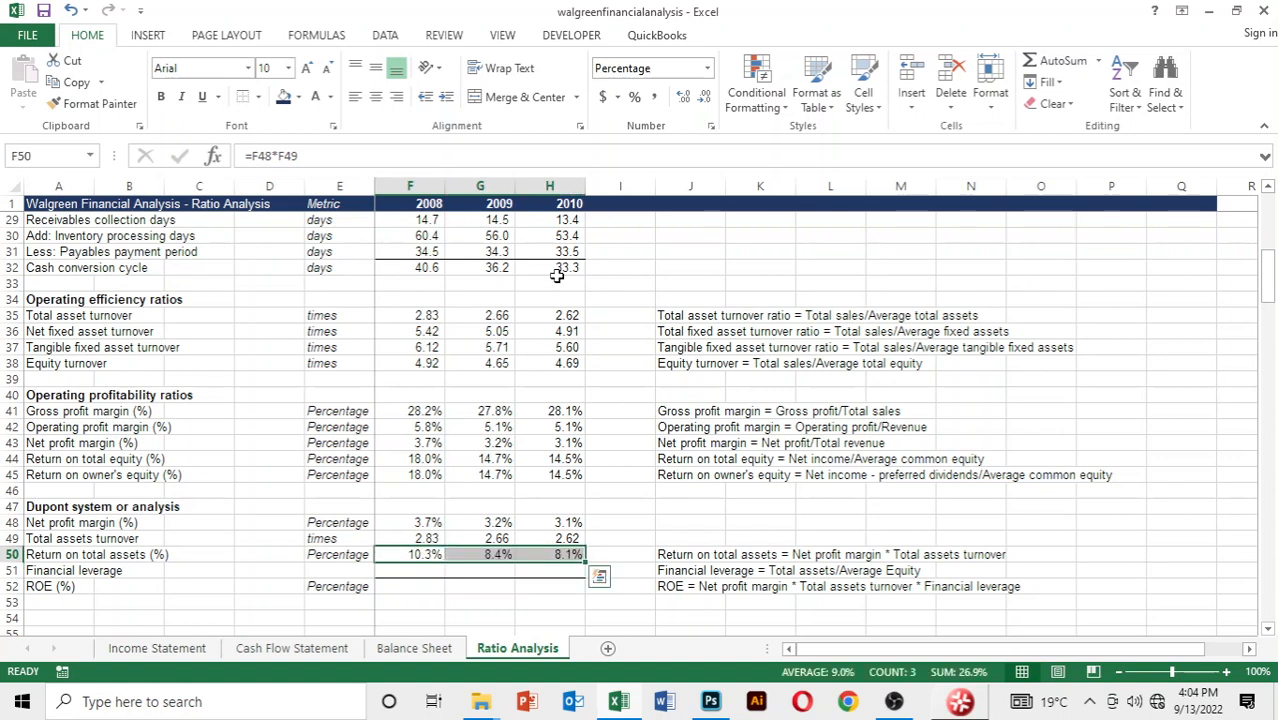
Start the 2008 financial leverage formula in F51 with the 2008 total assets from D18 of the Balance Sheet
{"action": "key", "text": "Down"}
{"action": "key", "text": "Down"}
{"action": "key", "text": "Up"}
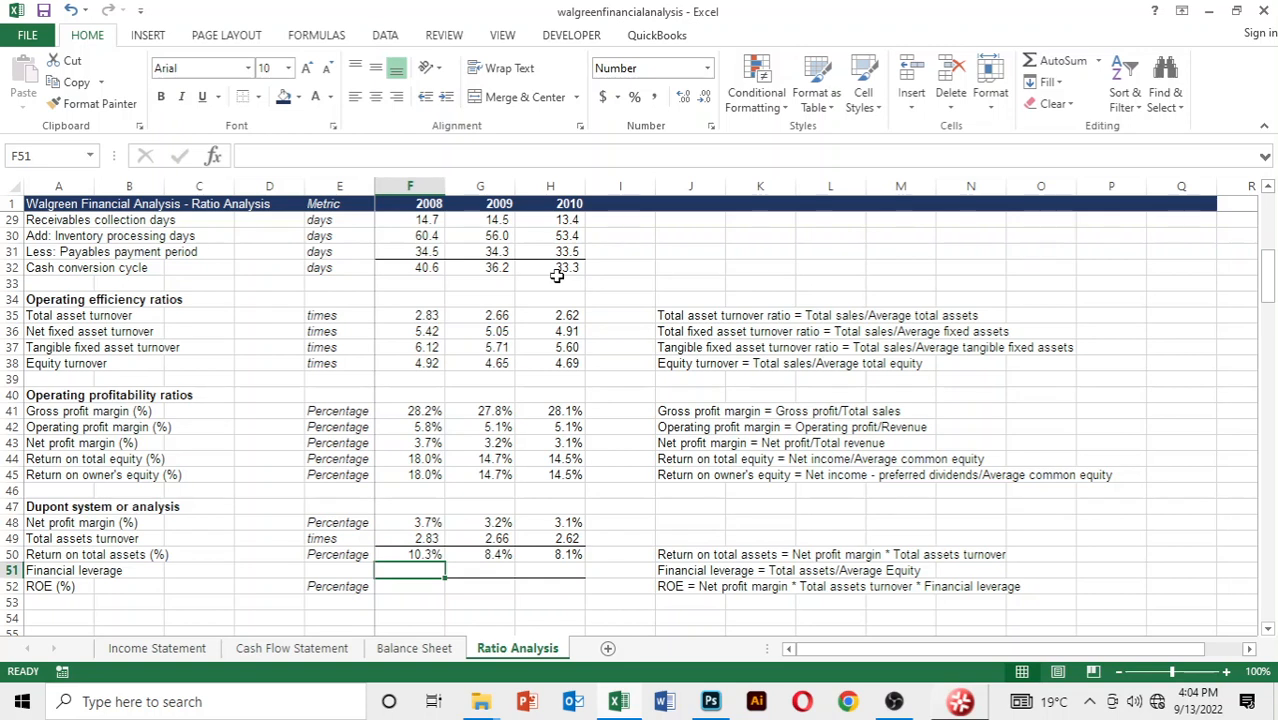
{"action": "type", "text": "="}
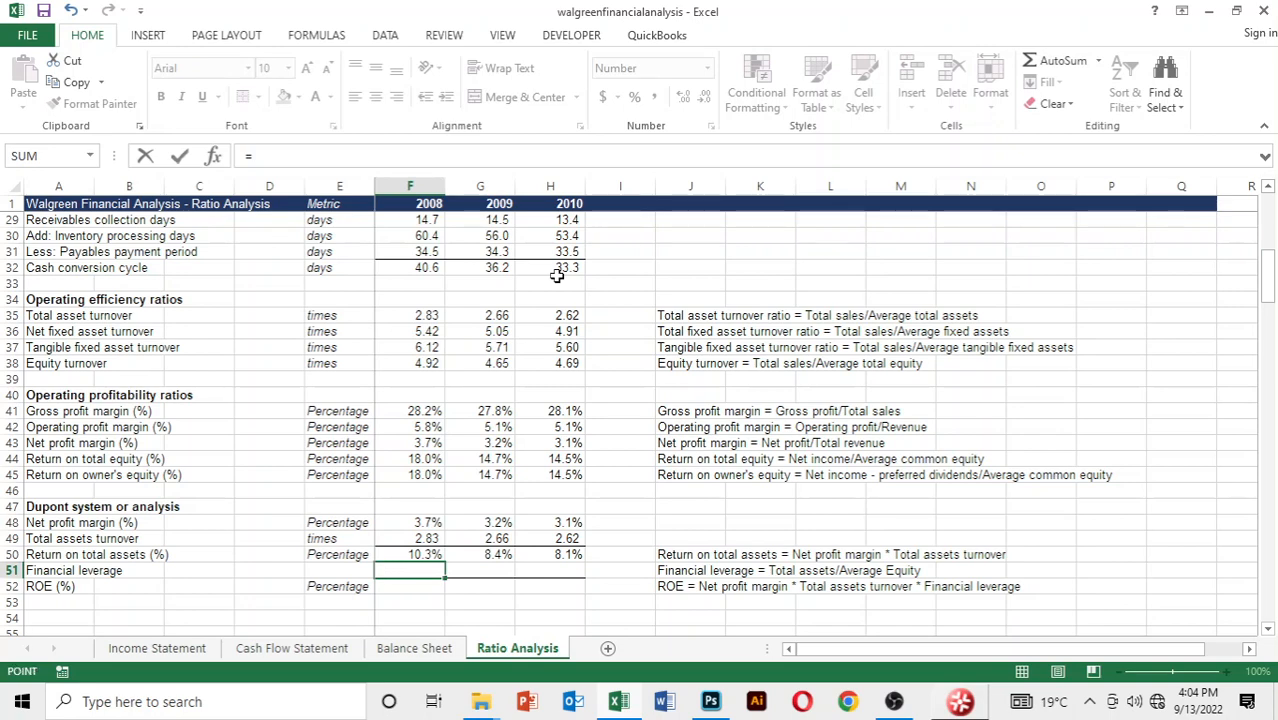
{"action": "key", "text": "ctrl+Page_Up"}
{"action": "key", "text": "Down"}
{"action": "key", "text": "Down"}
{"action": "key", "text": "Up"}
{"action": "key", "text": "Up"}
{"action": "key", "text": "Up"}
{"action": "key", "text": "Up"}
{"action": "key", "text": "Up"}
{"action": "key", "text": "Up"}
{"action": "key", "text": "Up"}
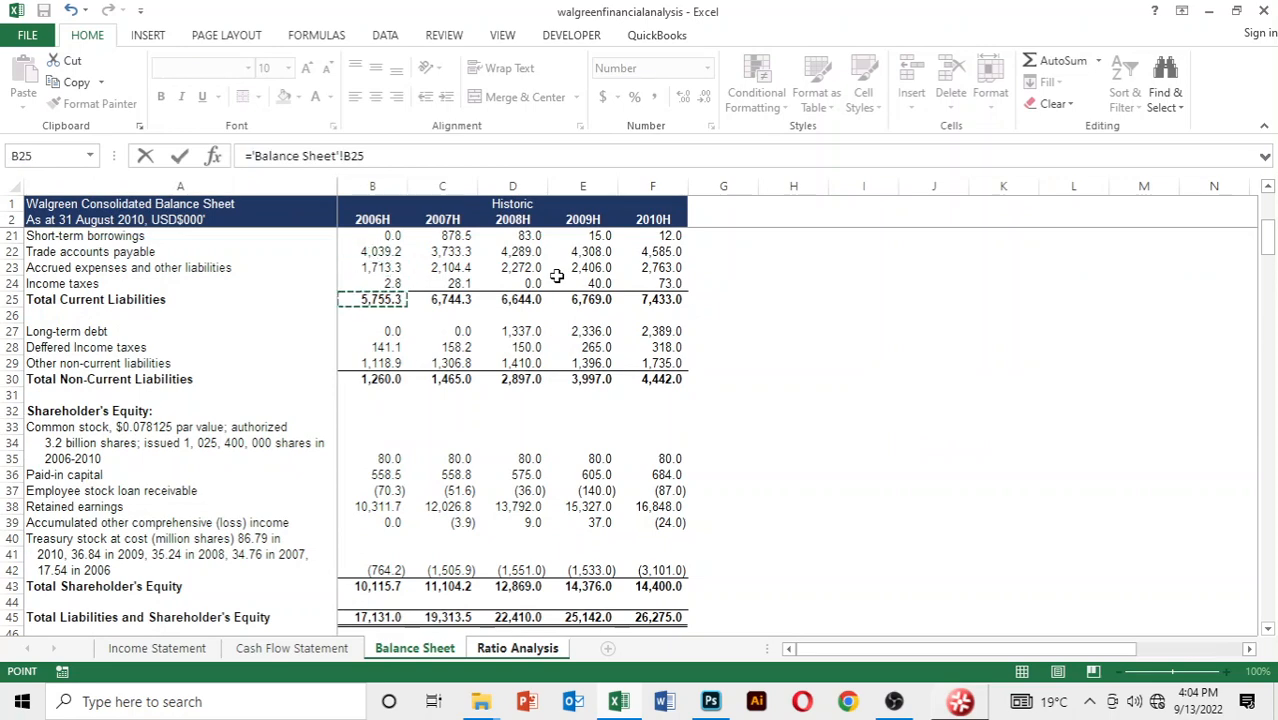
{"action": "key", "text": "Up"}
{"action": "key", "text": "Up"}
{"action": "key", "text": "Up"}
{"action": "key", "text": "Up"}
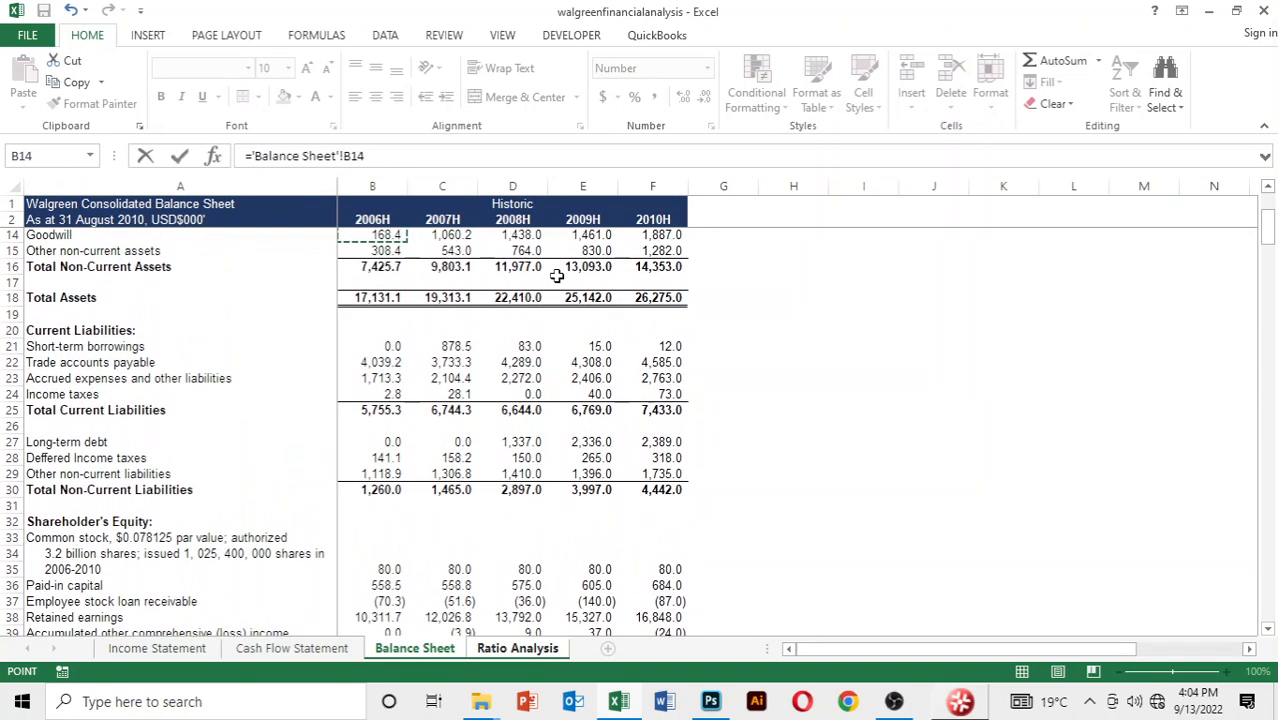
{"action": "key", "text": "Down"}
{"action": "key", "text": "Down"}
{"action": "key", "text": "Down"}
{"action": "key", "text": "Down"}
{"action": "key", "text": "Down"}
{"action": "key", "text": "Right"}
{"action": "key", "text": "Right"}
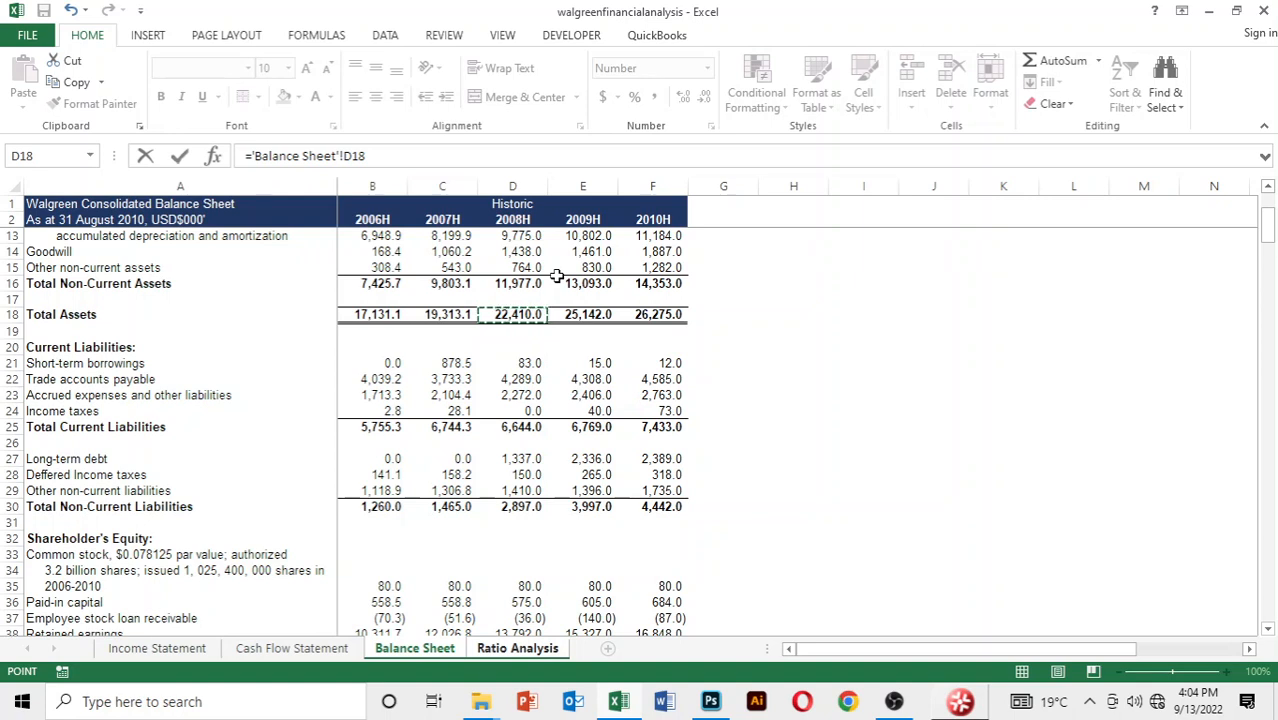
Divide the total assets in the financial leverage formula by an AVERAGE function, leaving its arguments open
{"action": "type", "text": "/"}
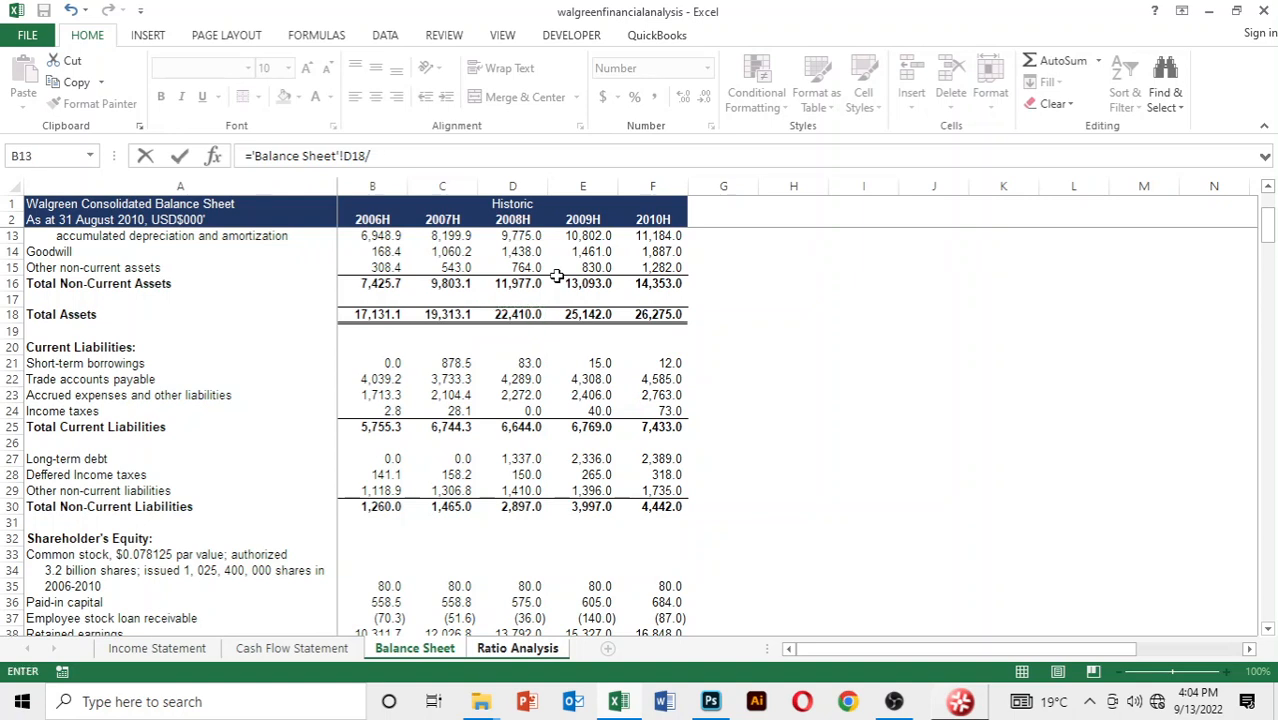
{"action": "type", "text": "a"}
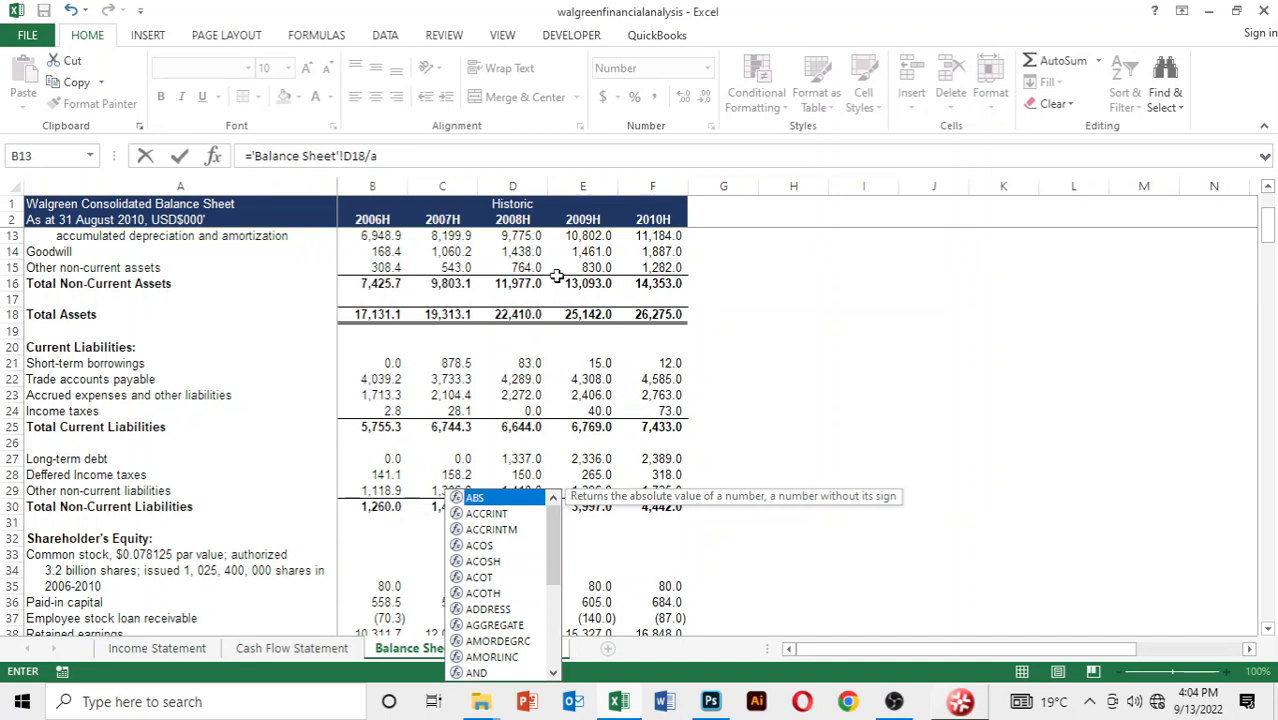
{"action": "type", "text": "verage("}
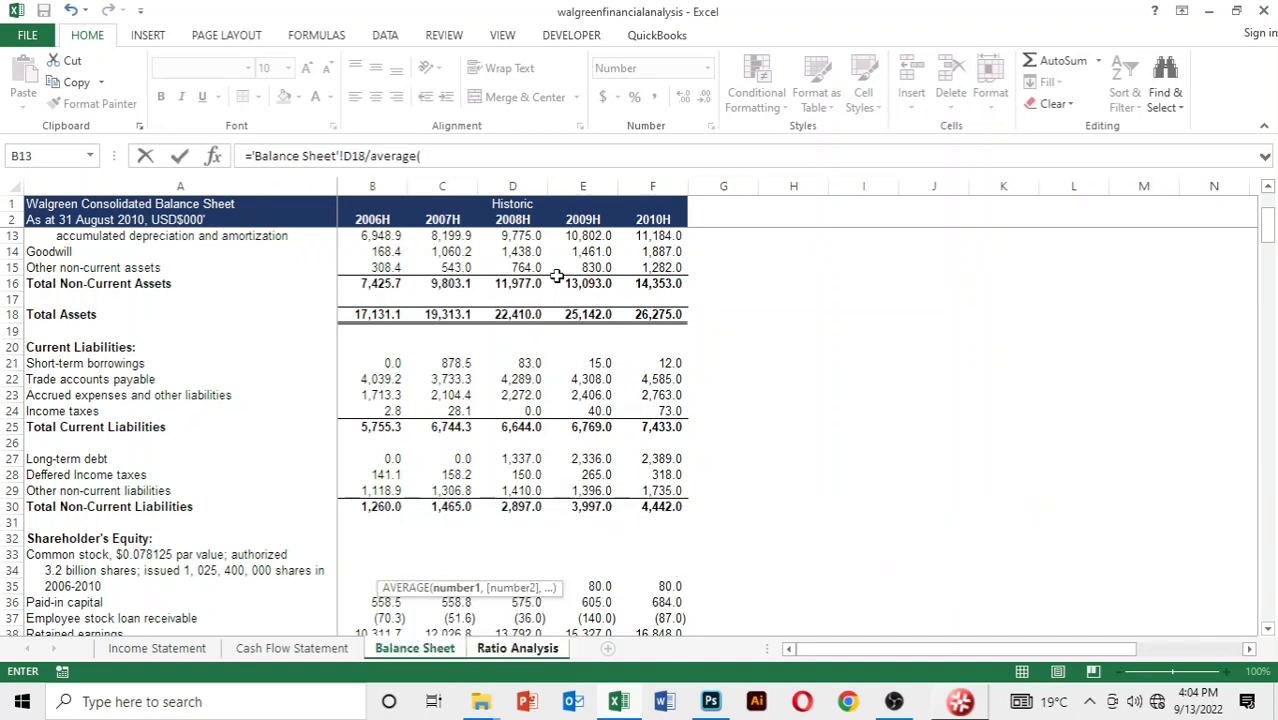
{"action": "key", "text": "ctrl+Page_Up"}
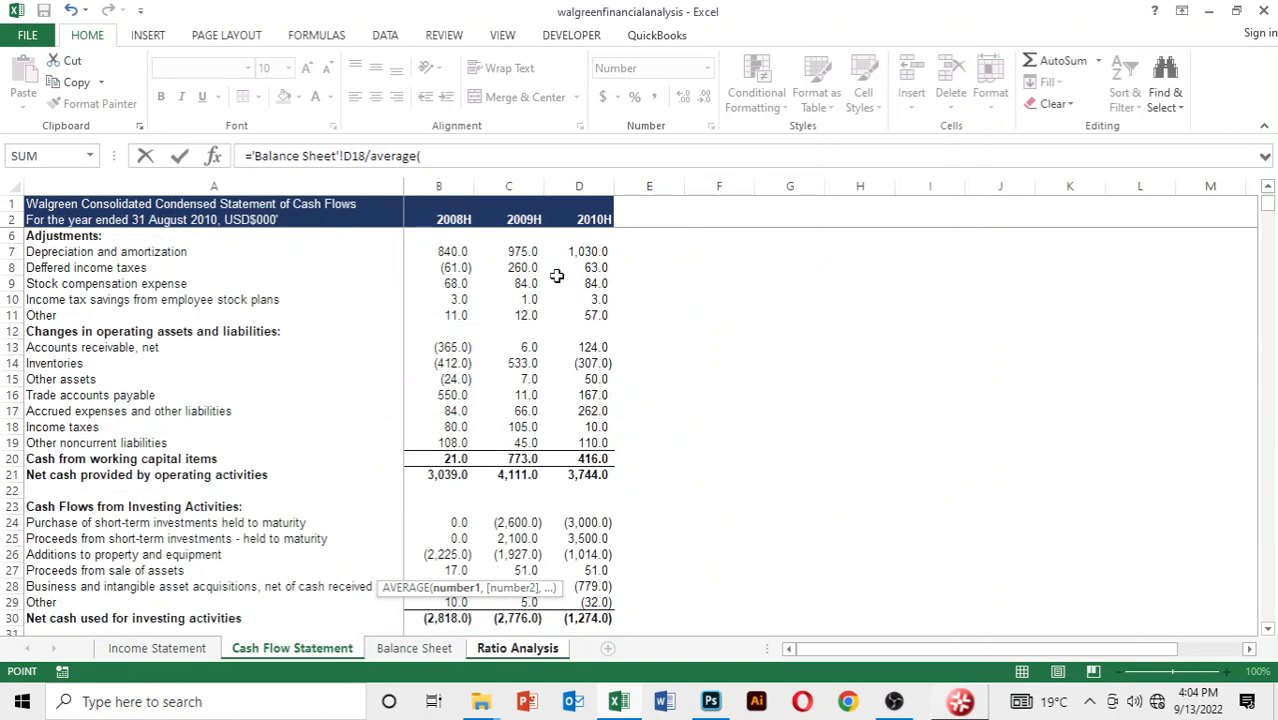
{"action": "key", "text": "Down"}
{"action": "key", "text": "Down"}
{"action": "key", "text": "Down"}
{"action": "key", "text": "Down"}
{"action": "key", "text": "Down"}
{"action": "key", "text": "Down"}
{"action": "key", "text": "Down"}
{"action": "key", "text": "Down"}
{"action": "key", "text": "Down"}
{"action": "key", "text": "Down"}
{"action": "key", "text": "Down"}
{"action": "key", "text": "Down"}
{"action": "key", "text": "Down"}
{"action": "key", "text": "Down"}
{"action": "key", "text": "Down"}
{"action": "key", "text": "Down"}
{"action": "key", "text": "Down"}
{"action": "key", "text": "Down"}
{"action": "key", "text": "Down"}
{"action": "key", "text": "Down"}
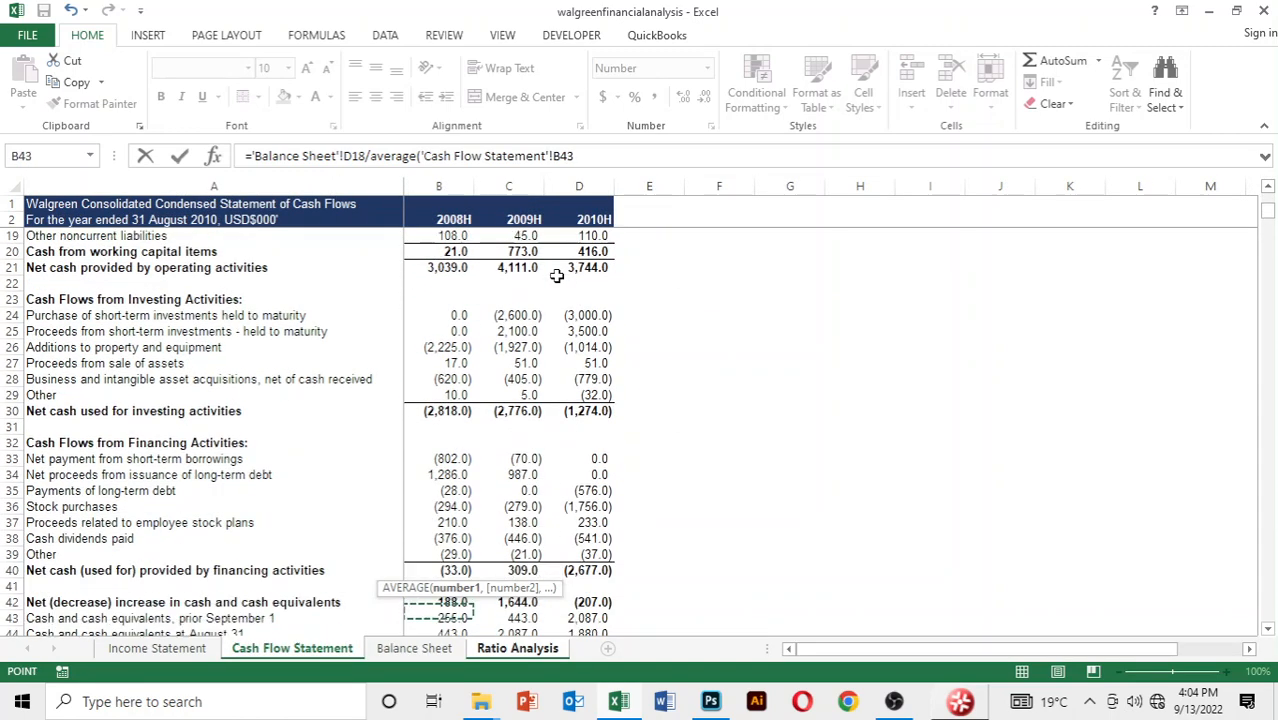
{"action": "key", "text": "Down"}
{"action": "key", "text": "Down"}
{"action": "key", "text": "Down"}
{"action": "key", "text": "Down"}
{"action": "key", "text": "Down"}
{"action": "key", "text": "Down"}
{"action": "key", "text": "Down"}
{"action": "key", "text": "Down"}
{"action": "key", "text": "Down"}
{"action": "key", "text": "Down"}
{"action": "key", "text": "Up"}
{"action": "key", "text": "Up"}
{"action": "key", "text": "Up"}
{"action": "key", "text": "Up"}
{"action": "key", "text": "Up"}
{"action": "key", "text": "Up"}
{"action": "key", "text": "Up"}
{"action": "key", "text": "Up"}
{"action": "key", "text": "Up"}
{"action": "key", "text": "Up"}
{"action": "key", "text": "Up"}
{"action": "key", "text": "Up"}
{"action": "key", "text": "Up"}
{"action": "key", "text": "Up"}
{"action": "key", "text": "Up"}
{"action": "key", "text": "Up"}
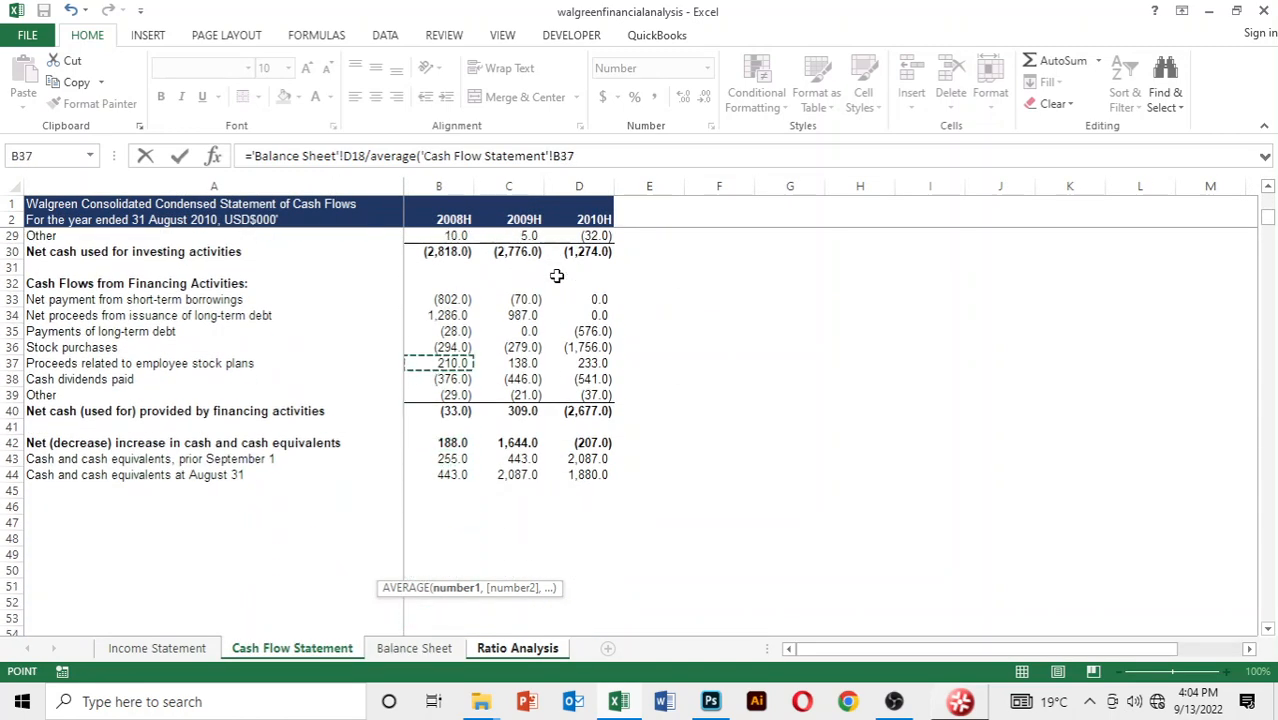
{"action": "key", "text": "ctrl+Page_Down"}
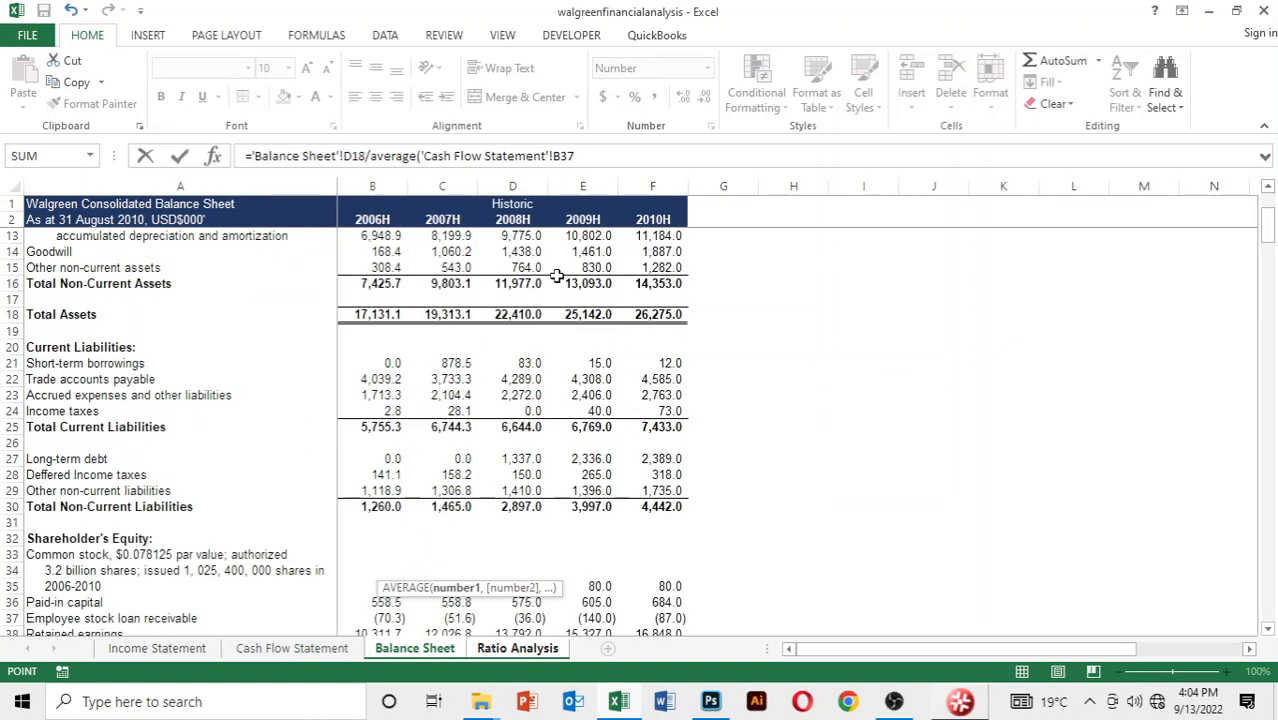
Use the 2007 total shareholder's equity, Balance Sheet C43, as the first value of the AVERAGE function
{"action": "key", "text": "Down"}
{"action": "key", "text": "Down"}
{"action": "key", "text": "Down"}
{"action": "key", "text": "Down"}
{"action": "key", "text": "Down"}
{"action": "key", "text": "Down"}
{"action": "key", "text": "Down"}
{"action": "key", "text": "Down"}
{"action": "key", "text": "Down"}
{"action": "key", "text": "Down"}
{"action": "key", "text": "Down"}
{"action": "key", "text": "Down"}
{"action": "key", "text": "Down"}
{"action": "key", "text": "Down"}
{"action": "key", "text": "Down"}
{"action": "key", "text": "Down"}
{"action": "key", "text": "Down"}
{"action": "key", "text": "Down"}
{"action": "key", "text": "Down"}
{"action": "key", "text": "Down"}
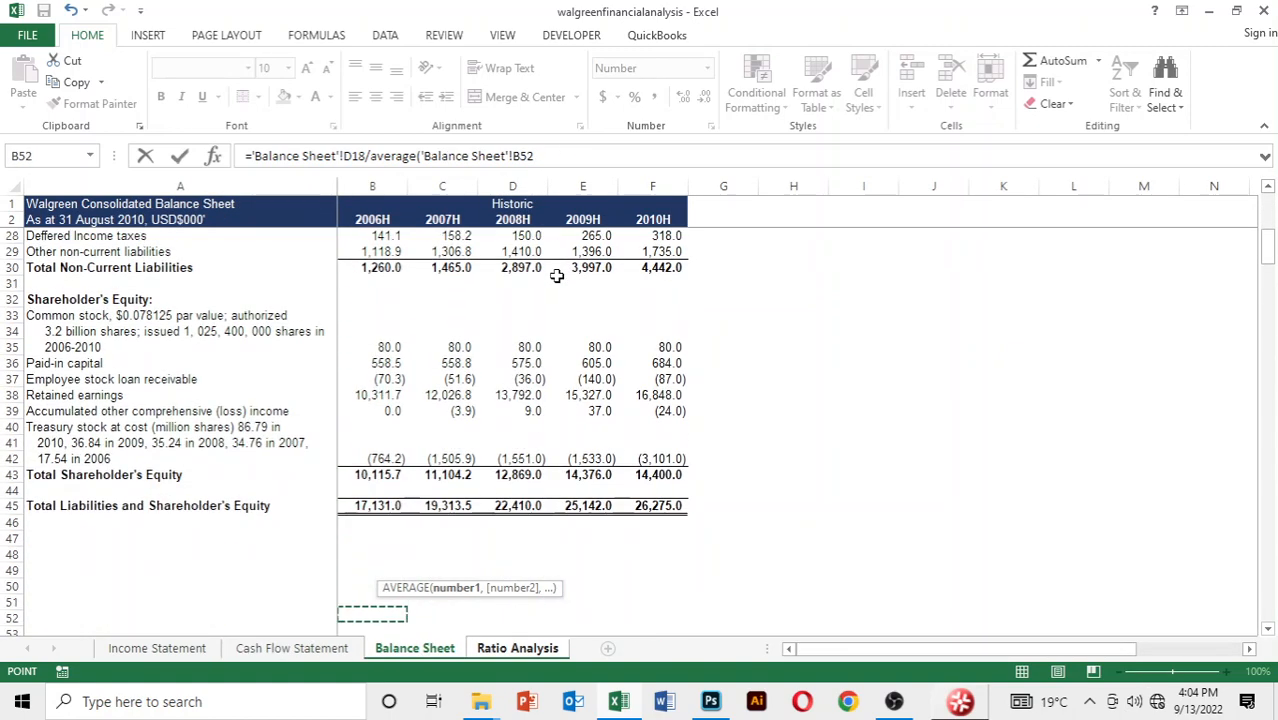
{"action": "key", "text": "Up"}
{"action": "key", "text": "Up"}
{"action": "key", "text": "Up"}
{"action": "key", "text": "Up"}
{"action": "key", "text": "Up"}
{"action": "key", "text": "Up"}
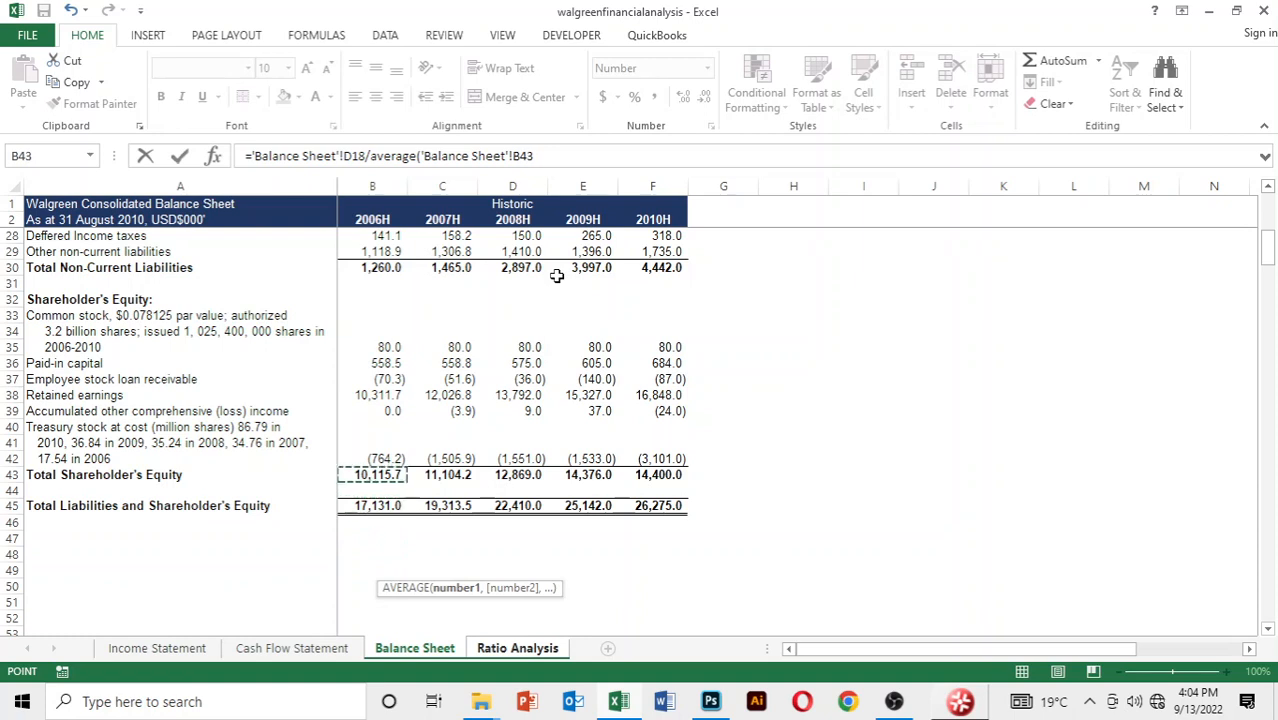
{"action": "key", "text": "Right"}
{"action": "type", "text": ","}
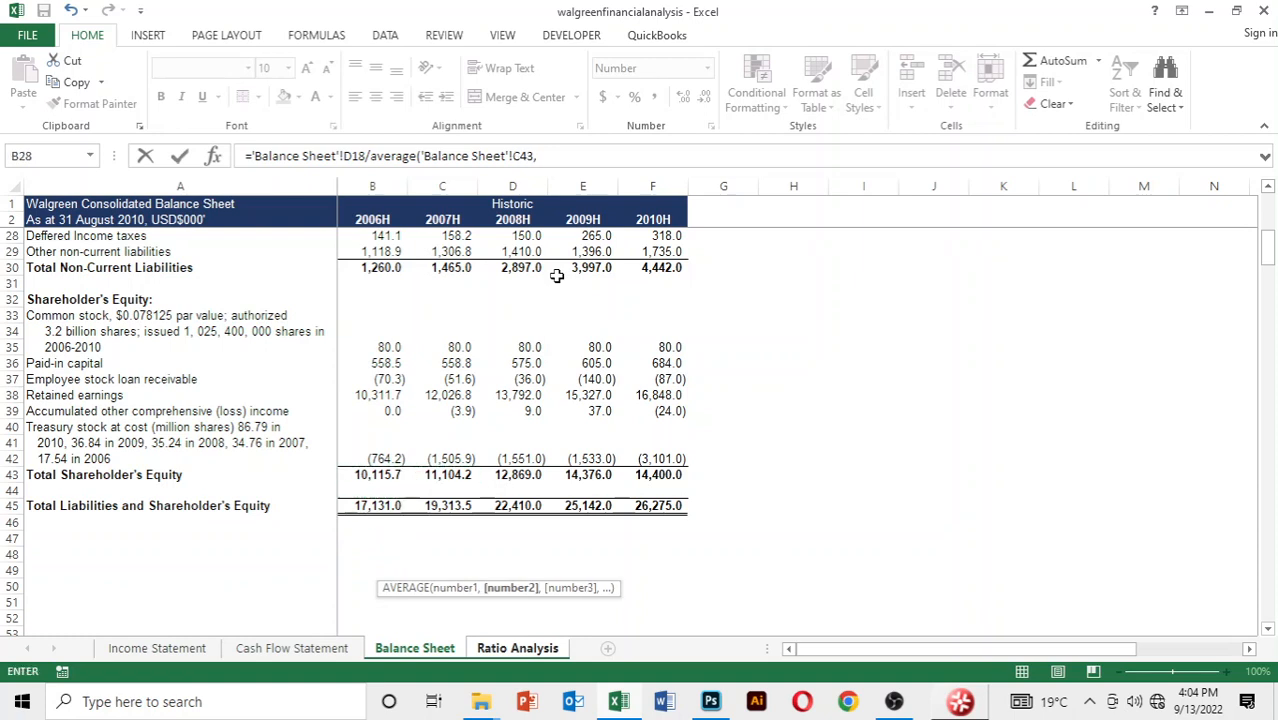
Add the 2008 total shareholder's equity, Balance Sheet D43, as the second average value and complete the financial leverage formula
{"action": "key", "text": "Down"}
{"action": "key", "text": "Down"}
{"action": "key", "text": "Down"}
{"action": "key", "text": "Down"}
{"action": "key", "text": "Down"}
{"action": "key", "text": "Down"}
{"action": "key", "text": "Down"}
{"action": "key", "text": "Down"}
{"action": "key", "text": "Down"}
{"action": "key", "text": "Down"}
{"action": "key", "text": "Down"}
{"action": "key", "text": "Down"}
{"action": "key", "text": "Down"}
{"action": "key", "text": "Down"}
{"action": "key", "text": "Down"}
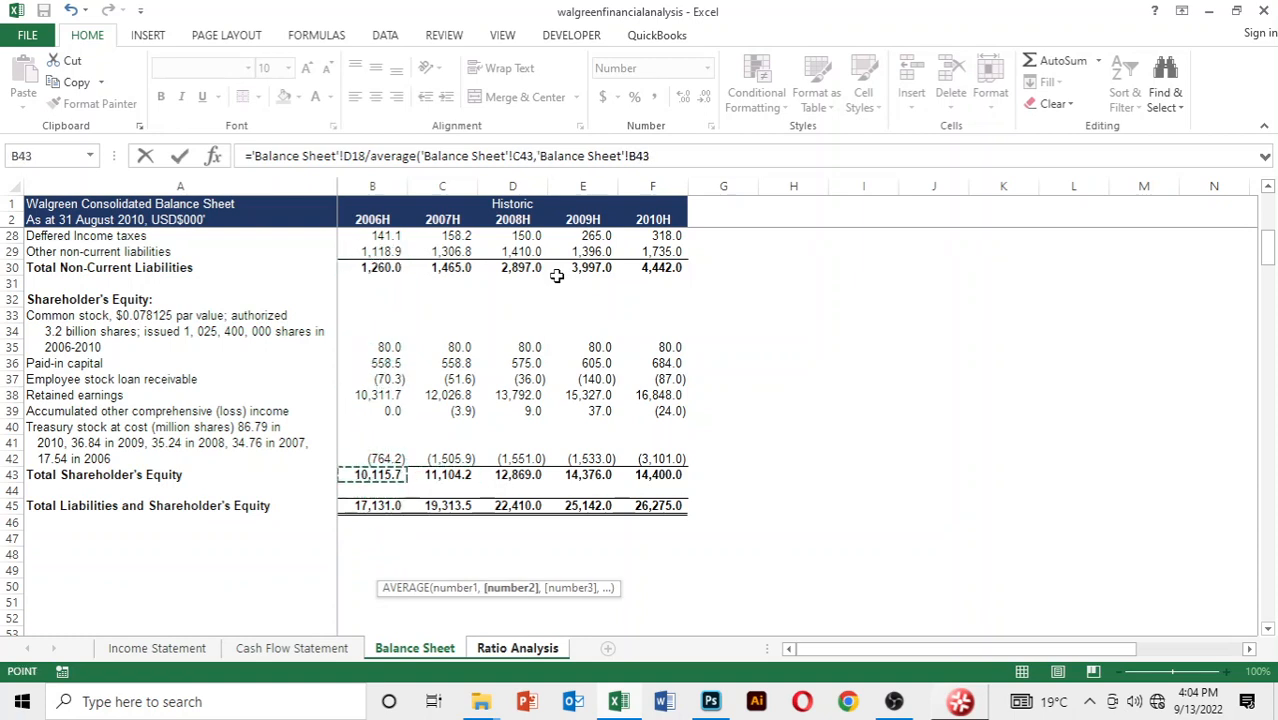
{"action": "key", "text": "Right"}
{"action": "key", "text": "Right"}
{"action": "type", "text": ")"}
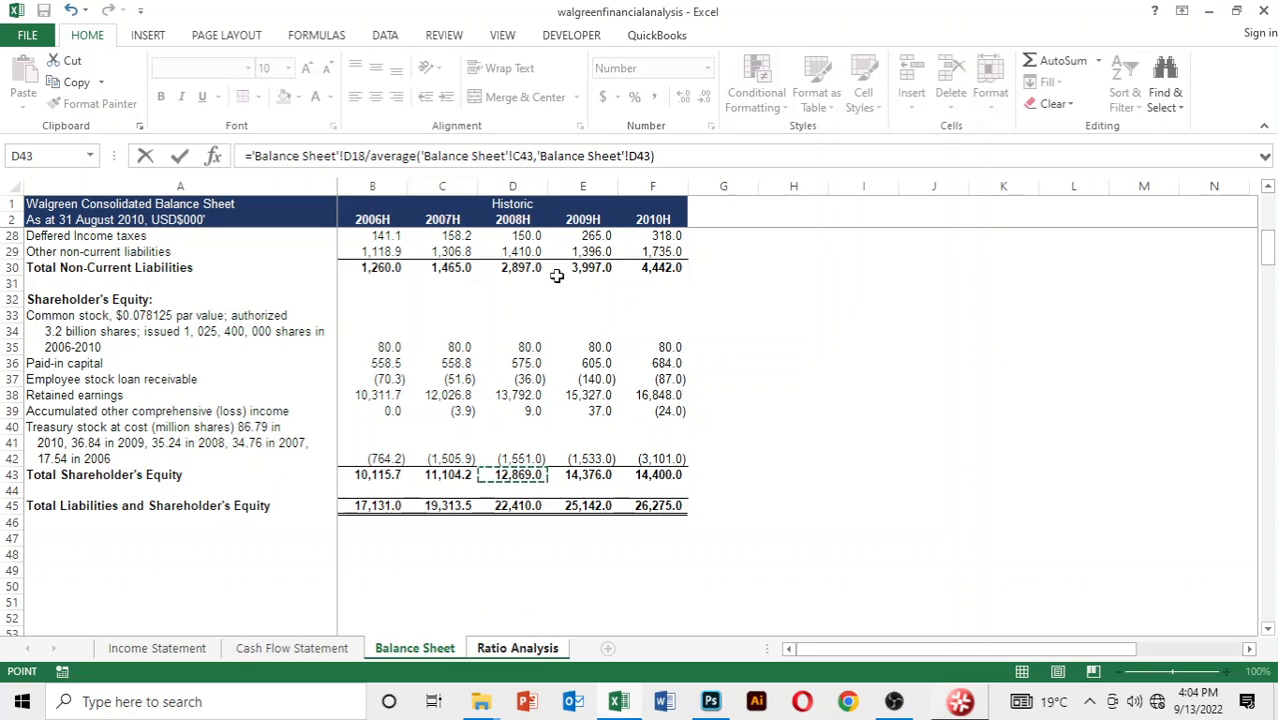
{"action": "key", "text": "Return"}
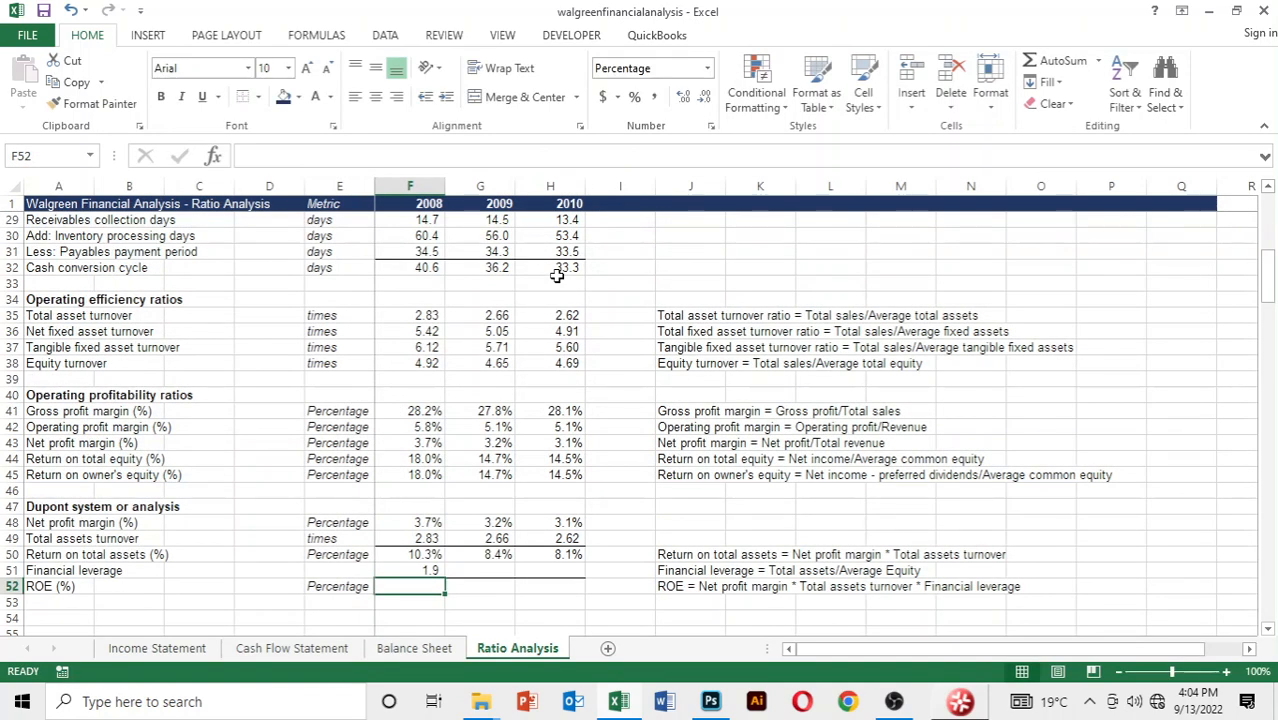
Fill the financial leverage formula from F51 across to 2010 and show the values with two decimals
{"action": "key", "text": "Up"}
{"action": "key", "text": "shift+Right"}
{"action": "key", "text": "shift+Right"}
{"action": "key", "text": "ctrl+r"}
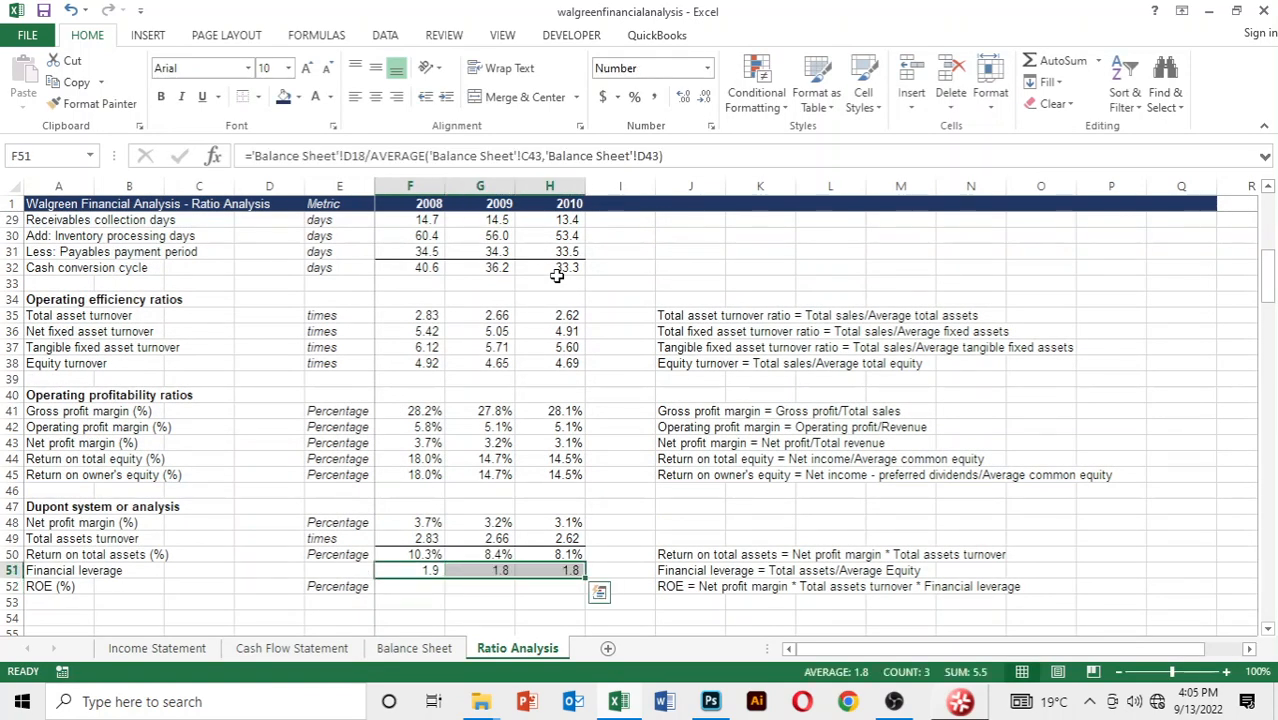
{"action": "key", "text": "alt+h"}
{"action": "key", "text": "0"}
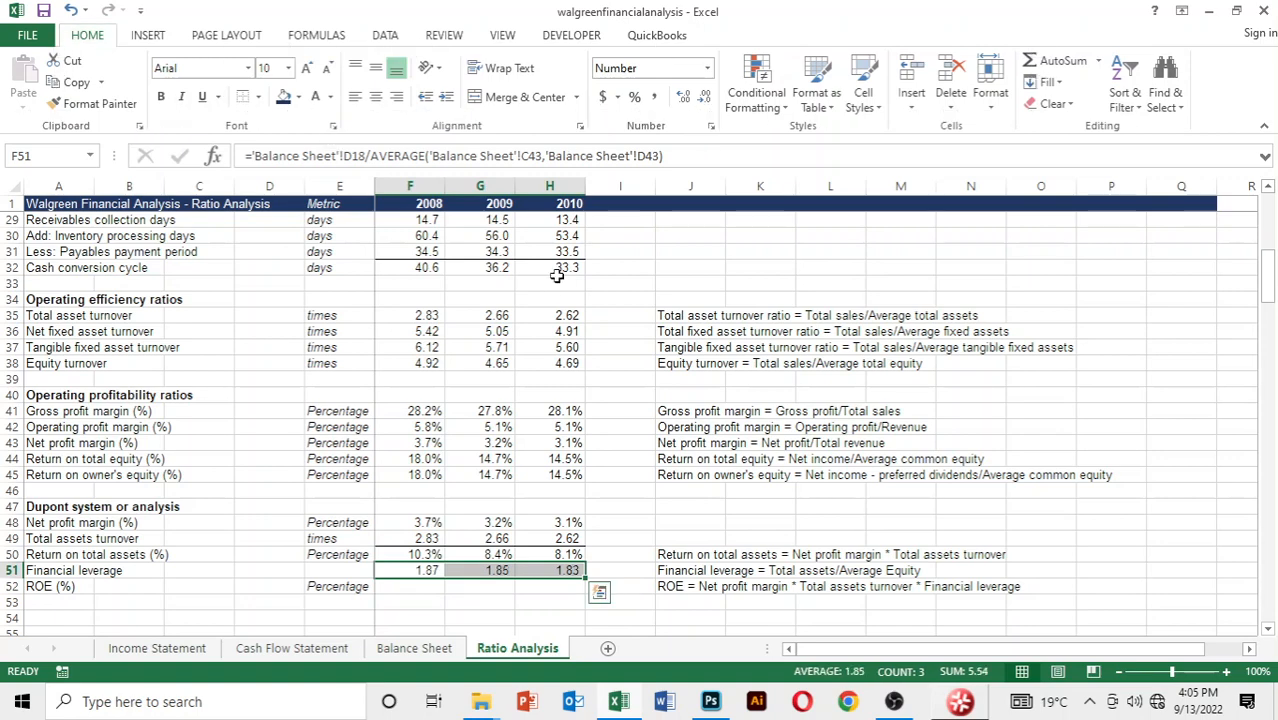
Calculate the 2008 Dupont ROE in F52 as return on total assets times financial leverage, =F50*F51
{"action": "key", "text": "Down"}
{"action": "type", "text": "="}
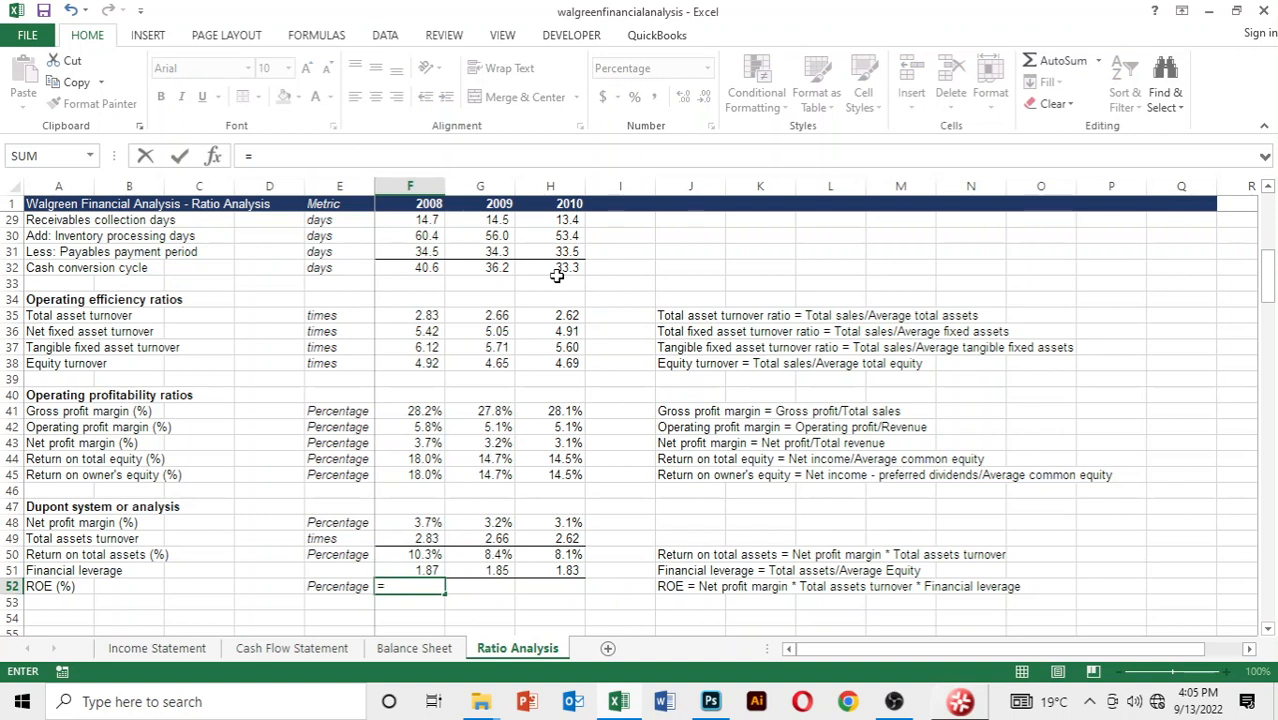
{"action": "key", "text": "Up"}
{"action": "key", "text": "Up"}
{"action": "type", "text": "*"}
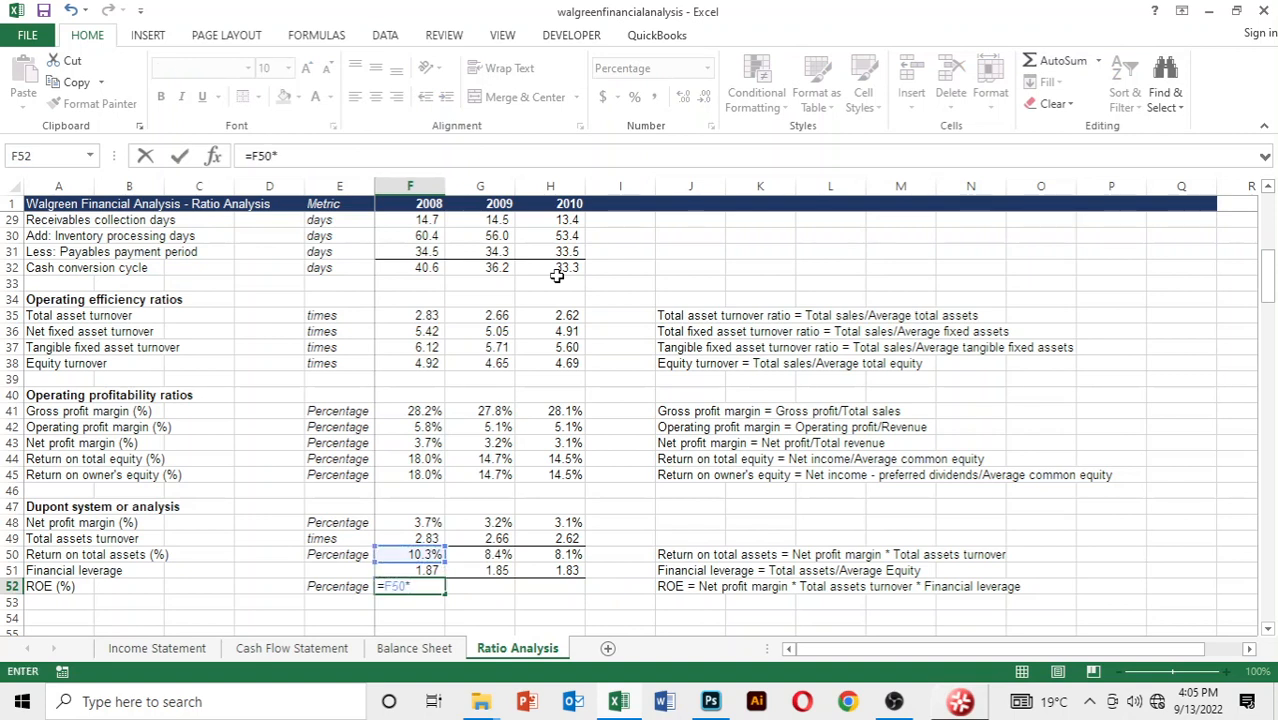
{"action": "key", "text": "Up"}
{"action": "key", "text": "Return"}
Fill the Dupont ROE formula from F52 across to 2010
{"action": "key", "text": "Up"}
{"action": "key", "text": "shift+Right"}
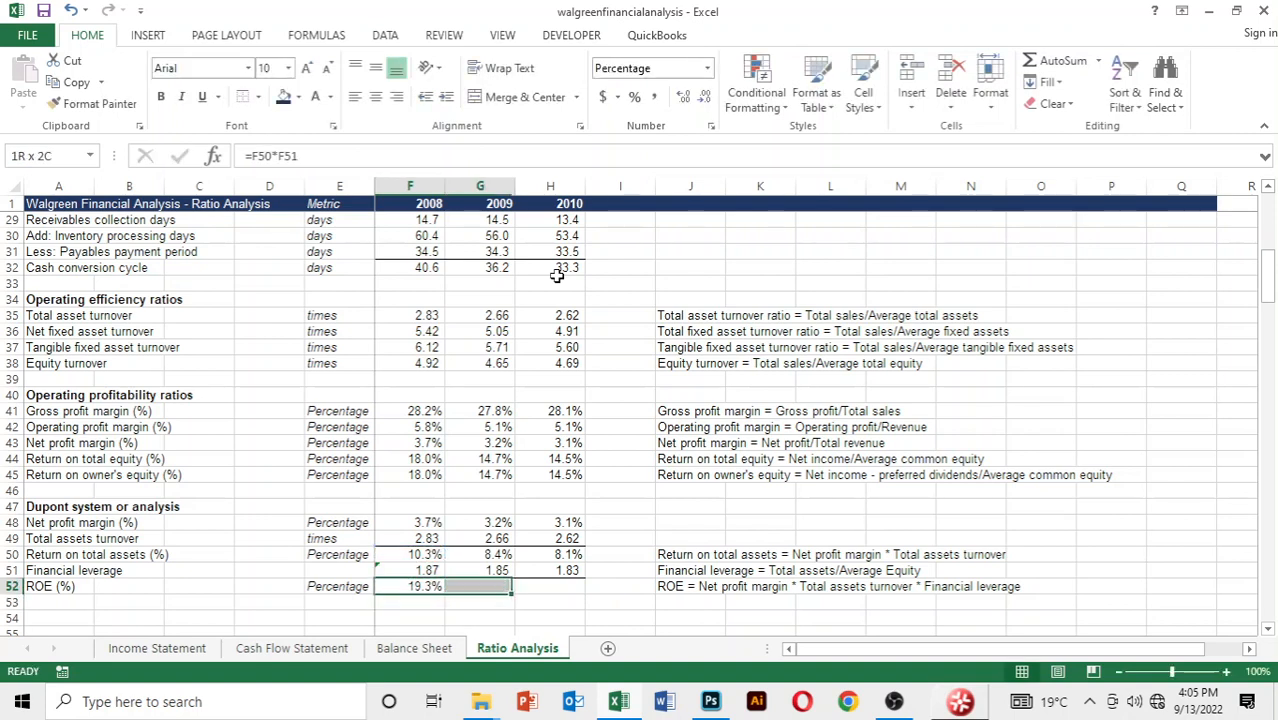
{"action": "key", "text": "shift+Right"}
{"action": "key", "text": "ctrl+r"}
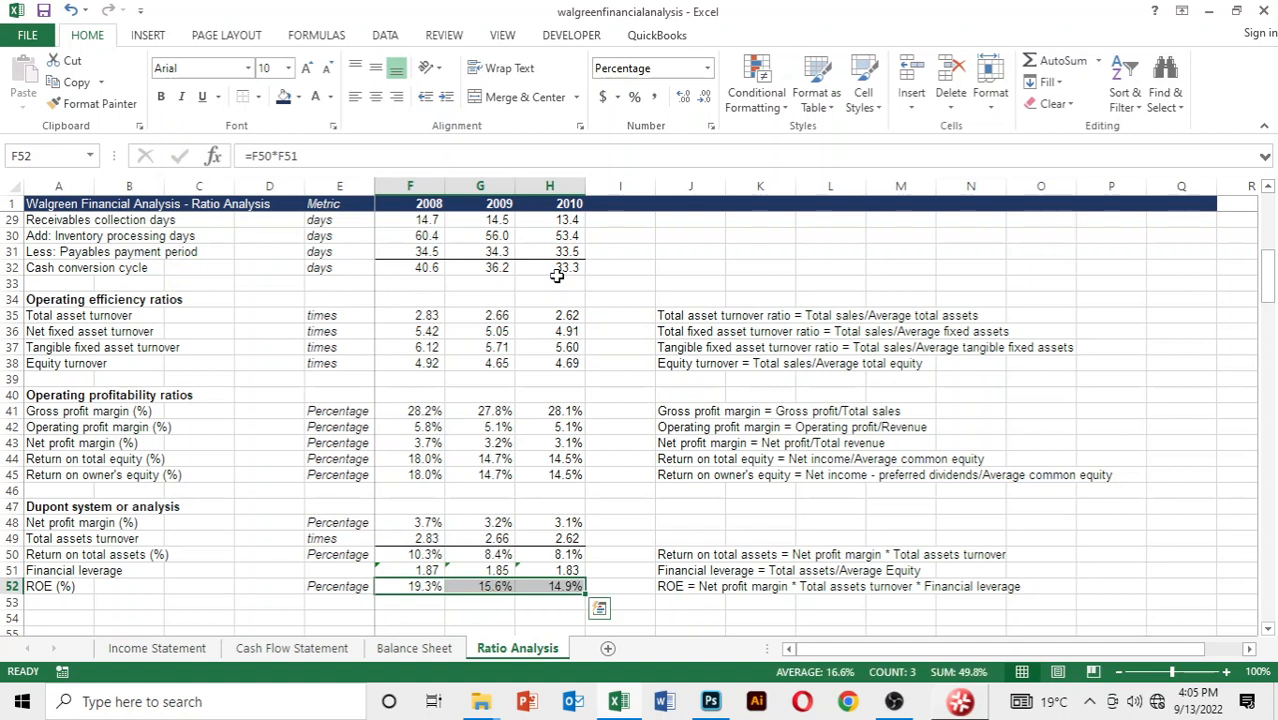
Ignore the formula error flags on the financial leverage cells F51:H51
{"action": "key", "text": "Up"}
{"action": "key", "text": "shift+Right"}
{"action": "key", "text": "shift+Right"}
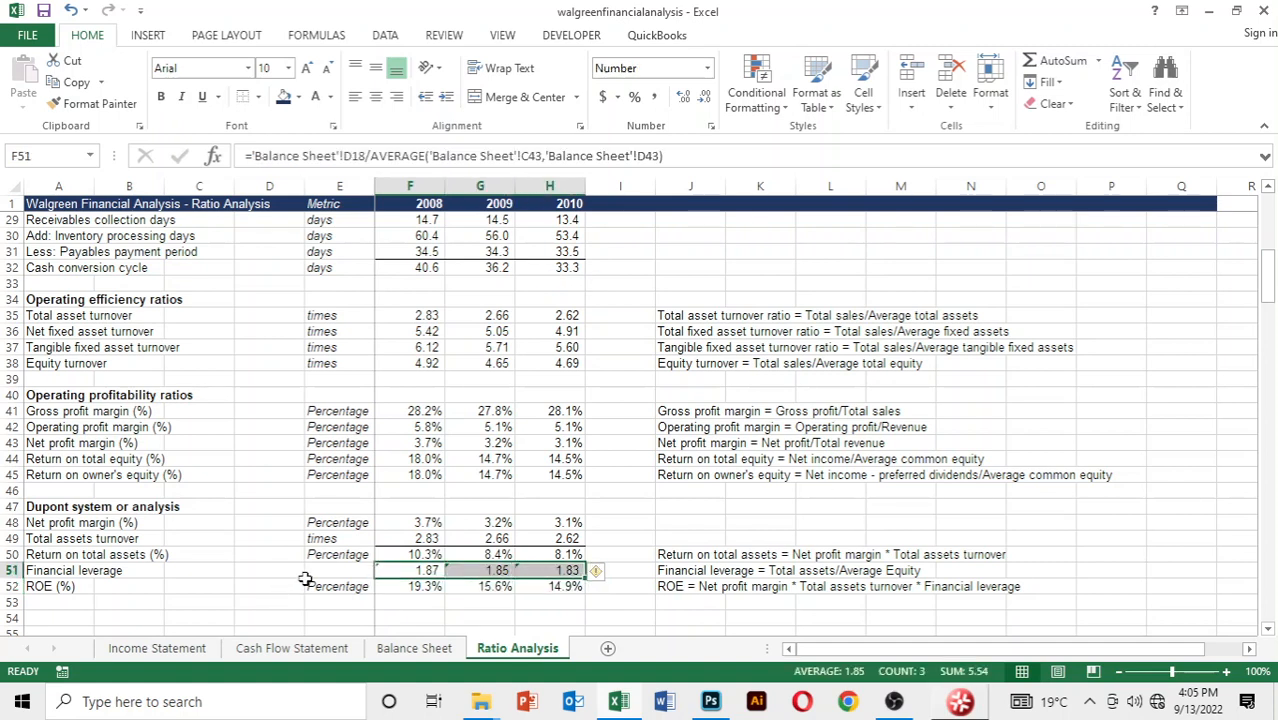
{"action": "left_click", "coordinate": [412, 570]}
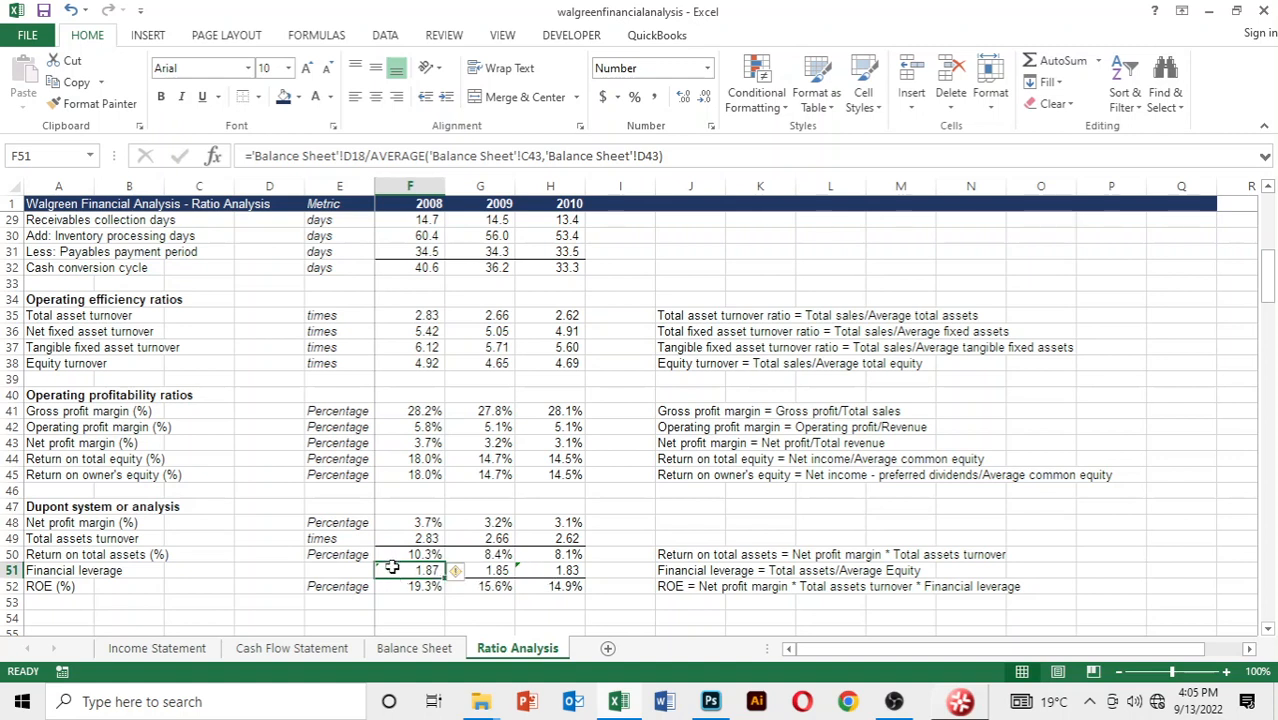
{"action": "left_click_drag", "start_coordinate": [391, 565], "coordinate": [565, 572]}
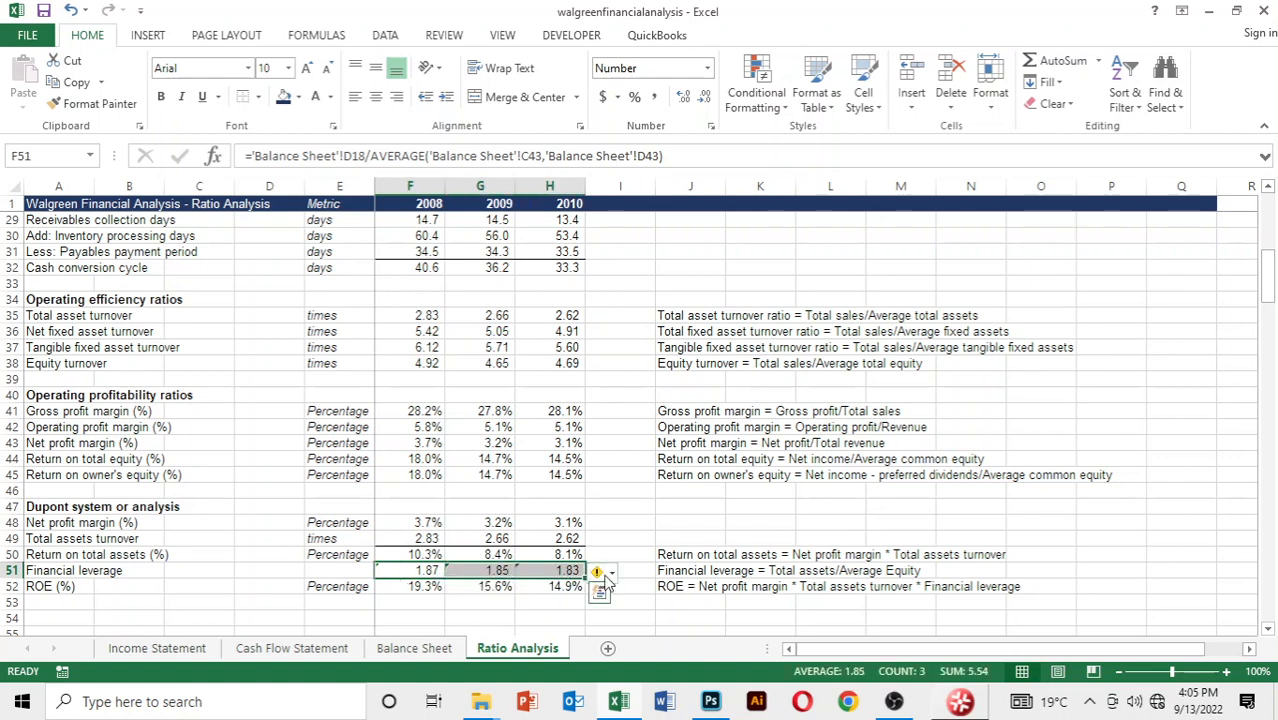
{"action": "left_click", "coordinate": [597, 571]}
{"action": "left_click", "coordinate": [645, 505]}
{"action": "left_click", "coordinate": [540, 617]}
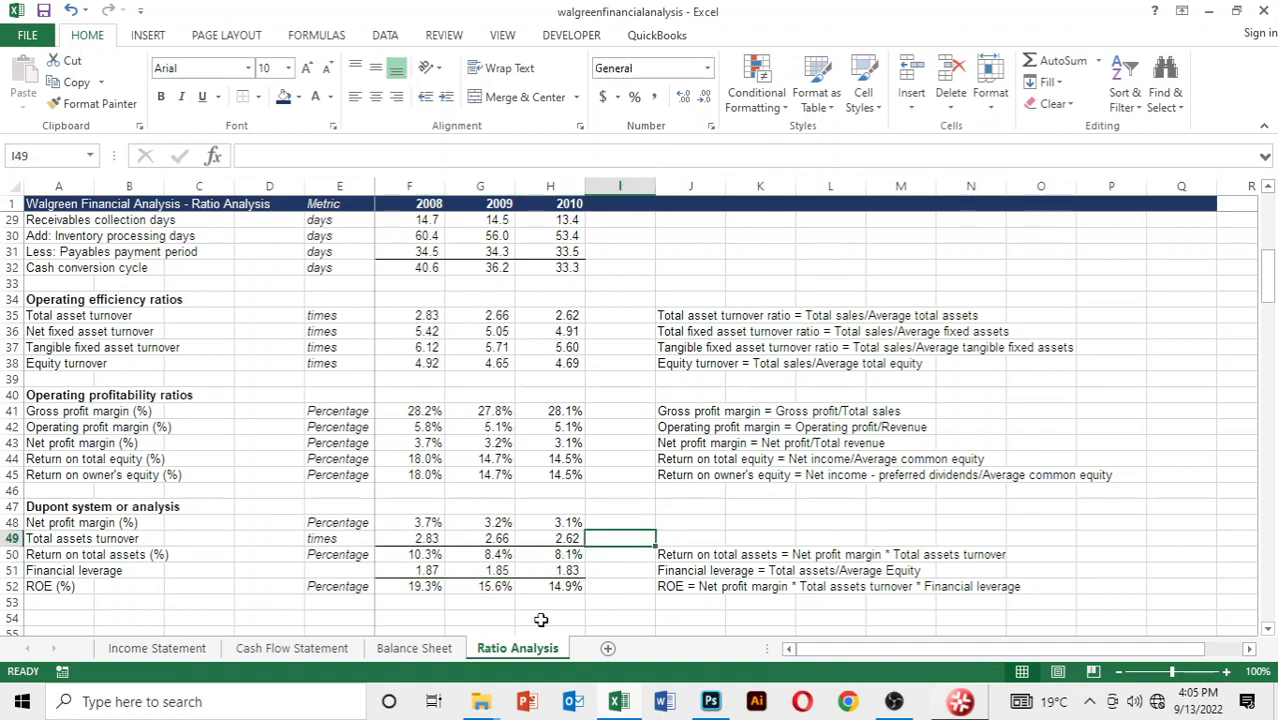
{"action": "left_click", "coordinate": [494, 602]}
{"action": "left_click", "coordinate": [598, 601]}
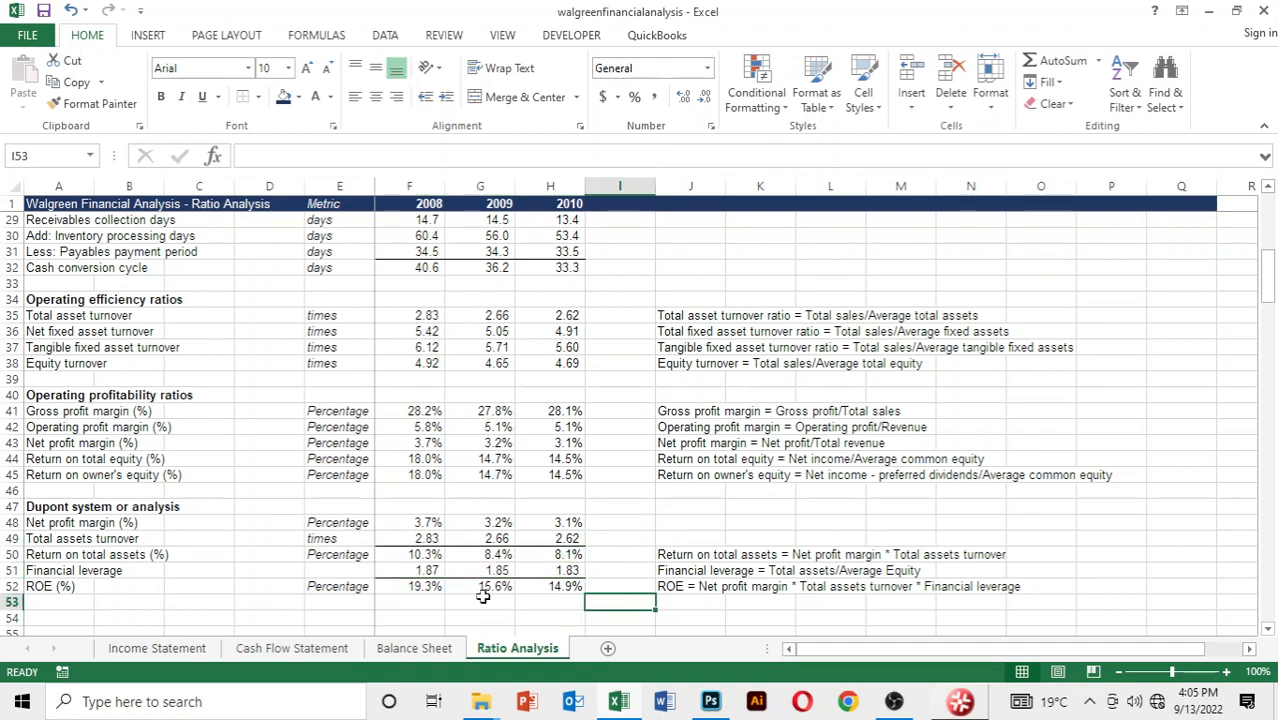
Compare the Dupont ROE for 2008 to 2010 with the return on owner's equity in row 45
{"action": "left_click", "coordinate": [396, 588]}
{"action": "left_click_drag", "start_coordinate": [397, 587], "coordinate": [540, 588]}
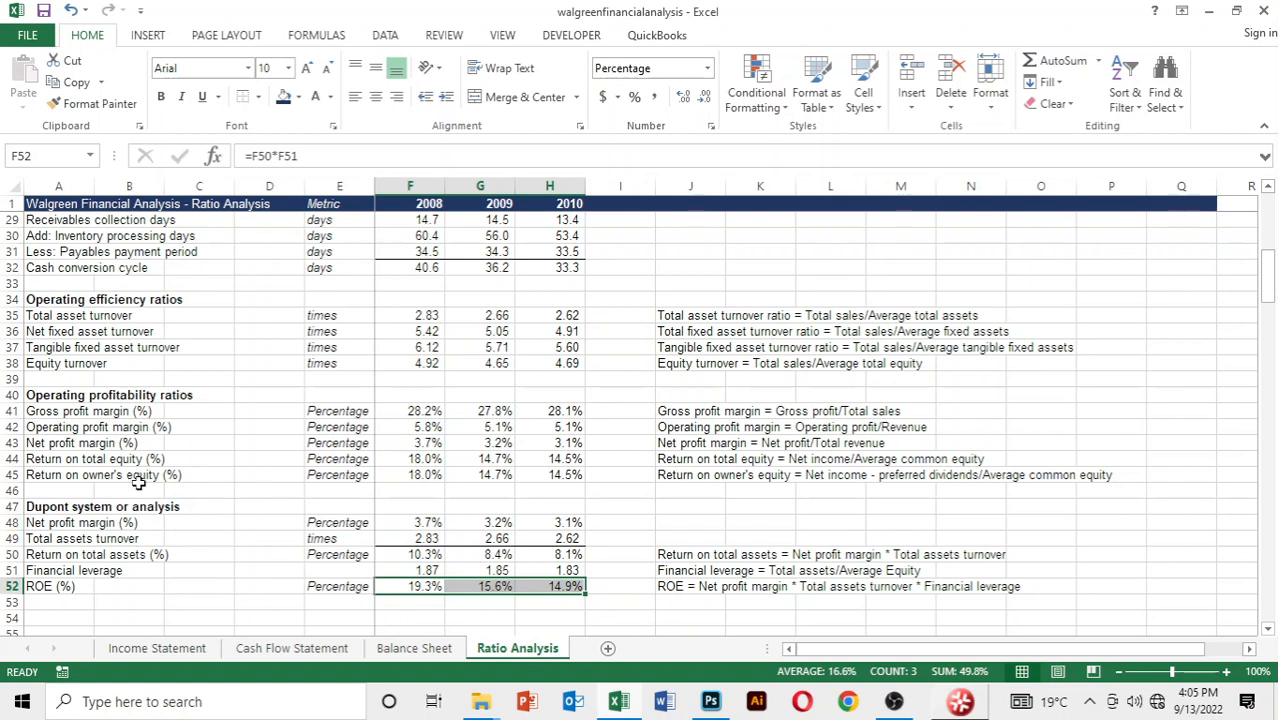
{"action": "left_click", "coordinate": [84, 477]}
{"action": "left_click_drag", "start_coordinate": [84, 477], "coordinate": [572, 478]}
{"action": "left_click", "coordinate": [604, 552]}
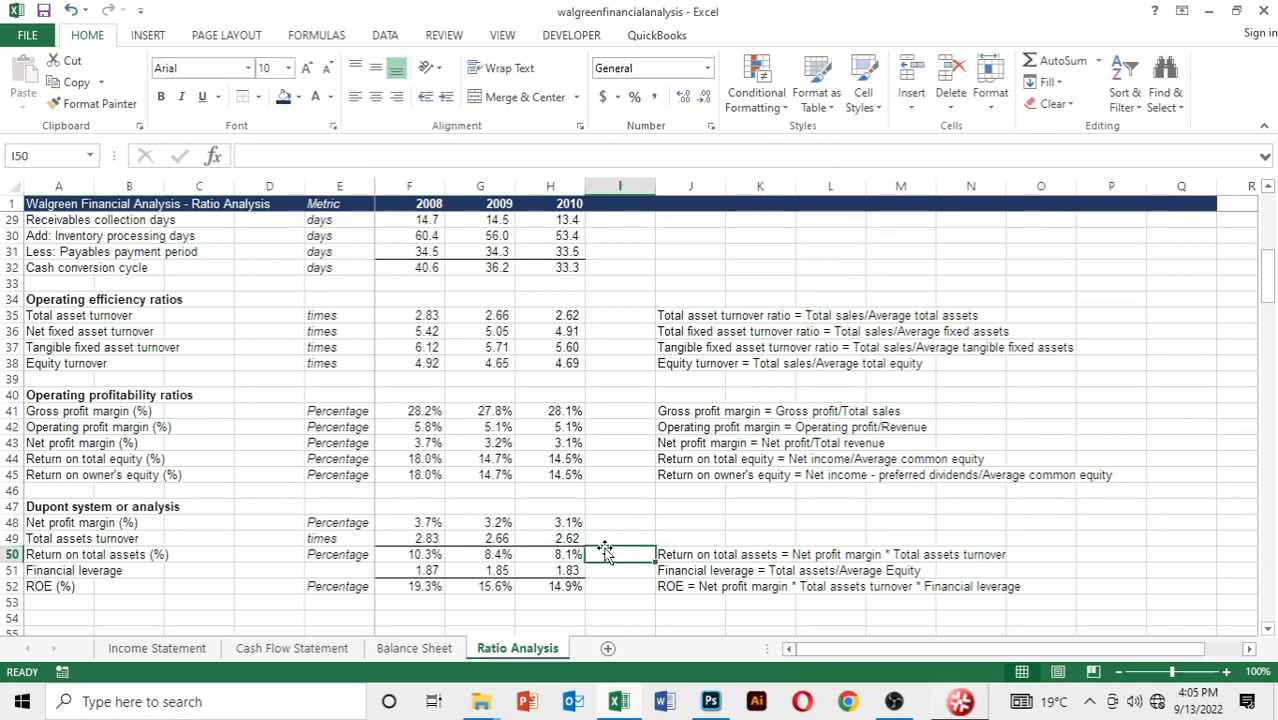
{"action": "scroll", "coordinate": [620, 507], "scroll_direction": "down", "scroll_amount": 2}
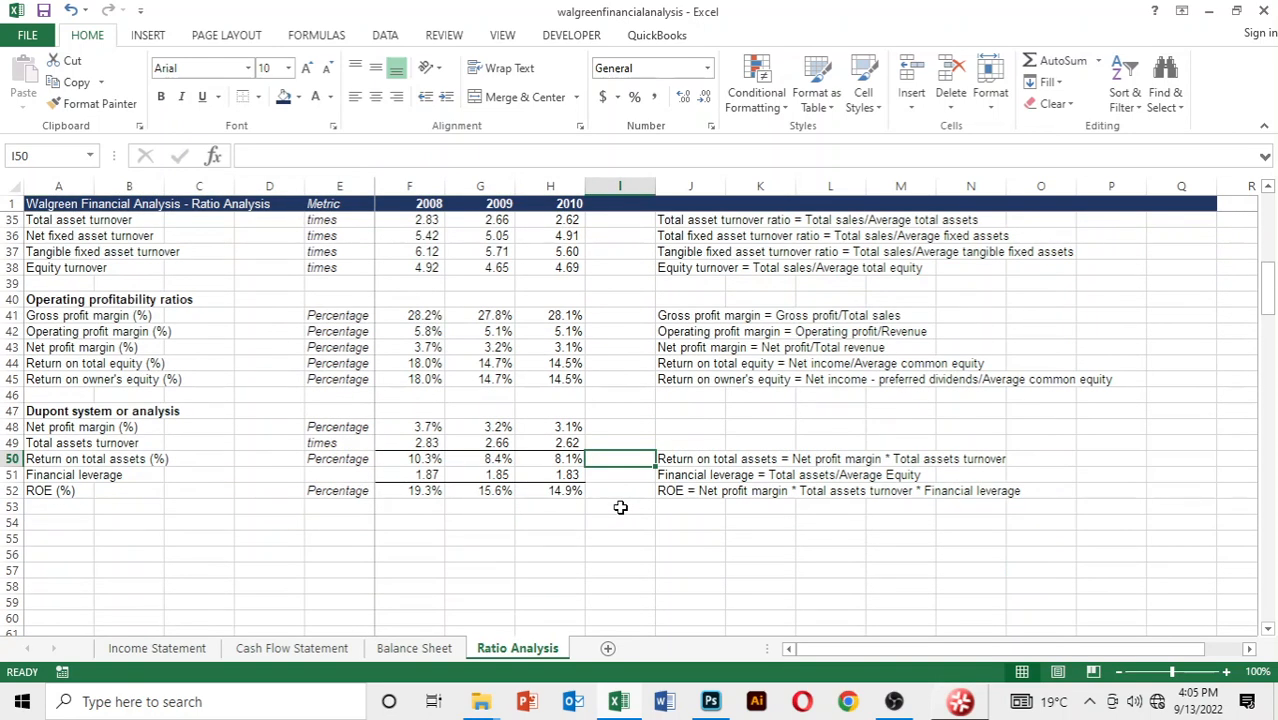
{"action": "left_click", "coordinate": [624, 441]}
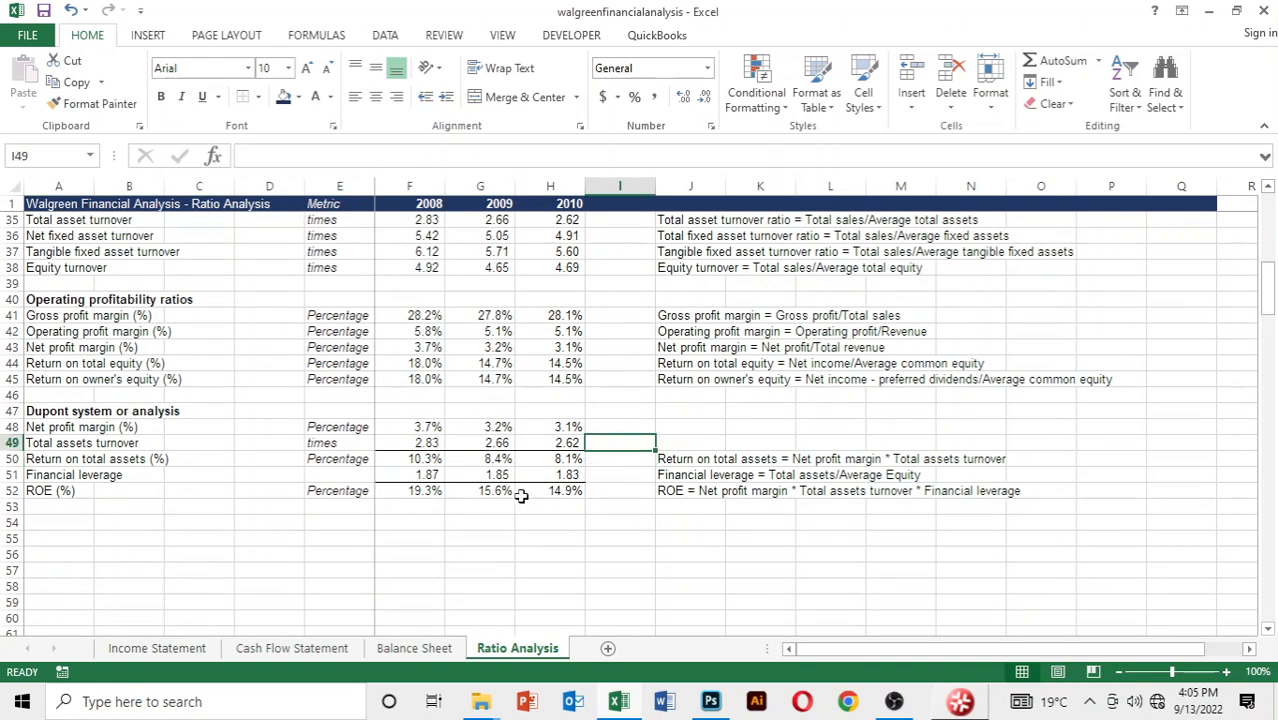